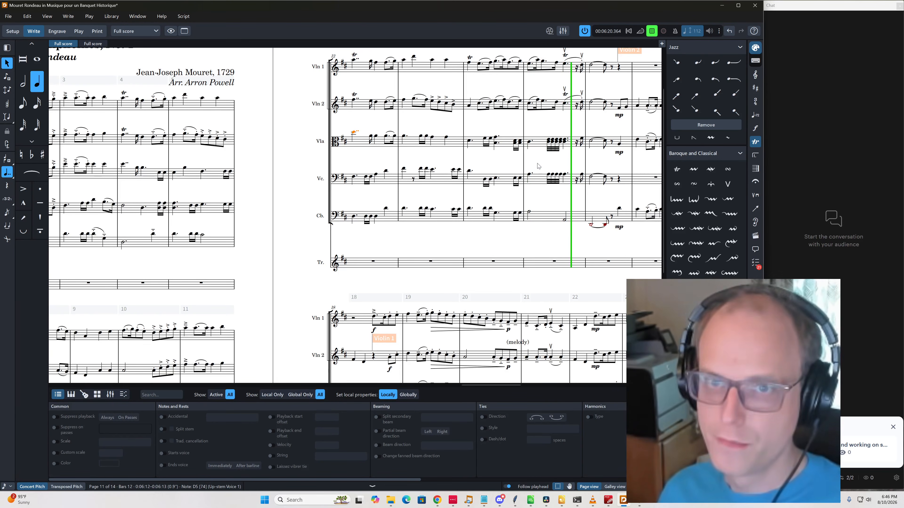
Stop playback, then copy the viola, cello and double bass passage from bars 13–16 into the same staves starting at bar 29
{"action": "key", "text": "space"}
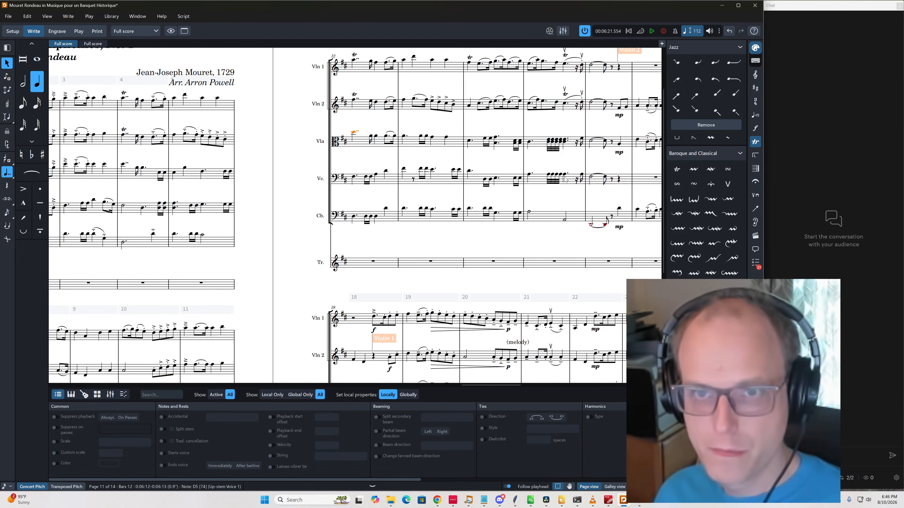
{"action": "left_click", "coordinate": [582, 140]}
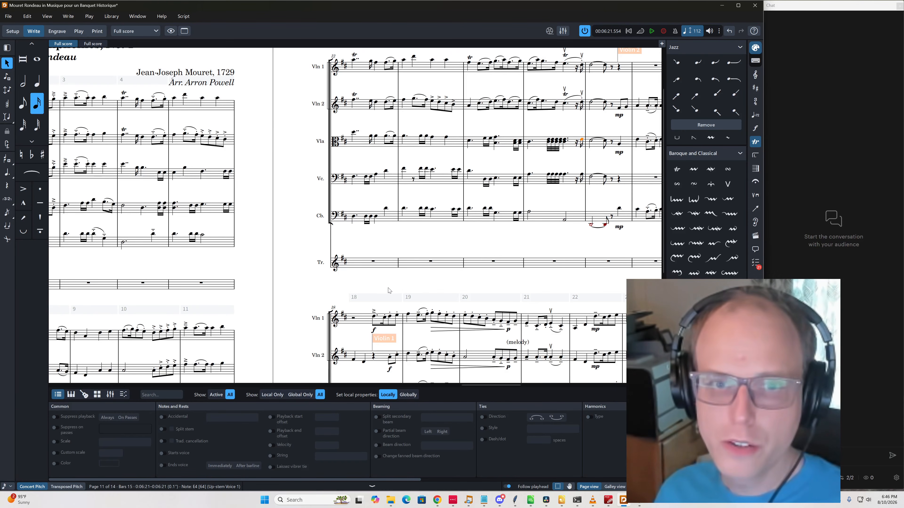
{"action": "left_click", "coordinate": [408, 146]}
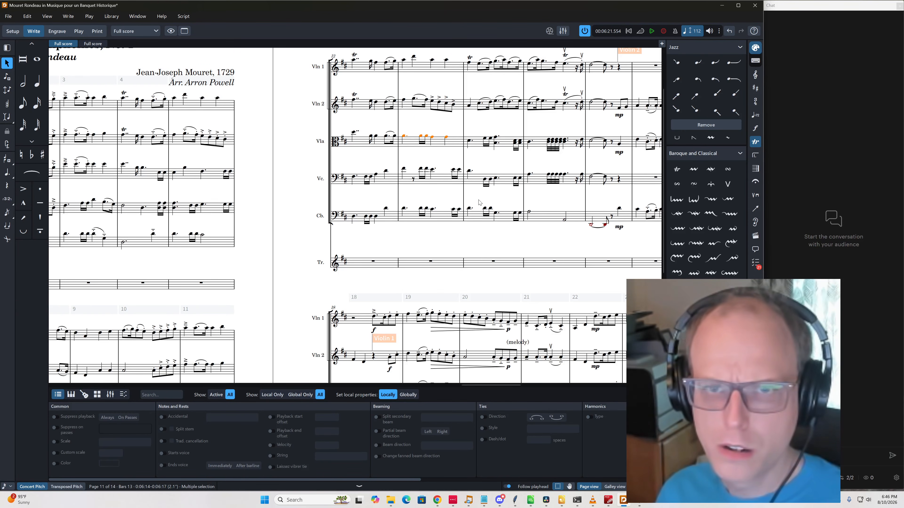
{"action": "left_click", "coordinate": [519, 219], "text": "shift"}
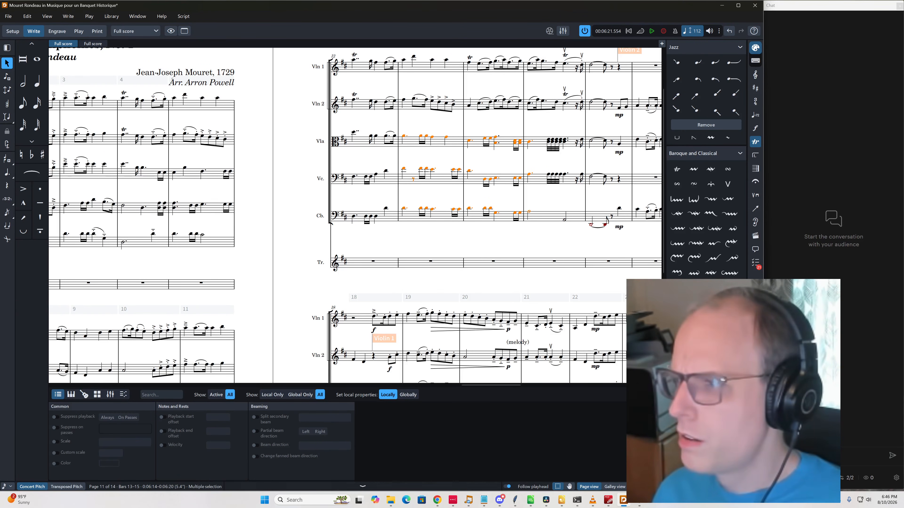
{"action": "key", "text": "alt+Tab"}
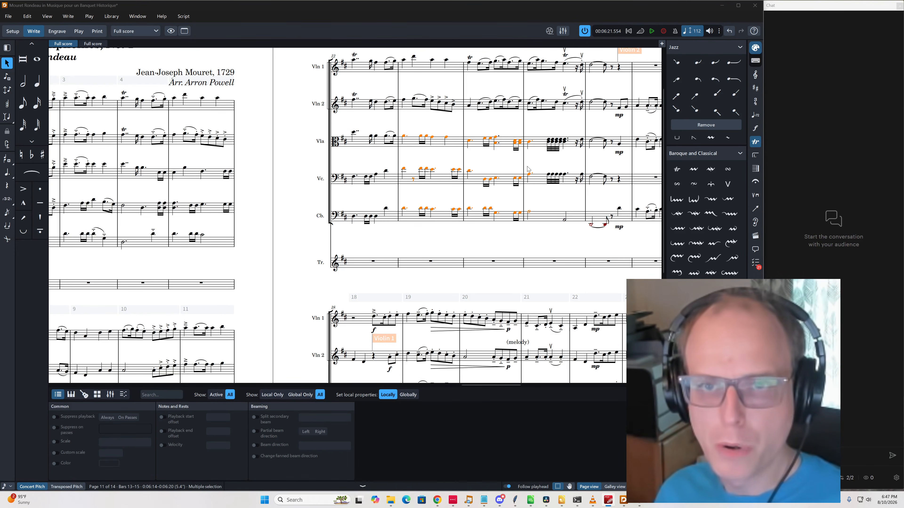
{"action": "left_click", "coordinate": [604, 143], "text": "shift"}
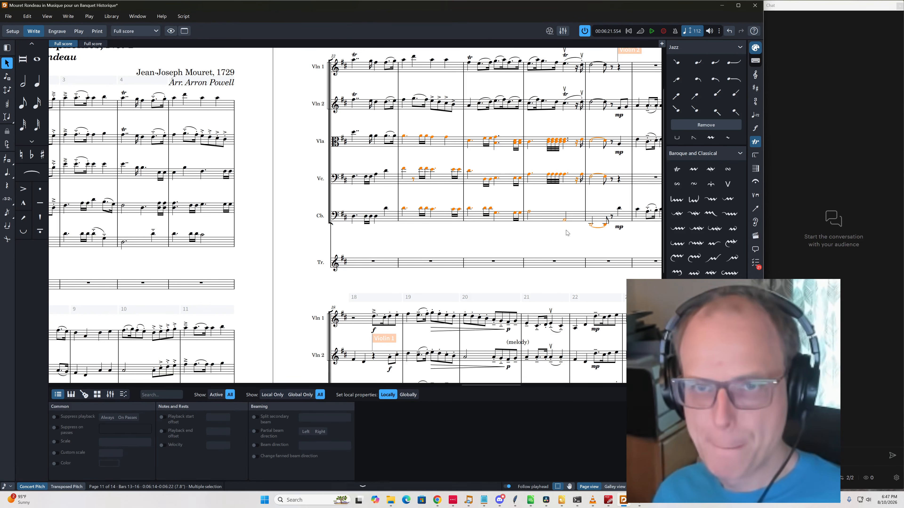
{"action": "scroll", "coordinate": [567, 232], "scroll_direction": "right", "scroll_amount": 5}
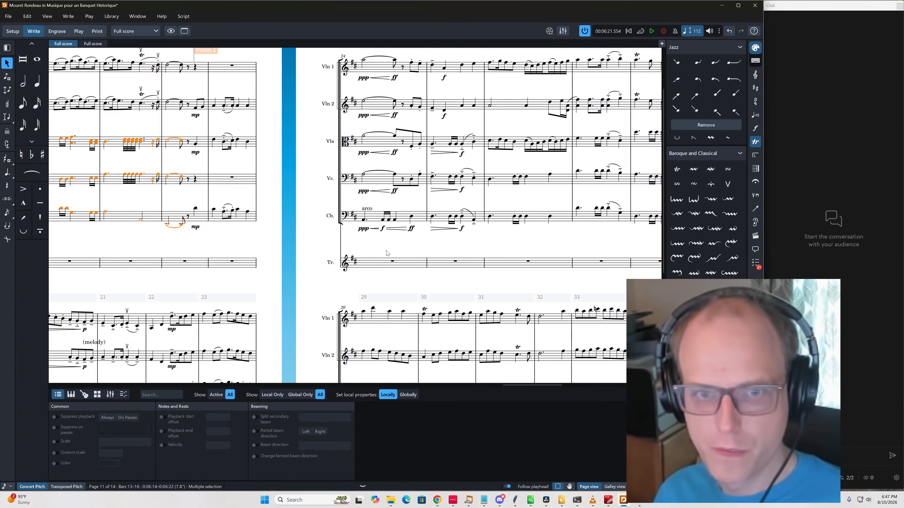
{"action": "scroll", "coordinate": [387, 253], "scroll_direction": "down", "scroll_amount": 3}
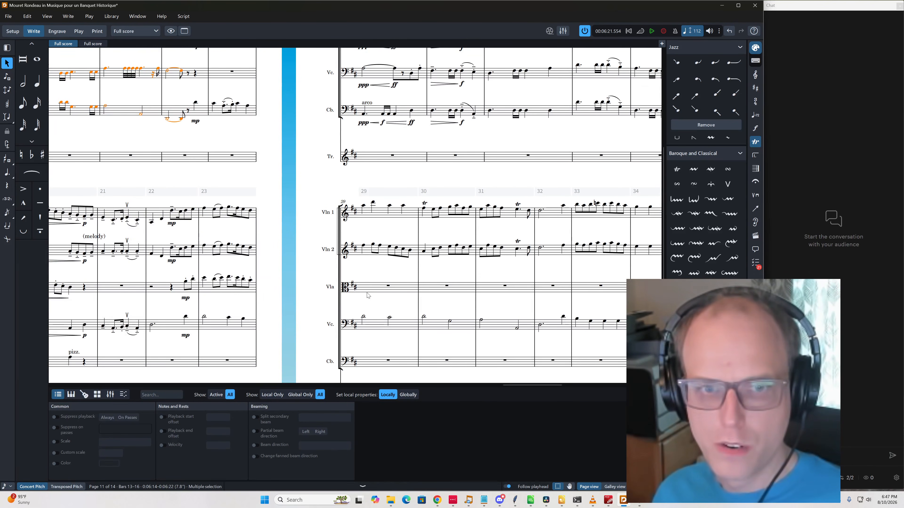
{"action": "scroll", "coordinate": [370, 295], "scroll_direction": "left", "scroll_amount": 2}
{"action": "scroll", "coordinate": [370, 295], "scroll_direction": "up", "scroll_amount": 3}
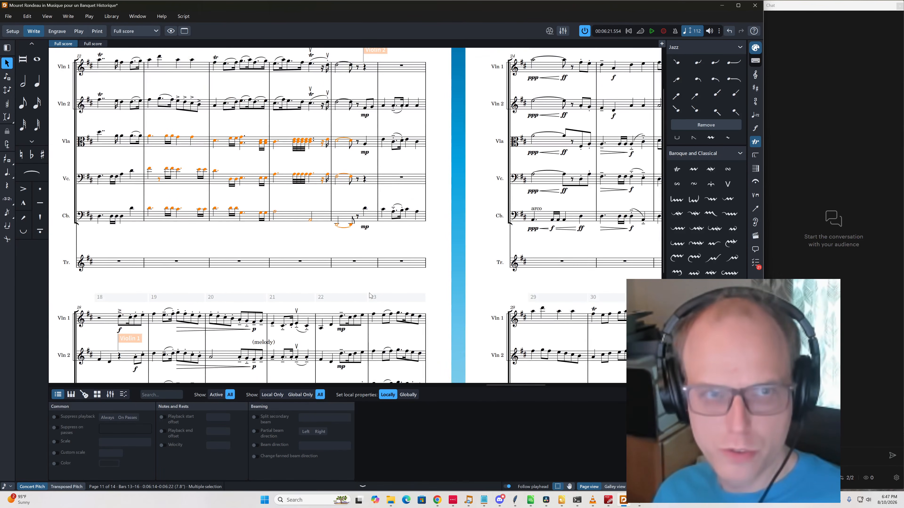
{"action": "scroll", "coordinate": [535, 297], "scroll_direction": "down", "scroll_amount": 3}
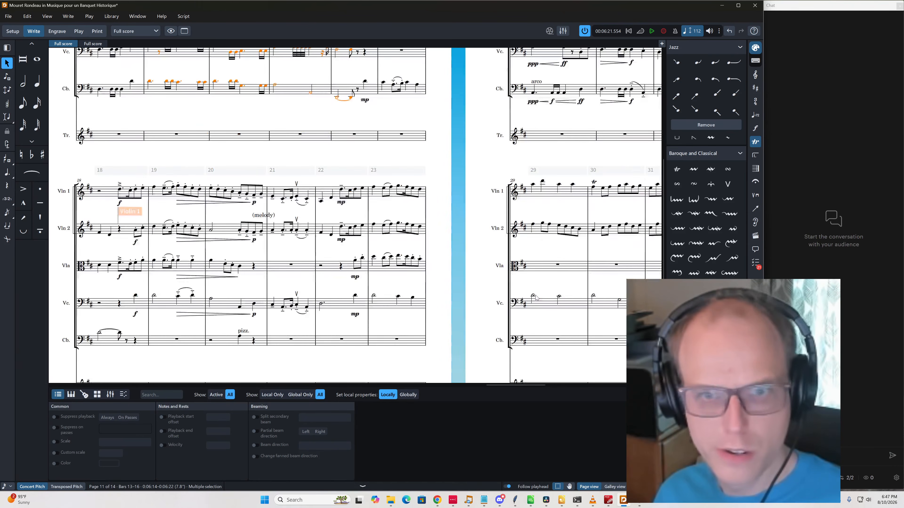
{"action": "left_click", "coordinate": [558, 266]}
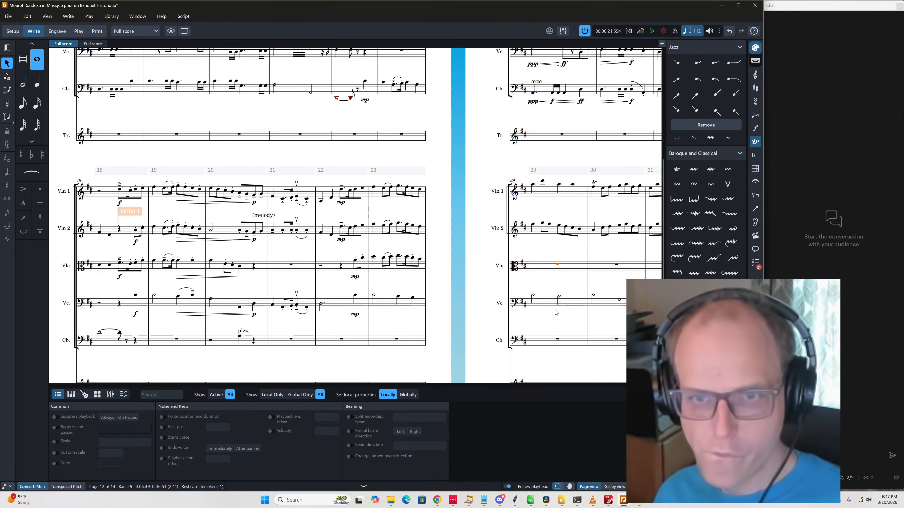
{"action": "key", "text": "ctrl+v"}
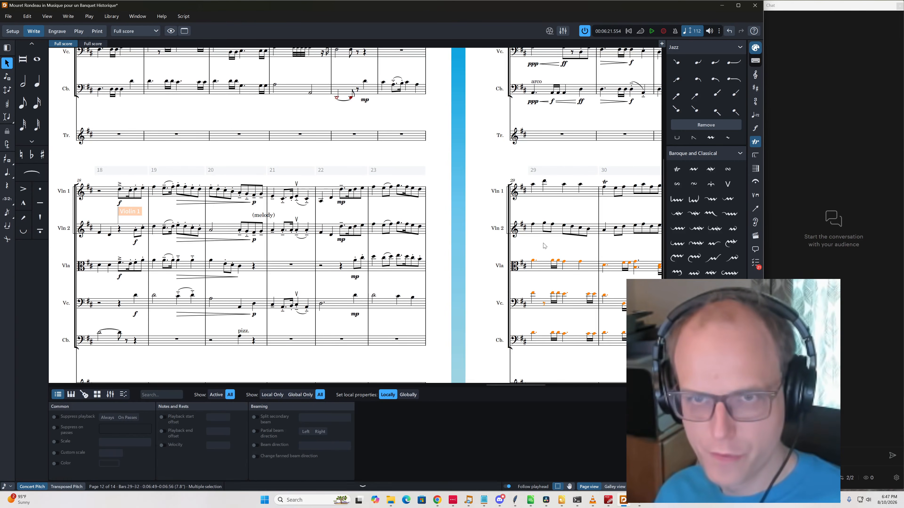
Add a slashed B5 grace note in bar 31 of Violin 1 and slur it to its main note
{"action": "scroll", "coordinate": [548, 253], "scroll_direction": "up", "scroll_amount": 2}
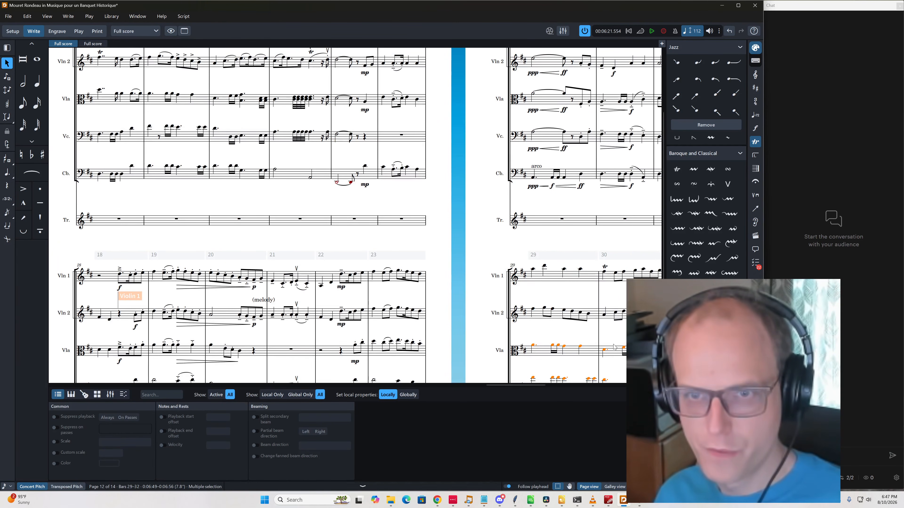
{"action": "scroll", "coordinate": [610, 348], "scroll_direction": "up", "scroll_amount": 3}
{"action": "scroll", "coordinate": [611, 347], "scroll_direction": "down", "scroll_amount": 3}
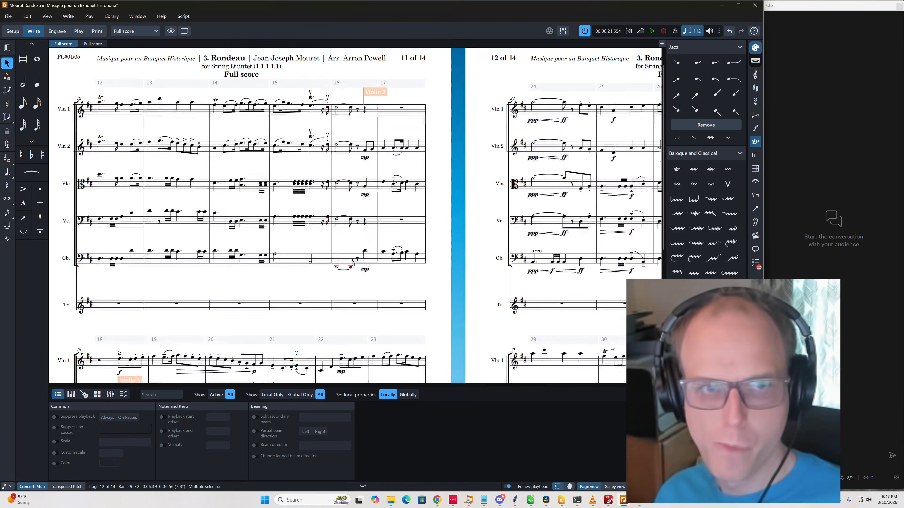
{"action": "left_click", "coordinate": [615, 273]}
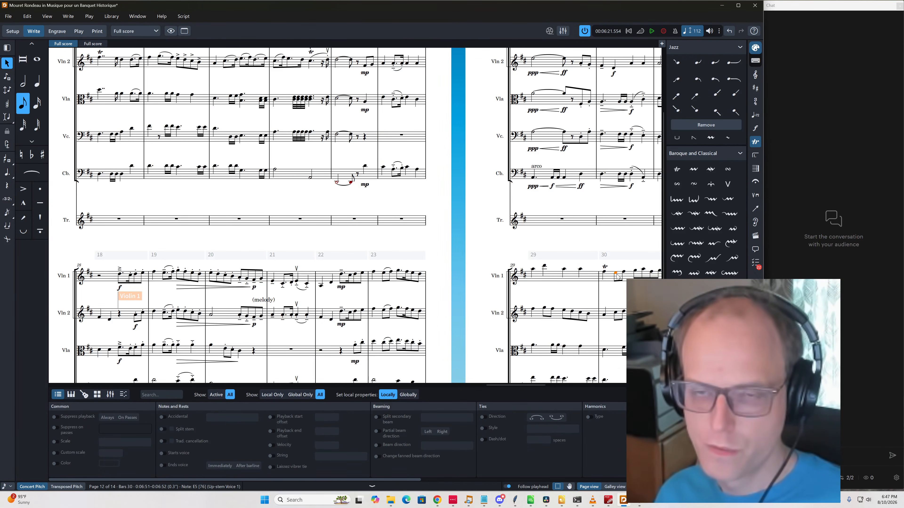
{"action": "scroll", "coordinate": [617, 277], "scroll_direction": "right", "scroll_amount": 3}
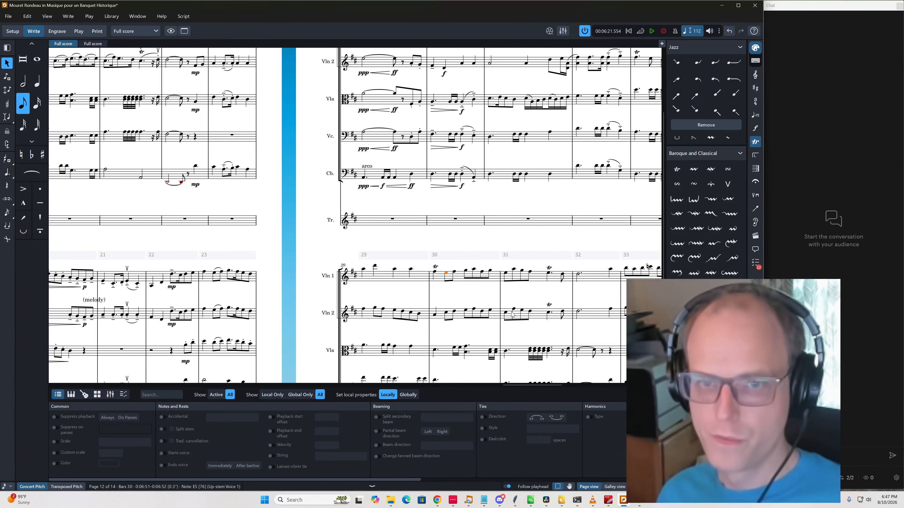
{"action": "left_click", "coordinate": [522, 311]}
{"action": "left_click", "coordinate": [522, 272], "text": "ctrl"}
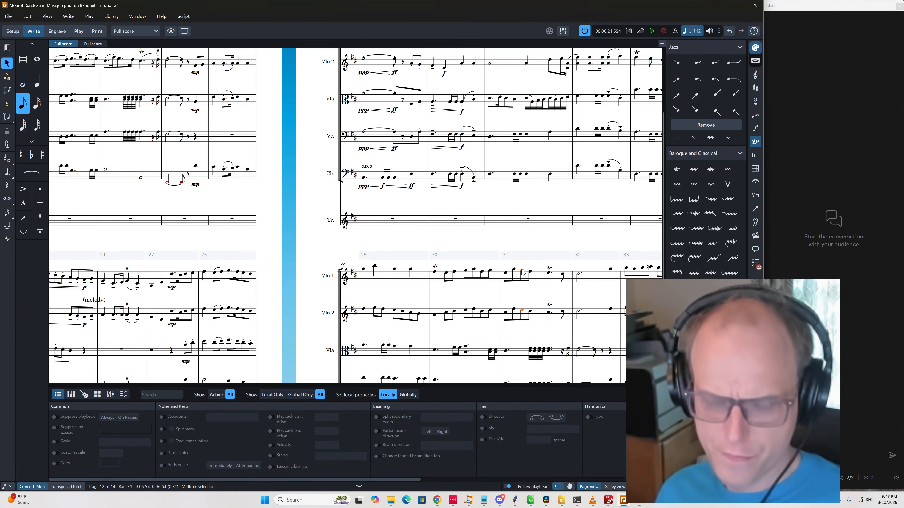
{"action": "key", "text": "Return"}
{"action": "key", "text": "slash"}
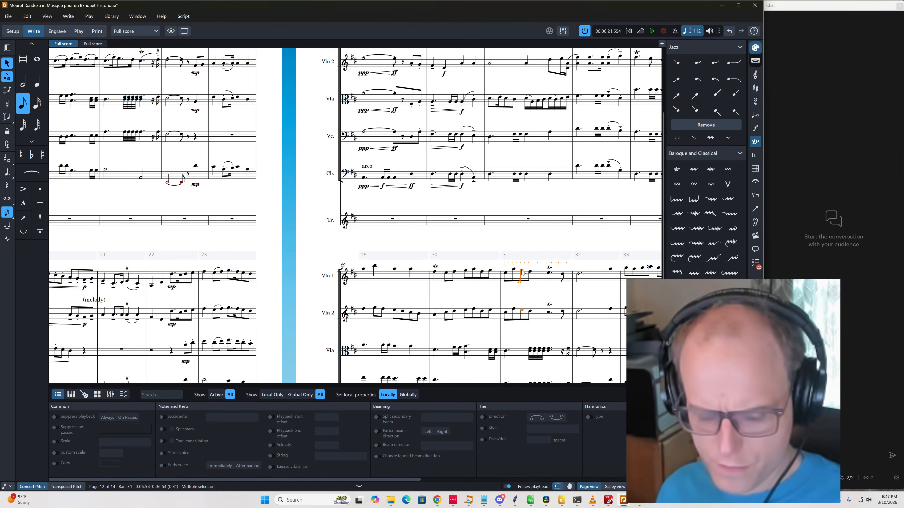
{"action": "key", "text": "b"}
{"action": "key", "text": "Escape"}
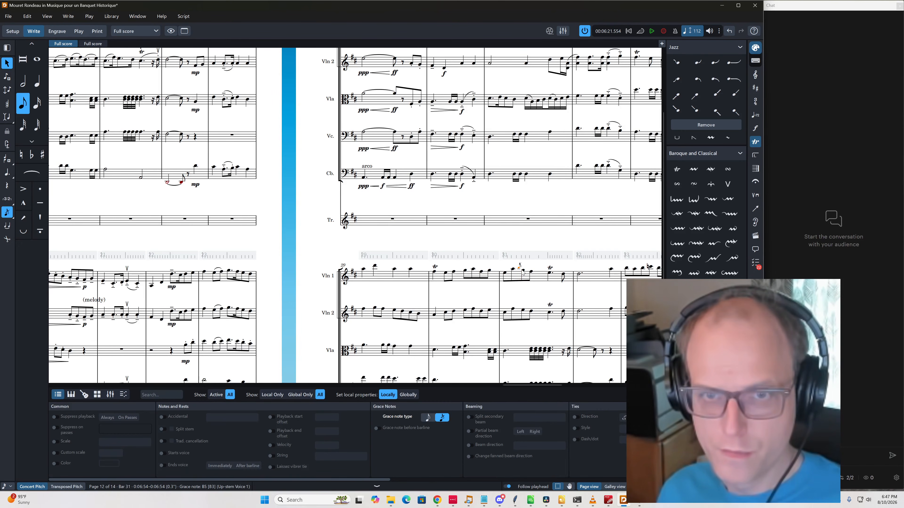
{"action": "key", "text": "s"}
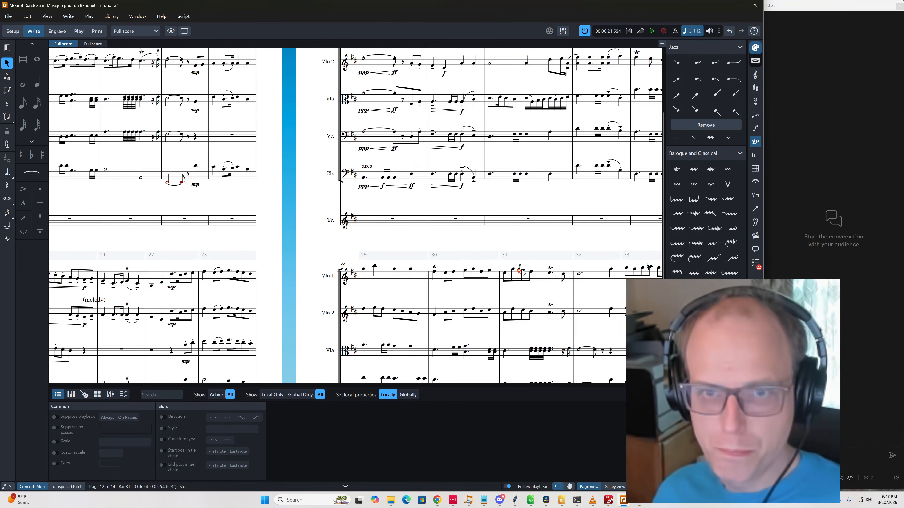
Duplicate the slurred grace note from bar 31 of Violin 1 onto the matching Violin 2 note
{"action": "left_click", "coordinate": [522, 271], "text": "ctrl"}
{"action": "key", "text": "alt+shift+Down"}
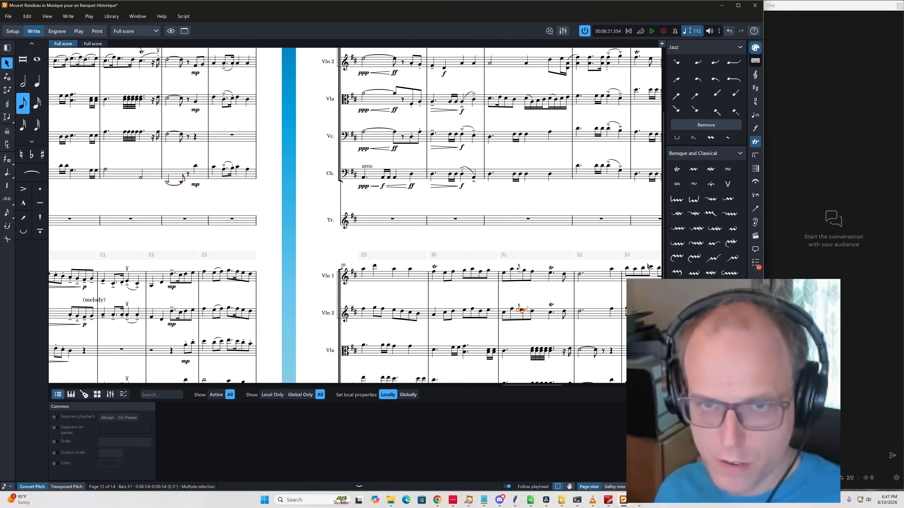
{"action": "key", "text": "Delete"}
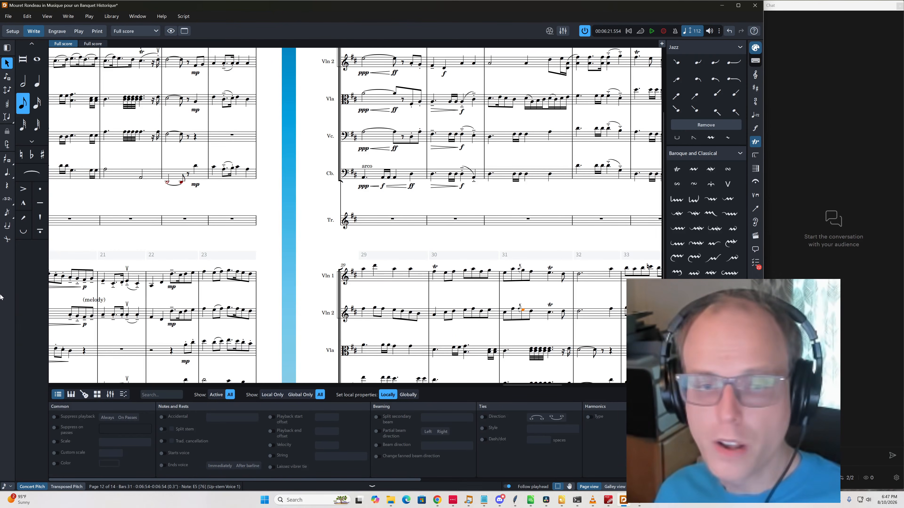
Play back the score from the first Violin 1 note of bar 29 into bar 30
{"action": "left_click", "coordinate": [363, 270]}
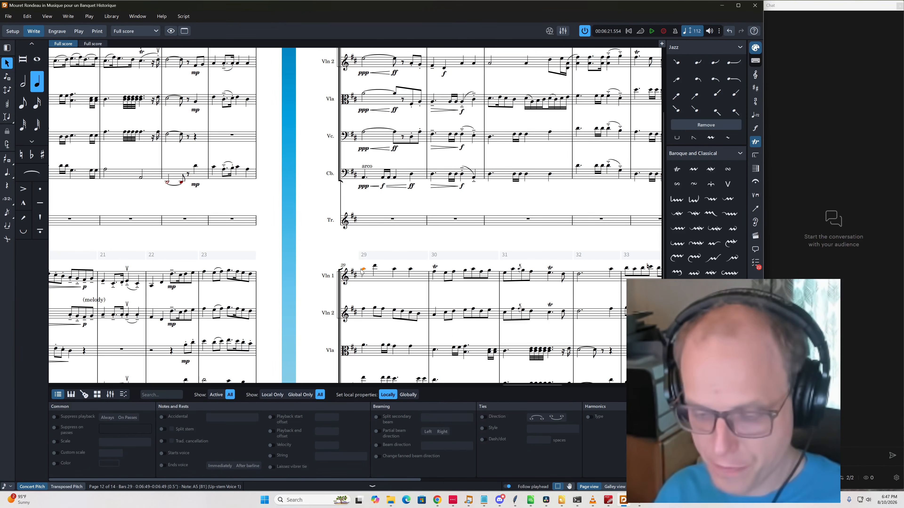
{"action": "key", "text": "p"}
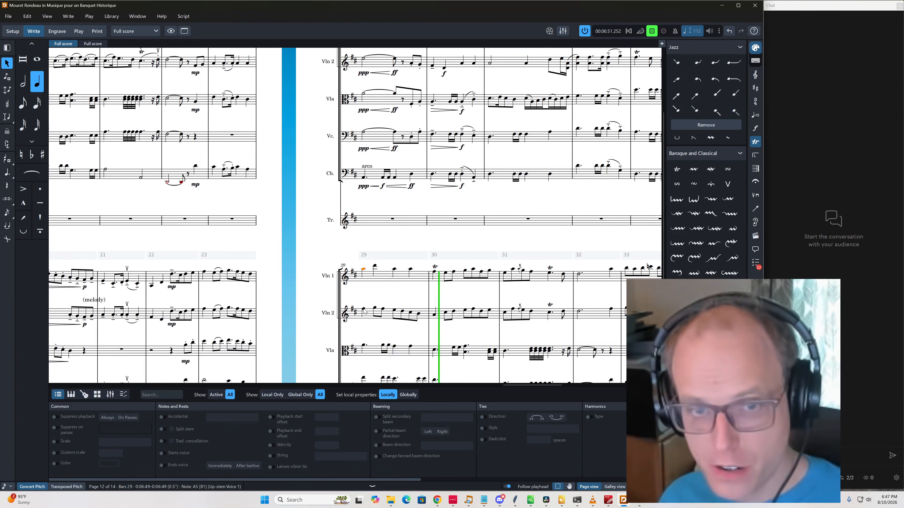
{"action": "key", "text": "space"}
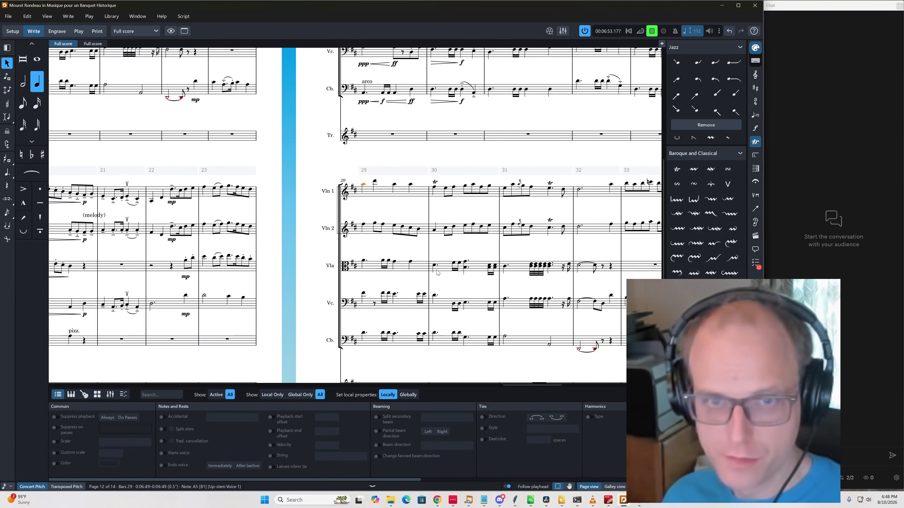
Raise the first viola note of bar 30 to F#4
{"action": "left_click", "coordinate": [442, 266]}
{"action": "key", "text": "alt+Up"}
{"action": "key", "text": "alt+Up"}
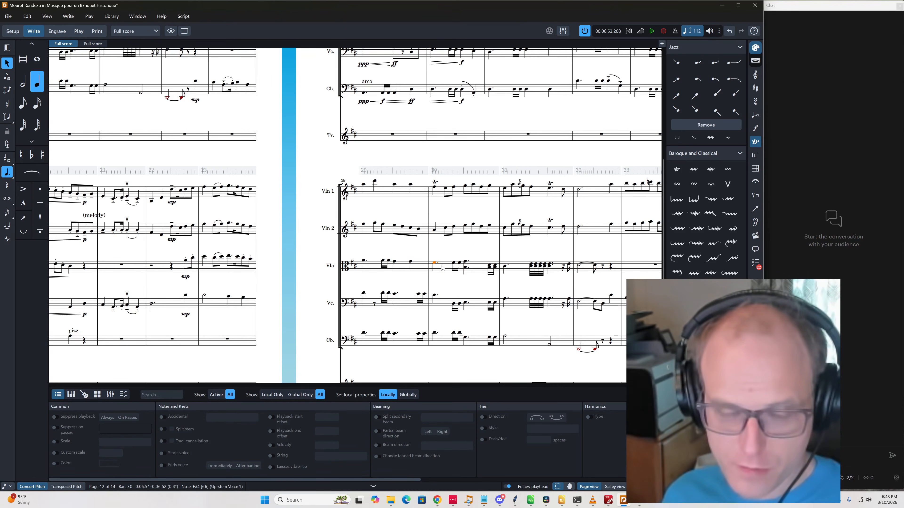
Play back from the first viola note of bar 29 to check the revised note in bar 30
{"action": "key", "text": "Left"}
{"action": "key", "text": "Left"}
{"action": "key", "text": "Left"}
{"action": "key", "text": "Left"}
{"action": "key", "text": "Left"}
{"action": "key", "text": "space"}
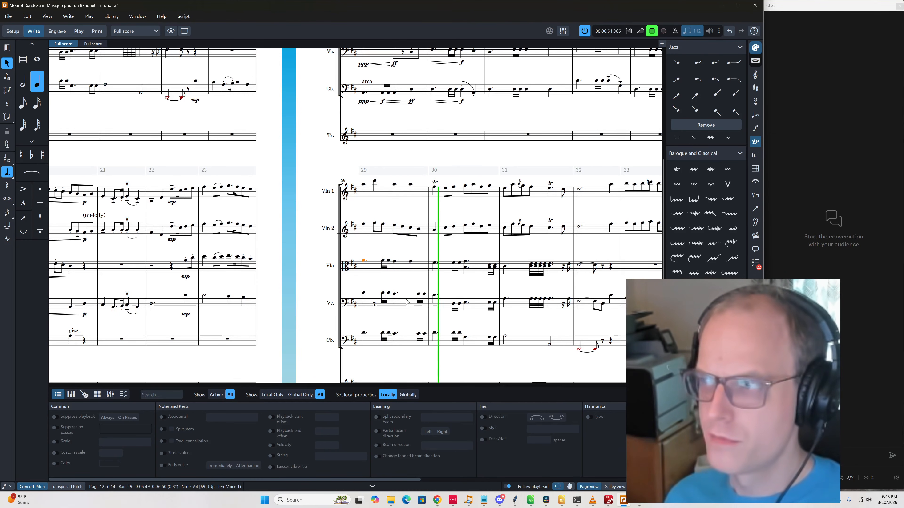
{"action": "key", "text": "space"}
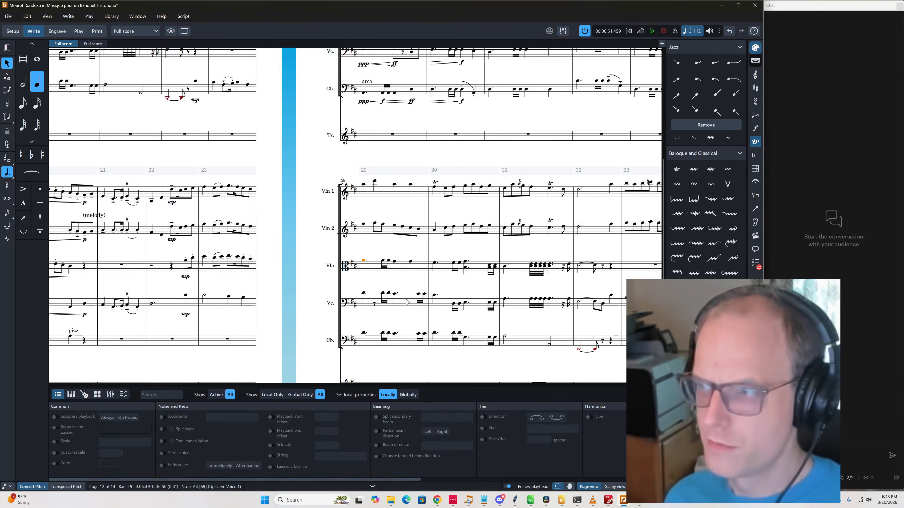
Shorten the first note of bar 30 in the viola, cello and double bass to a quarter note
{"action": "left_click", "coordinate": [435, 263]}
{"action": "key", "text": "shift+Down"}
{"action": "key", "text": "shift+Down"}
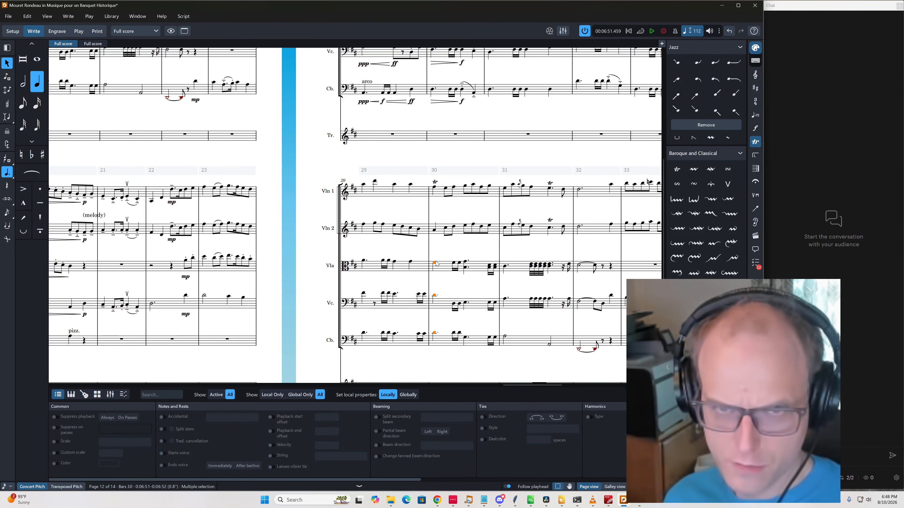
{"action": "key", "text": "alt+shift+Left"}
{"action": "key", "text": "alt+shift+Left"}
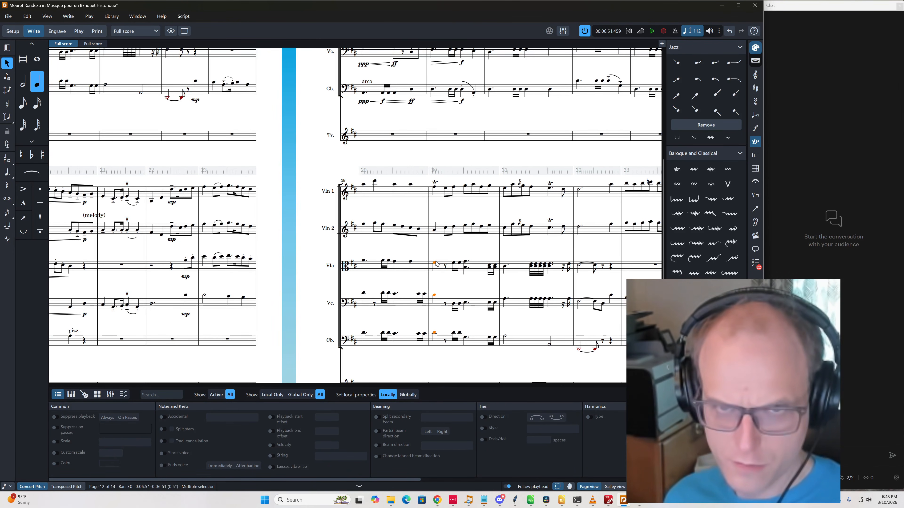
Play back from the start of bar 30 through bar 31 to check the shortened lower-string notes
{"action": "key", "text": "space"}
{"action": "key", "text": "space"}
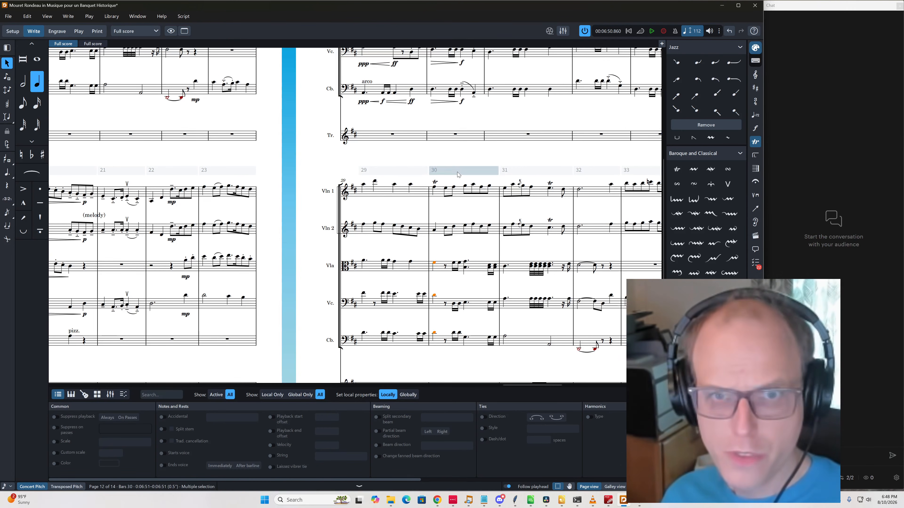
{"action": "left_click", "coordinate": [434, 188]}
{"action": "key", "text": "space"}
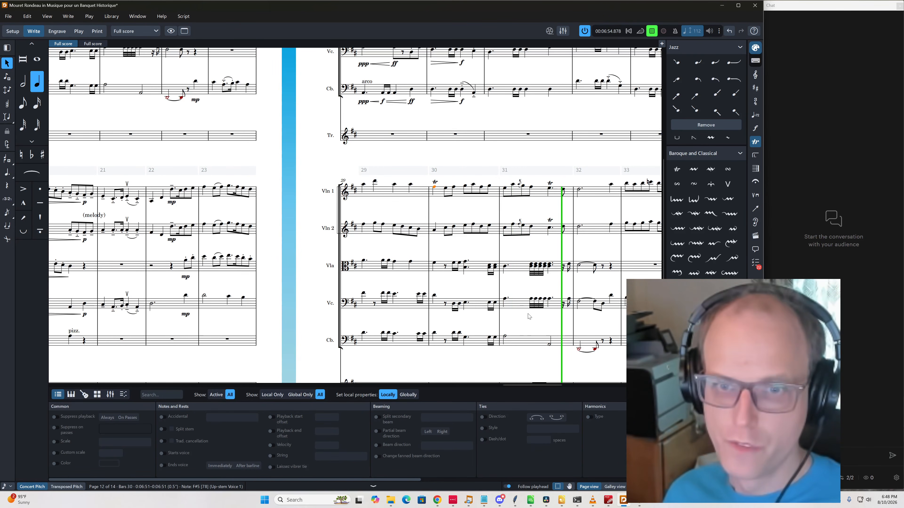
{"action": "key", "text": "space"}
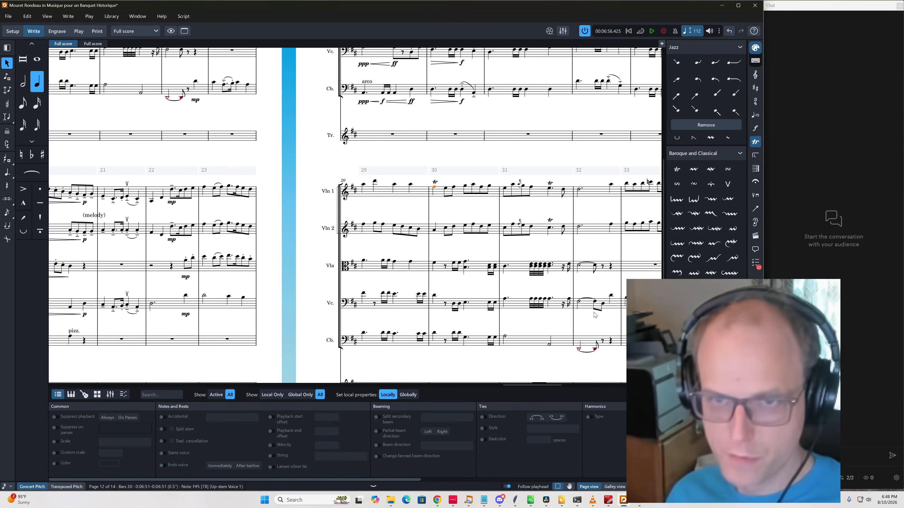
Delete the extra eighth note after the tied cello note in bar 32
{"action": "left_click", "coordinate": [604, 305]}
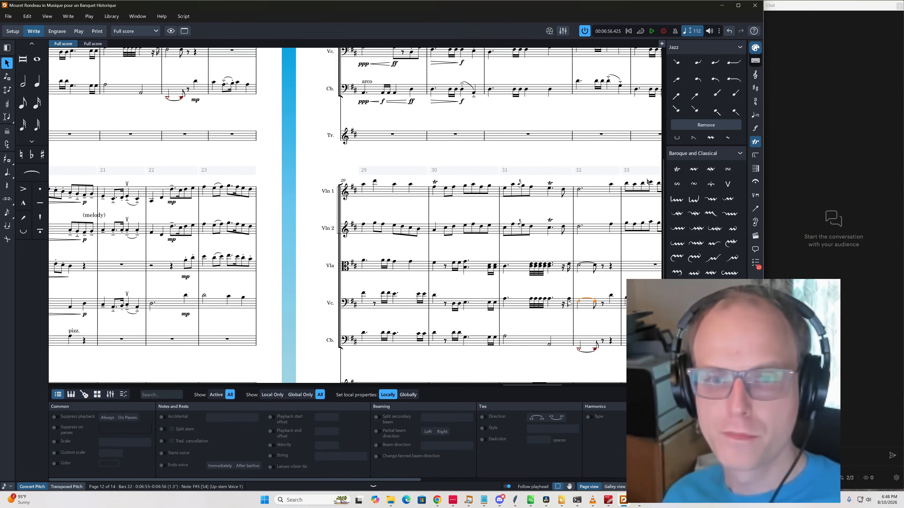
{"action": "scroll", "coordinate": [568, 302], "scroll_direction": "up", "scroll_amount": 5}
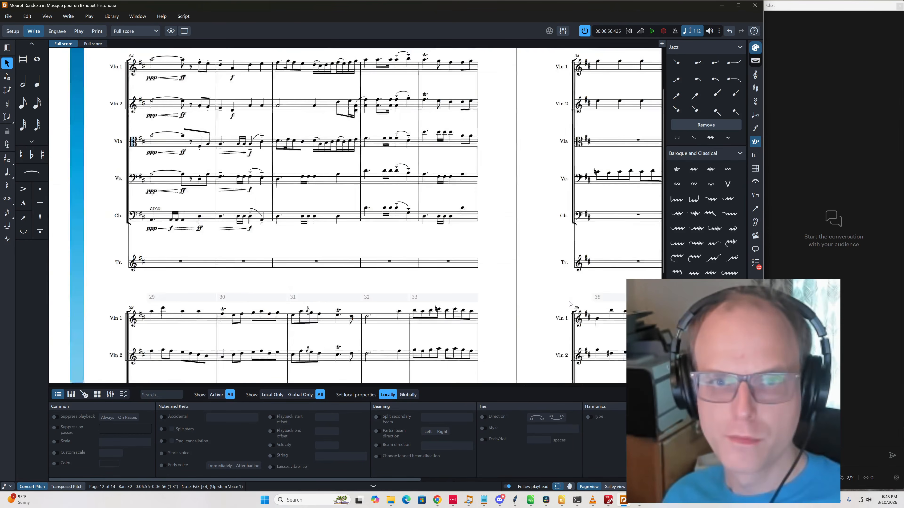
Examine the last beat of bar 32 across the violins, viola and cello against the passages before and after it
{"action": "scroll", "coordinate": [569, 303], "scroll_direction": "right", "scroll_amount": 2}
{"action": "scroll", "coordinate": [570, 304], "scroll_direction": "right", "scroll_amount": 6}
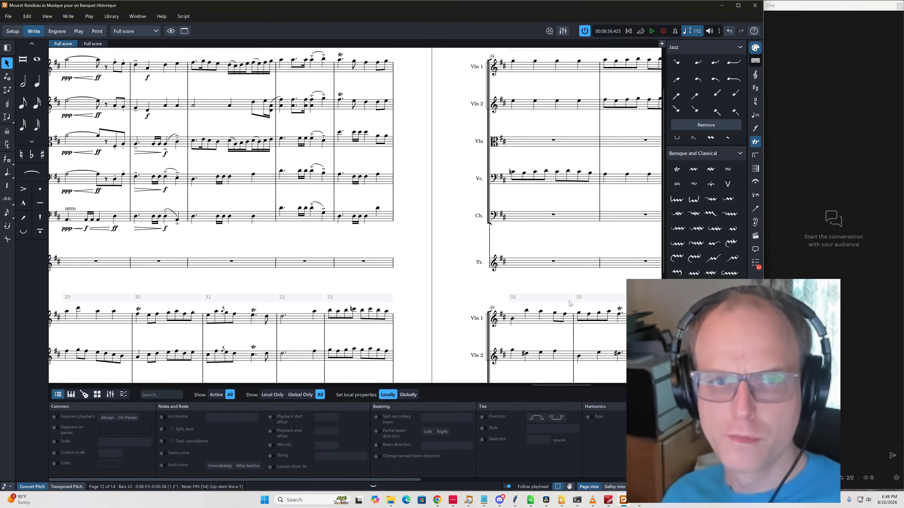
{"action": "scroll", "coordinate": [530, 325], "scroll_direction": "down", "scroll_amount": 3}
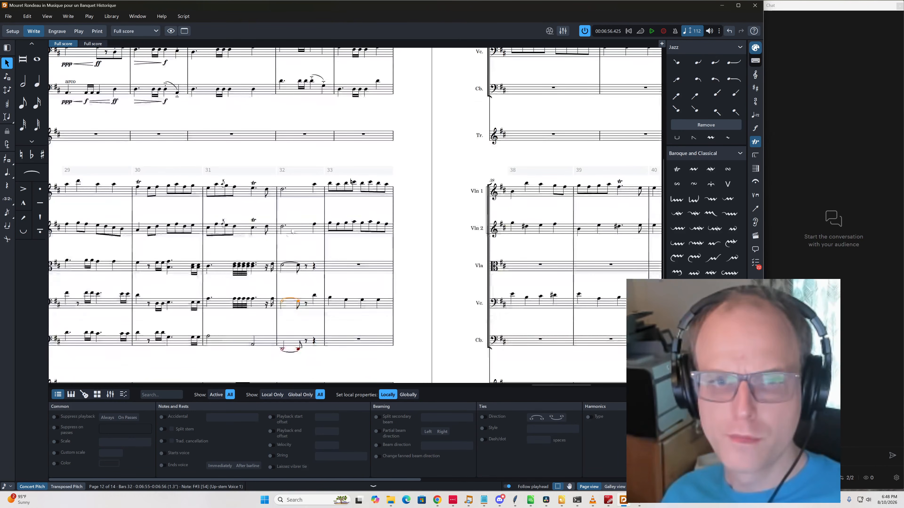
{"action": "left_click", "coordinate": [315, 184]}
{"action": "left_click", "coordinate": [314, 297], "text": "shift"}
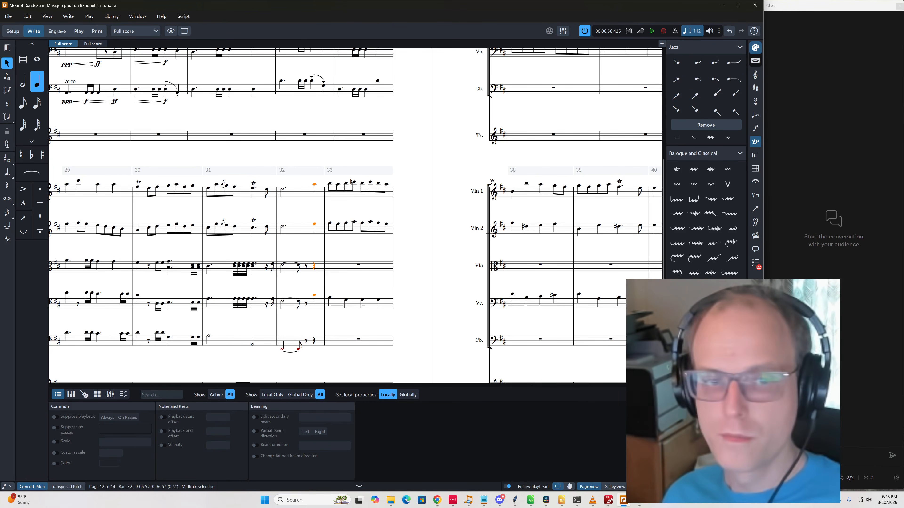
{"action": "scroll", "coordinate": [545, 294], "scroll_direction": "up", "scroll_amount": 5}
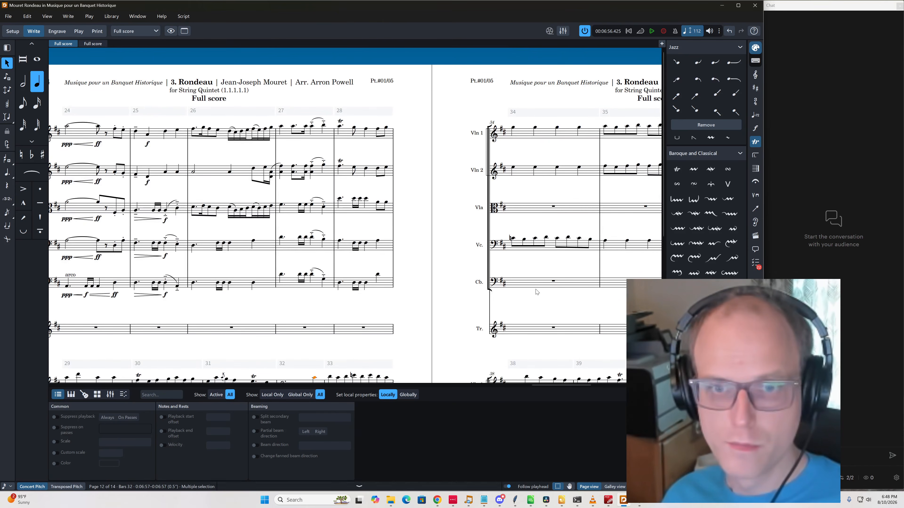
{"action": "scroll", "coordinate": [536, 292], "scroll_direction": "down", "scroll_amount": 6}
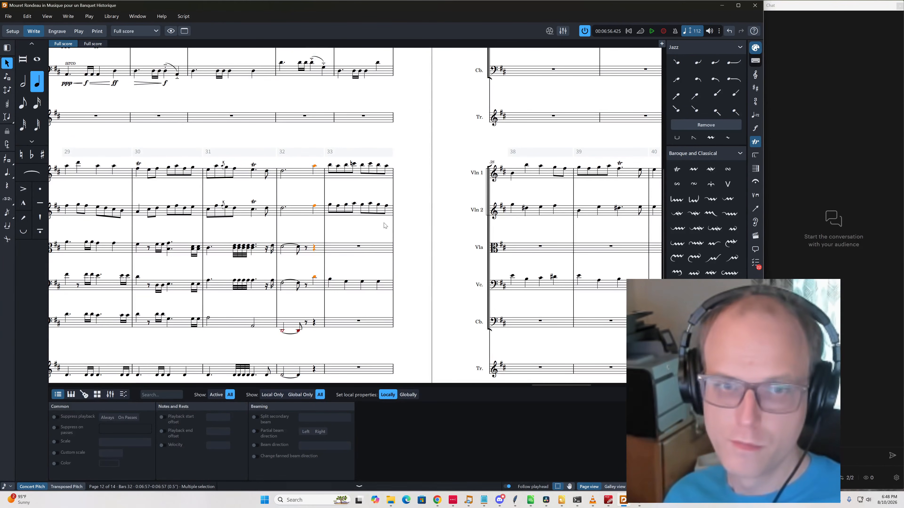
{"action": "left_click", "coordinate": [311, 250], "text": "ctrl"}
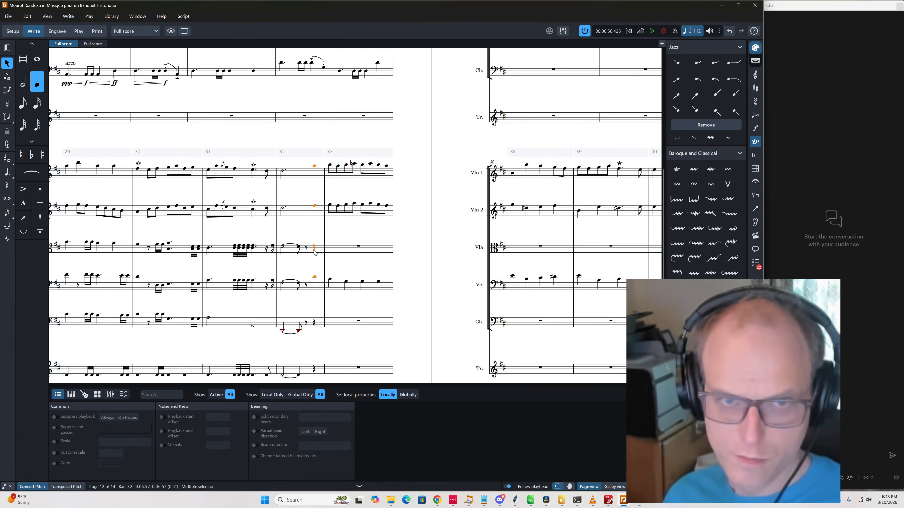
Move the cello's last note of bar 32 and first note of bar 33 to the viola, and save the project
{"action": "left_click", "coordinate": [331, 280]}
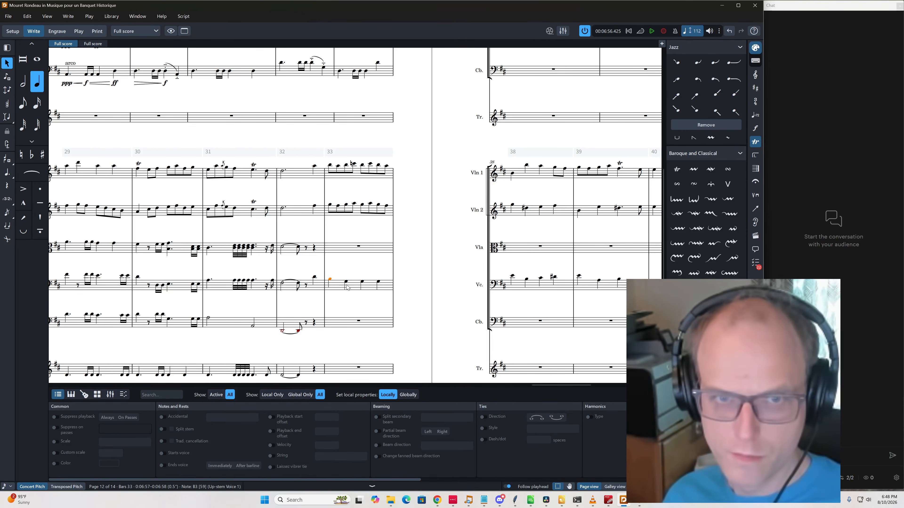
{"action": "left_click", "coordinate": [314, 276]}
{"action": "left_click", "coordinate": [329, 280], "text": "ctrl"}
{"action": "key", "text": "alt+n"}
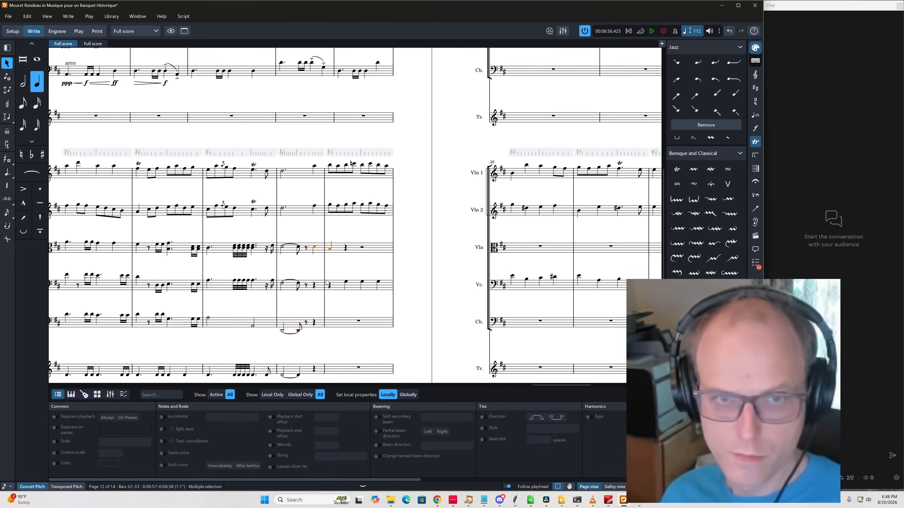
{"action": "key", "text": "ctrl+s"}
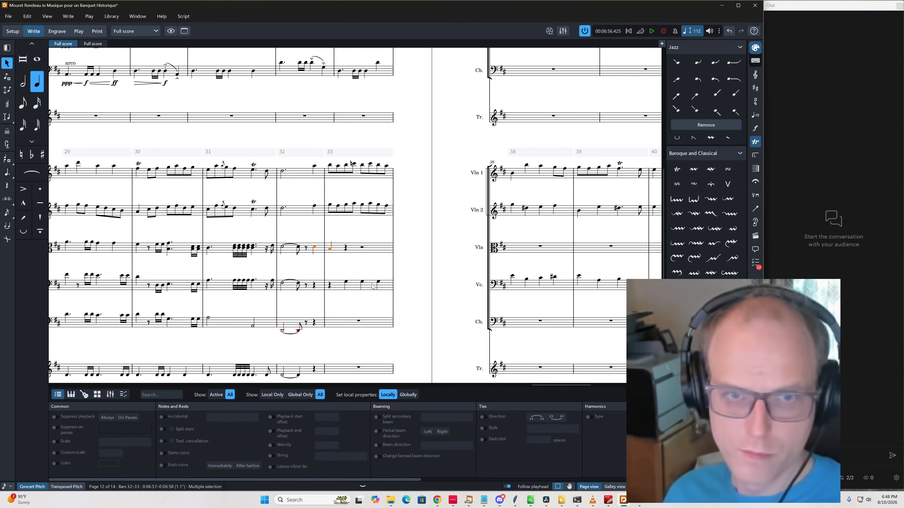
Lower the cello's eighth notes in bar 34 by an octave, and copy them to the viola a tenth higher
{"action": "scroll", "coordinate": [347, 271], "scroll_direction": "down", "scroll_amount": 1}
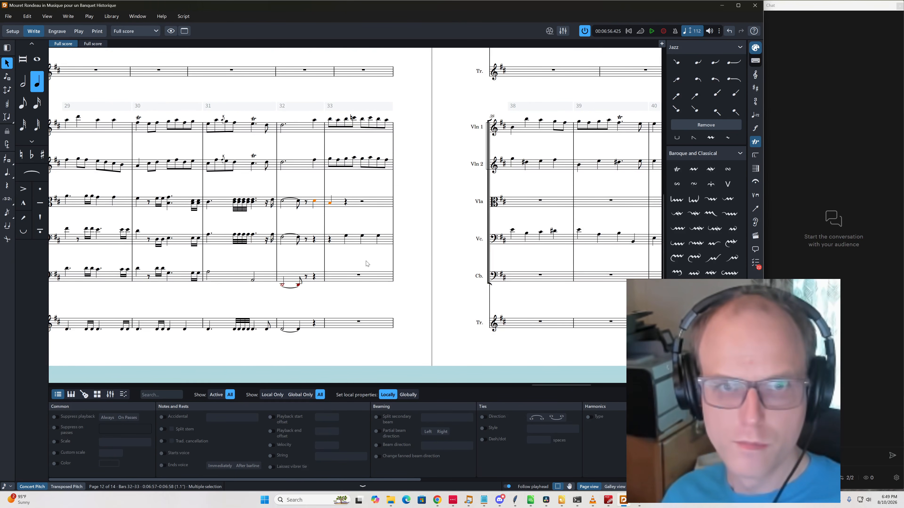
{"action": "scroll", "coordinate": [368, 264], "scroll_direction": "right", "scroll_amount": 5}
{"action": "scroll", "coordinate": [368, 264], "scroll_direction": "up", "scroll_amount": 5}
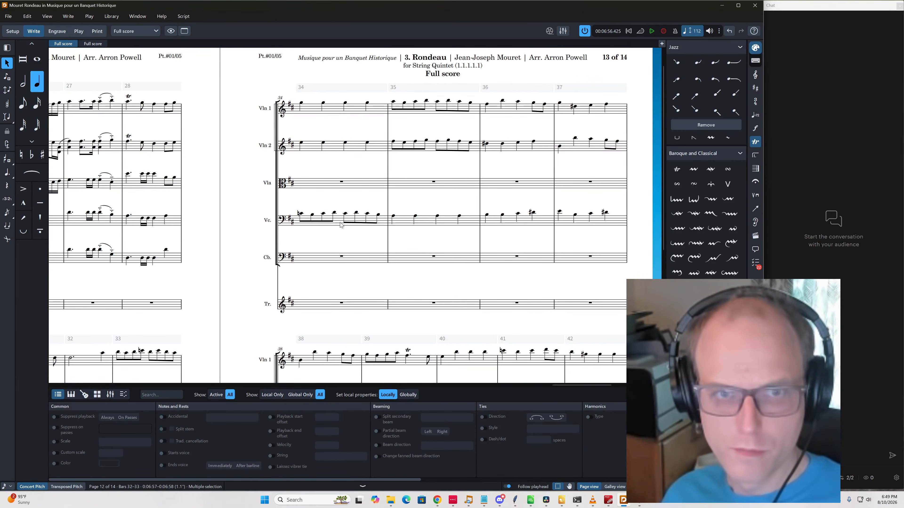
{"action": "left_click", "coordinate": [341, 225]}
{"action": "key", "text": "ctrl+alt+Down"}
{"action": "key", "text": "alt+shift+Up"}
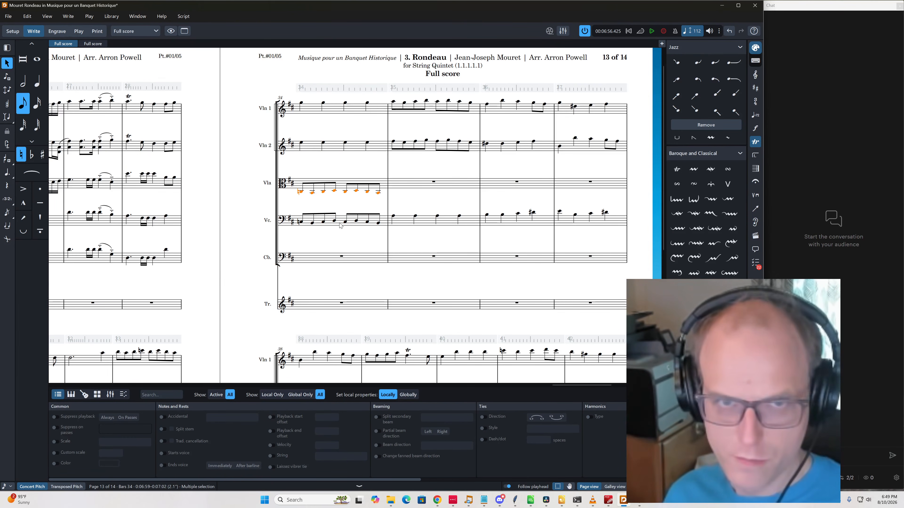
{"action": "key", "text": "ctrl+s"}
Try F naturals for the fourth and sixth viola notes of bar 34
{"action": "key", "text": "Right"}
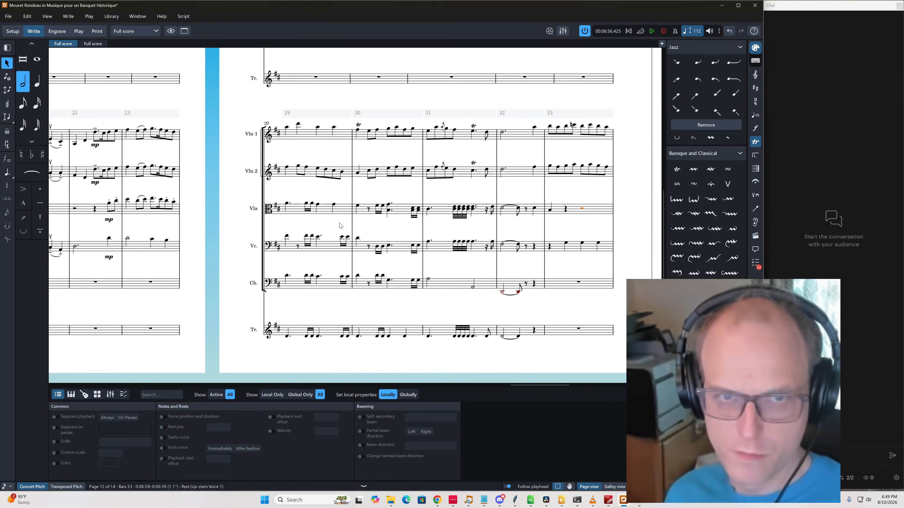
{"action": "key", "text": "Left"}
{"action": "key", "text": "Left"}
{"action": "key", "text": "Left"}
{"action": "key", "text": "Left"}
{"action": "key", "text": "Left"}
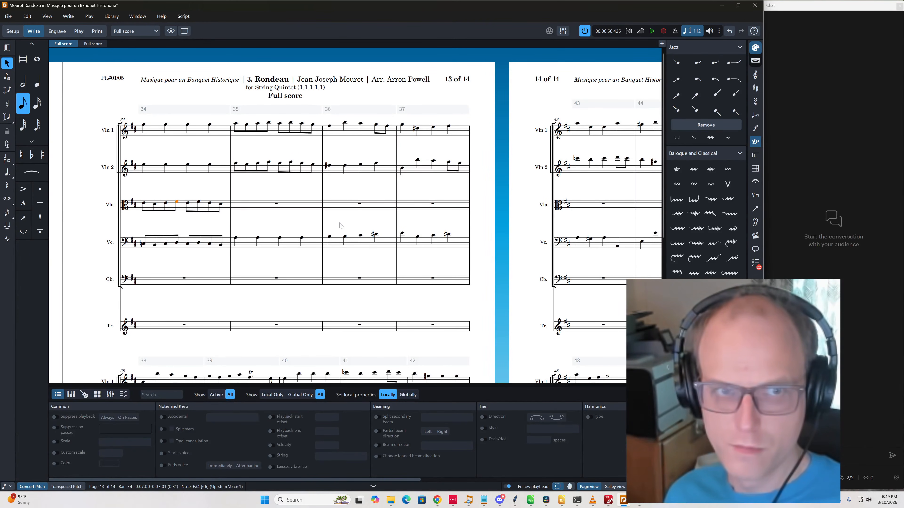
{"action": "key", "text": "0"}
{"action": "key", "text": "Right"}
{"action": "key", "text": "Right"}
{"action": "key", "text": "0"}
{"action": "key", "text": "Right"}
{"action": "key", "text": "Right"}
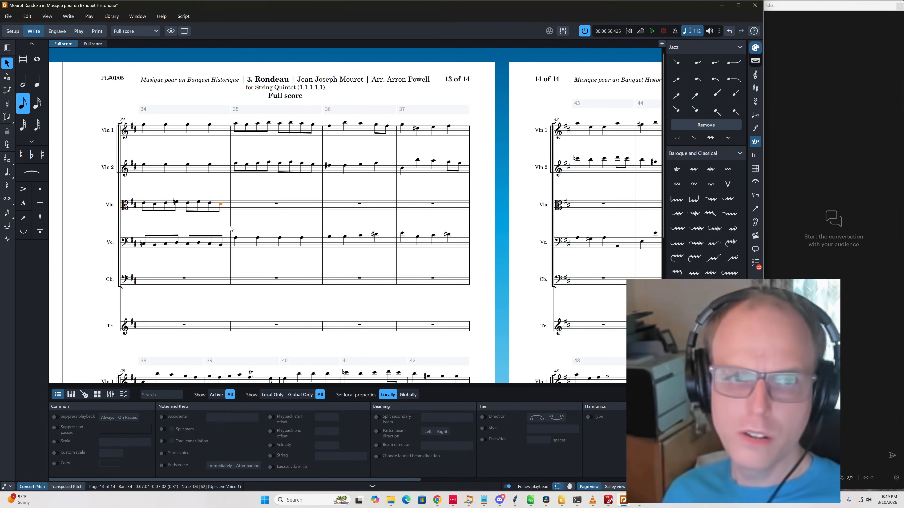
Raise the fourth and sixth viola notes of bar 34 by a semitone, back to F sharp
{"action": "left_click", "coordinate": [176, 202]}
{"action": "key", "text": "shift+alt+Up"}
{"action": "key", "text": "Right"}
{"action": "key", "text": "Right"}
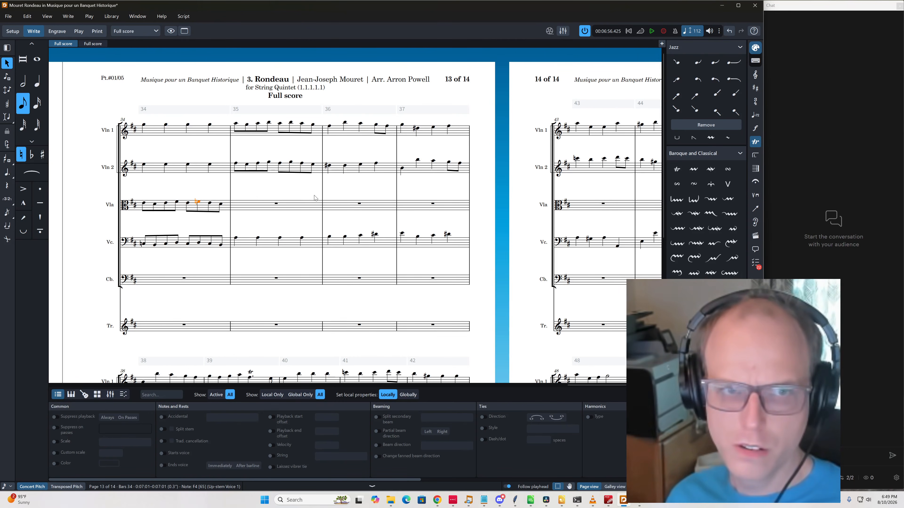
{"action": "key", "text": "Right"}
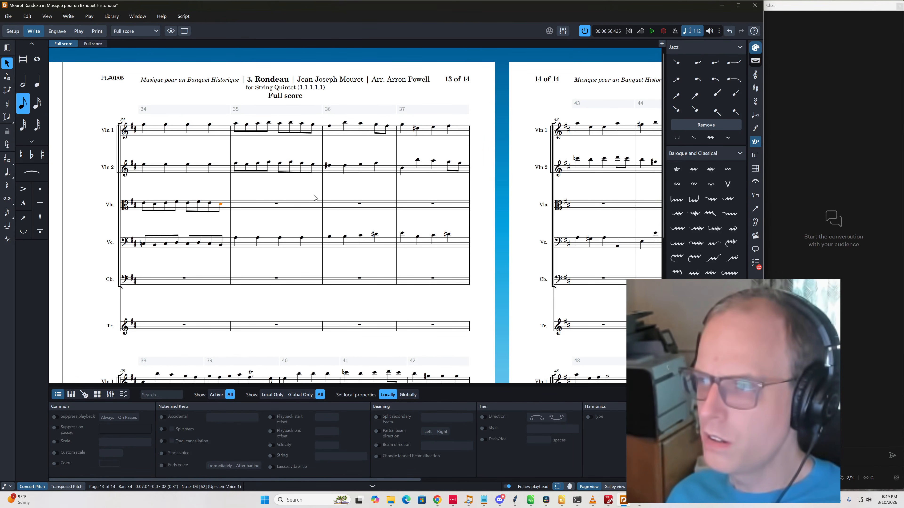
{"action": "key", "text": "Right"}
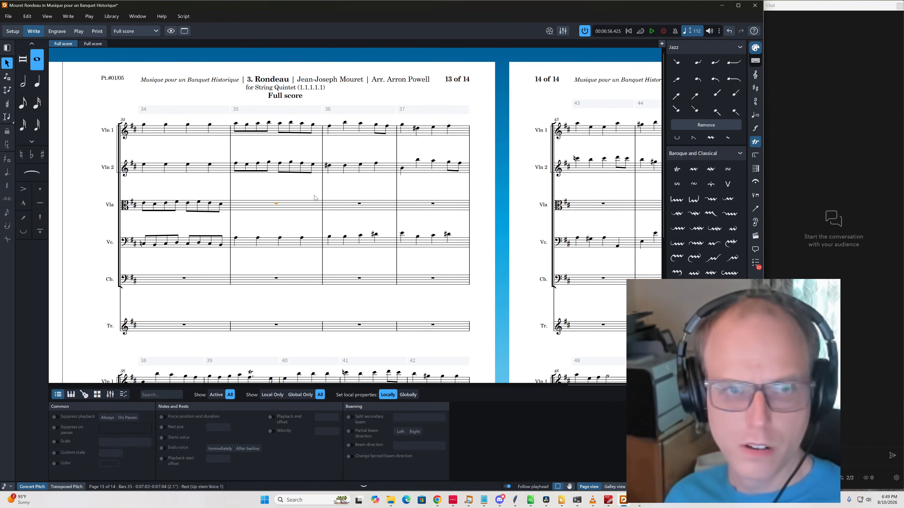
Copy the cello's four quarter notes of bar 35 to the viola at a higher pitch, and lower the cello originals by an octave
{"action": "left_click", "coordinate": [251, 245]}
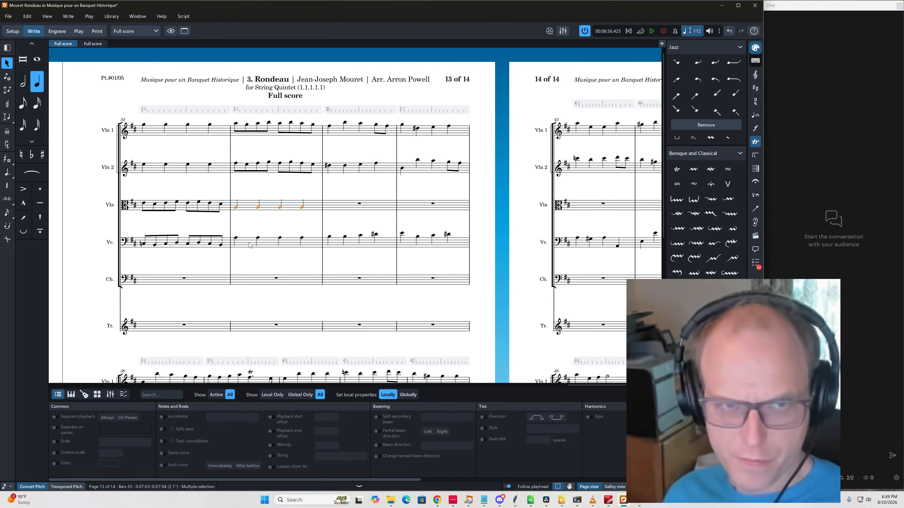
{"action": "key", "text": "ctrl+alt+Up"}
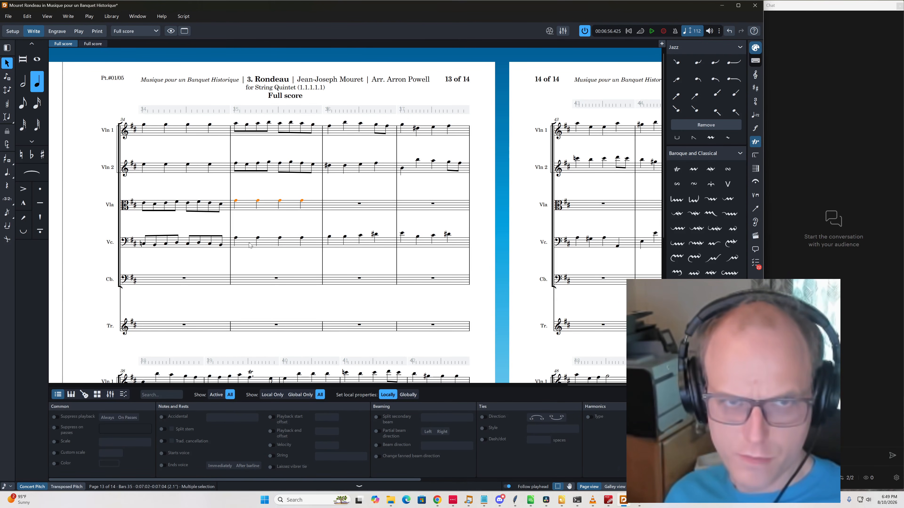
{"action": "key", "text": "alt+Down"}
{"action": "key", "text": "alt+Down"}
{"action": "key", "text": "alt+Down"}
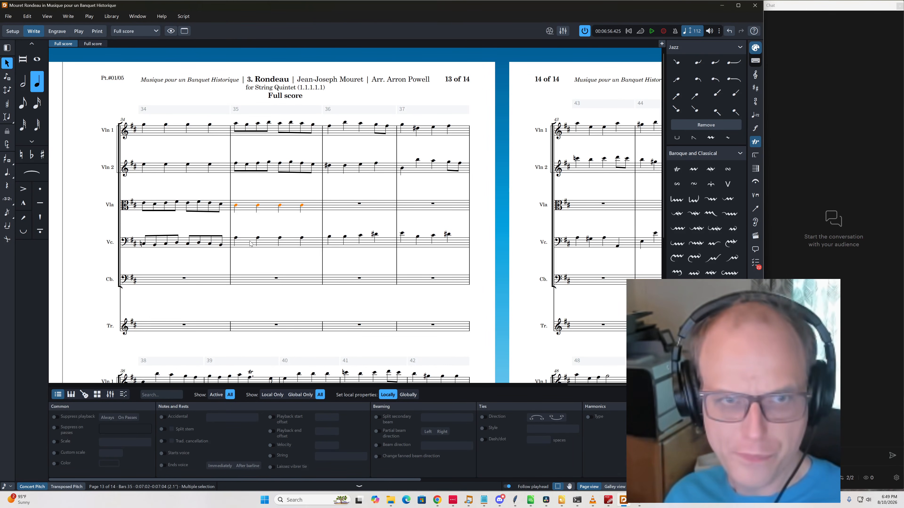
{"action": "key", "text": "ctrl+alt+Down"}
Copy the cello line from the second beat of bar 33 through bar 35 to the double bass
{"action": "scroll", "coordinate": [275, 281], "scroll_direction": "left", "scroll_amount": 9}
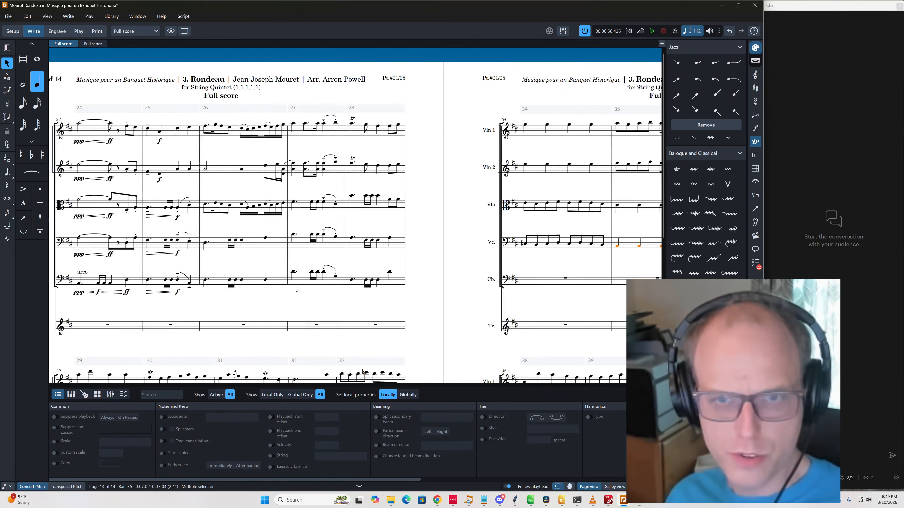
{"action": "scroll", "coordinate": [297, 289], "scroll_direction": "down", "scroll_amount": 6}
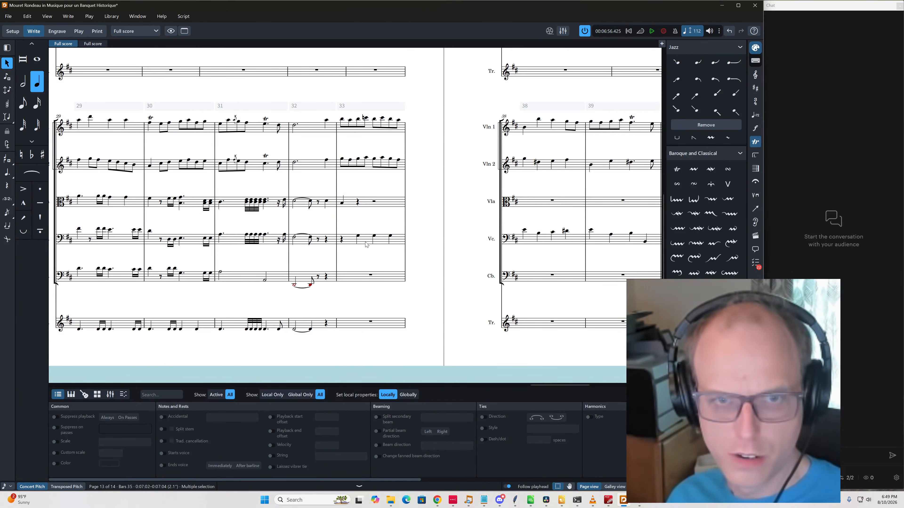
{"action": "left_click", "coordinate": [358, 237], "text": "shift"}
{"action": "key", "text": "alt+shift+m"}
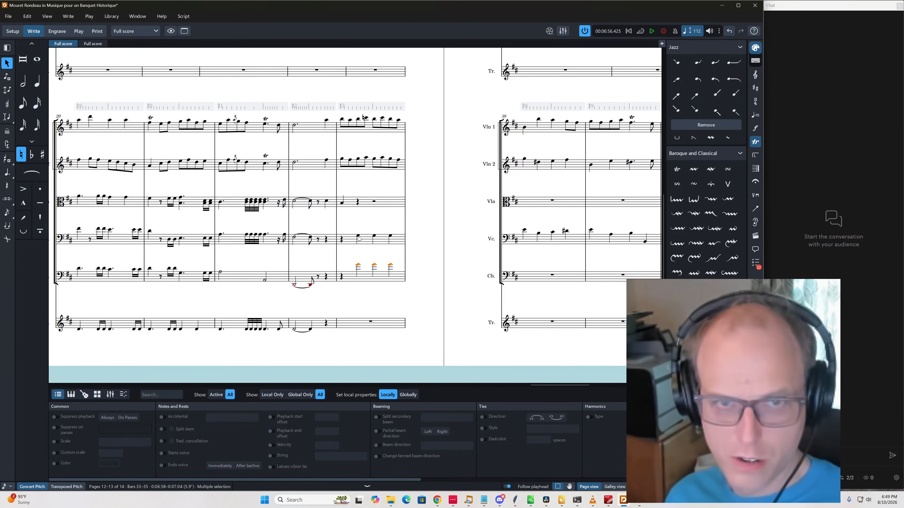
Lower the copied double bass notes in bar 33 by an octave, starting with G2 on the second beat
{"action": "key", "text": "Left"}
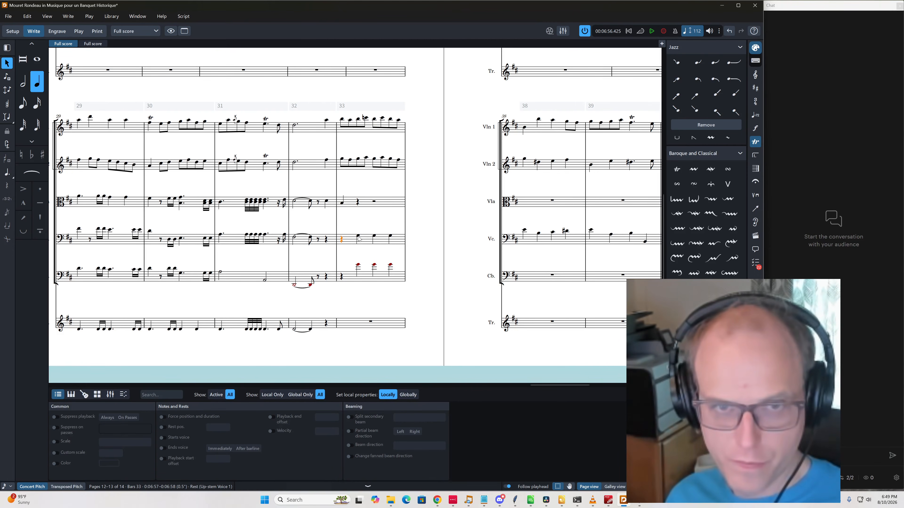
{"action": "key", "text": "Right"}
{"action": "key", "text": "ctrl+alt+Down"}
{"action": "key", "text": "Right"}
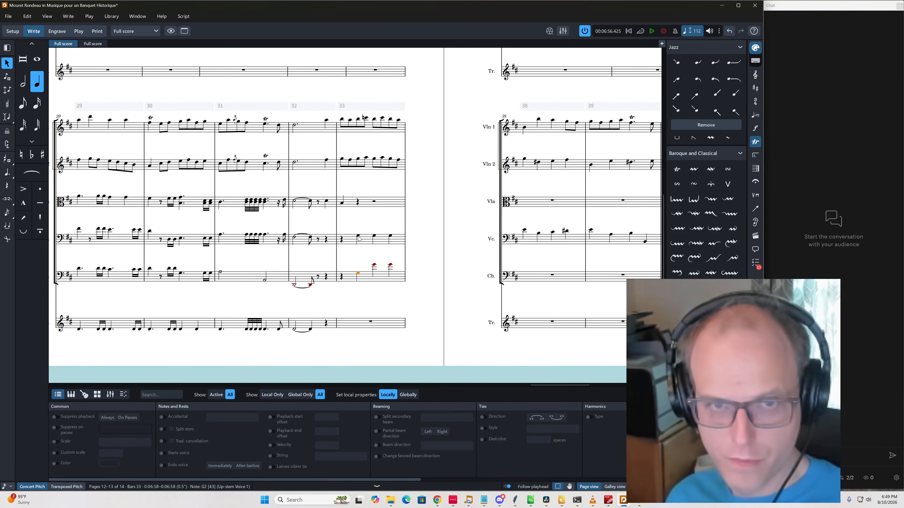
{"action": "key", "text": "Right"}
{"action": "key", "text": "Right"}
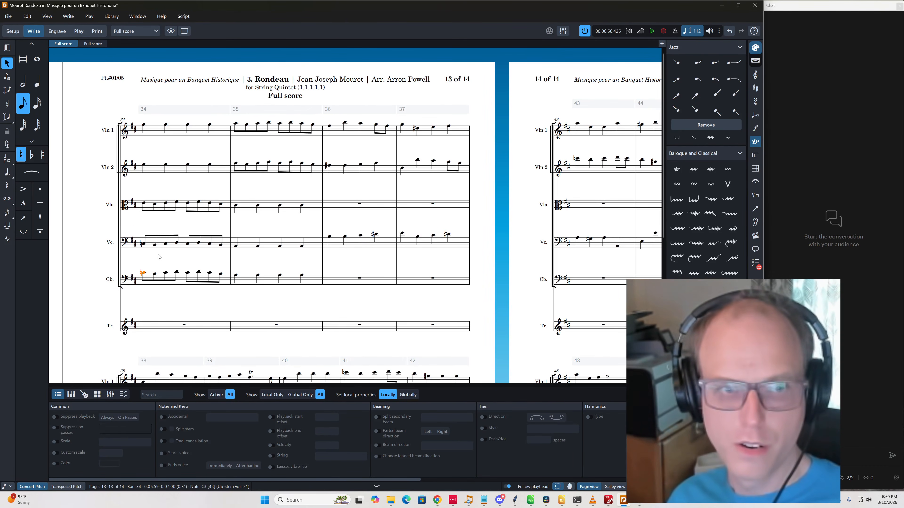
Replace the cello's eighth notes in bar 34 with four quarter notes: E, G, C natural and G
{"action": "left_click", "coordinate": [148, 243]}
{"action": "key", "text": "Return"}
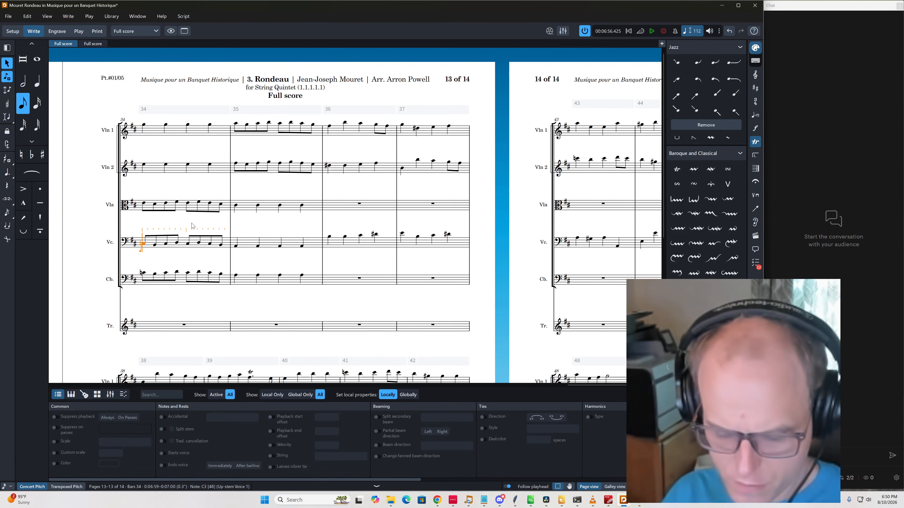
{"action": "type", "text": "6eg"}
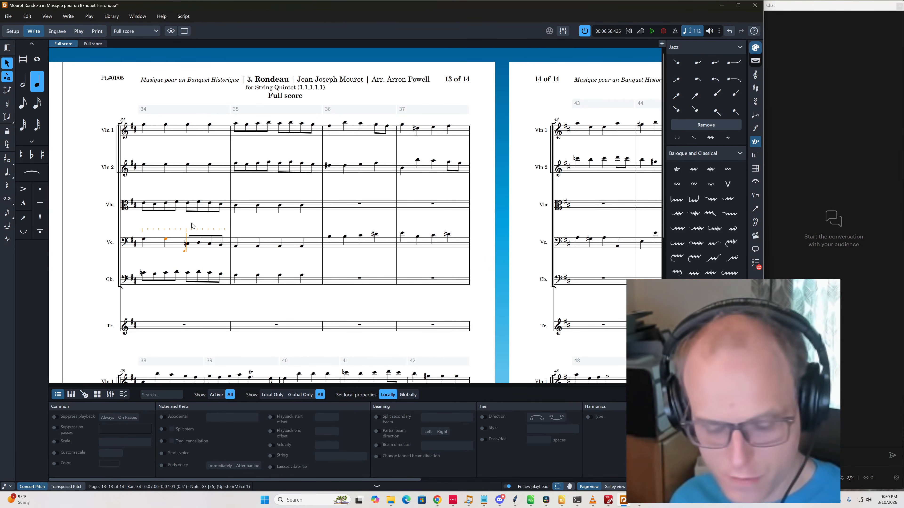
{"action": "type", "text": "b"}
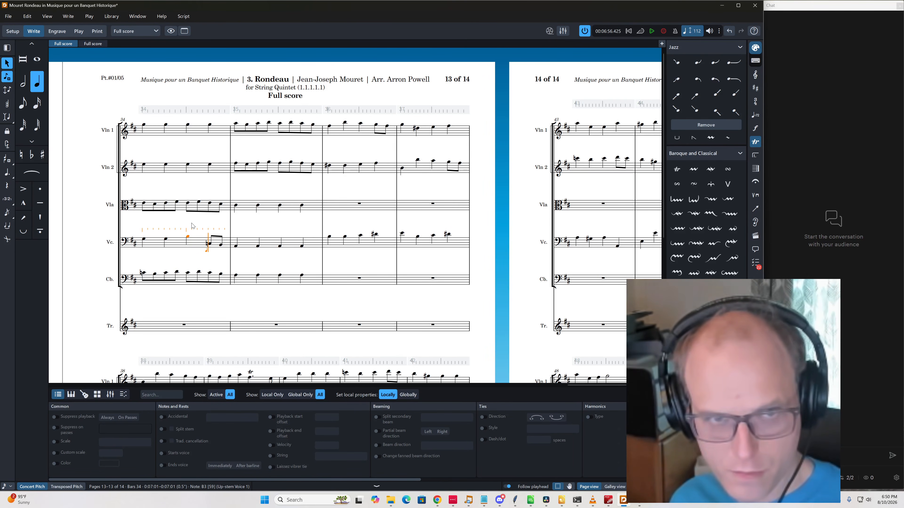
{"action": "key", "text": "shift+alt+Up"}
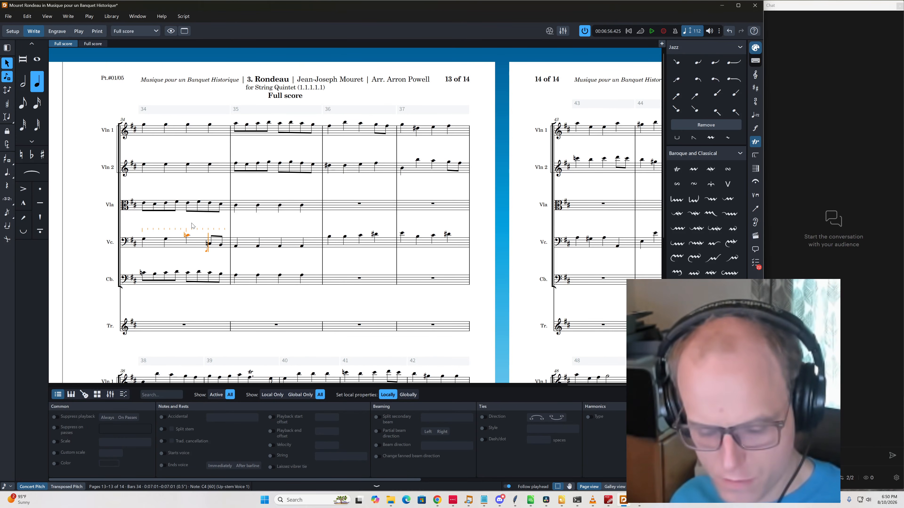
{"action": "type", "text": "g"}
{"action": "key", "text": "Escape"}
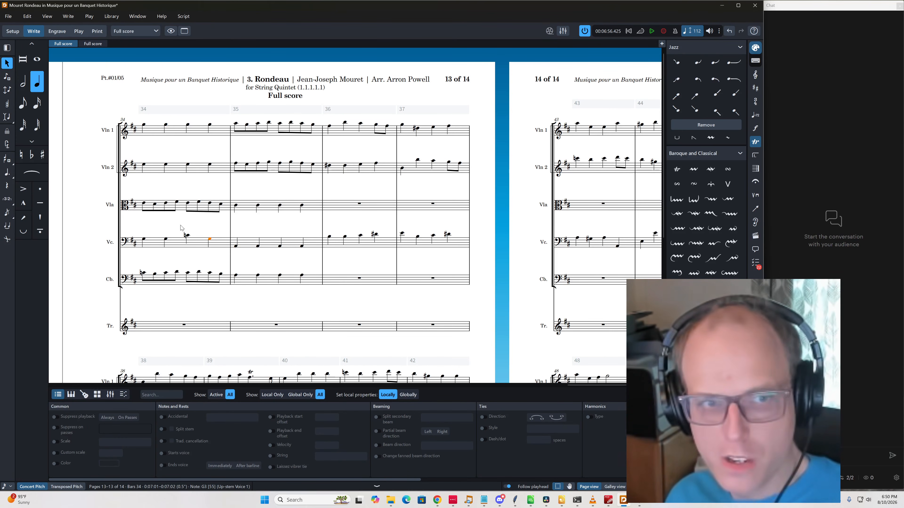
Shorten the dotted half notes at the start of bar 32 in both violins to a half note tied to an eighth
{"action": "left_click", "coordinate": [175, 244]}
{"action": "scroll", "coordinate": [187, 253], "scroll_direction": "left", "scroll_amount": 4}
{"action": "scroll", "coordinate": [203, 284], "scroll_direction": "down", "scroll_amount": 6}
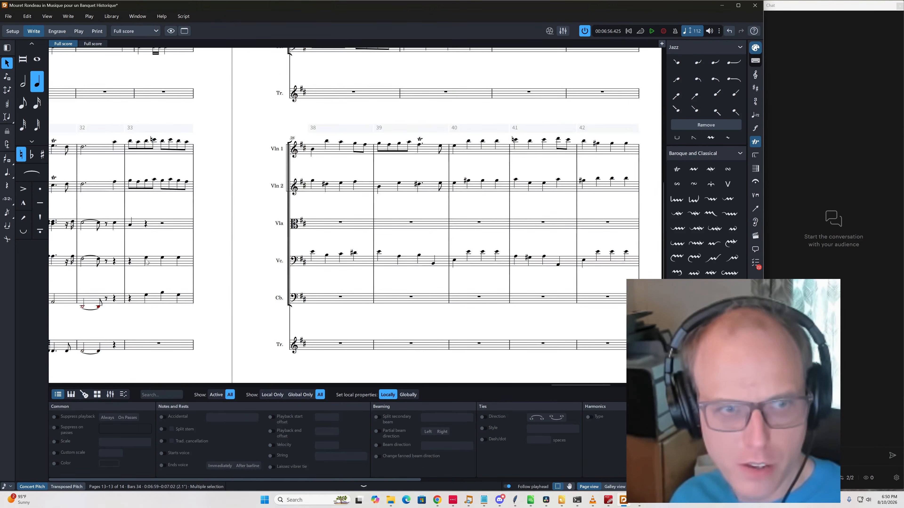
{"action": "left_click", "coordinate": [122, 204]}
{"action": "left_click", "coordinate": [115, 223]}
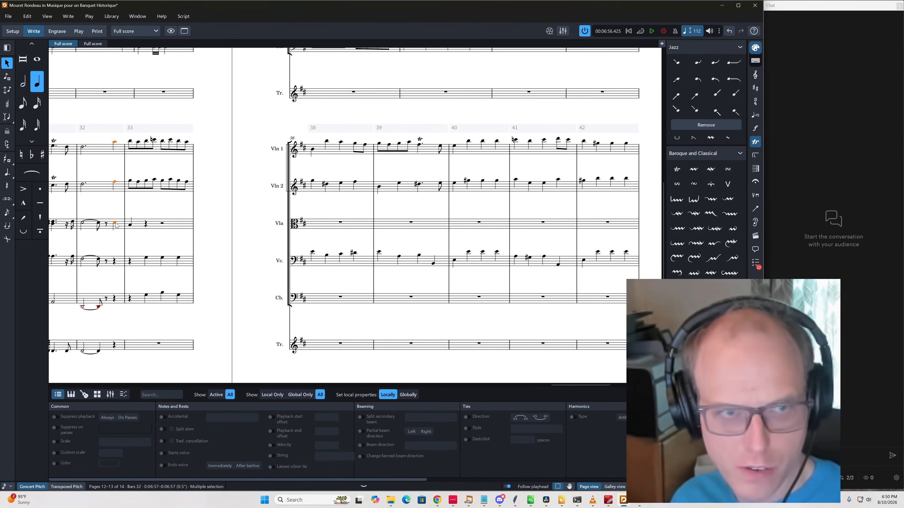
{"action": "key", "text": "shift+Up"}
{"action": "key", "text": "shift+Up"}
{"action": "left_click", "coordinate": [82, 147]}
{"action": "key", "text": "shift+Down"}
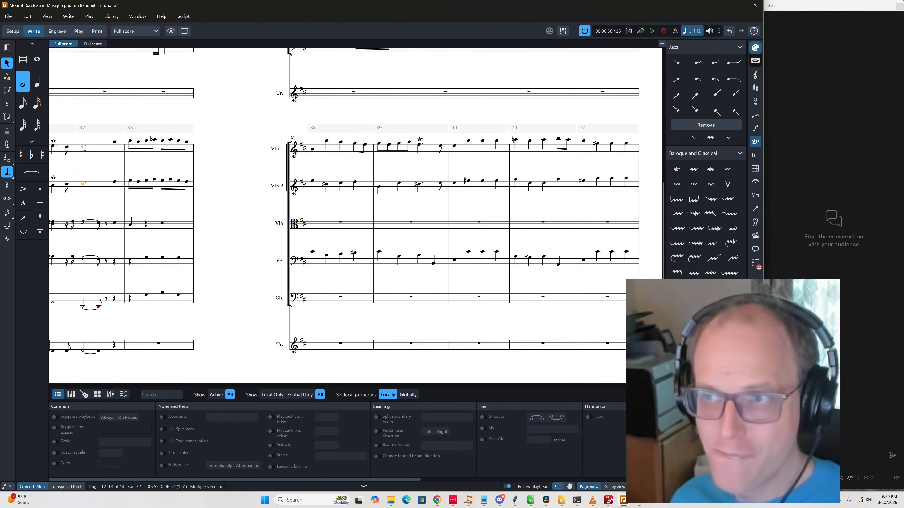
{"action": "key", "text": "shift+alt+Left"}
{"action": "key", "text": "shift+alt+Left"}
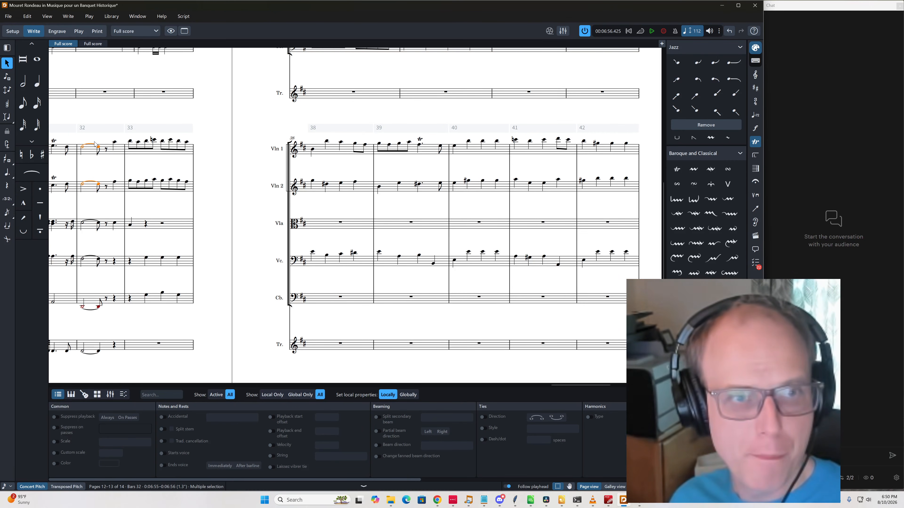
Add an mp dynamic to the pickup quarter note at the end of bar 32 in Violin 1, Violin 2 and viola
{"action": "left_click", "coordinate": [115, 222]}
{"action": "left_click_drag", "start_coordinate": [115, 142], "coordinate": [115, 145]}
{"action": "left_click", "coordinate": [115, 145], "text": "shift"}
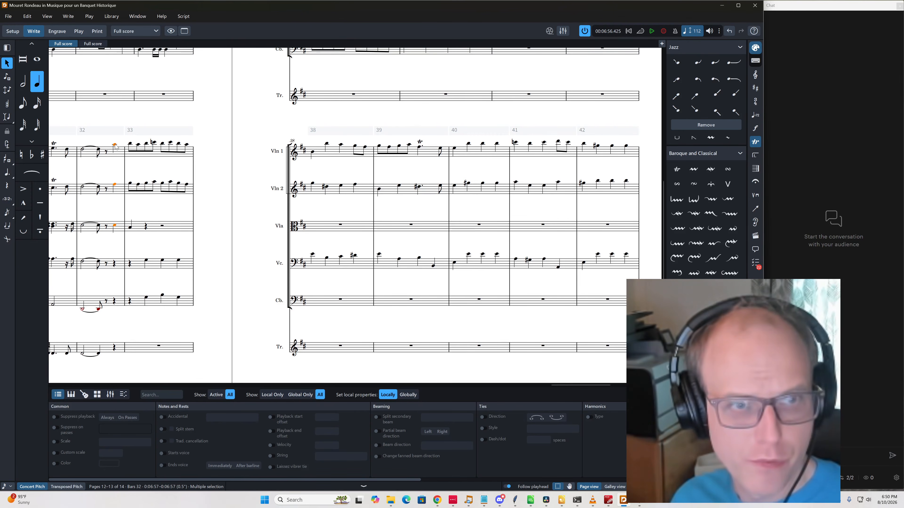
{"action": "scroll", "coordinate": [170, 247], "scroll_direction": "left", "scroll_amount": 5}
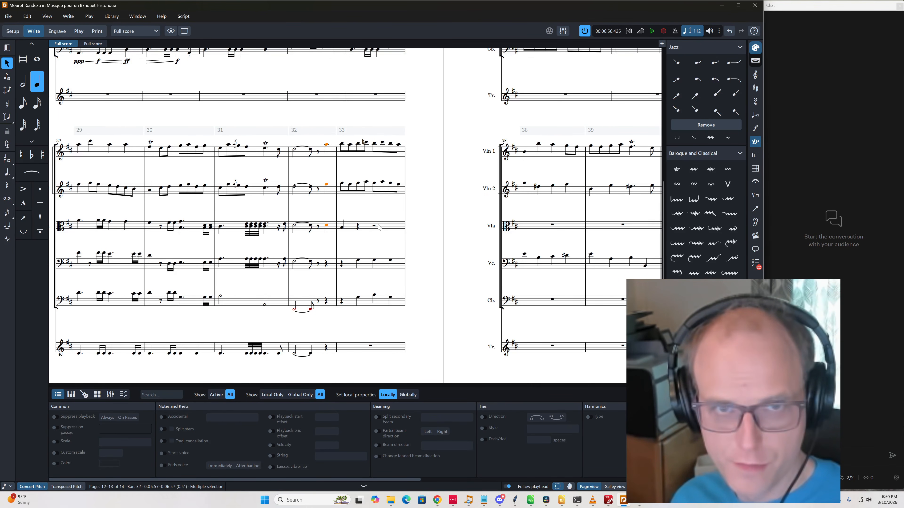
{"action": "key", "text": "shift+d"}
{"action": "type", "text": "mp"}
{"action": "key", "text": "Return"}
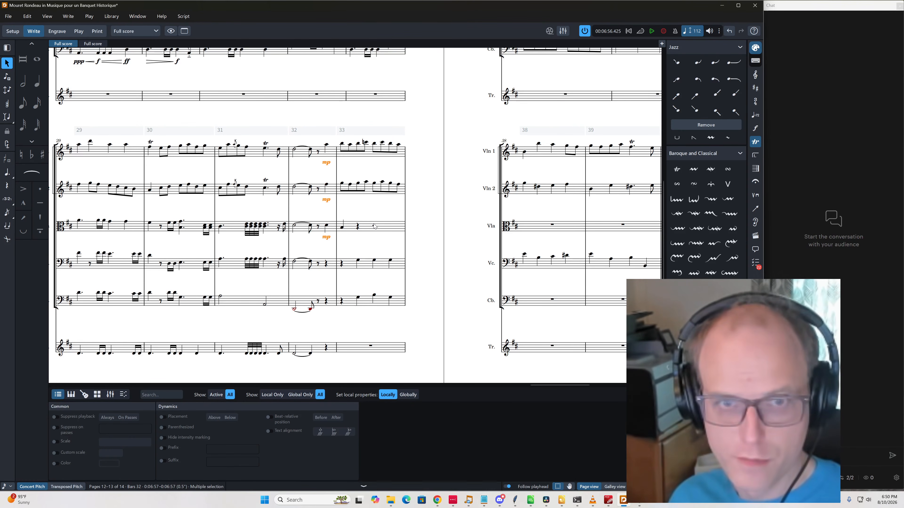
Fill viola bar 33 with quarter notes G3 on the second beat and G4 on the fourth, based on the cello's notes
{"action": "left_click", "coordinate": [359, 259]}
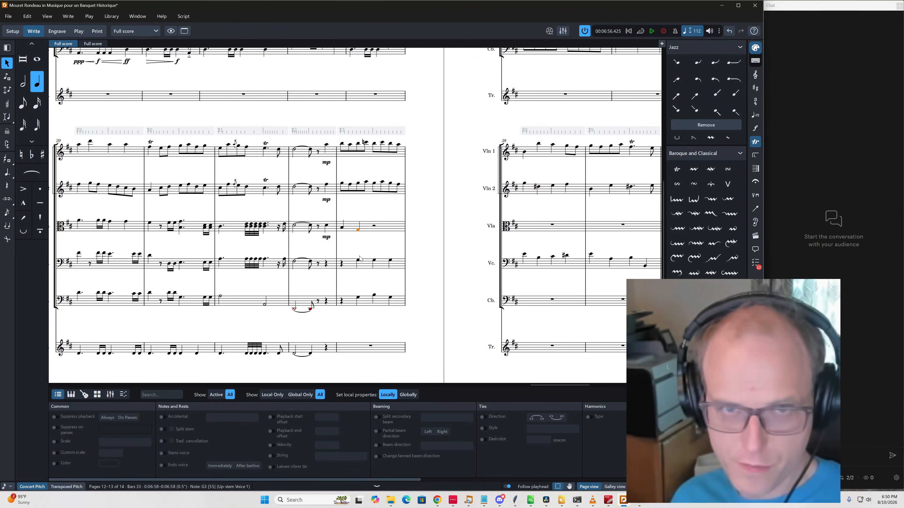
{"action": "key", "text": "shift+n"}
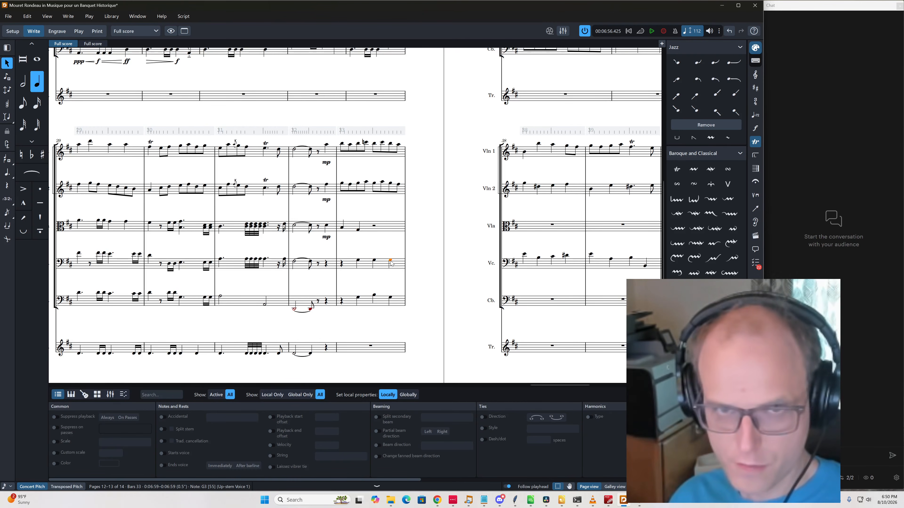
{"action": "key", "text": "ctrl+alt+Up"}
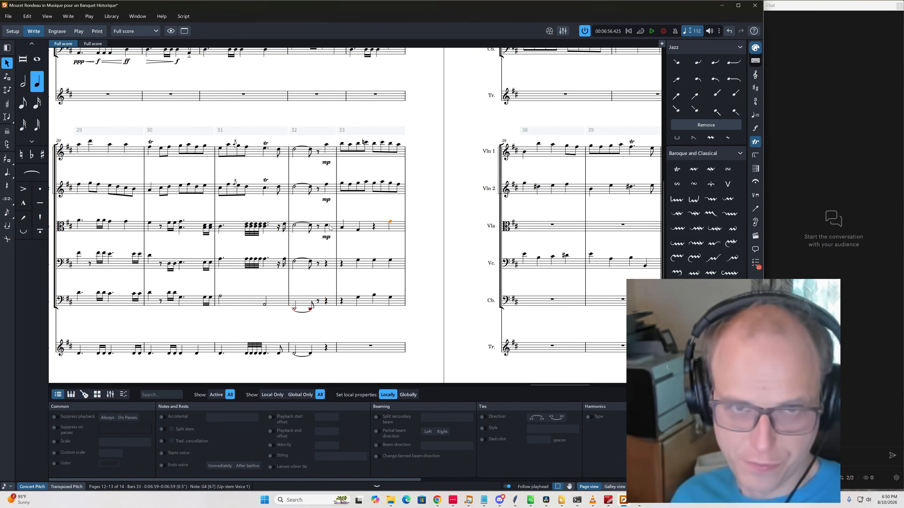
Add an mp dynamic to the cello and double bass on the second beat of bar 33
{"action": "left_click", "coordinate": [358, 261]}
{"action": "left_click", "coordinate": [358, 298], "text": "ctrl"}
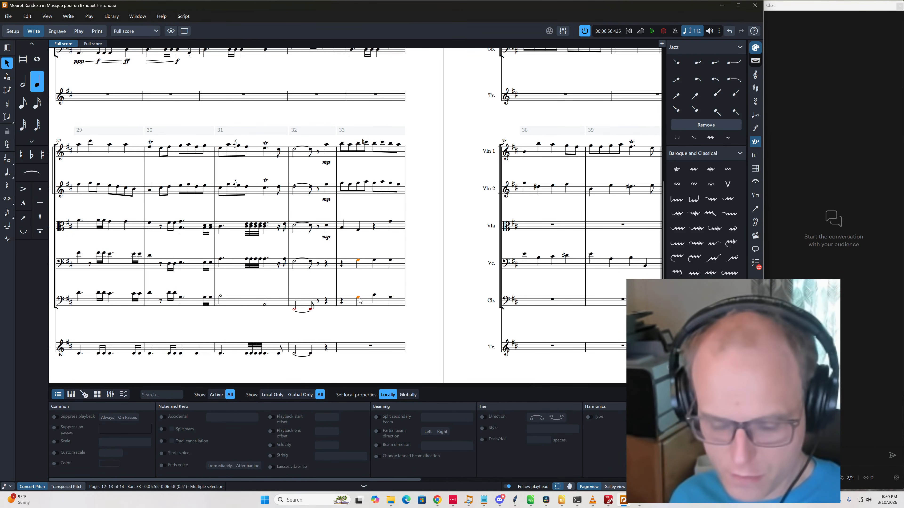
{"action": "key", "text": "shift+d"}
{"action": "type", "text": "mp"}
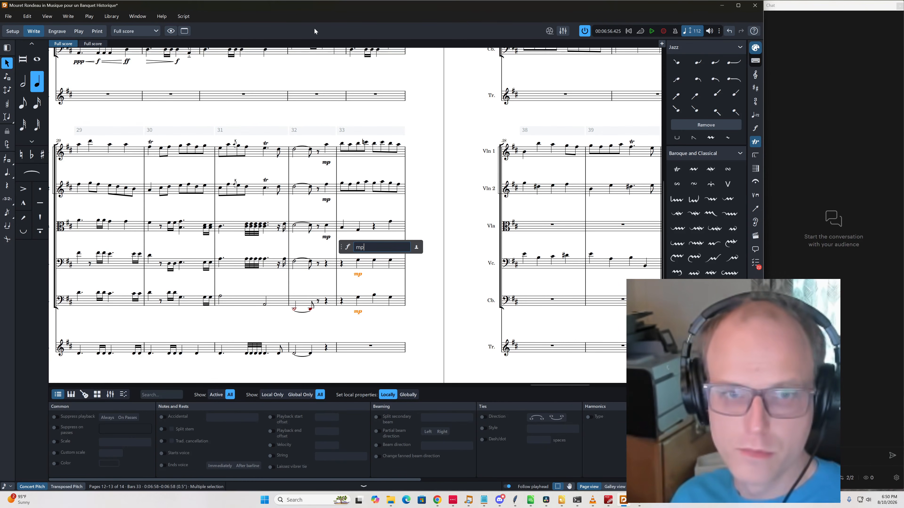
{"action": "key", "text": "Return"}
Listen twice to the passage from the pickup on the last beat of bar 32 into bar 34
{"action": "left_click", "coordinate": [326, 145]}
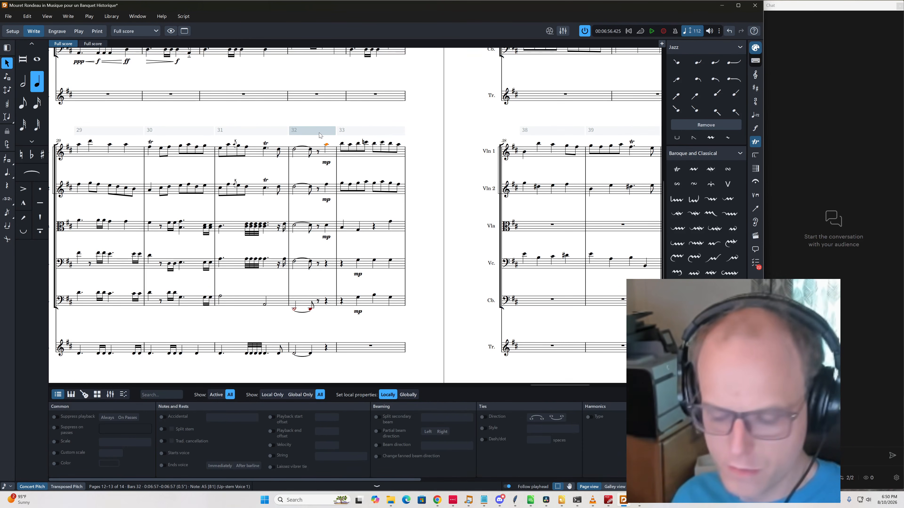
{"action": "key", "text": "space"}
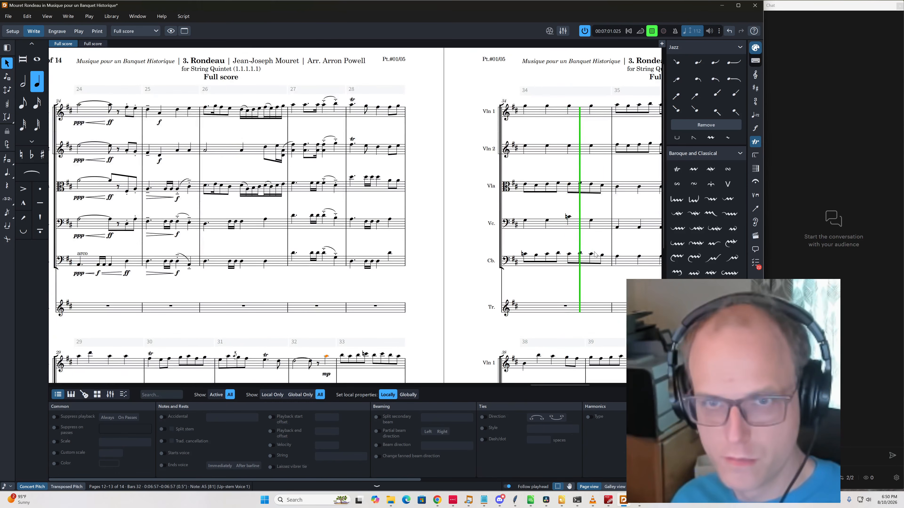
{"action": "key", "text": "space"}
{"action": "scroll", "coordinate": [473, 289], "scroll_direction": "down", "scroll_amount": 5}
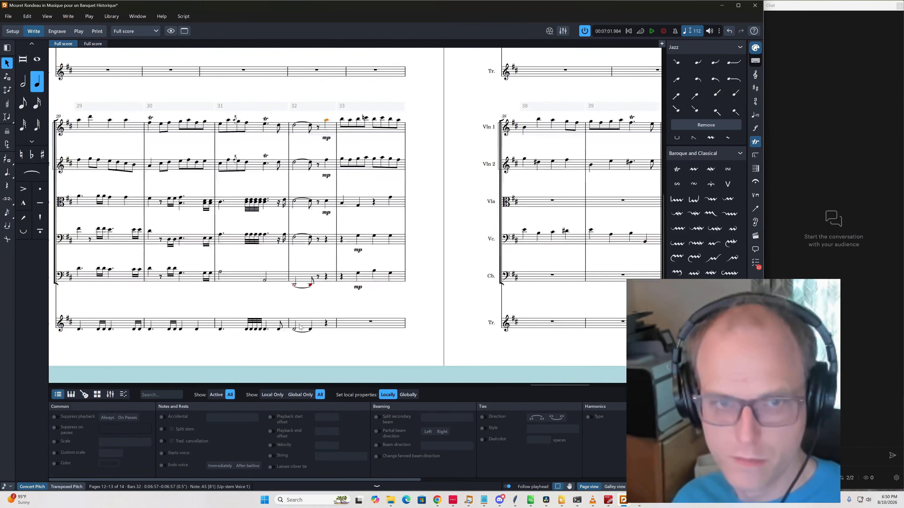
{"action": "left_click", "coordinate": [316, 324]}
{"action": "left_click", "coordinate": [92, 327], "text": "shift"}
{"action": "scroll", "coordinate": [348, 291], "scroll_direction": "up", "scroll_amount": 7}
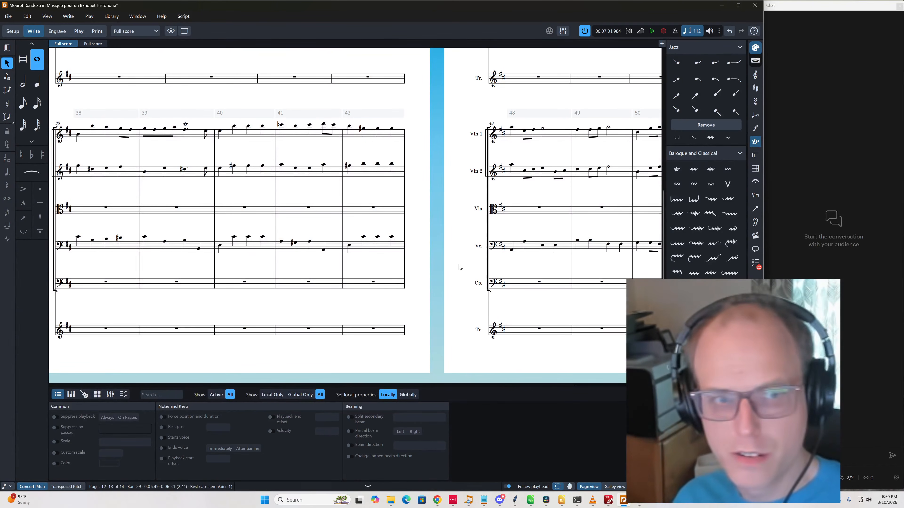
{"action": "scroll", "coordinate": [462, 268], "scroll_direction": "up", "scroll_amount": 9}
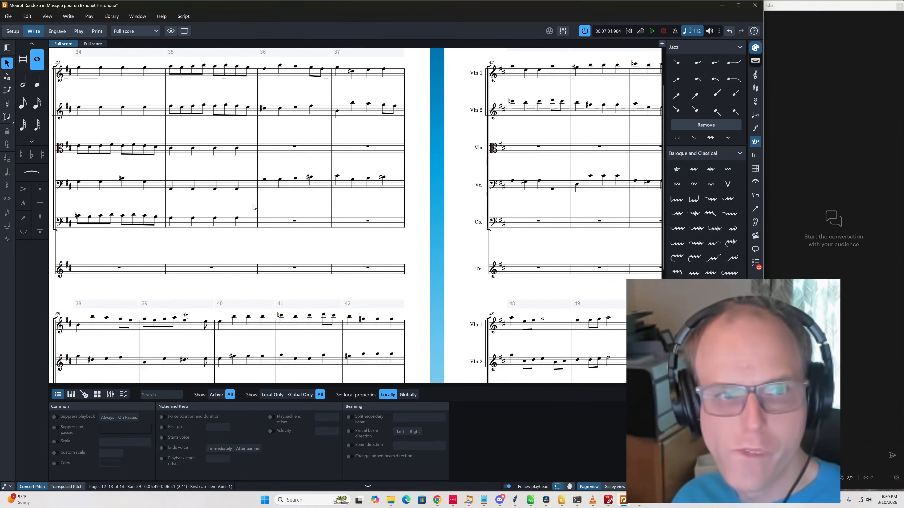
{"action": "scroll", "coordinate": [253, 207], "scroll_direction": "left", "scroll_amount": 11}
{"action": "scroll", "coordinate": [334, 243], "scroll_direction": "down", "scroll_amount": 3}
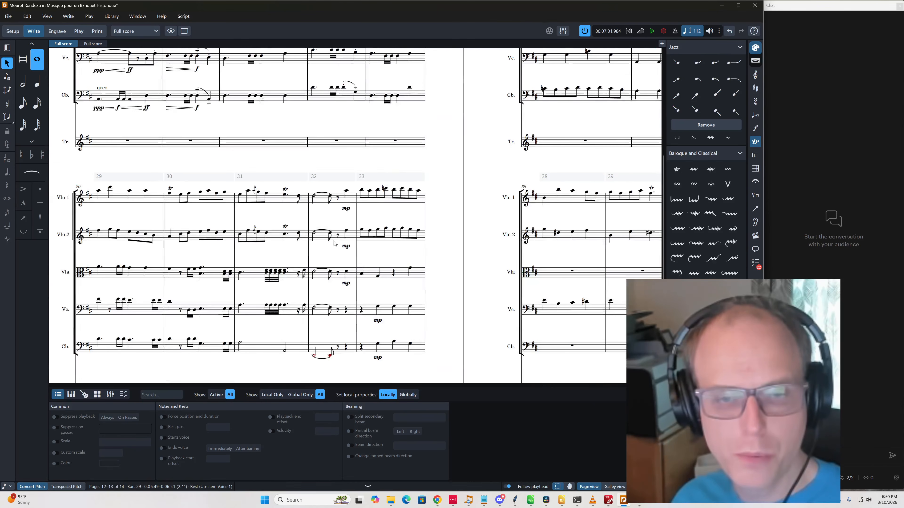
{"action": "left_click", "coordinate": [345, 191]}
{"action": "key", "text": "space"}
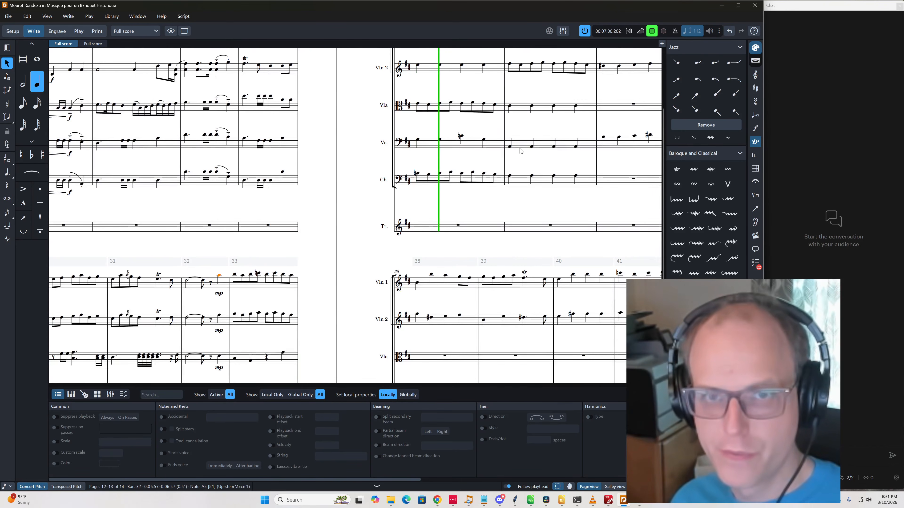
{"action": "key", "text": "space"}
Raise the cello's four quarter notes in bar 35 by an octave and play back from the last beat of bar 34
{"action": "left_click", "coordinate": [527, 148]}
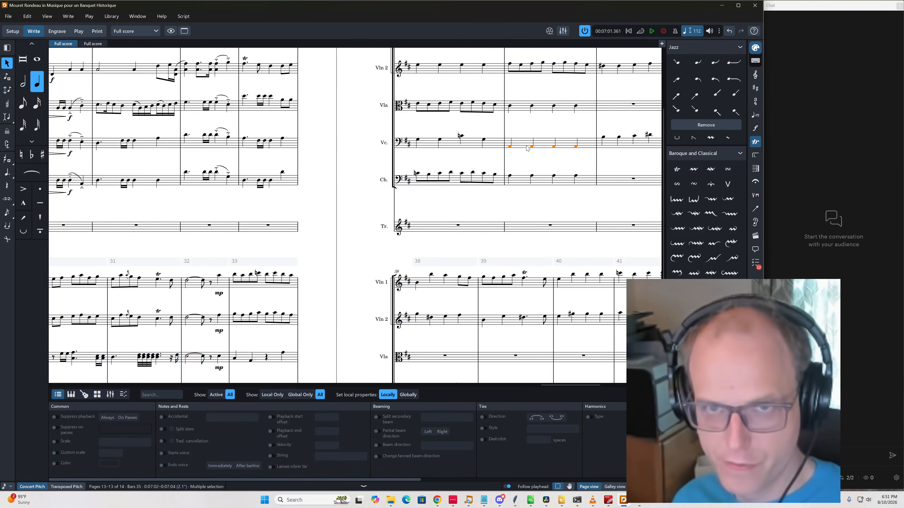
{"action": "key", "text": "Left"}
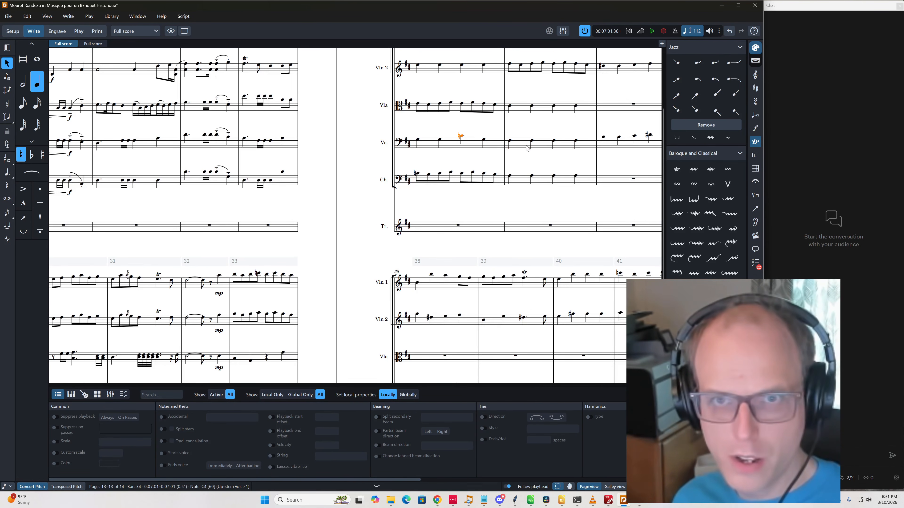
{"action": "key", "text": "space"}
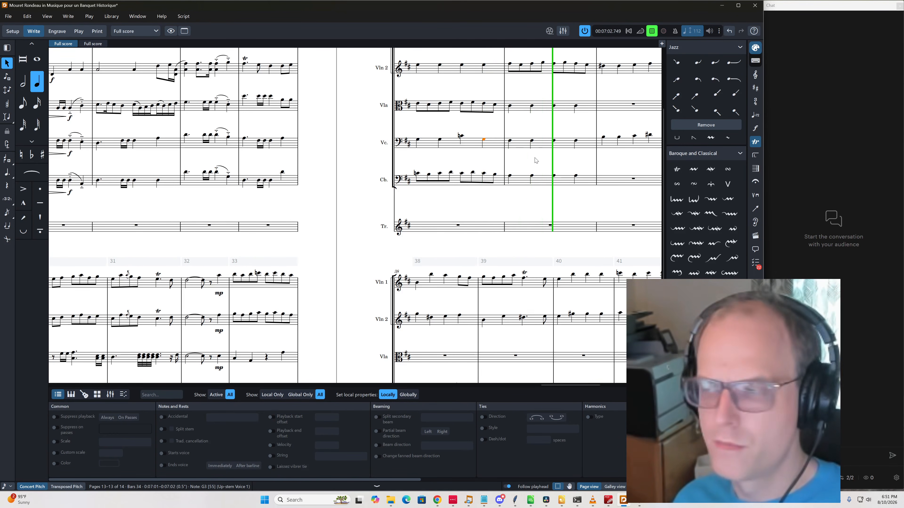
{"action": "key", "text": "space"}
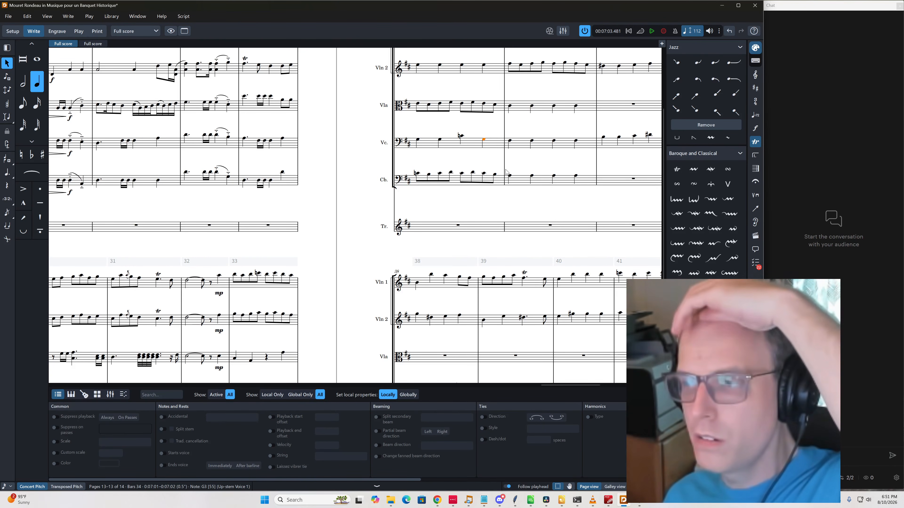
Lower the viola's second and fourth quarter notes in bar 35 to C#4
{"action": "left_click", "coordinate": [522, 142]}
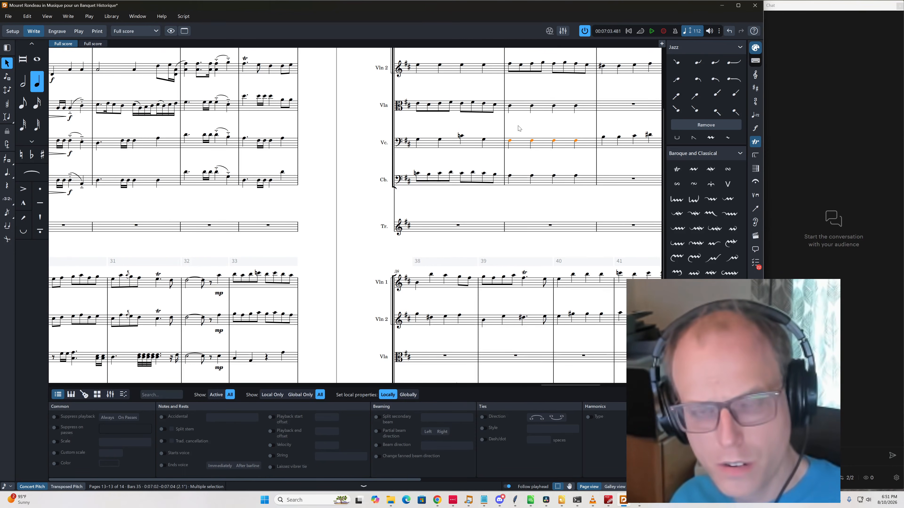
{"action": "scroll", "coordinate": [517, 109], "scroll_direction": "up", "scroll_amount": 3}
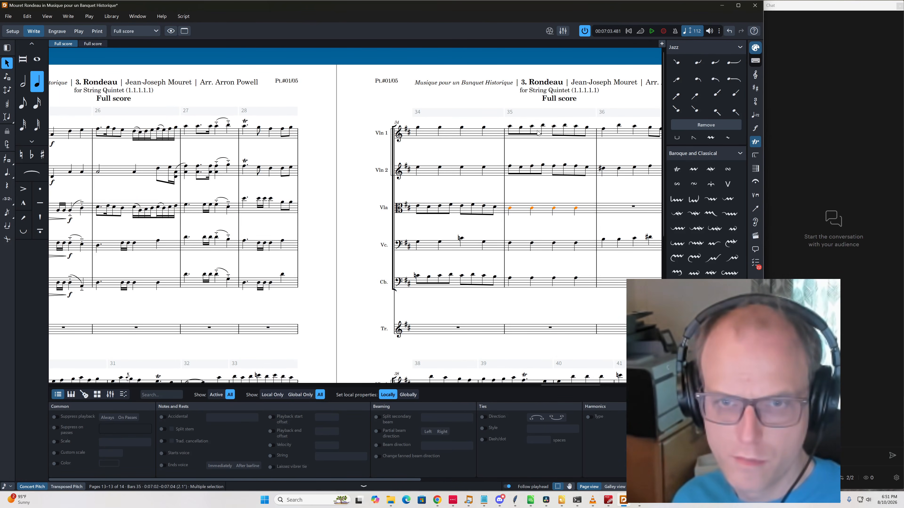
{"action": "key", "text": "Down"}
{"action": "key", "text": "Down"}
{"action": "key", "text": "Up"}
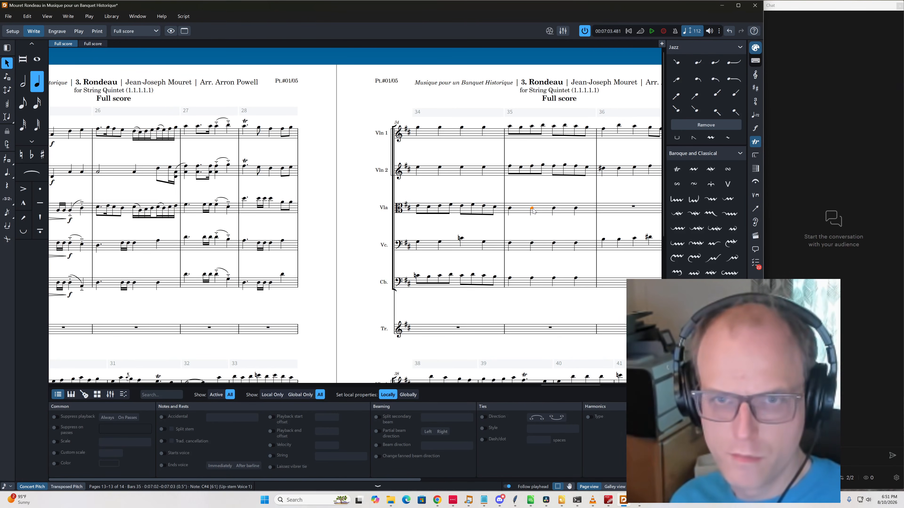
{"action": "key", "text": "Right"}
{"action": "key", "text": "Right"}
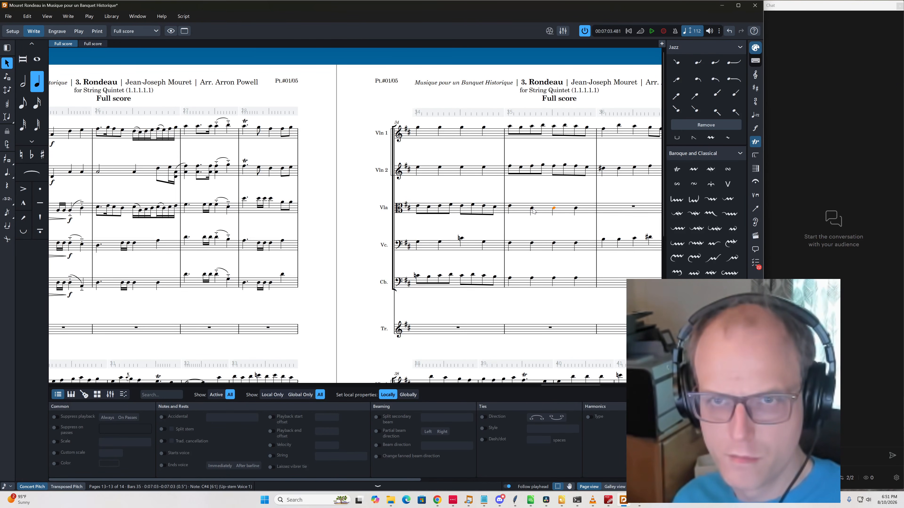
Play back the score from the start of viola bar 34 into bar 35 and save the project
{"action": "key", "text": "Left"}
{"action": "key", "text": "Left"}
{"action": "key", "text": "Left"}
{"action": "key", "text": "Left"}
{"action": "key", "text": "Left"}
{"action": "key", "text": "Left"}
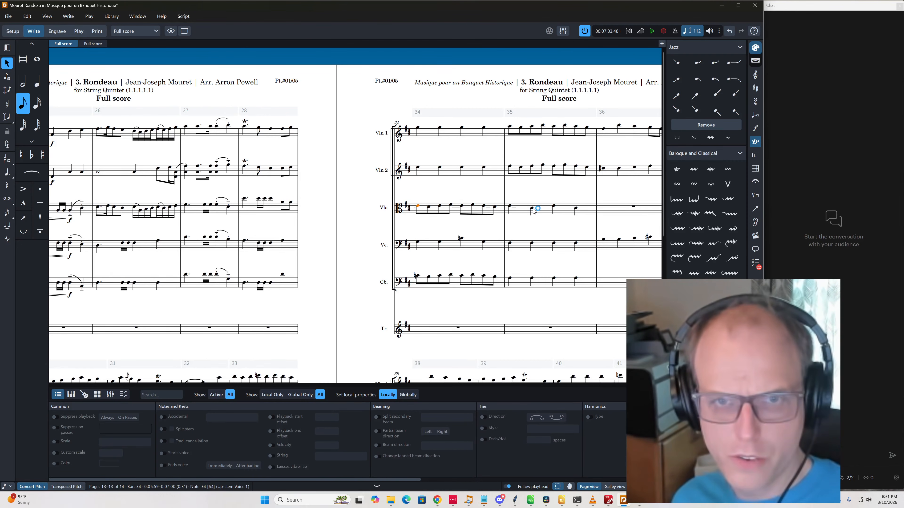
{"action": "key", "text": "p"}
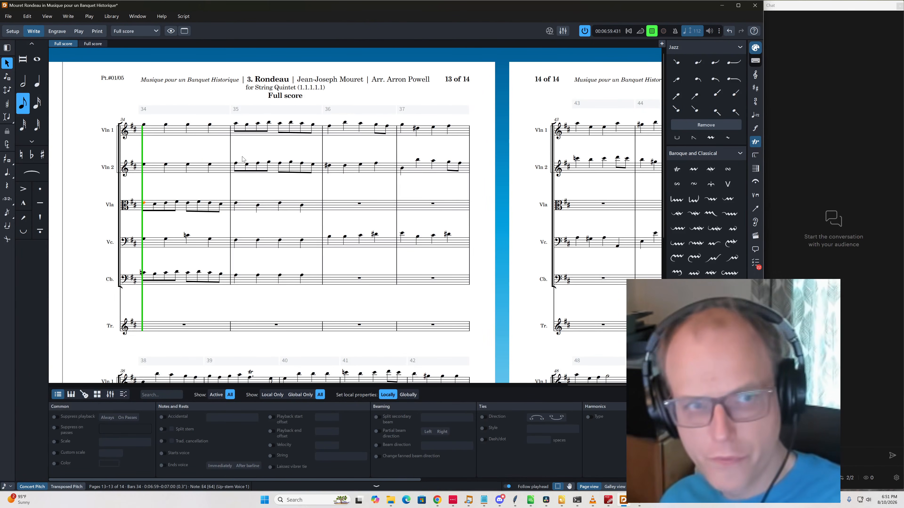
{"action": "key", "text": "ctrl+s"}
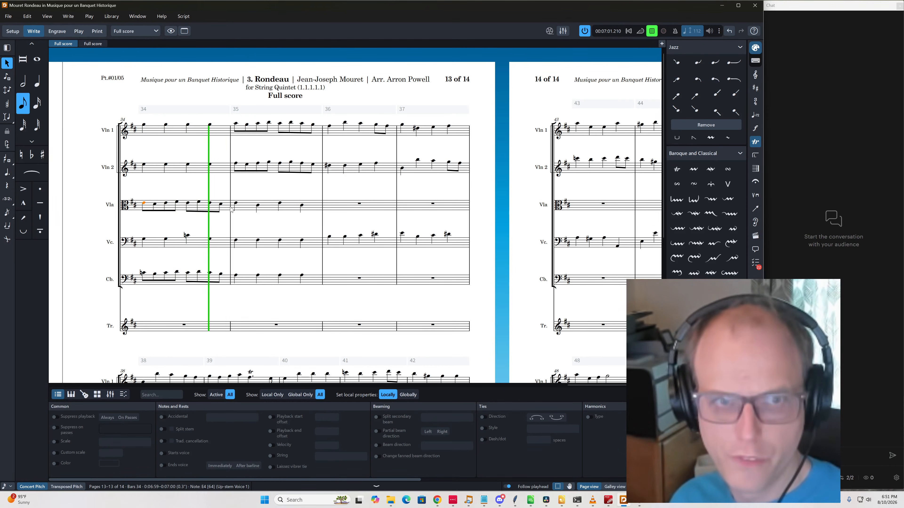
{"action": "key", "text": "space"}
Lower the viola's first quarter note in bar 35 to C#4 and play back from that note
{"action": "left_click", "coordinate": [237, 204]}
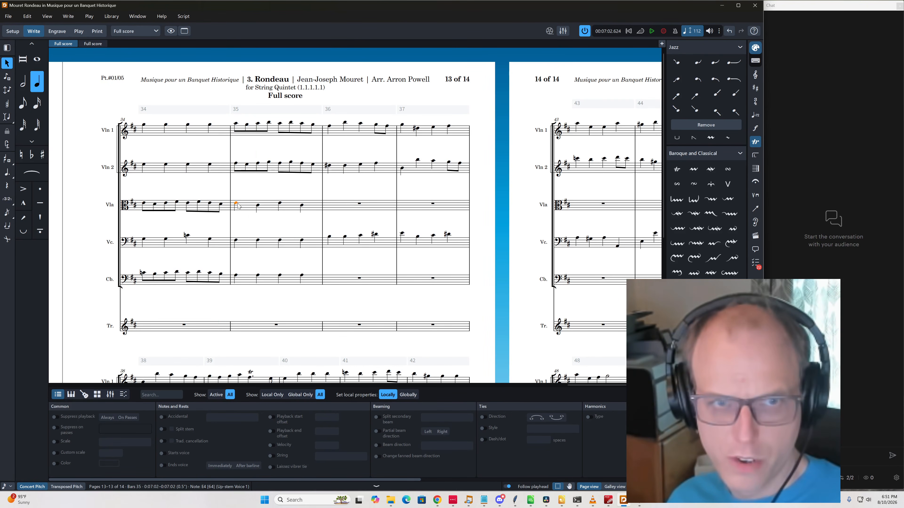
{"action": "key", "text": "alt+Down"}
{"action": "key", "text": "alt+Down"}
{"action": "key", "text": "space"}
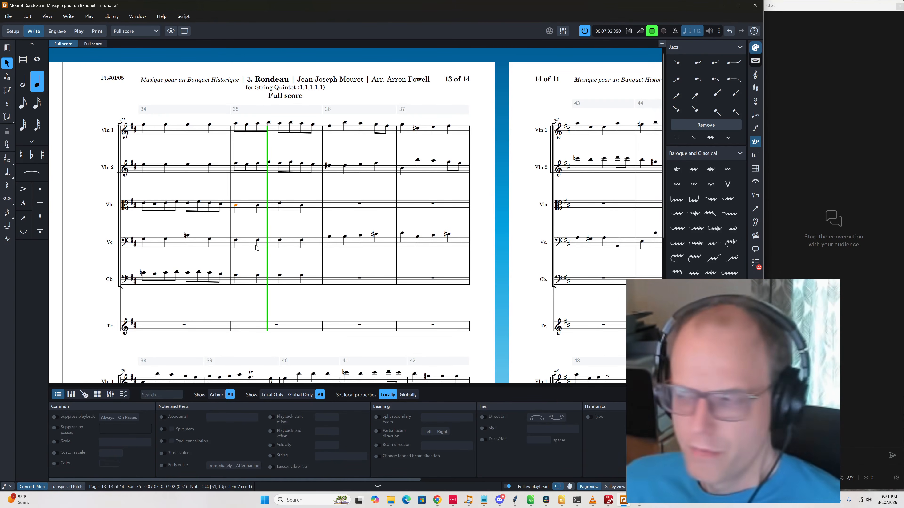
{"action": "key", "text": "space"}
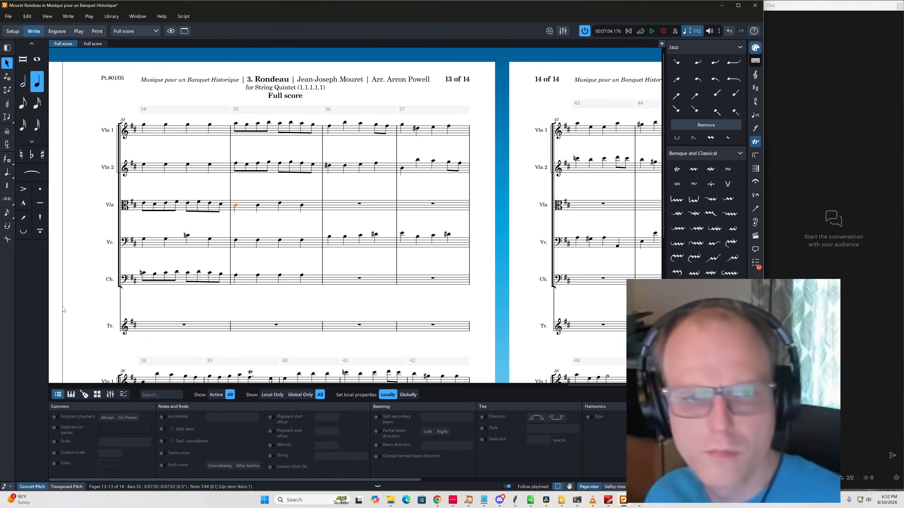
Check the cello and viola notes in the second half of bar 34 and the cello's first notes of bar 35
{"action": "left_click", "coordinate": [236, 275]}
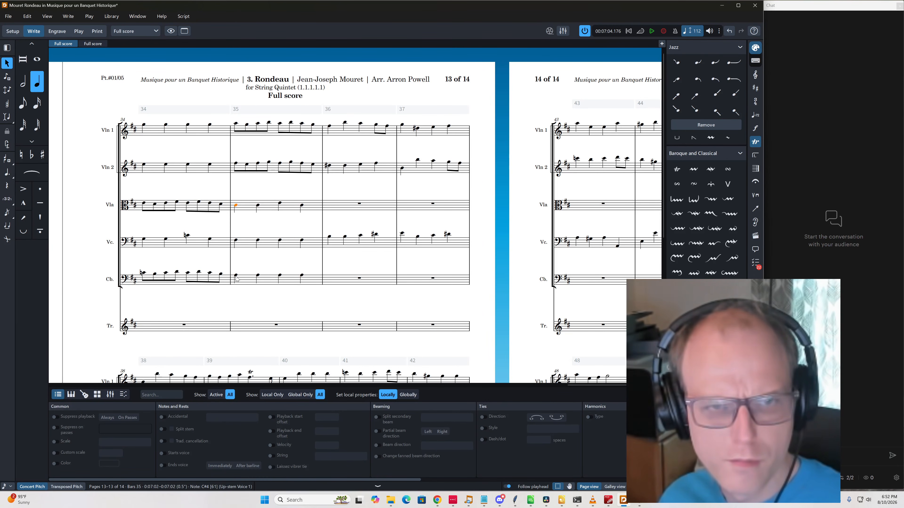
{"action": "left_click", "coordinate": [186, 235]}
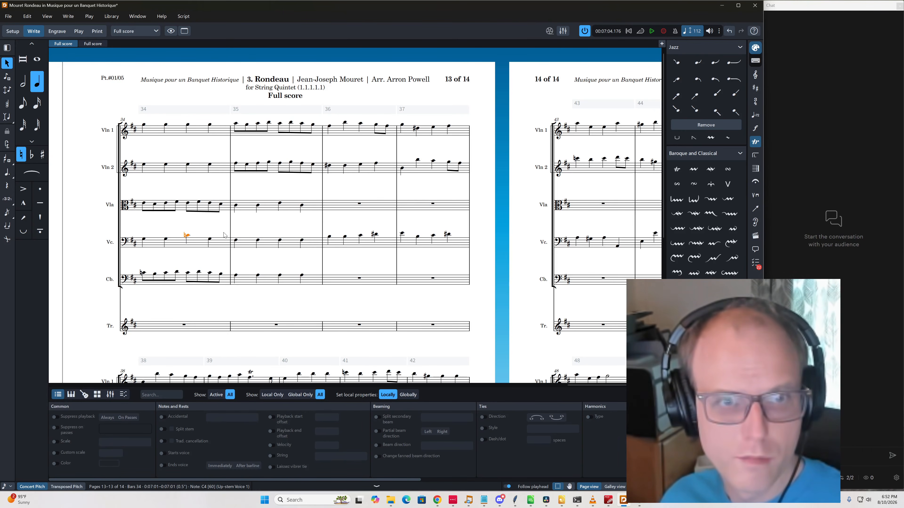
{"action": "key", "text": "ctrl+Up"}
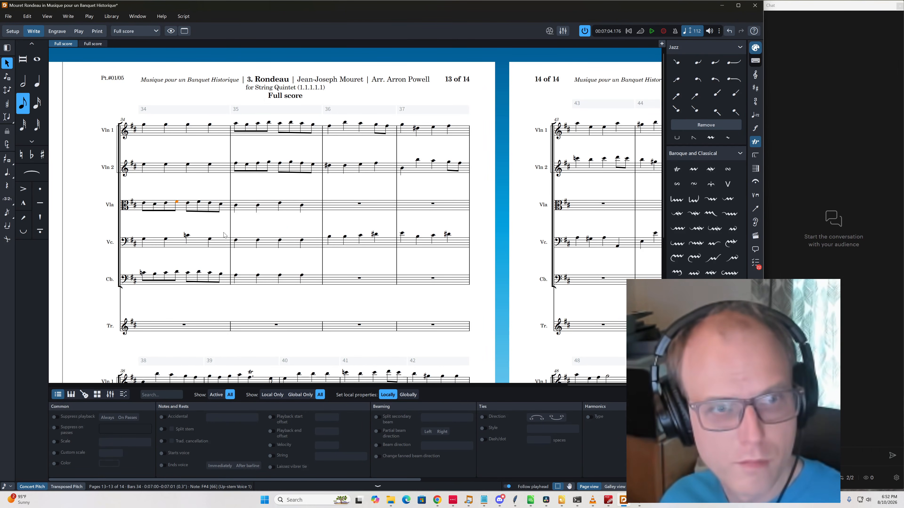
{"action": "key", "text": "Right"}
{"action": "key", "text": "Right"}
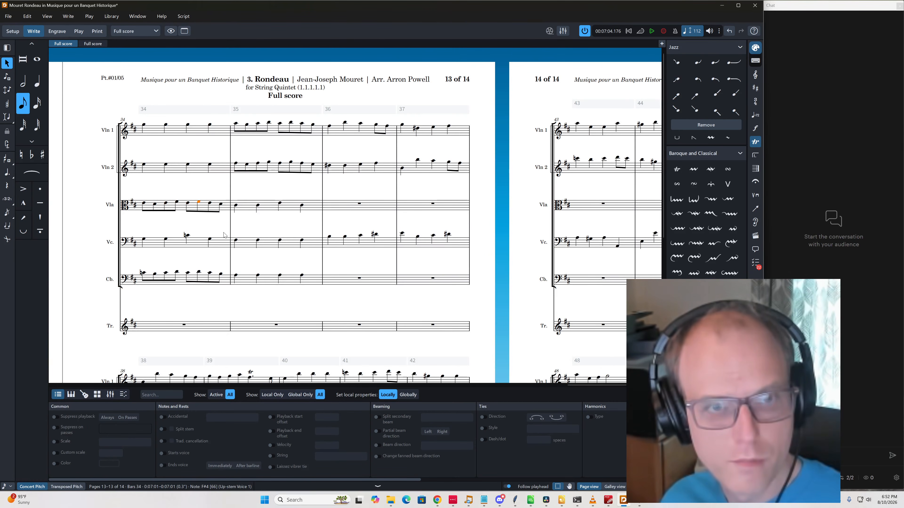
{"action": "key", "text": "Right"}
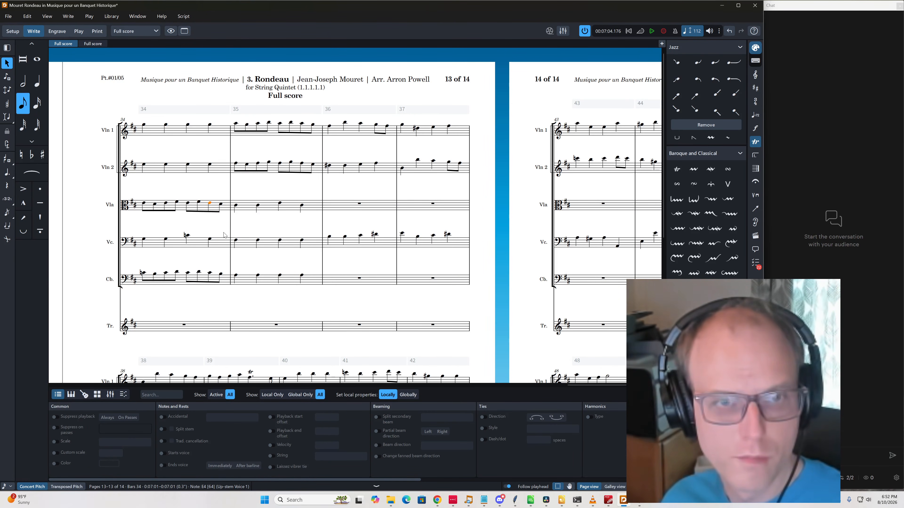
{"action": "key", "text": "ctrl+Down"}
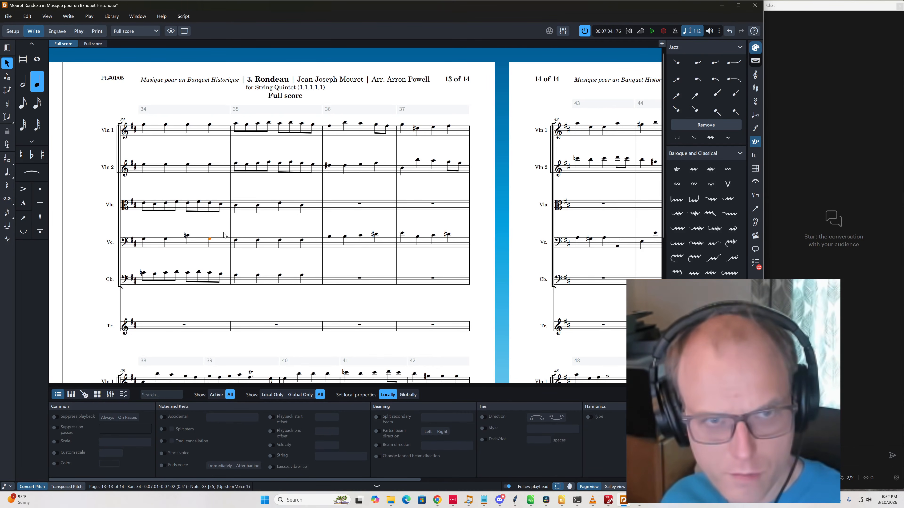
{"action": "key", "text": "Right"}
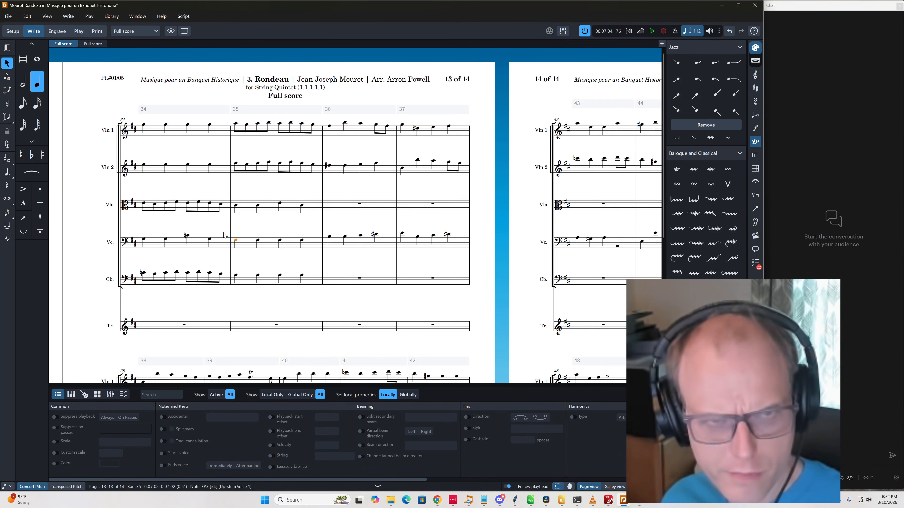
{"action": "key", "text": "Right"}
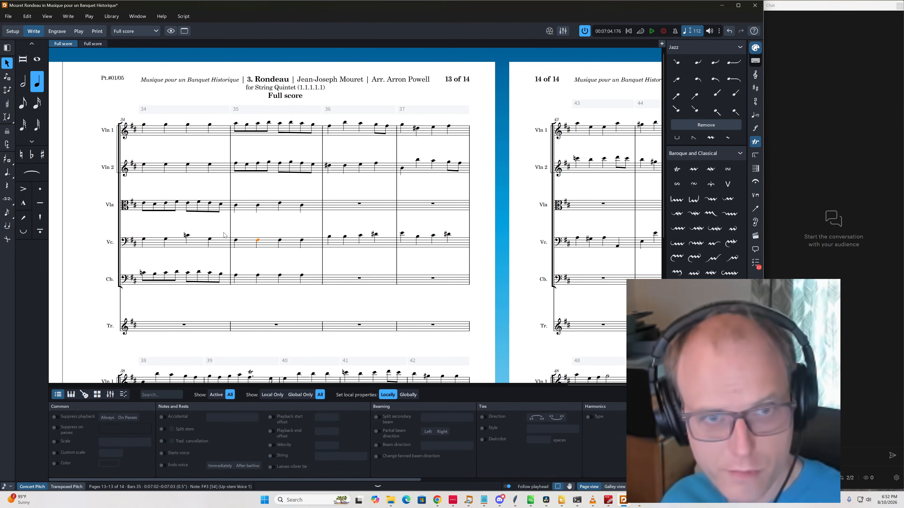
Compare the pitches of the violin, viola and cello parts note by note from beat 2 of bar 35 to the start of bar 36
{"action": "key", "text": "Up"}
{"action": "key", "text": "Up"}
{"action": "key", "text": "Up"}
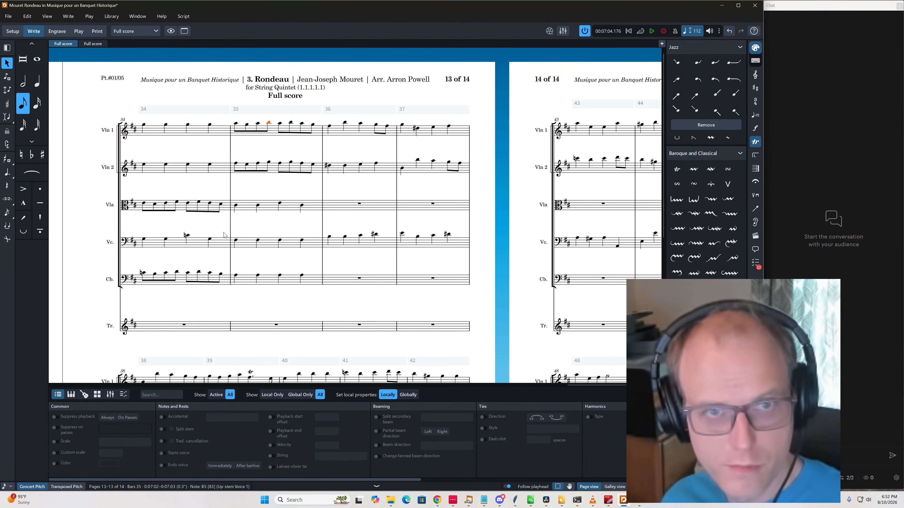
{"action": "key", "text": "Down"}
{"action": "key", "text": "Down"}
{"action": "key", "text": "Down"}
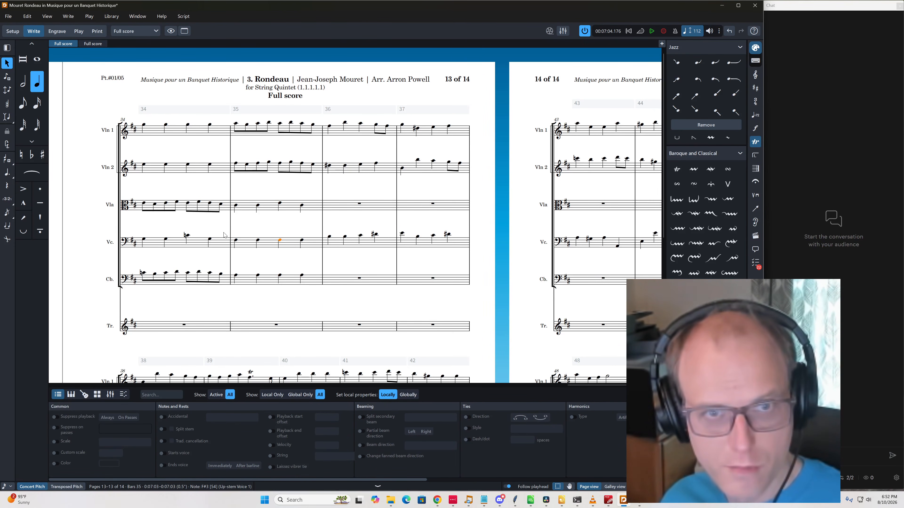
{"action": "key", "text": "Up"}
{"action": "key", "text": "Up"}
{"action": "key", "text": "Up"}
{"action": "key", "text": "Down"}
{"action": "key", "text": "Down"}
{"action": "key", "text": "Down"}
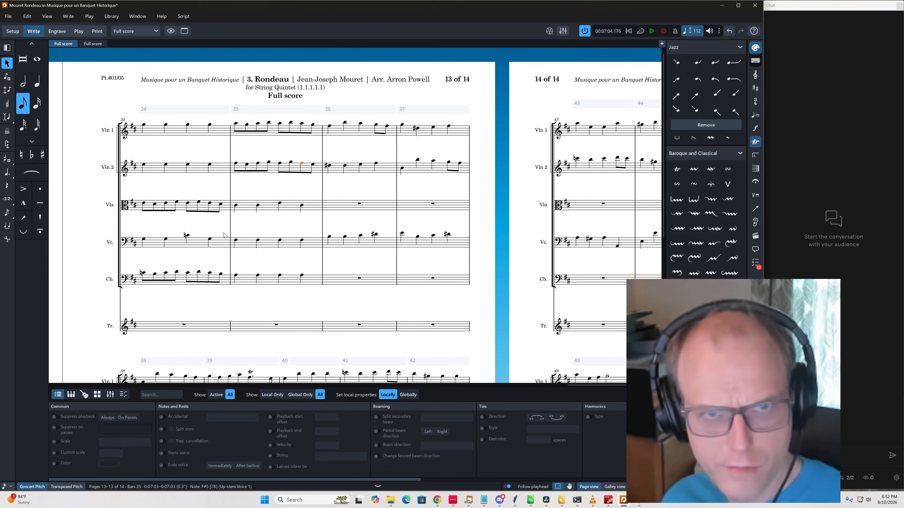
{"action": "key", "text": "Up"}
{"action": "key", "text": "Up"}
{"action": "key", "text": "Right"}
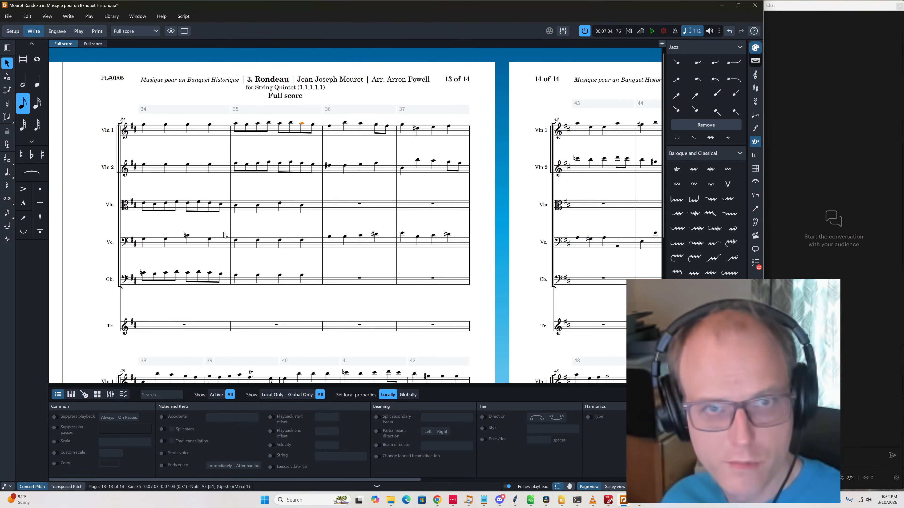
{"action": "key", "text": "Right"}
{"action": "key", "text": "Up"}
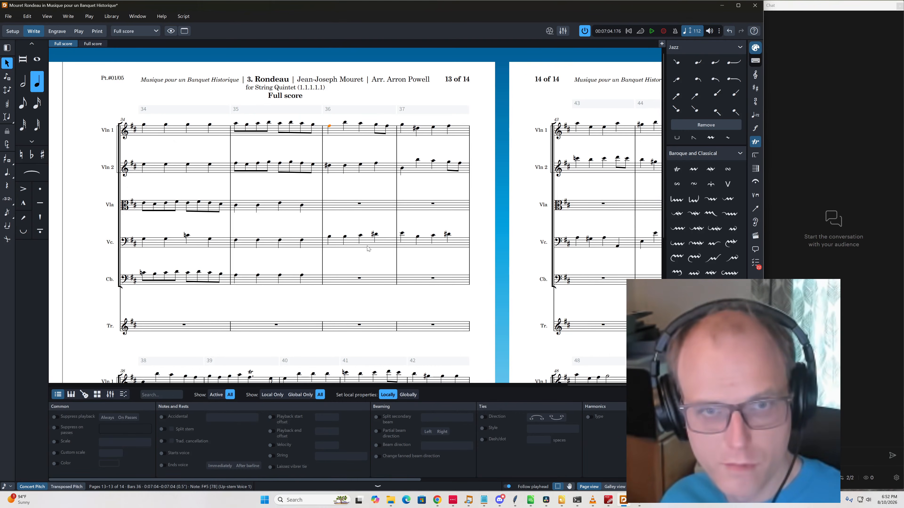
Copy the cello's first quarter note of bar 36 into the double bass as B2 and save the project
{"action": "left_click", "coordinate": [330, 237]}
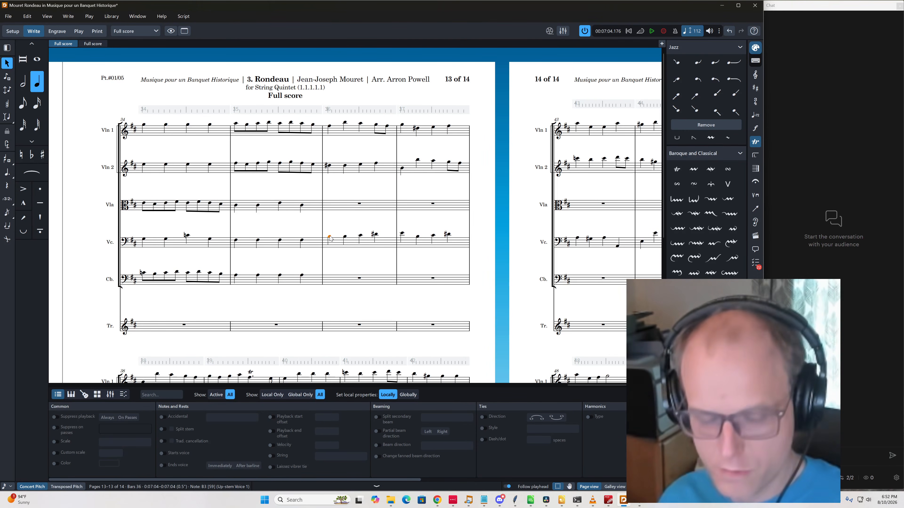
{"action": "left_click", "coordinate": [328, 278], "text": "alt"}
{"action": "key", "text": "ctrl+alt+Down"}
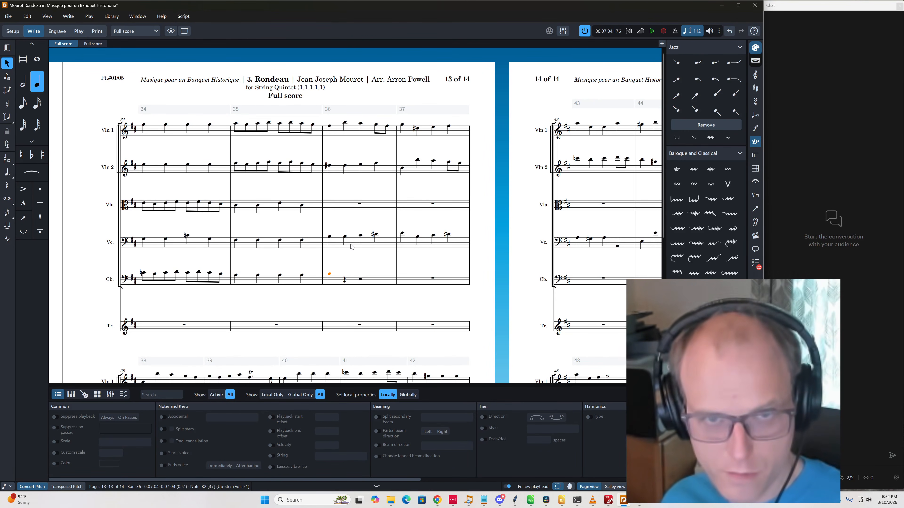
{"action": "key", "text": "ctrl+s"}
Move the cello notes from beat 2 of bar 36 through beat 1 of bar 37 to the double bass
{"action": "left_click", "coordinate": [344, 237]}
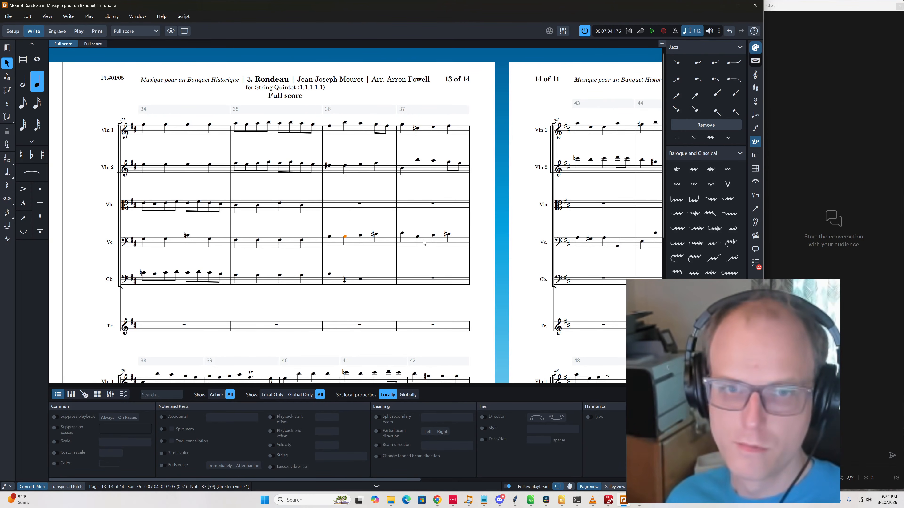
{"action": "left_click", "coordinate": [402, 234], "text": "shift"}
{"action": "key", "text": "alt+m"}
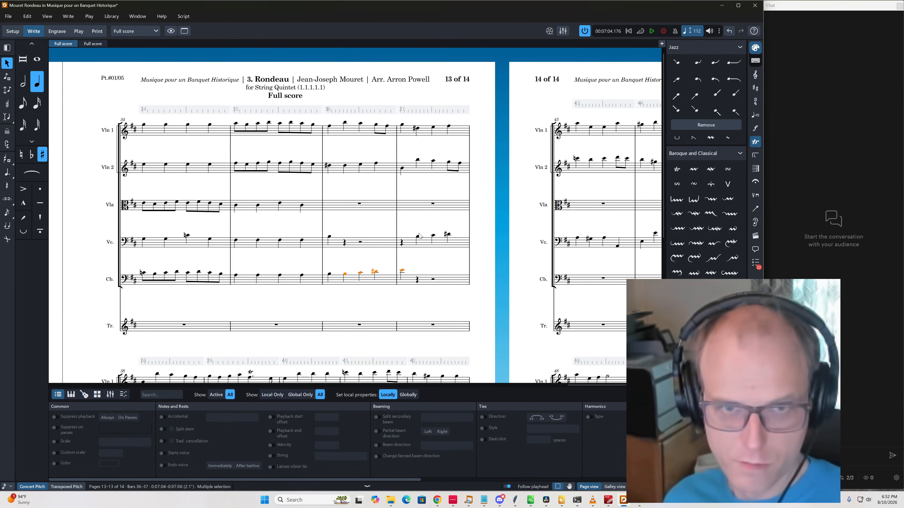
Copy the cello notes from beat 2 of bar 38 through beat 1 of bar 40 into the double bass
{"action": "scroll", "coordinate": [436, 258], "scroll_direction": "down", "scroll_amount": 3}
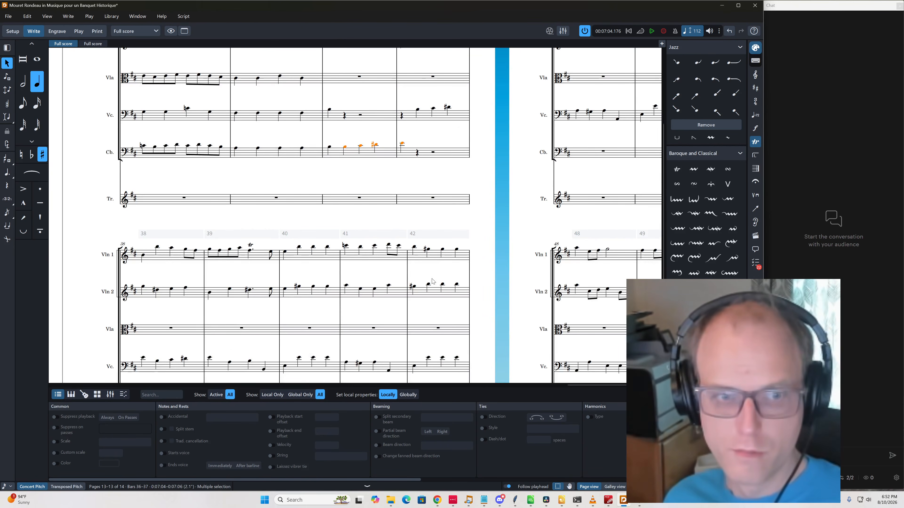
{"action": "left_click", "coordinate": [159, 361]}
{"action": "scroll", "coordinate": [314, 286], "scroll_direction": "down", "scroll_amount": 2}
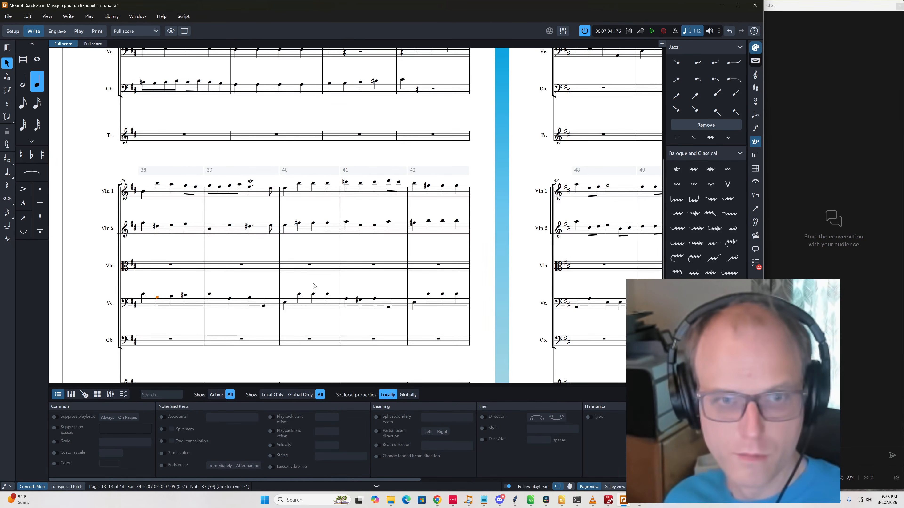
{"action": "left_click", "coordinate": [285, 303], "text": "shift"}
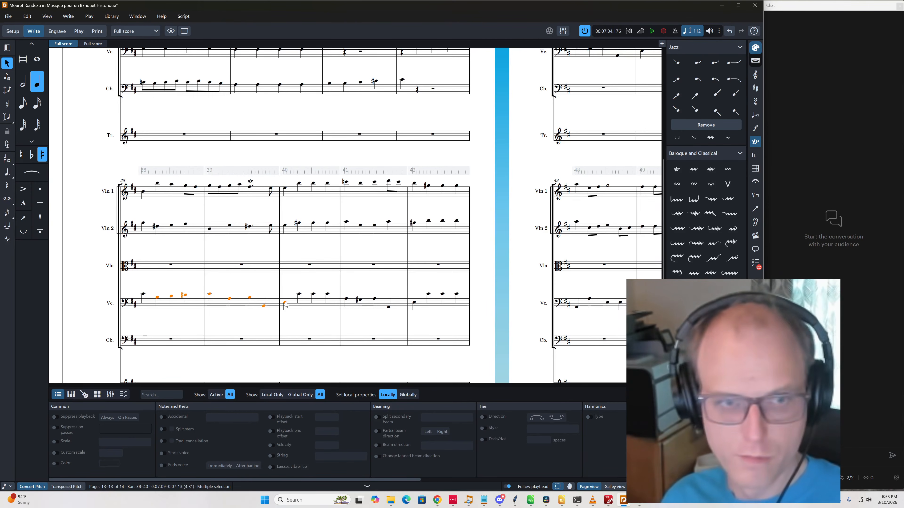
{"action": "key", "text": "alt+shift+Down"}
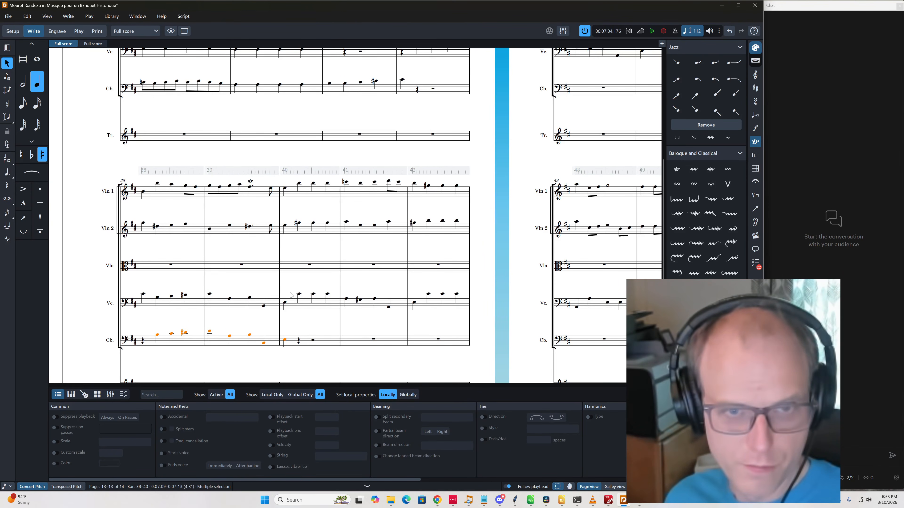
Play back the score from the first violin's first note in bar 35 into bar 36
{"action": "scroll", "coordinate": [297, 314], "scroll_direction": "up", "scroll_amount": 6}
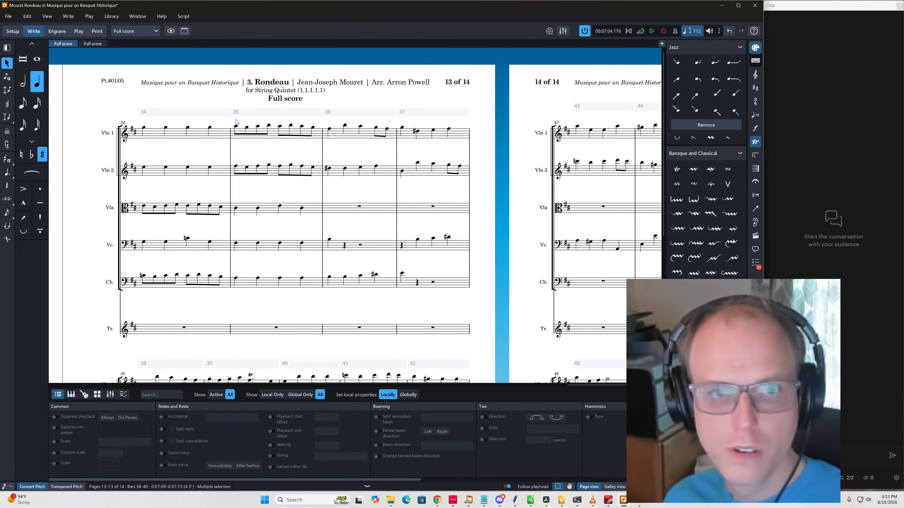
{"action": "left_click", "coordinate": [236, 126]}
{"action": "key", "text": "p"}
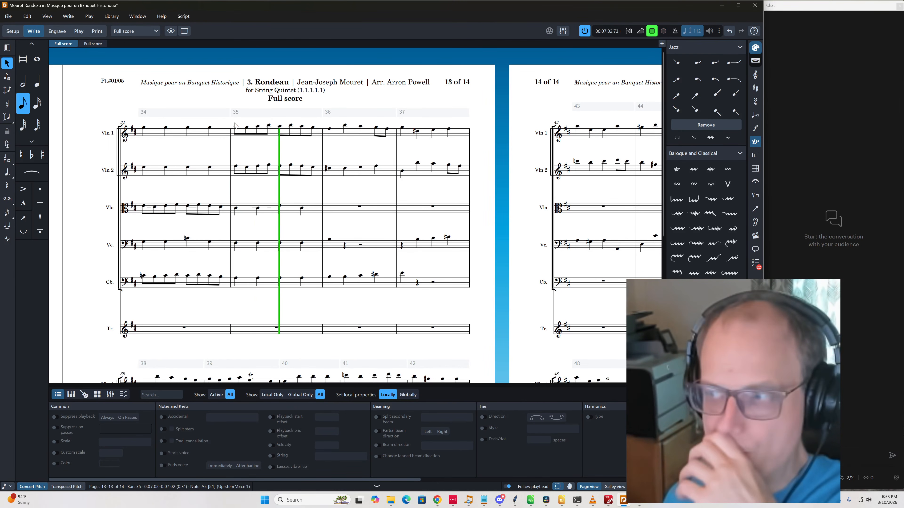
{"action": "key", "text": "space"}
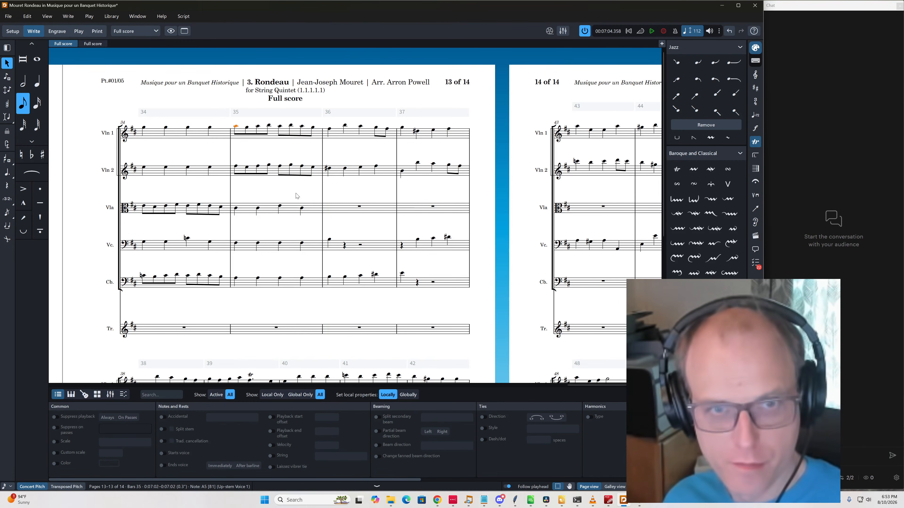
Copy the viola's last quarter note of bar 35 to beat 1 of bar 36 and raise the bar 35 note to E4
{"action": "left_click", "coordinate": [303, 209]}
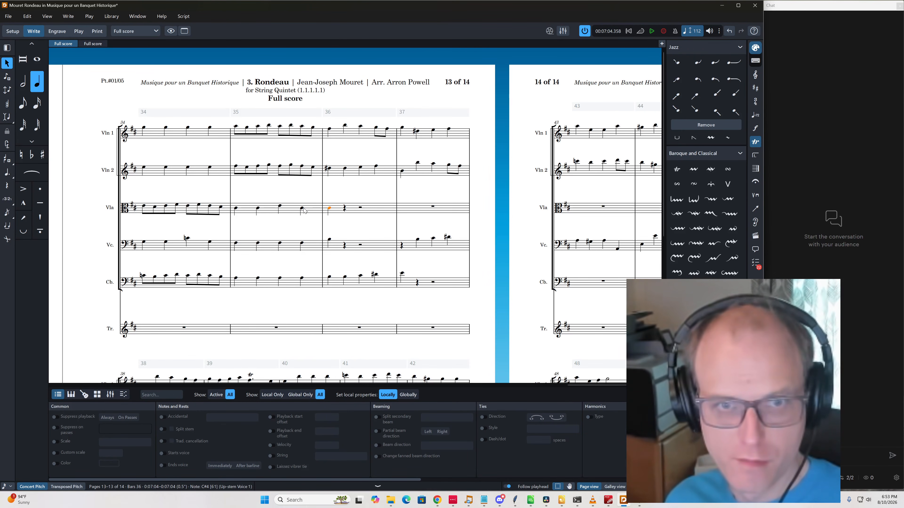
{"action": "key", "text": "Left"}
{"action": "key", "text": "Left"}
{"action": "key", "text": "Left"}
{"action": "key", "text": "Left"}
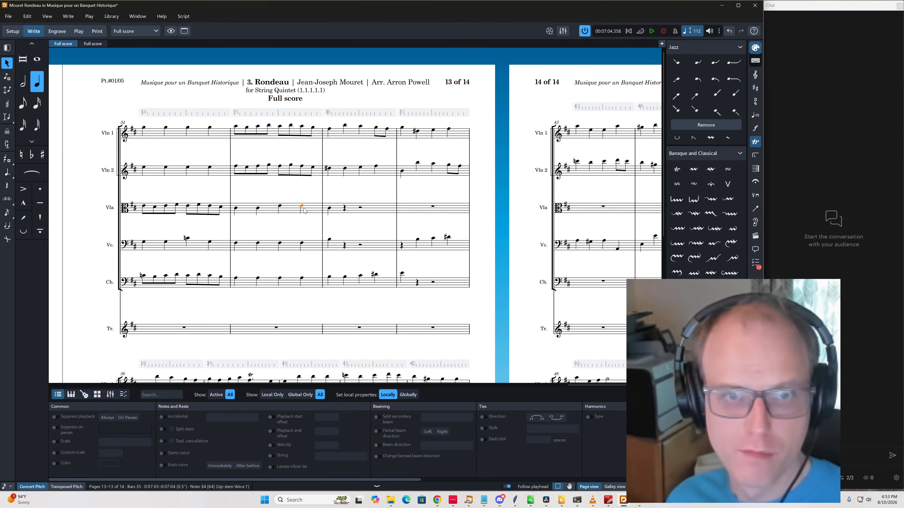
Play back the score from the viola's first quarter note in bar 35 into bar 36
{"action": "key", "text": "Right"}
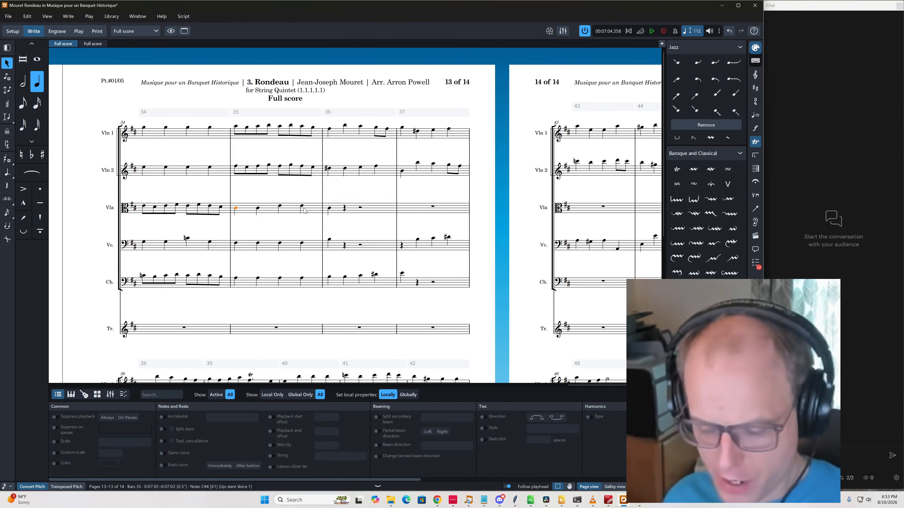
{"action": "key", "text": "space"}
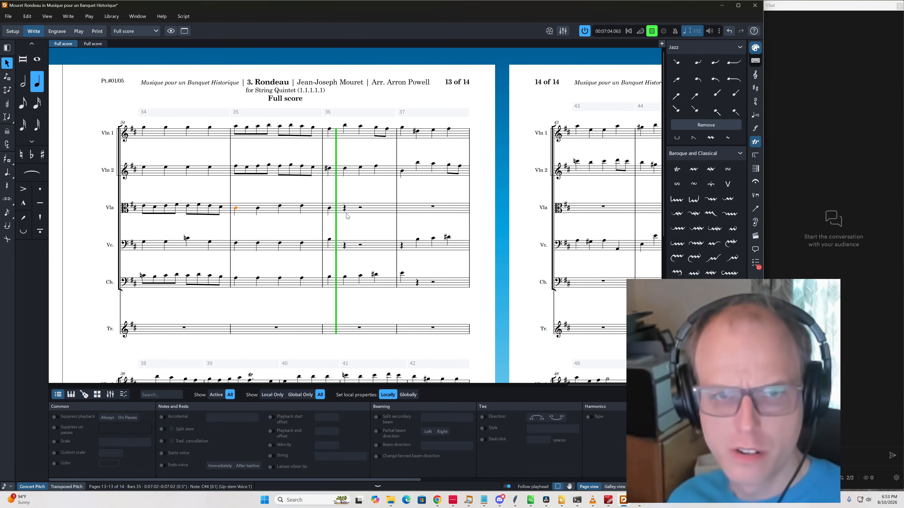
{"action": "key", "text": "space"}
Raise the viola's quarter note on beat 1 of bar 36 to G4
{"action": "left_click", "coordinate": [329, 208]}
{"action": "key", "text": "Left"}
{"action": "key", "text": "Left"}
{"action": "key", "text": "Left"}
{"action": "key", "text": "Left"}
{"action": "key", "text": "Left"}
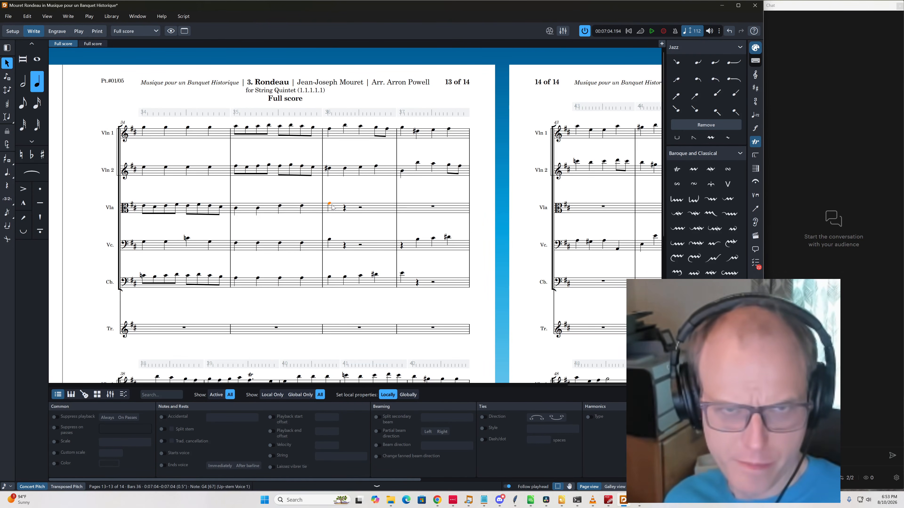
Play back the score from the viola's third beat of bar 34 through bar 35
{"action": "key", "text": "Left"}
{"action": "key", "text": "Left"}
{"action": "key", "text": "Left"}
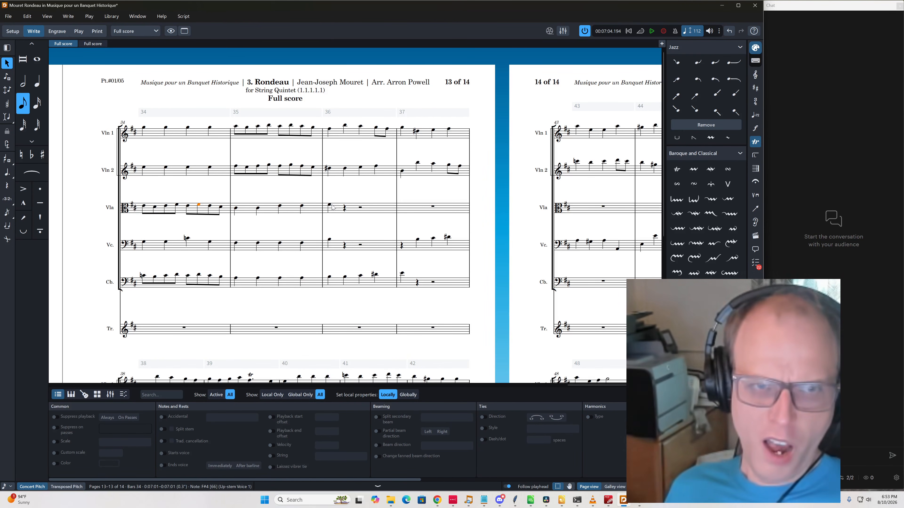
{"action": "key", "text": "space"}
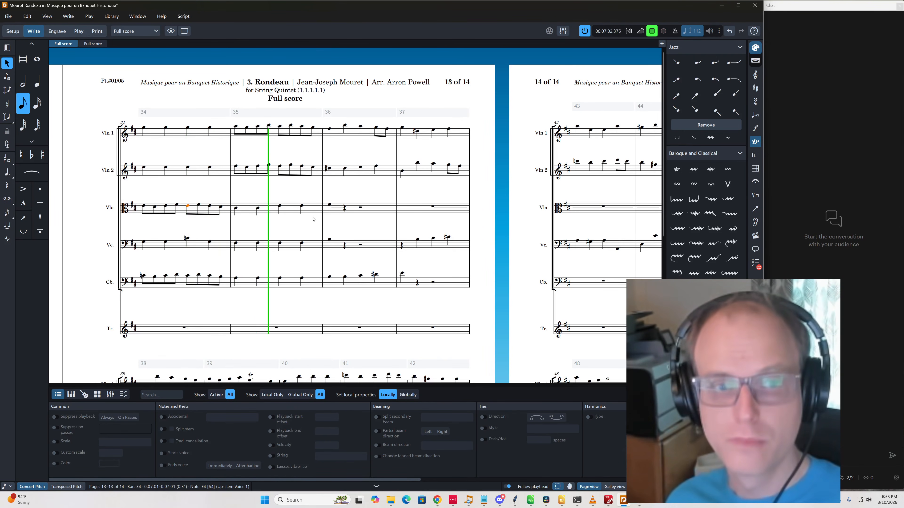
{"action": "key", "text": "space"}
Switch to Chrome and bring up the IMSLP page for Mouret's Fanfares et Simphonies over the score
{"action": "left_click", "coordinate": [236, 209]}
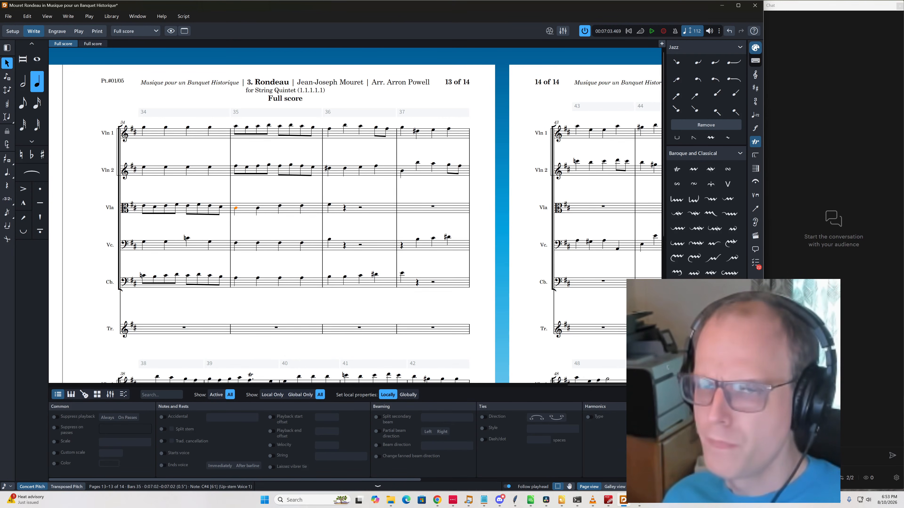
{"action": "key", "text": "alt+Tab"}
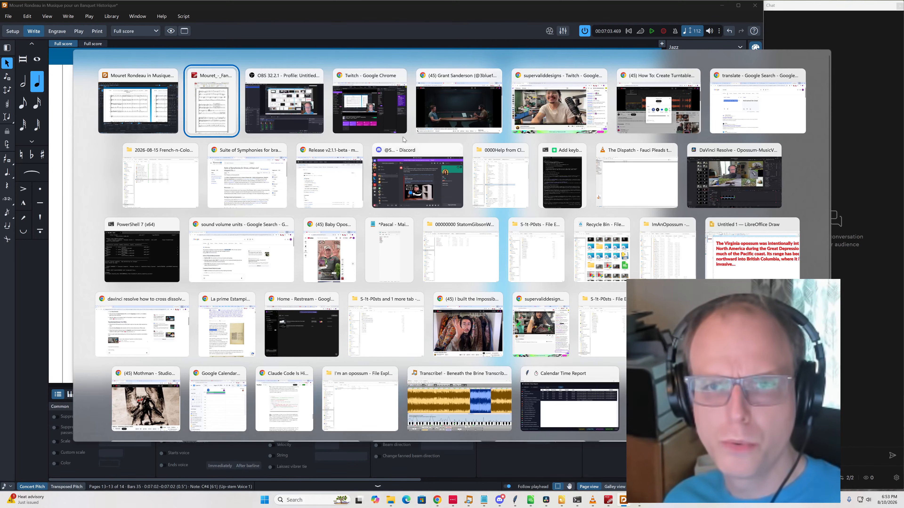
{"action": "key", "text": "Escape"}
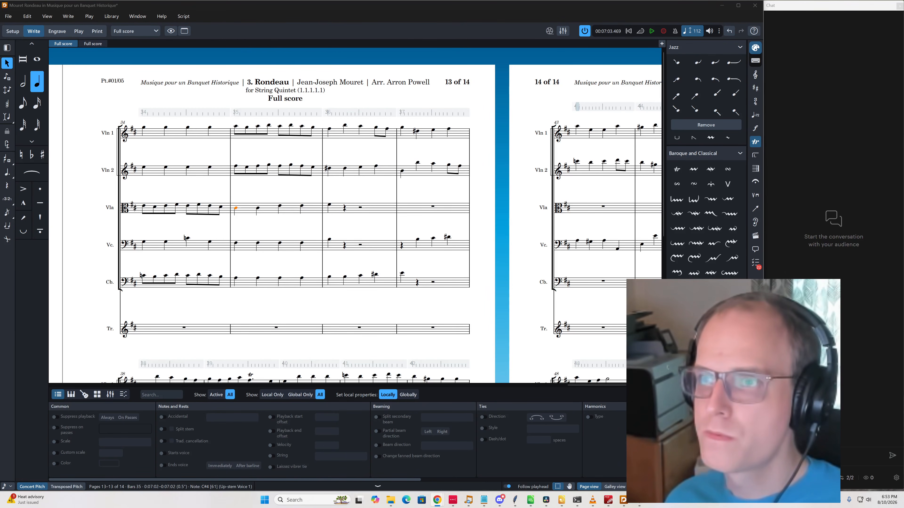
{"action": "left_click_drag", "start_coordinate": [903, 96], "coordinate": [320, 59]}
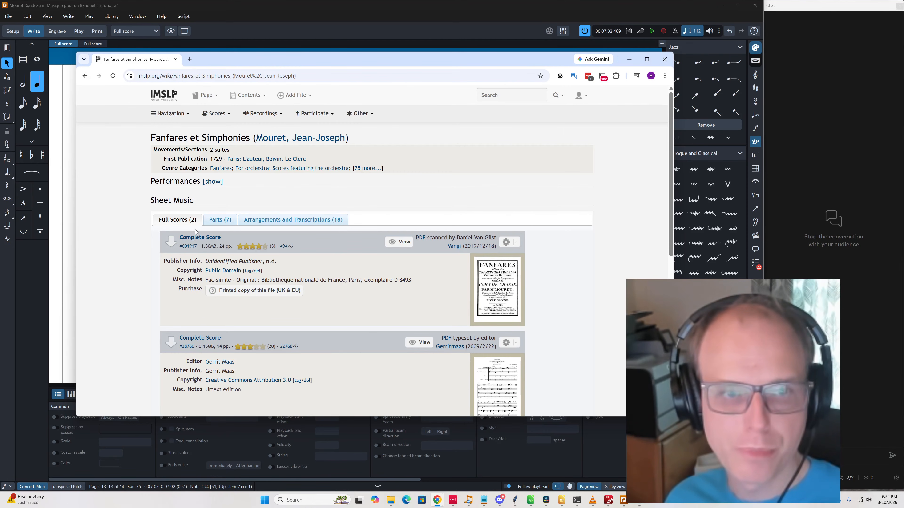
Open the 24-page facsimile Complete Score (#601917) and examine the Rondeau's bass and string staves on PDF pages 5 and 6
{"action": "left_click", "coordinate": [202, 241]}
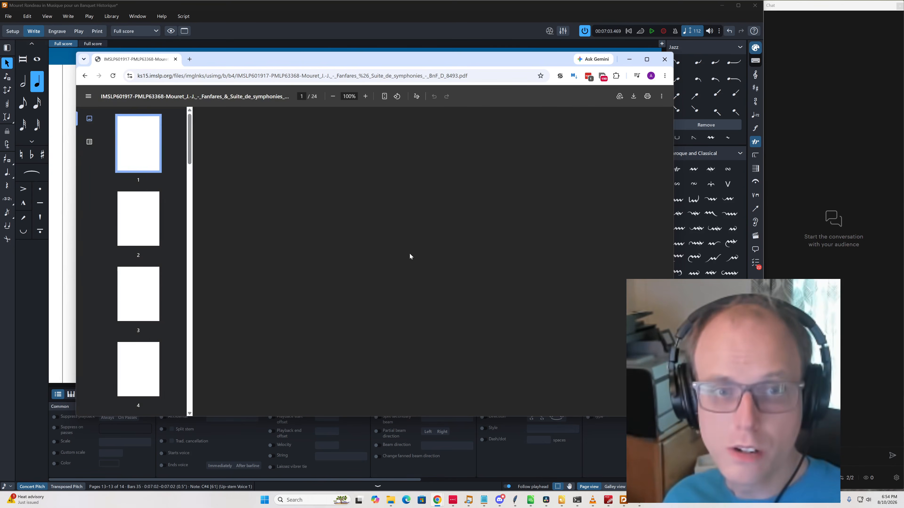
{"action": "scroll", "coordinate": [145, 314], "scroll_direction": "down", "scroll_amount": 6}
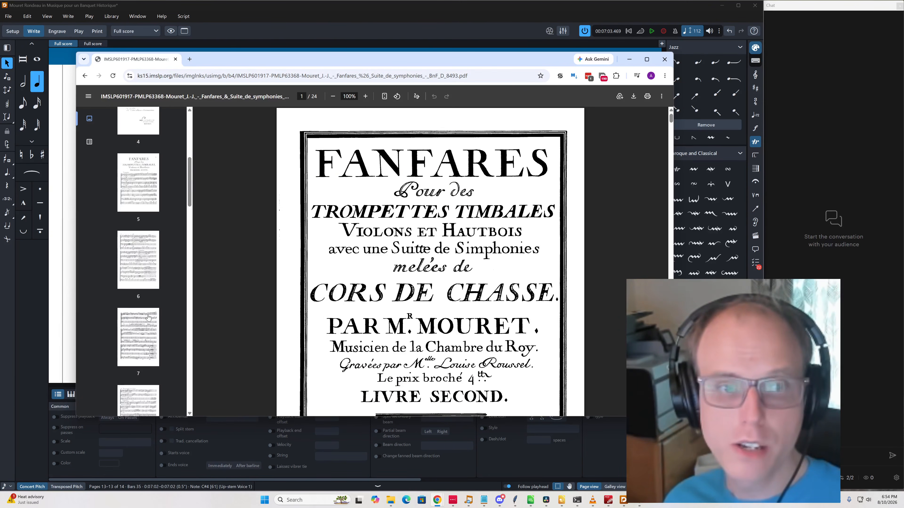
{"action": "left_click", "coordinate": [142, 203]}
{"action": "scroll", "coordinate": [458, 318], "scroll_direction": "down", "scroll_amount": 10}
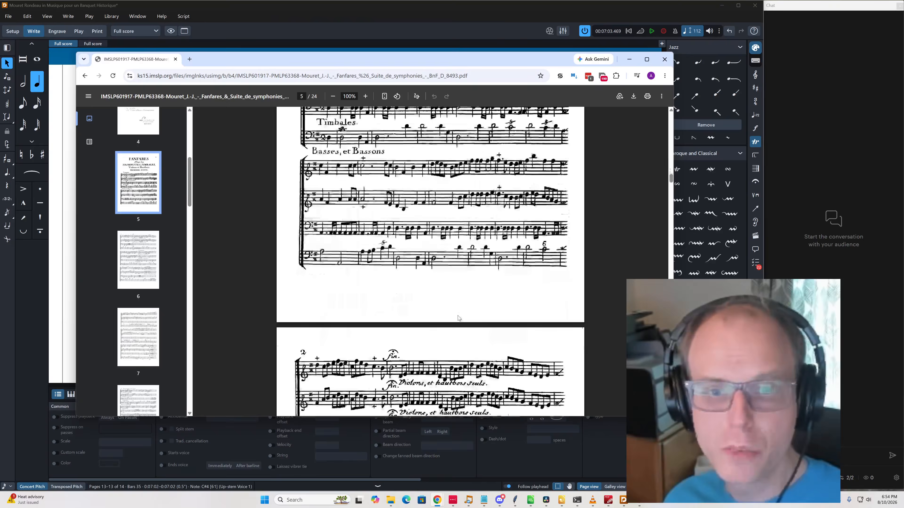
{"action": "scroll", "coordinate": [454, 320], "scroll_direction": "down", "scroll_amount": 5}
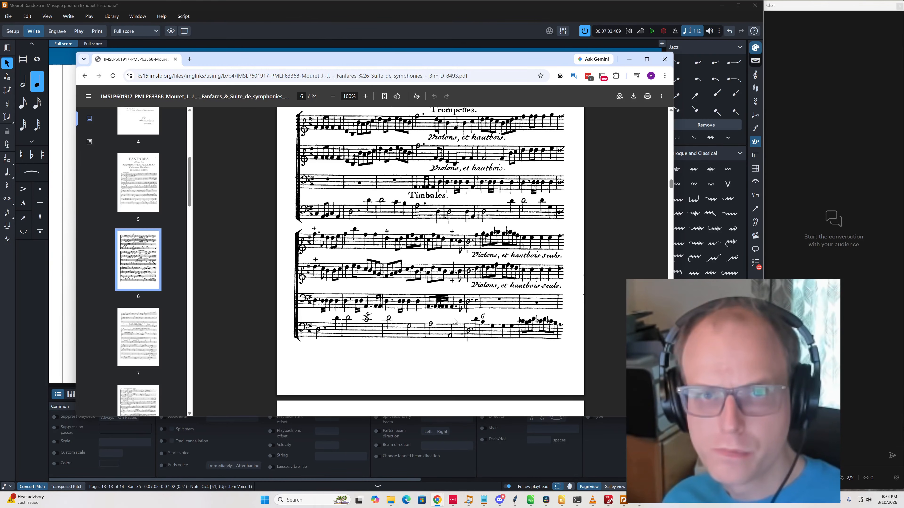
{"action": "scroll", "coordinate": [454, 320], "scroll_direction": "up", "scroll_amount": 1}
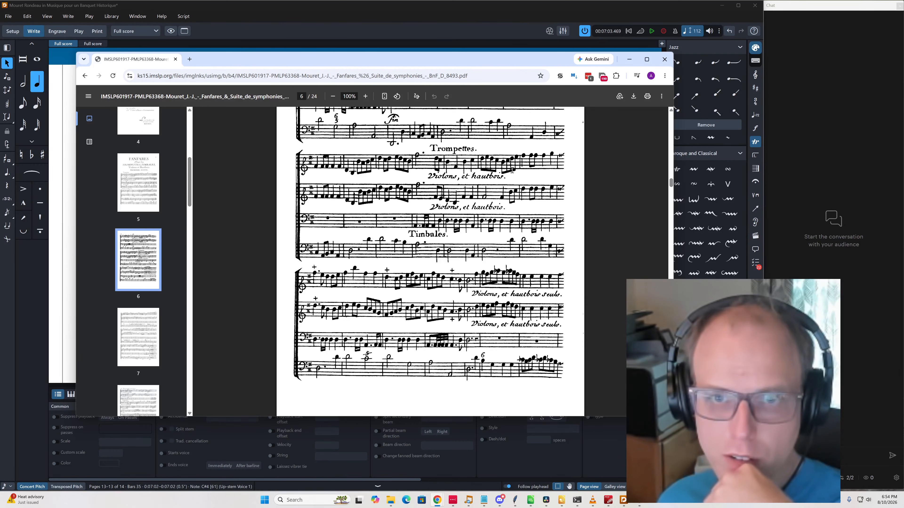
{"action": "scroll", "coordinate": [573, 230], "scroll_direction": "down", "scroll_amount": 3}
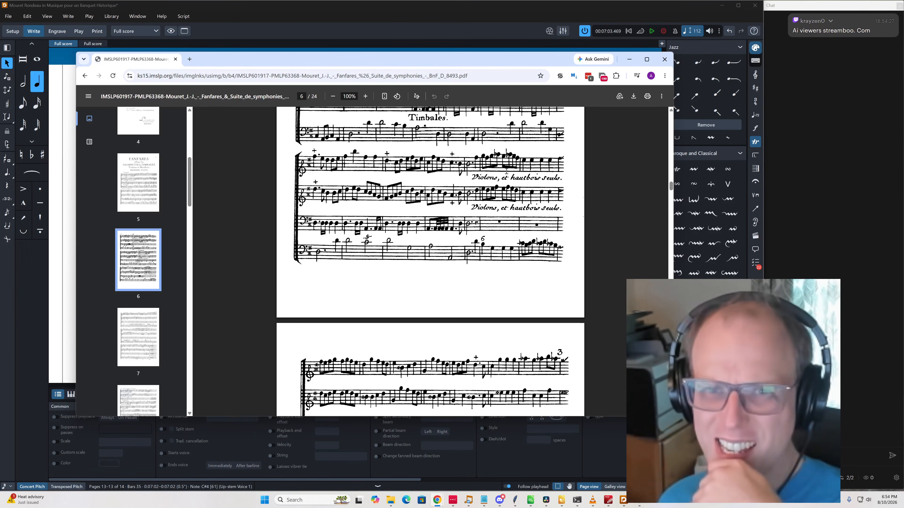
Block the sender of the spam message in the stream chat
{"action": "left_click", "coordinate": [831, 20]}
{"action": "left_click", "coordinate": [834, 49]}
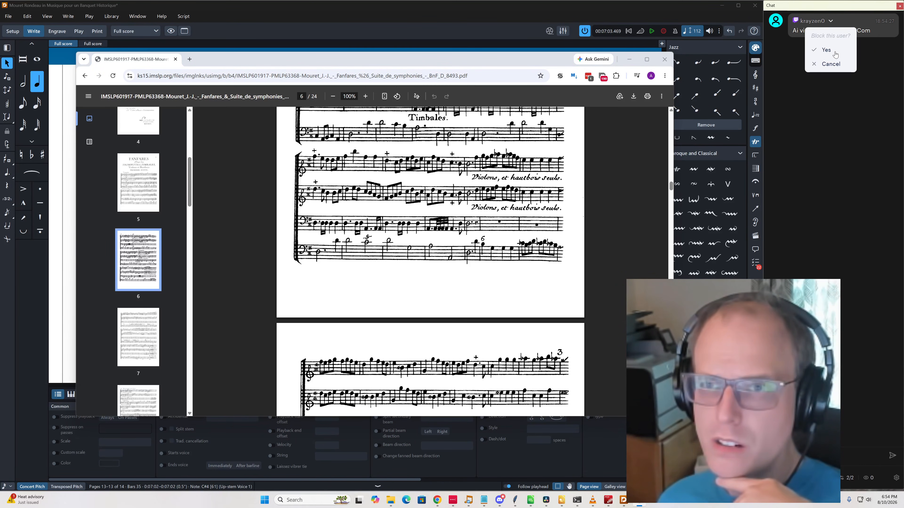
{"action": "left_click", "coordinate": [834, 53]}
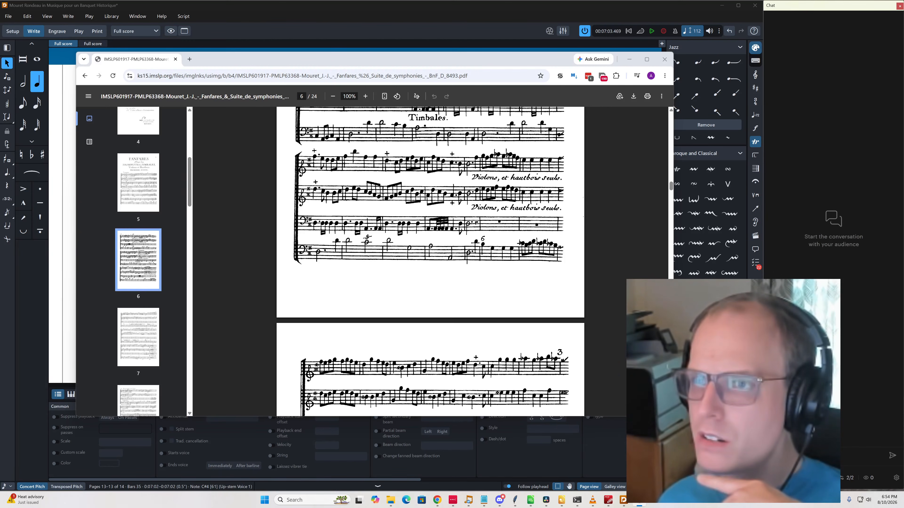
Examine the end of PDF page 6 and the figured bass line in the first systems of page 7
{"action": "key", "text": "alt+Tab"}
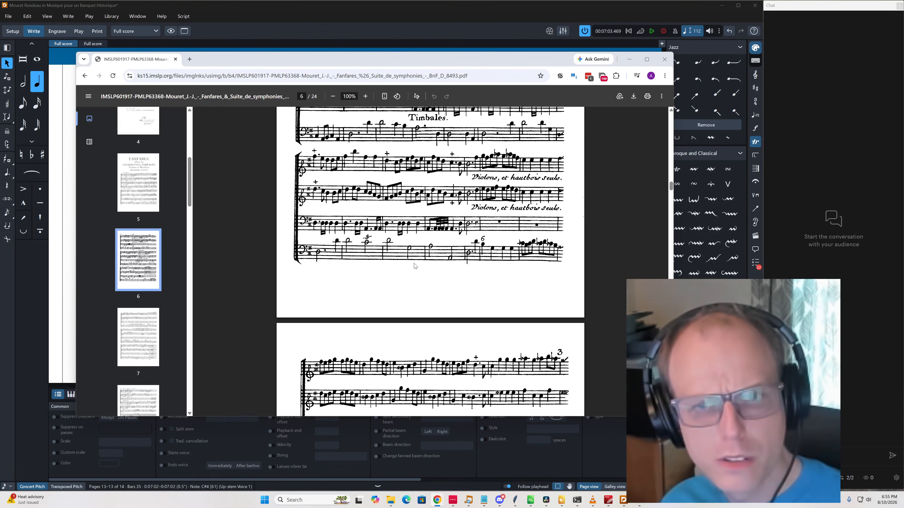
{"action": "scroll", "coordinate": [540, 264], "scroll_direction": "down", "scroll_amount": 2}
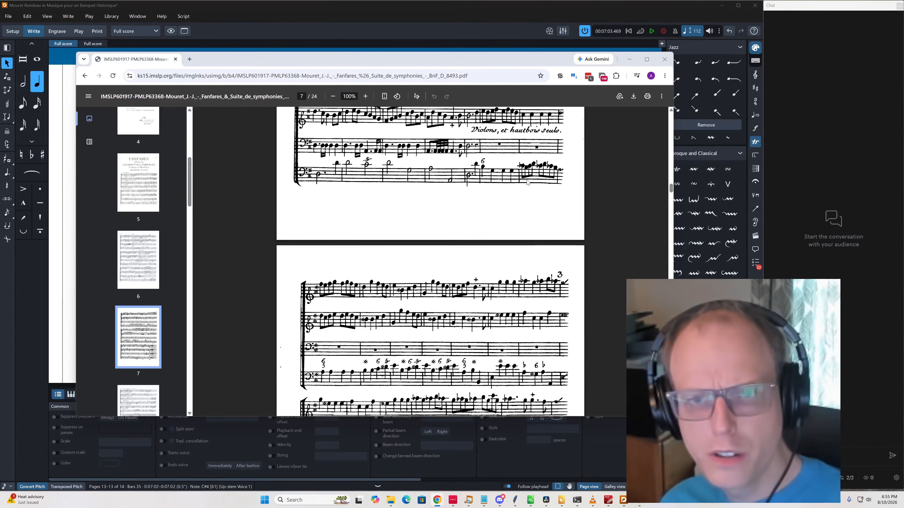
{"action": "scroll", "coordinate": [384, 296], "scroll_direction": "down", "scroll_amount": 2}
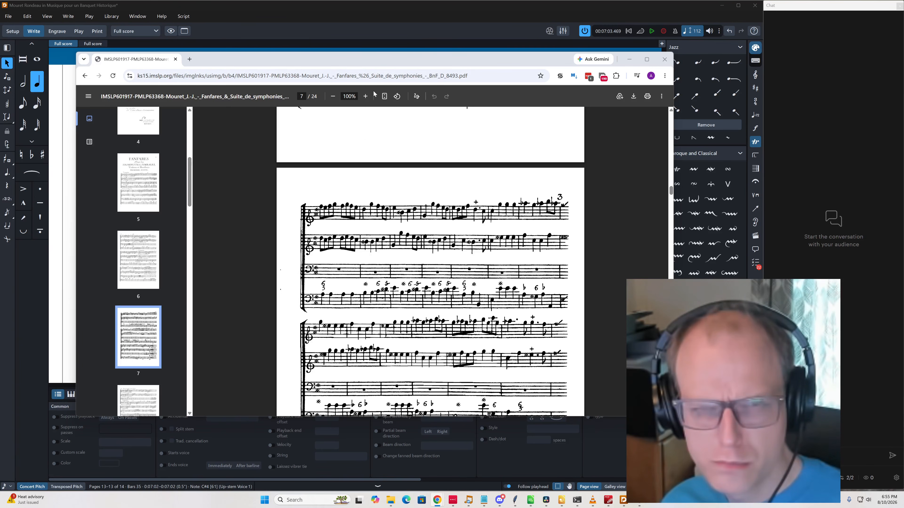
Search the web for "mouret rondeau bbc"
{"action": "left_click", "coordinate": [479, 72]}
{"action": "type", "text": "mour"}
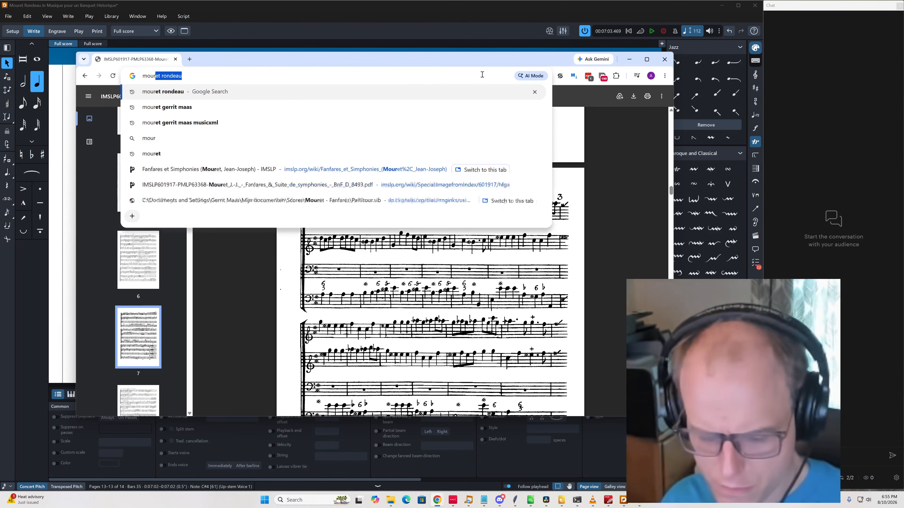
{"action": "type", "text": "et rondeau"}
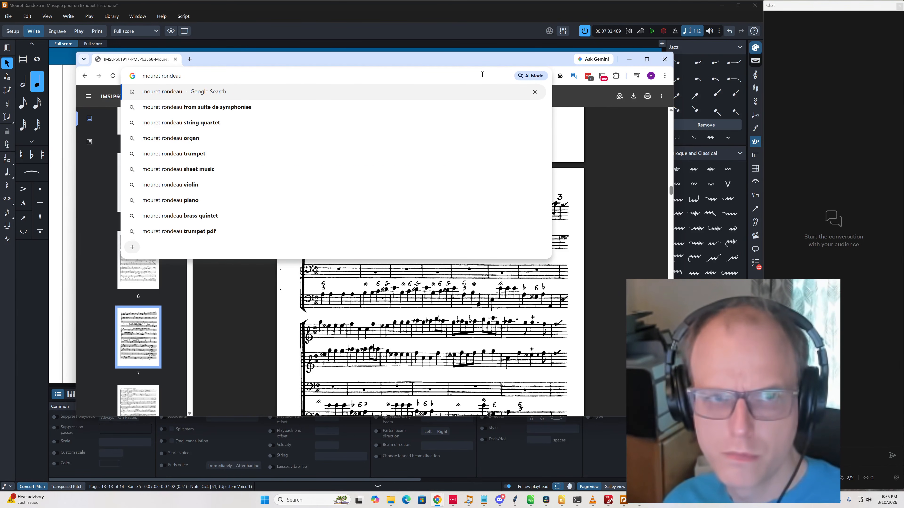
{"action": "type", "text": " bbc"}
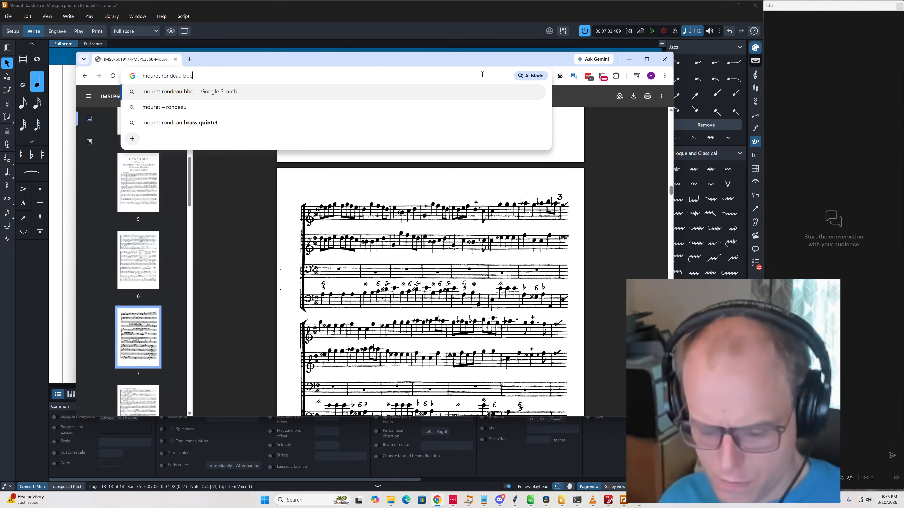
{"action": "key", "text": "Return"}
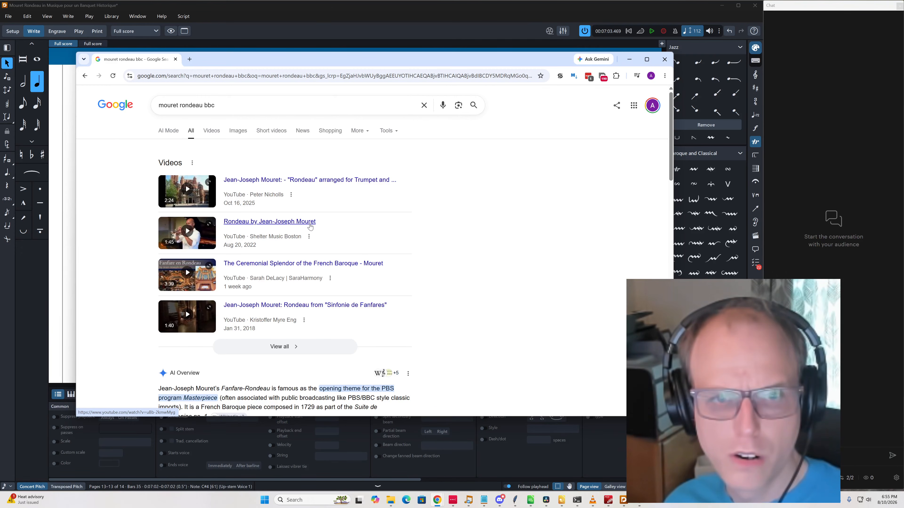
Open the video "The Ceremonial Splendor of the French Baroque - Mouret", then return to the search results and look further down
{"action": "left_click", "coordinate": [332, 264]}
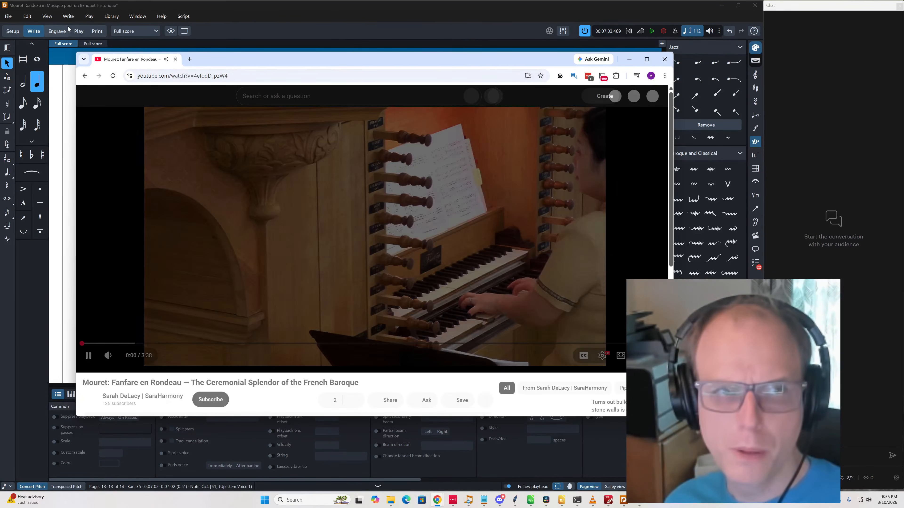
{"action": "key", "text": "alt+Left"}
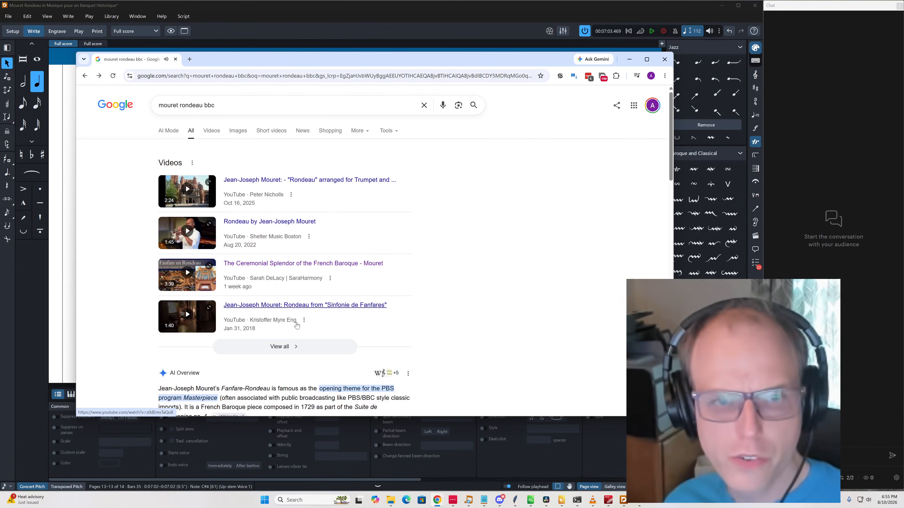
{"action": "scroll", "coordinate": [316, 307], "scroll_direction": "down", "scroll_amount": 5}
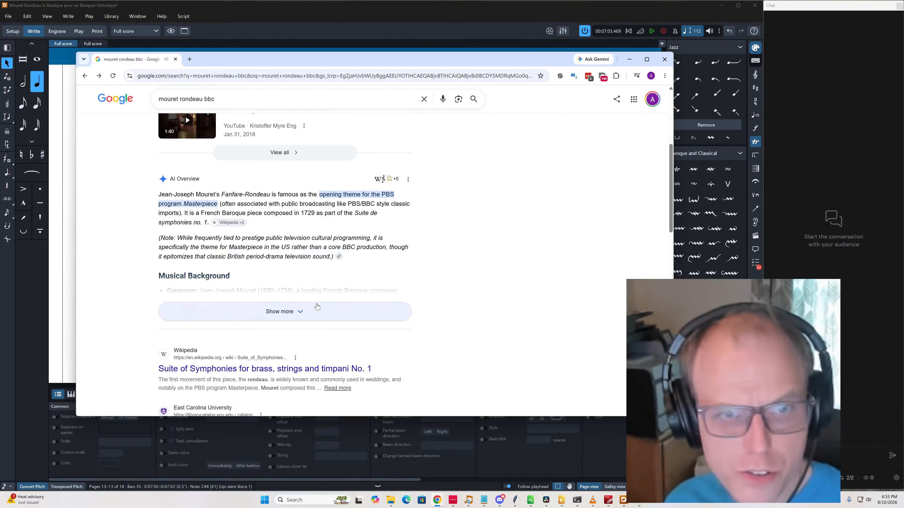
Refine the search to "mouret rondeau bbc proms" and look through the results for a suitable recording
{"action": "left_click", "coordinate": [259, 100]}
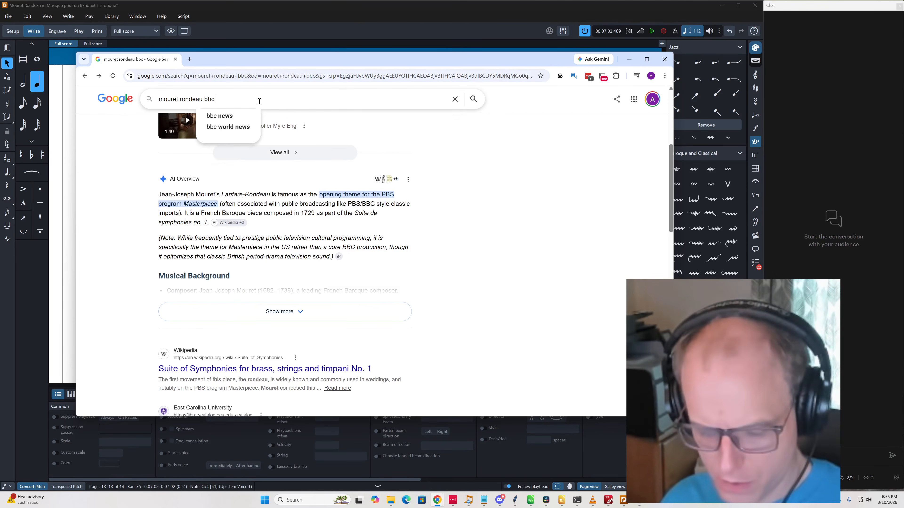
{"action": "type", "text": "proms"}
{"action": "key", "text": "Return"}
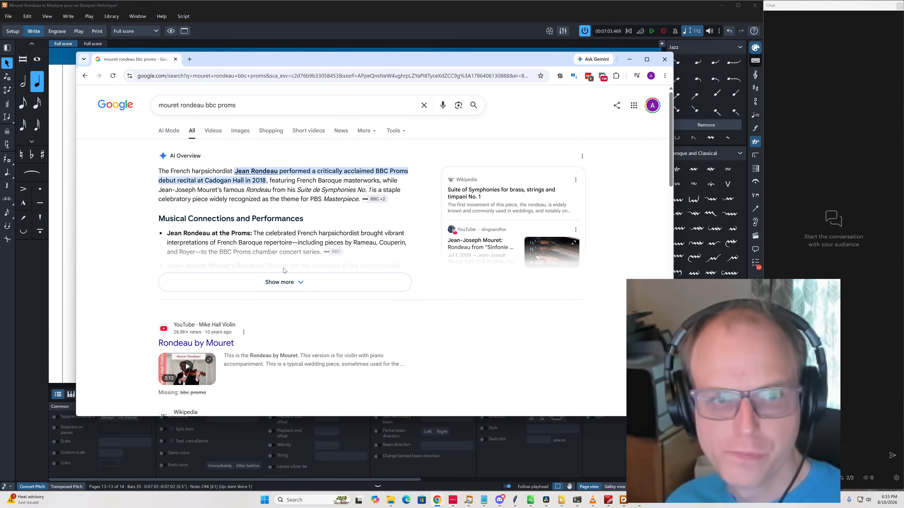
{"action": "scroll", "coordinate": [281, 265], "scroll_direction": "down", "scroll_amount": 3}
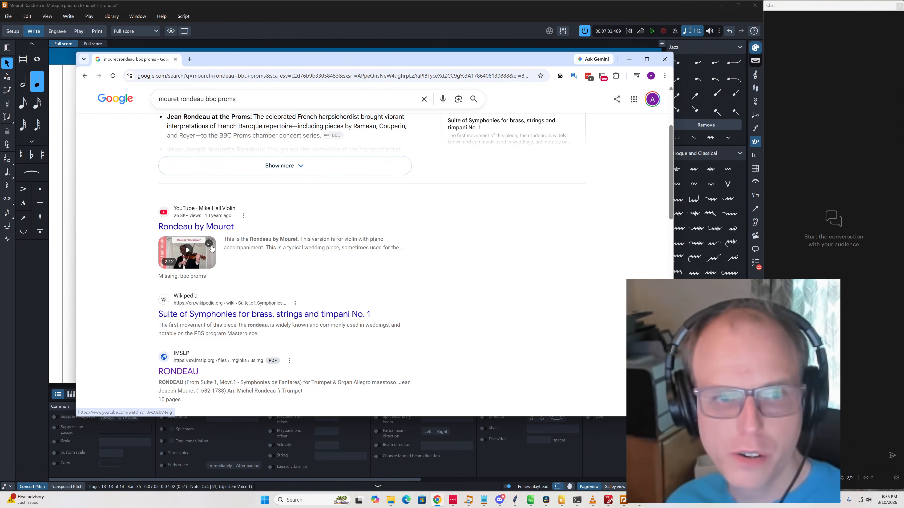
{"action": "scroll", "coordinate": [214, 250], "scroll_direction": "down", "scroll_amount": 7}
{"action": "scroll", "coordinate": [213, 251], "scroll_direction": "up", "scroll_amount": 1}
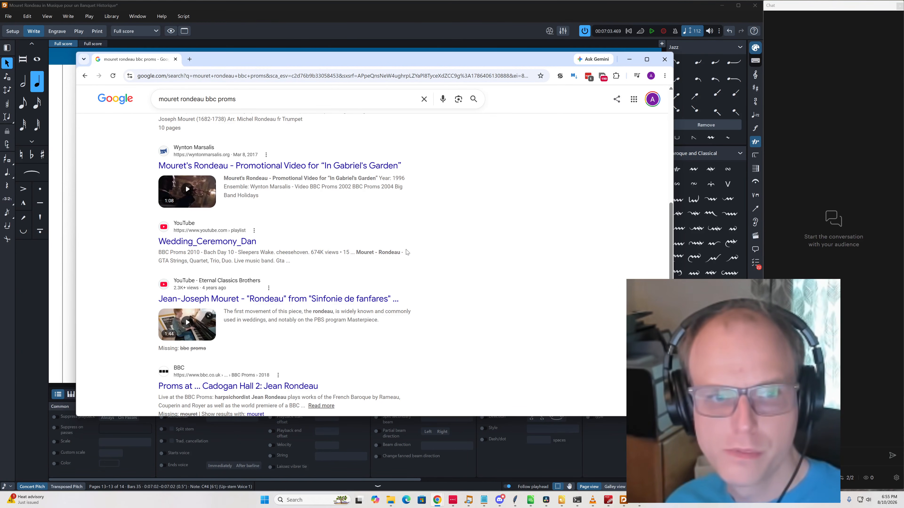
{"action": "scroll", "coordinate": [385, 259], "scroll_direction": "down", "scroll_amount": 3}
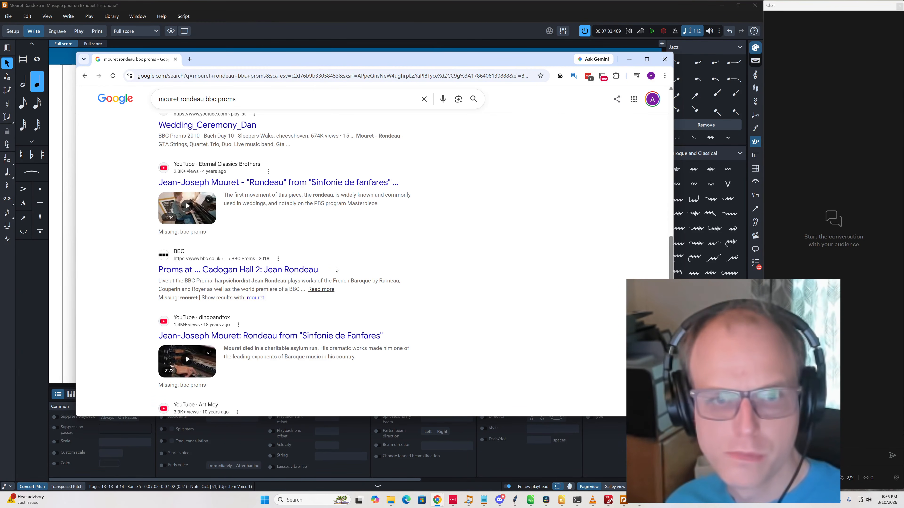
Open the BBC page for Proms at Cadogan Hall 2, read its full programme description, and return to the search results
{"action": "left_click", "coordinate": [283, 275]}
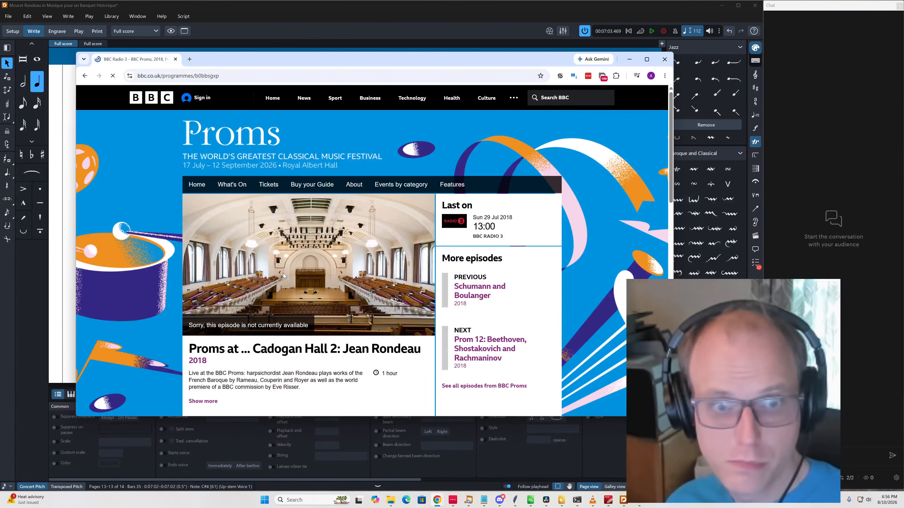
{"action": "scroll", "coordinate": [321, 305], "scroll_direction": "down", "scroll_amount": 3}
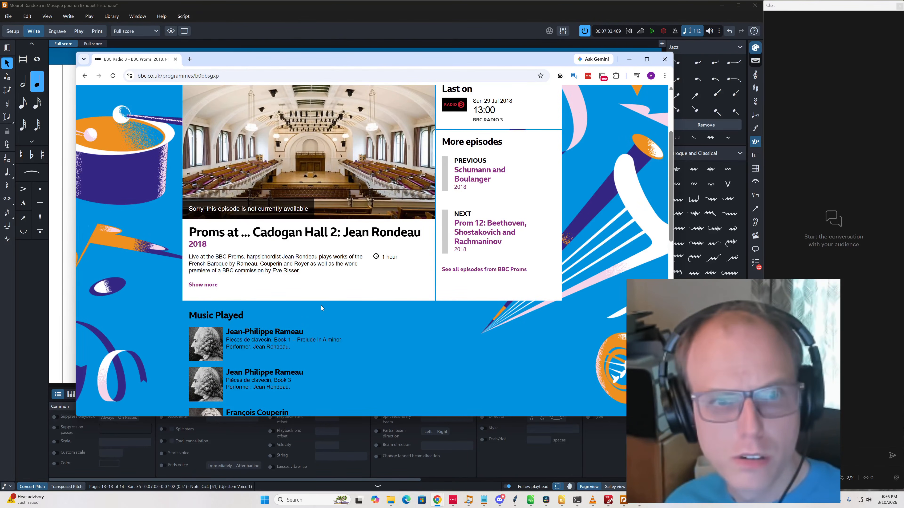
{"action": "left_click", "coordinate": [206, 286]}
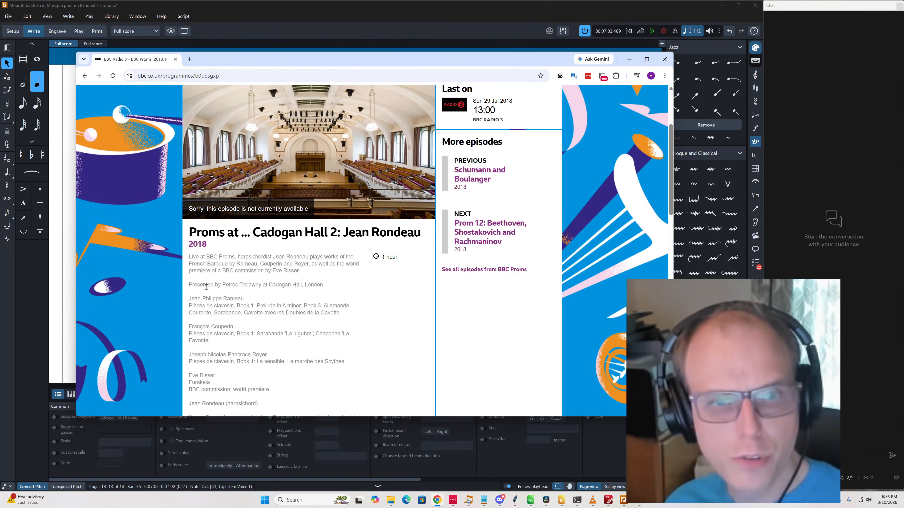
{"action": "scroll", "coordinate": [206, 287], "scroll_direction": "down", "scroll_amount": 5}
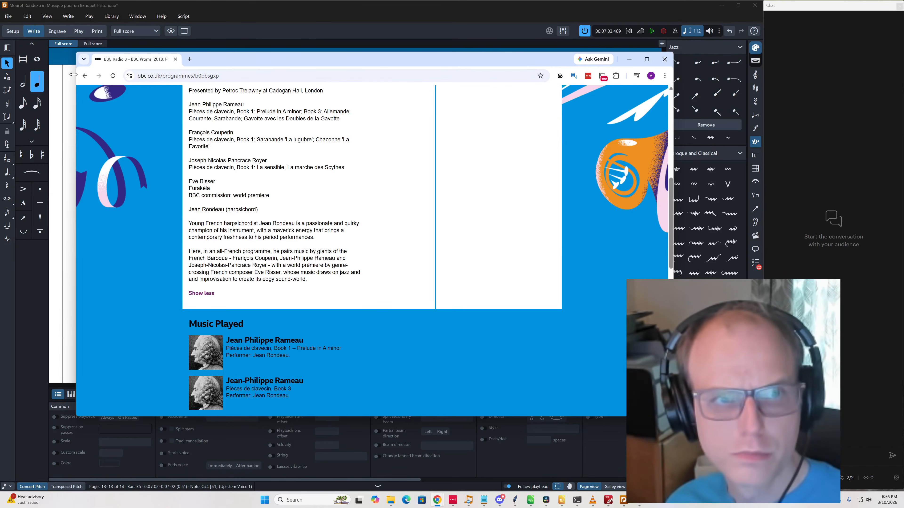
{"action": "left_click", "coordinate": [84, 75]}
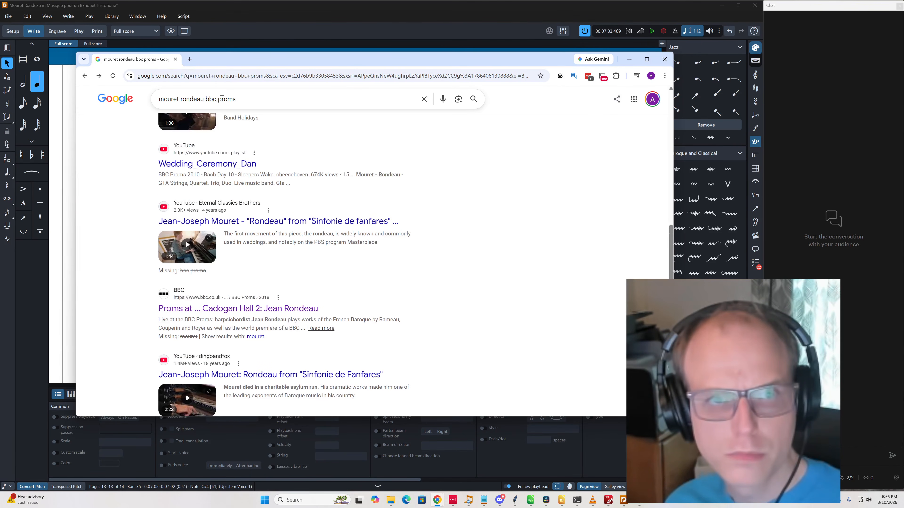
Replace the BBC Proms terms in the query and search for "mouret rondeau period instrument performance"
{"action": "left_click_drag", "start_coordinate": [204, 99], "coordinate": [349, 104]}
{"action": "key", "text": "BackSpace"}
{"action": "key", "text": "Return"}
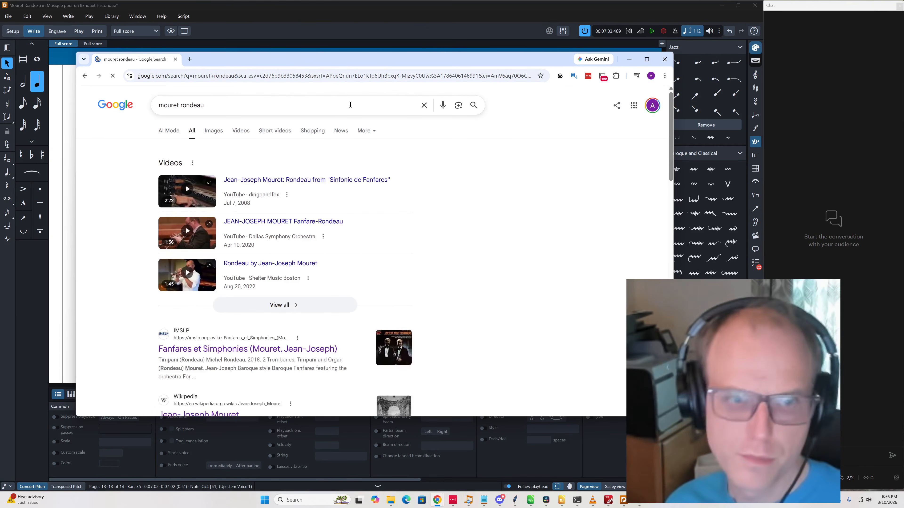
{"action": "left_click", "coordinate": [285, 104]}
{"action": "type", "text": "p"}
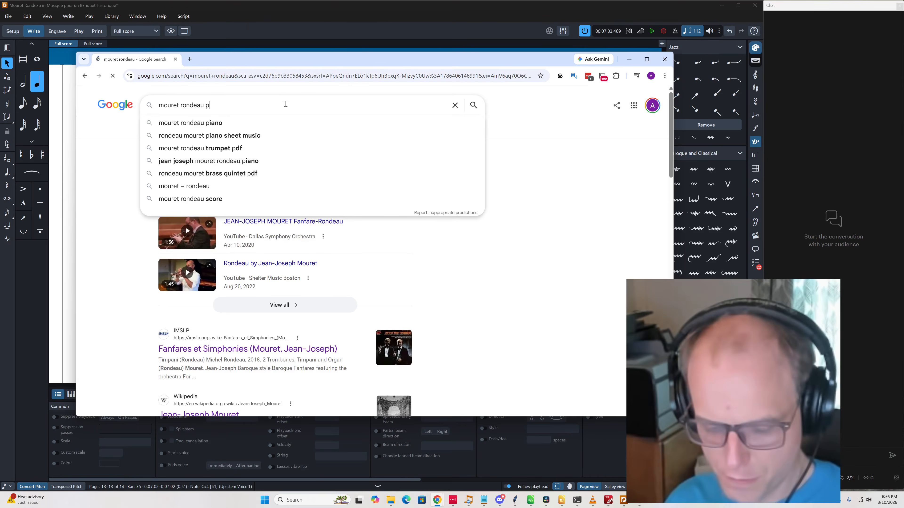
{"action": "type", "text": "eriod instrum"}
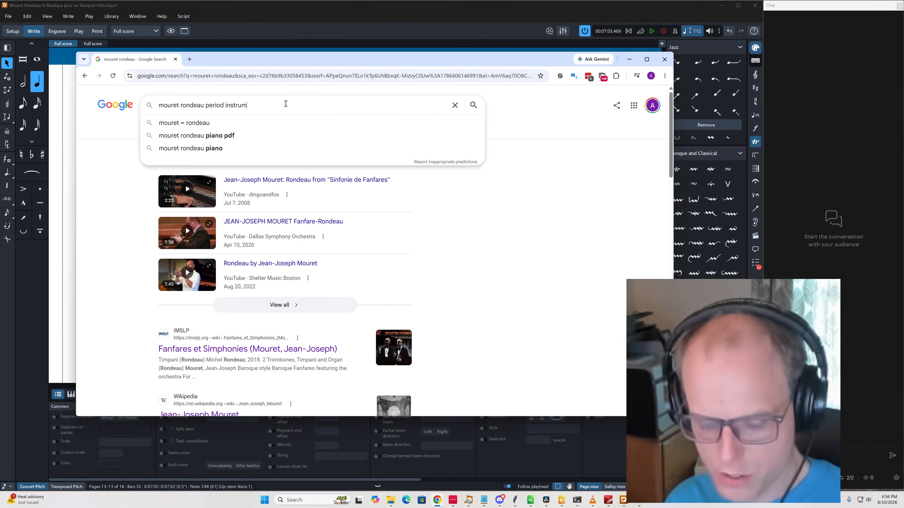
{"action": "type", "text": "ent performance"}
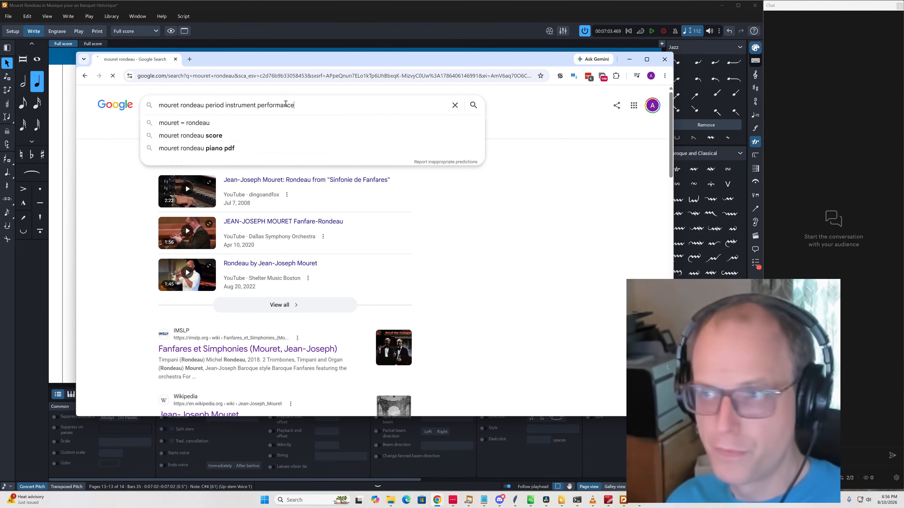
{"action": "key", "text": "Return"}
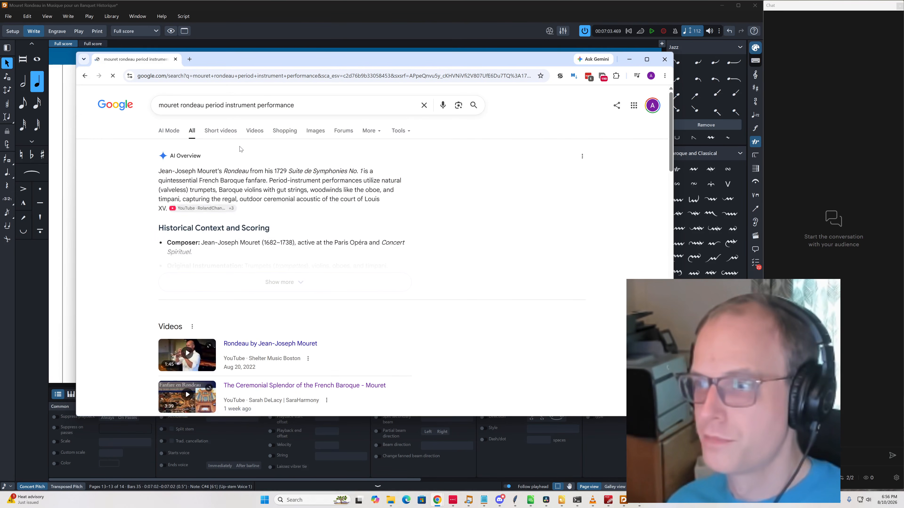
Expand the AI overview and look through the video and web results for a period-instrument recording of the Rondeau
{"action": "left_click", "coordinate": [248, 282]}
{"action": "scroll", "coordinate": [248, 282], "scroll_direction": "down", "scroll_amount": 10}
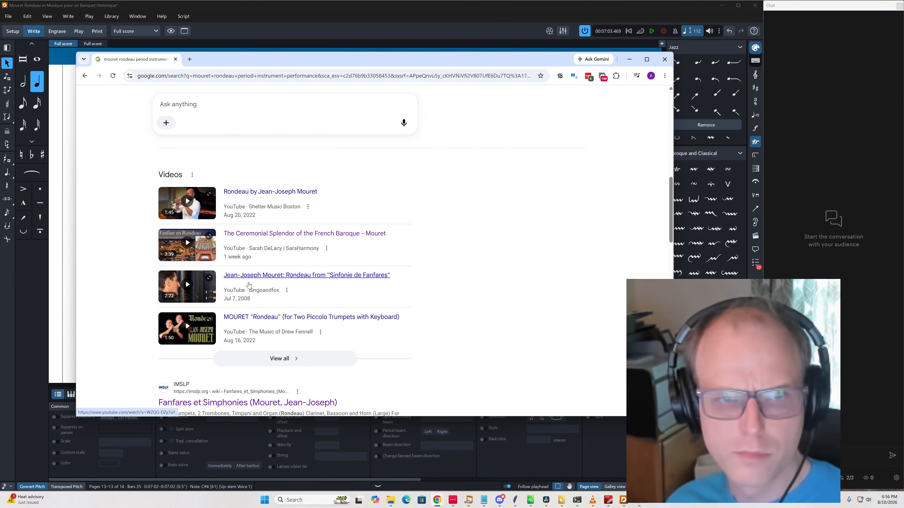
{"action": "scroll", "coordinate": [248, 284], "scroll_direction": "down", "scroll_amount": 1}
{"action": "scroll", "coordinate": [249, 284], "scroll_direction": "down", "scroll_amount": 5}
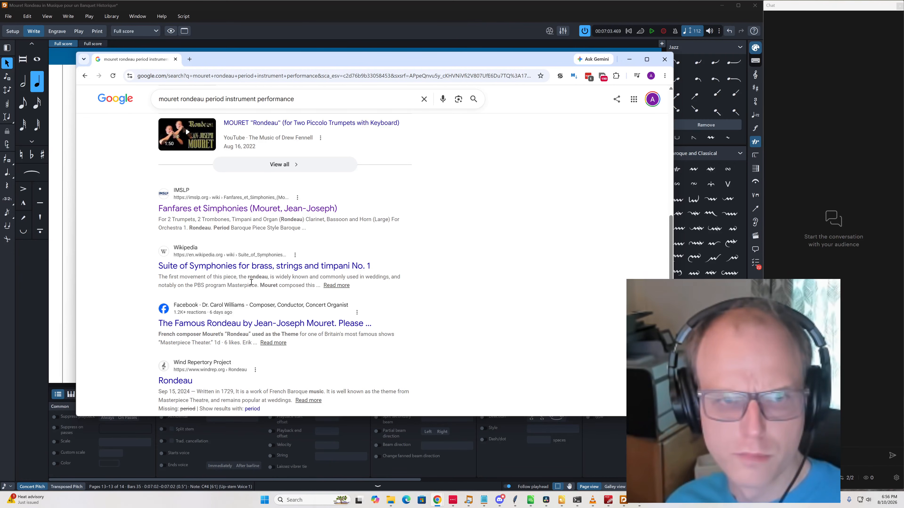
Check the remaining web results and the video-only results for a suitable performance of Mouret's Rondeau
{"action": "scroll", "coordinate": [251, 282], "scroll_direction": "down", "scroll_amount": 6}
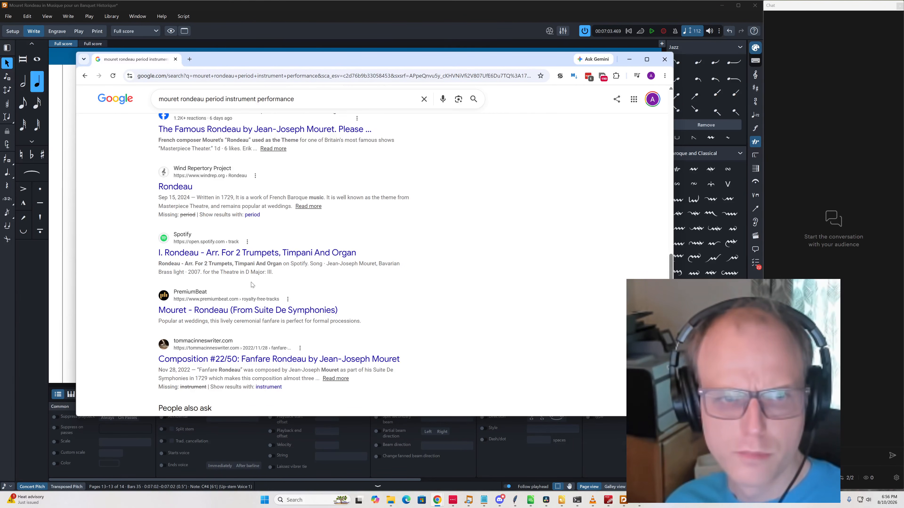
{"action": "scroll", "coordinate": [252, 284], "scroll_direction": "up", "scroll_amount": 6}
{"action": "scroll", "coordinate": [259, 260], "scroll_direction": "up", "scroll_amount": 10}
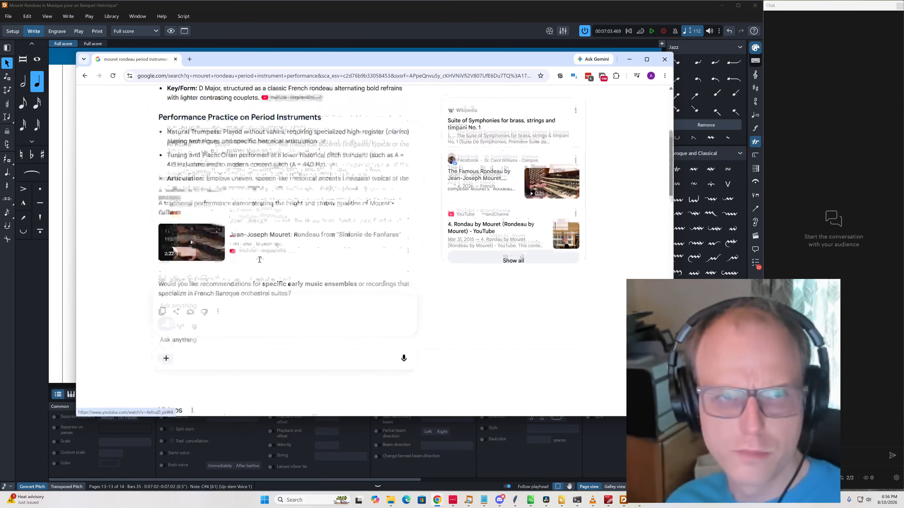
{"action": "left_click", "coordinate": [258, 131]}
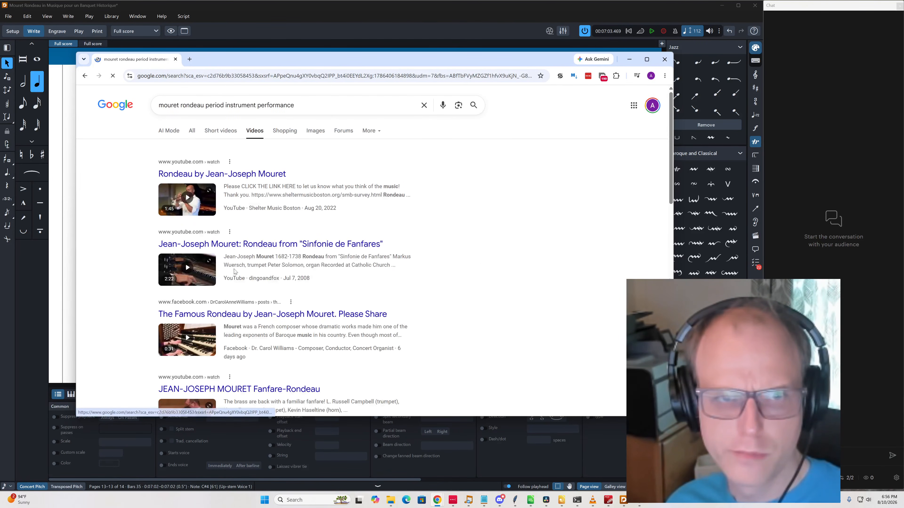
{"action": "scroll", "coordinate": [156, 338], "scroll_direction": "down", "scroll_amount": 4}
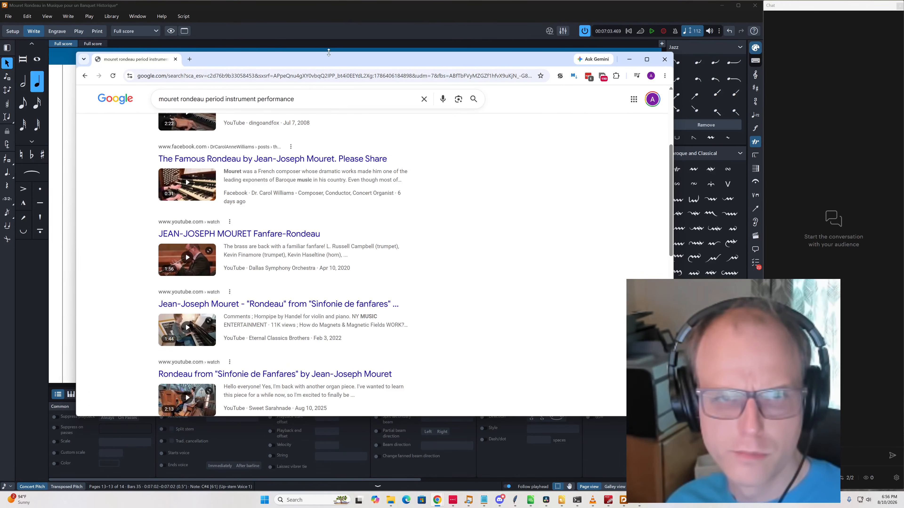
Go to YouTube and search for "mouret rondeau"
{"action": "left_click", "coordinate": [315, 80]}
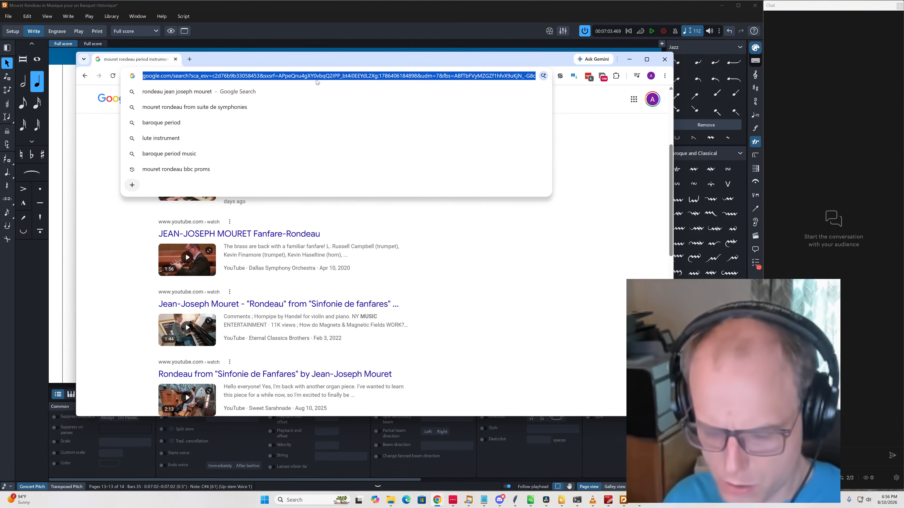
{"action": "type", "text": "youtube"}
{"action": "key", "text": "Return"}
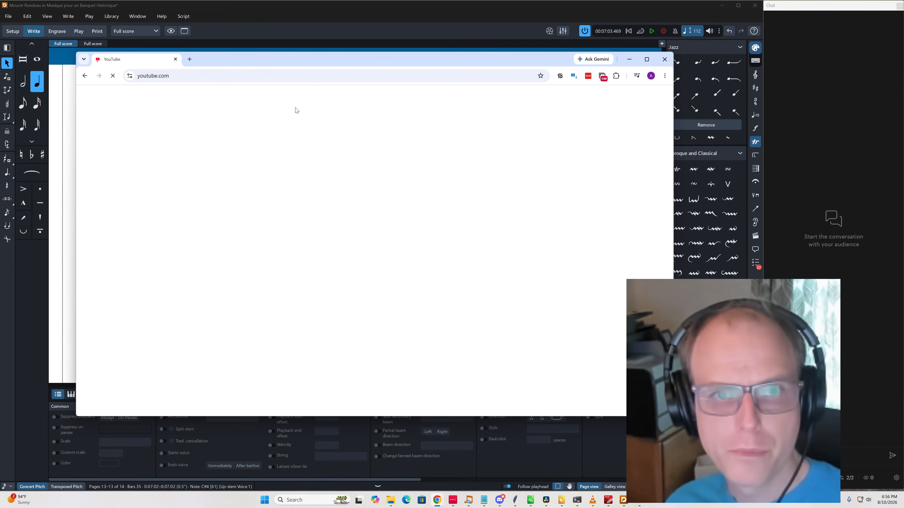
{"action": "left_click", "coordinate": [316, 97]}
{"action": "type", "text": "mou"}
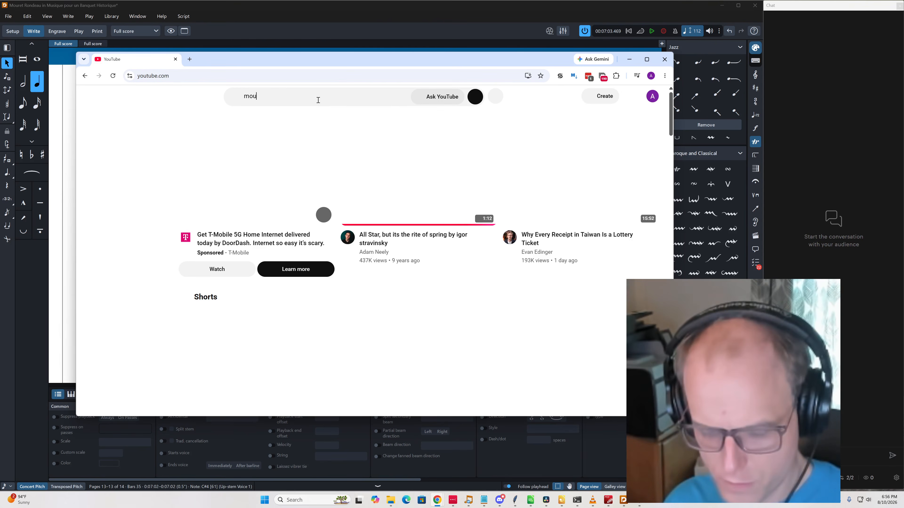
{"action": "type", "text": "ret rondeau"}
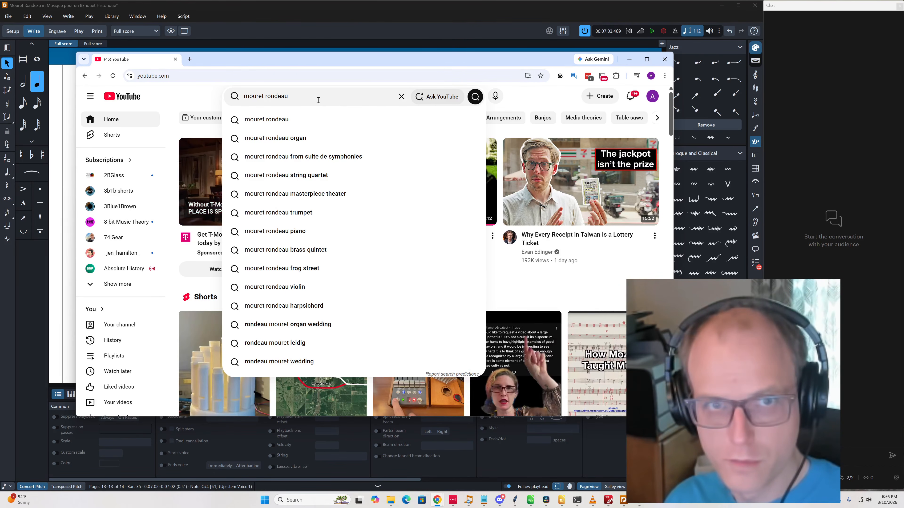
{"action": "key", "text": "Return"}
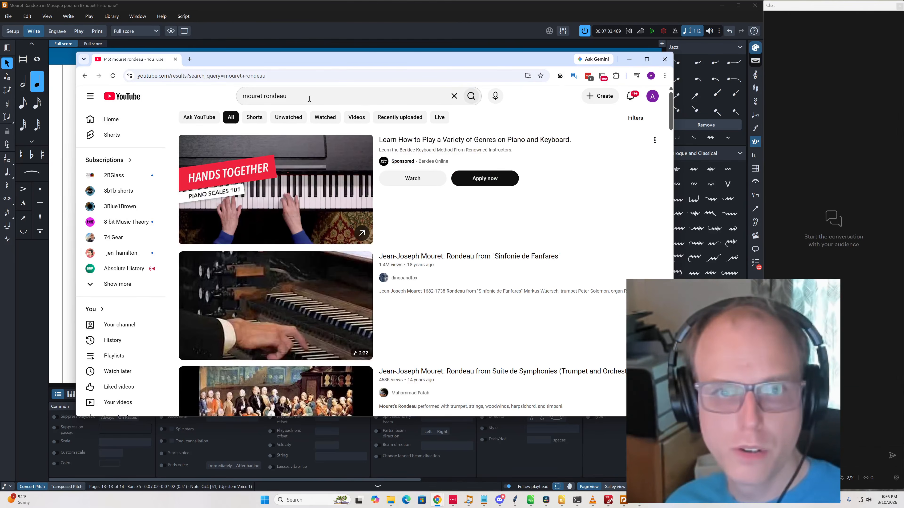
Extend the YouTube query to "mouret rondeau period instrument" and look through the first results
{"action": "left_click", "coordinate": [309, 99]}
{"action": "type", "text": "period inst"}
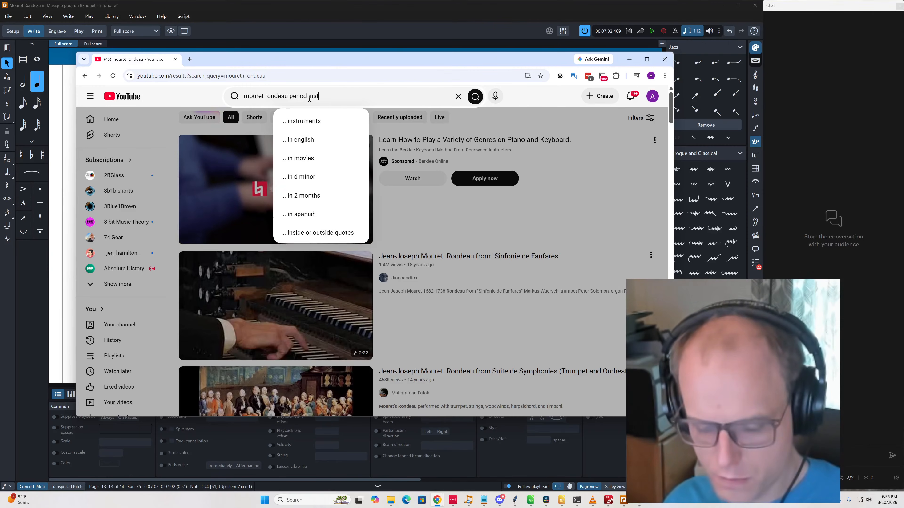
{"action": "type", "text": "rument"}
{"action": "key", "text": "Return"}
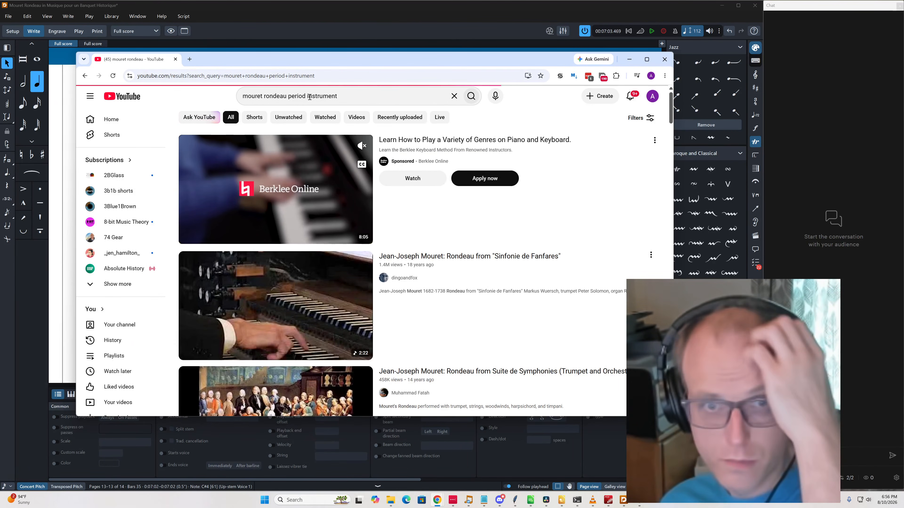
{"action": "scroll", "coordinate": [387, 245], "scroll_direction": "down", "scroll_amount": 3}
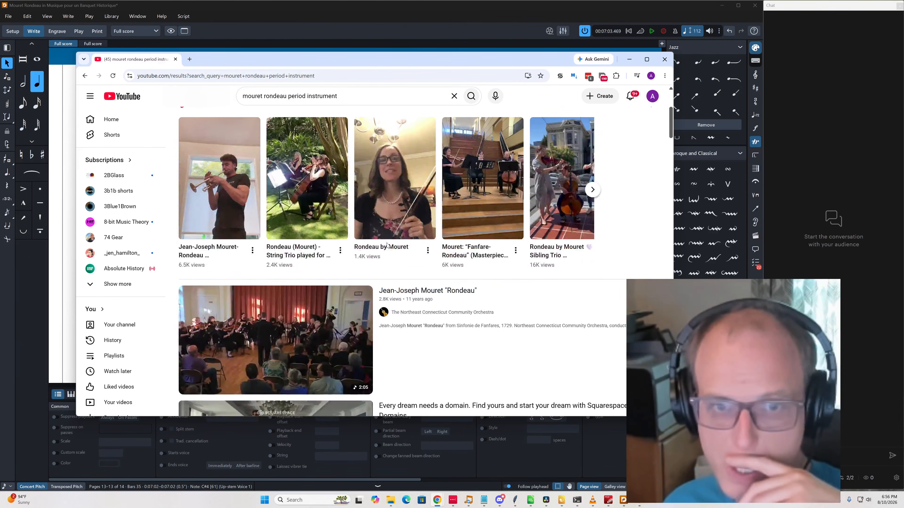
{"action": "scroll", "coordinate": [312, 321], "scroll_direction": "down", "scroll_amount": 4}
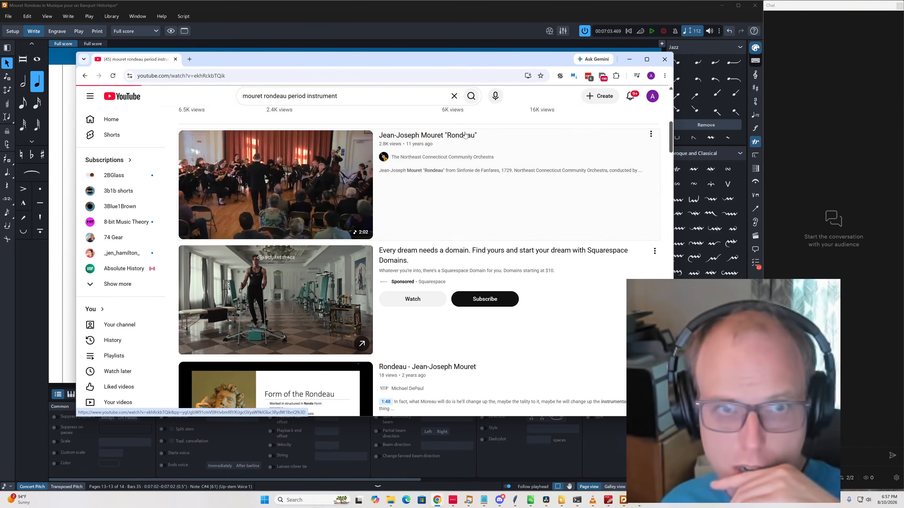
Open the Northeast Connecticut Community Orchestra's Rondeau video, listen to a passage after about 0:43, and return to the results
{"action": "left_click", "coordinate": [465, 134]}
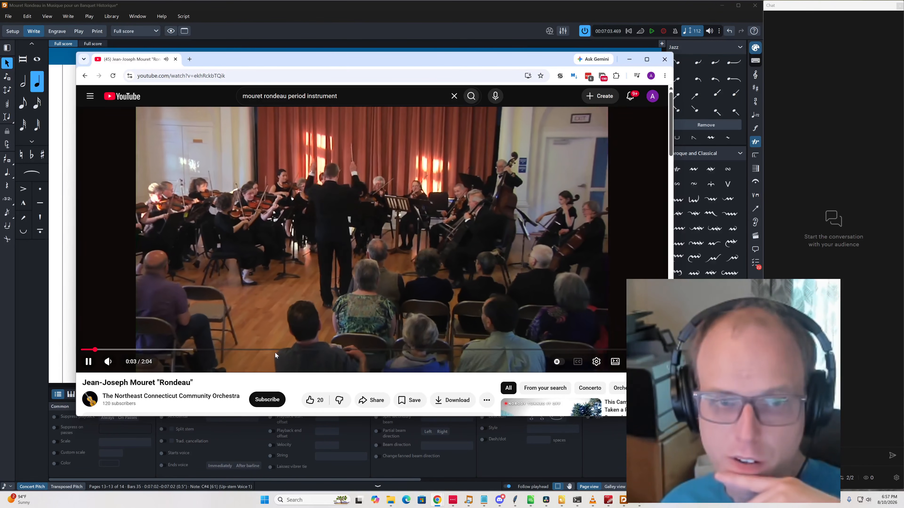
{"action": "left_click", "coordinate": [275, 352]}
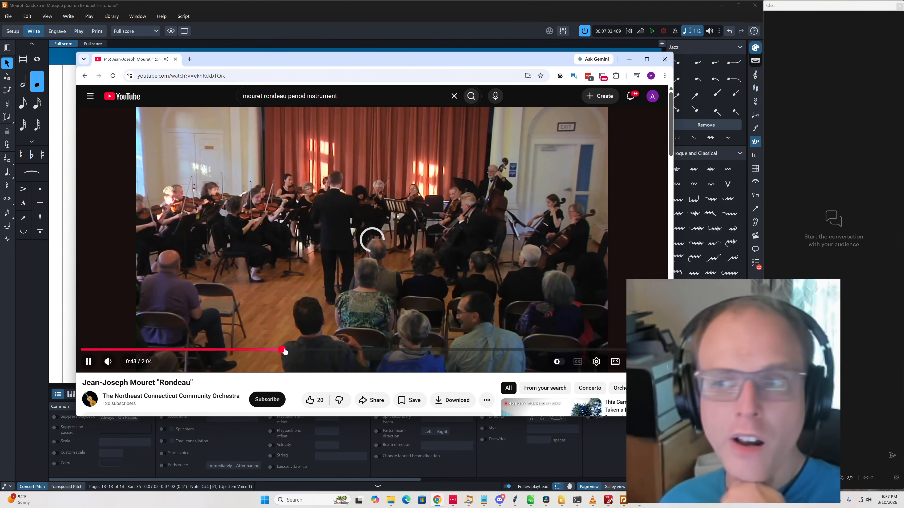
{"action": "left_click", "coordinate": [318, 351]}
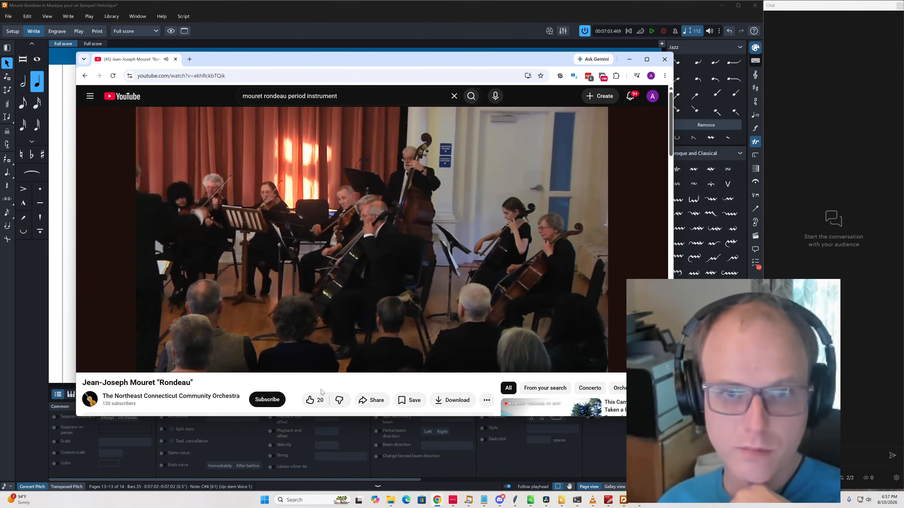
{"action": "left_click", "coordinate": [85, 75]}
Look through further YouTube results for a period performance and close the browser to return to the score in Dorico
{"action": "scroll", "coordinate": [492, 347], "scroll_direction": "down", "scroll_amount": 4}
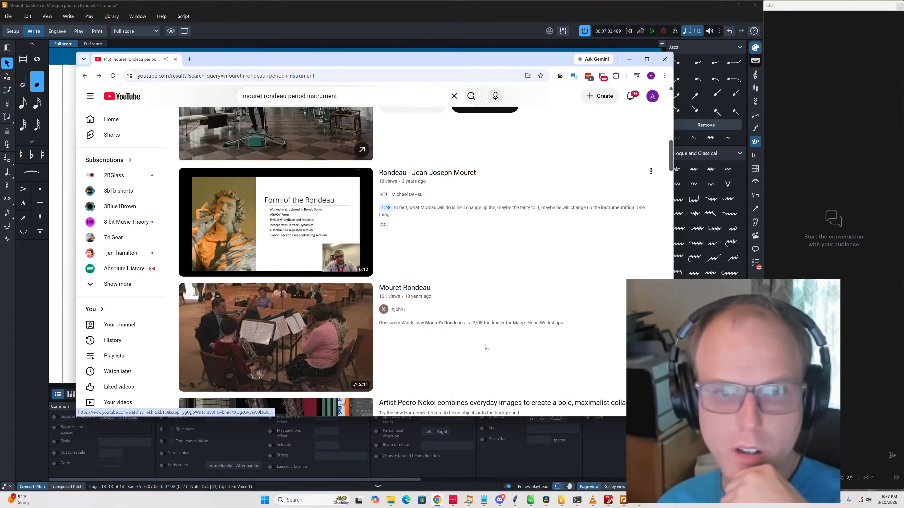
{"action": "scroll", "coordinate": [486, 347], "scroll_direction": "down", "scroll_amount": 4}
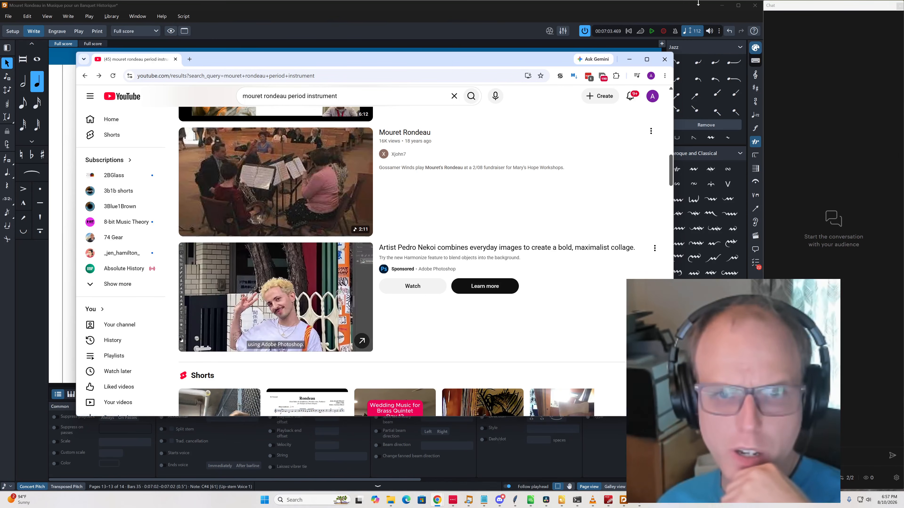
{"action": "left_click", "coordinate": [664, 59]}
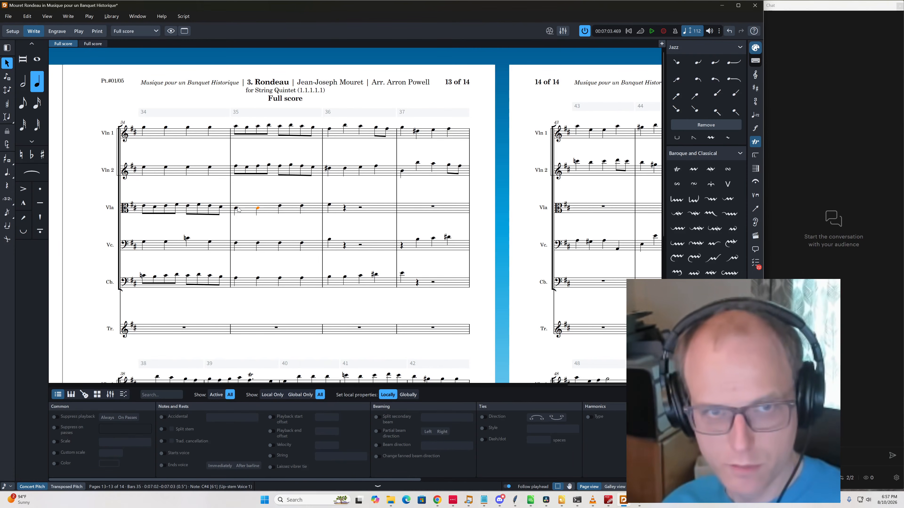
Lower the viola's second and fourth quarter notes in bar 35 and play back the bar
{"action": "key", "text": "Right"}
{"action": "key", "text": "Right"}
{"action": "key", "text": "Right"}
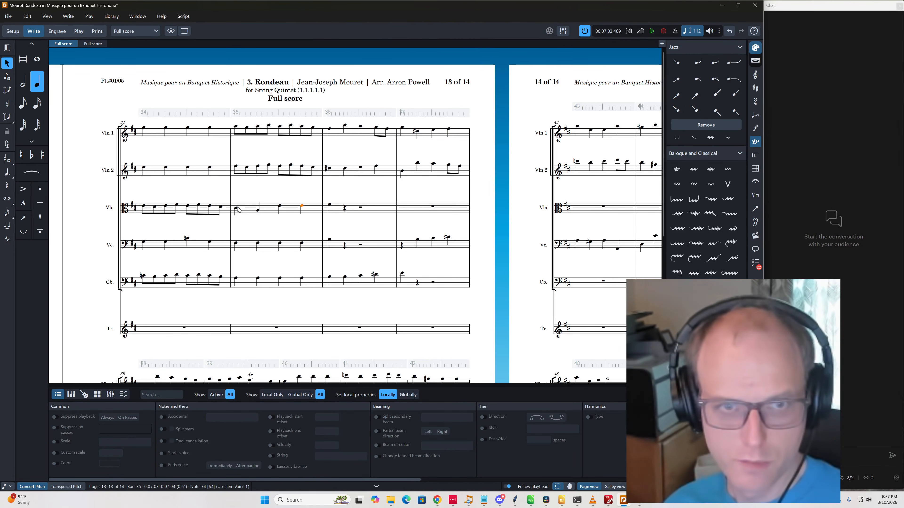
{"action": "key", "text": "Left"}
{"action": "key", "text": "Left"}
{"action": "key", "text": "Left"}
{"action": "key", "text": "space"}
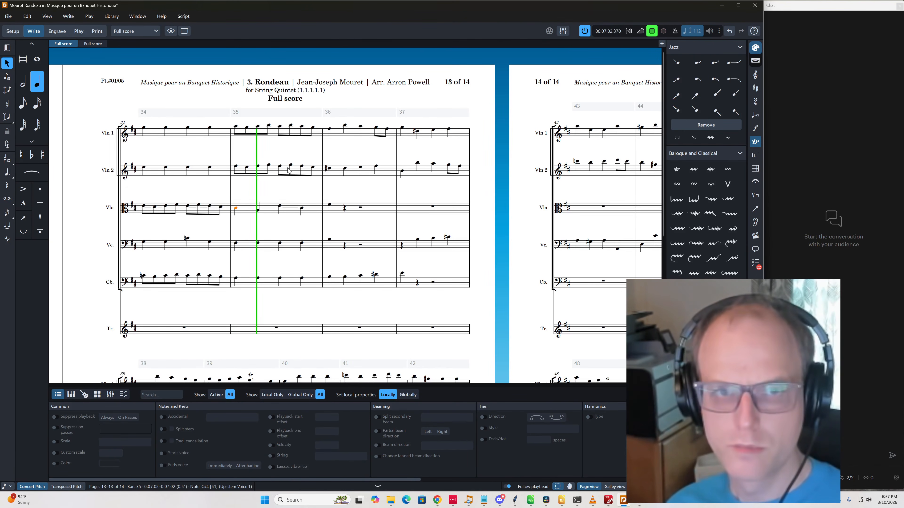
{"action": "key", "text": "space"}
Lower the cello's last quarter note in bar 34 to E3
{"action": "key", "text": "ctrl+Down"}
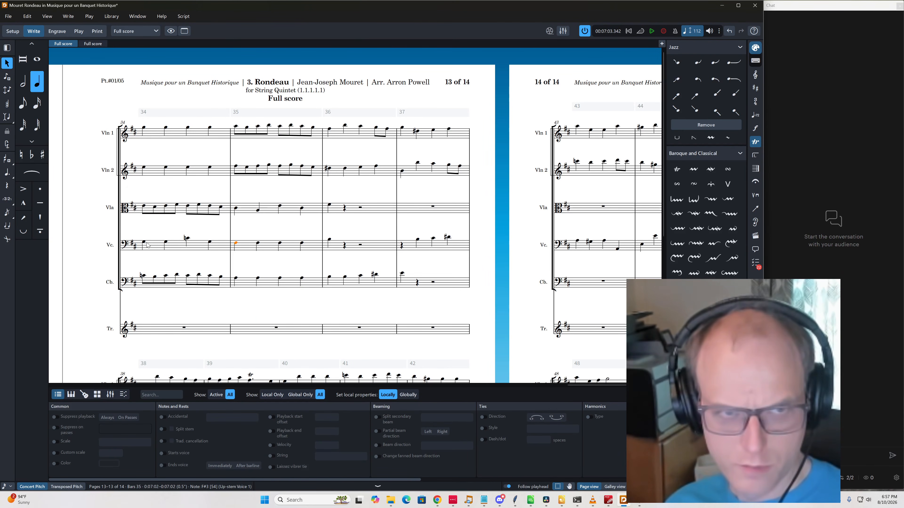
{"action": "left_click", "coordinate": [144, 244]}
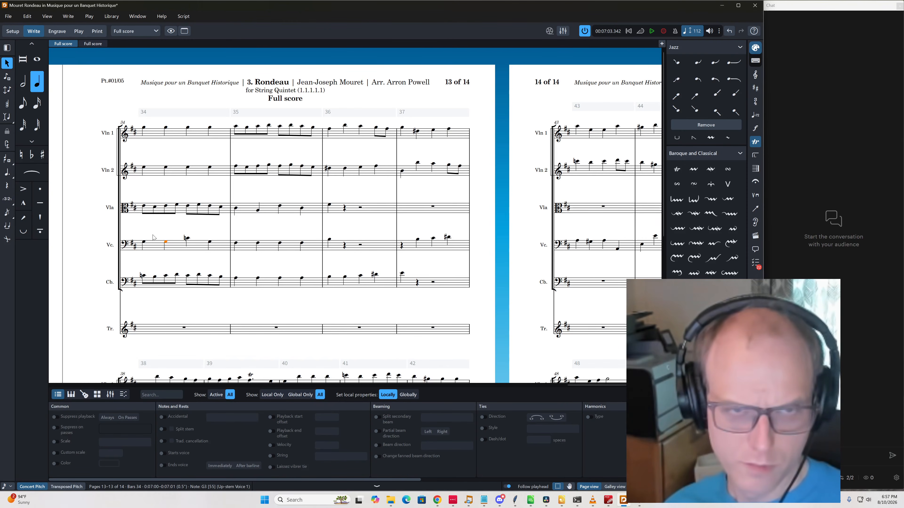
{"action": "key", "text": "Right"}
{"action": "key", "text": "Right"}
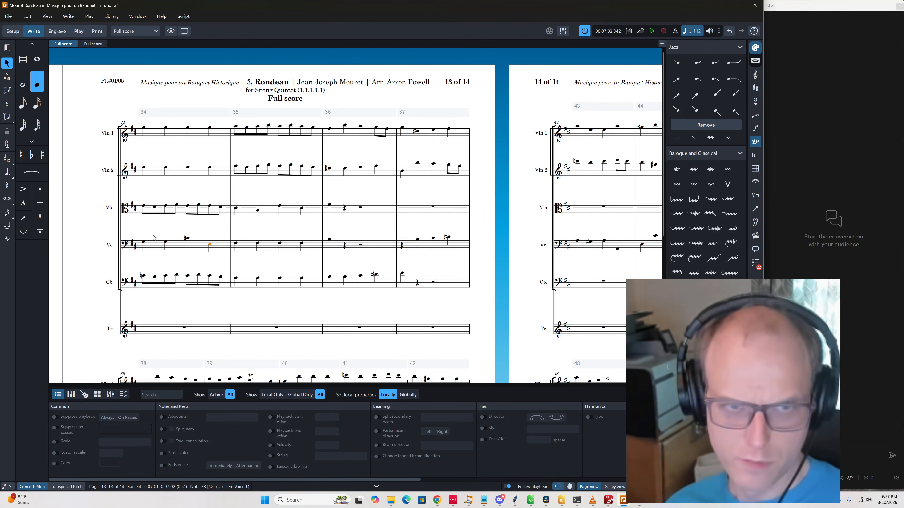
Lower the cello's first two notes in bar 35 to E3 and C♯3, raise the third note, and play back the bar
{"action": "key", "text": "Right"}
{"action": "key", "text": "alt+Down"}
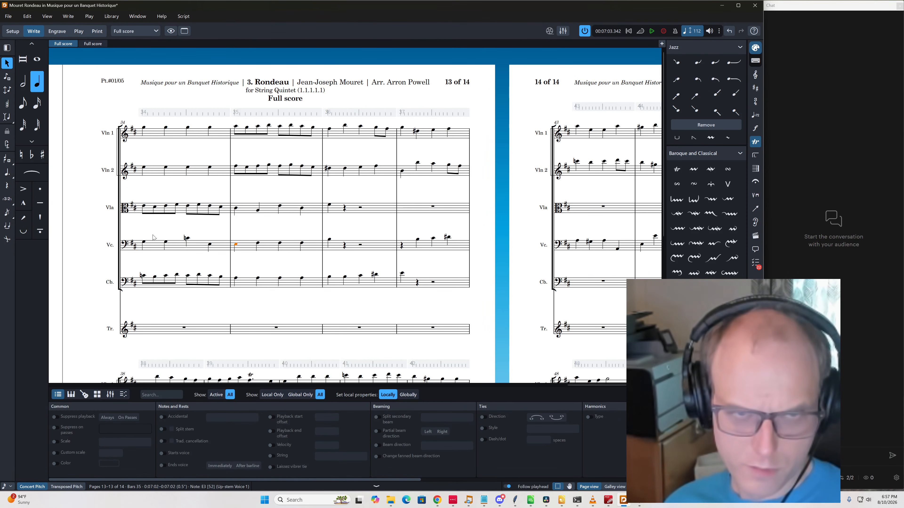
{"action": "key", "text": "Right"}
{"action": "key", "text": "alt+Down"}
{"action": "key", "text": "alt+Down"}
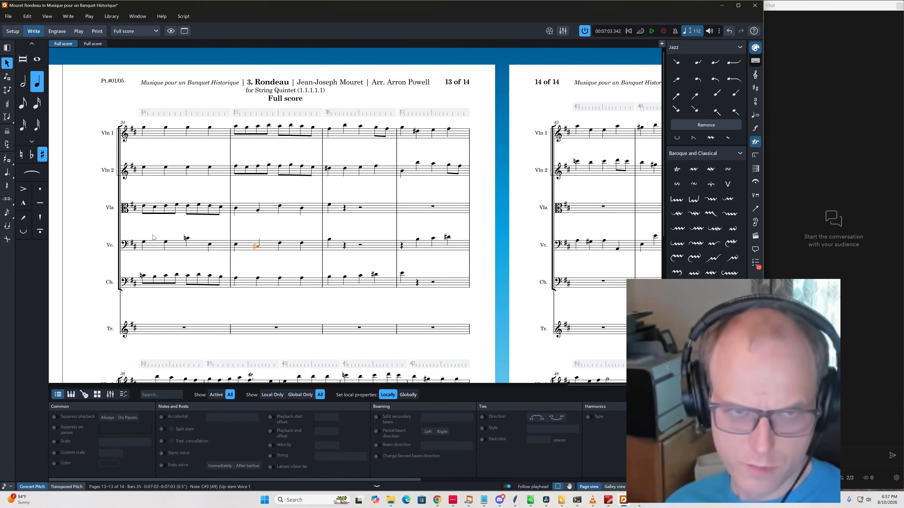
{"action": "key", "text": "Right"}
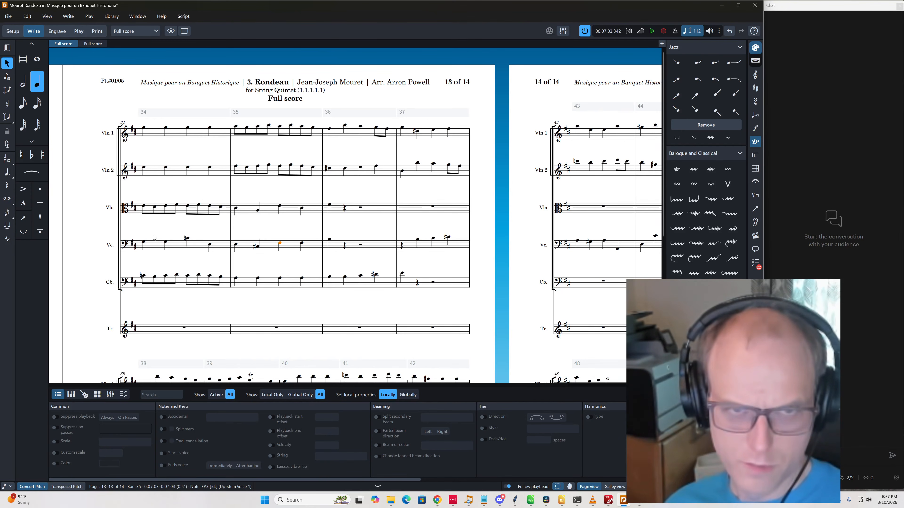
{"action": "key", "text": "alt+Up"}
{"action": "key", "text": "Left"}
{"action": "key", "text": "Left"}
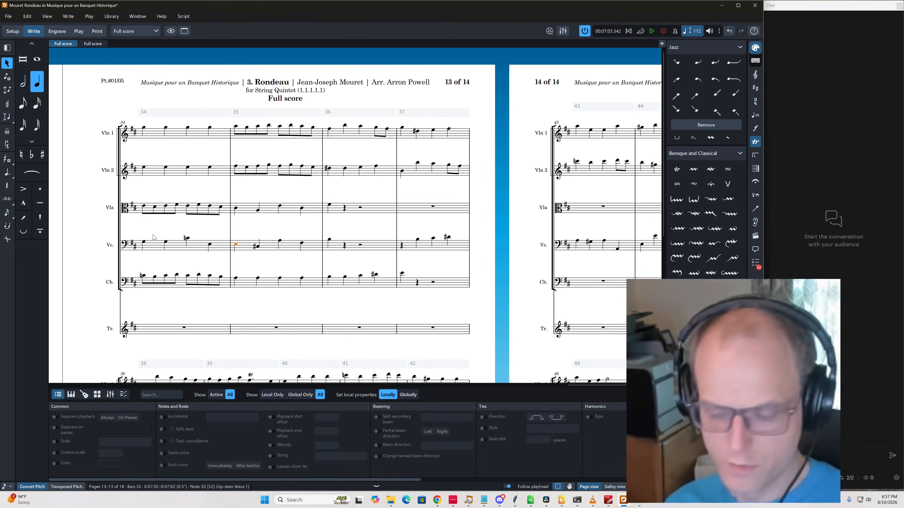
{"action": "key", "text": "space"}
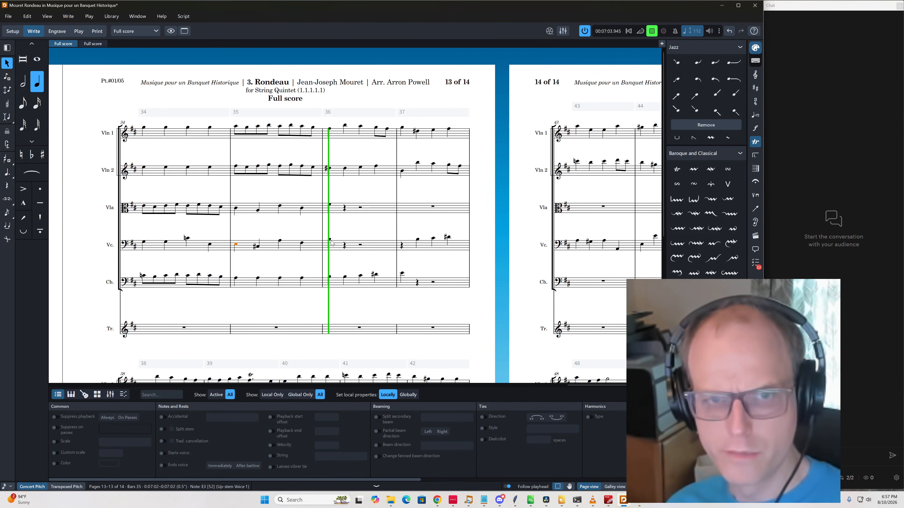
{"action": "key", "text": "space"}
Lower the cello's first note in bar 36 to F♯3 and play back the transition from bar 35
{"action": "key", "text": "alt+Down"}
{"action": "key", "text": "alt+Down"}
{"action": "key", "text": "alt+Down"}
{"action": "key", "text": "alt+Down"}
{"action": "key", "text": "alt+Down"}
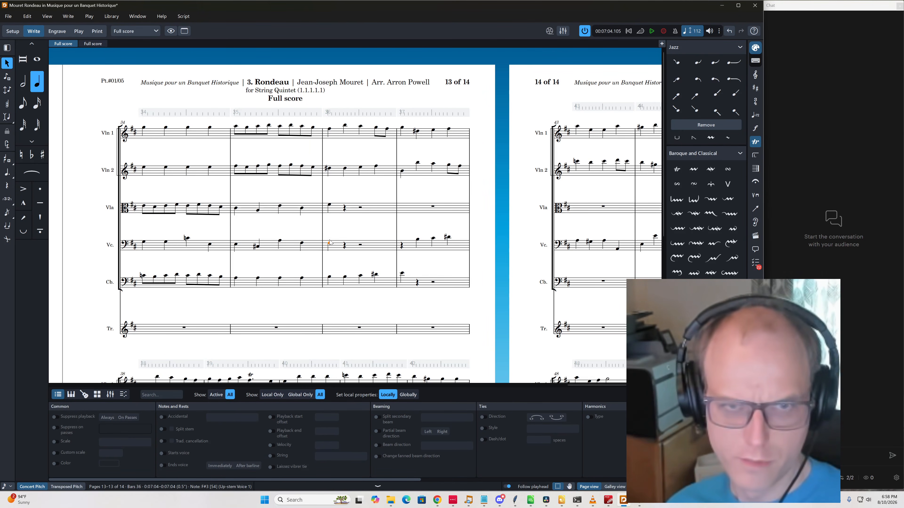
{"action": "key", "text": "alt+Up"}
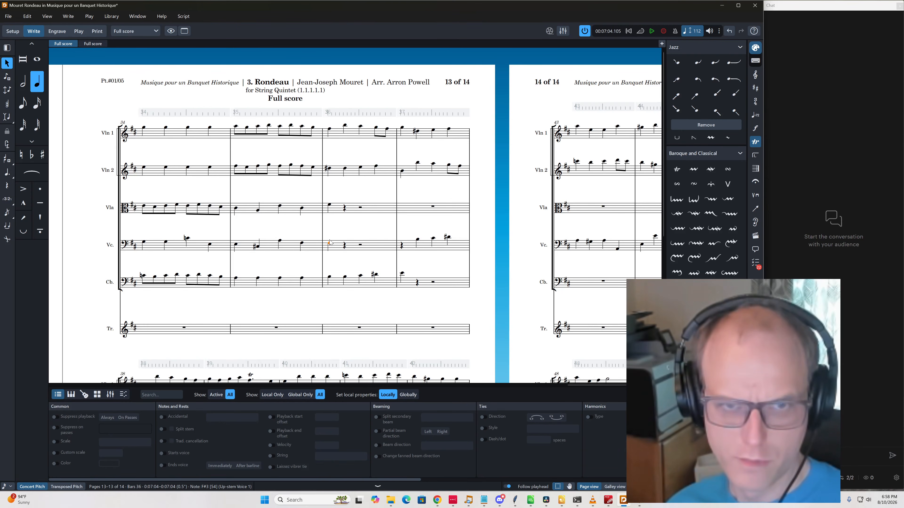
{"action": "key", "text": "p"}
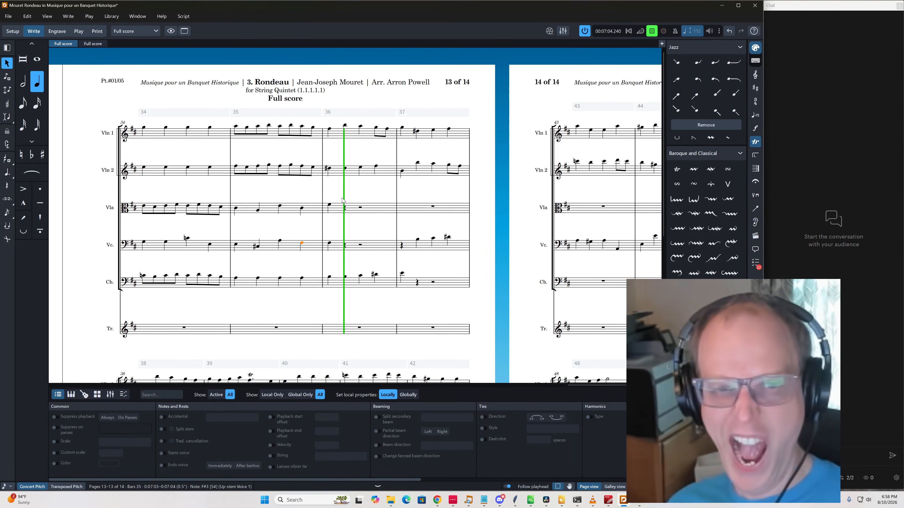
{"action": "key", "text": "space"}
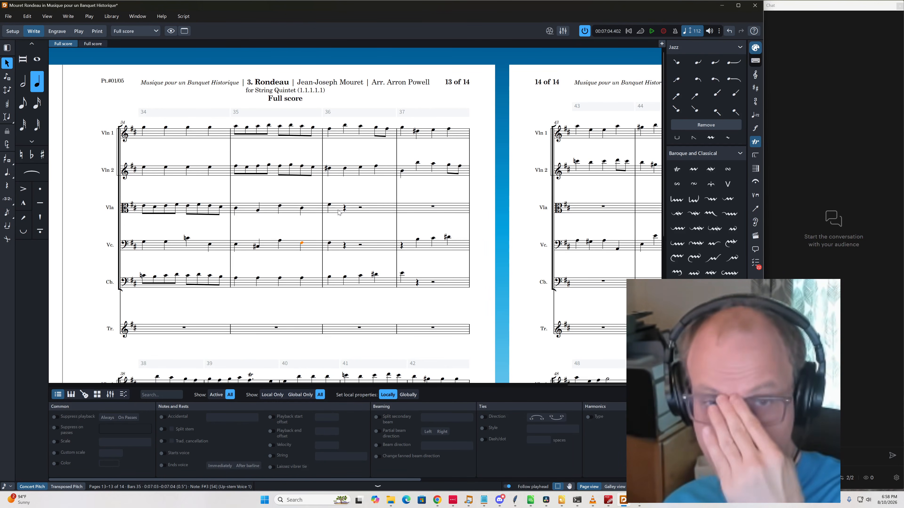
Duplicate the contrabass notes from beat 2 of bar 36 through beat 1 of bar 37 onto the cello staff
{"action": "left_click", "coordinate": [347, 280]}
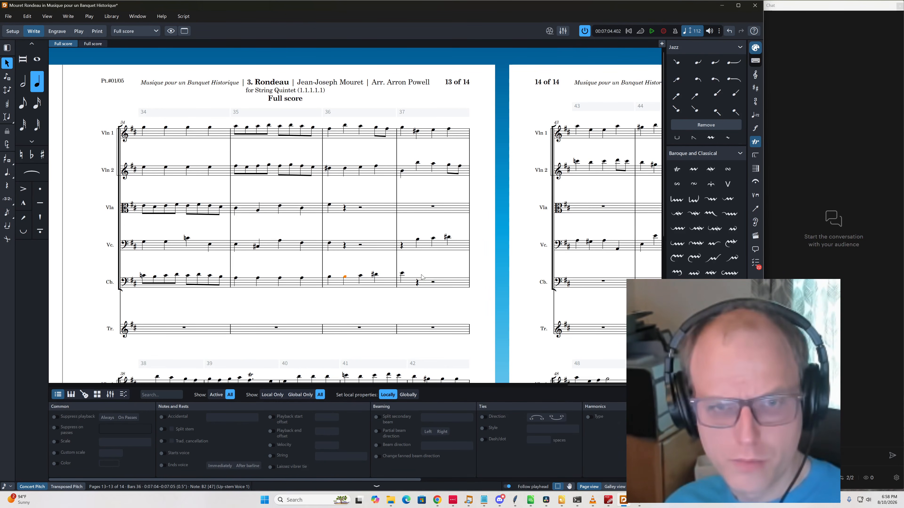
{"action": "left_click", "coordinate": [401, 276], "text": "shift"}
{"action": "key", "text": "alt+shift+n"}
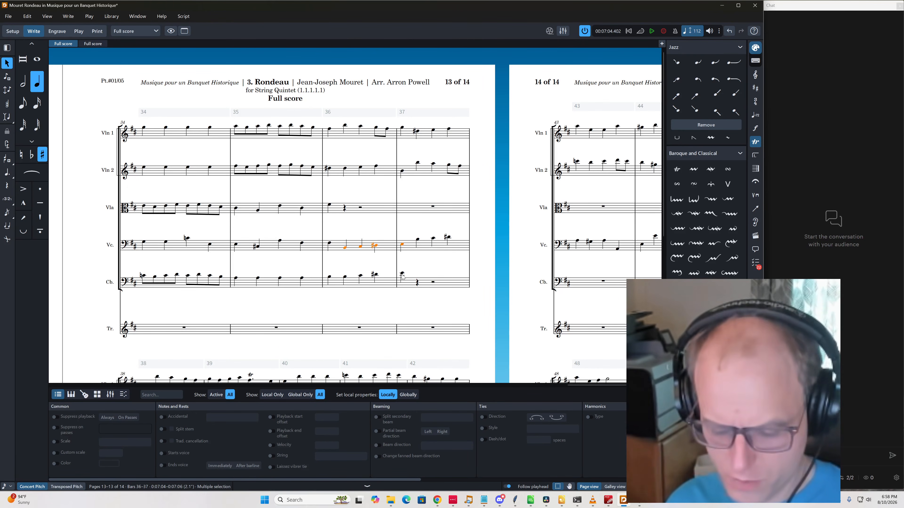
Set the cello notes from beat 2 of bar 36 through beat 1 of bar 37 to B3 and duplicate them onto the viola staff
{"action": "key", "text": "Return"}
{"action": "key", "text": "b"}
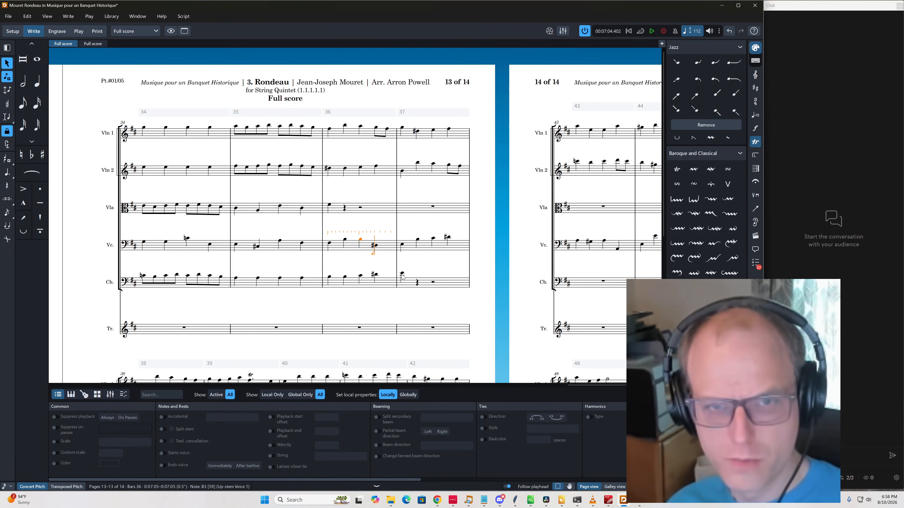
{"action": "key", "text": "Escape"}
{"action": "key", "text": "shift+Left"}
{"action": "key", "text": "shift+Left"}
{"action": "key", "text": "shift+Left"}
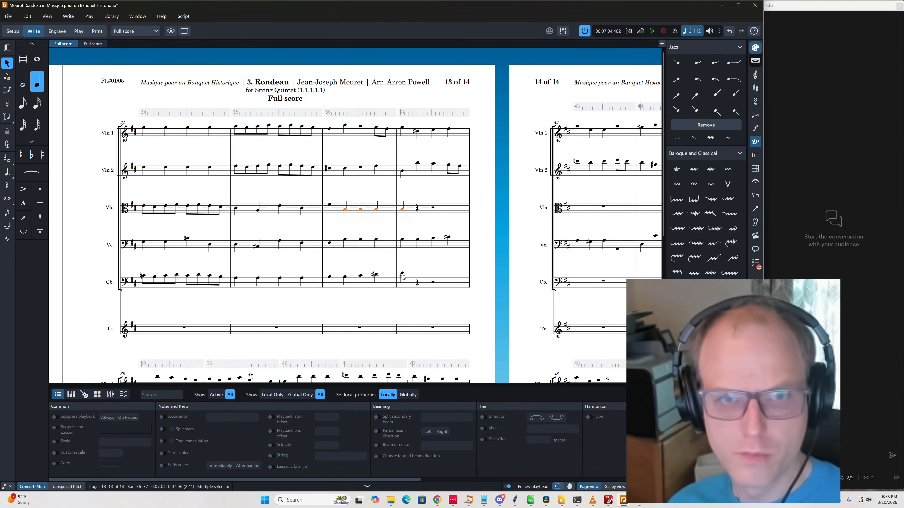
Raise the viola's copied notes from beat 2 of bar 36 through beat 1 of bar 37 to F♯4
{"action": "key", "text": "alt+Up"}
{"action": "key", "text": "alt+Up"}
{"action": "key", "text": "alt+Up"}
{"action": "key", "text": "alt+Up"}
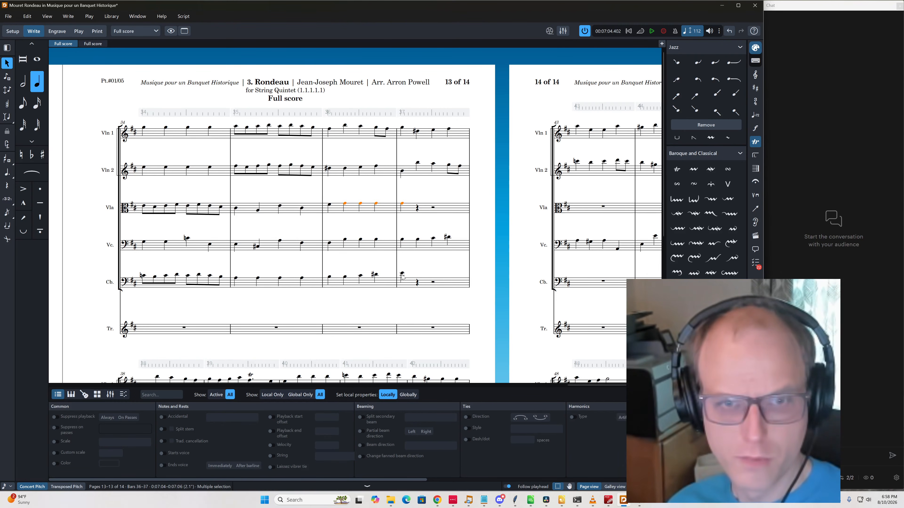
Lower the viola's last note in bar 36 to C♯4 and its first note in bar 37 to E4
{"action": "key", "text": "Left"}
{"action": "key", "text": "Right"}
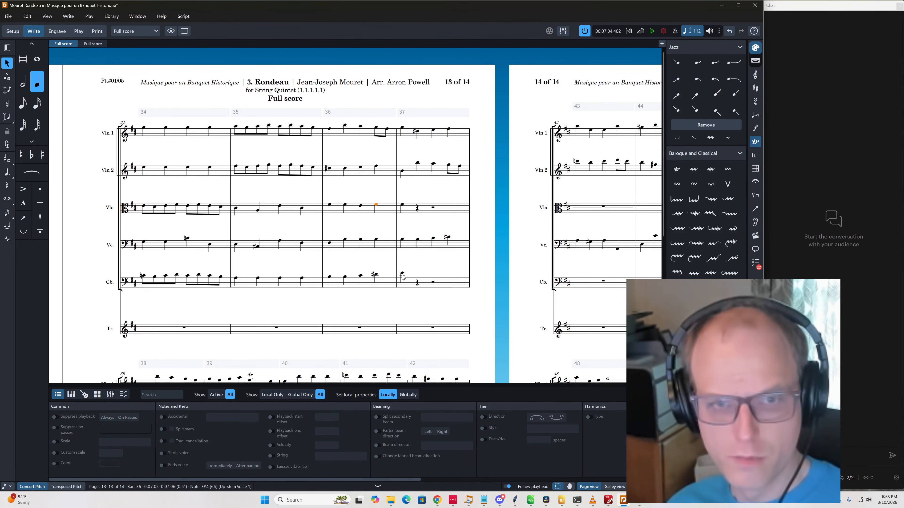
{"action": "key", "text": "alt+Down"}
{"action": "key", "text": "alt+Down"}
{"action": "key", "text": "alt+Down"}
{"action": "key", "text": "alt+Down"}
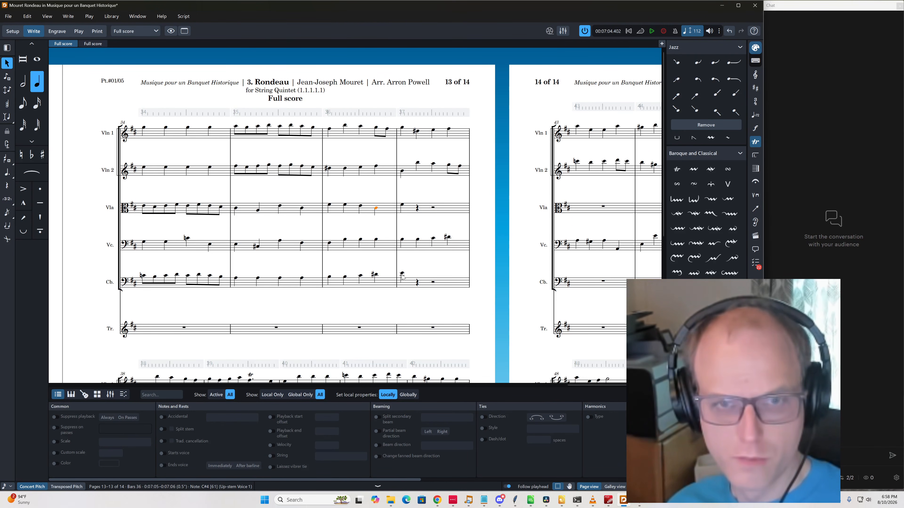
{"action": "key", "text": "Right"}
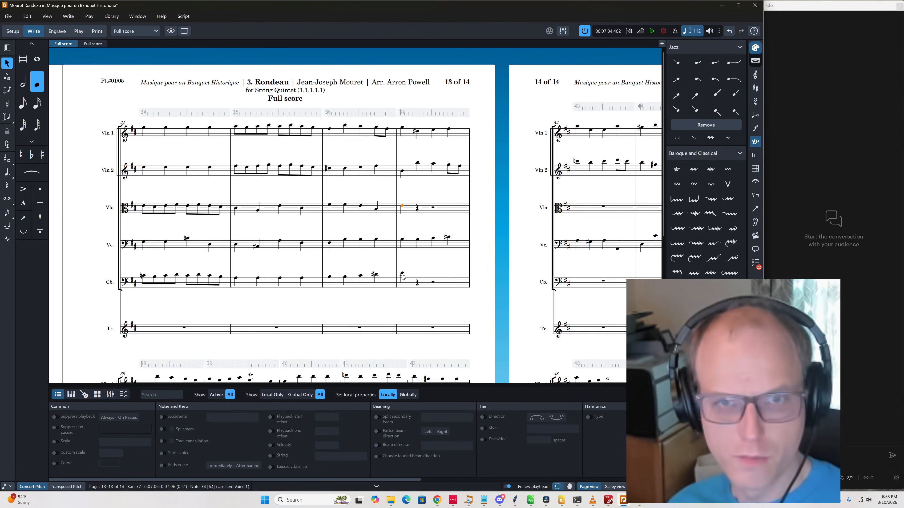
Play back bar 36 twice from its first beat to check the new viola and cello notes
{"action": "key", "text": "ctrl+Left"}
{"action": "key", "text": "space"}
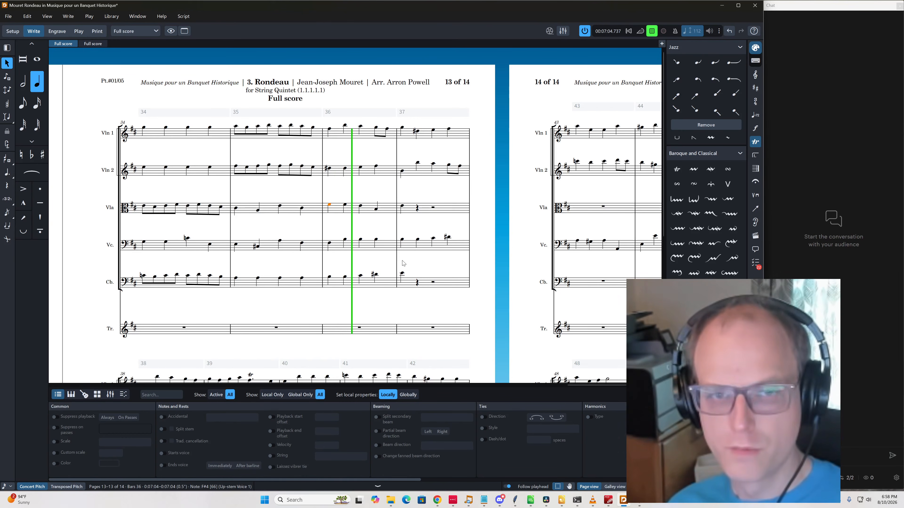
{"action": "key", "text": "space"}
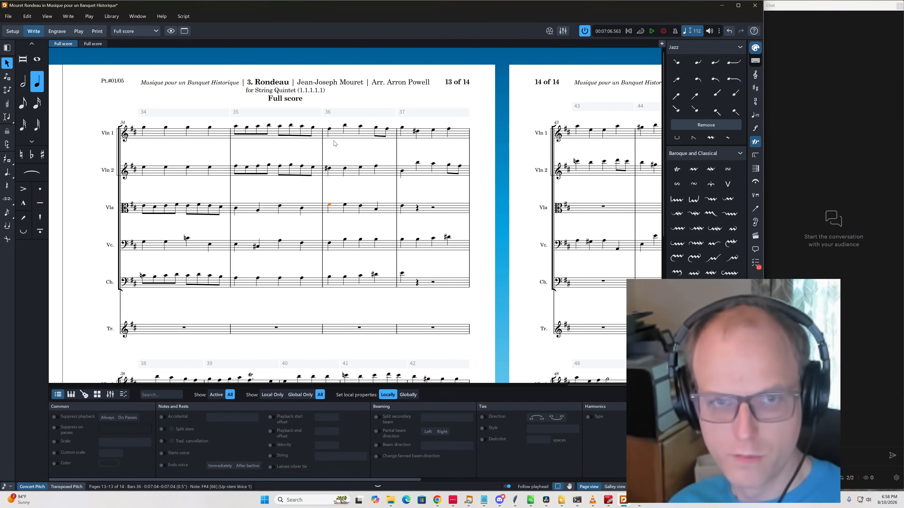
{"action": "left_click", "coordinate": [328, 129]}
{"action": "key", "text": "space"}
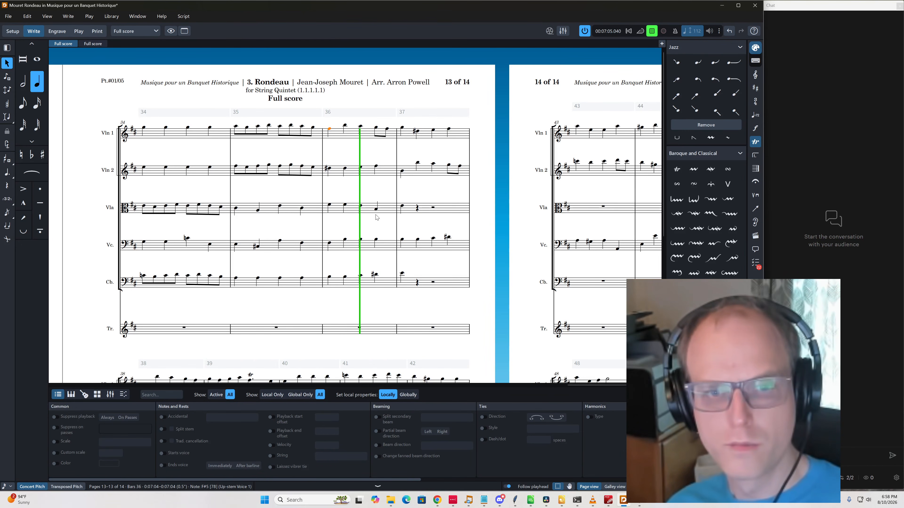
{"action": "key", "text": "space"}
Step through the cello notes of bar 36 and play back from its first beat to the start of bar 38
{"action": "left_click", "coordinate": [361, 241]}
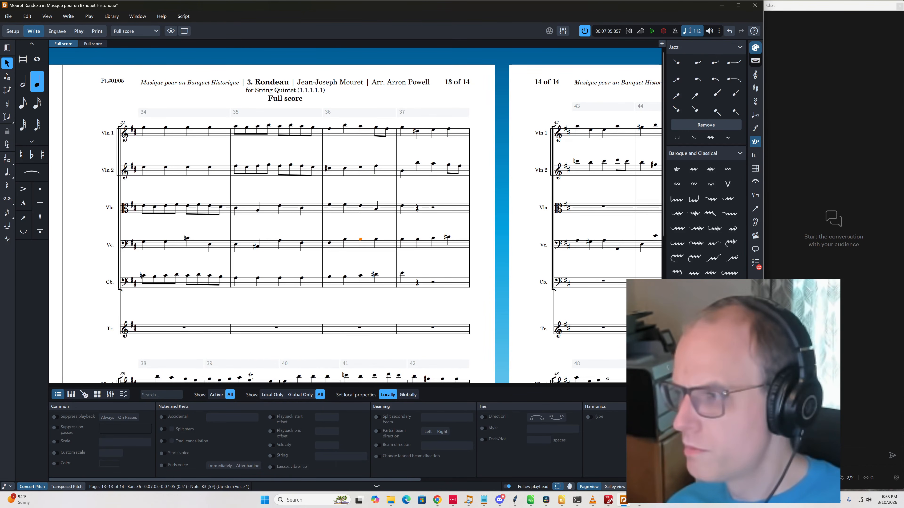
{"action": "key", "text": "alt+Tab"}
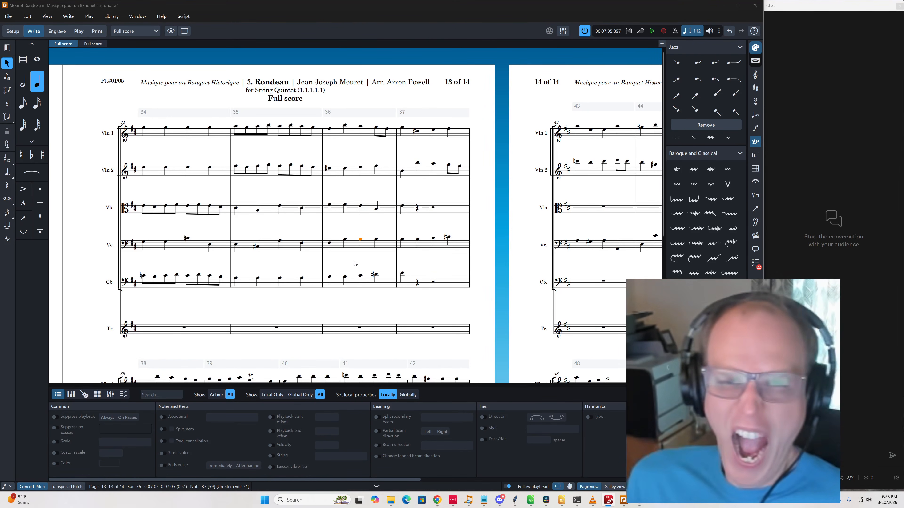
{"action": "left_click", "coordinate": [361, 243]}
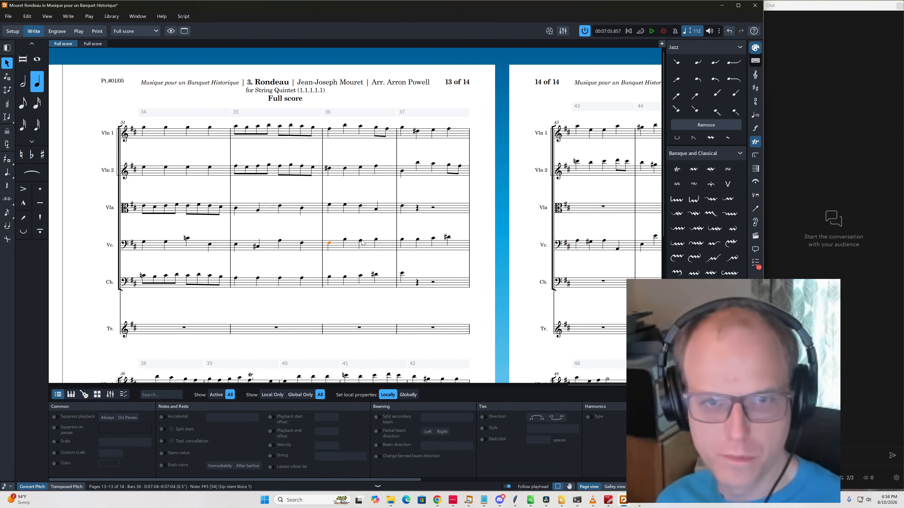
{"action": "left_click", "coordinate": [361, 243]}
{"action": "key", "text": "Right"}
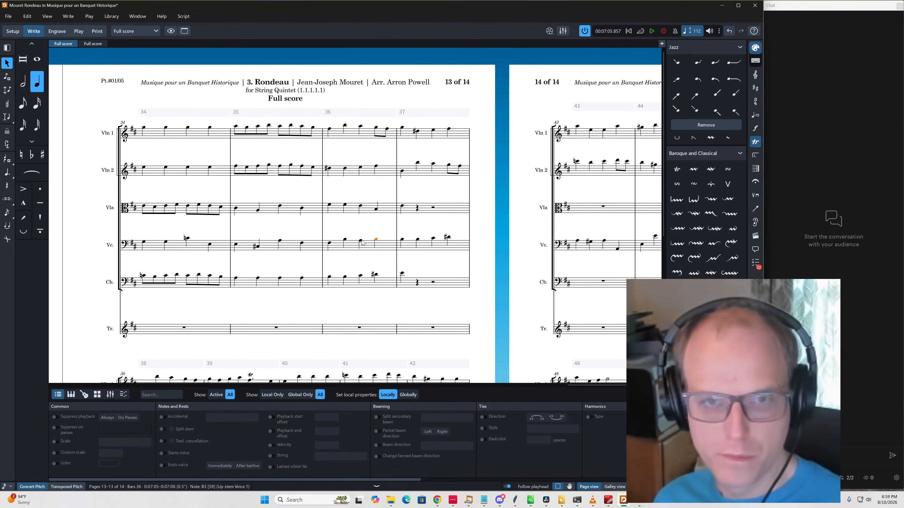
{"action": "key", "text": "Left"}
{"action": "key", "text": "Left"}
{"action": "key", "text": "Left"}
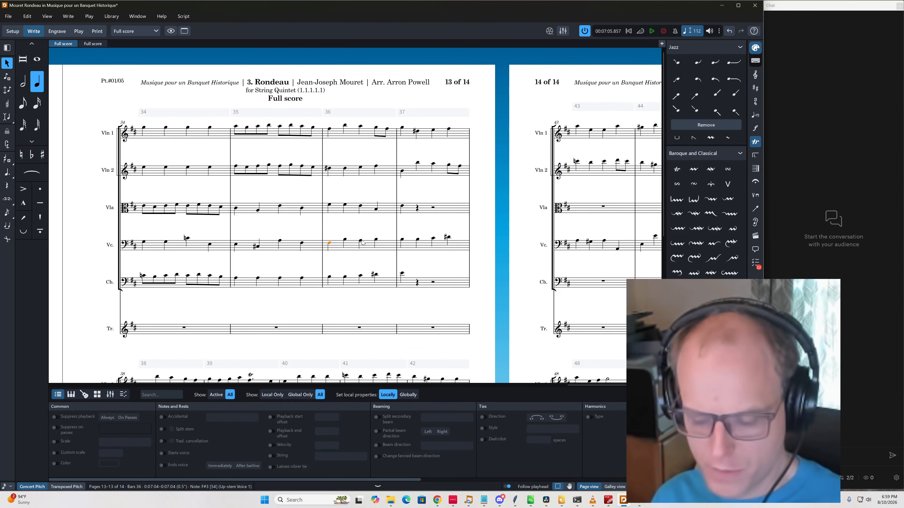
{"action": "key", "text": "p"}
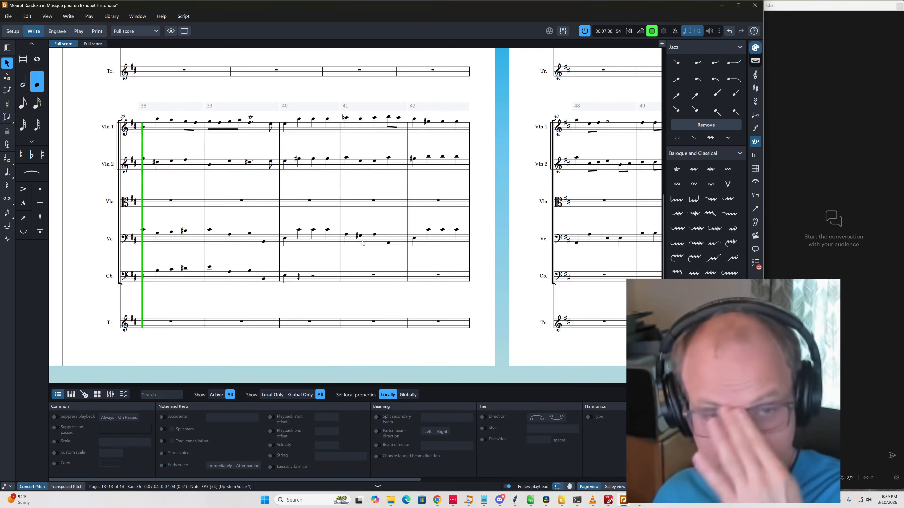
{"action": "key", "text": "space"}
Duplicate the viola and cello notes from beat 2 of bar 36 through beat 1 of bar 37 to beat 2 of bar 38
{"action": "scroll", "coordinate": [351, 251], "scroll_direction": "up", "scroll_amount": 11}
{"action": "scroll", "coordinate": [413, 245], "scroll_direction": "down", "scroll_amount": 5}
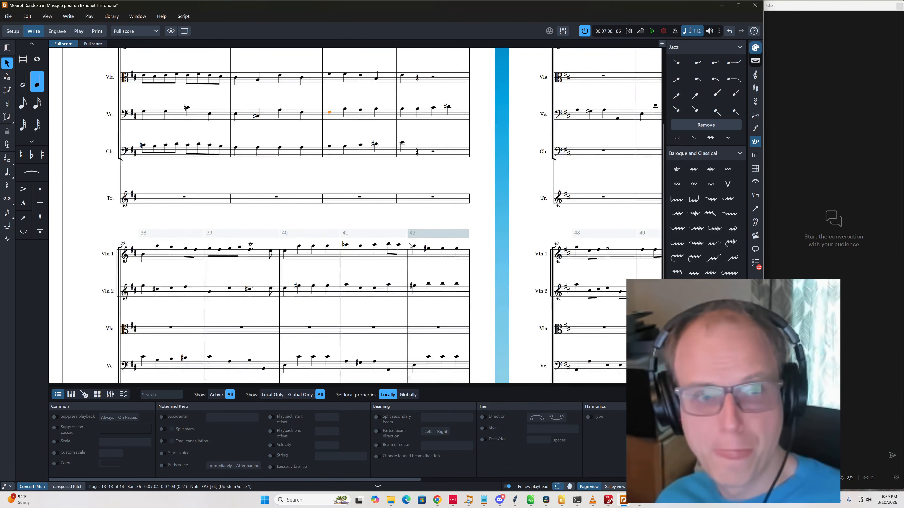
{"action": "scroll", "coordinate": [141, 208], "scroll_direction": "down", "scroll_amount": 3}
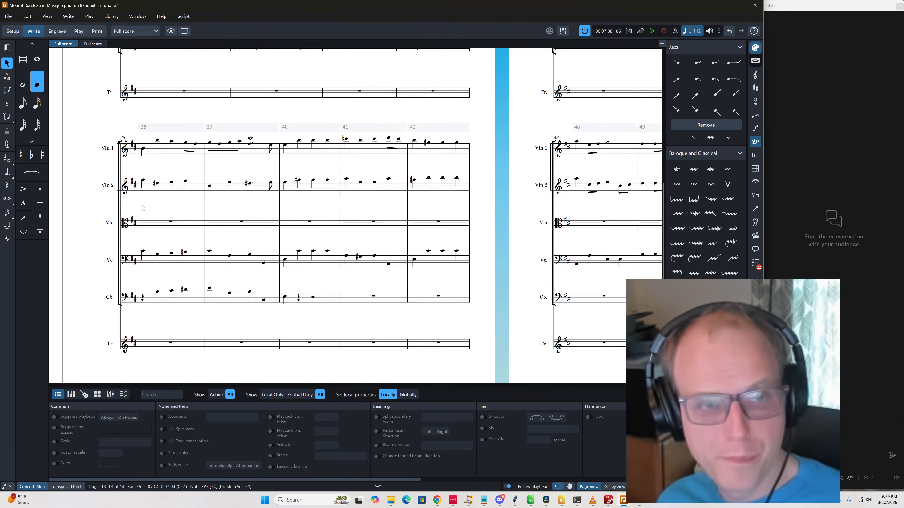
{"action": "left_click", "coordinate": [158, 255]}
{"action": "scroll", "coordinate": [210, 256], "scroll_direction": "up", "scroll_amount": 3}
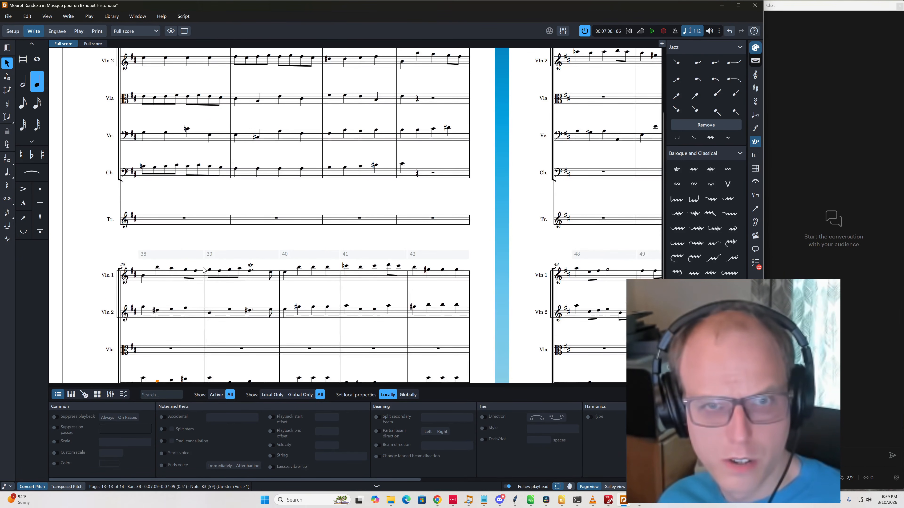
{"action": "left_click", "coordinate": [345, 96]}
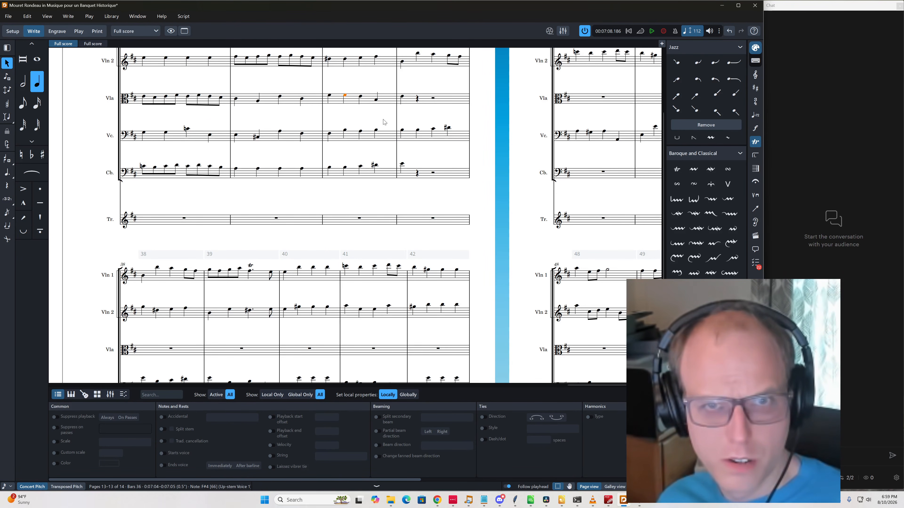
{"action": "left_click", "coordinate": [402, 134], "text": "shift"}
{"action": "scroll", "coordinate": [159, 278], "scroll_direction": "down", "scroll_amount": 2}
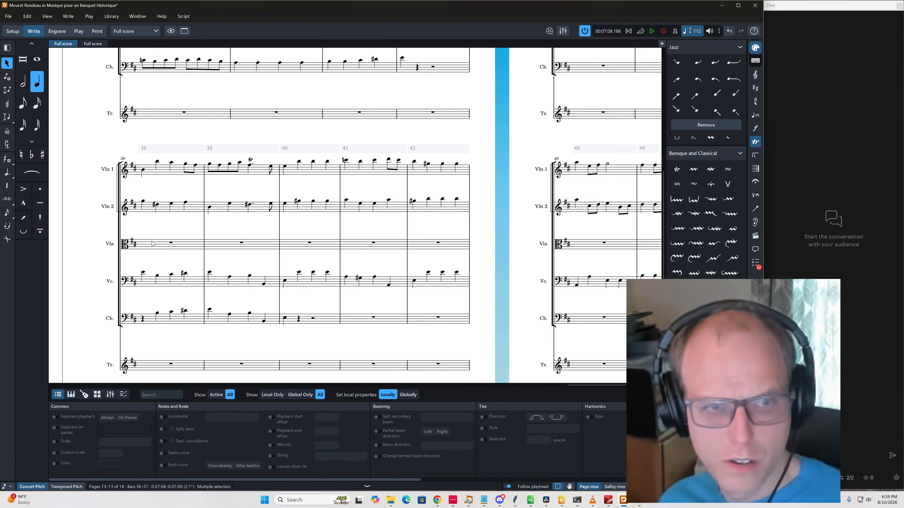
{"action": "left_click", "coordinate": [157, 245], "text": "alt"}
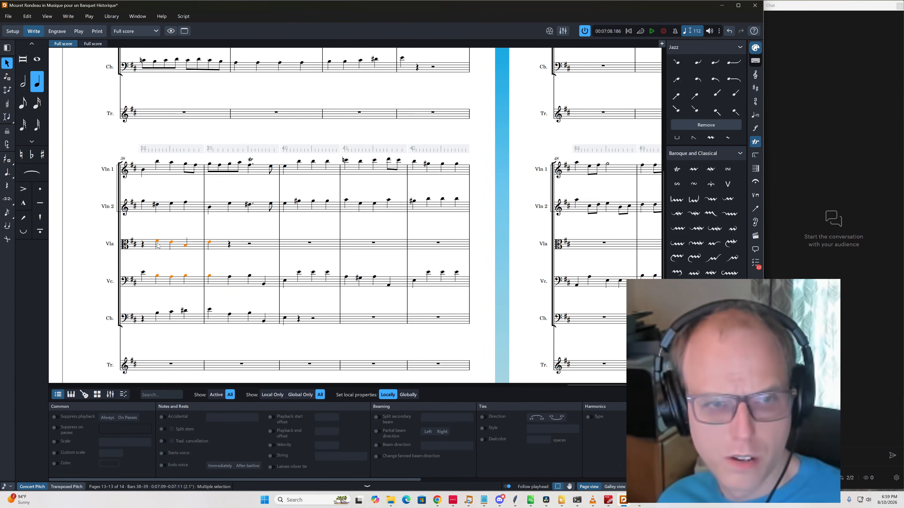
Play back the passage from the start of bar 38 through bar 39
{"action": "left_click", "coordinate": [143, 246]}
{"action": "key", "text": "space"}
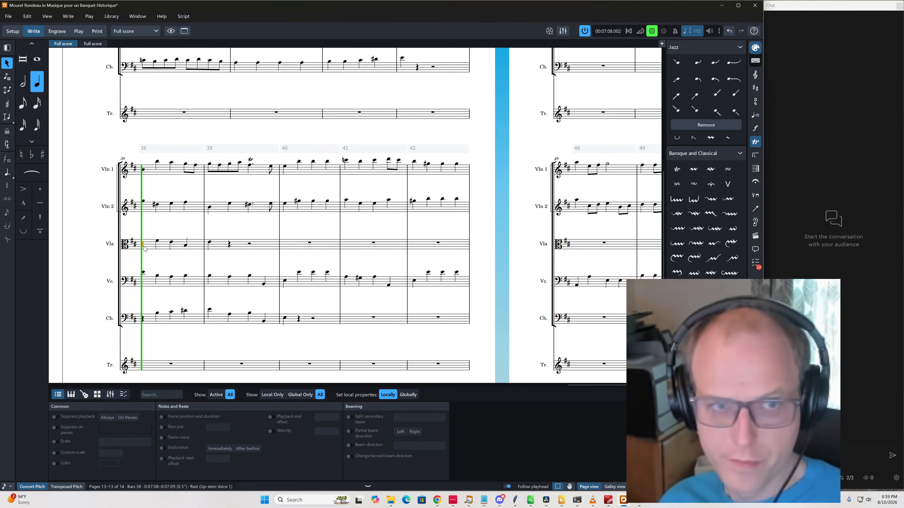
{"action": "scroll", "coordinate": [375, 284], "scroll_direction": "up", "scroll_amount": 4}
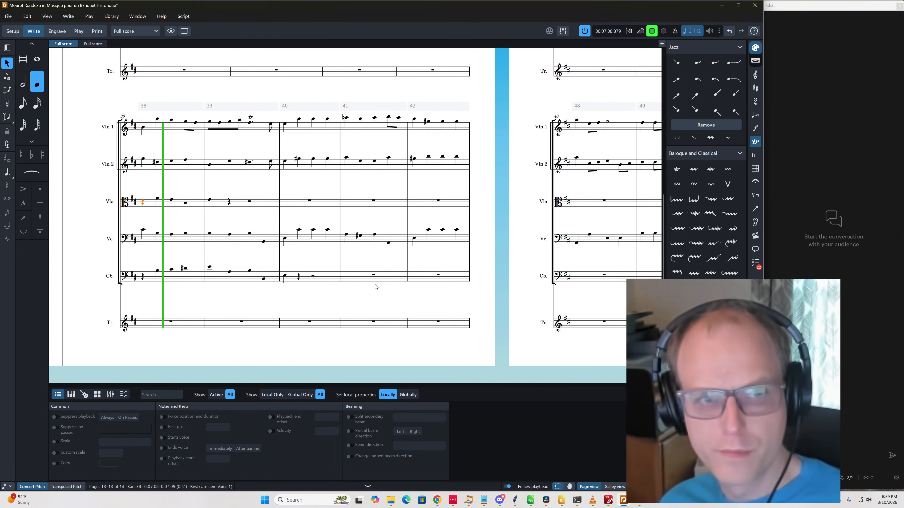
{"action": "key", "text": "space"}
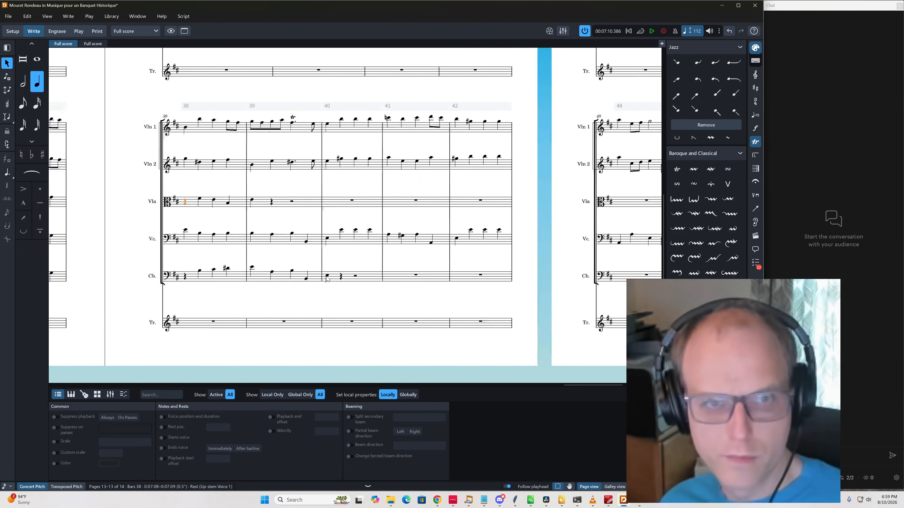
Add an mf dynamic to all five string parts at beat 2 of bar 36
{"action": "scroll", "coordinate": [328, 277], "scroll_direction": "up", "scroll_amount": 7}
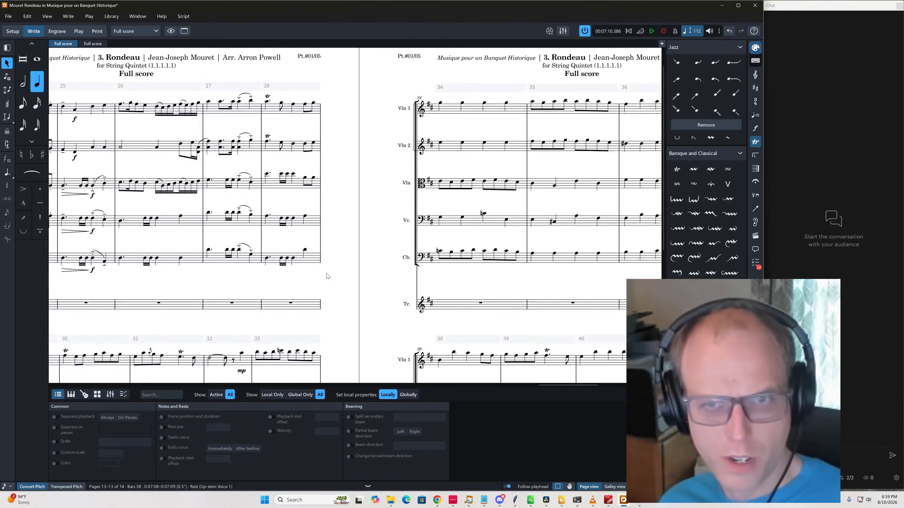
{"action": "scroll", "coordinate": [328, 276], "scroll_direction": "right", "scroll_amount": 4}
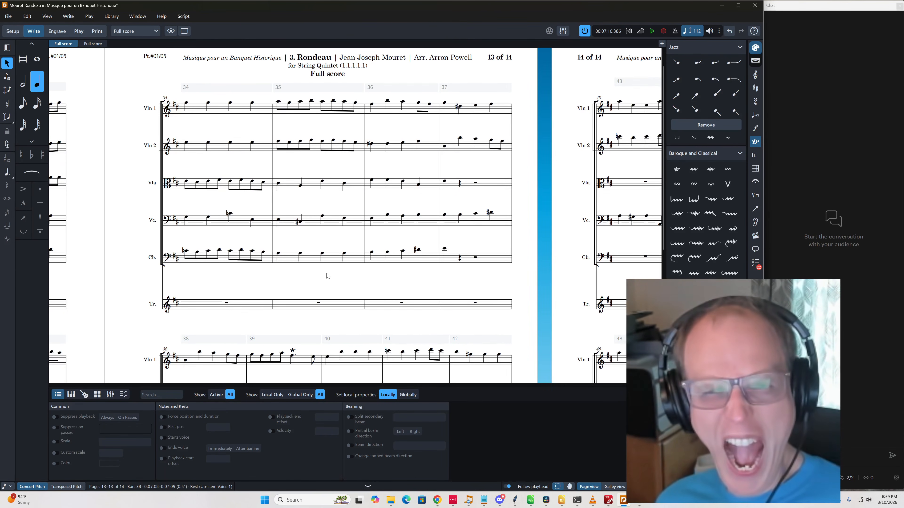
{"action": "scroll", "coordinate": [270, 155], "scroll_direction": "down", "scroll_amount": 5}
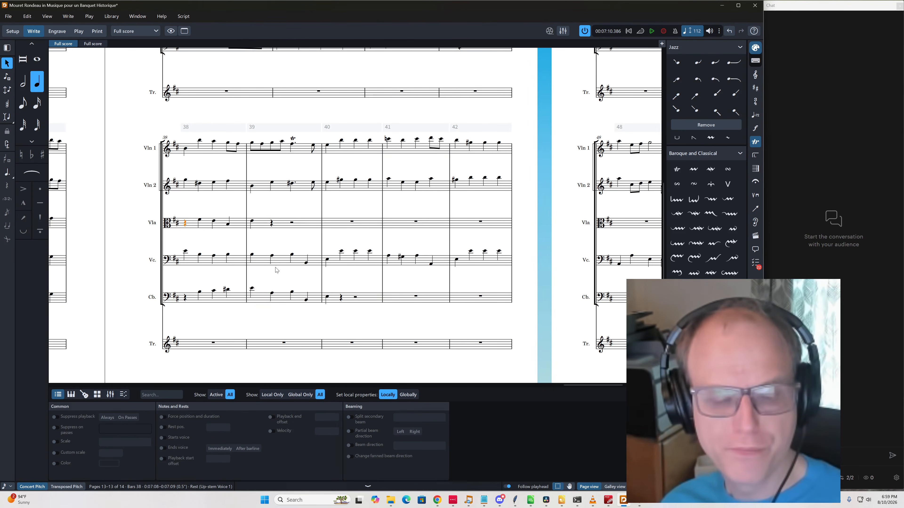
{"action": "scroll", "coordinate": [277, 270], "scroll_direction": "left", "scroll_amount": 5}
{"action": "scroll", "coordinate": [391, 272], "scroll_direction": "up", "scroll_amount": 6}
{"action": "scroll", "coordinate": [504, 275], "scroll_direction": "right", "scroll_amount": 5}
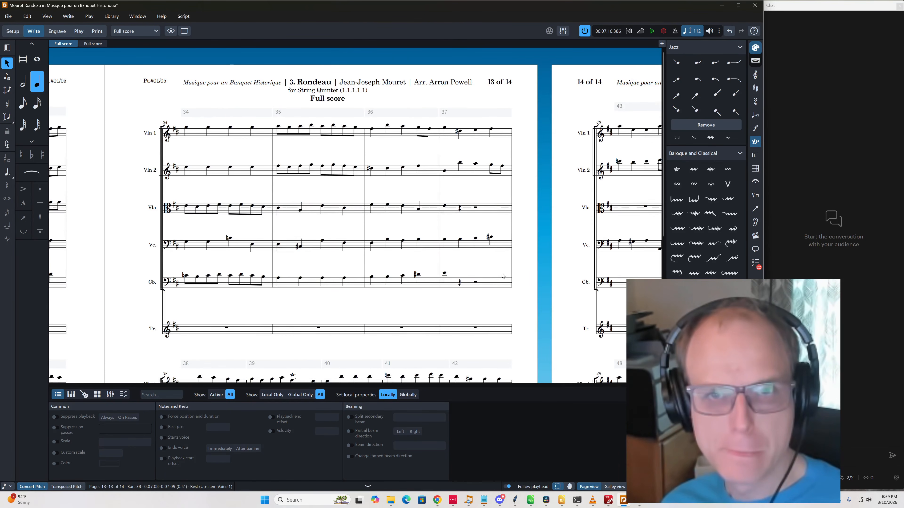
{"action": "left_click", "coordinate": [387, 126]}
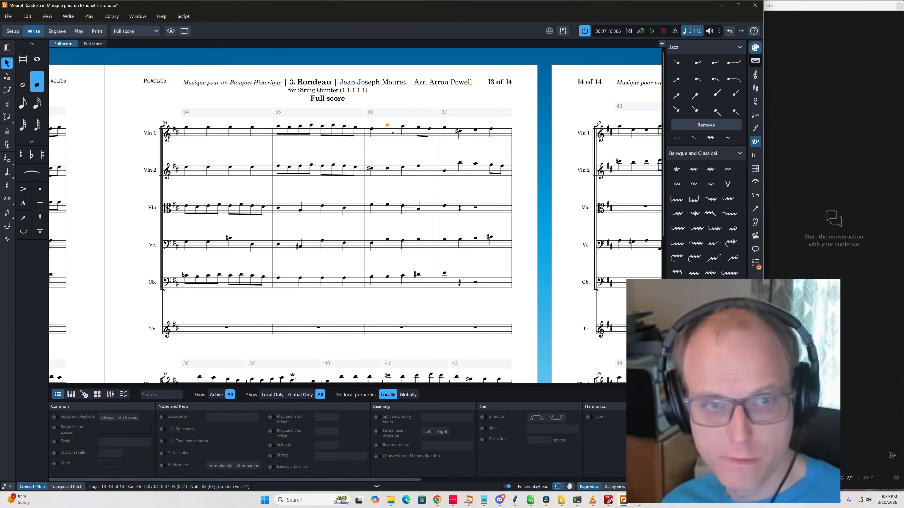
{"action": "left_click", "coordinate": [388, 278], "text": "shift"}
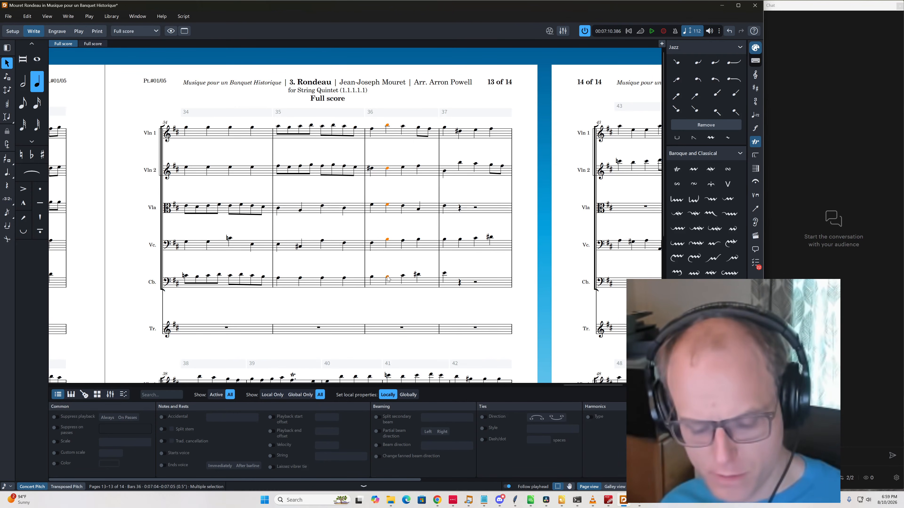
{"action": "key", "text": "shift+d"}
{"action": "type", "text": "mf"}
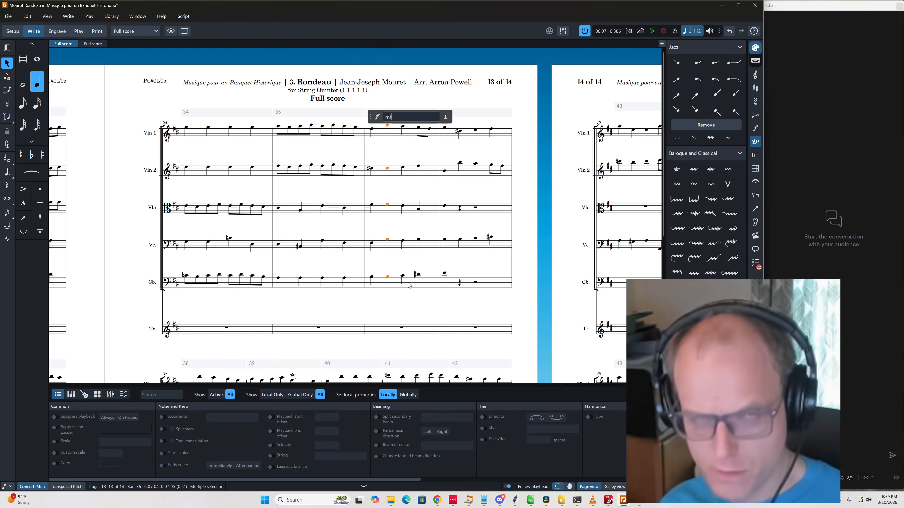
{"action": "key", "text": "Return"}
Add a p dynamic at beat 2 of bar 37 from violin 1 through cello
{"action": "left_click", "coordinate": [458, 132]}
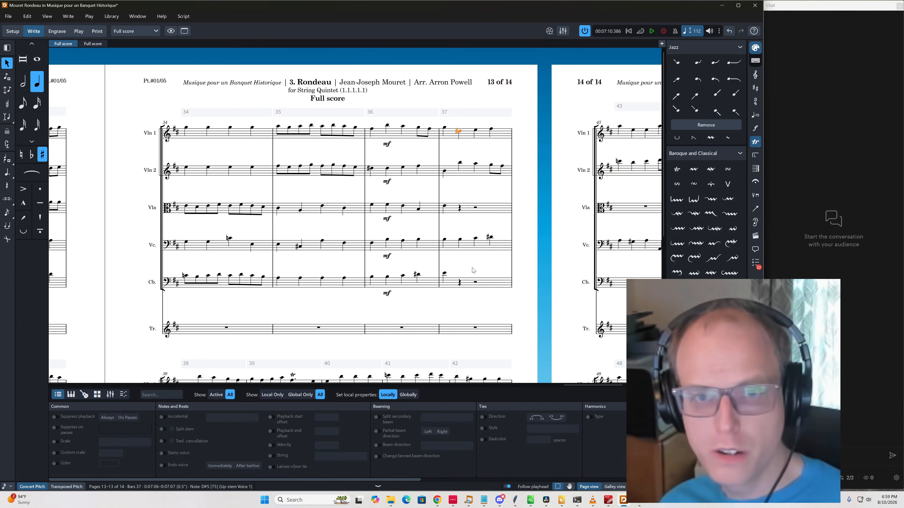
{"action": "left_click", "coordinate": [459, 243], "text": "shift"}
{"action": "key", "text": "shift+d"}
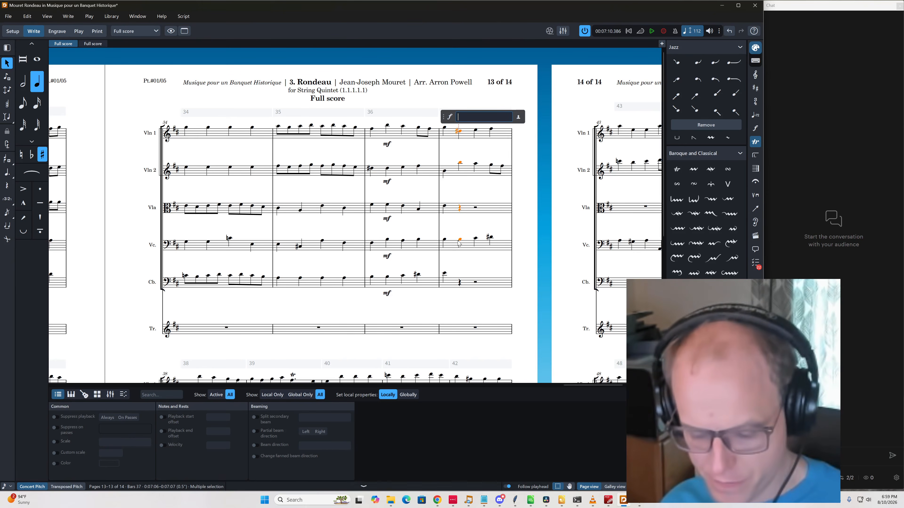
{"action": "type", "text": "p"}
{"action": "key", "text": "Return"}
Add an mf dynamic to all five string parts at beat 2 of bar 38
{"action": "scroll", "coordinate": [279, 307], "scroll_direction": "down", "scroll_amount": 5}
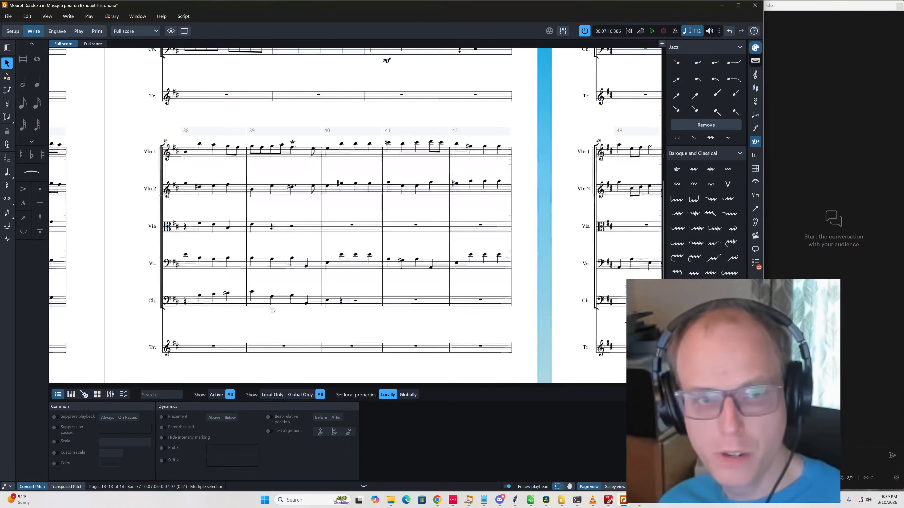
{"action": "left_click", "coordinate": [200, 147]}
{"action": "left_click", "coordinate": [200, 297], "text": "shift"}
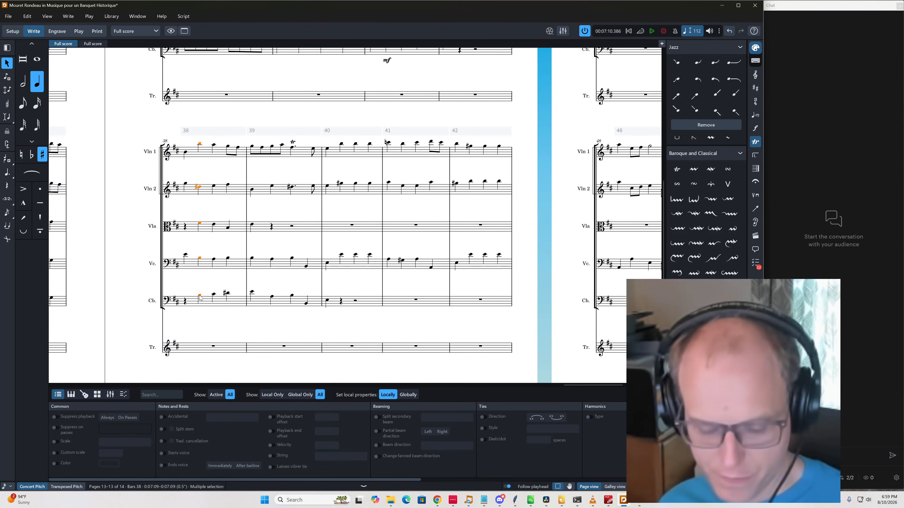
{"action": "key", "text": "shift+d"}
{"action": "type", "text": "mf"}
{"action": "key", "text": "Return"}
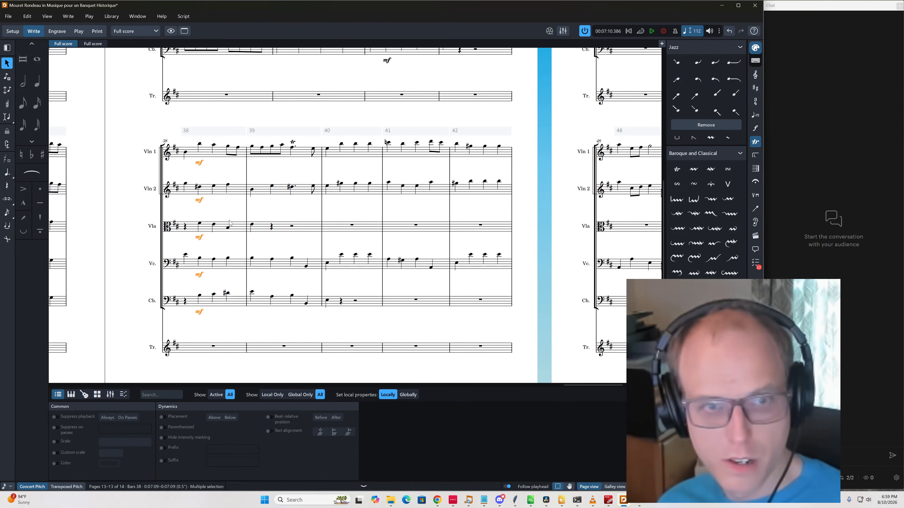
Play back the passage from the first violin 1 note of bar 38 into bar 39
{"action": "left_click", "coordinate": [185, 153]}
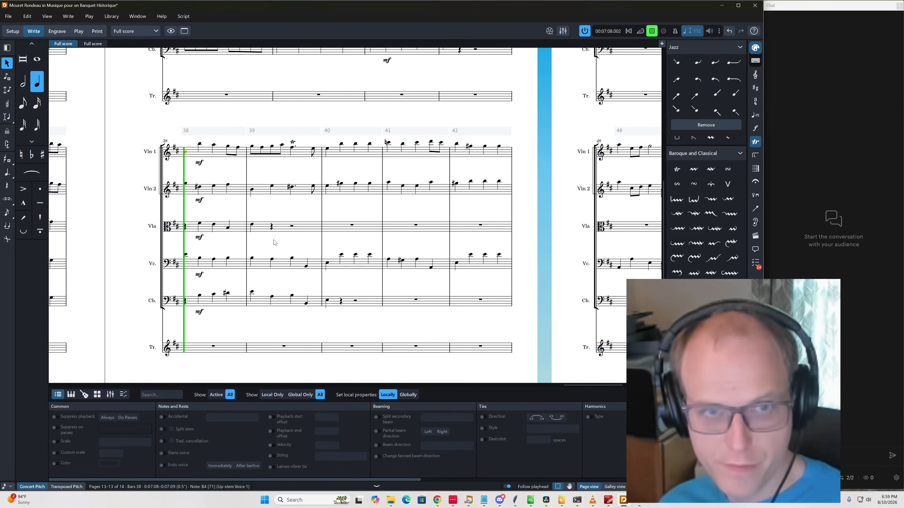
{"action": "key", "text": "space"}
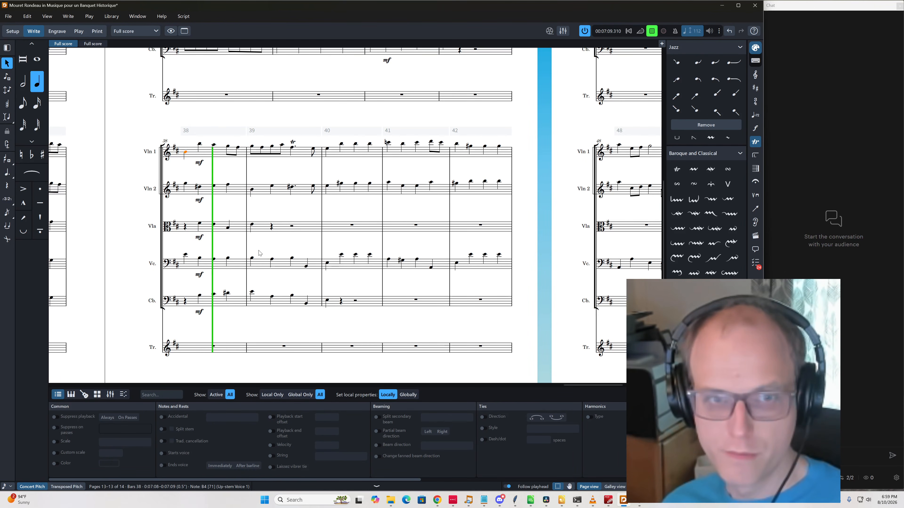
{"action": "key", "text": "space"}
Try lowering the viola note on beat 1 of bar 39 to G3, and undo the change
{"action": "left_click", "coordinate": [251, 225]}
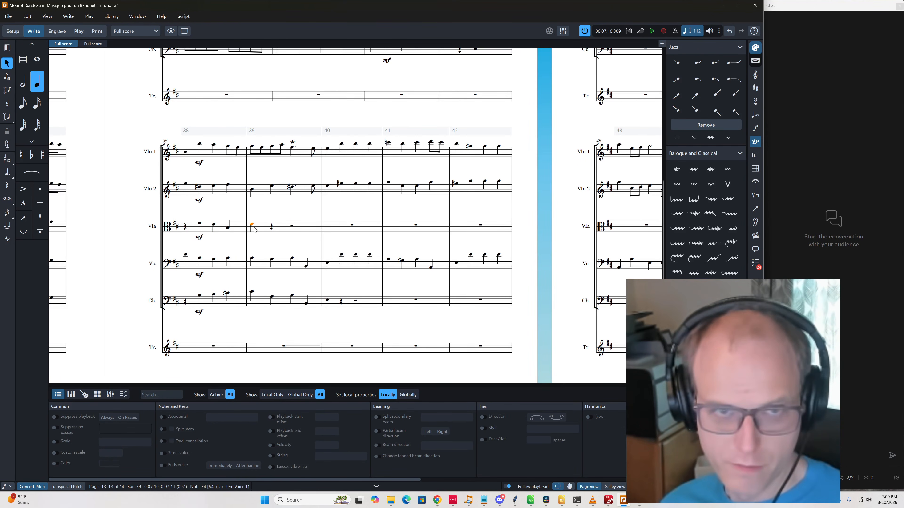
{"action": "key", "text": "alt+Down"}
{"action": "key", "text": "alt+Down"}
{"action": "key", "text": "alt+Down"}
{"action": "key", "text": "alt+Down"}
{"action": "key", "text": "alt+Down"}
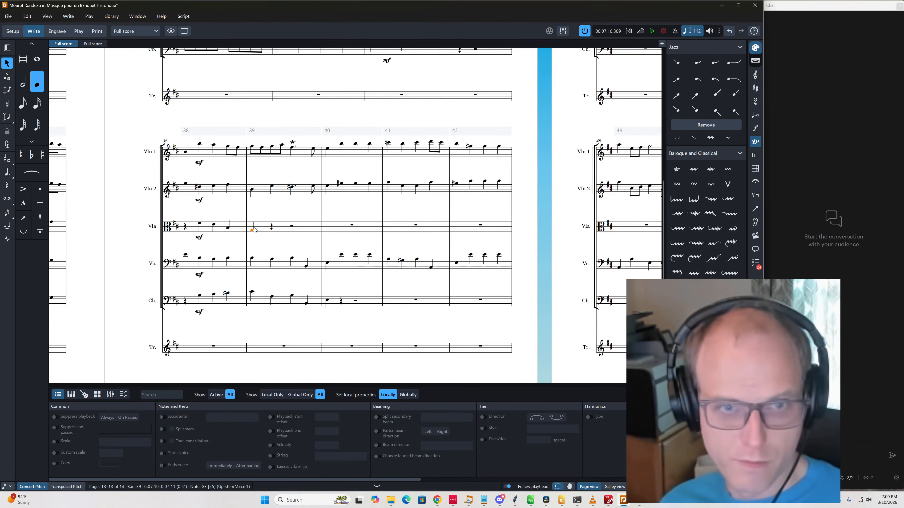
{"action": "key", "text": "ctrl+Down"}
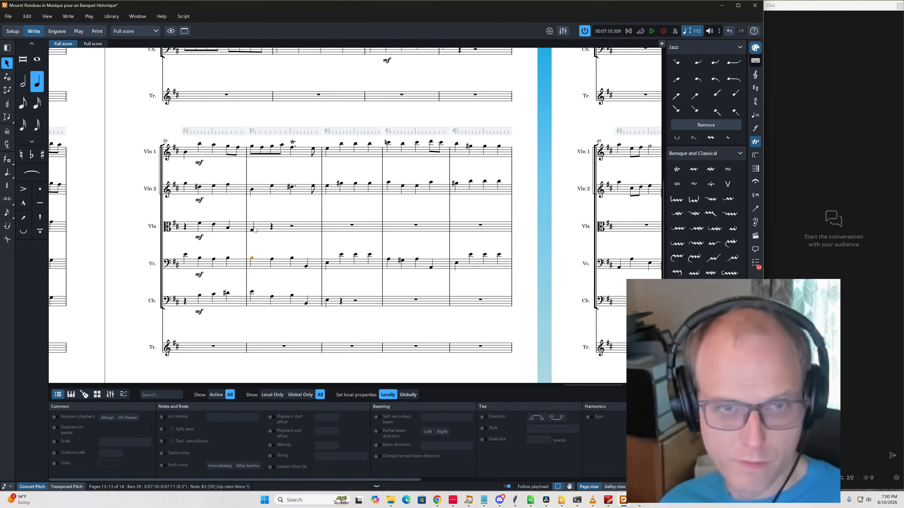
{"action": "key", "text": "ctrl+z"}
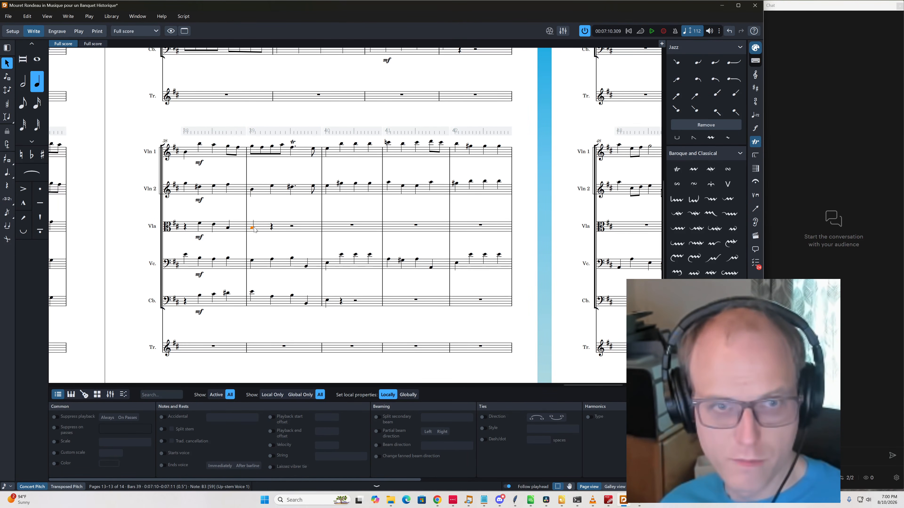
Change the cello notes on beats 1 and 2 of bar 39 to G3 and E3, playing back the start of the bar
{"action": "key", "text": "ctrl+Down"}
{"action": "key", "text": "space"}
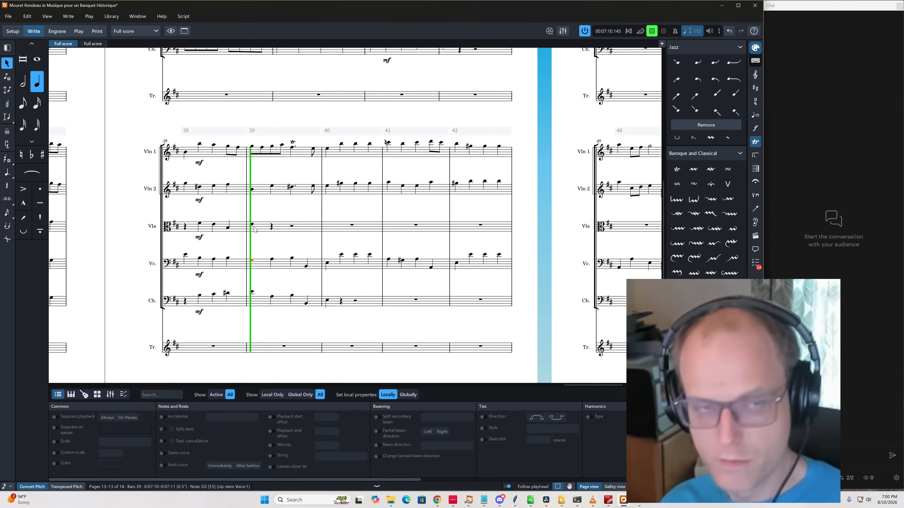
{"action": "key", "text": "space"}
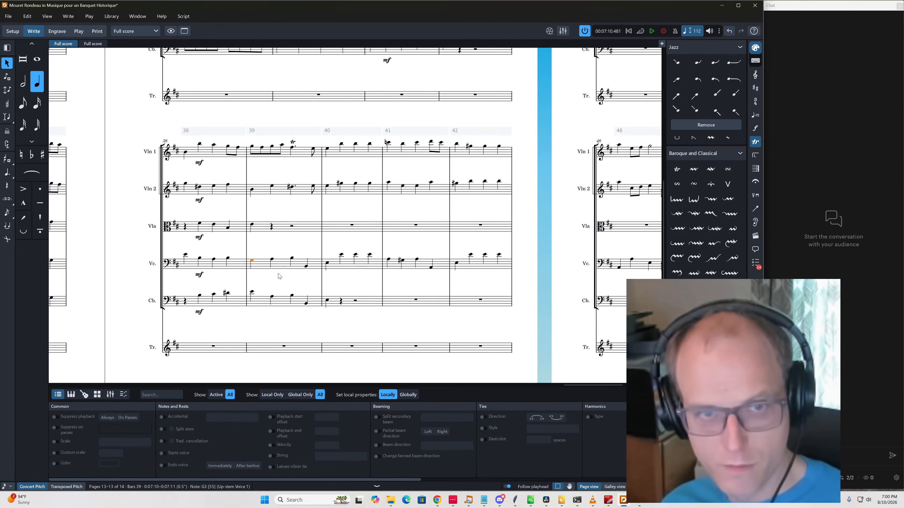
{"action": "left_click", "coordinate": [272, 260]}
{"action": "key", "text": "e"}
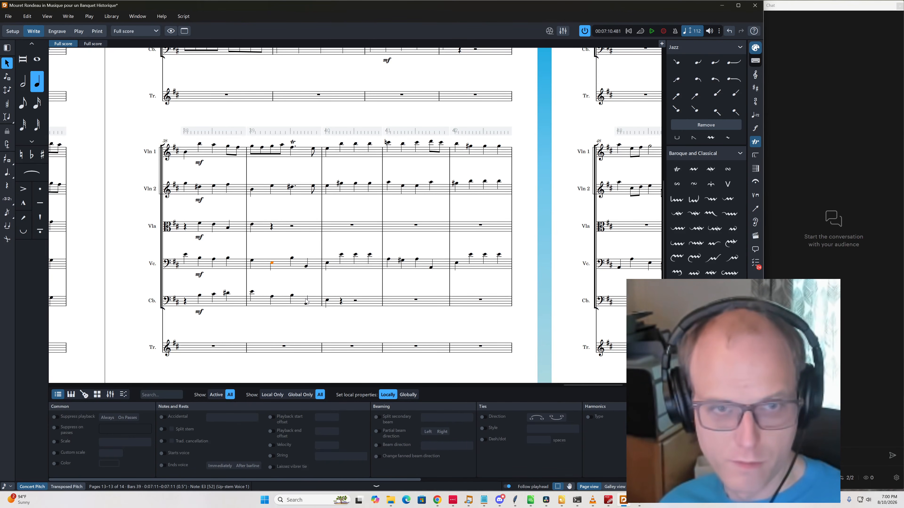
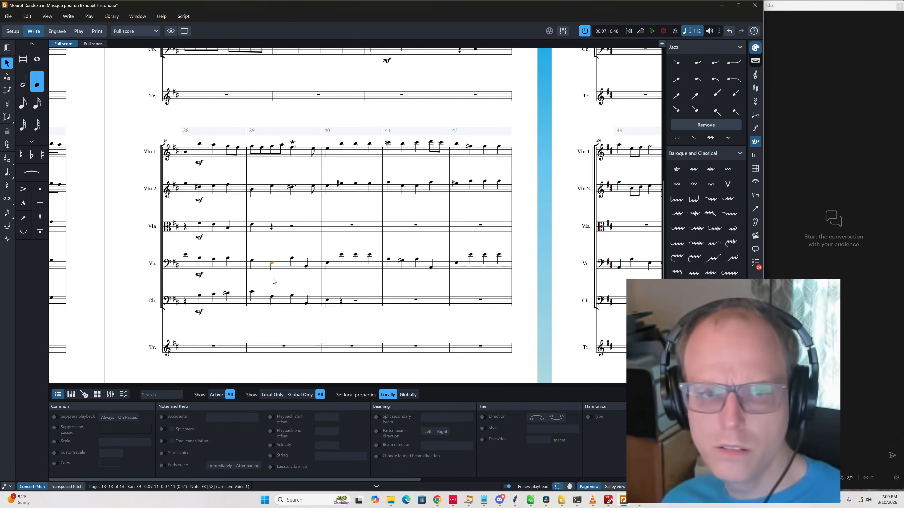
Check the bass and cello notes on beat 2 of bar 39, add a viola C♯4 quarter note there, and play back the bar
{"action": "left_click", "coordinate": [271, 300]}
{"action": "left_click", "coordinate": [271, 299]}
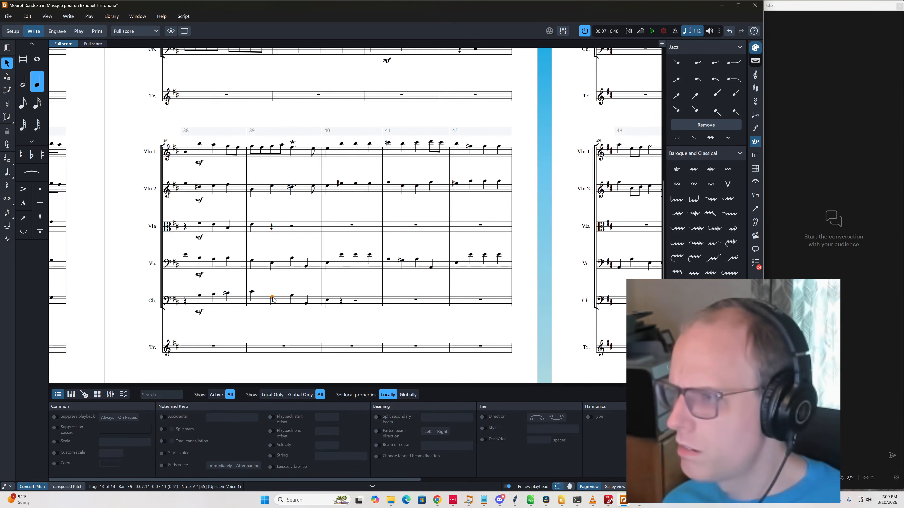
{"action": "left_click", "coordinate": [276, 266]}
{"action": "left_click", "coordinate": [271, 265]}
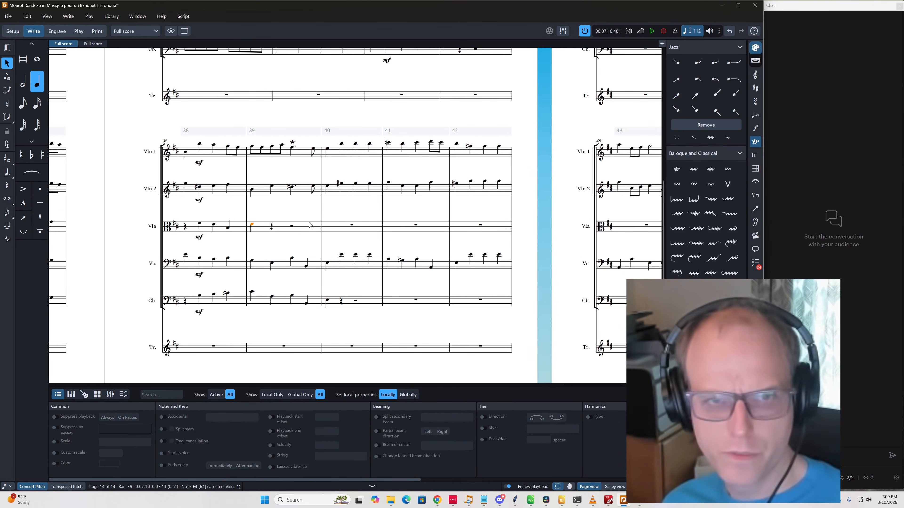
{"action": "key", "text": "ctrl+Up"}
{"action": "key", "text": "c"}
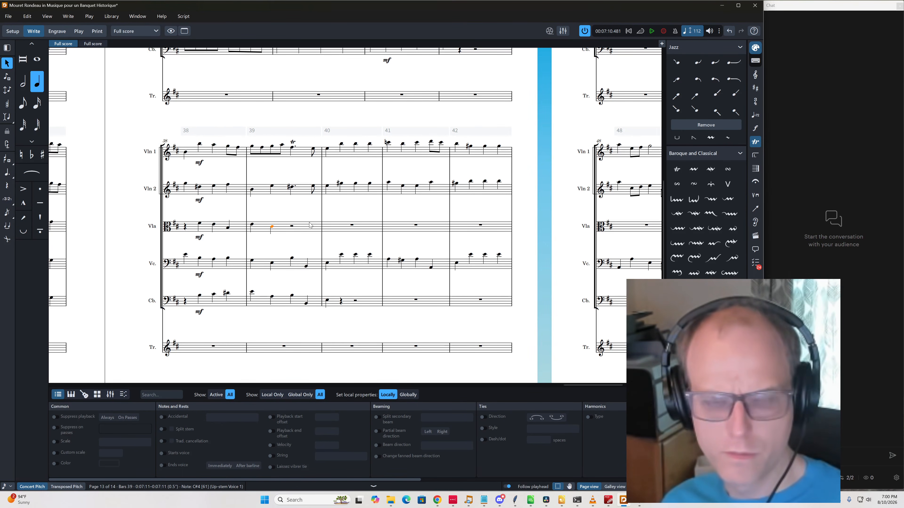
{"action": "key", "text": "Left"}
{"action": "key", "text": "p"}
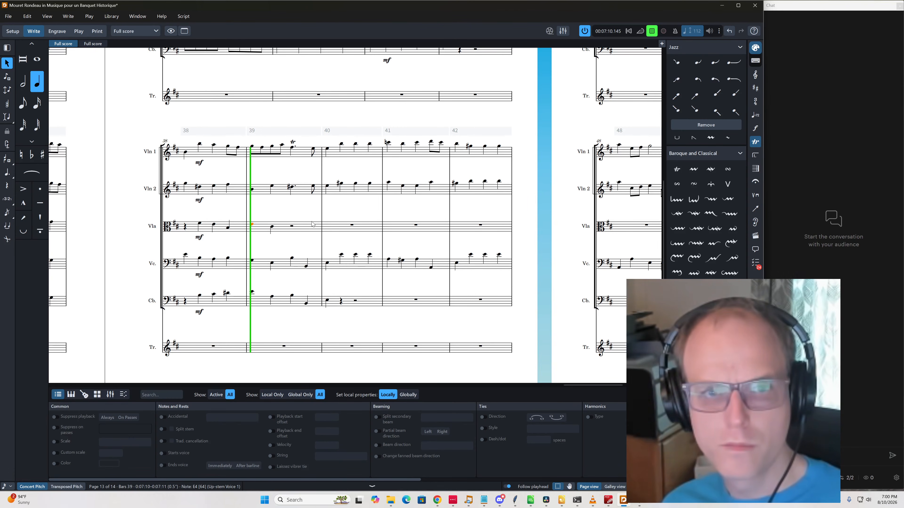
{"action": "key", "text": "space"}
Repeat the viola's beat 2 note of bar 39 onto beat 3 and change its pitch to D4
{"action": "left_click", "coordinate": [270, 228]}
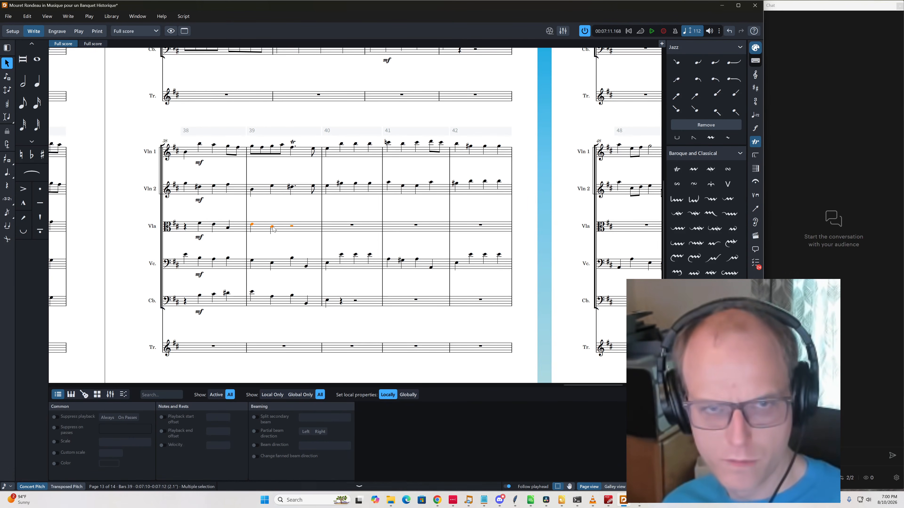
{"action": "left_click", "coordinate": [272, 227]}
{"action": "key", "text": "r"}
{"action": "key", "text": "alt+Down"}
{"action": "key", "text": "alt+Down"}
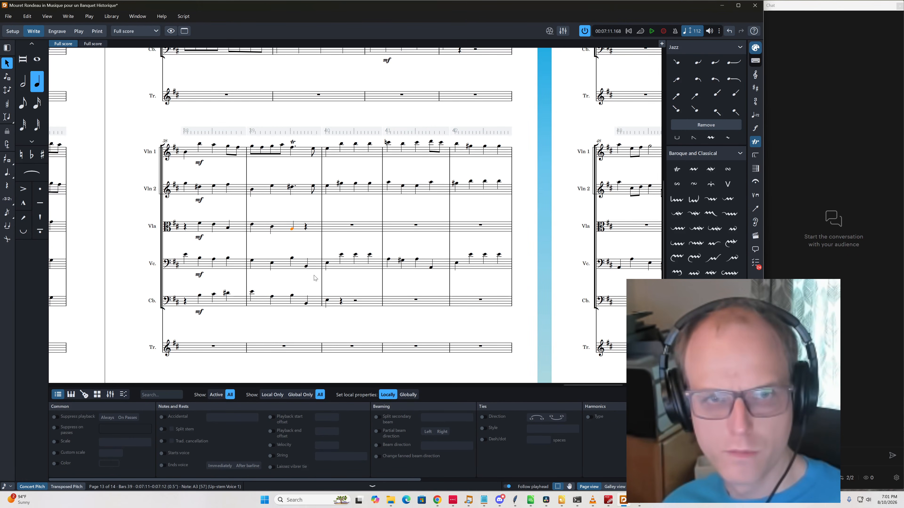
{"action": "key", "text": "alt+Down"}
{"action": "key", "text": "alt+Down"}
{"action": "key", "text": "ctrl+alt+Up"}
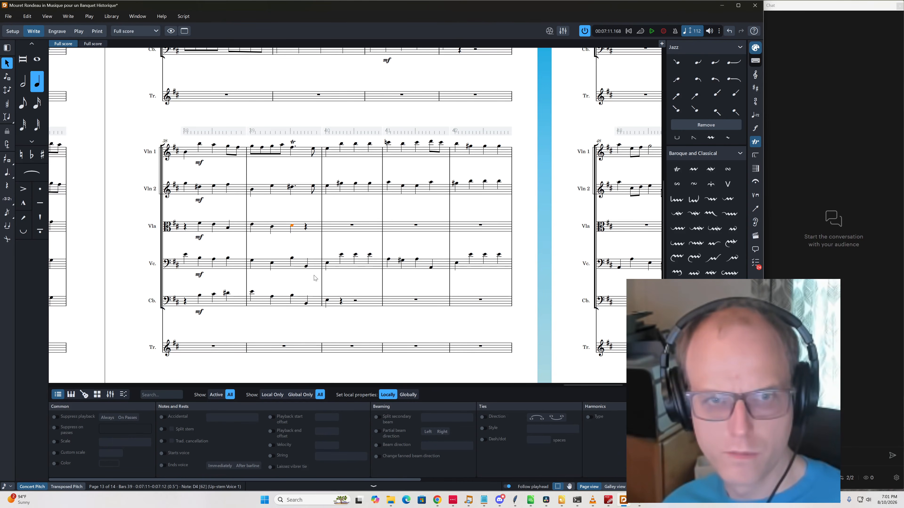
Play back bar 39 from the viola note on beat 1
{"action": "key", "text": "Left"}
{"action": "key", "text": "Left"}
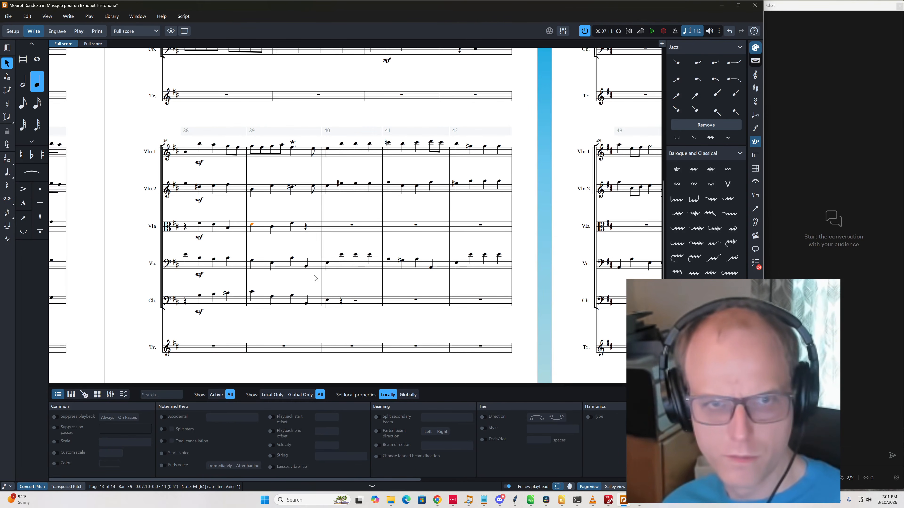
{"action": "key", "text": "space"}
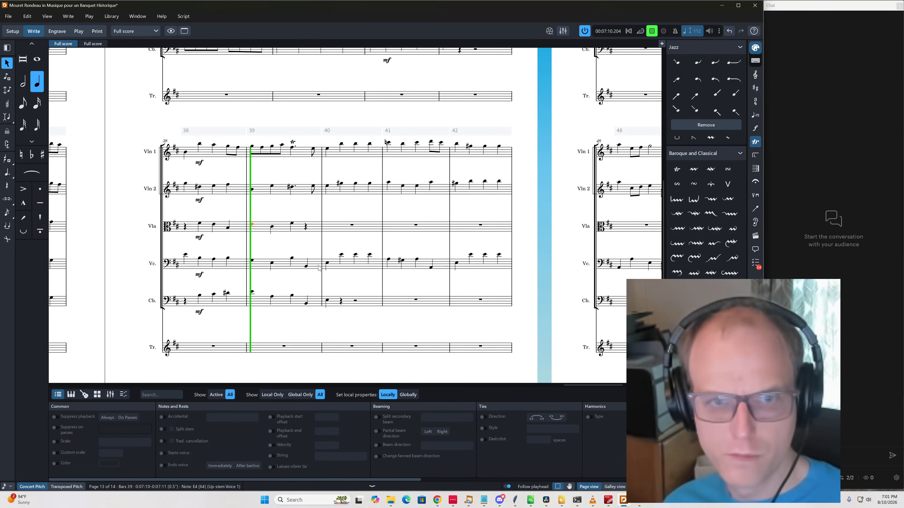
{"action": "key", "text": "space"}
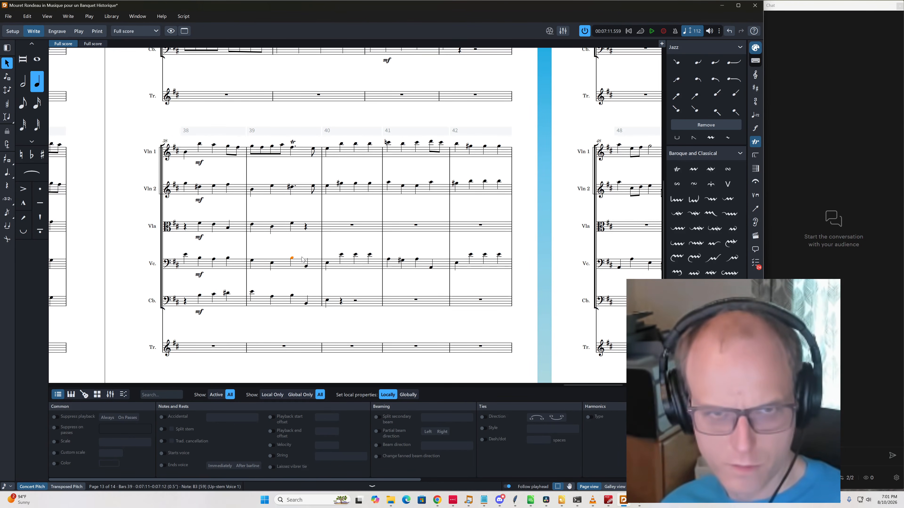
On beat 3 of bar 39, try F♯3 in the cello and B3 in the viola
{"action": "left_click", "coordinate": [292, 262]}
{"action": "key", "text": "alt+Up"}
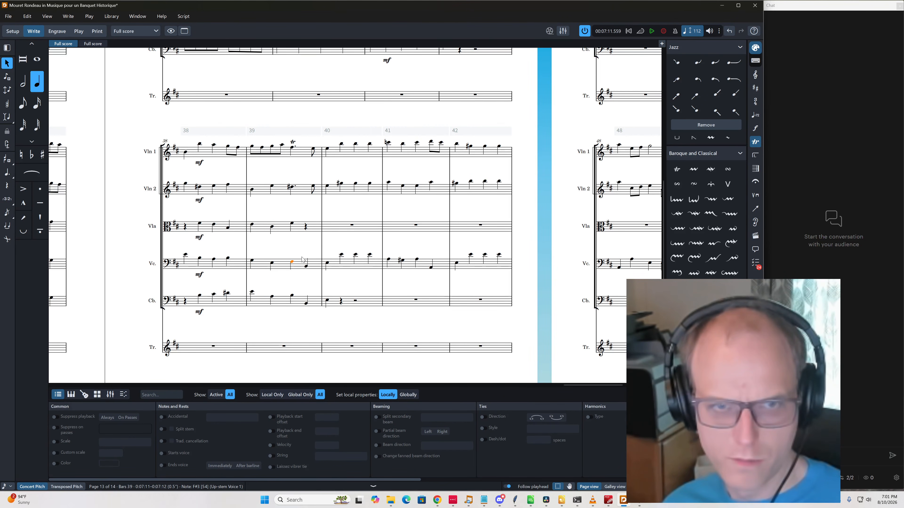
{"action": "key", "text": "alt+Down"}
{"action": "key", "text": "alt+Down"}
{"action": "key", "text": "alt+Down"}
{"action": "key", "text": "alt+Down"}
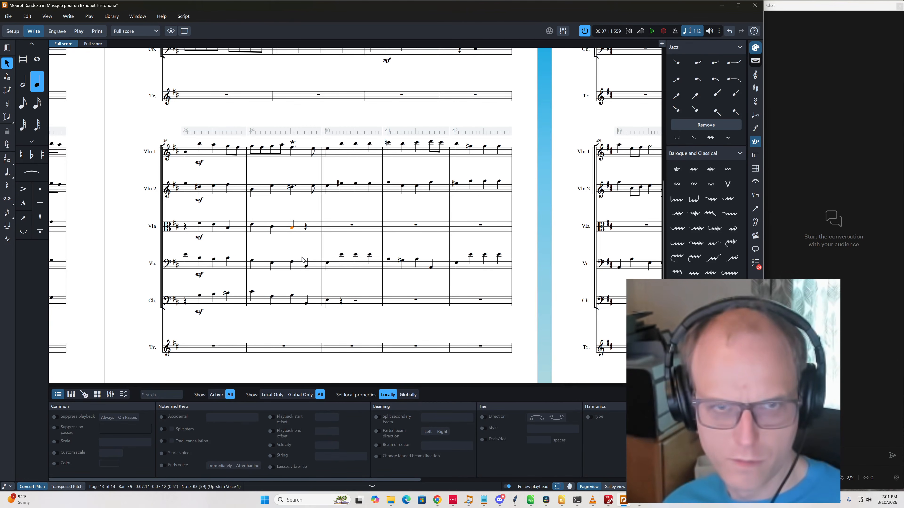
Play back bar 39 from the viola note on beat 2
{"action": "key", "text": "Left"}
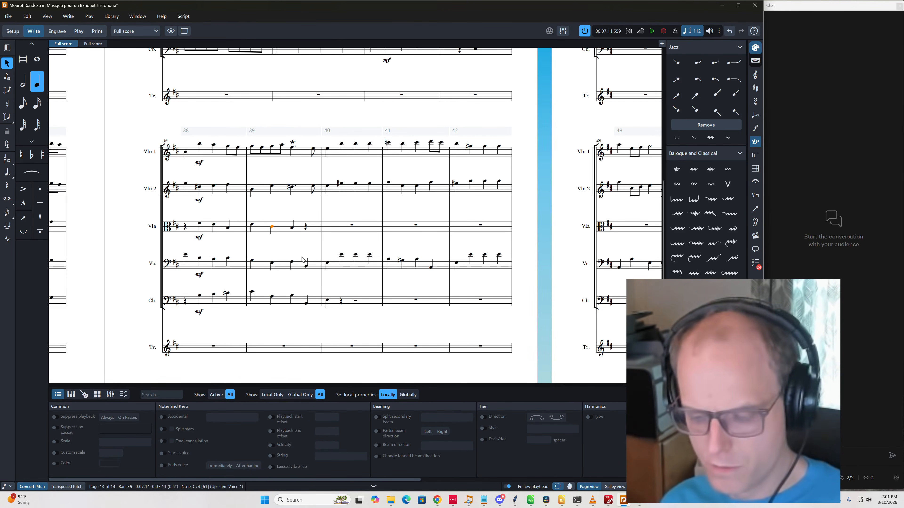
{"action": "key", "text": "space"}
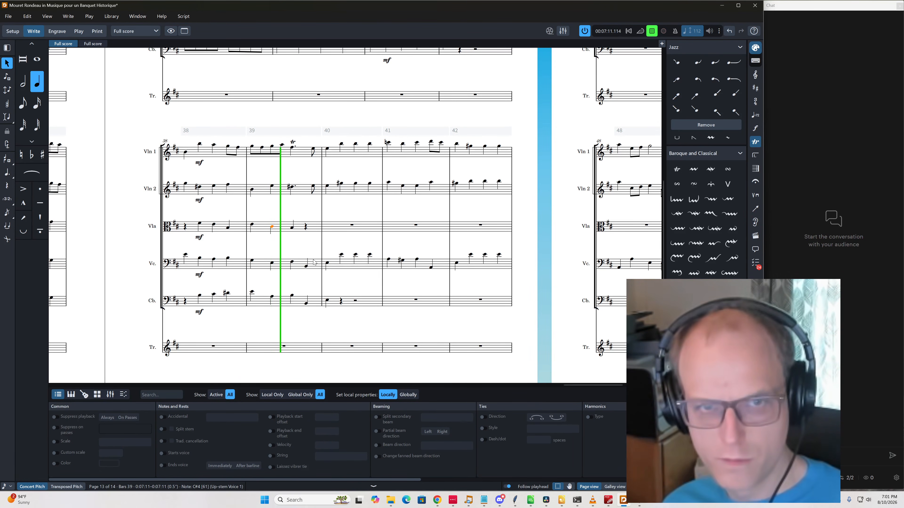
{"action": "key", "text": "space"}
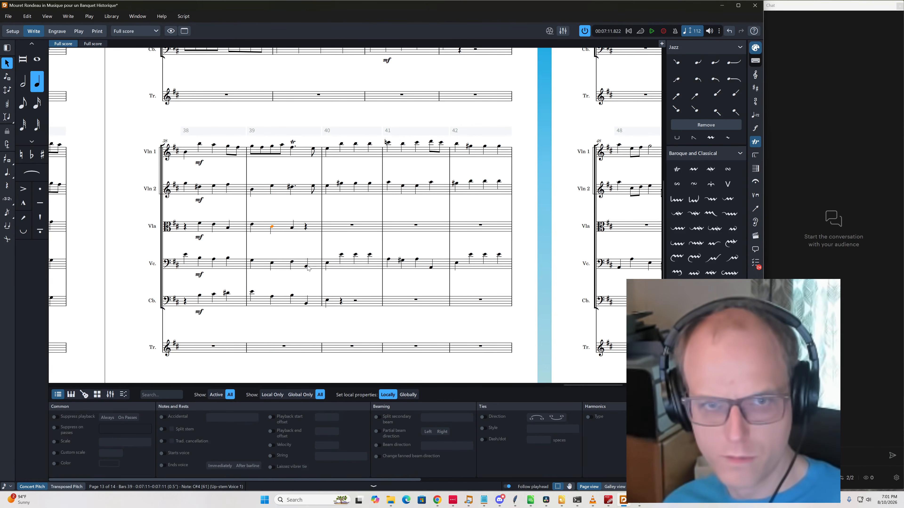
Listen to the viola notes on beats 2 and 3 of bar 39 and raise the beat 3 note to D♯4
{"action": "left_click", "coordinate": [294, 228]}
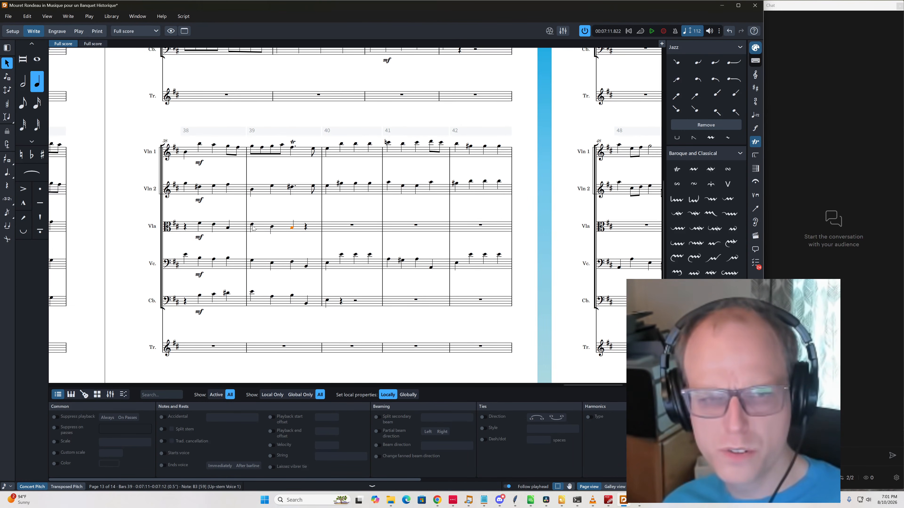
{"action": "left_click", "coordinate": [271, 228]}
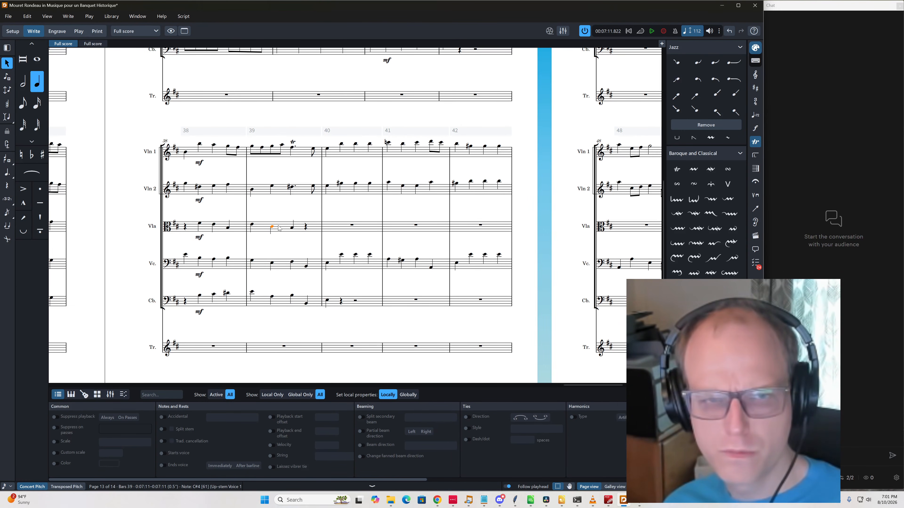
{"action": "left_click", "coordinate": [292, 228]}
{"action": "key", "text": "alt+Up"}
{"action": "key", "text": "alt+Up"}
{"action": "key", "text": "alt+shift+Up"}
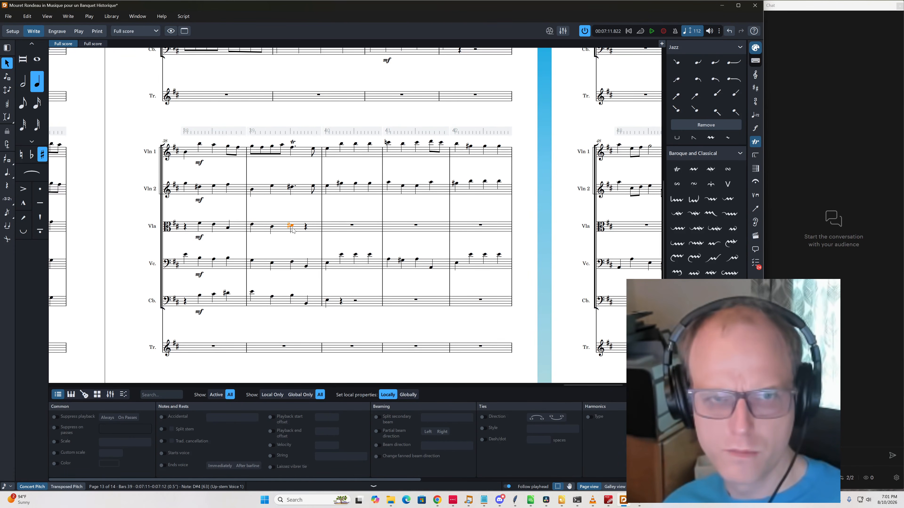
Raise the cello note on beat 3 of bar 39 to B3 and play back the bar from its start
{"action": "key", "text": "Left"}
{"action": "key", "text": "ctrl+Down"}
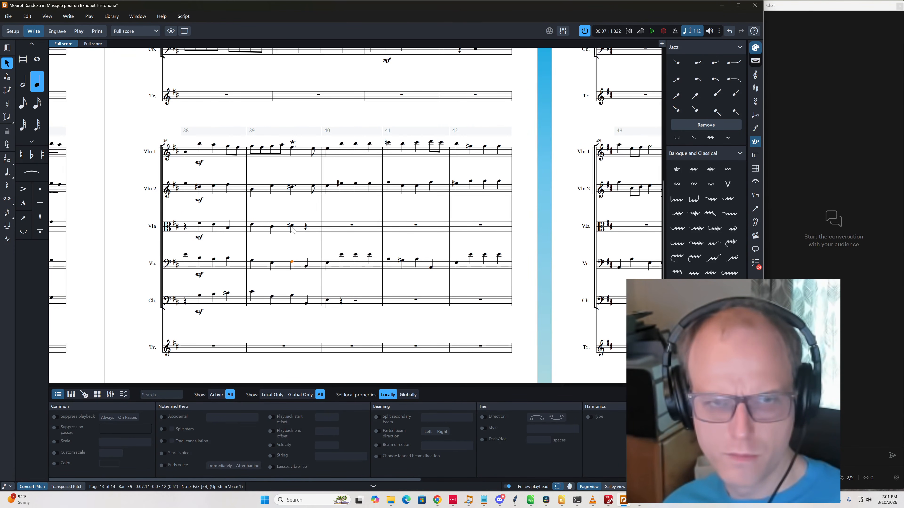
{"action": "key", "text": "Right"}
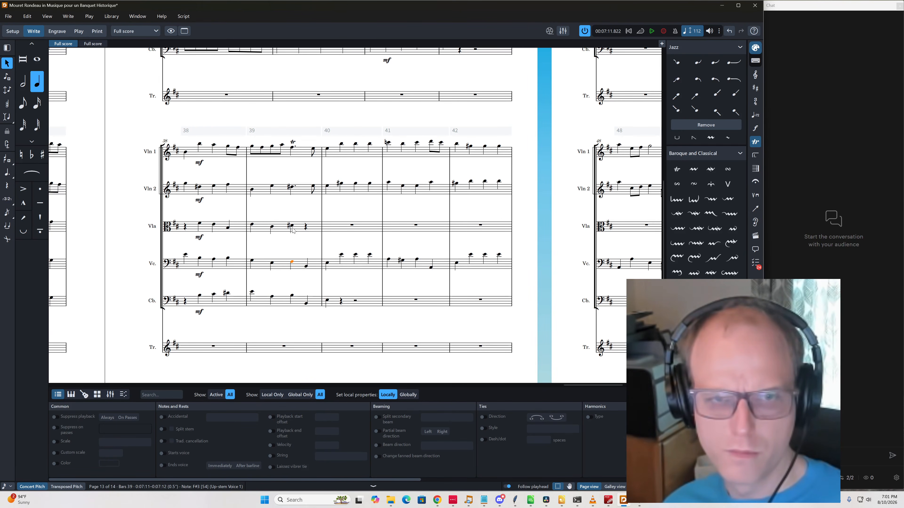
{"action": "key", "text": "alt+Up"}
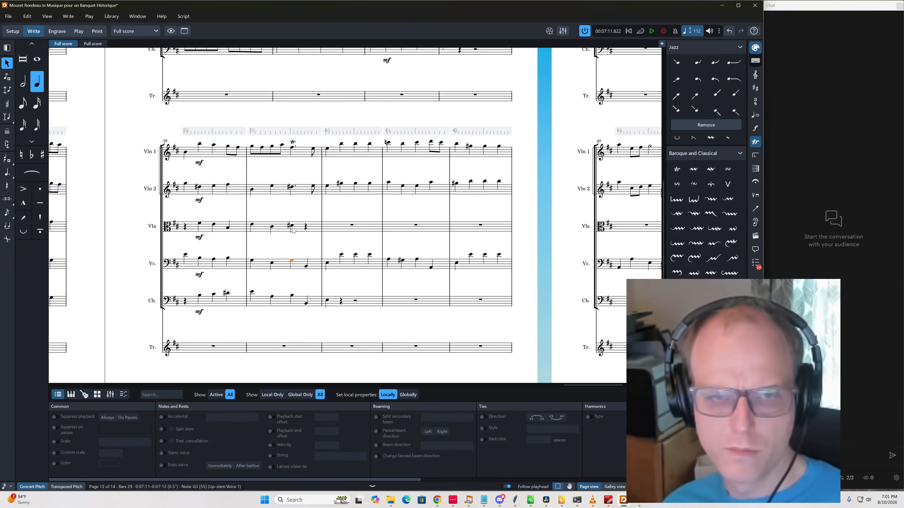
{"action": "key", "text": "space"}
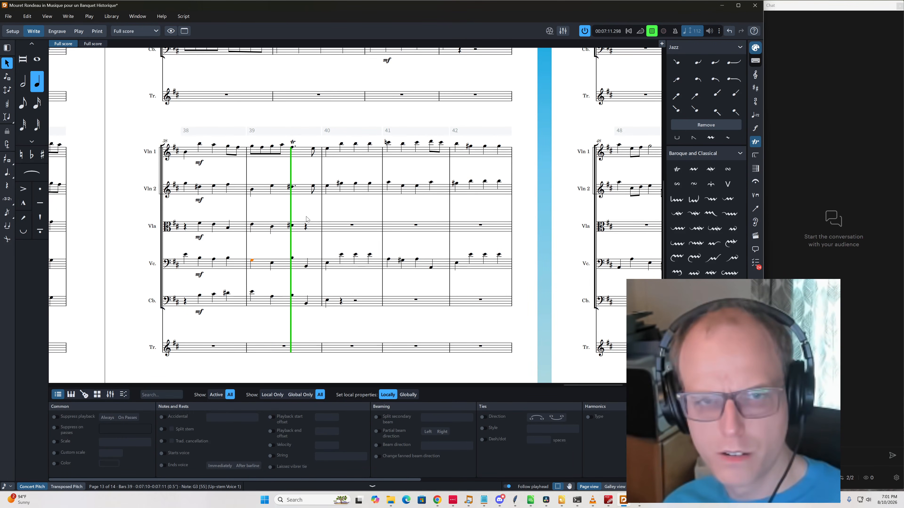
Stop playback, raise the cello note on beat 4 of bar 39, and fill the viola's beat 4 with D♯4
{"action": "key", "text": "space"}
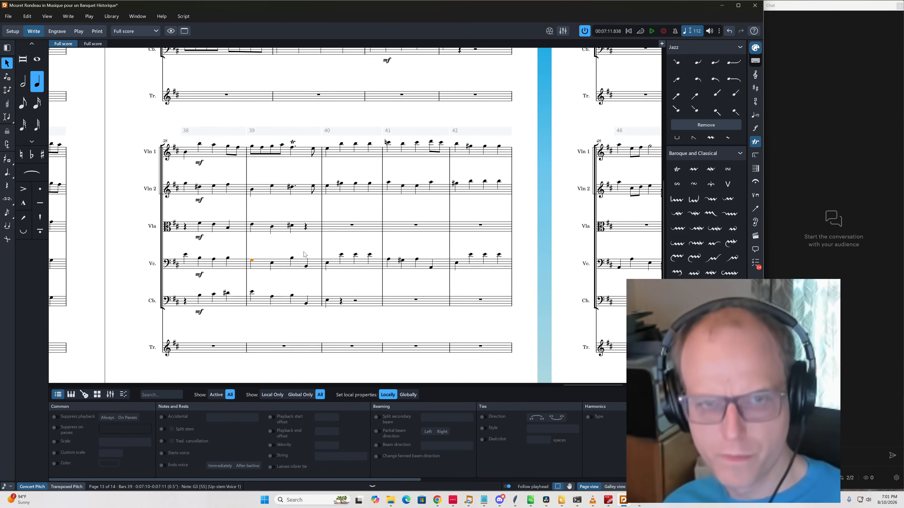
{"action": "left_click", "coordinate": [293, 227]}
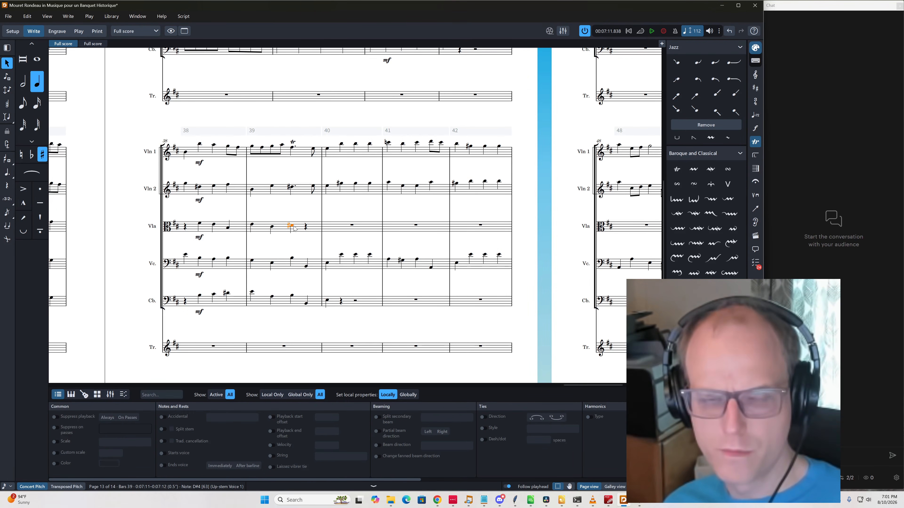
{"action": "left_click", "coordinate": [307, 266]}
{"action": "key", "text": "alt+Up"}
{"action": "key", "text": "alt+Up"}
{"action": "key", "text": "alt+Up"}
{"action": "key", "text": "alt+Up"}
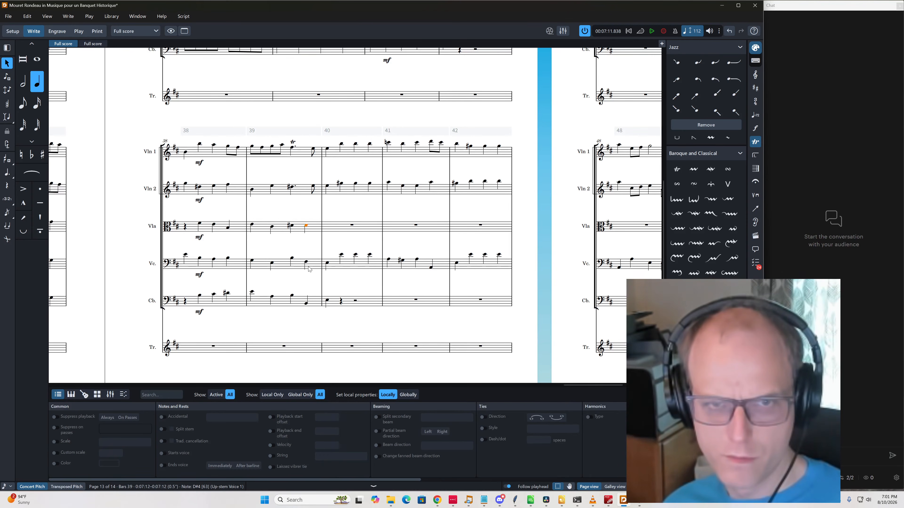
Add a viola quarter note on beat 1 of bar 40 and raise the viola's beat 4 note in bar 39 to E4
{"action": "key", "text": "Right"}
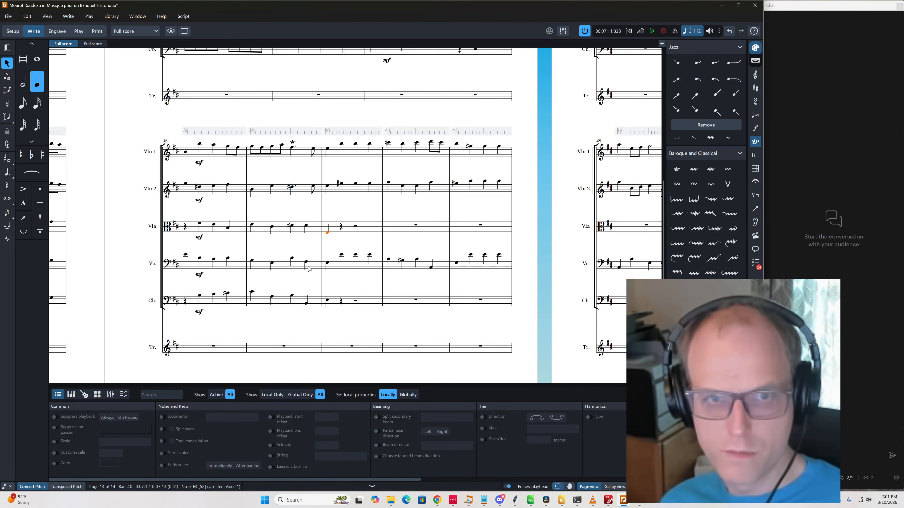
{"action": "key", "text": "alt+Up"}
{"action": "key", "text": "alt+Up"}
{"action": "key", "text": "Left"}
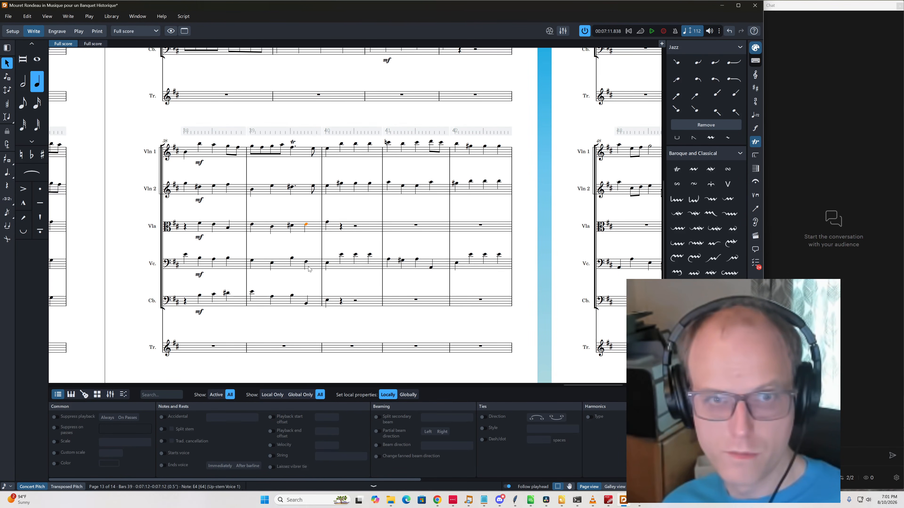
Set the cello note on beat 4 of bar 39 to D♯3 and play back from beat 4 of bar 38
{"action": "key", "text": "alt+Up"}
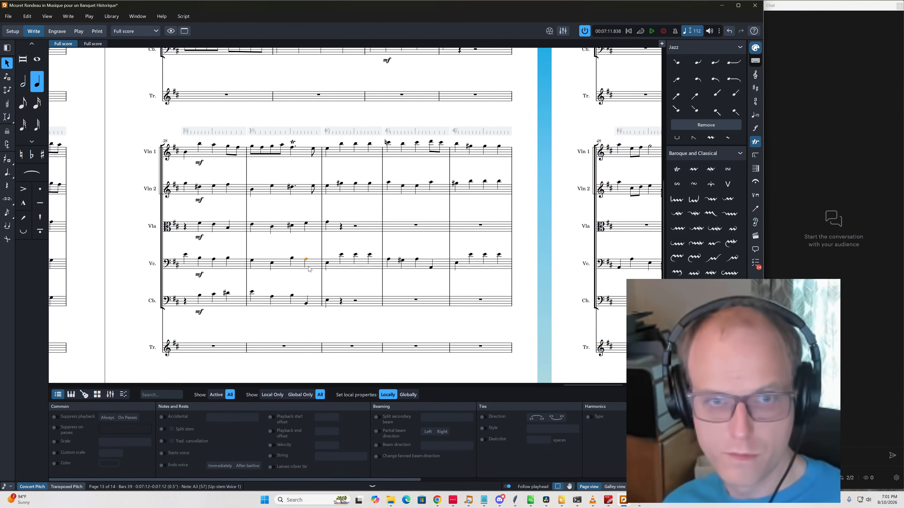
{"action": "key", "text": "alt+Down"}
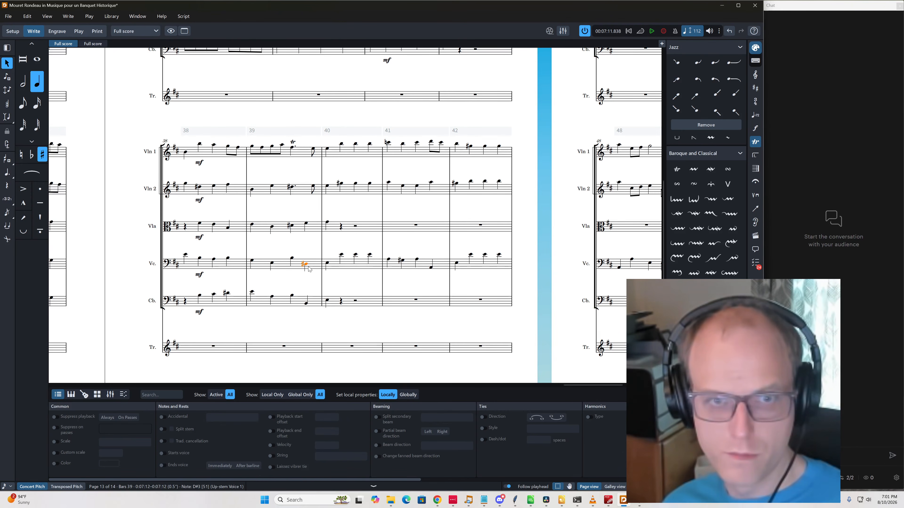
{"action": "key", "text": "Left"}
{"action": "key", "text": "Left"}
{"action": "key", "text": "Left"}
{"action": "key", "text": "space"}
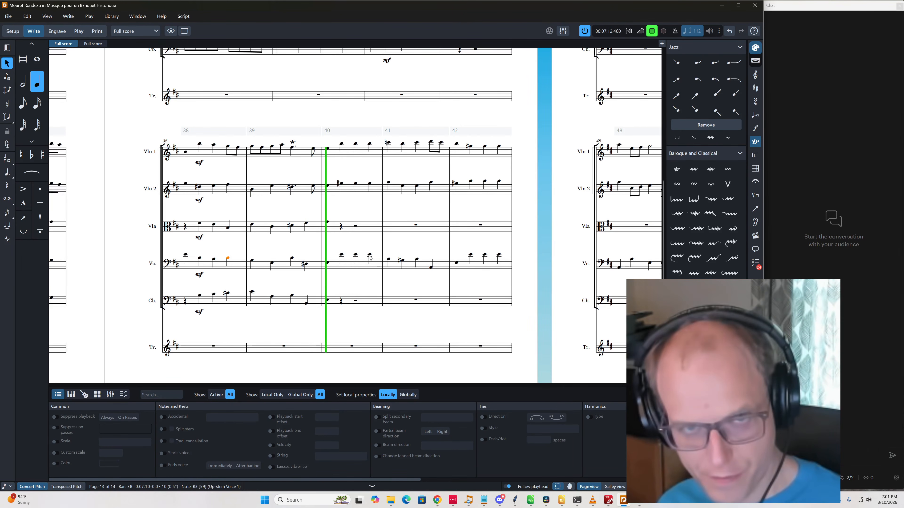
{"action": "key", "text": "space"}
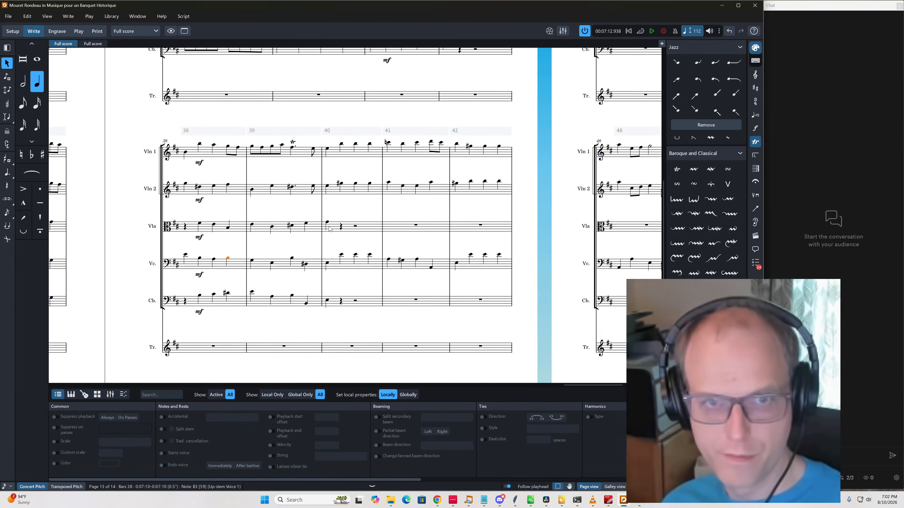
Listen to the full chord on beat 1 of bar 40, lower its viola note to E4, and play back from there
{"action": "left_click", "coordinate": [327, 150]}
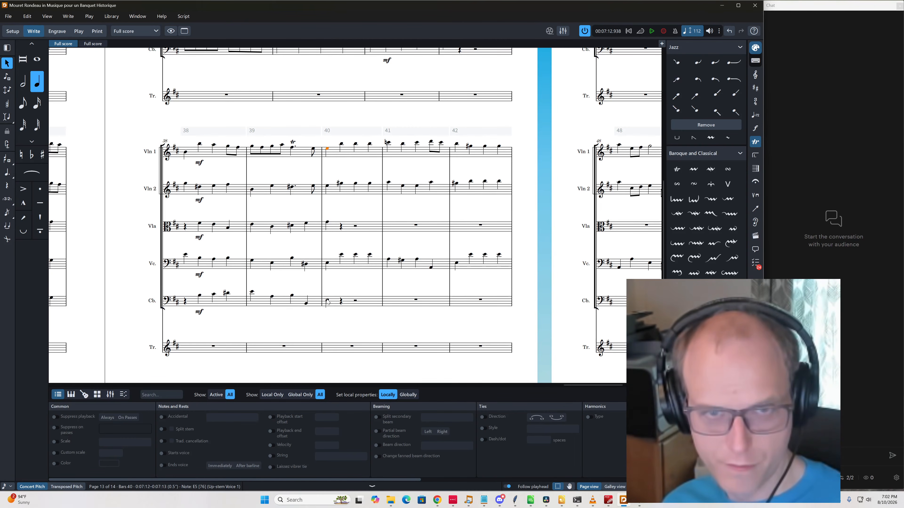
{"action": "left_click", "coordinate": [327, 302], "text": "shift"}
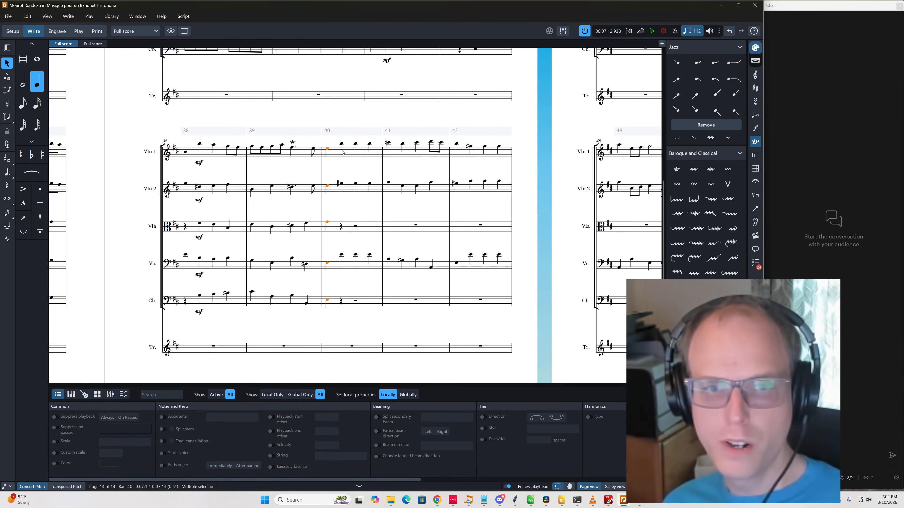
{"action": "left_click", "coordinate": [342, 225]}
{"action": "key", "text": "Left"}
{"action": "key", "text": "alt+Down"}
{"action": "key", "text": "alt+Down"}
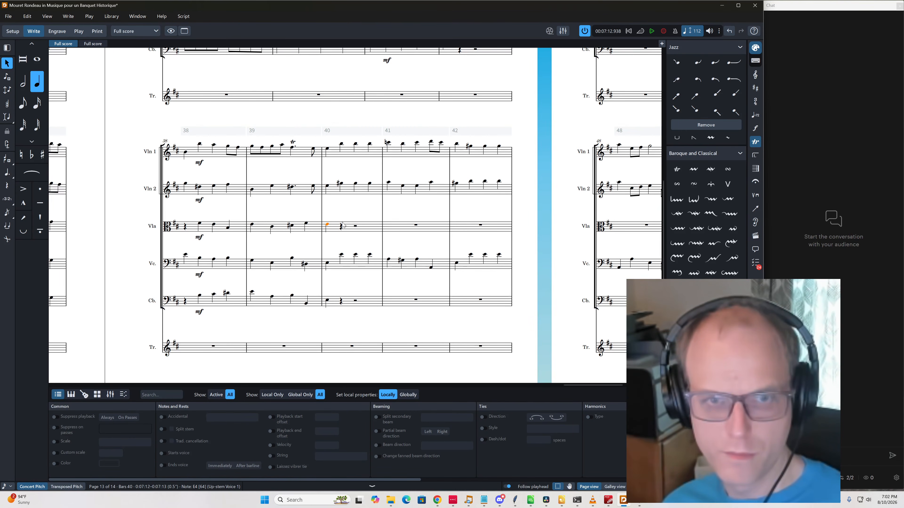
{"action": "key", "text": "p"}
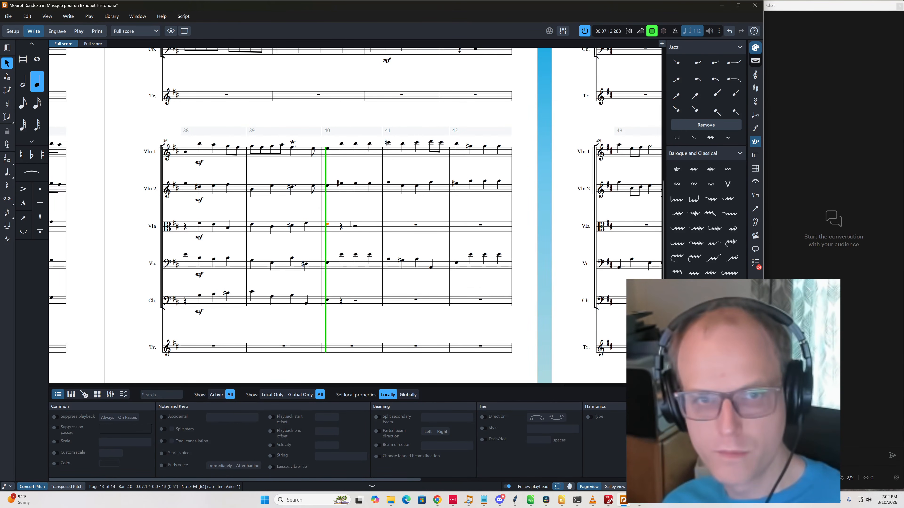
{"action": "key", "text": "space"}
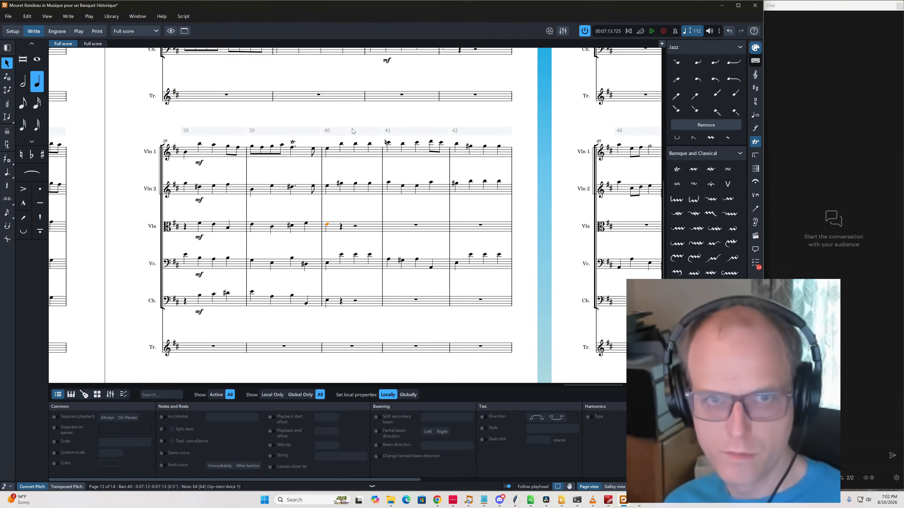
Listen to the chord on beat 2 of bar 40 and examine the notes that follow up to beat 2 of bar 42
{"action": "left_click", "coordinate": [341, 144]}
{"action": "left_click", "coordinate": [342, 259], "text": "shift"}
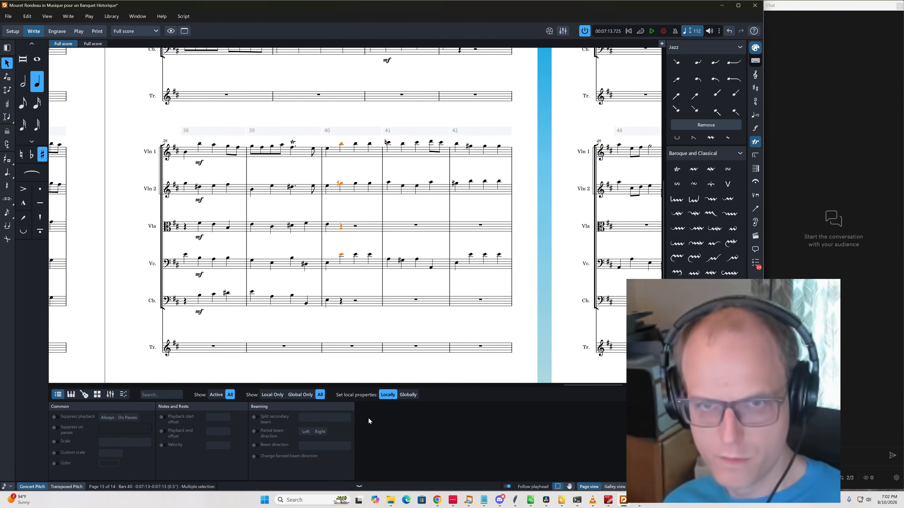
{"action": "key", "text": "Right"}
{"action": "key", "text": "Right"}
{"action": "key", "text": "Right"}
{"action": "key", "text": "Right"}
{"action": "key", "text": "Right"}
{"action": "key", "text": "Right"}
{"action": "key", "text": "Right"}
{"action": "key", "text": "Right"}
{"action": "key", "text": "Up"}
{"action": "key", "text": "Up"}
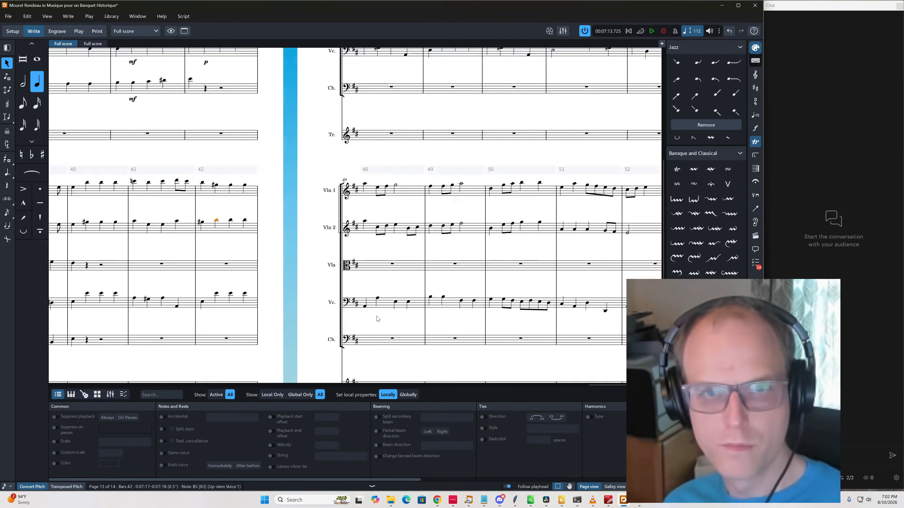
Transpose both violins and the cello down two octaves from beat 2 of bar 42 through beat 1 of bar 44
{"action": "scroll", "coordinate": [378, 319], "scroll_direction": "up", "scroll_amount": 5}
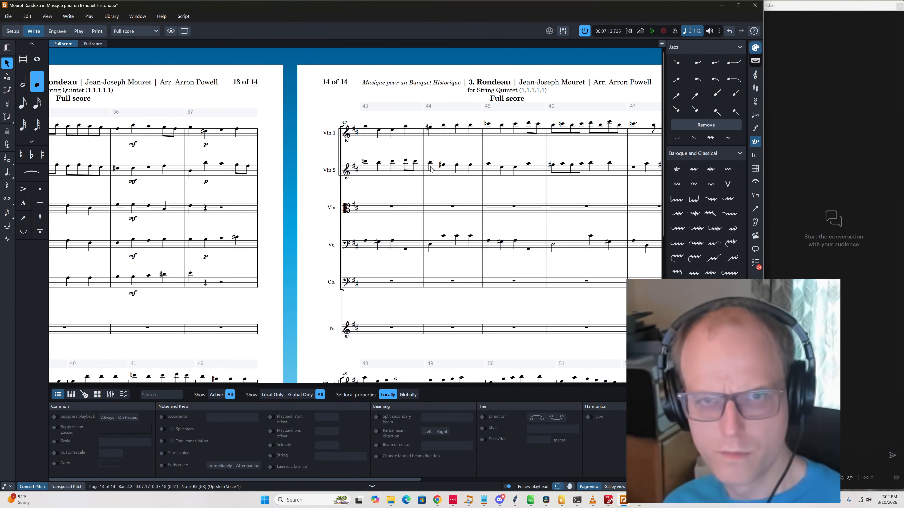
{"action": "left_click", "coordinate": [431, 248], "text": "shift"}
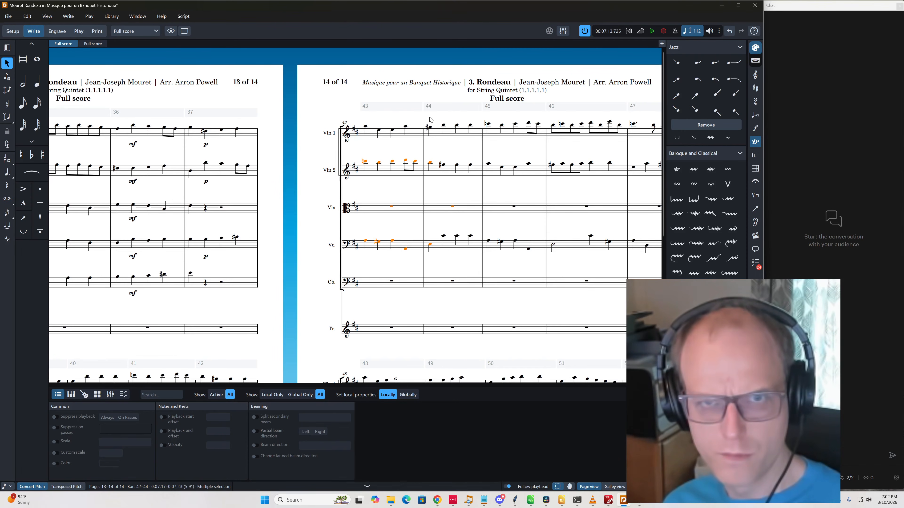
{"action": "left_click", "coordinate": [429, 128], "text": "shift"}
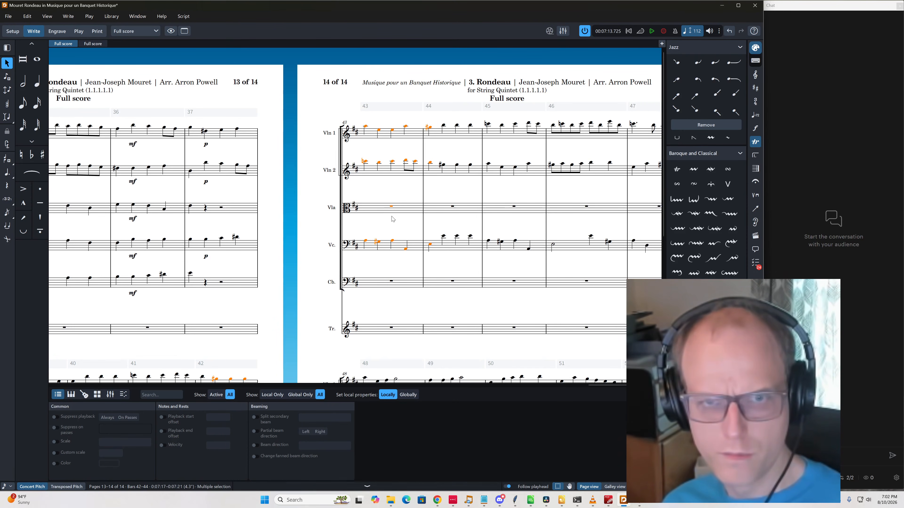
{"action": "scroll", "coordinate": [393, 219], "scroll_direction": "down", "scroll_amount": 3}
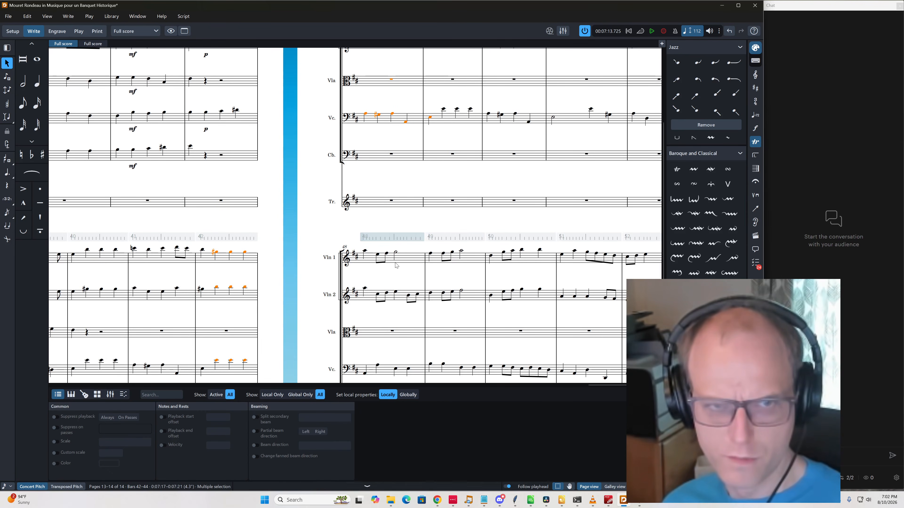
{"action": "key", "text": "ctrl+alt+Down"}
{"action": "scroll", "coordinate": [260, 314], "scroll_direction": "down", "scroll_amount": 1}
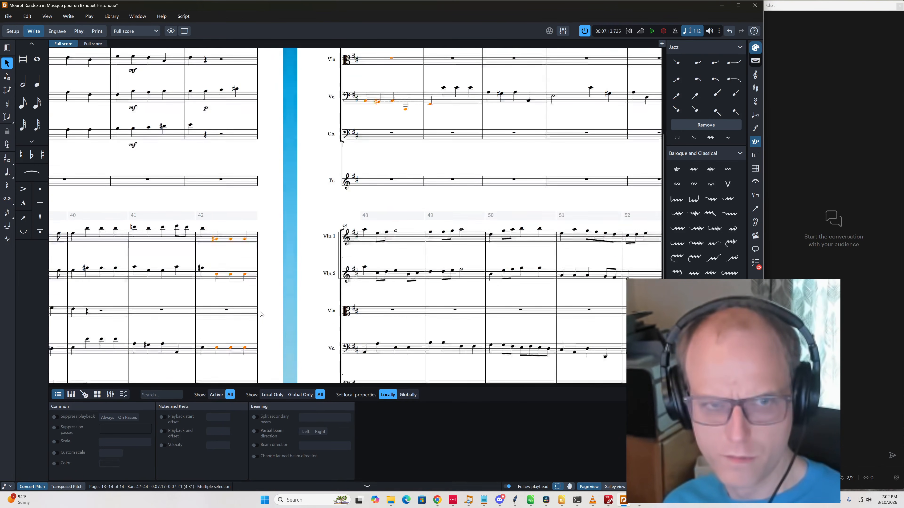
{"action": "scroll", "coordinate": [260, 314], "scroll_direction": "down", "scroll_amount": 3}
{"action": "key", "text": "ctrl+alt+Down"}
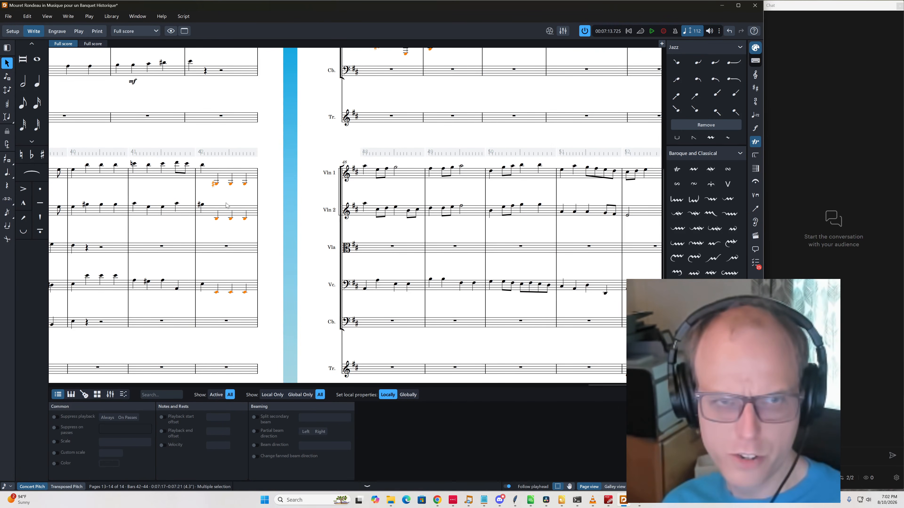
Move the cello notes from beat 2 of bar 42 through beat 1 of bar 44 to the contrabass staff
{"action": "left_click", "coordinate": [216, 292]}
{"action": "scroll", "coordinate": [418, 173], "scroll_direction": "up", "scroll_amount": 2}
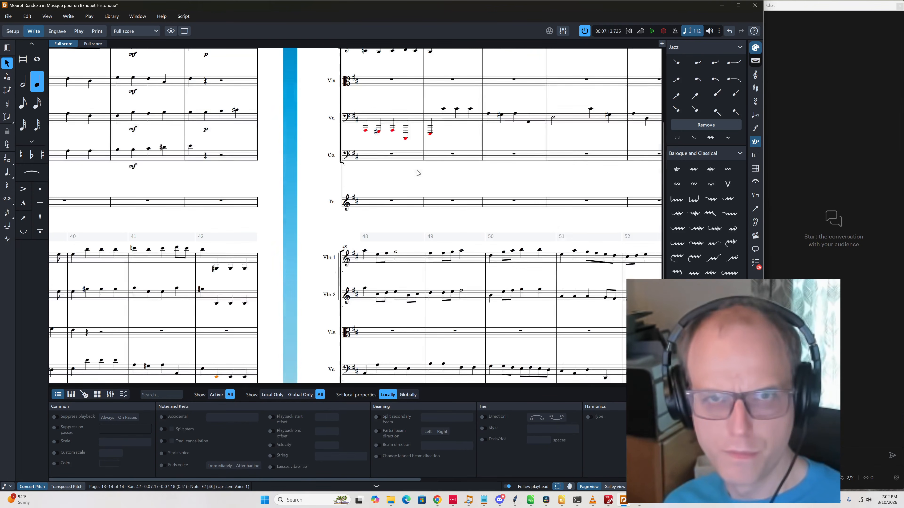
{"action": "left_click", "coordinate": [430, 133], "text": "shift"}
{"action": "key", "text": "alt+n"}
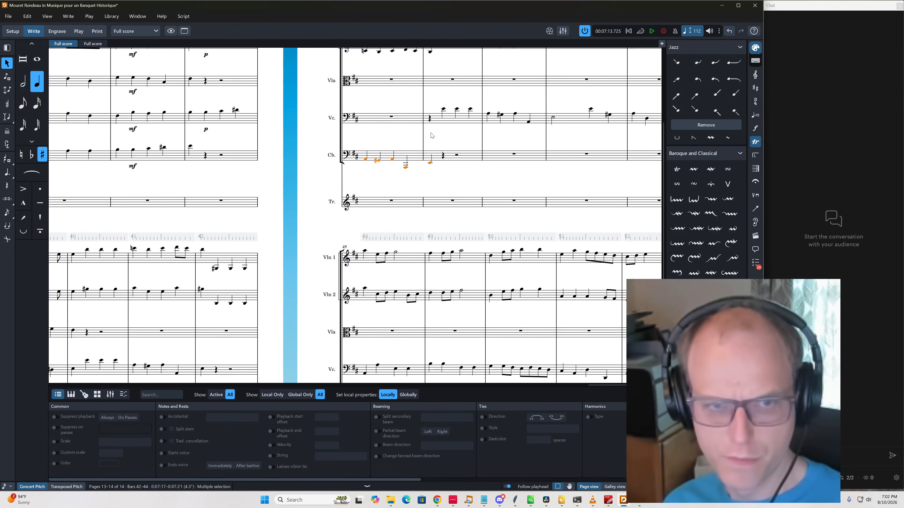
Check the lowered notes on beat 2 of bar 42 and raise the contrabass note on beat 4 of bar 43 an octave to A1
{"action": "scroll", "coordinate": [240, 231], "scroll_direction": "down", "scroll_amount": 2}
{"action": "left_click", "coordinate": [215, 184]}
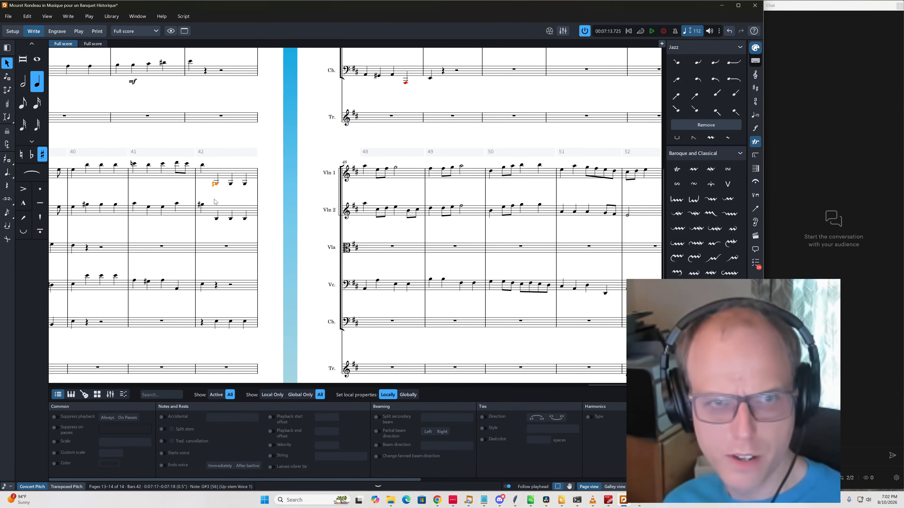
{"action": "left_click", "coordinate": [218, 323]}
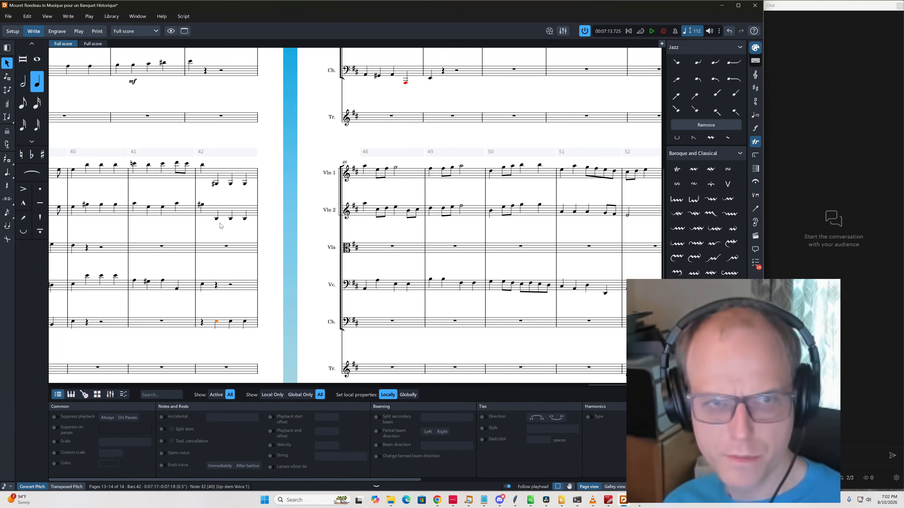
{"action": "scroll", "coordinate": [406, 289], "scroll_direction": "up", "scroll_amount": 4}
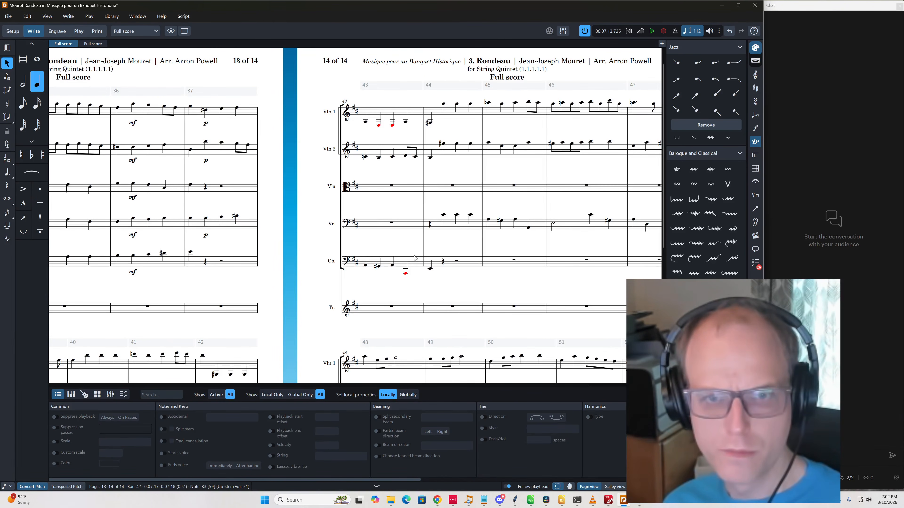
{"action": "left_click", "coordinate": [406, 273]}
{"action": "key", "text": "ctrl+alt+Up"}
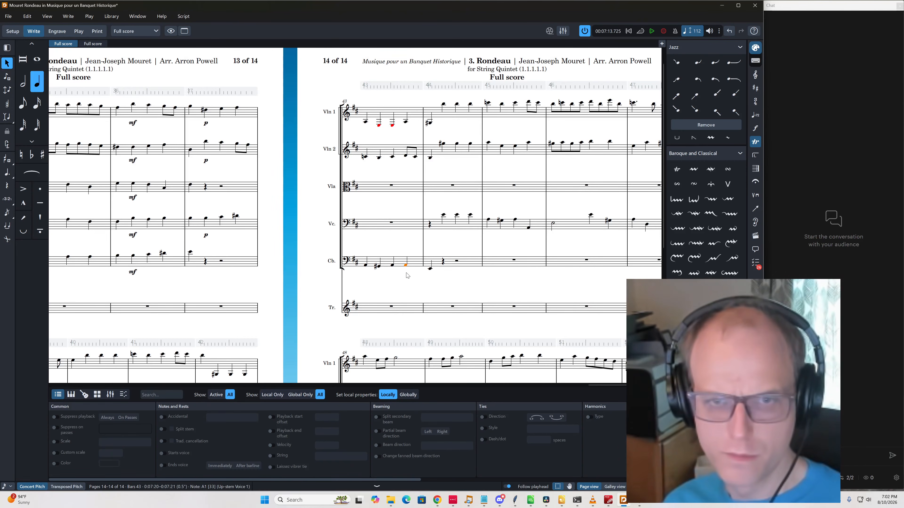
Raise the first three double bass notes in bar 43 by an octave
{"action": "scroll", "coordinate": [272, 295], "scroll_direction": "down", "scroll_amount": 2}
{"action": "scroll", "coordinate": [272, 297], "scroll_direction": "down", "scroll_amount": 1}
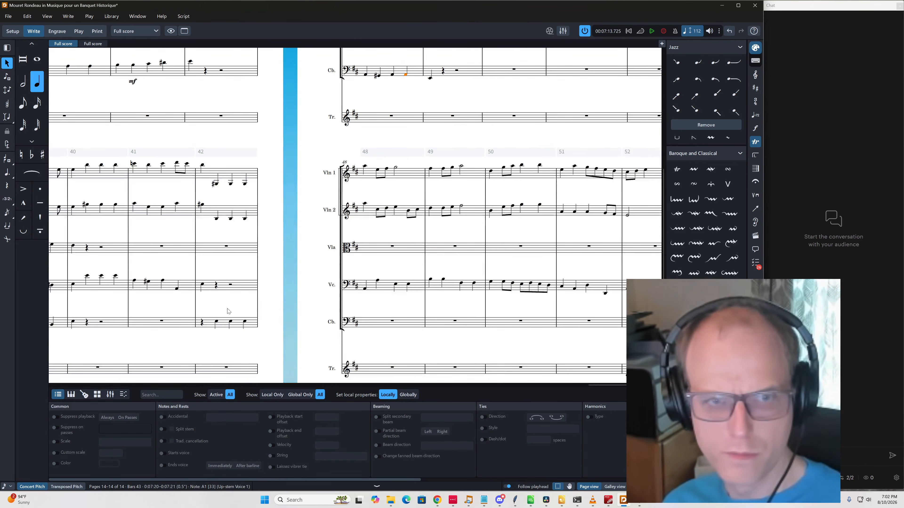
{"action": "left_click", "coordinate": [217, 322]}
{"action": "key", "text": "Right"}
{"action": "key", "text": "Right"}
{"action": "key", "text": "Right"}
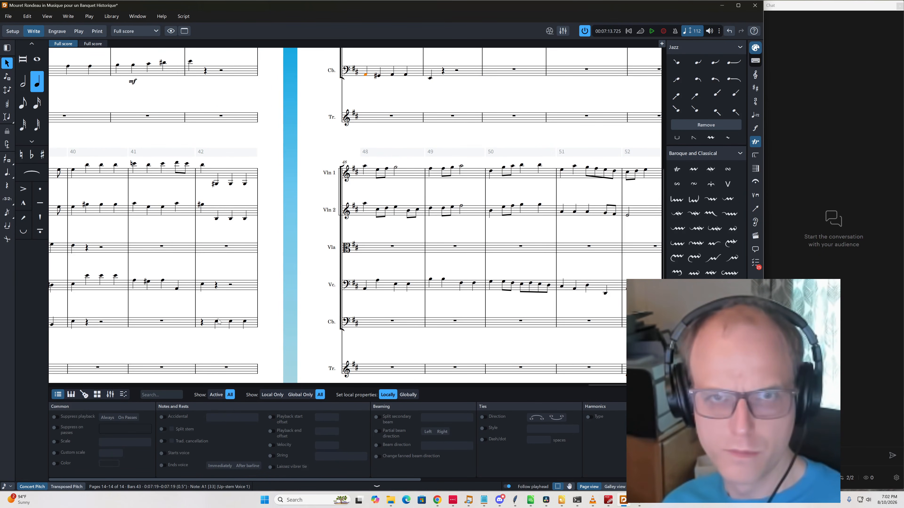
{"action": "key", "text": "shift+Left"}
{"action": "key", "text": "shift+Left"}
{"action": "key", "text": "ctrl+alt+Up"}
{"action": "key", "text": "Right"}
{"action": "key", "text": "Right"}
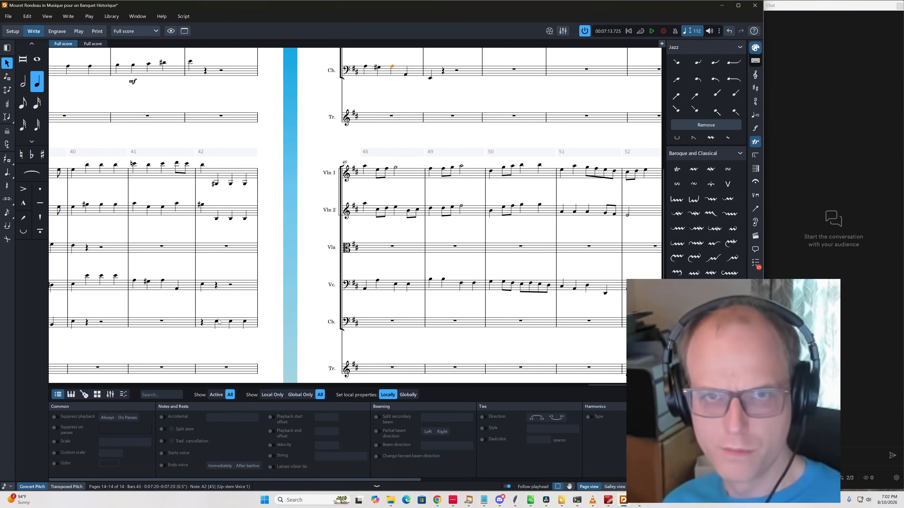
Move the Violin 1 notes from beat 2 of bar 42 through the end of bar 44 down to the cello staff
{"action": "scroll", "coordinate": [298, 137], "scroll_direction": "up", "scroll_amount": 3}
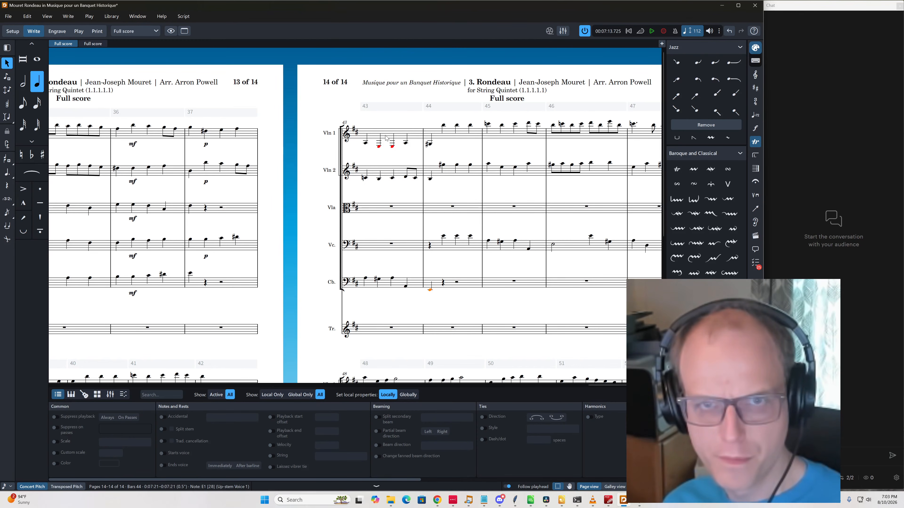
{"action": "left_click", "coordinate": [366, 143]}
{"action": "left_click", "coordinate": [430, 142]}
{"action": "scroll", "coordinate": [305, 319], "scroll_direction": "left", "scroll_amount": 8}
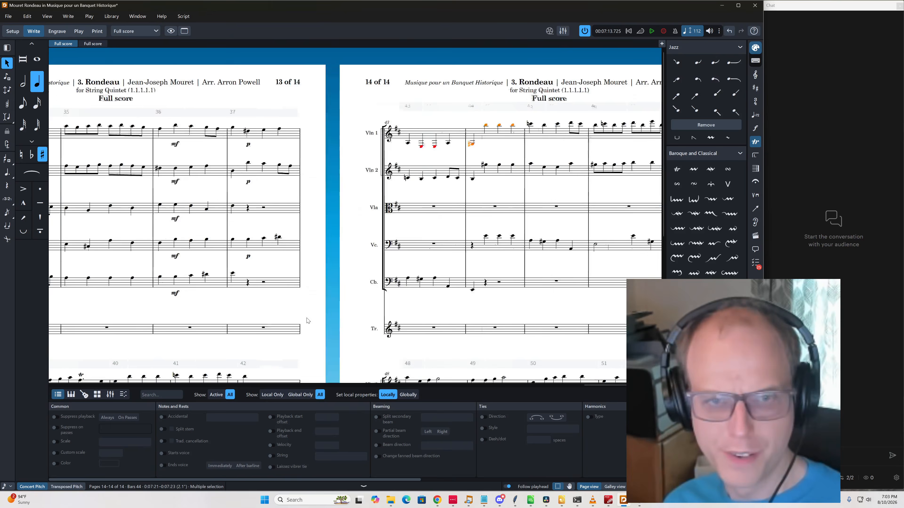
{"action": "scroll", "coordinate": [443, 359], "scroll_direction": "down", "scroll_amount": 5}
{"action": "left_click", "coordinate": [385, 290], "text": "shift"}
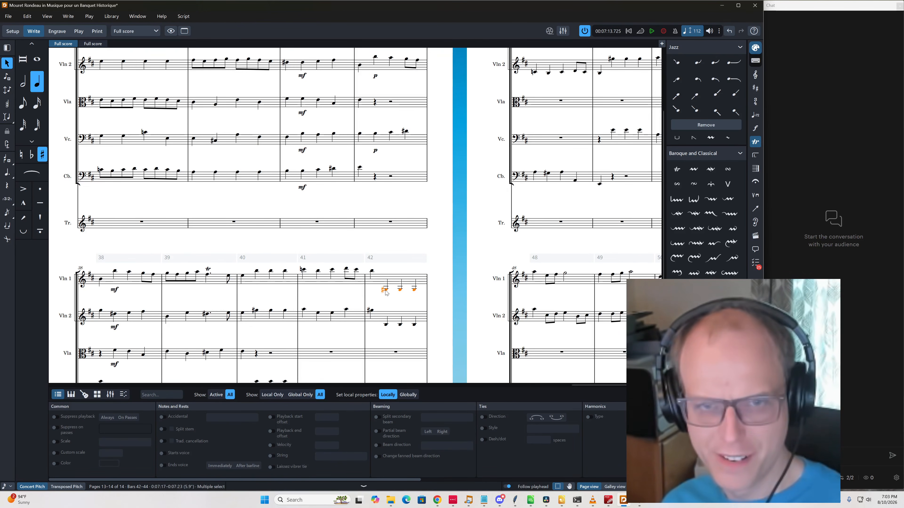
{"action": "key", "text": "alt+m"}
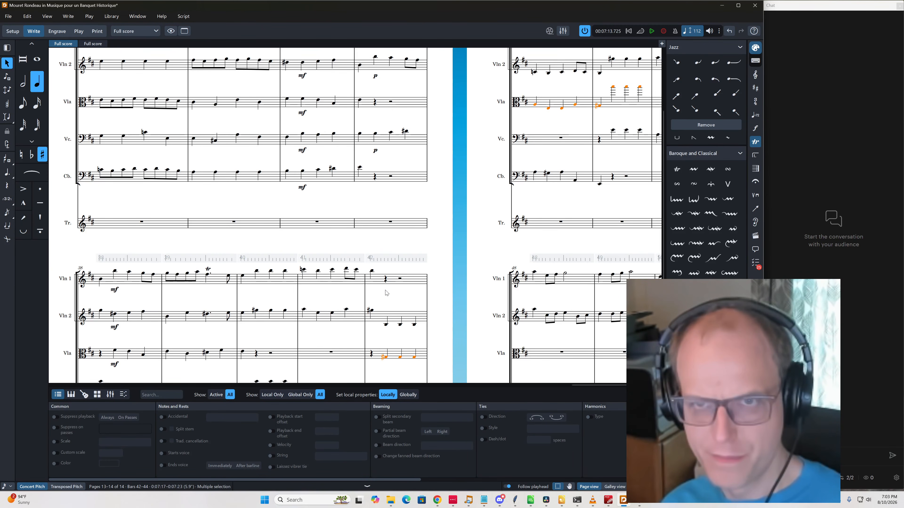
{"action": "key", "text": "alt+m"}
{"action": "key", "text": "alt+m"}
Select all three high chords on the cello staff in bar 44
{"action": "scroll", "coordinate": [636, 114], "scroll_direction": "right", "scroll_amount": 10}
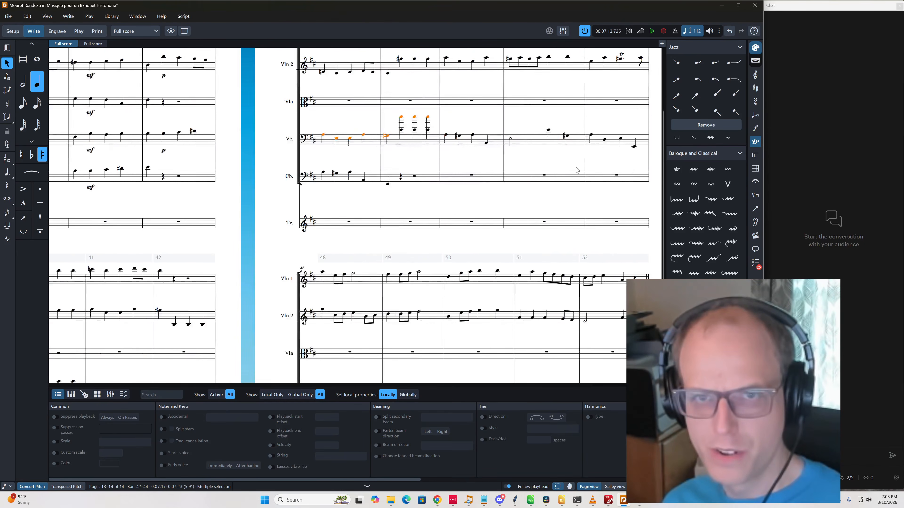
{"action": "scroll", "coordinate": [401, 203], "scroll_direction": "up", "scroll_amount": 4}
{"action": "left_click", "coordinate": [401, 203]}
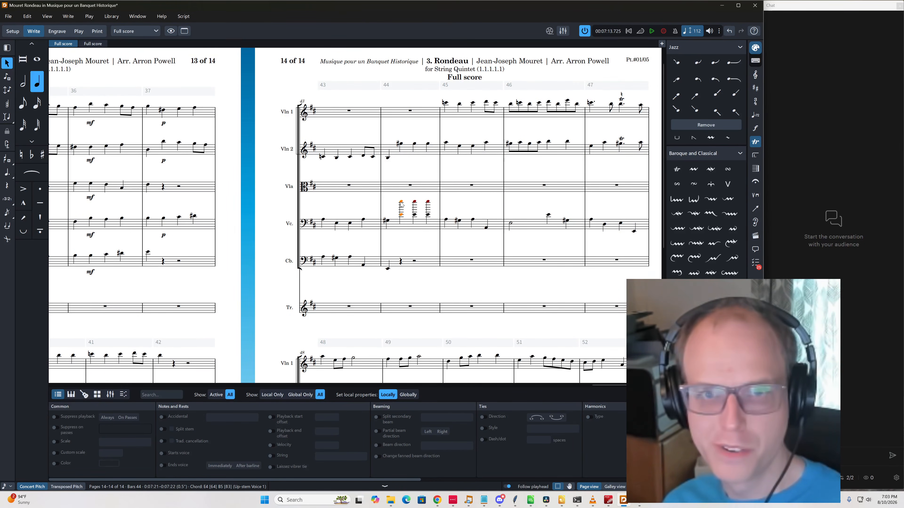
{"action": "left_click", "coordinate": [415, 202], "text": "ctrl"}
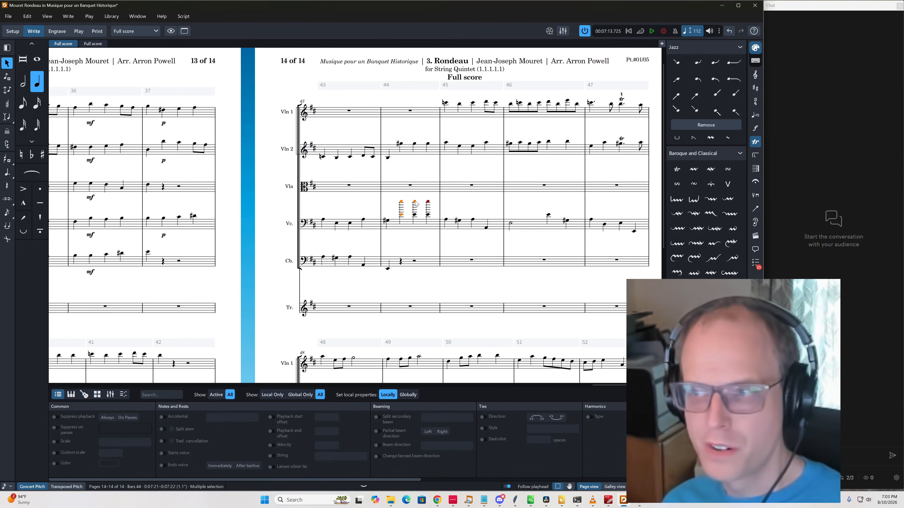
{"action": "left_click", "coordinate": [429, 215], "text": "ctrl"}
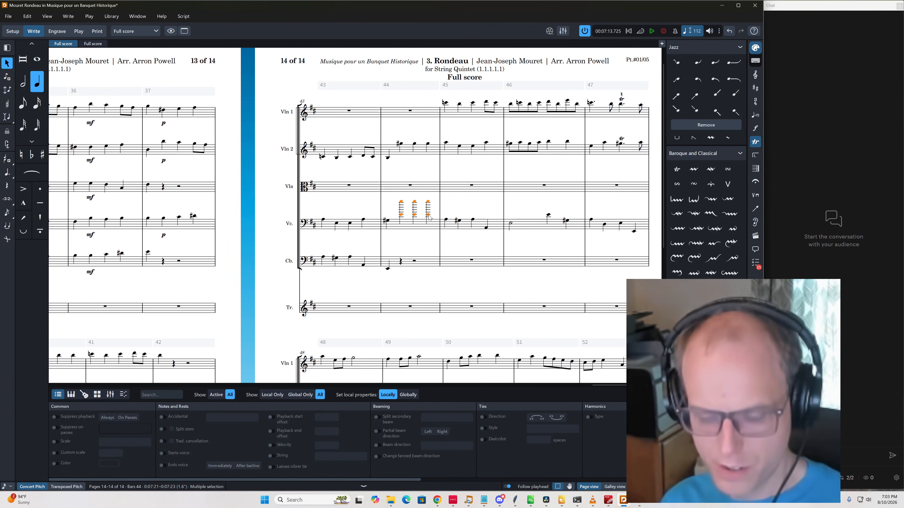
{"action": "key", "text": "j"}
{"action": "key", "text": "Return"}
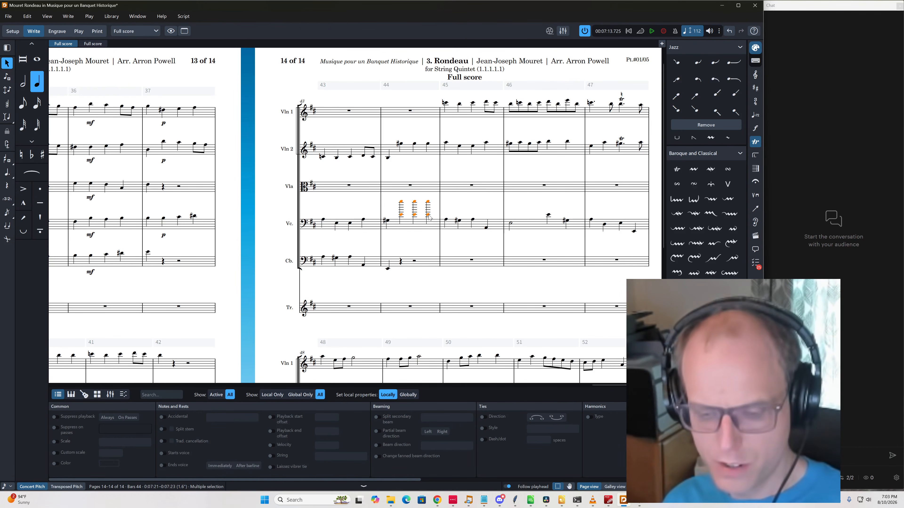
{"action": "key", "text": "f"}
{"action": "key", "text": "i"}
{"action": "key", "text": "t"}
{"action": "key", "text": "r"}
{"action": "key", "text": "space"}
{"action": "key", "text": "t"}
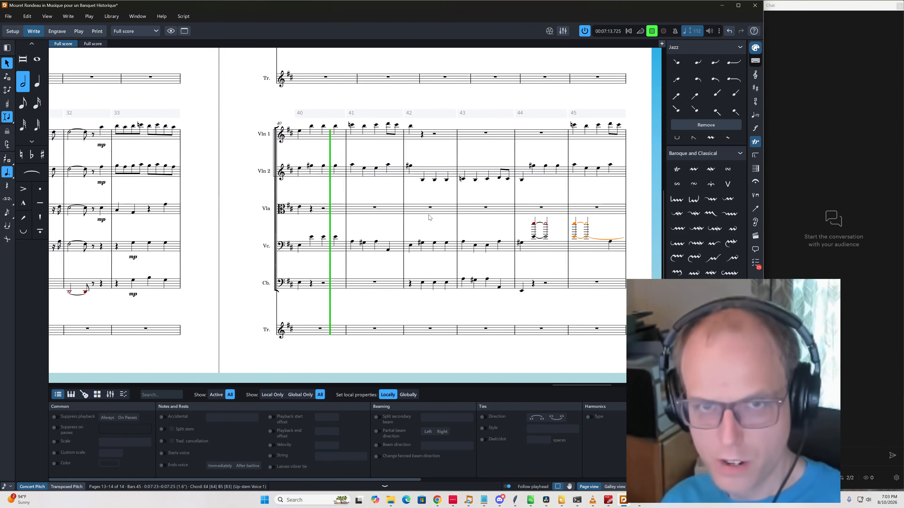
{"action": "key", "text": "Return"}
{"action": "key", "text": "b"}
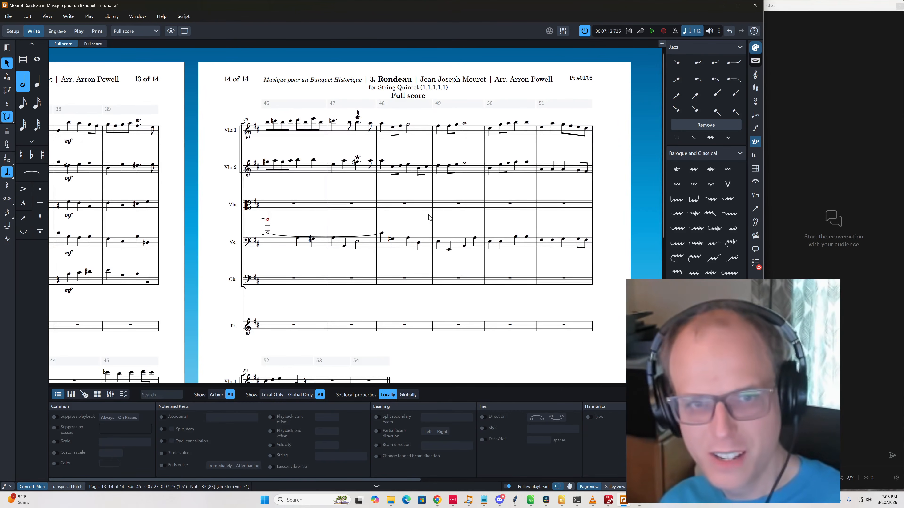
{"action": "key", "text": "ctrl+z"}
{"action": "key", "text": "Escape"}
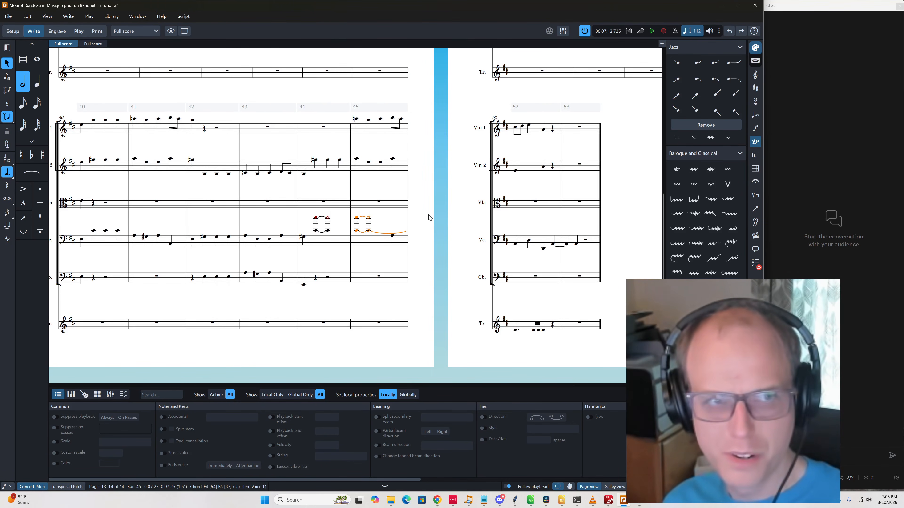
{"action": "key", "text": "ctrl+z"}
{"action": "key", "text": "ctrl+z"}
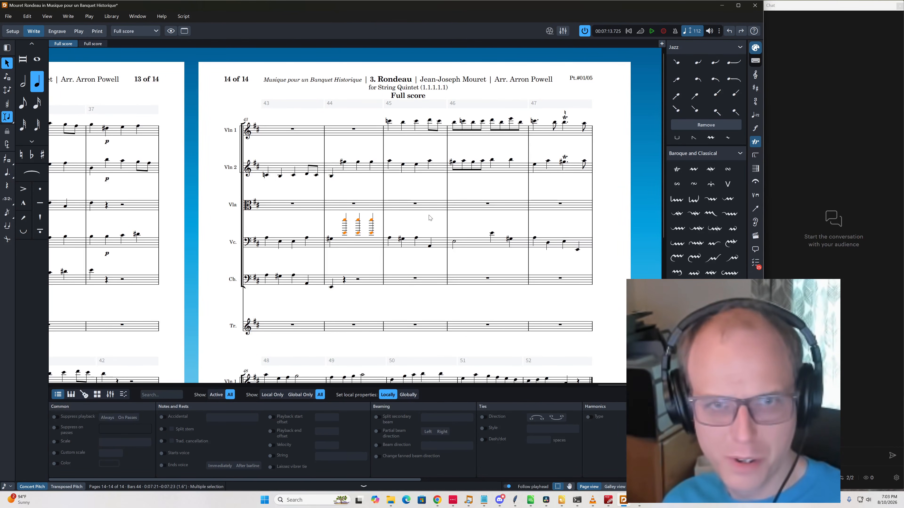
Filter the top notes of the selected cello chords in bar 44 and move them up to the Violin 1 staff
{"action": "type", "text": "jfilter top"}
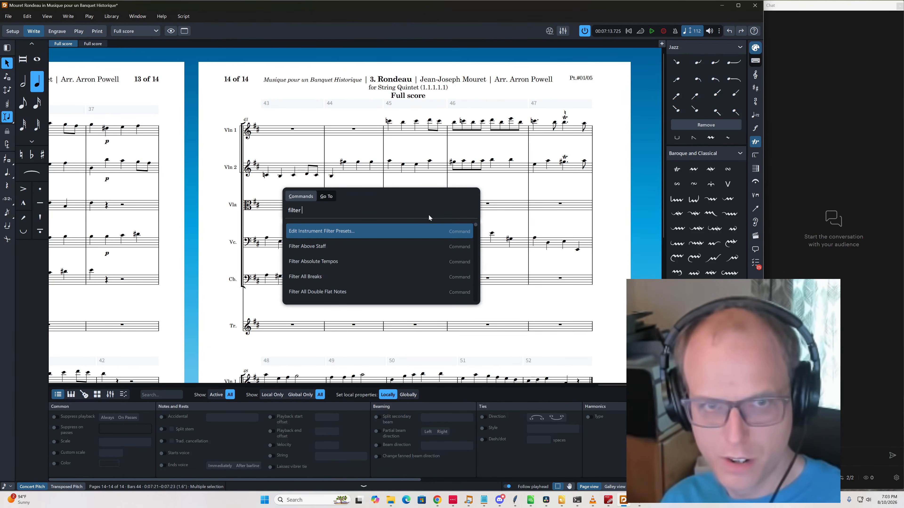
{"action": "key", "text": "Return"}
{"action": "key", "text": "alt+Up"}
{"action": "key", "text": "alt+Up"}
{"action": "key", "text": "alt+Up"}
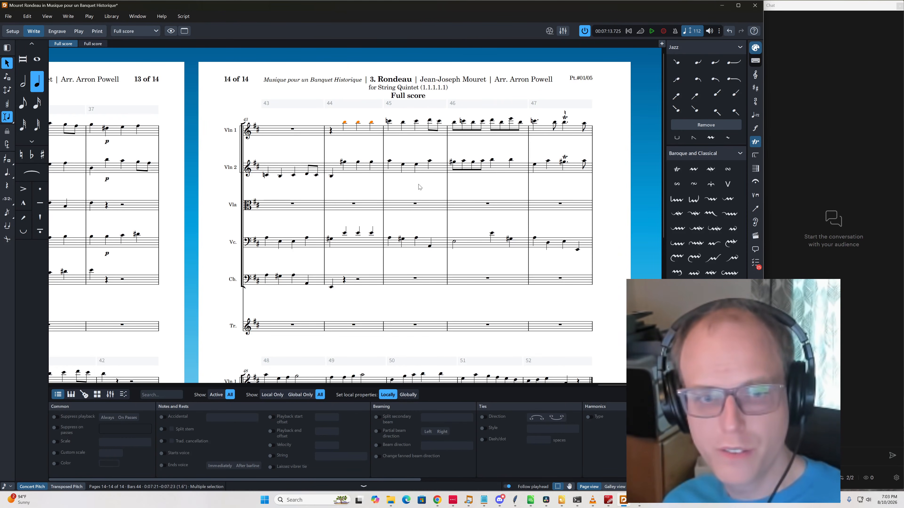
Move the low Violin 2 notes from beat 2 of bar 42 to the first beat of bar 44 down to the viola staff
{"action": "scroll", "coordinate": [419, 191], "scroll_direction": "left", "scroll_amount": 4}
{"action": "scroll", "coordinate": [420, 192], "scroll_direction": "down", "scroll_amount": 4}
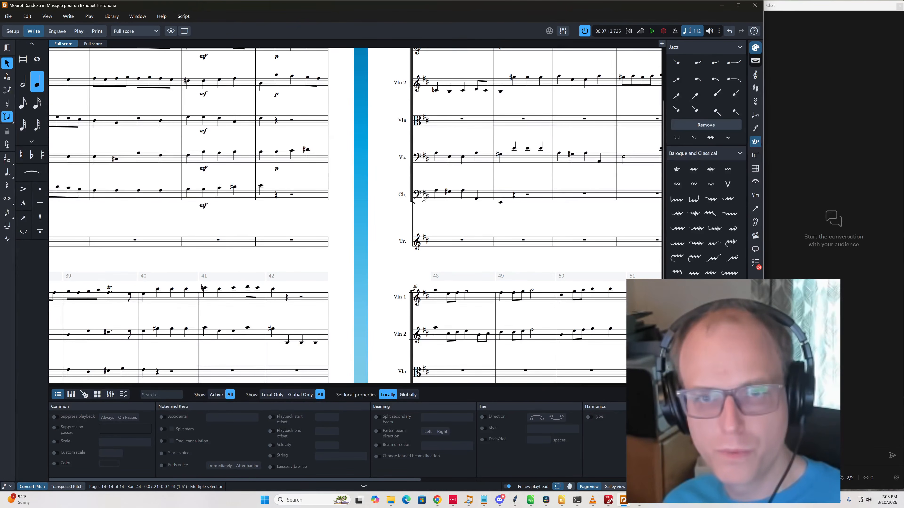
{"action": "left_click", "coordinate": [286, 279]}
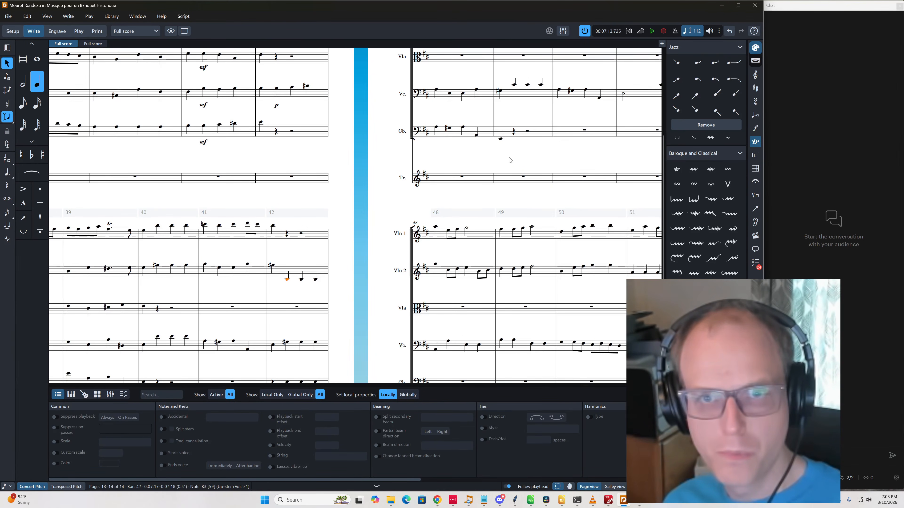
{"action": "scroll", "coordinate": [507, 142], "scroll_direction": "up", "scroll_amount": 3}
{"action": "left_click", "coordinate": [501, 134], "text": "shift"}
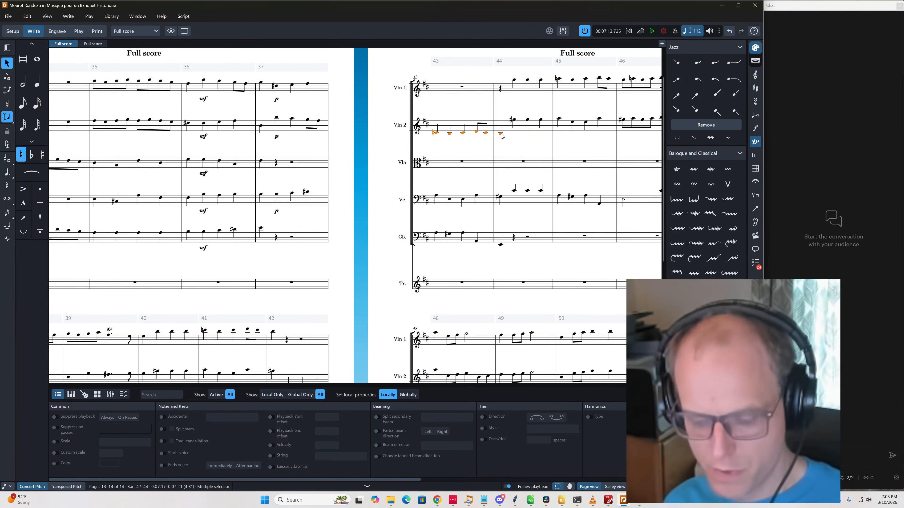
{"action": "key", "text": "alt+Down"}
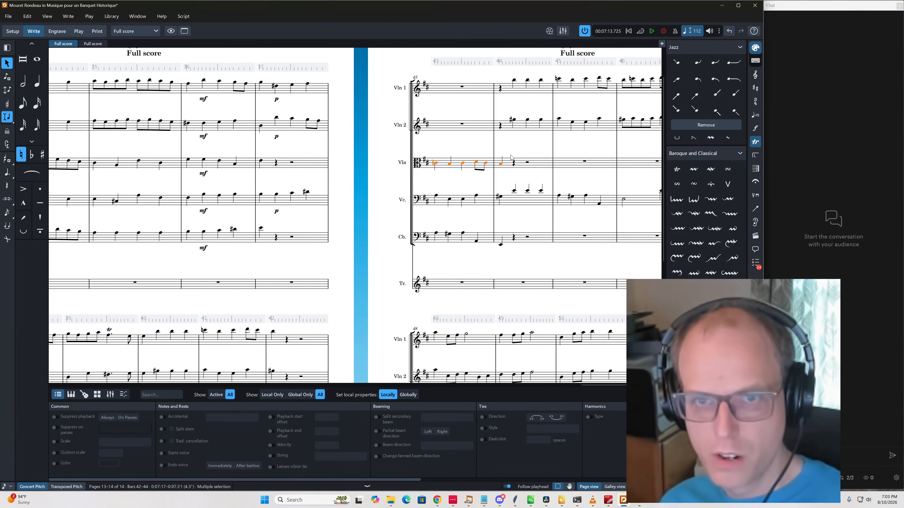
Play back the score from the first Violin 1 note of bar 40
{"action": "left_click", "coordinate": [513, 191]}
{"action": "scroll", "coordinate": [513, 191], "scroll_direction": "up", "scroll_amount": 1}
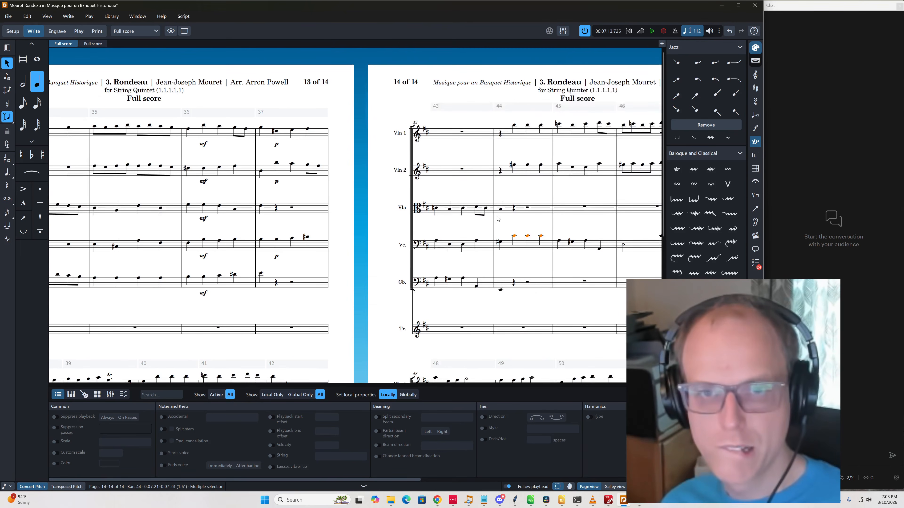
{"action": "scroll", "coordinate": [176, 132], "scroll_direction": "down", "scroll_amount": 6}
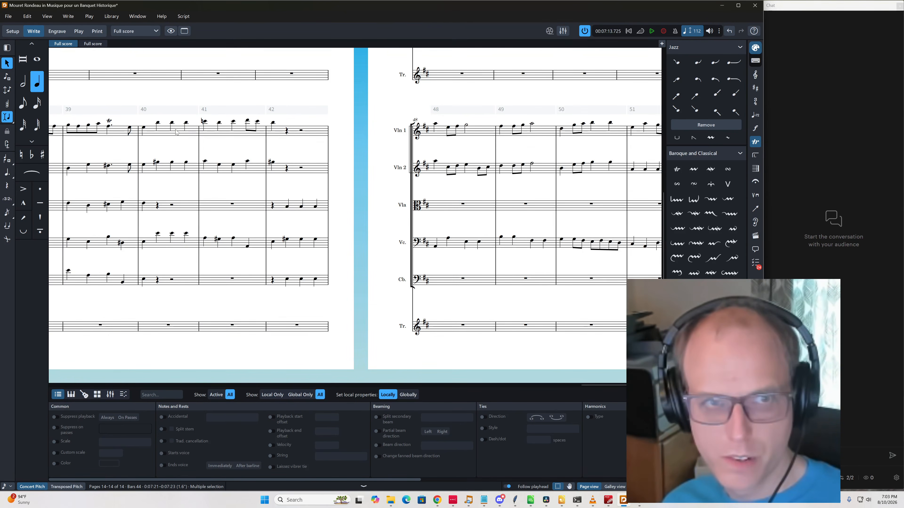
{"action": "left_click", "coordinate": [144, 128]}
{"action": "key", "text": "p"}
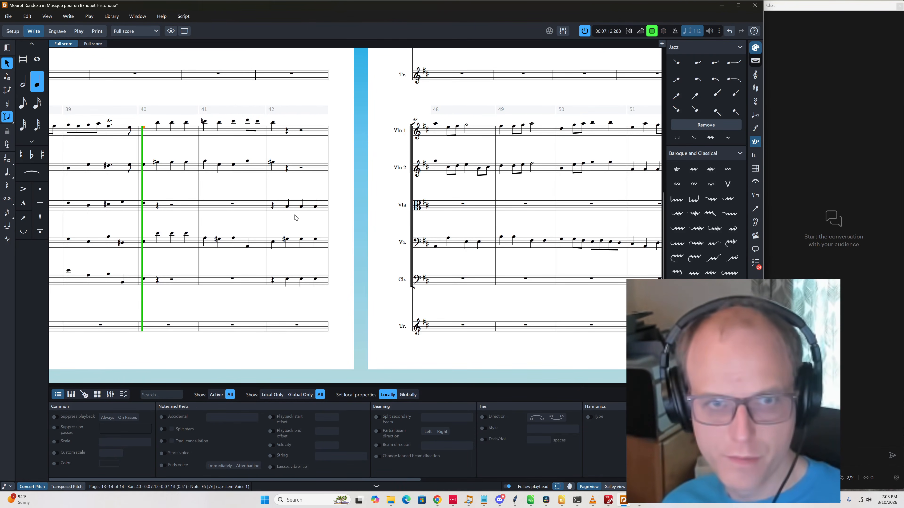
Add an mp dynamic to the viola, cello and double bass at beat 2 of bar 42, and stop playback
{"action": "left_click", "coordinate": [286, 205]}
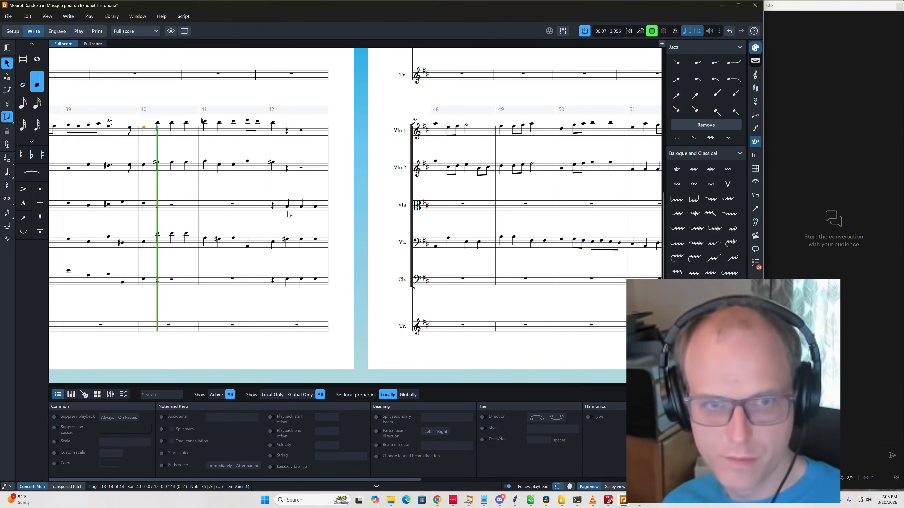
{"action": "left_click", "coordinate": [289, 278], "text": "shift"}
{"action": "key", "text": "shift+d"}
{"action": "type", "text": "mp"}
{"action": "key", "text": "Return"}
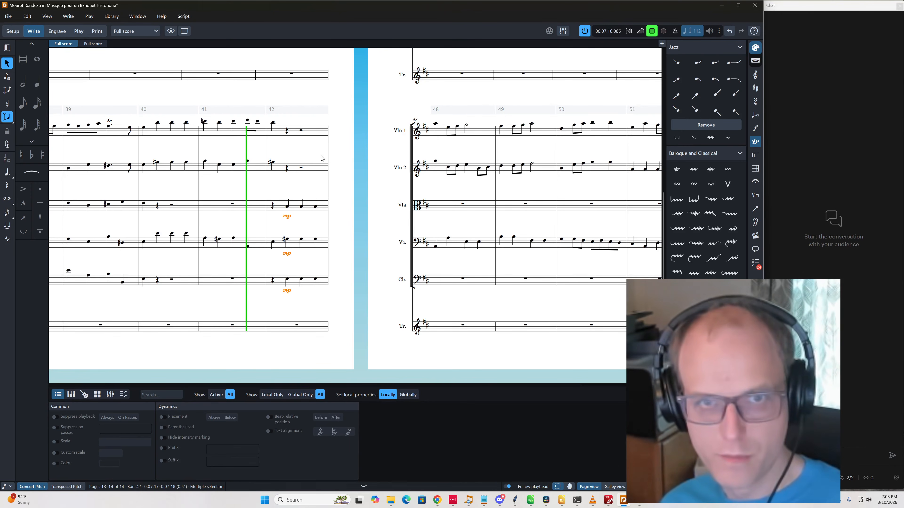
{"action": "left_click", "coordinate": [338, 157]}
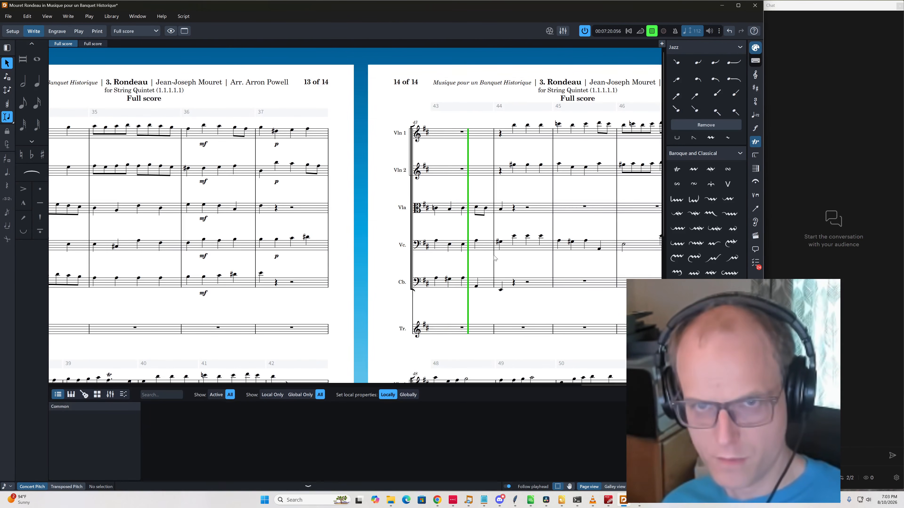
{"action": "key", "text": "space"}
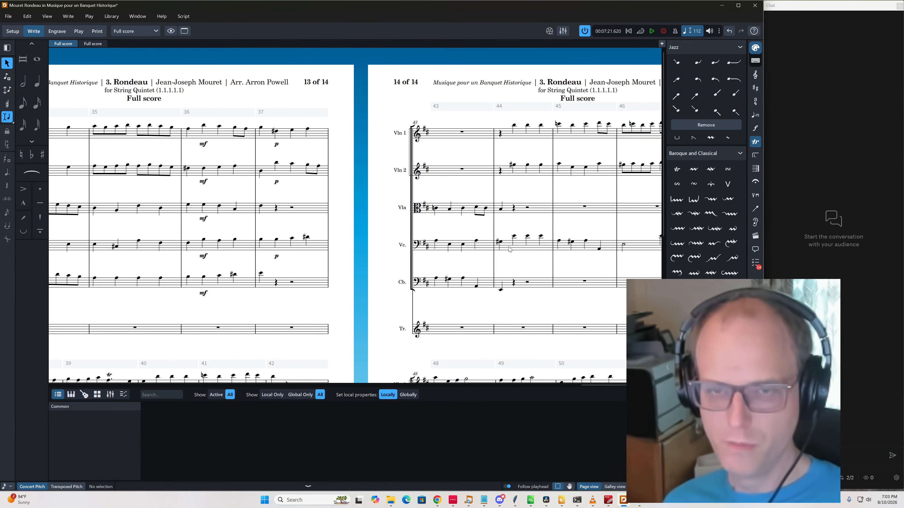
Dot the first note of the beamed pair ending Violin 1's bar 45 and slur the pair
{"action": "scroll", "coordinate": [508, 256], "scroll_direction": "right", "scroll_amount": 4}
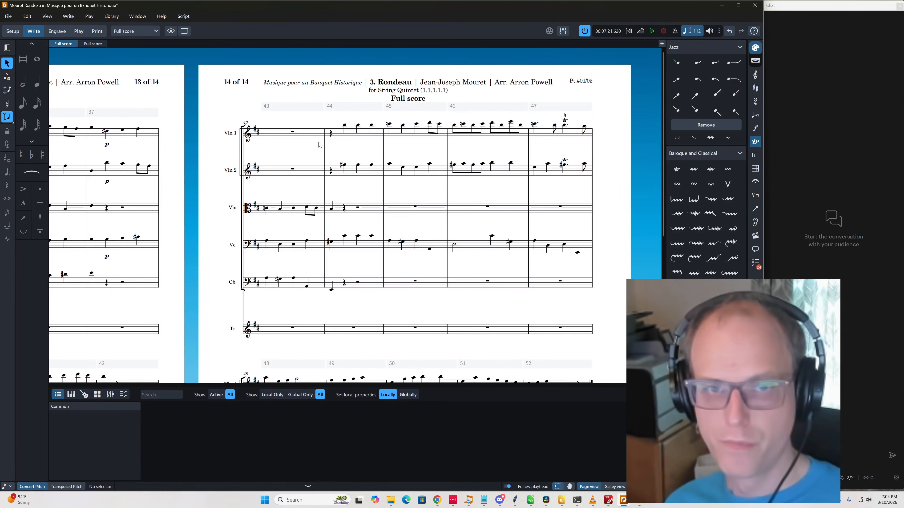
{"action": "left_click", "coordinate": [430, 125]}
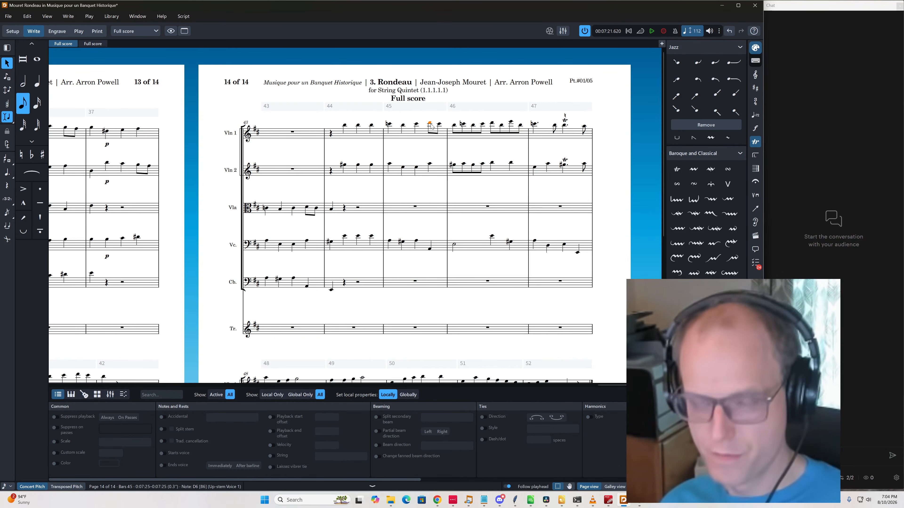
{"action": "key", "text": "."}
{"action": "key", "text": "ctrl+z"}
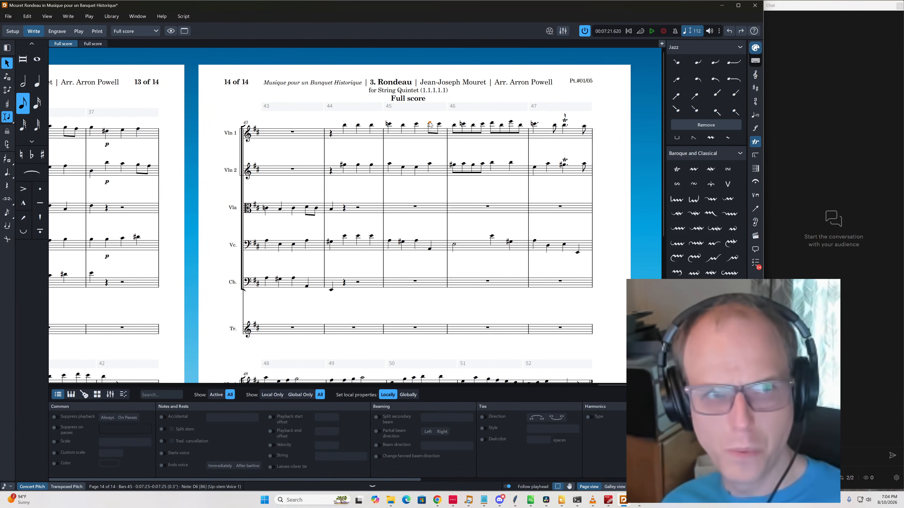
{"action": "key", "text": "s"}
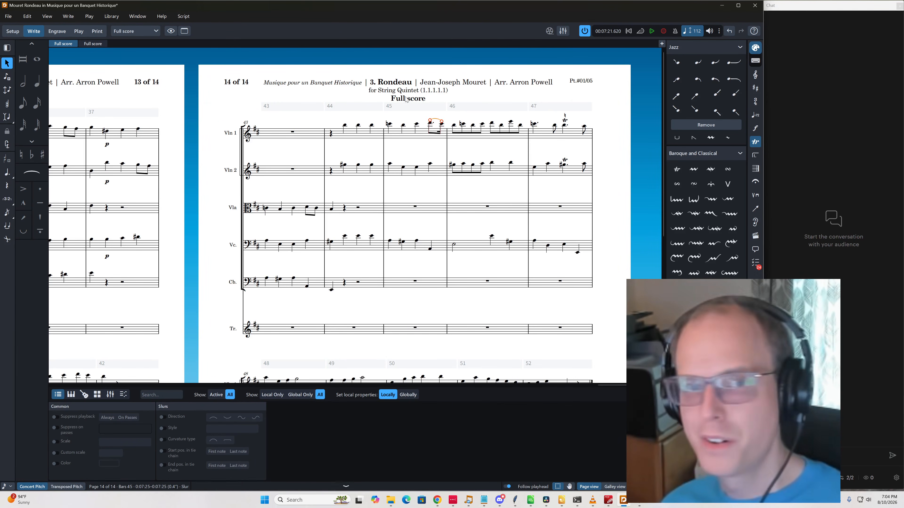
{"action": "key", "text": "Escape"}
Play back the score from the first Violin 1 note of bar 44 and stop playback in bar 47
{"action": "left_click", "coordinate": [344, 237]}
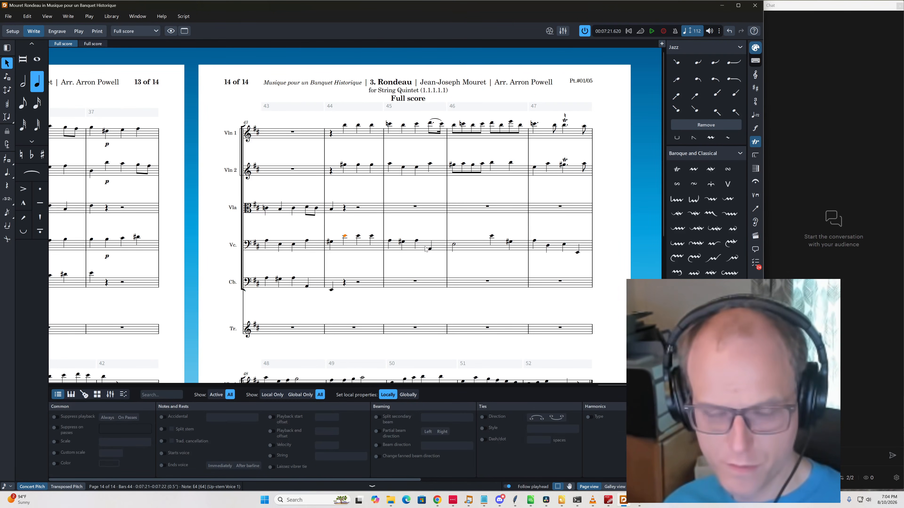
{"action": "left_click", "coordinate": [393, 245]}
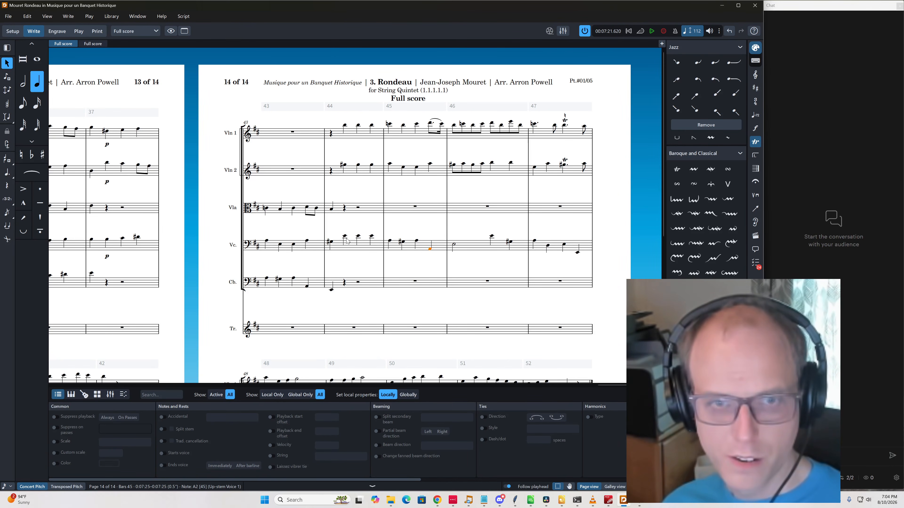
{"action": "left_click", "coordinate": [416, 243], "text": "shift"}
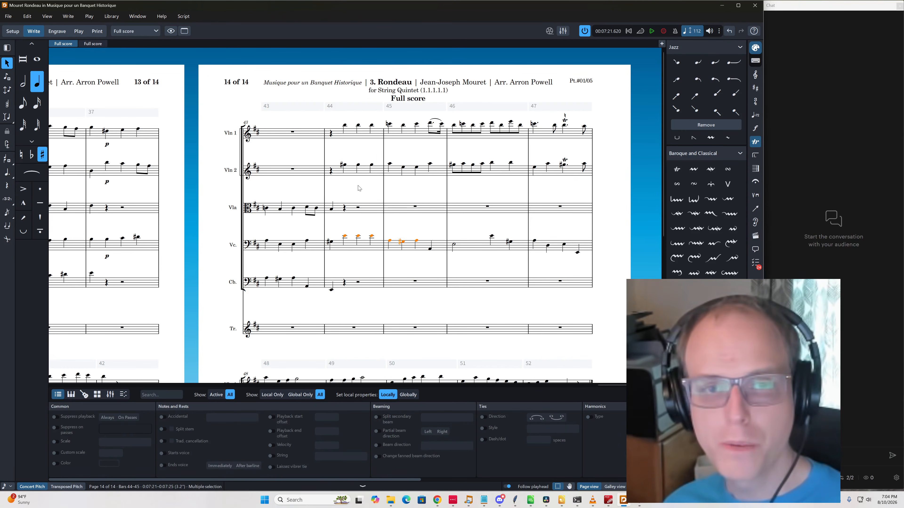
{"action": "left_click", "coordinate": [345, 127]}
{"action": "key", "text": "p"}
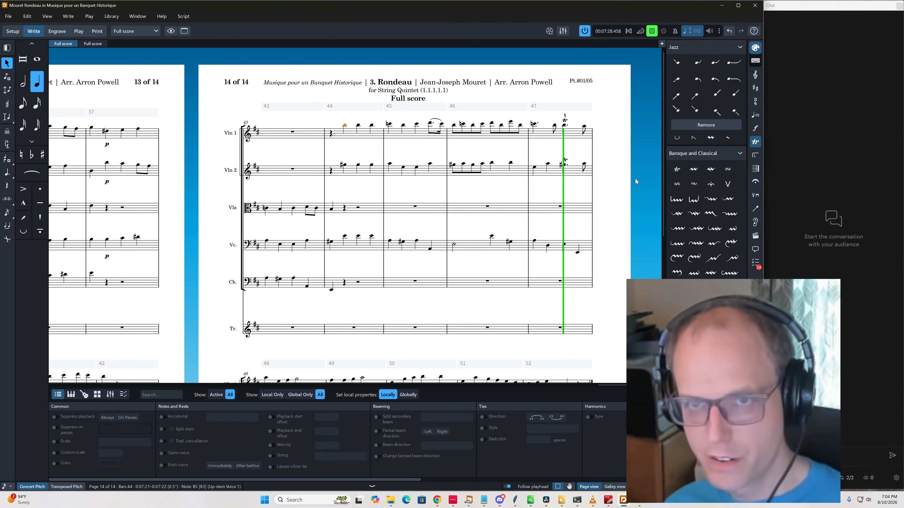
{"action": "key", "text": "space"}
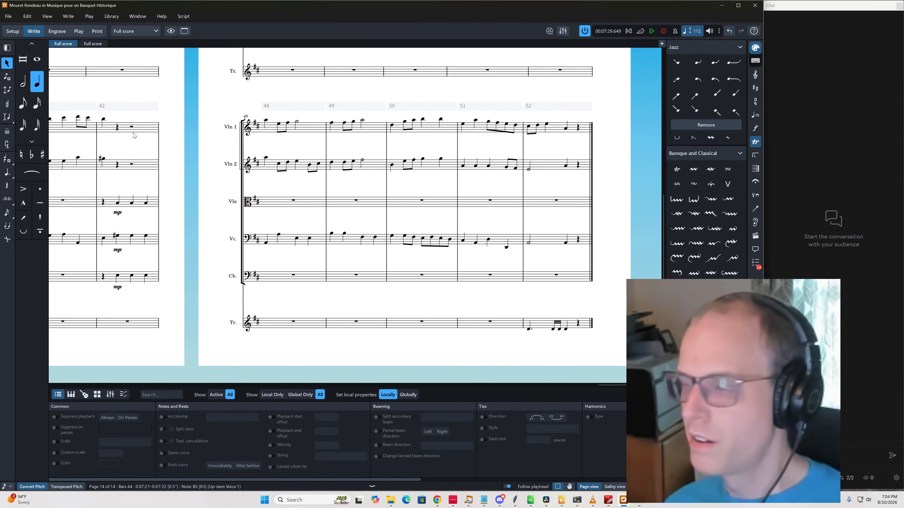
Play back the score from the Violin 1 rest that opens bar 44, then stop playback in bar 45
{"action": "scroll", "coordinate": [205, 157], "scroll_direction": "up", "scroll_amount": 5}
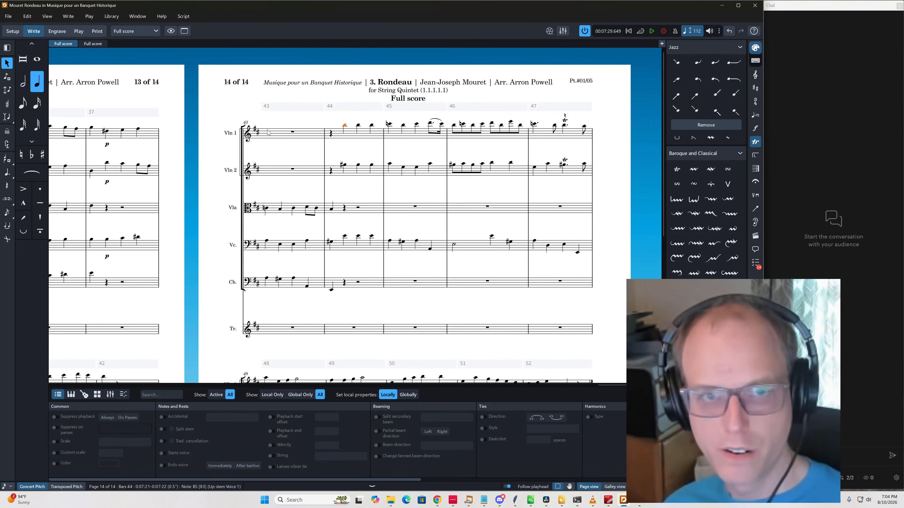
{"action": "left_click", "coordinate": [332, 135]}
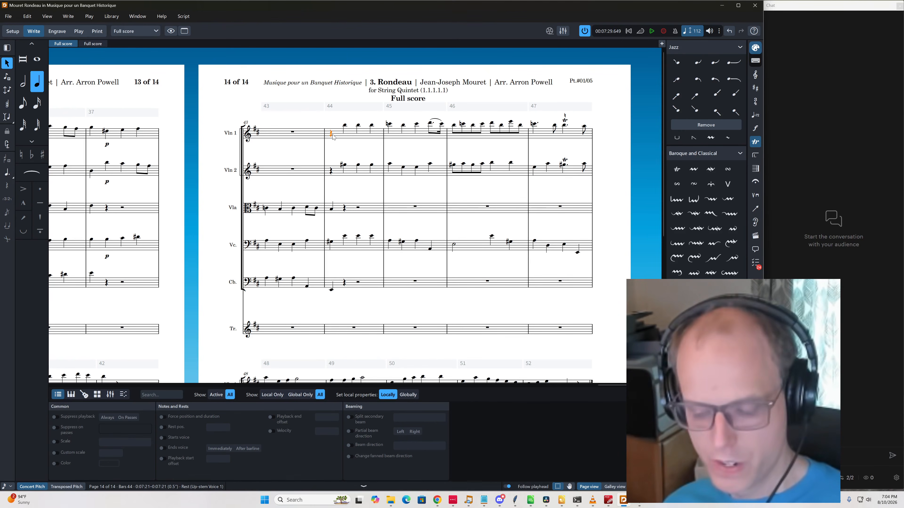
{"action": "key", "text": "space"}
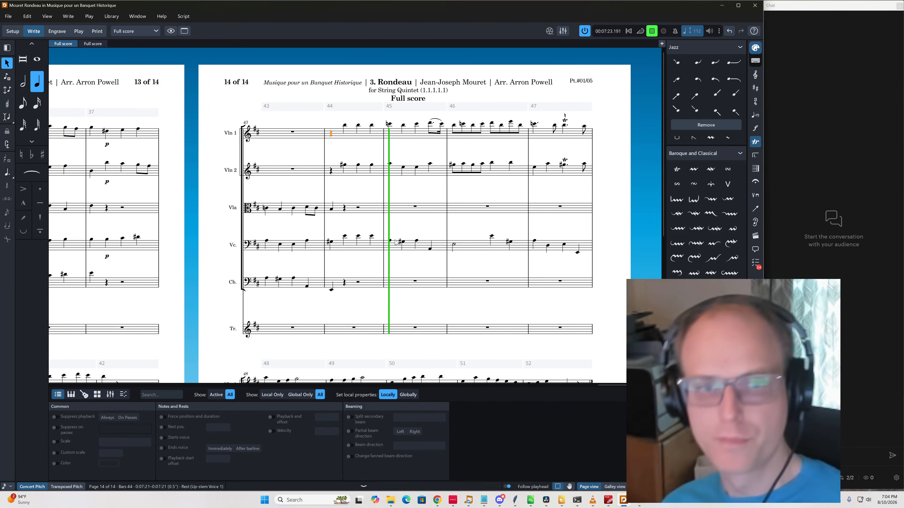
{"action": "key", "text": "space"}
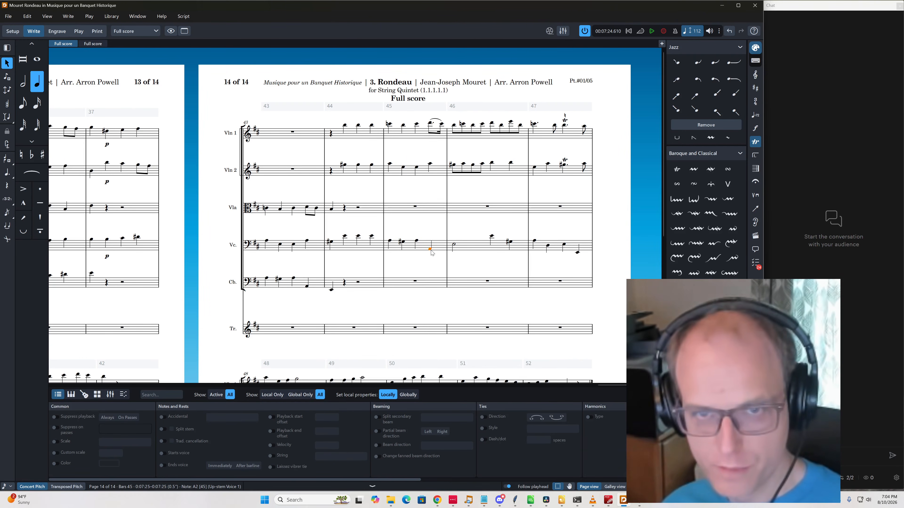
{"action": "left_click", "coordinate": [429, 249]}
{"action": "left_click", "coordinate": [454, 246], "text": "ctrl"}
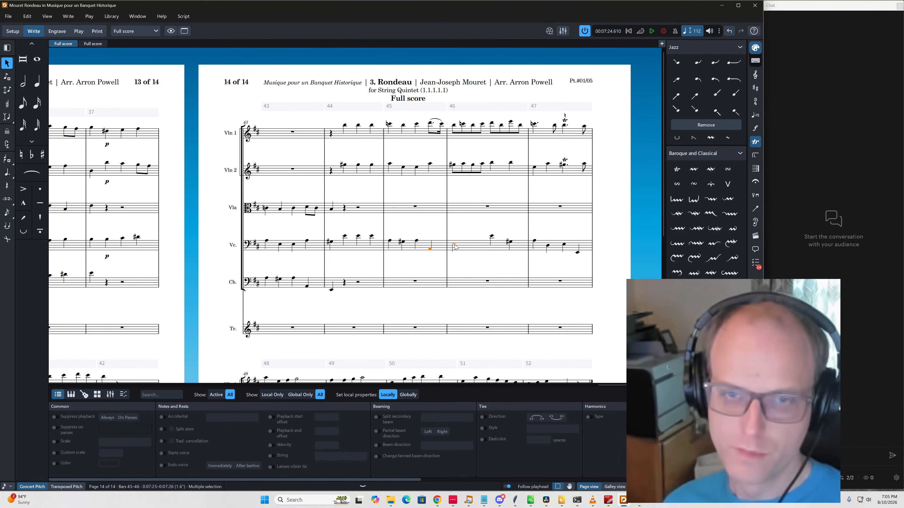
{"action": "left_click", "coordinate": [492, 237]}
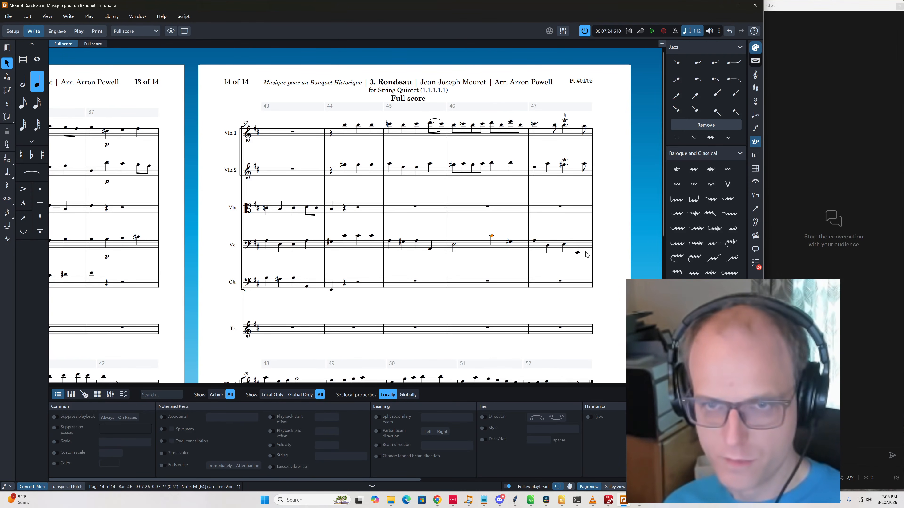
{"action": "left_click", "coordinate": [577, 252], "text": "shift"}
{"action": "scroll", "coordinate": [464, 289], "scroll_direction": "down", "scroll_amount": 3}
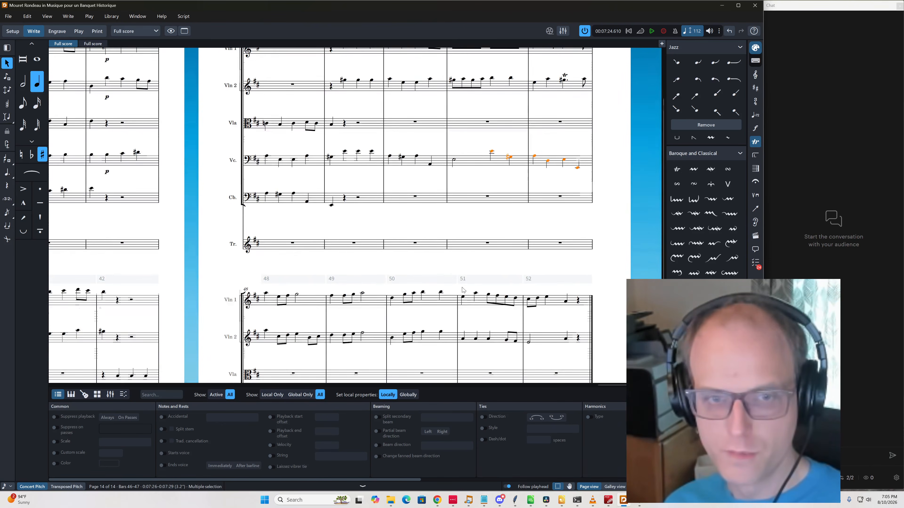
{"action": "scroll", "coordinate": [462, 295], "scroll_direction": "down", "scroll_amount": 3}
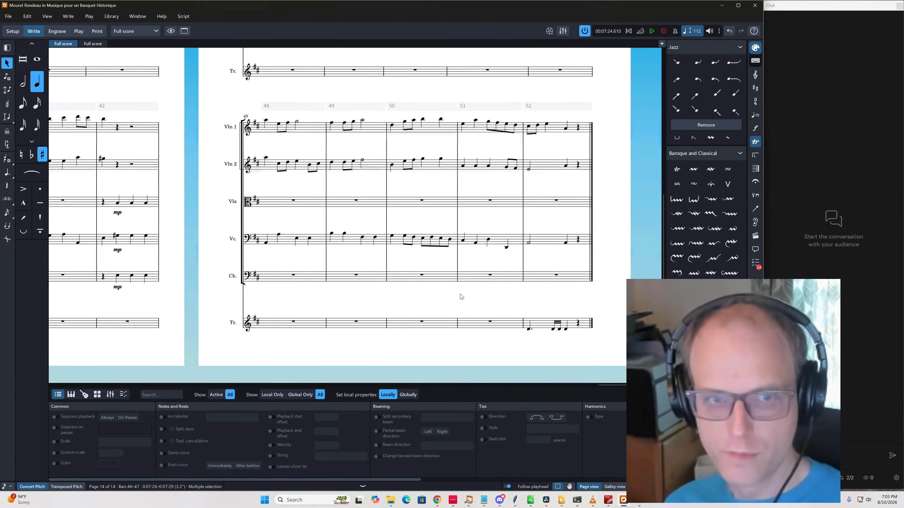
{"action": "scroll", "coordinate": [460, 298], "scroll_direction": "up", "scroll_amount": 5}
Enter quarter-note Es on beats 2 and 3 of the double bass's bar 46, the second an octave higher
{"action": "left_click", "coordinate": [455, 178]}
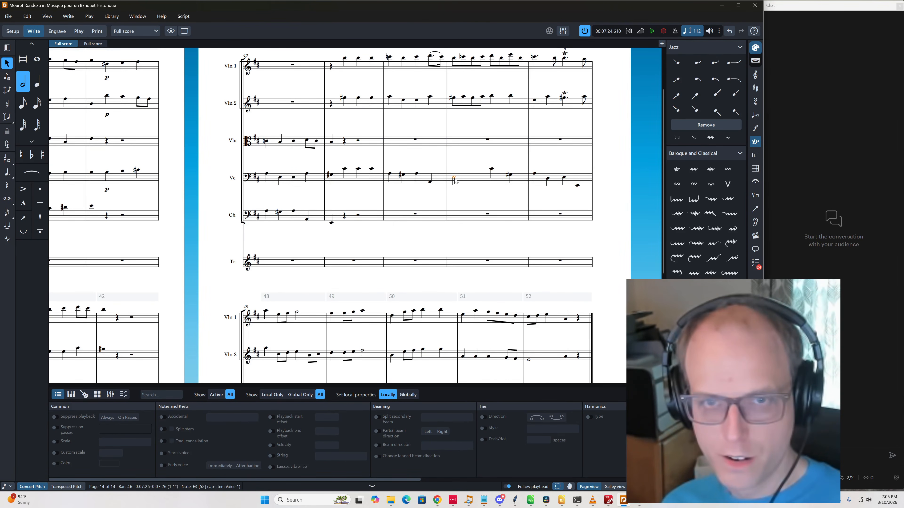
{"action": "key", "text": "r"}
{"action": "key", "text": "ctrl+z"}
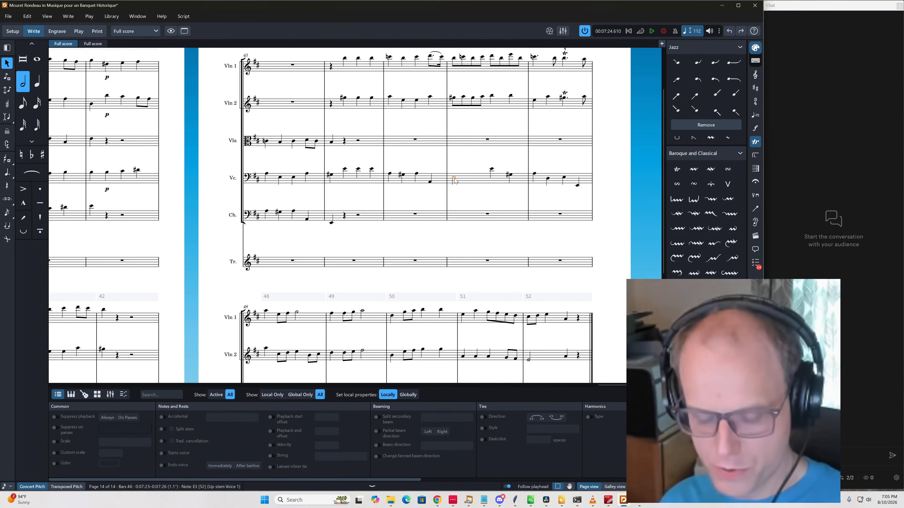
{"action": "key", "text": "shift+n"}
{"action": "key", "text": "Down"}
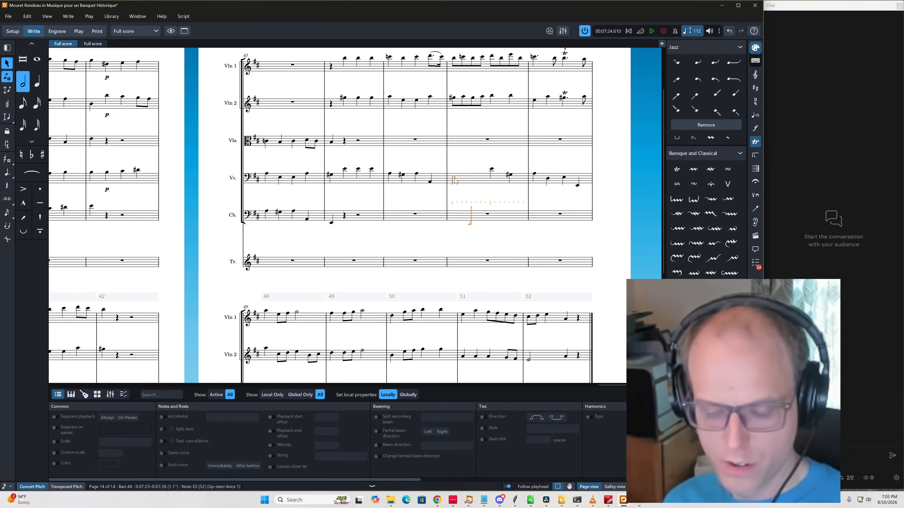
{"action": "key", "text": "6"}
{"action": "key", "text": "e"}
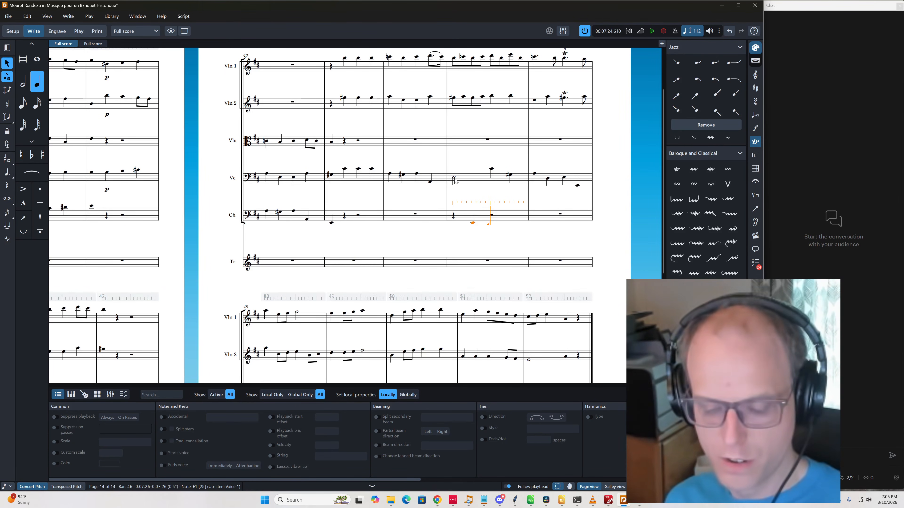
{"action": "key", "text": "e"}
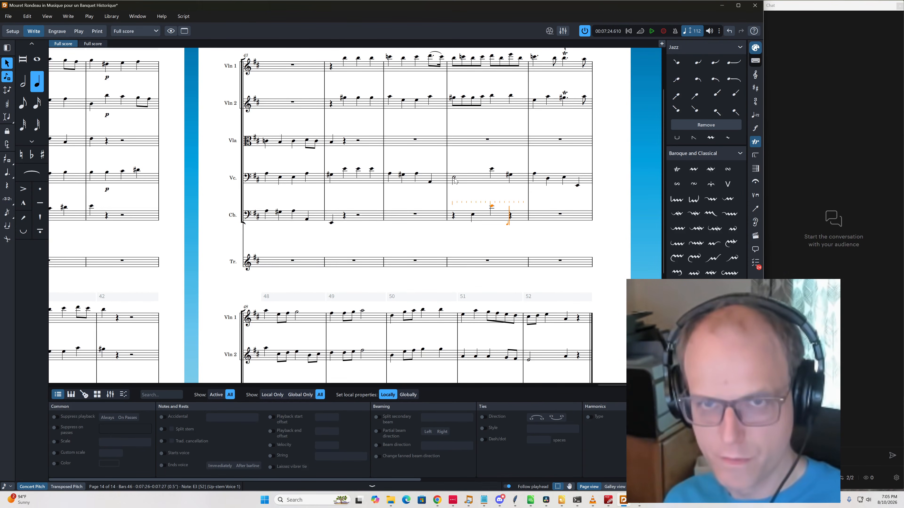
{"action": "key", "text": "Escape"}
Move the cello notes from the last beat of bar 46 through bar 52 to the double bass staff and lower them an octave
{"action": "left_click", "coordinate": [510, 175]}
{"action": "scroll", "coordinate": [247, 299], "scroll_direction": "down", "scroll_amount": 3}
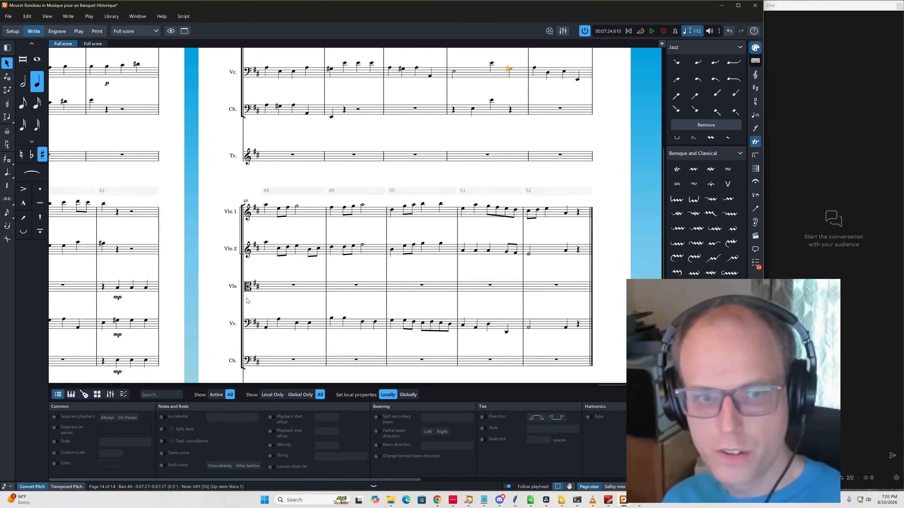
{"action": "left_click", "coordinate": [576, 327], "text": "shift"}
{"action": "key", "text": "alt+Down"}
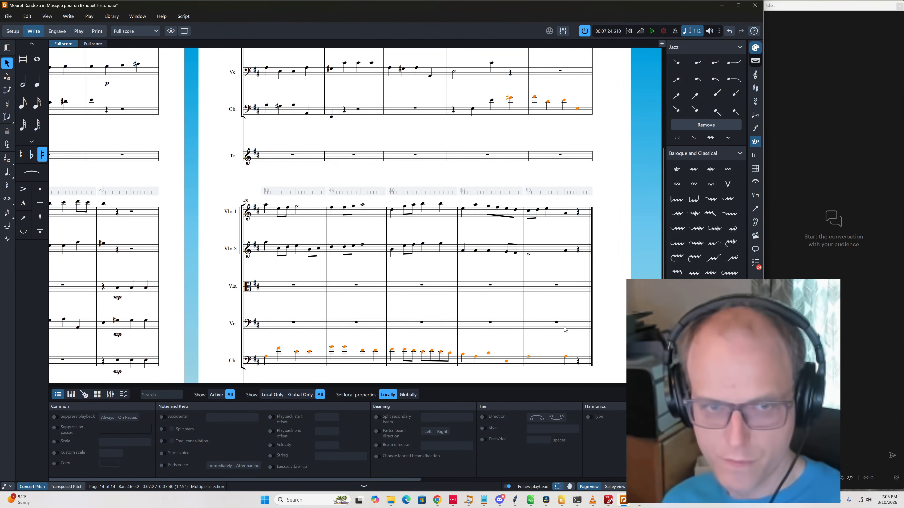
{"action": "scroll", "coordinate": [565, 330], "scroll_direction": "up", "scroll_amount": 5}
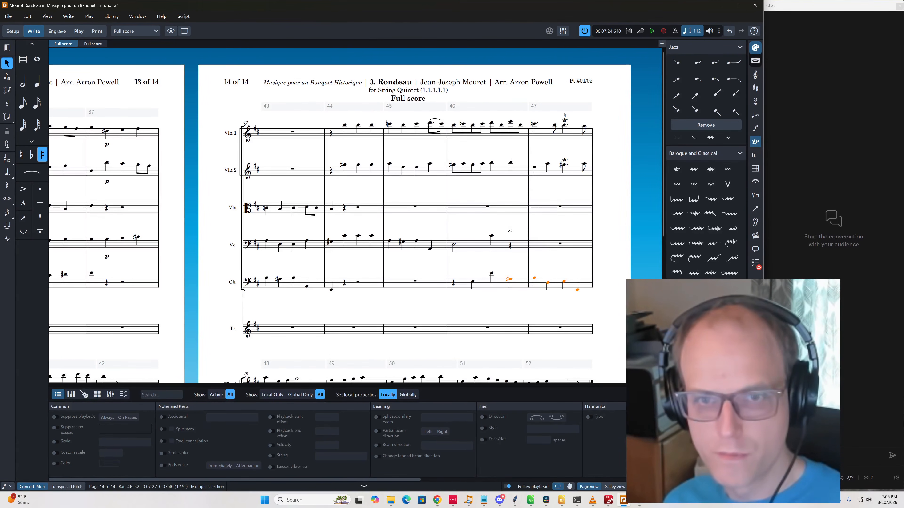
Lower the cello note on beat 3 of bar 46 to B3 and check it by playing back from bar 44
{"action": "left_click", "coordinate": [492, 237]}
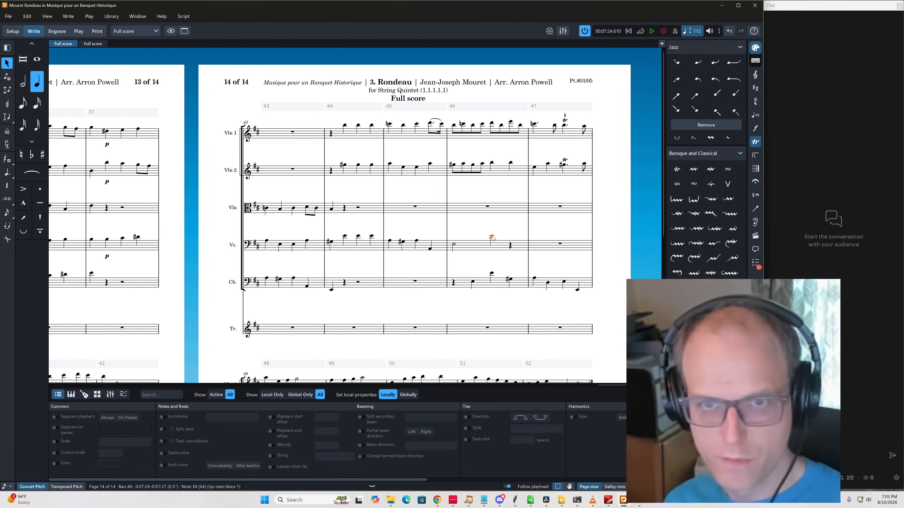
{"action": "key", "text": "alt+Down"}
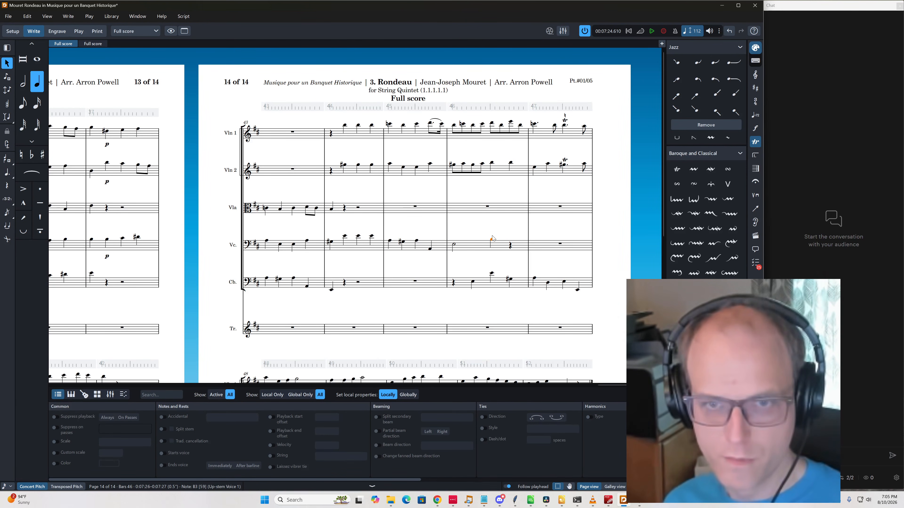
{"action": "key", "text": "p"}
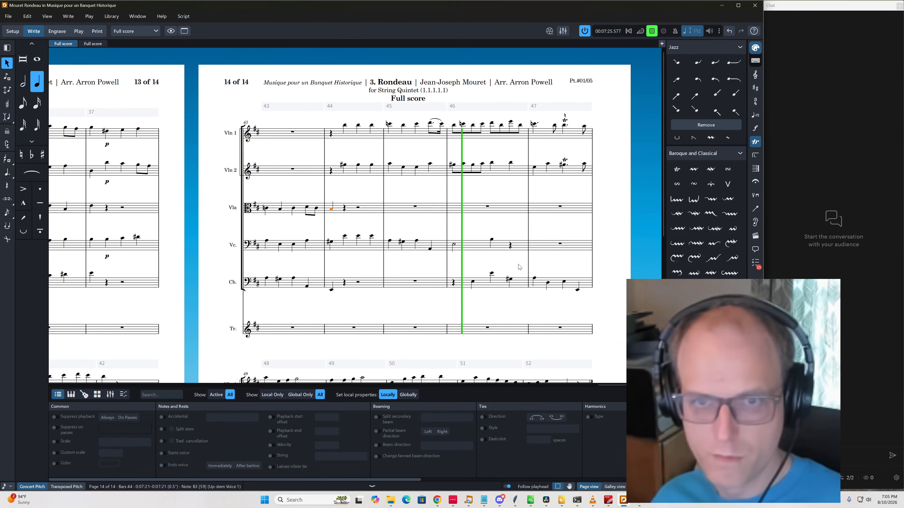
{"action": "key", "text": "space"}
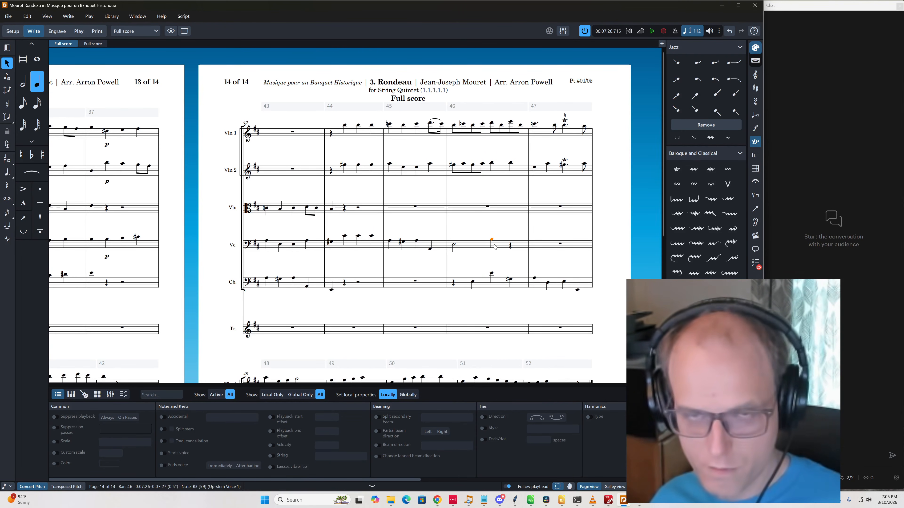
{"action": "key", "text": "alt+shift+Up"}
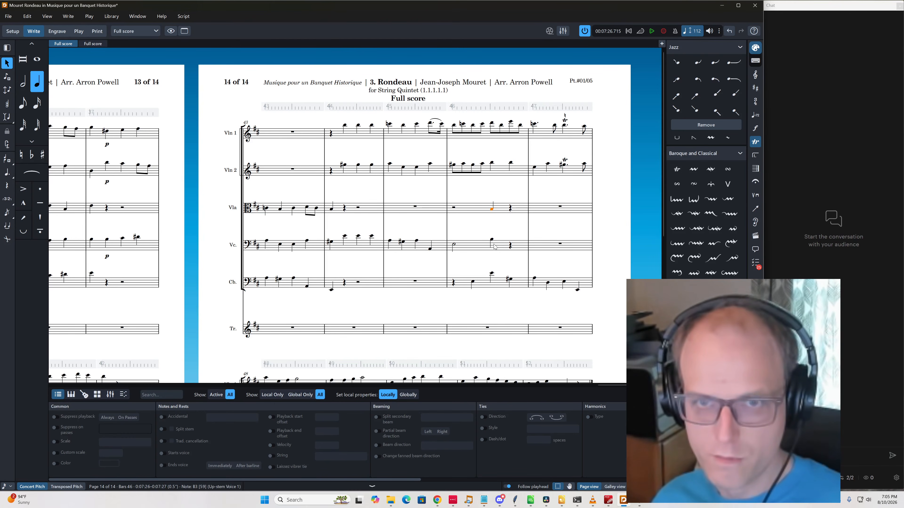
{"action": "key", "text": "alt+Down"}
{"action": "key", "text": "alt+Down"}
{"action": "key", "text": "alt+Down"}
{"action": "key", "text": "alt+Down"}
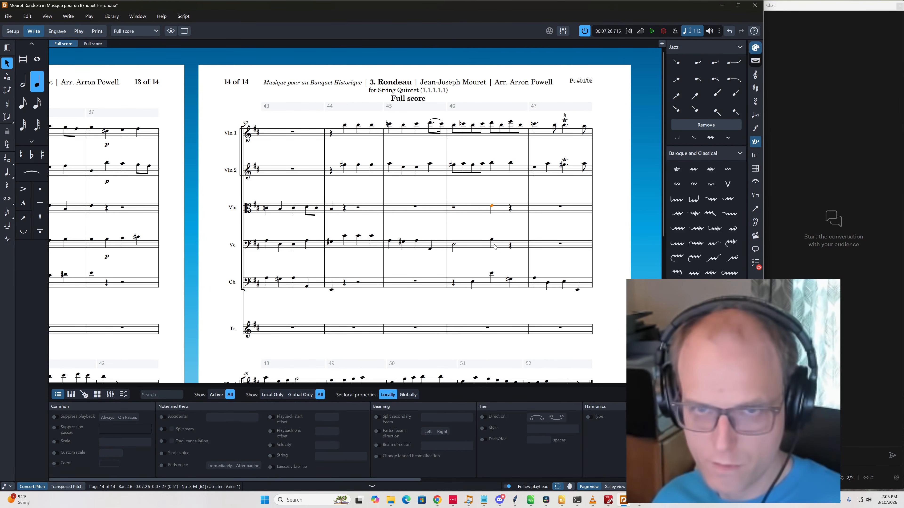
{"action": "key", "text": "comma"}
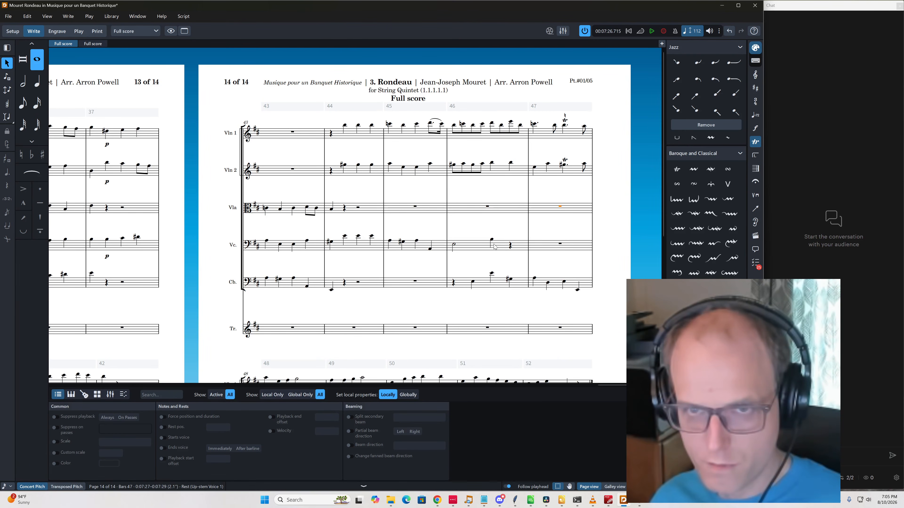
Enter eighth notes E, F♯, G♯ and B in the viola from beat 3 of bar 46
{"action": "key", "text": "shift+n"}
{"action": "key", "text": "Right"}
{"action": "key", "text": "Right"}
{"action": "key", "text": "Right"}
{"action": "key", "text": "Right"}
{"action": "key", "text": "Right"}
{"action": "key", "text": "Right"}
{"action": "key", "text": "Right"}
{"action": "key", "text": "Right"}
{"action": "key", "text": "Right"}
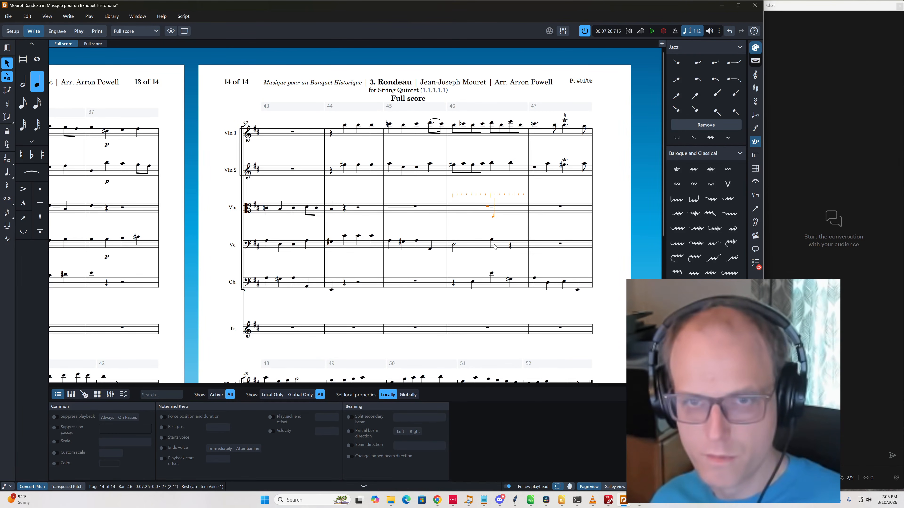
{"action": "key", "text": "Left"}
{"action": "key", "text": "Left"}
{"action": "key", "text": "Right"}
{"action": "key", "text": "5"}
{"action": "key", "text": "e"}
{"action": "key", "text": "f"}
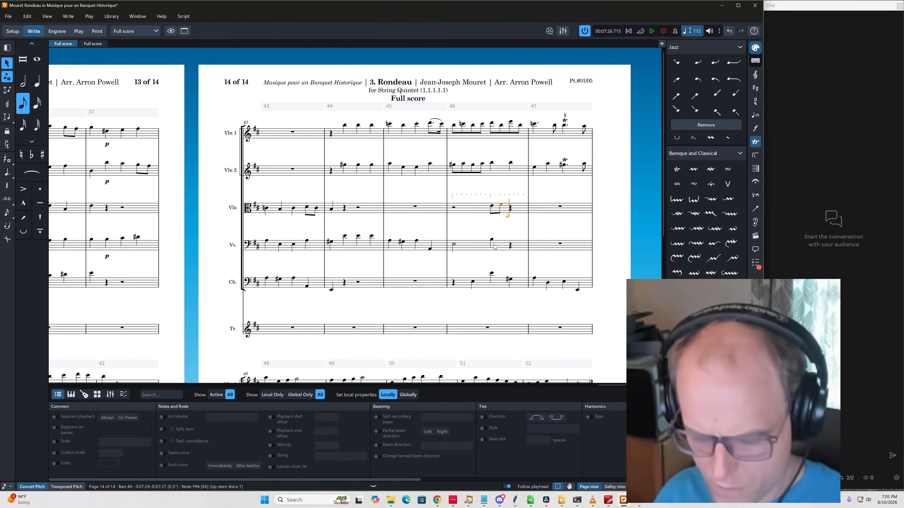
{"action": "key", "text": "equal"}
{"action": "key", "text": "g"}
{"action": "key", "text": "b"}
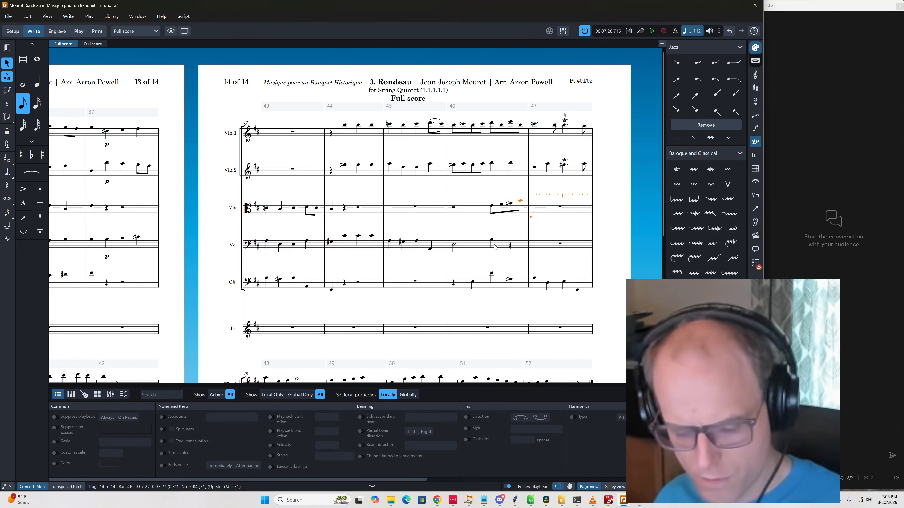
Enter quarter notes B and A on the viola's first two beats of bar 47, and accent the B
{"action": "key", "text": "6"}
{"action": "key", "text": "b"}
{"action": "key", "text": "a"}
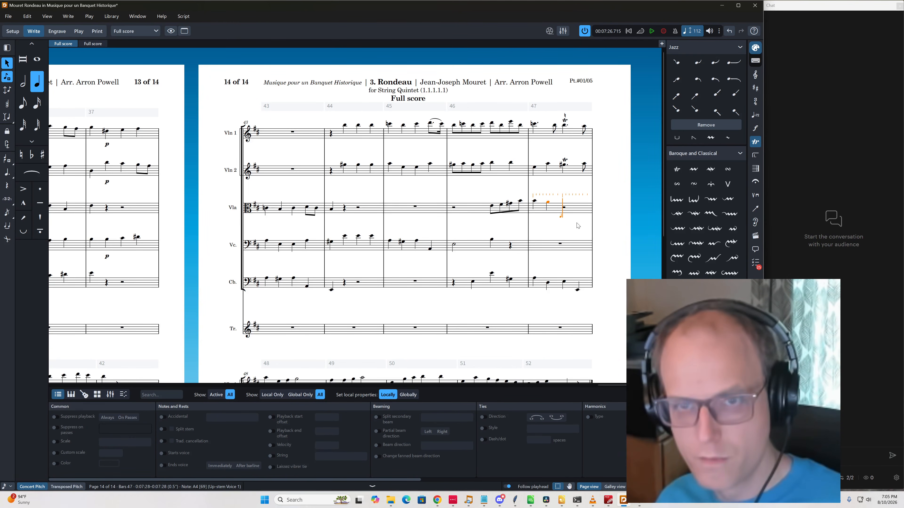
{"action": "key", "text": "Escape"}
{"action": "left_click", "coordinate": [536, 200]}
{"action": "key", "text": "bracketleft"}
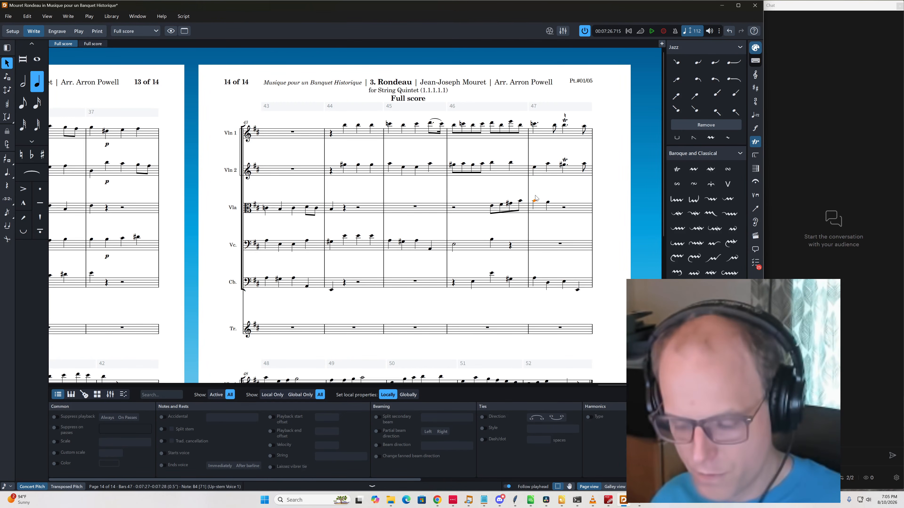
Lengthen the viola's A on beat 2 of bar 47 to a half note and add a quarter note B on beat 4
{"action": "left_click", "coordinate": [548, 204]}
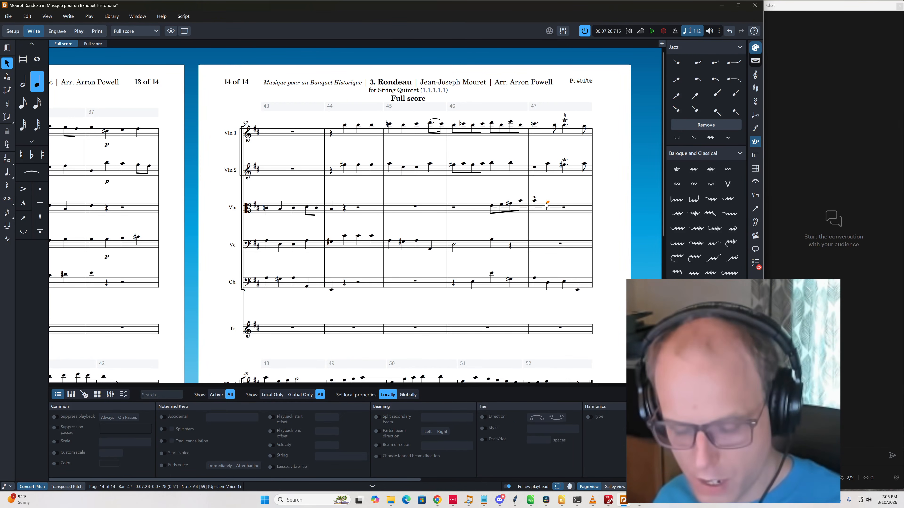
{"action": "key", "text": "7"}
{"action": "key", "text": "r"}
{"action": "key", "text": "alt+Down"}
{"action": "key", "text": "alt+Down"}
{"action": "key", "text": "alt+Down"}
{"action": "key", "text": "alt+Down"}
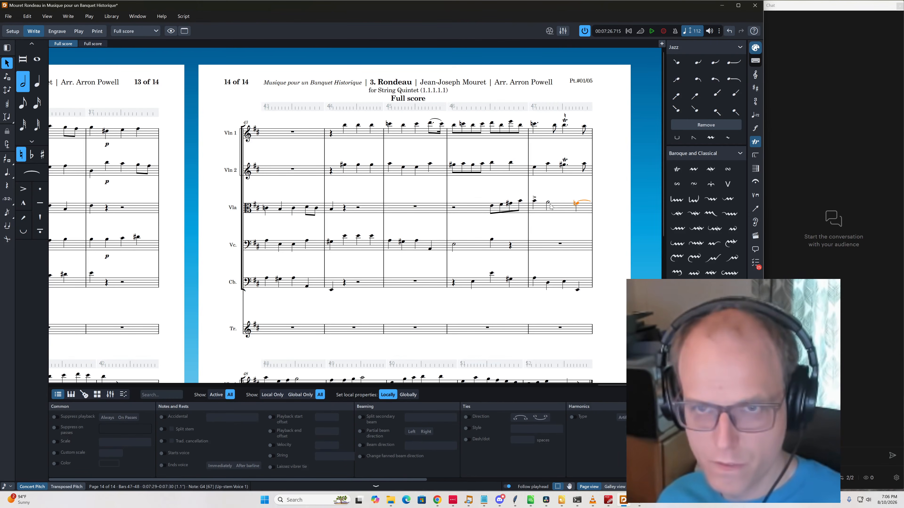
{"action": "key", "text": "alt+Up"}
{"action": "key", "text": "6"}
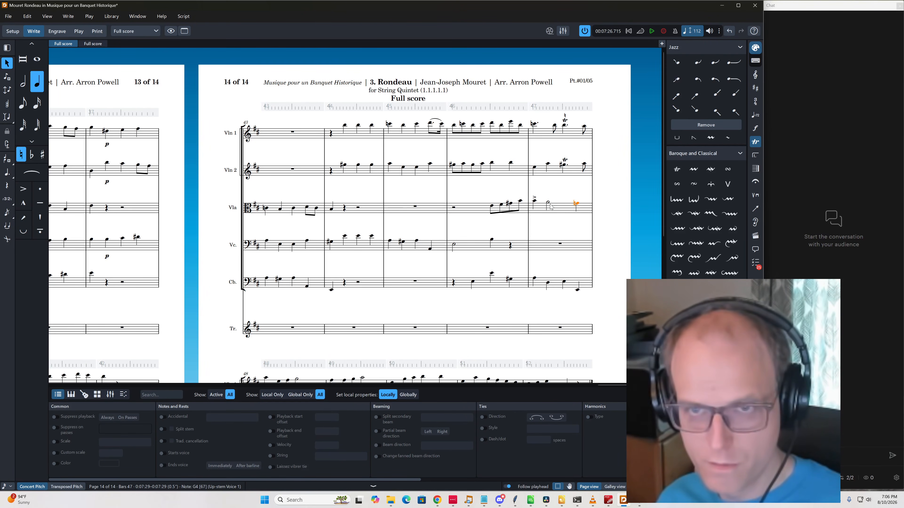
{"action": "key", "text": "alt+Up"}
{"action": "key", "text": "alt+Up"}
{"action": "key", "text": "alt+Up"}
{"action": "key", "text": "alt+Up"}
{"action": "scroll", "coordinate": [502, 169], "scroll_direction": "down", "scroll_amount": 6}
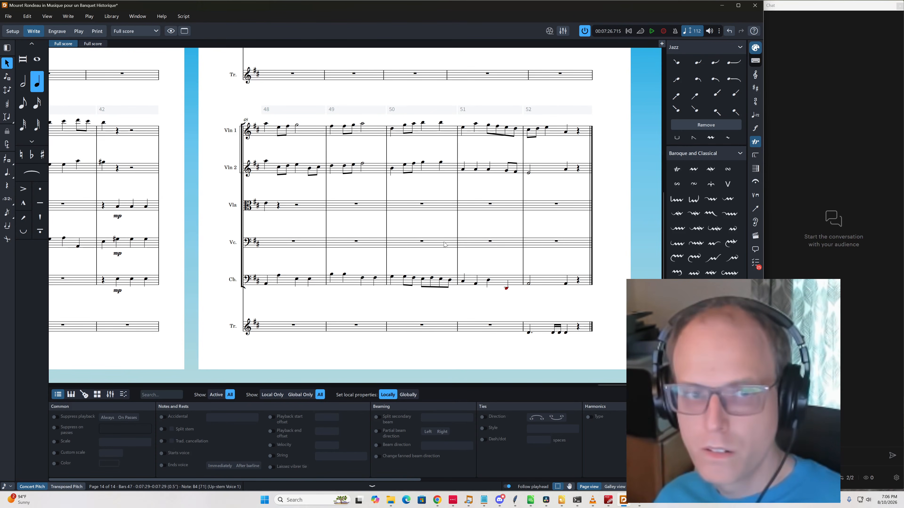
Enter a quarter note C♯ on the viola's first beat of bar 48 and show its accidental in round brackets
{"action": "scroll", "coordinate": [443, 243], "scroll_direction": "up", "scroll_amount": 6}
{"action": "scroll", "coordinate": [534, 208], "scroll_direction": "down", "scroll_amount": 6}
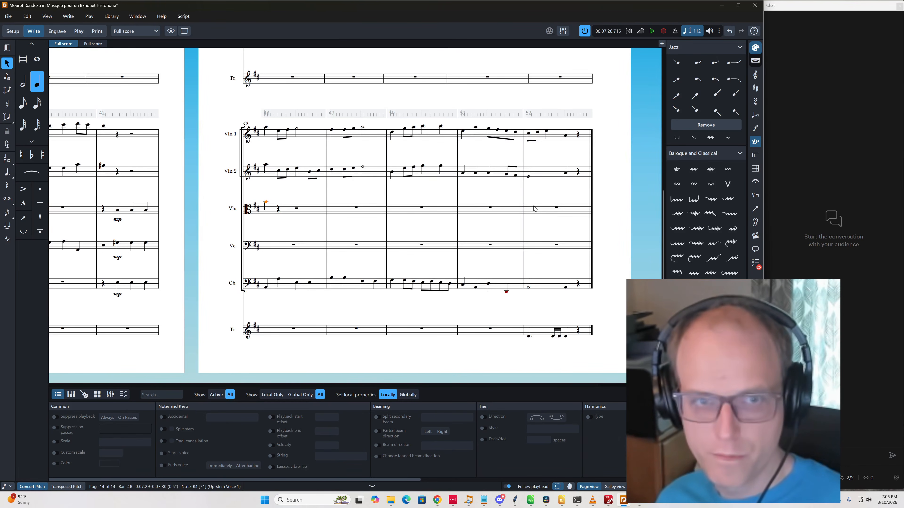
{"action": "key", "text": "Right"}
{"action": "key", "text": "0"}
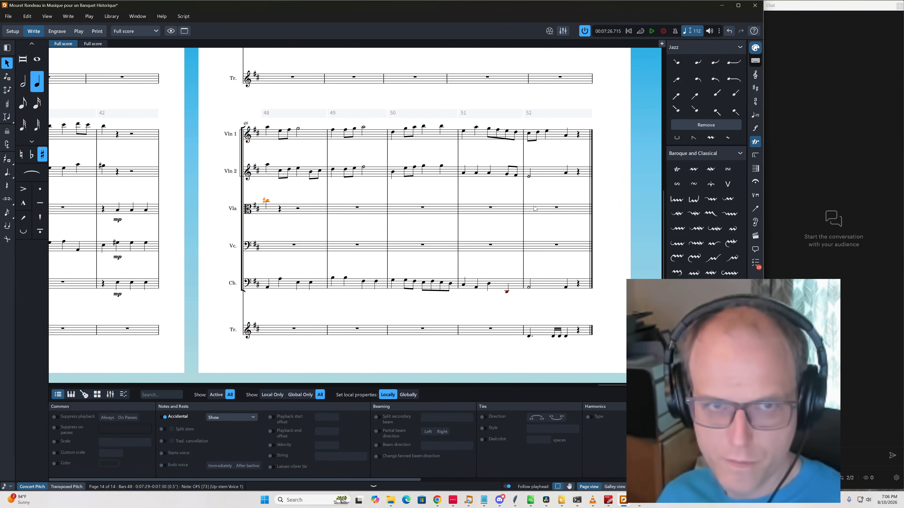
{"action": "left_click", "coordinate": [233, 419]}
{"action": "left_click", "coordinate": [224, 444]}
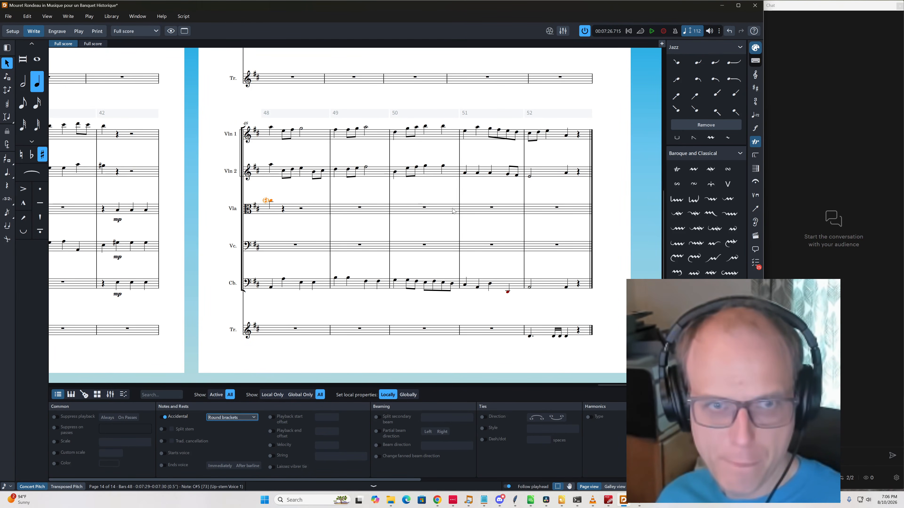
Slur the viola's eighth notes E and F♯ on beat 3 of bar 46
{"action": "scroll", "coordinate": [468, 263], "scroll_direction": "up", "scroll_amount": 6}
{"action": "left_click", "coordinate": [492, 172]}
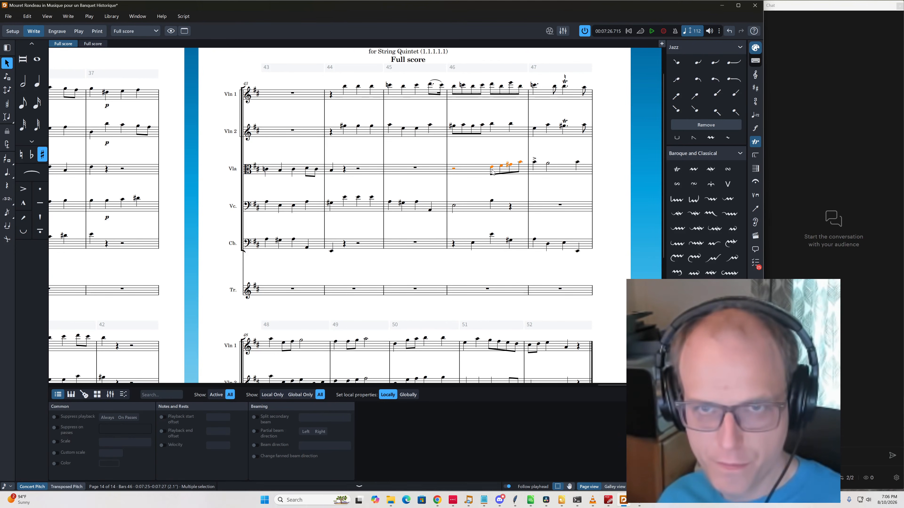
{"action": "left_click", "coordinate": [491, 168]}
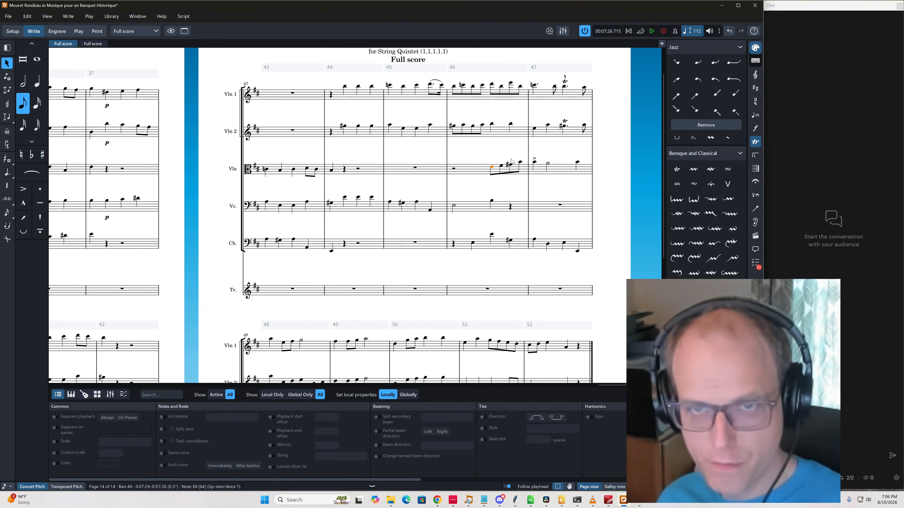
{"action": "key", "text": "s"}
Add a crescendo hairpin under the viola's four eighth notes in bar 46
{"action": "left_click", "coordinate": [515, 174]}
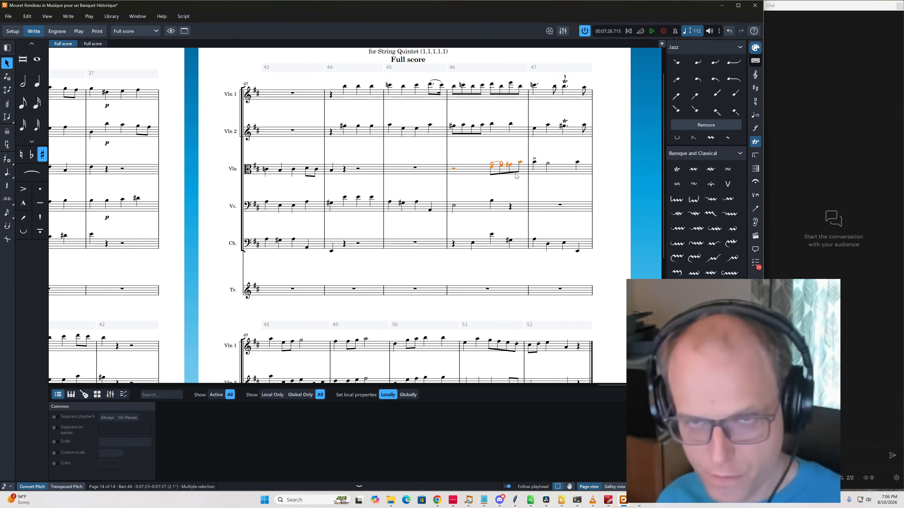
{"action": "key", "text": "Right"}
{"action": "key", "text": "shift+Left"}
{"action": "key", "text": "shift+Left"}
{"action": "key", "text": "shift+Left"}
{"action": "key", "text": "shift+d"}
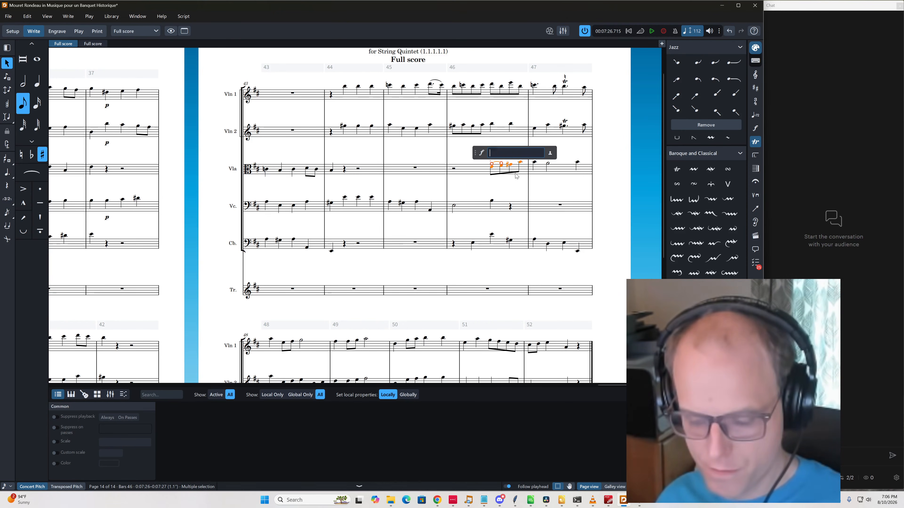
{"action": "type", "text": "<"}
{"action": "key", "text": "Return"}
Add a diminuendo hairpin under the viola from the accented B through the half note A in bar 47
{"action": "left_click", "coordinate": [536, 162]}
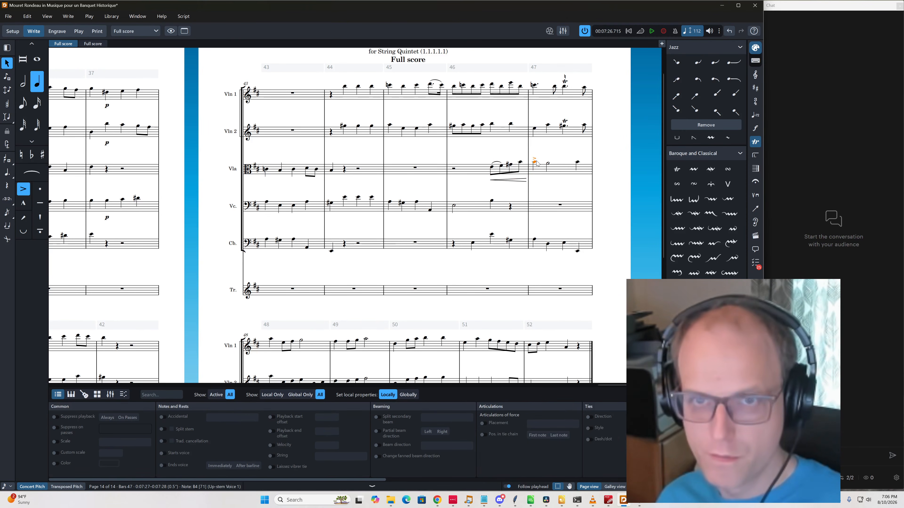
{"action": "key", "text": "["}
{"action": "key", "text": "shift+Right"}
{"action": "key", "text": "shift+d"}
{"action": "type", "text": ">"}
{"action": "key", "text": "Return"}
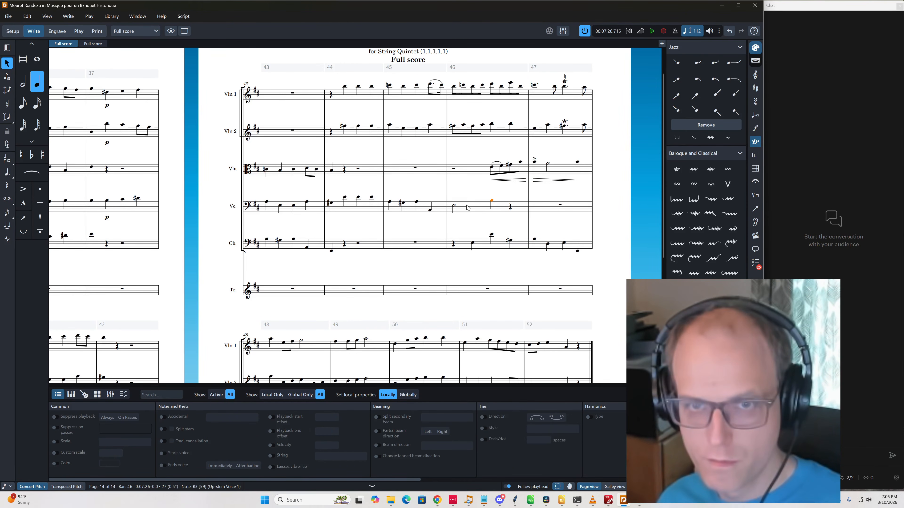
Enter a quarter note E on the cello's beat 4 of bar 46 and a half note A in bar 47, then play back from bar 46
{"action": "key", "text": "e"}
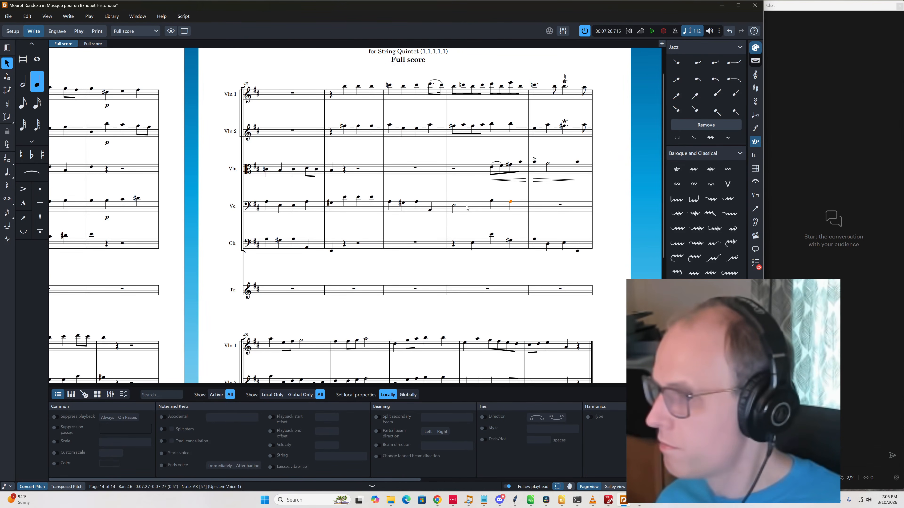
{"action": "key", "text": "e"}
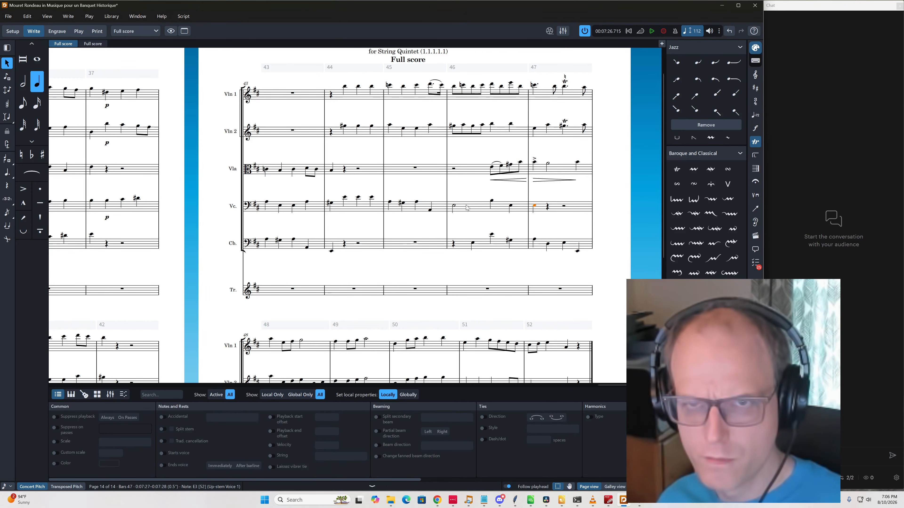
{"action": "key", "text": "alt+a"}
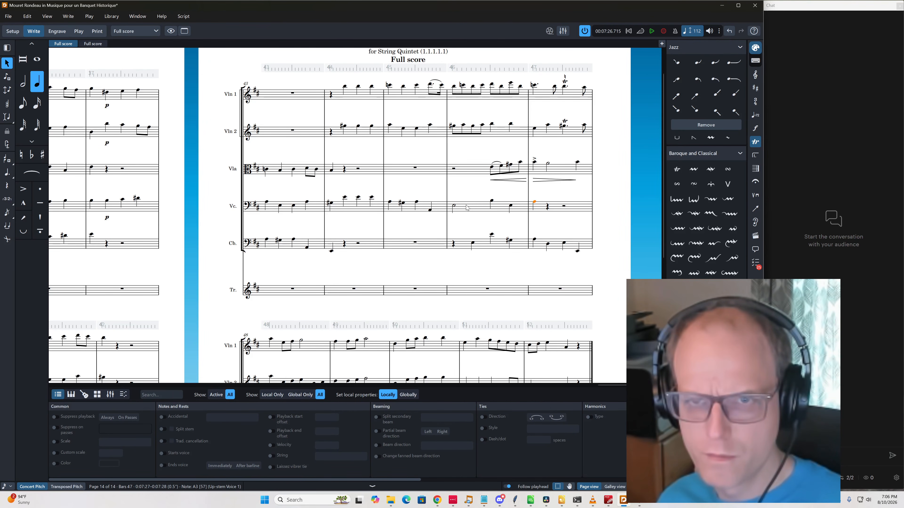
{"action": "key", "text": "7"}
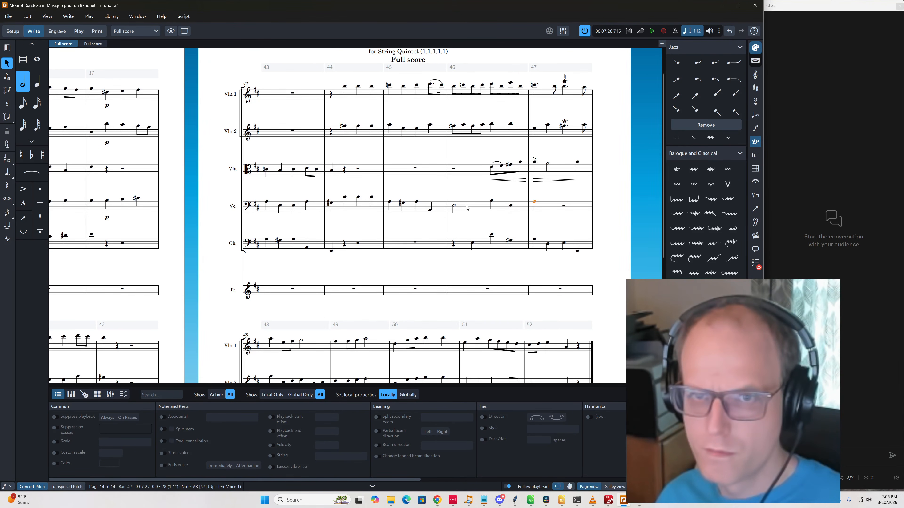
{"action": "key", "text": "Left"}
{"action": "key", "text": "Left"}
{"action": "key", "text": "Left"}
{"action": "key", "text": "space"}
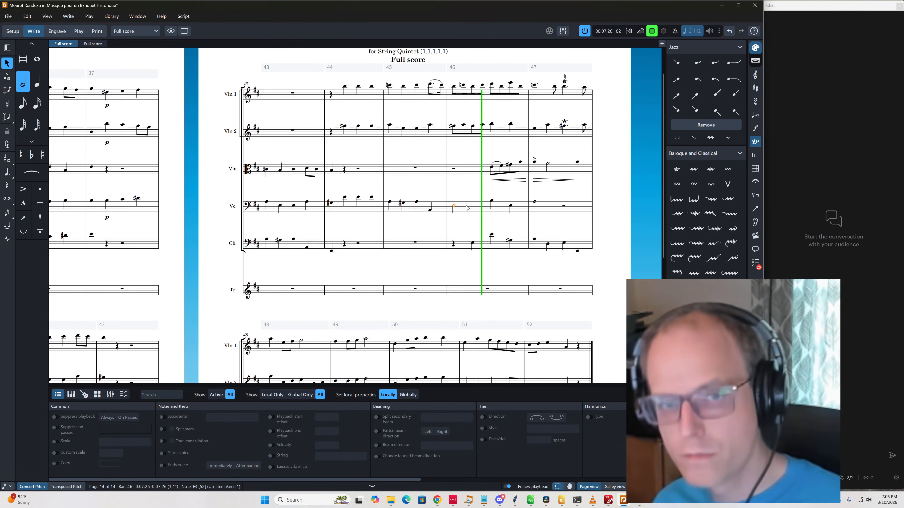
{"action": "key", "text": "space"}
Shorten the cello's A in bar 47 to a quarter note, add a half note B on beat 2, and play the bar back
{"action": "left_click", "coordinate": [534, 202]}
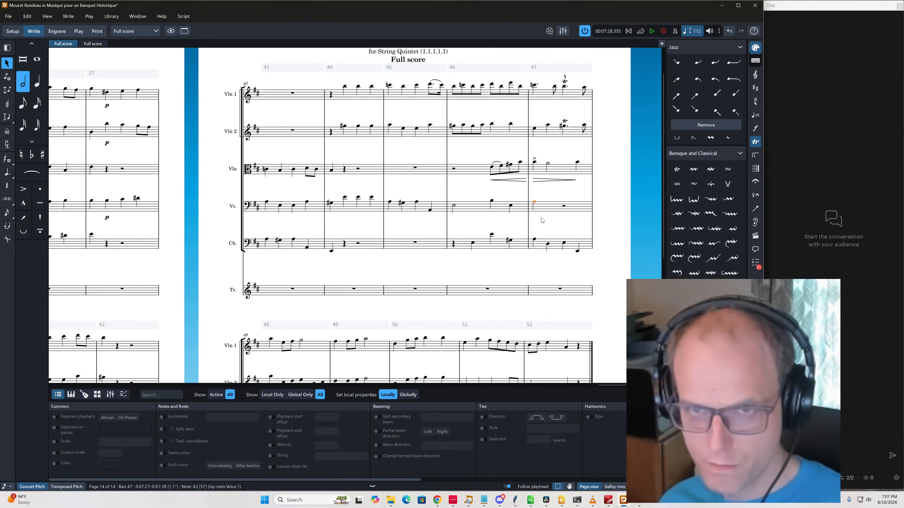
{"action": "key", "text": "6"}
{"action": "key", "text": "r"}
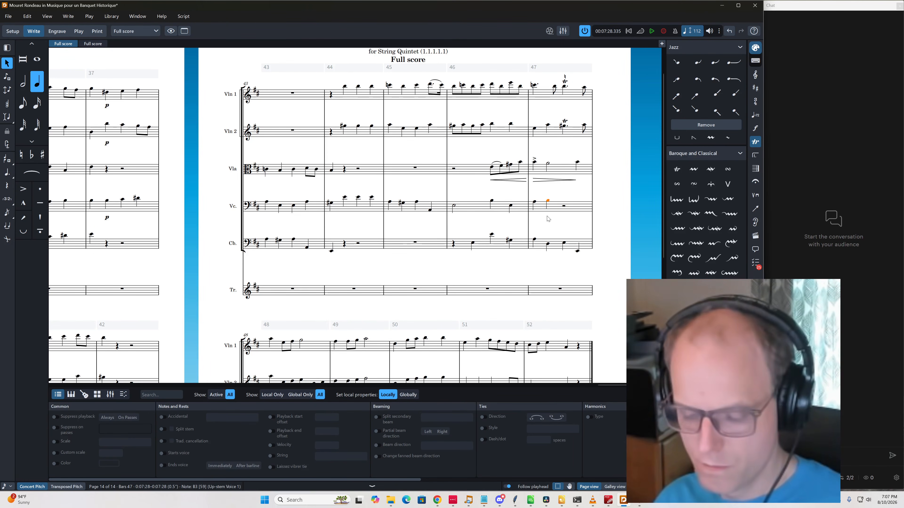
{"action": "key", "text": "7"}
{"action": "key", "text": "Left"}
{"action": "key", "text": "space"}
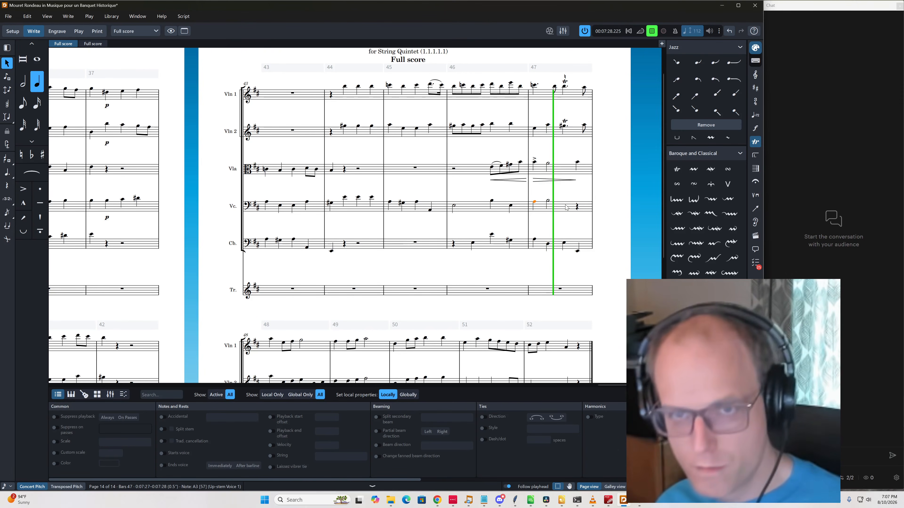
{"action": "left_click", "coordinate": [548, 202]}
{"action": "key", "text": "space"}
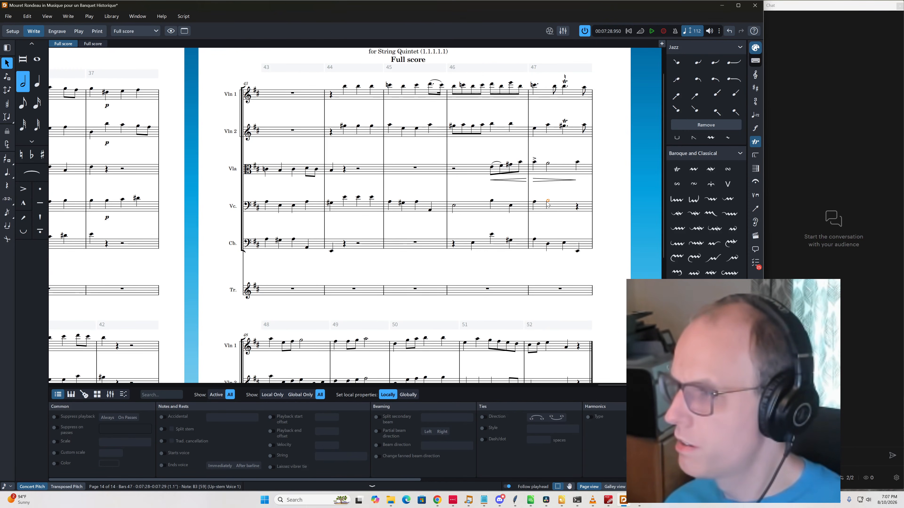
Shorten the viola's A on beat 2 of bar 47 to a quarter note and add a quarter note E on beat 3
{"action": "left_click", "coordinate": [549, 164]}
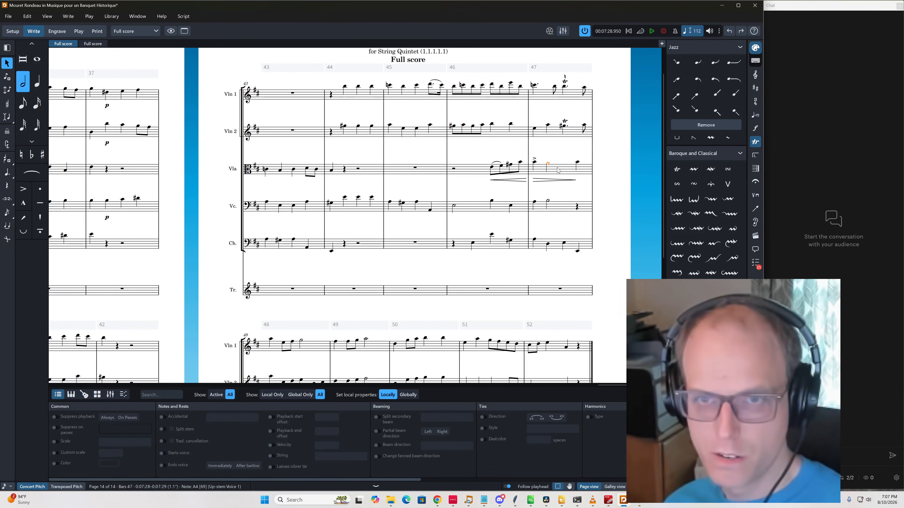
{"action": "key", "text": "6"}
{"action": "key", "text": "r"}
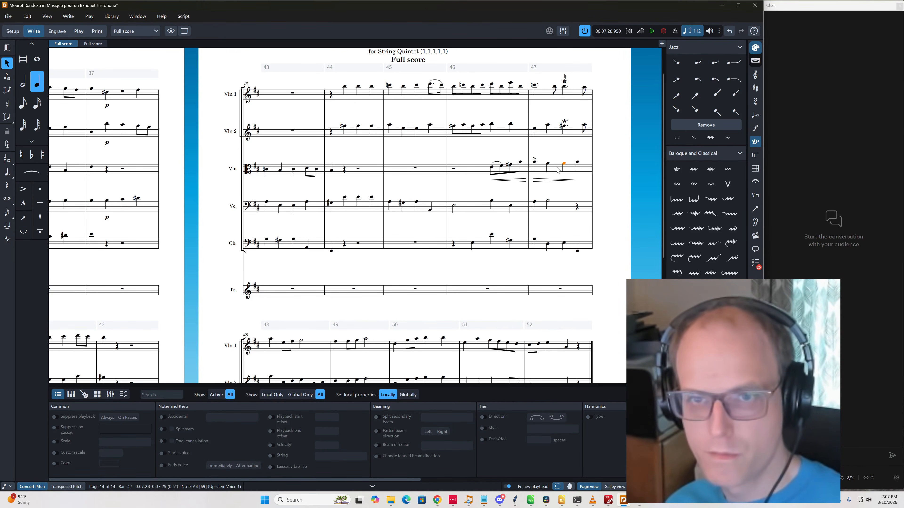
{"action": "key", "text": "alt+Down"}
Move the viola's B on beat 4 of bar 47 to the cello staff and lower it an octave
{"action": "key", "text": "Right"}
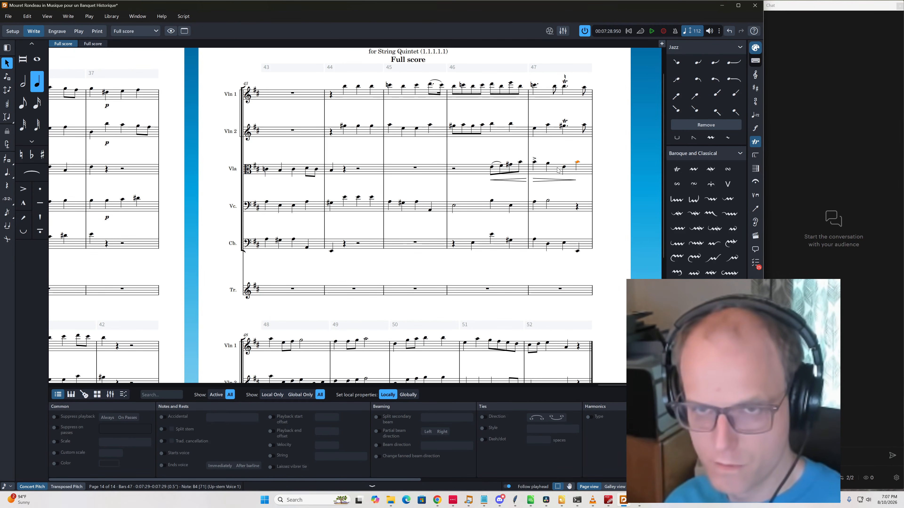
{"action": "key", "text": "alt+m"}
{"action": "key", "text": "ctrl+alt+Down"}
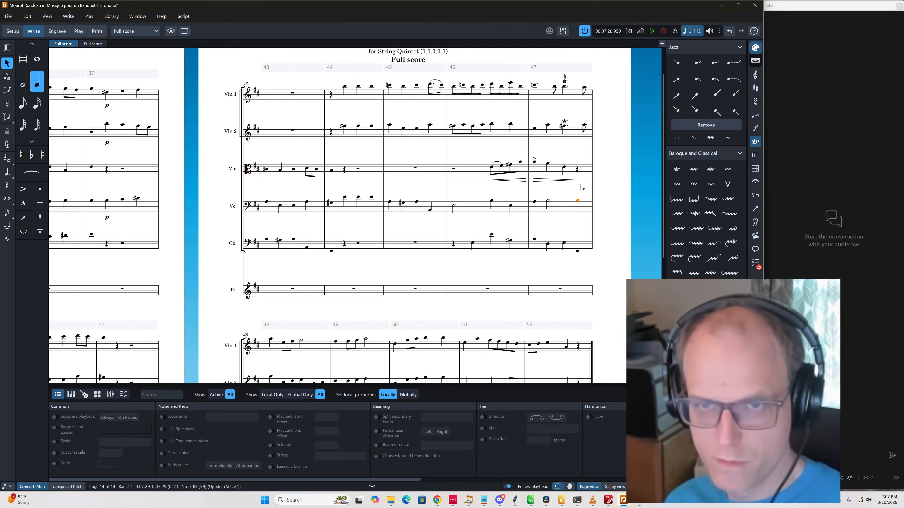
Repeat the viola's E on beat 4 of bar 47 and raise it an octave to E5
{"action": "left_click", "coordinate": [565, 167]}
{"action": "key", "text": "r"}
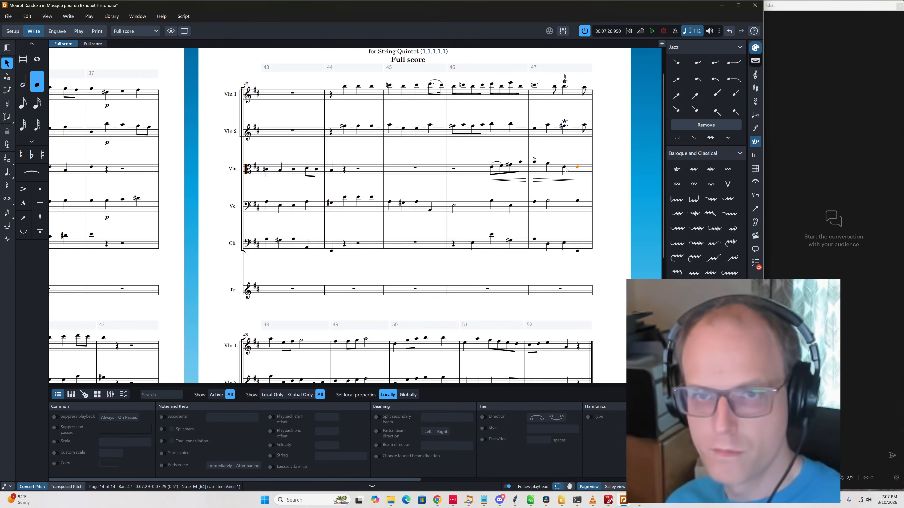
{"action": "scroll", "coordinate": [406, 267], "scroll_direction": "down", "scroll_amount": 5}
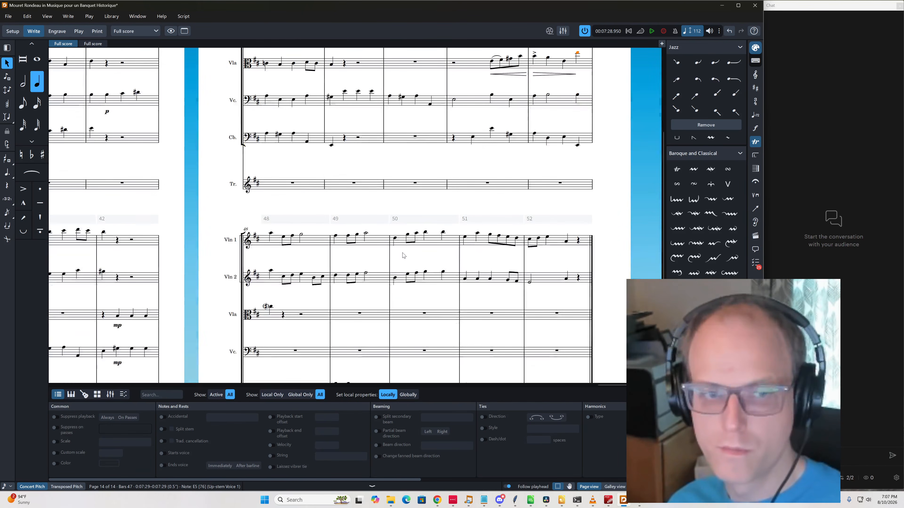
{"action": "scroll", "coordinate": [420, 268], "scroll_direction": "up", "scroll_amount": 3}
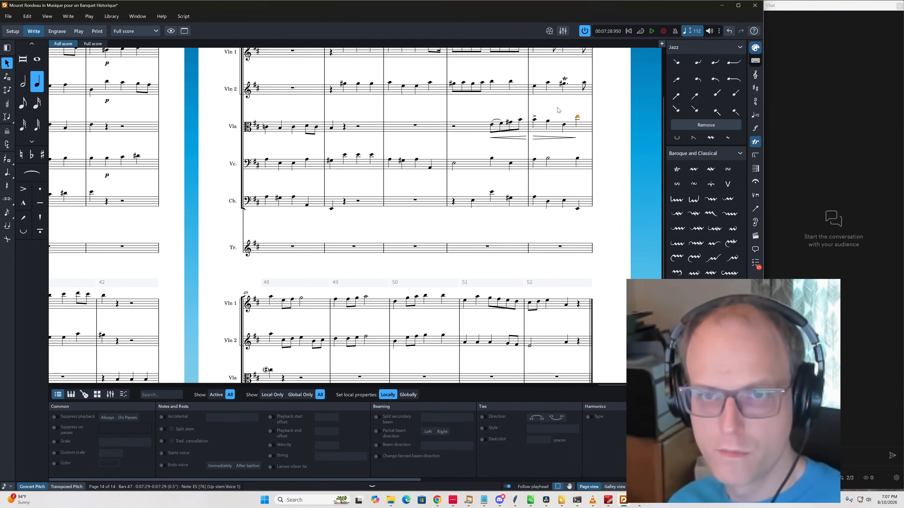
{"action": "key", "text": "Escape"}
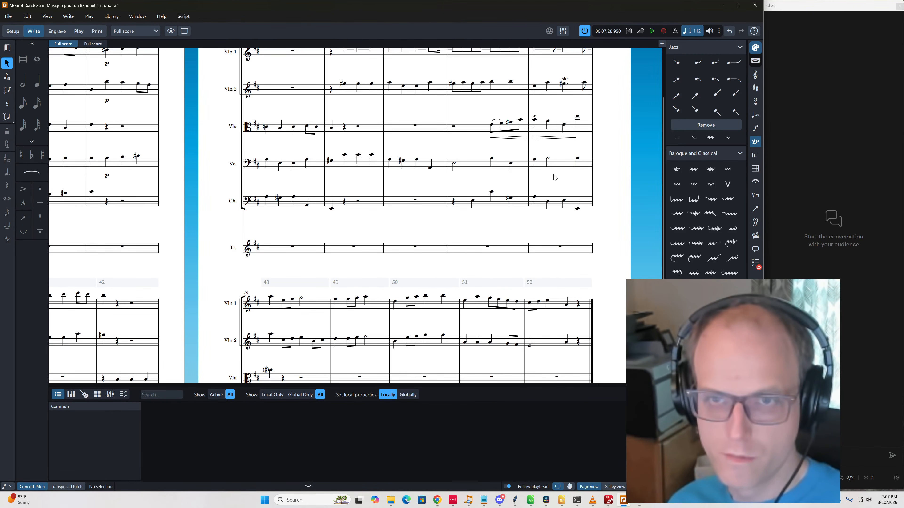
Change the beat 4 notes of bar 47 to G♯ in the cello and B in the viola
{"action": "left_click", "coordinate": [578, 160]}
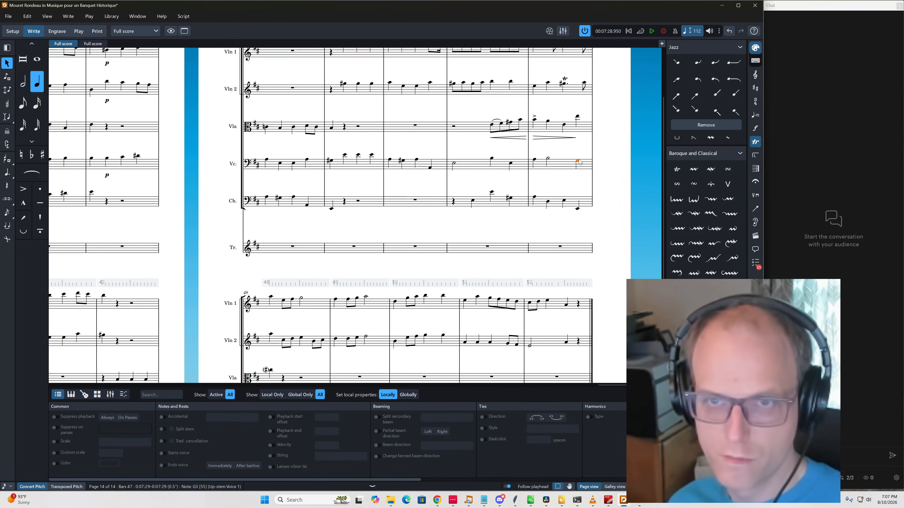
{"action": "key", "text": "g"}
{"action": "key", "text": "equal"}
{"action": "key", "text": "Up"}
Play back from beat 3 of bar 46 to check the revised viola and cello lines
{"action": "key", "text": "Left"}
{"action": "key", "text": "Left"}
{"action": "key", "text": "Left"}
{"action": "key", "text": "Left"}
{"action": "key", "text": "Left"}
{"action": "key", "text": "Left"}
{"action": "key", "text": "Left"}
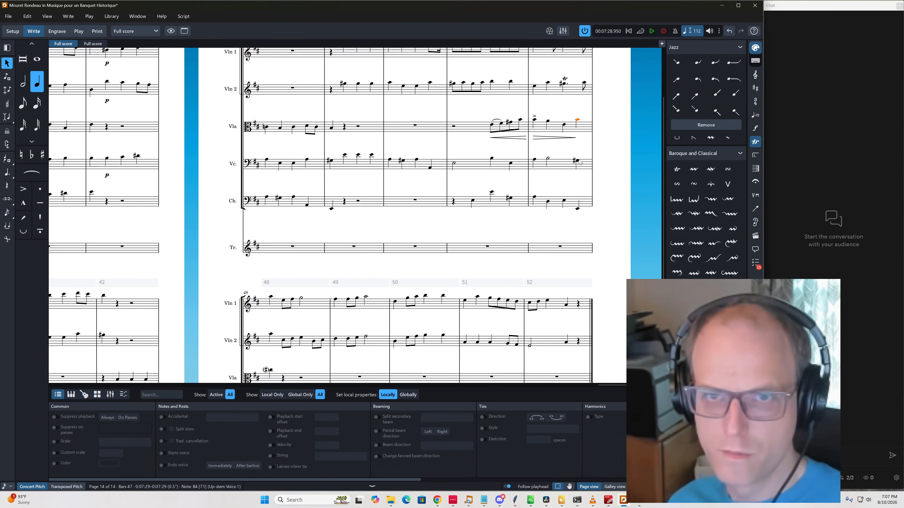
{"action": "key", "text": "p"}
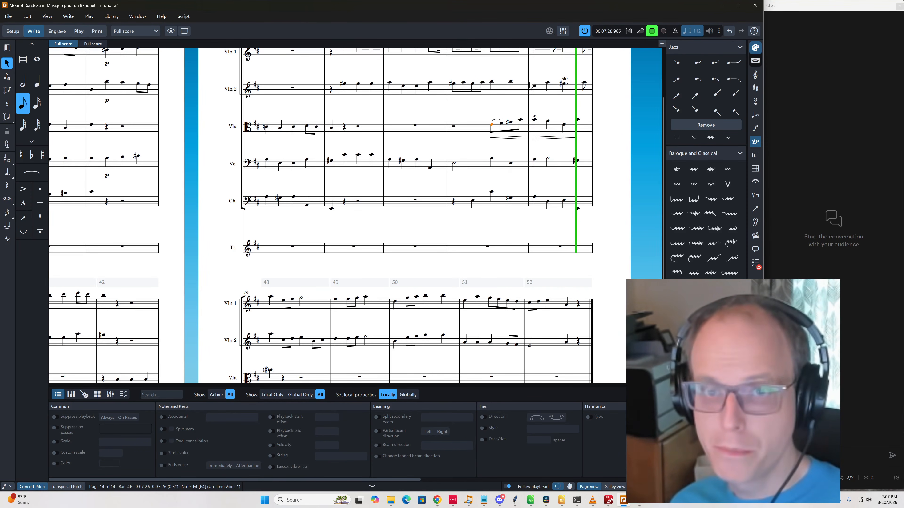
{"action": "key", "text": "space"}
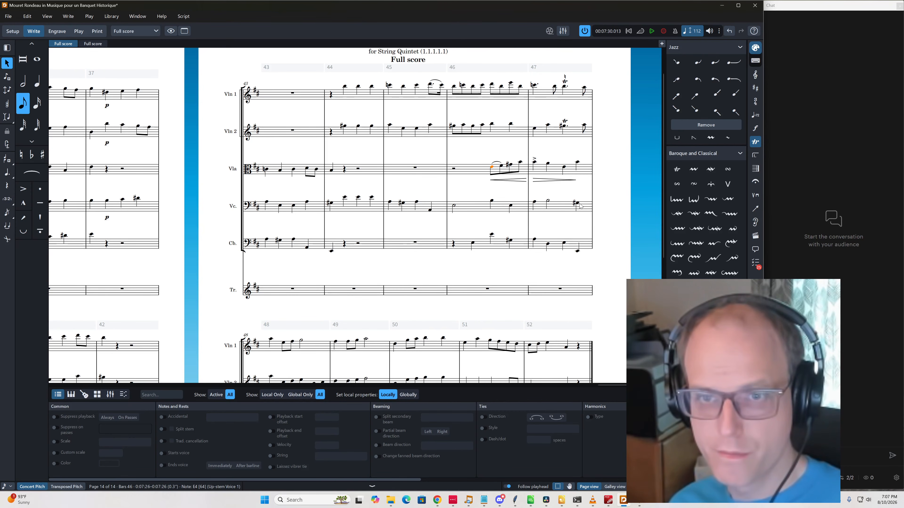
Enter a quarter note G♯ on the cello's first beat of bar 48
{"action": "key", "text": "ctrl+z"}
{"action": "key", "text": "ctrl+z"}
{"action": "scroll", "coordinate": [605, 222], "scroll_direction": "up", "scroll_amount": 2}
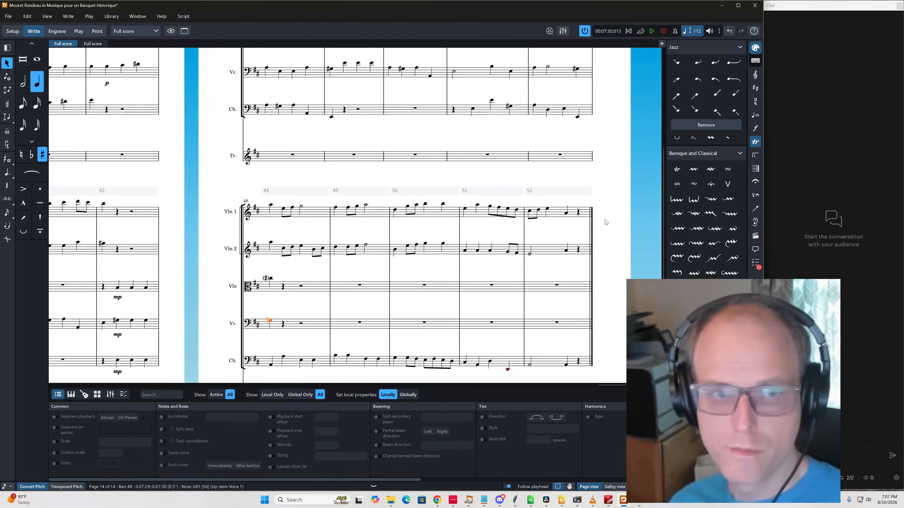
Undo the G♯ on the cello's first beat of bar 48
{"action": "key", "text": "ctrl+z"}
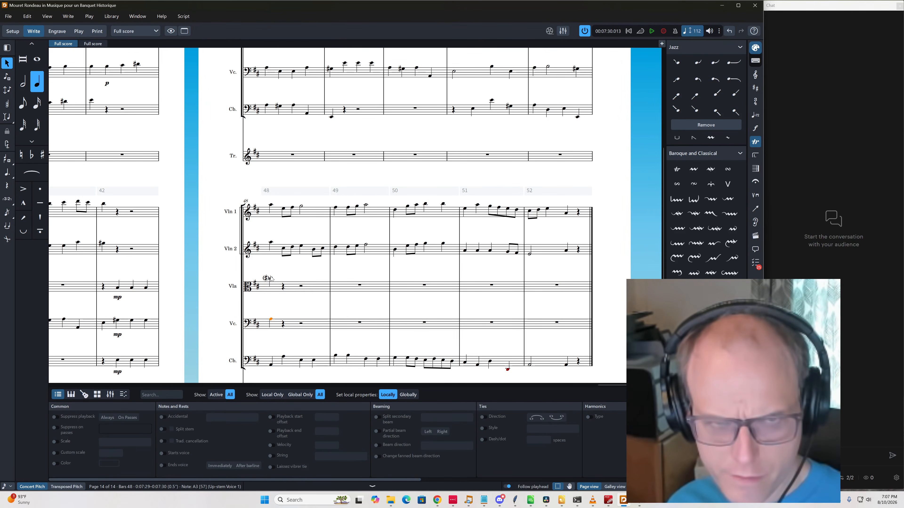
{"action": "left_click", "coordinate": [277, 316]}
Play back from violin 1's trilled note in bar 47 to hear the transition into bar 48
{"action": "scroll", "coordinate": [568, 164], "scroll_direction": "up", "scroll_amount": 5}
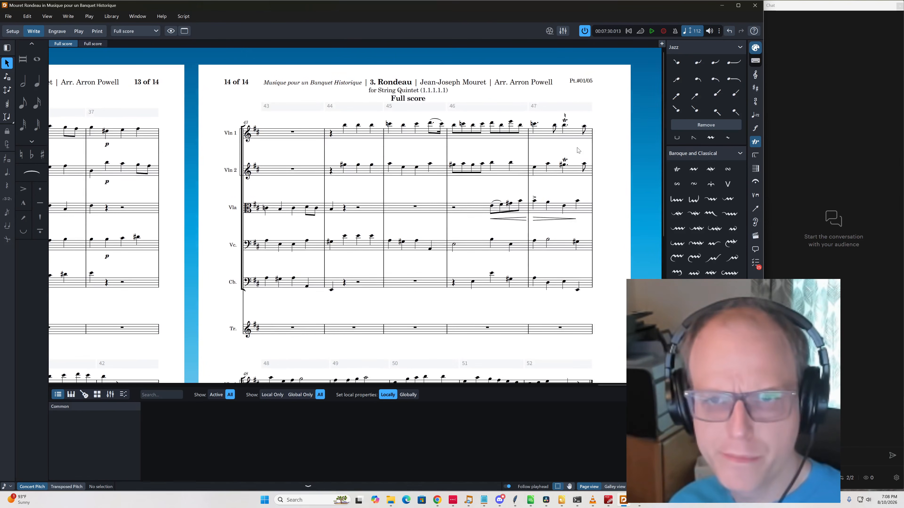
{"action": "left_click", "coordinate": [563, 206]}
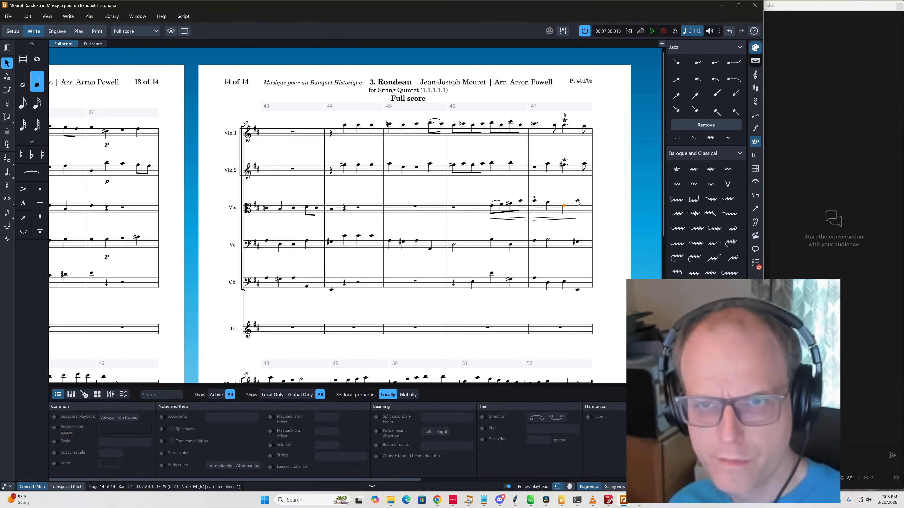
{"action": "left_click", "coordinate": [565, 126]}
{"action": "key", "text": "p"}
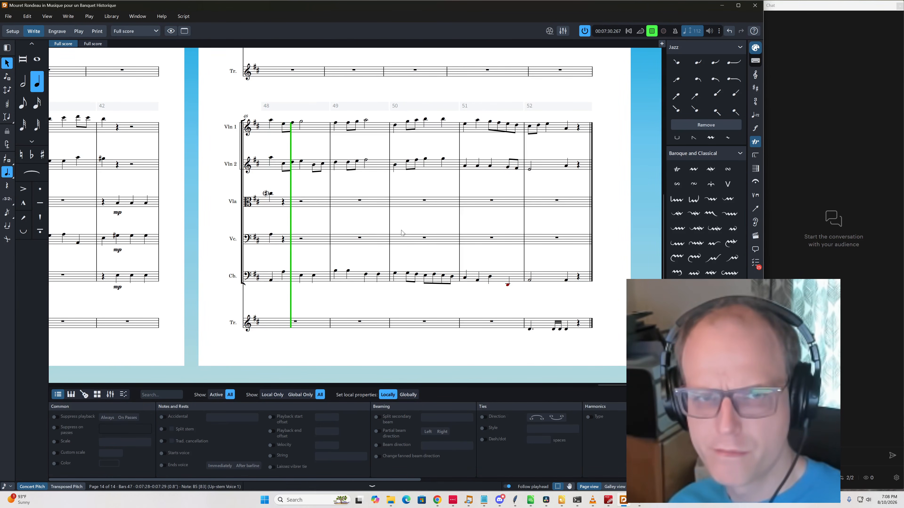
{"action": "key", "text": "space"}
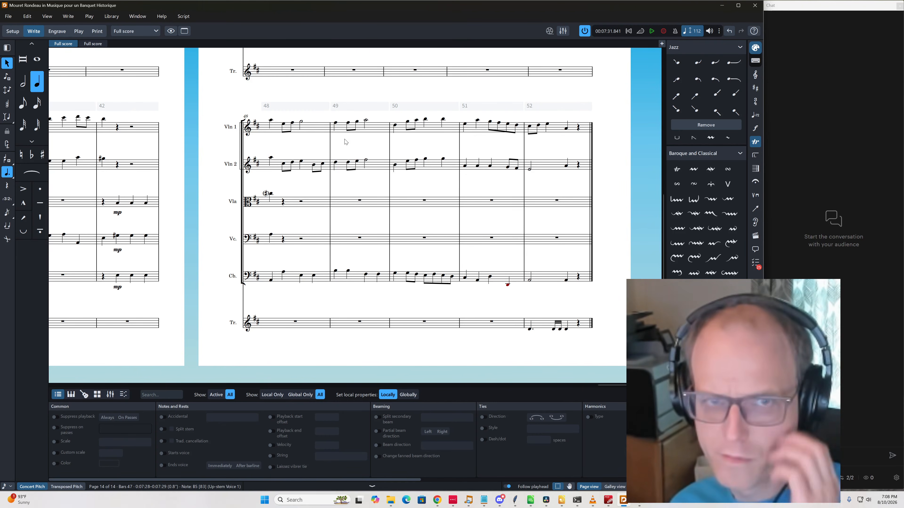
Copy violin 2's notes from beat 4 of bar 48 through beat 1 of bar 49 into the viola, an octave lower and stepped up, and the cello
{"action": "left_click", "coordinate": [319, 174]}
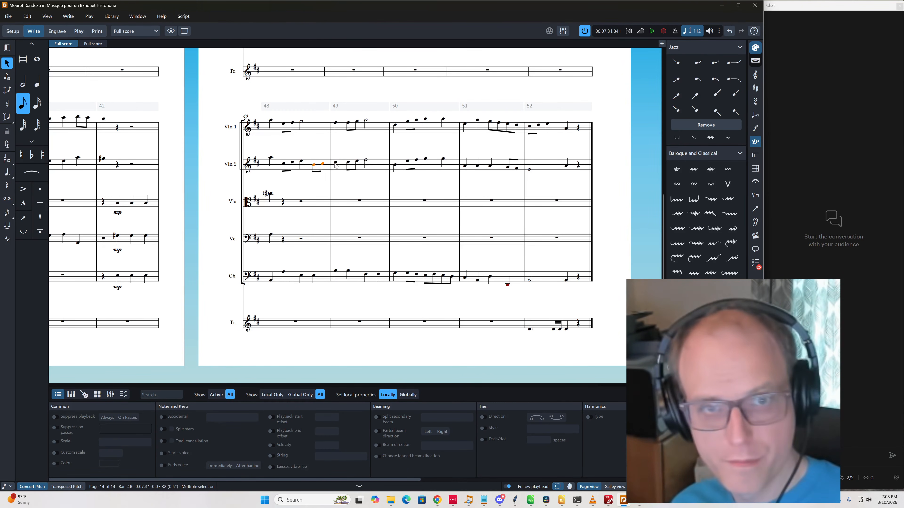
{"action": "left_click", "coordinate": [335, 164], "text": "ctrl"}
{"action": "key", "text": "alt+shift+m"}
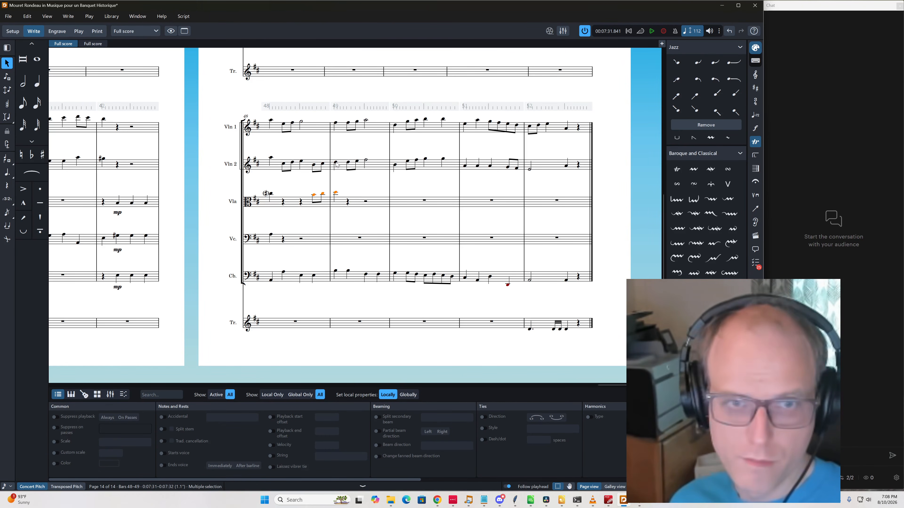
{"action": "key", "text": "ctrl+alt+Down"}
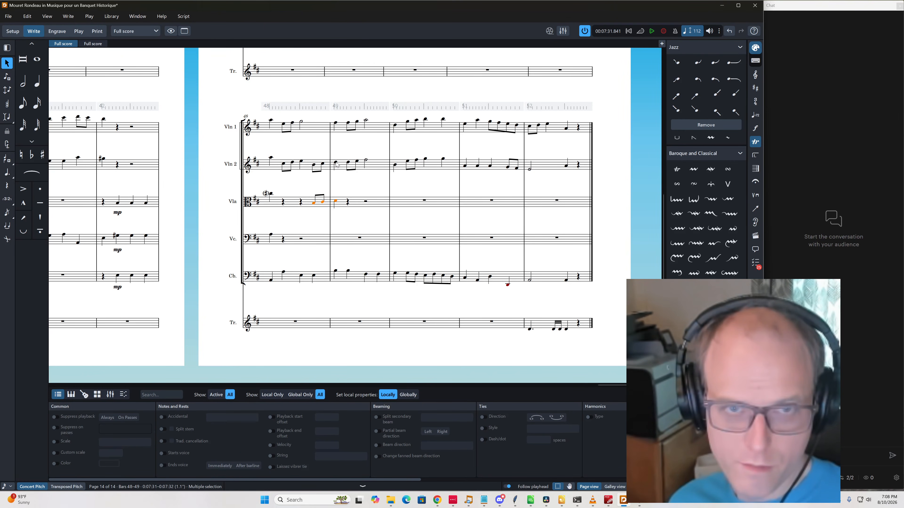
{"action": "key", "text": "alt+Up"}
{"action": "key", "text": "alt+shift+n"}
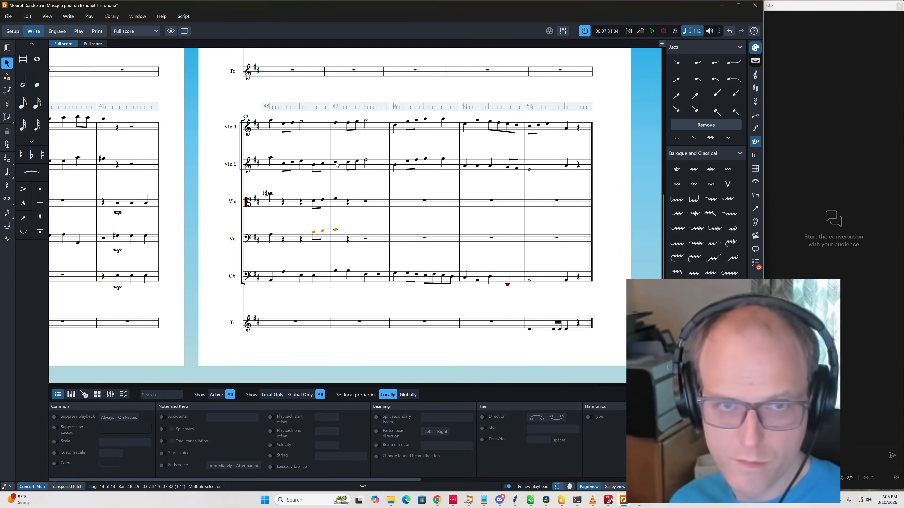
Play back from the start of bar 48 to check the copied viola and cello notes
{"action": "key", "text": "space"}
{"action": "key", "text": "space"}
{"action": "left_click", "coordinate": [272, 235]}
{"action": "key", "text": "space"}
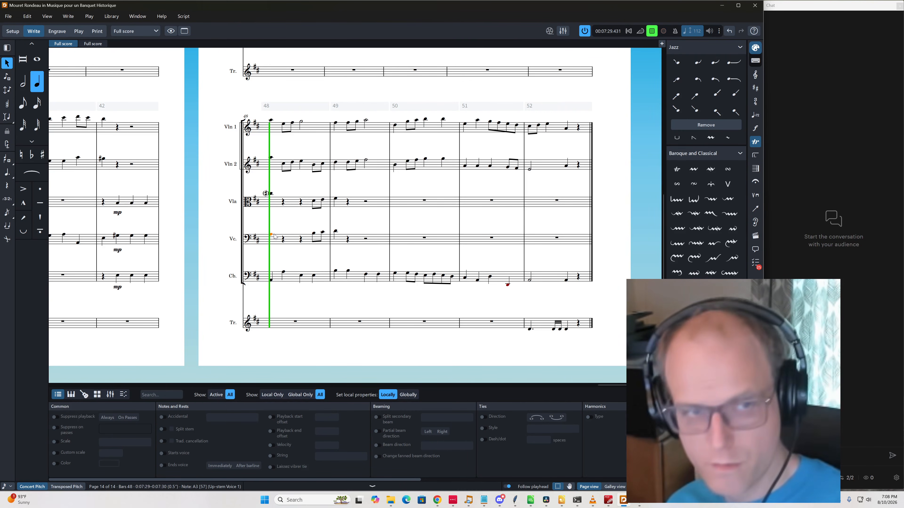
{"action": "scroll", "coordinate": [304, 260], "scroll_direction": "up", "scroll_amount": 4}
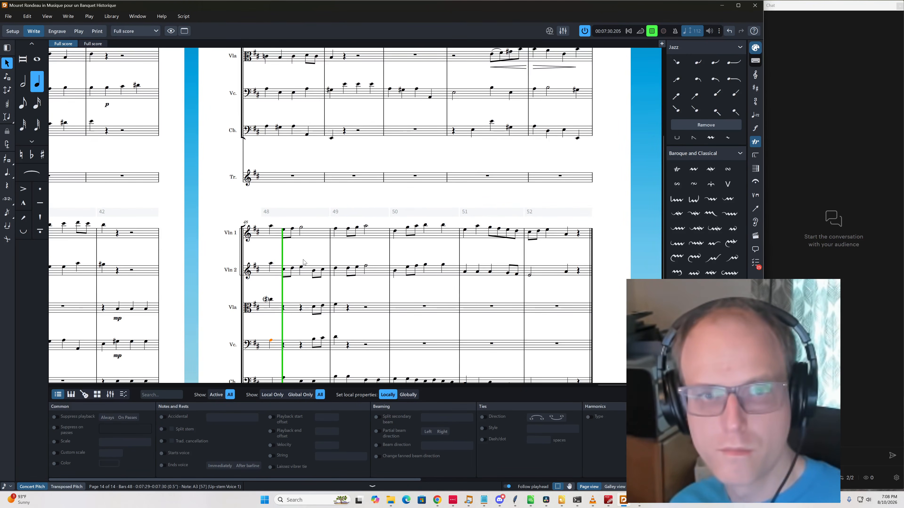
{"action": "scroll", "coordinate": [304, 263], "scroll_direction": "down", "scroll_amount": 4}
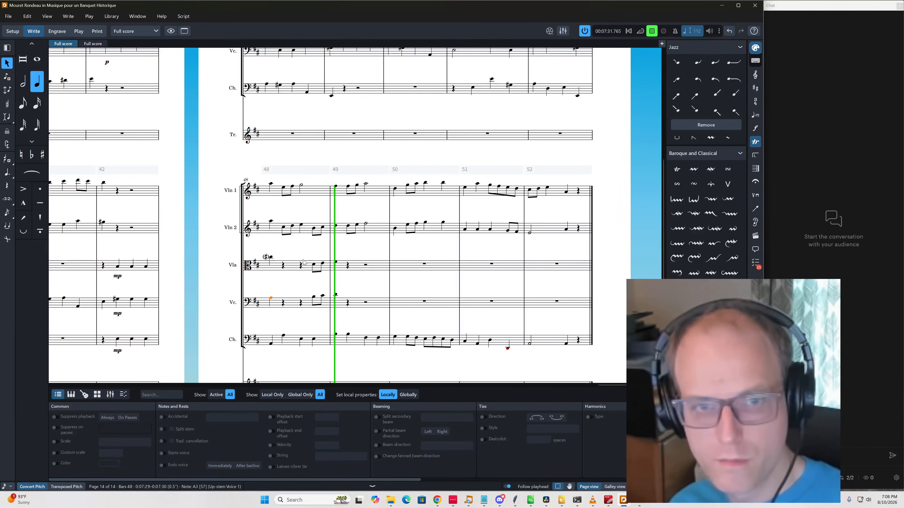
{"action": "key", "text": "space"}
Lower the cello's first note of bar 49 and its last eighth note of bar 48
{"action": "left_click", "coordinate": [336, 295]}
{"action": "key", "text": "alt+Down"}
{"action": "key", "text": "alt+Down"}
{"action": "key", "text": "alt+Down"}
{"action": "key", "text": "alt+Down"}
{"action": "key", "text": "alt+Down"}
{"action": "key", "text": "alt+Down"}
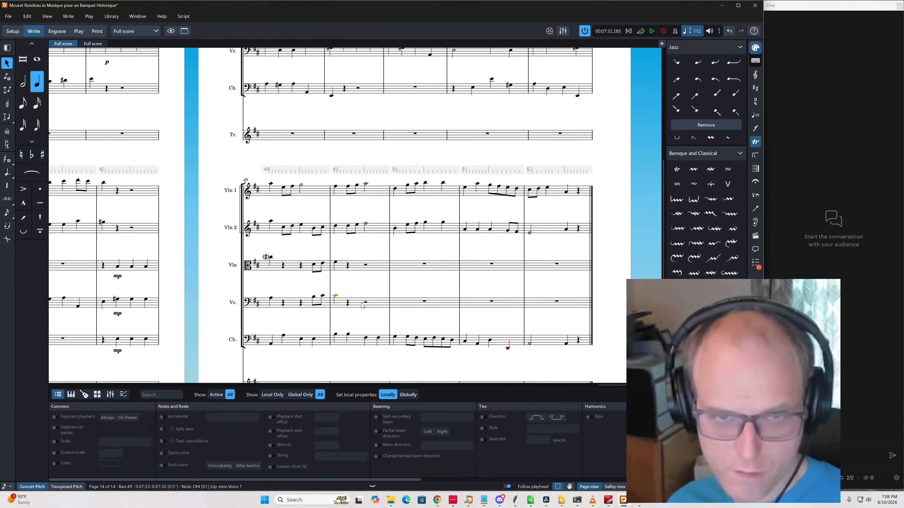
{"action": "key", "text": "Left"}
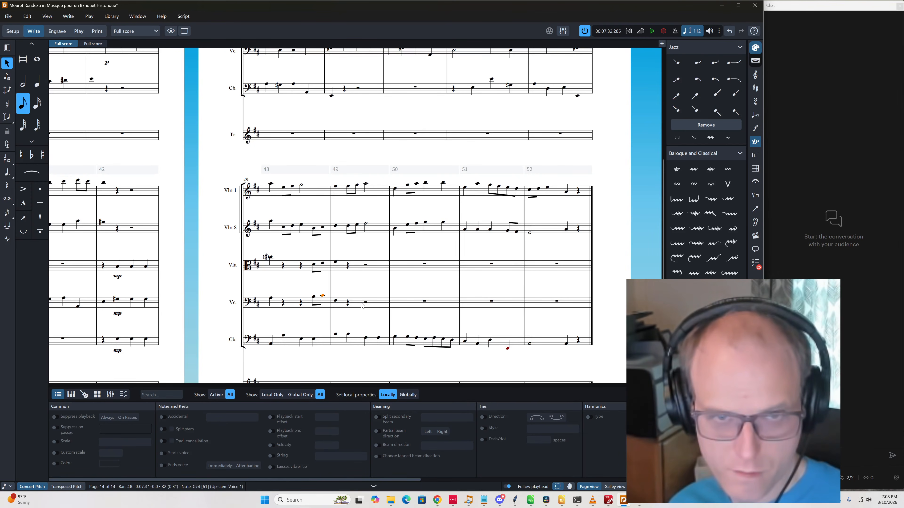
{"action": "key", "text": "alt+Up"}
{"action": "key", "text": "alt+Down"}
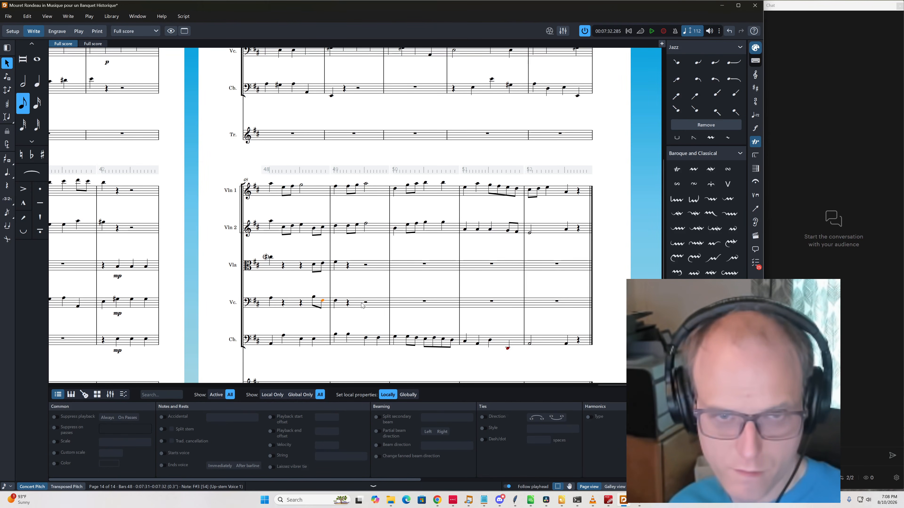
{"action": "key", "text": "alt+Up"}
Play back from the first beat of bar 48, and again from its fourth beat, to check the revised cello line
{"action": "key", "text": "Left"}
{"action": "key", "text": "Left"}
{"action": "key", "text": "Left"}
{"action": "key", "text": "Left"}
{"action": "key", "text": "space"}
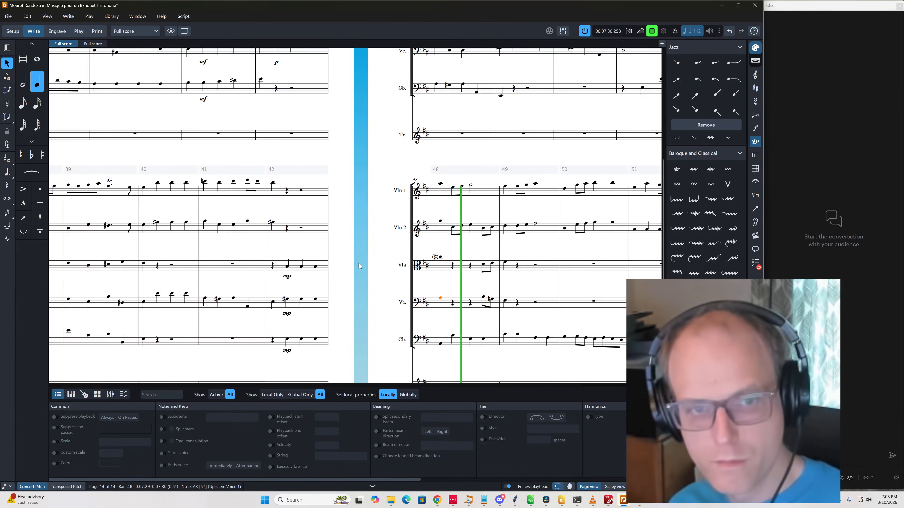
{"action": "key", "text": "space"}
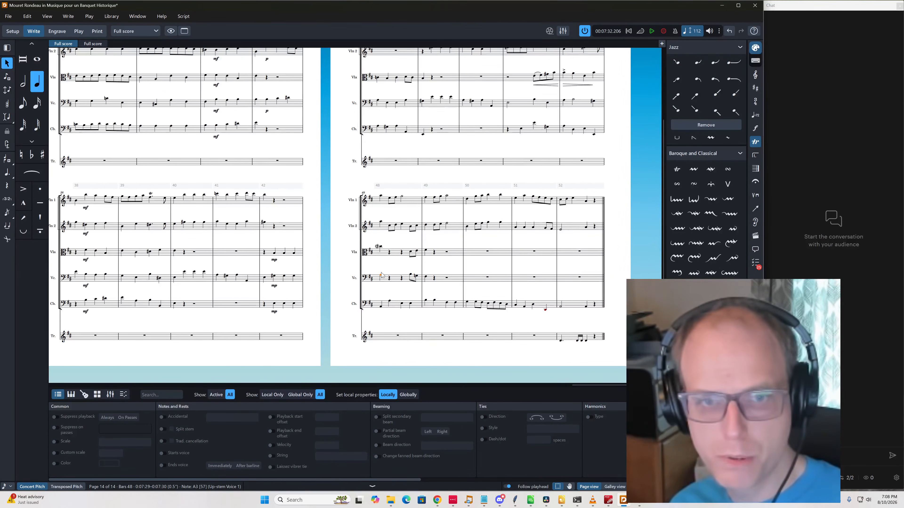
{"action": "left_click", "coordinate": [412, 275]}
{"action": "key", "text": "p"}
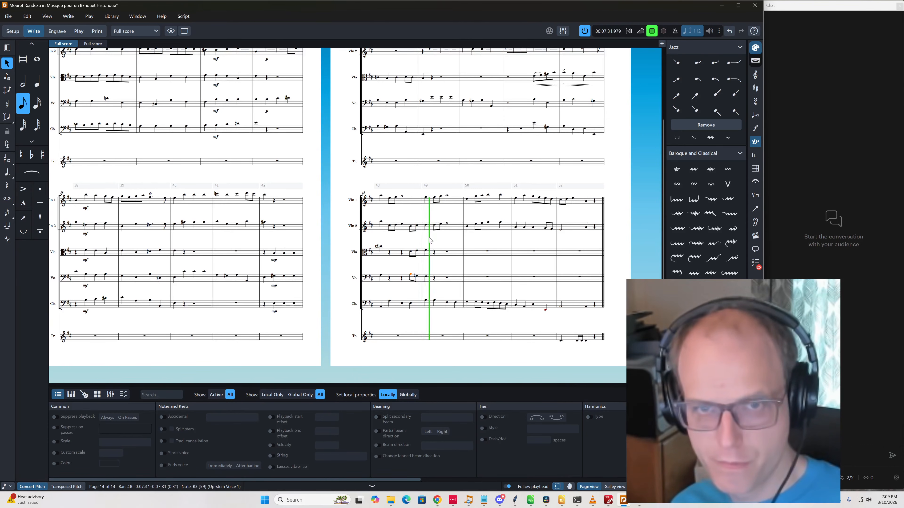
{"action": "key", "text": "space"}
Give the beamed eighth-note pairs of bars 49 to 52 a dotted rhythm in violin 1, including violin 2 in bar 49
{"action": "left_click", "coordinate": [434, 198]}
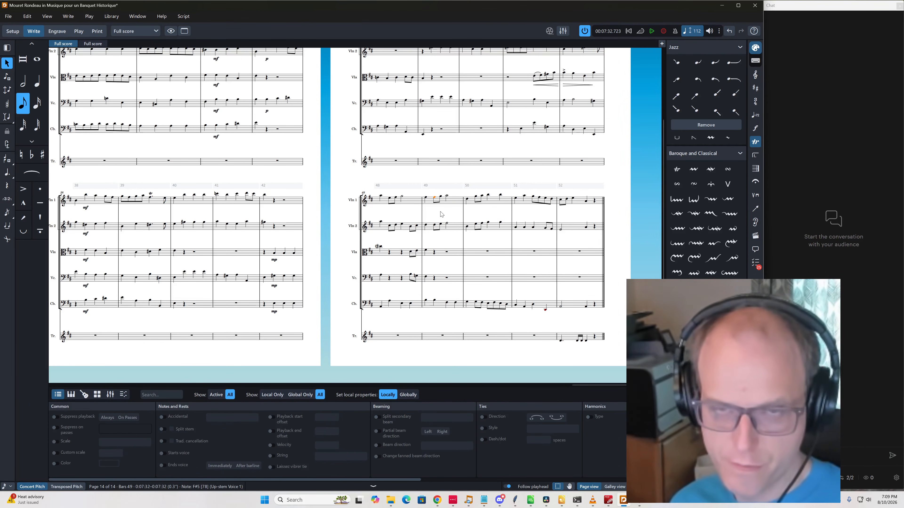
{"action": "key", "text": "ctrl+shift+Down"}
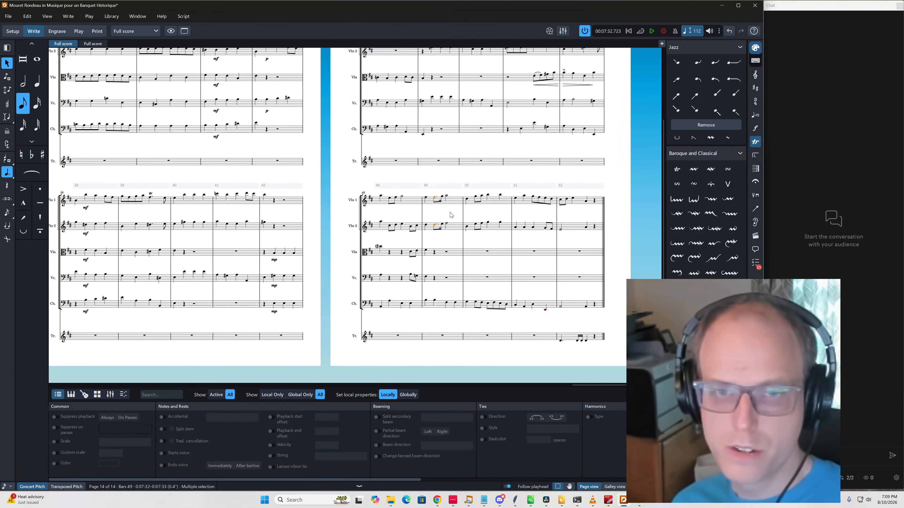
{"action": "left_click", "coordinate": [476, 196]}
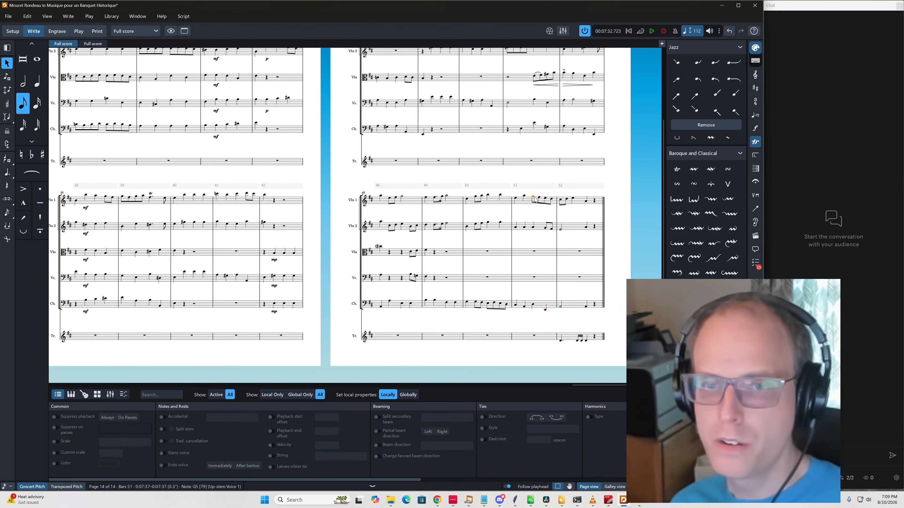
{"action": "key", "text": "period"}
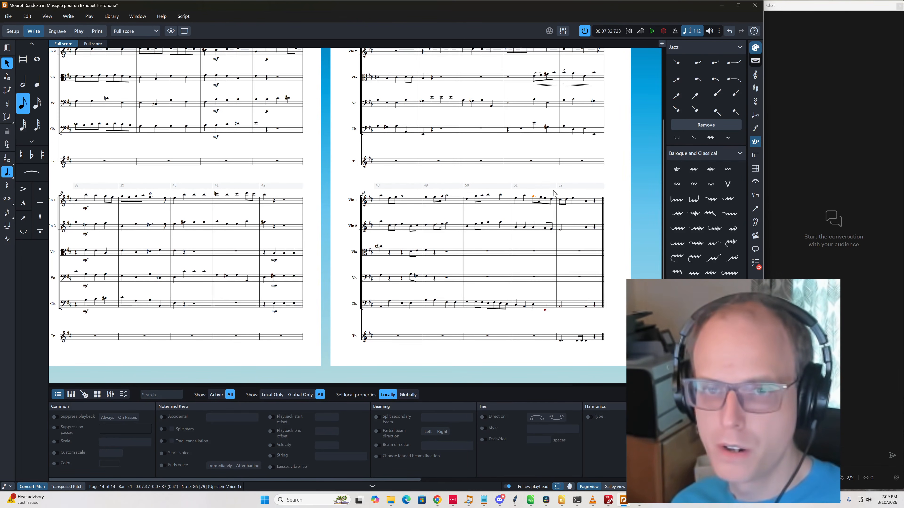
{"action": "left_click", "coordinate": [545, 199]}
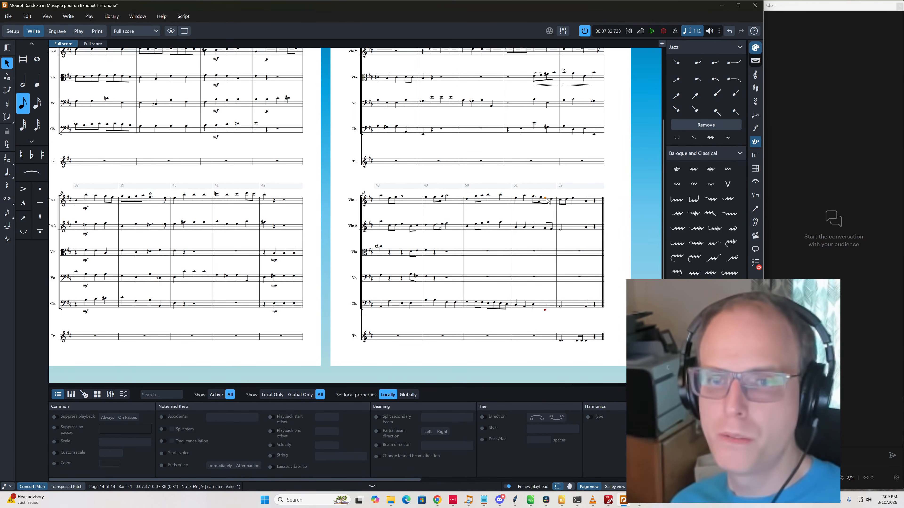
{"action": "left_click", "coordinate": [561, 201]}
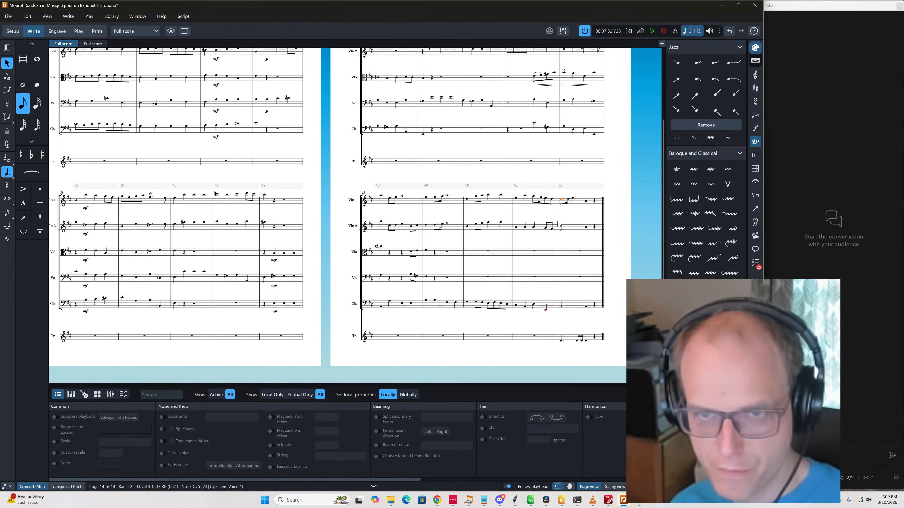
Copy violin 1's bar 52 to the viola and lower the line, setting its last two quarter notes to A4 and A3
{"action": "left_click", "coordinate": [582, 202], "text": "shift"}
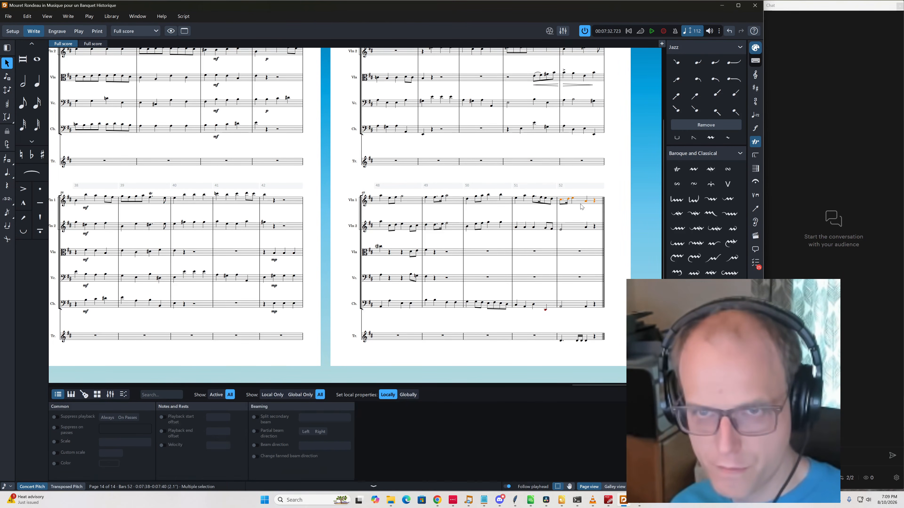
{"action": "left_click", "coordinate": [561, 253], "text": "alt"}
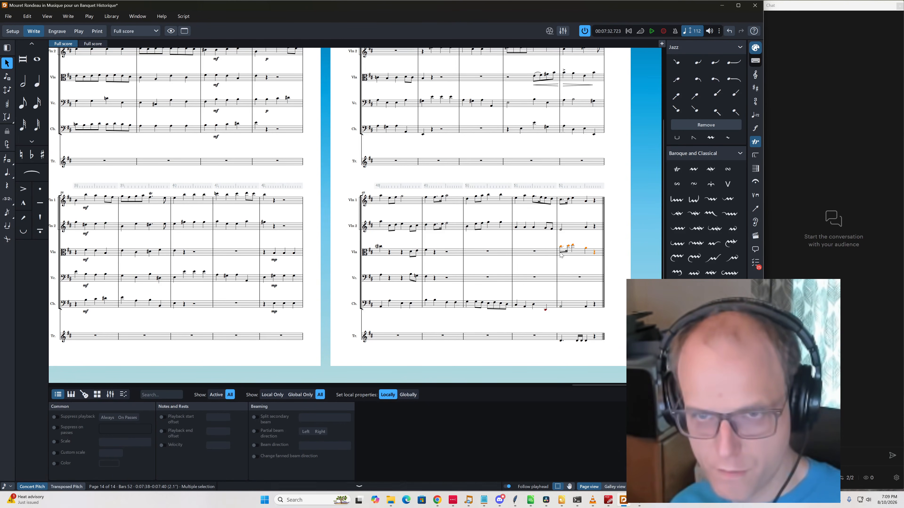
{"action": "left_click", "coordinate": [575, 245]}
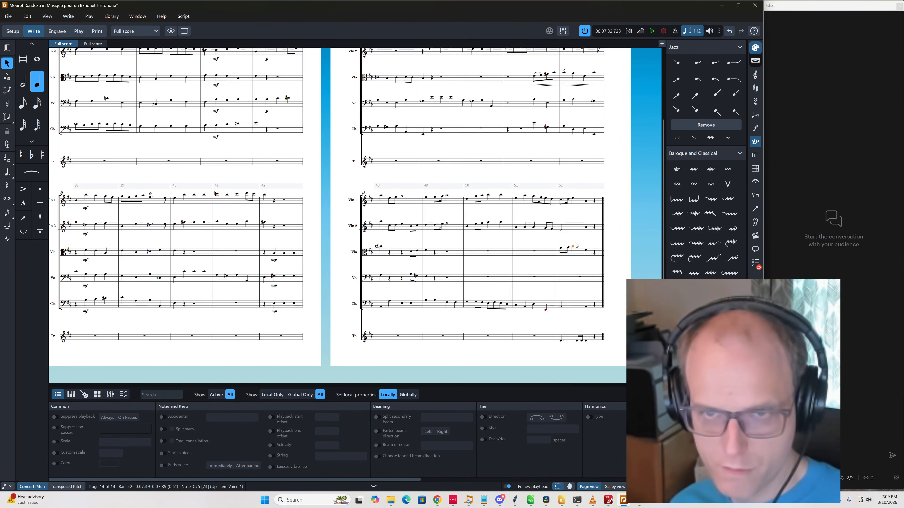
{"action": "key", "text": "Right"}
{"action": "key", "text": "Right"}
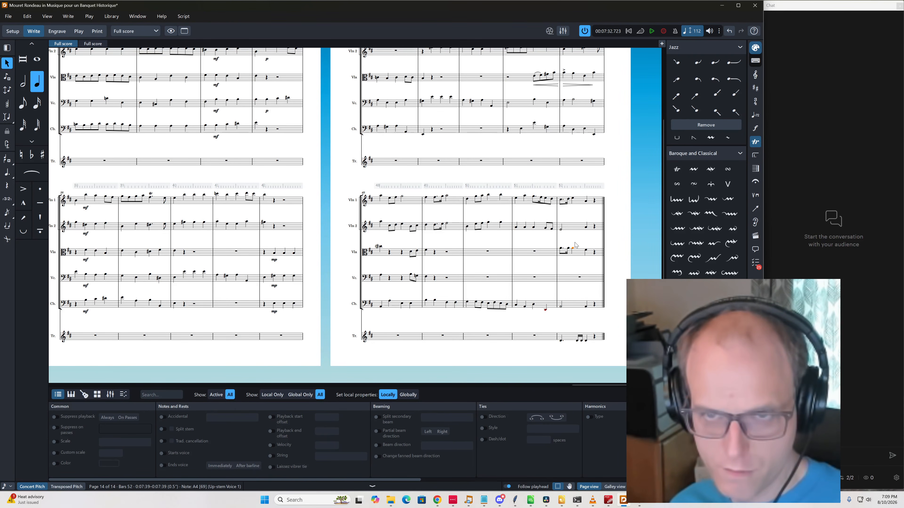
{"action": "key", "text": "alt+Down"}
{"action": "key", "text": "alt+Down"}
{"action": "key", "text": "alt+Down"}
{"action": "key", "text": "alt+Down"}
{"action": "key", "text": "alt+Down"}
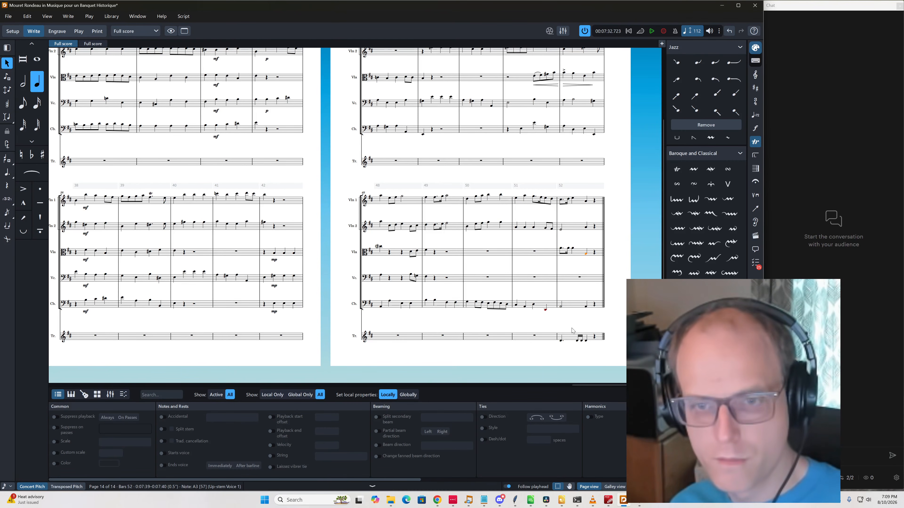
Copy the trumpet's closing figure in bar 52 to the cello and double bass, lowered by octaves into their ranges
{"action": "left_click", "coordinate": [561, 340]}
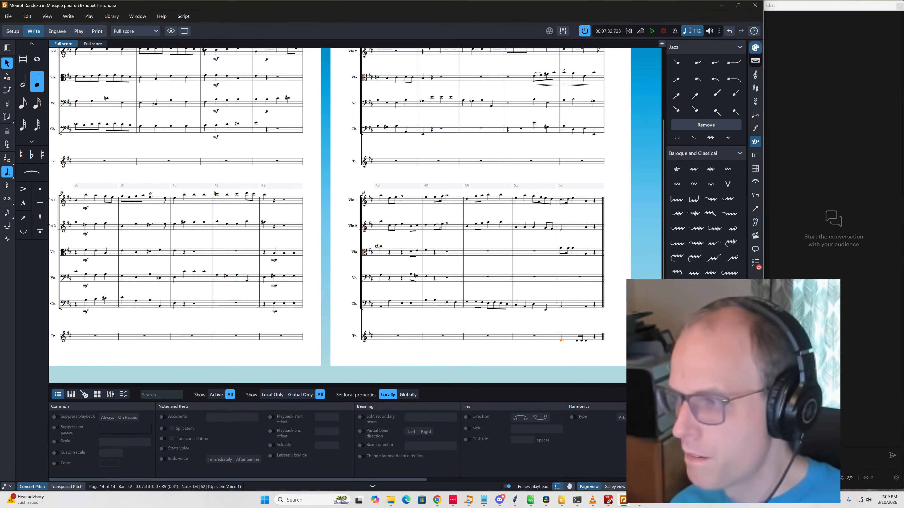
{"action": "left_click", "coordinate": [586, 342], "text": "shift"}
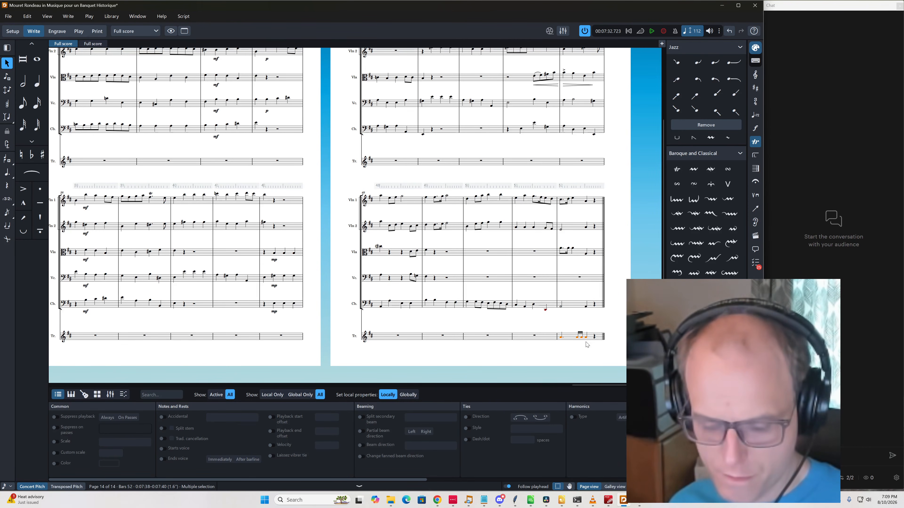
{"action": "key", "text": "alt+shift+n"}
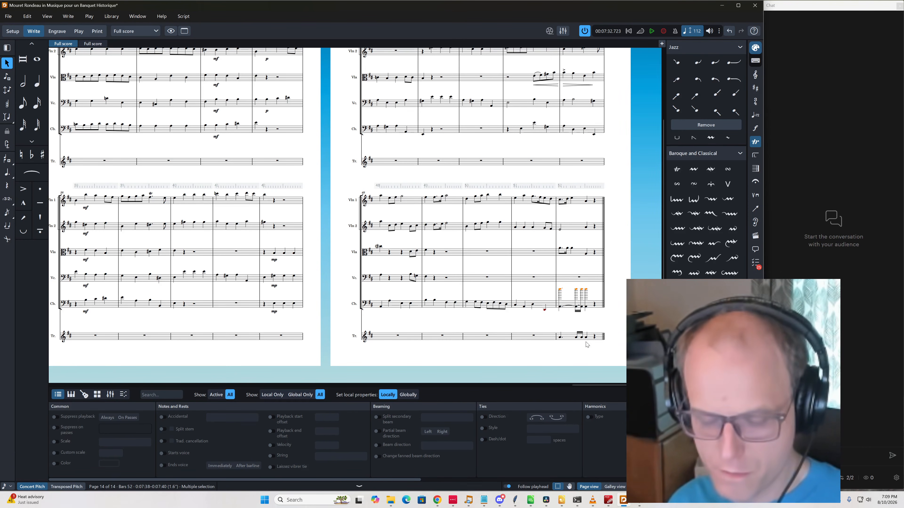
{"action": "key", "text": "alt+n"}
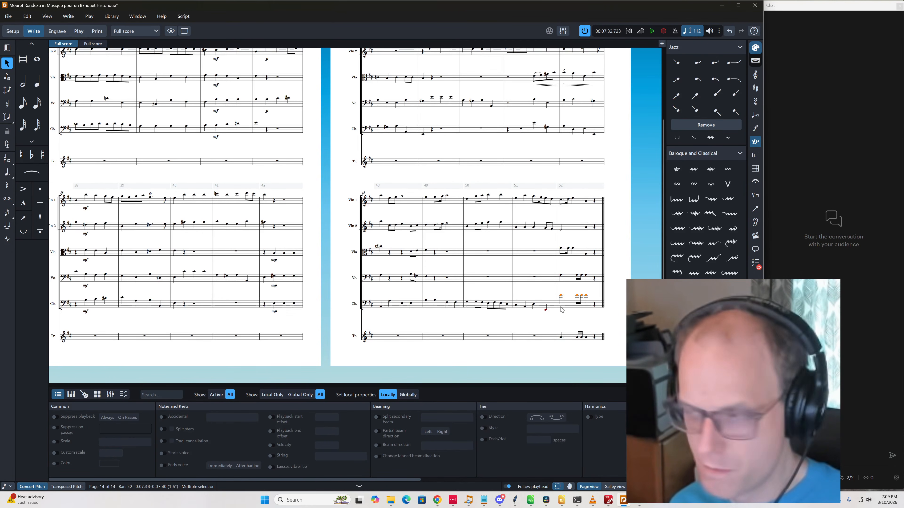
{"action": "key", "text": "alt+m"}
{"action": "key", "text": "ctrl+alt+Down"}
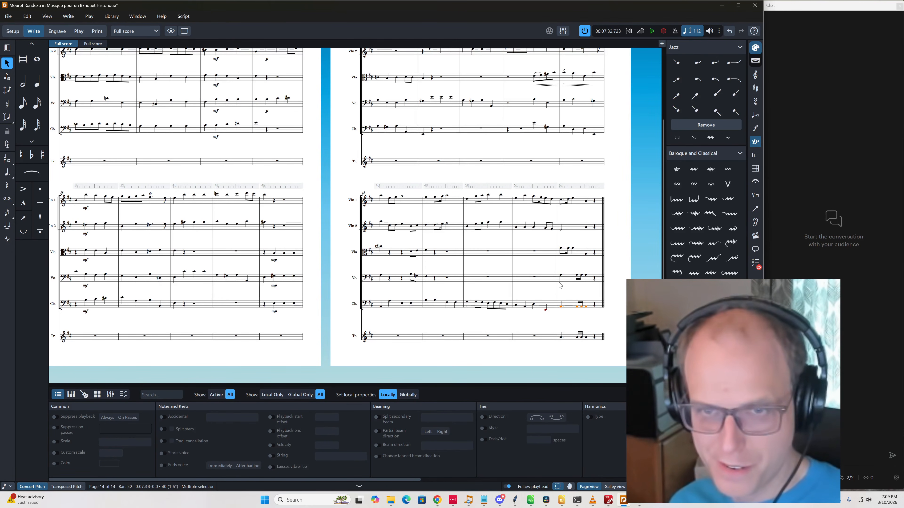
{"action": "left_click", "coordinate": [561, 277]}
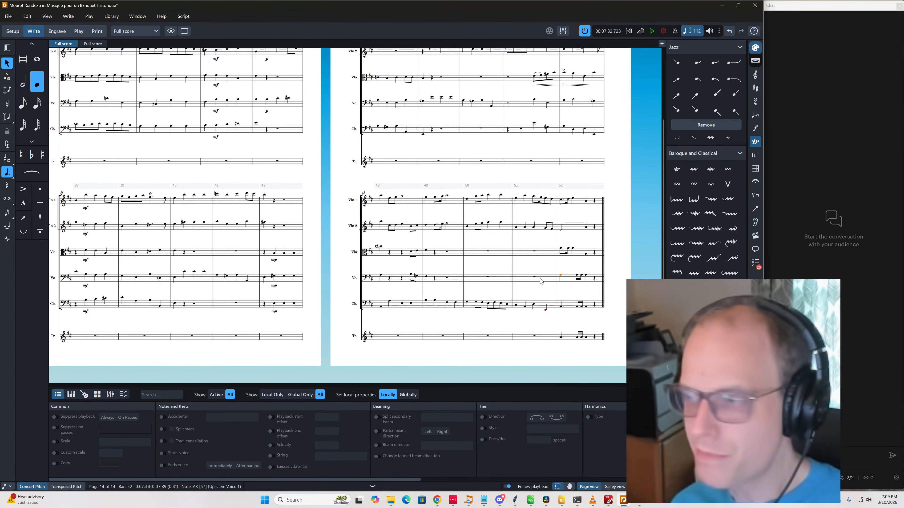
Play back twice from the start of bar 48 and check the viola and cello notes on bar 49's first beat
{"action": "left_click", "coordinate": [380, 196]}
{"action": "key", "text": "space"}
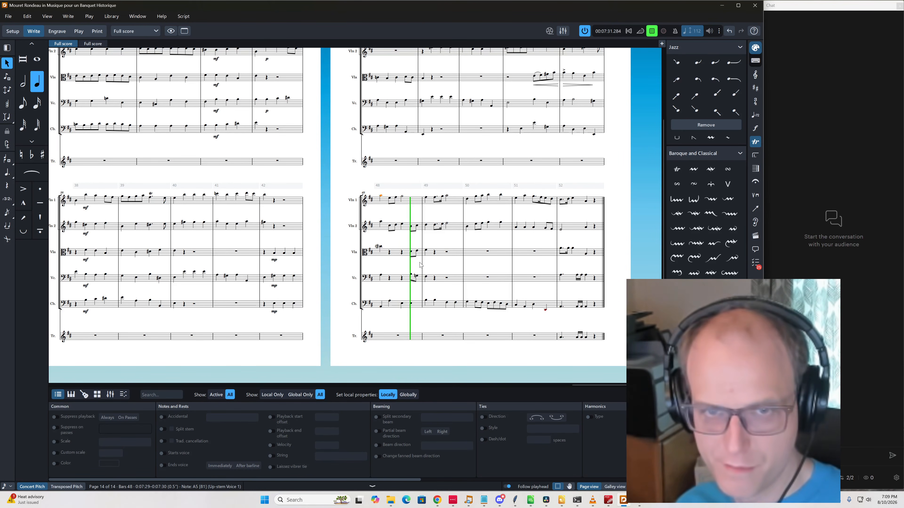
{"action": "left_click", "coordinate": [426, 251]}
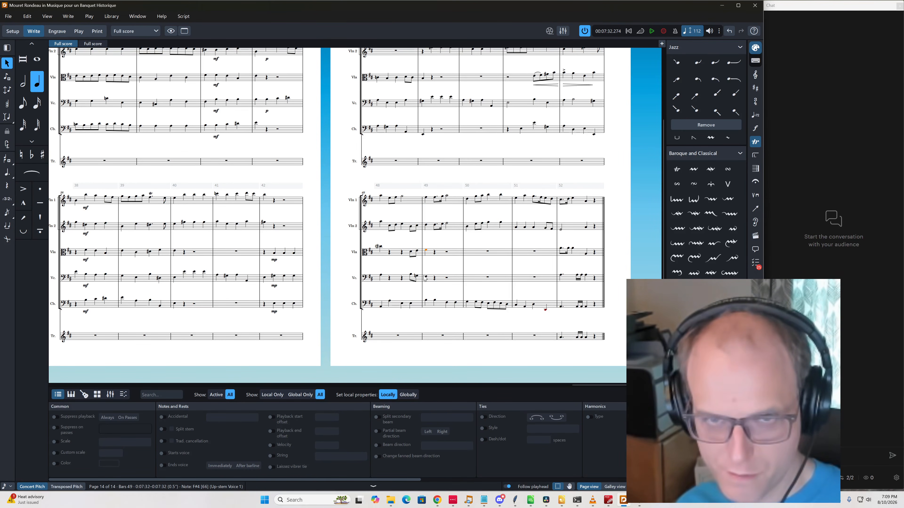
{"action": "left_click", "coordinate": [426, 277], "text": "ctrl"}
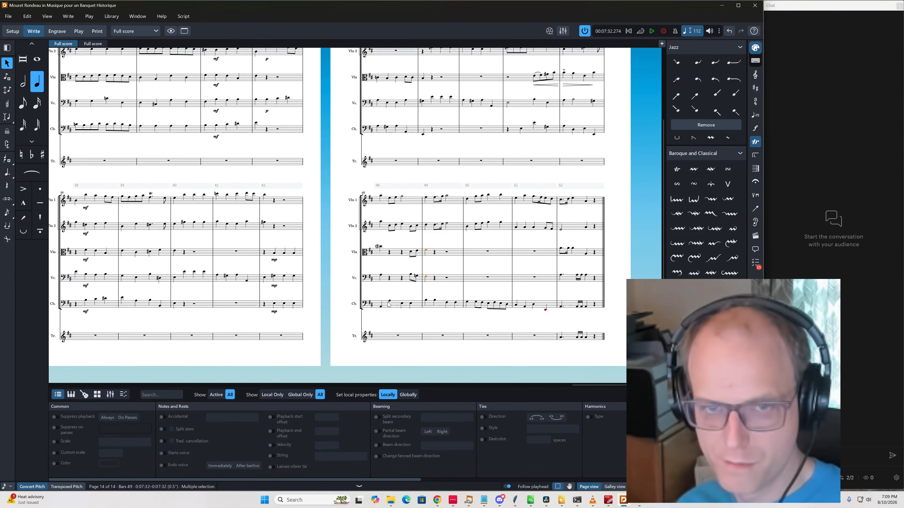
{"action": "left_click", "coordinate": [382, 307]}
{"action": "key", "text": "space"}
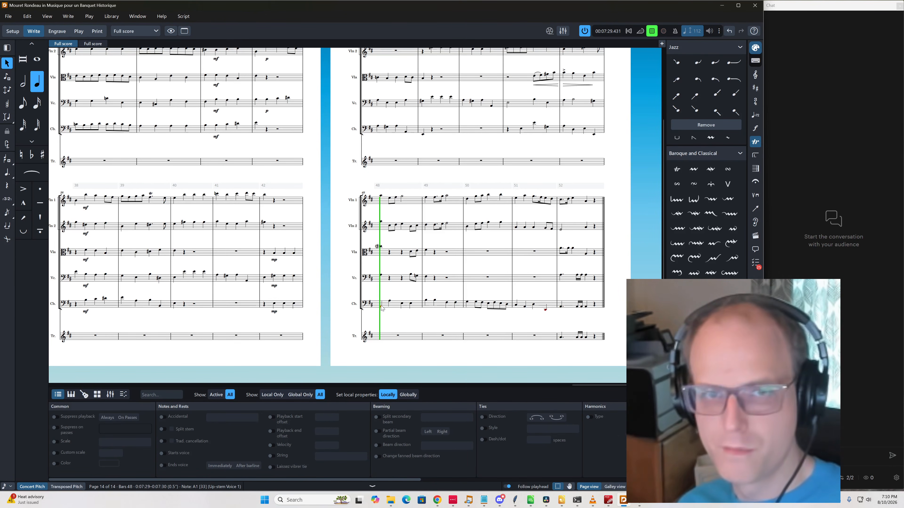
{"action": "key", "text": "space"}
Slur the double bass's quarter notes in pairs in bar 49 and add tenuto marks to all four
{"action": "left_click", "coordinate": [426, 301]}
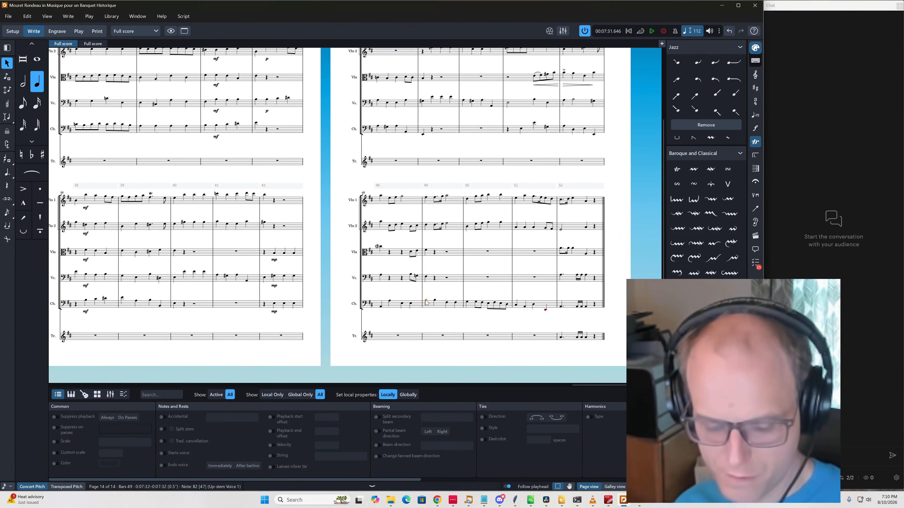
{"action": "key", "text": "s"}
{"action": "left_click", "coordinate": [446, 303]}
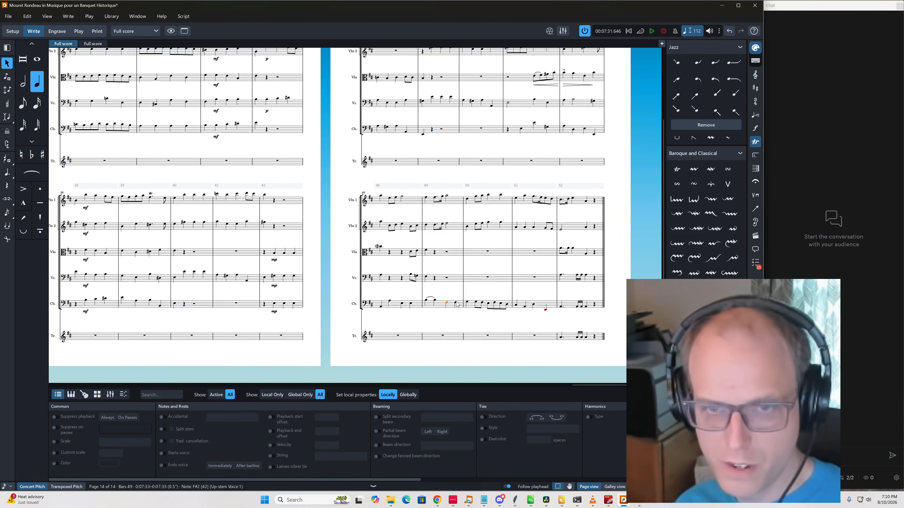
{"action": "key", "text": "s"}
{"action": "left_click", "coordinate": [427, 301], "text": "shift"}
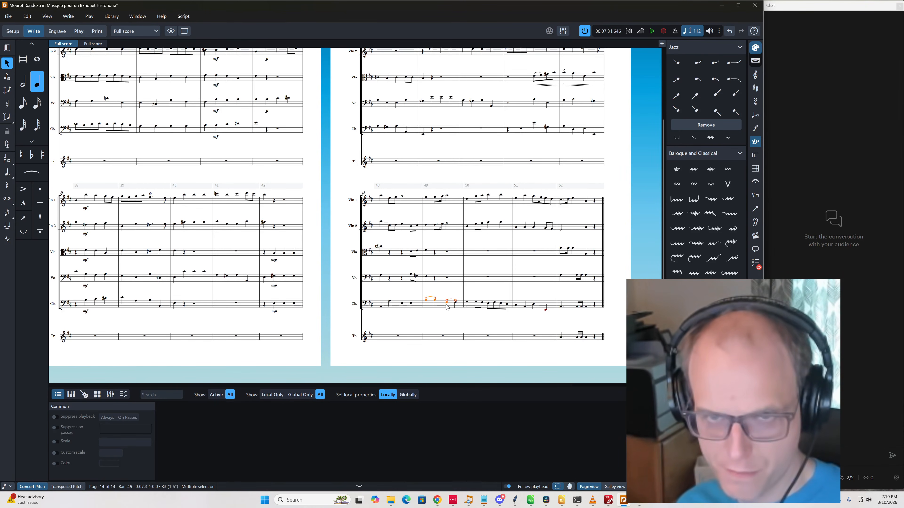
{"action": "key", "text": "equal"}
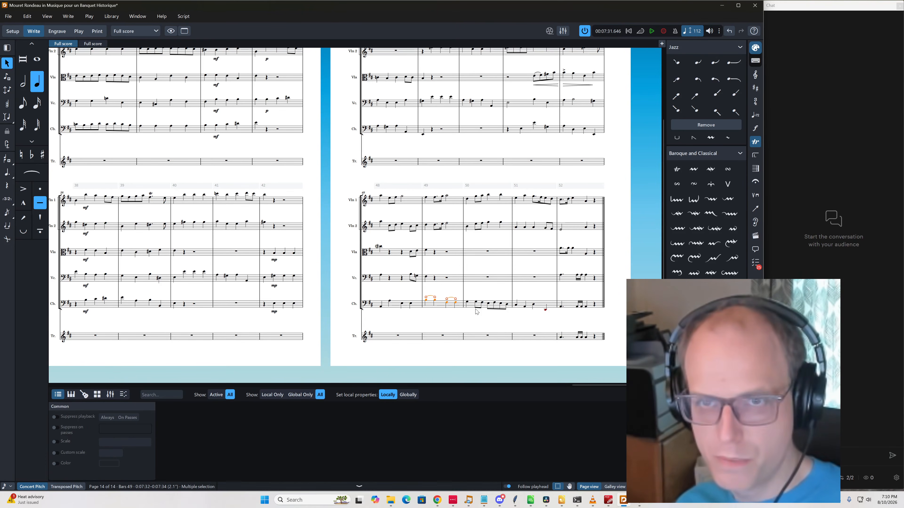
Add a parenthesized up-bow to the double bass's second-beat note in bar 46 and play back from there into bar 49
{"action": "left_click", "coordinate": [521, 129]}
{"action": "key", "text": "shift+p"}
{"action": "type", "text": "(upbow)"}
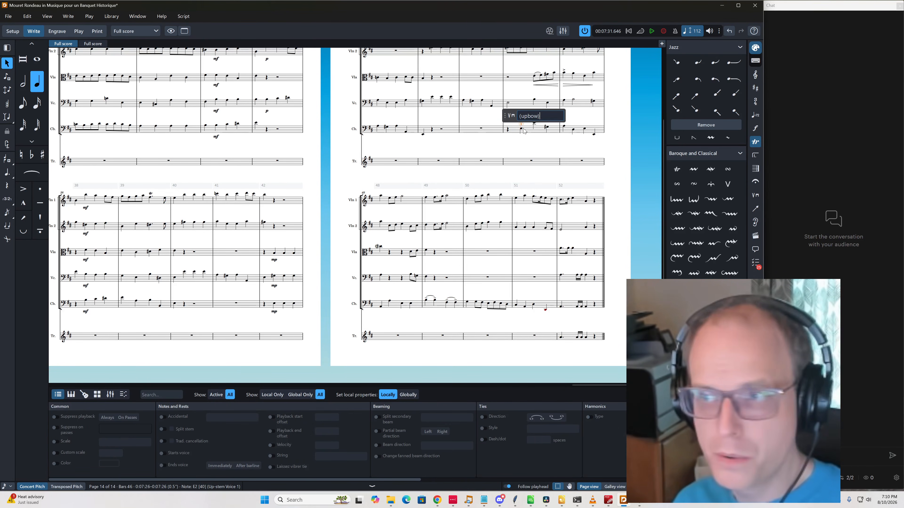
{"action": "key", "text": "Return"}
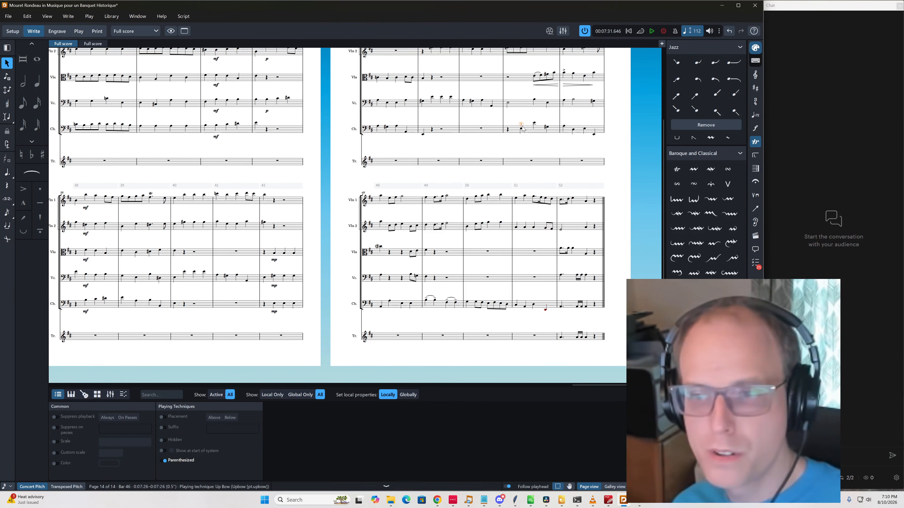
{"action": "left_click", "coordinate": [520, 130], "text": "ctrl"}
{"action": "key", "text": "p"}
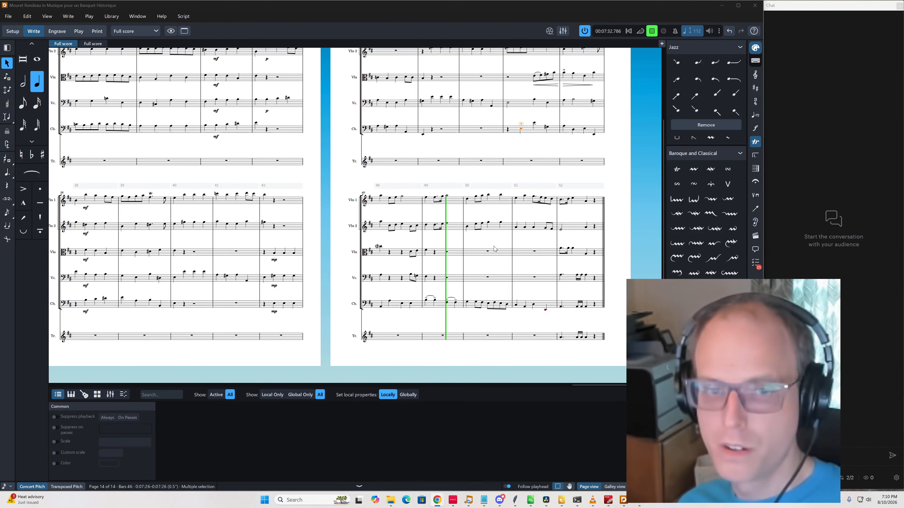
{"action": "left_click", "coordinate": [433, 294]}
{"action": "key", "text": "space"}
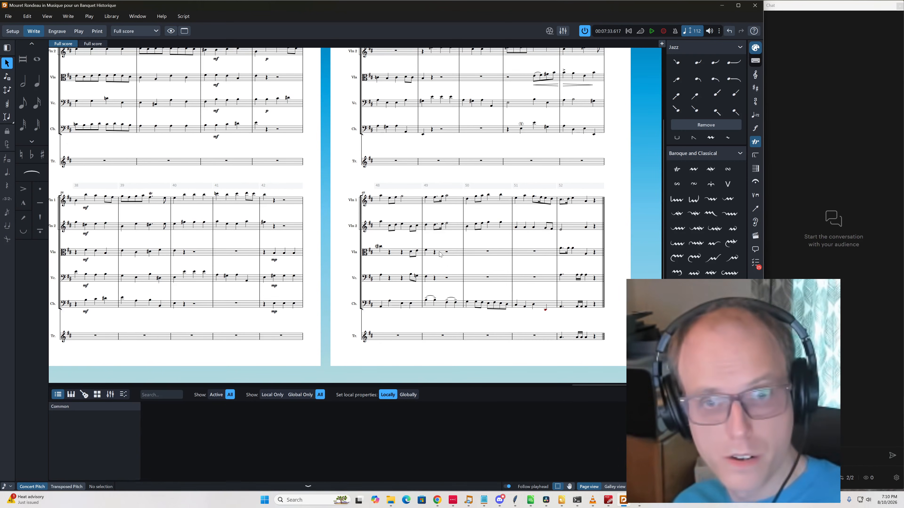
Enter eighth notes D5 and C#5 on the viola's fourth beat of bar 49, leading to a quarter-note B4 in bar 50
{"action": "left_click", "coordinate": [426, 251]}
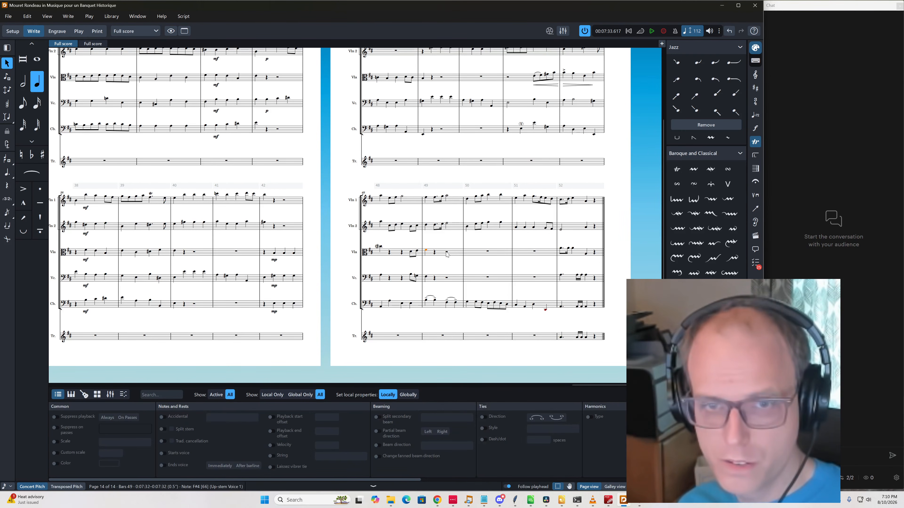
{"action": "left_click", "coordinate": [447, 253]}
{"action": "key", "text": "shift+n"}
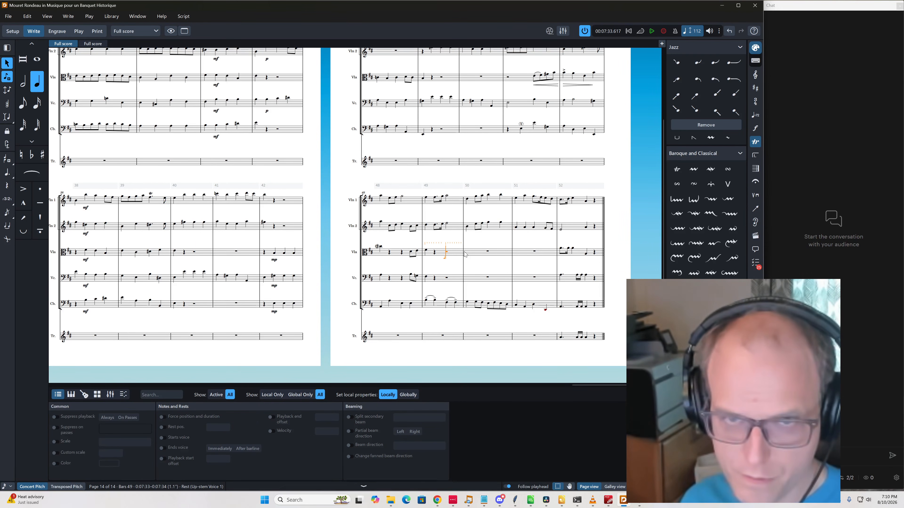
{"action": "key", "text": "Right"}
{"action": "key", "text": "Right"}
{"action": "key", "text": "Right"}
{"action": "key", "text": "Right"}
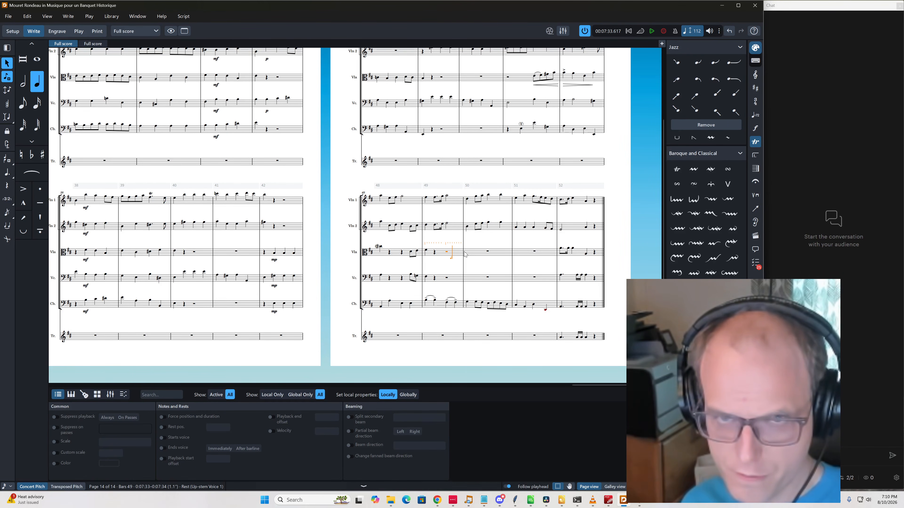
{"action": "key", "text": "4"}
{"action": "key", "text": "d"}
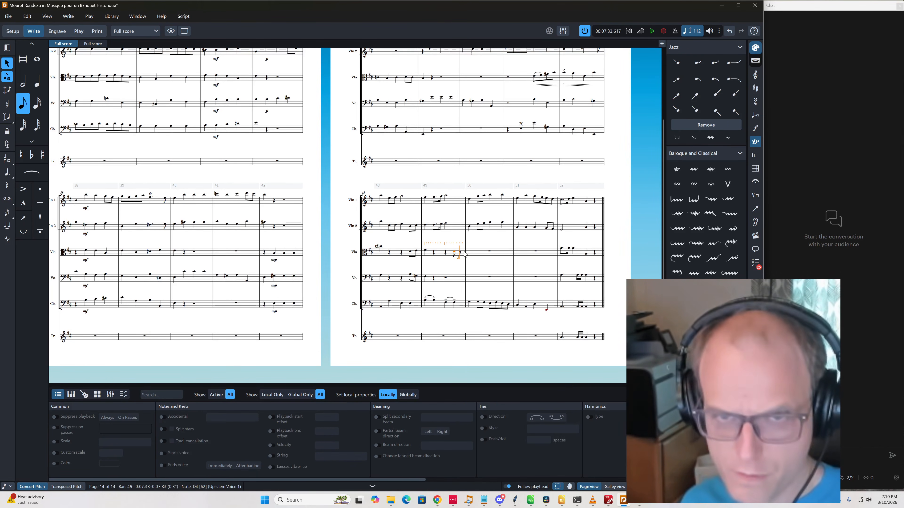
{"action": "key", "text": "ctrl+alt+Up"}
{"action": "key", "text": "c"}
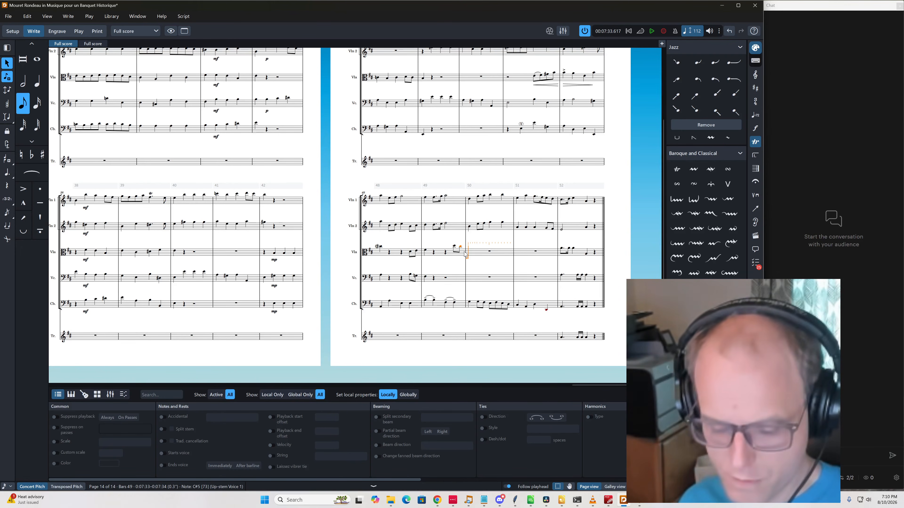
{"action": "key", "text": "6"}
{"action": "key", "text": "b"}
{"action": "key", "text": "Escape"}
Copy the viola's three-note figure to the cello, raised a third and lowered an octave, and play it back from bar 49
{"action": "key", "text": "shift+Left"}
{"action": "key", "text": "shift+Left"}
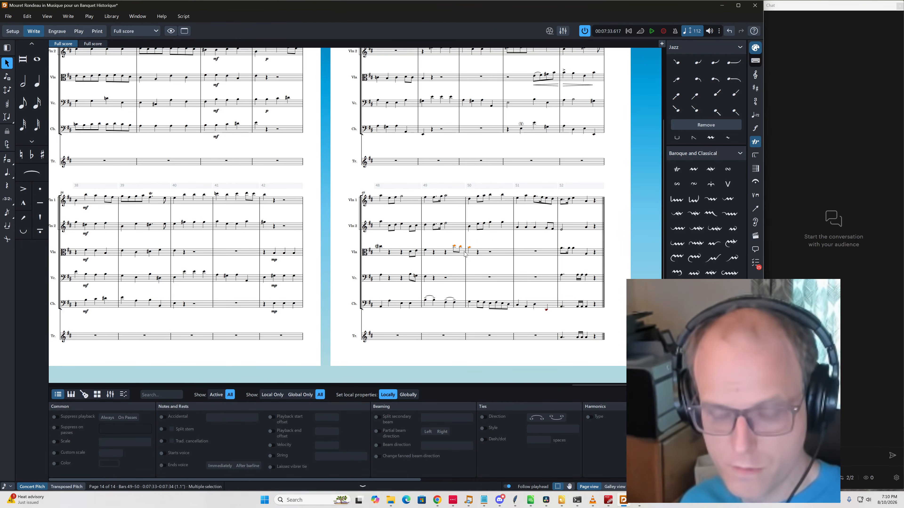
{"action": "key", "text": "alt+shift+m"}
{"action": "key", "text": "alt+Up"}
{"action": "key", "text": "alt+Up"}
{"action": "key", "text": "ctrl+alt+Down"}
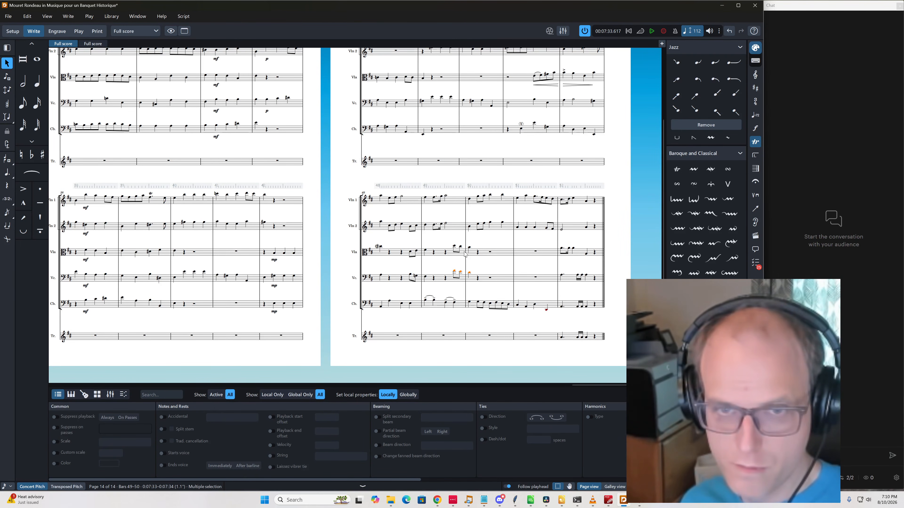
{"action": "key", "text": "Left"}
{"action": "key", "text": "Left"}
{"action": "key", "text": "p"}
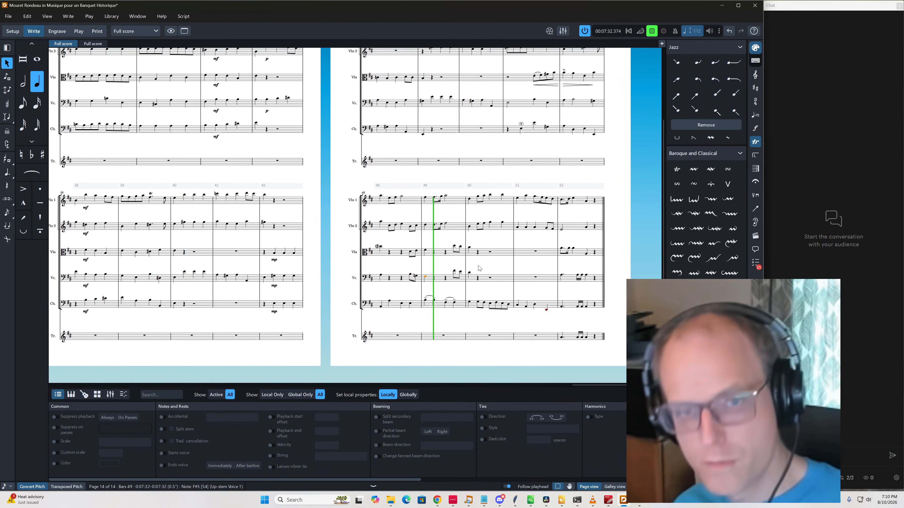
{"action": "key", "text": "space"}
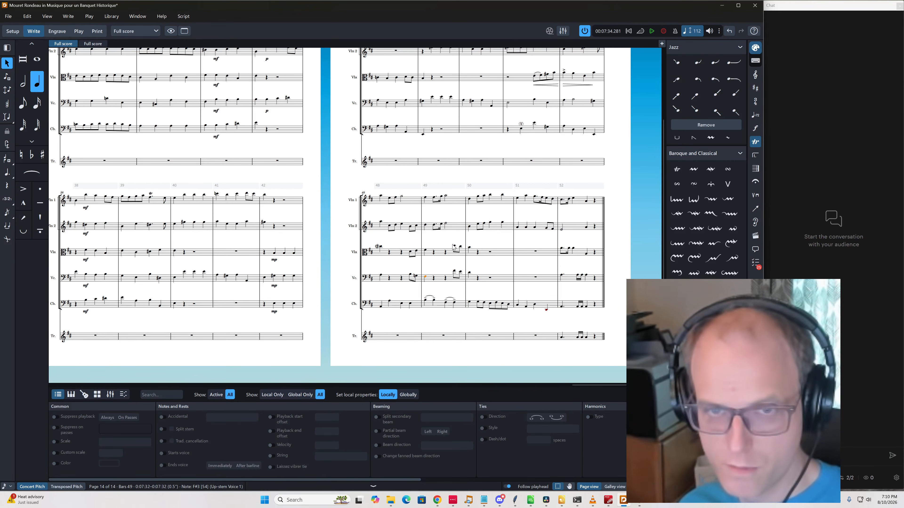
Dot the first eighth note of beat 4 in bar 49 in both the viola and the cello
{"action": "left_click", "coordinate": [454, 245]}
{"action": "left_click", "coordinate": [455, 272], "text": "ctrl"}
{"action": "key", "text": "period"}
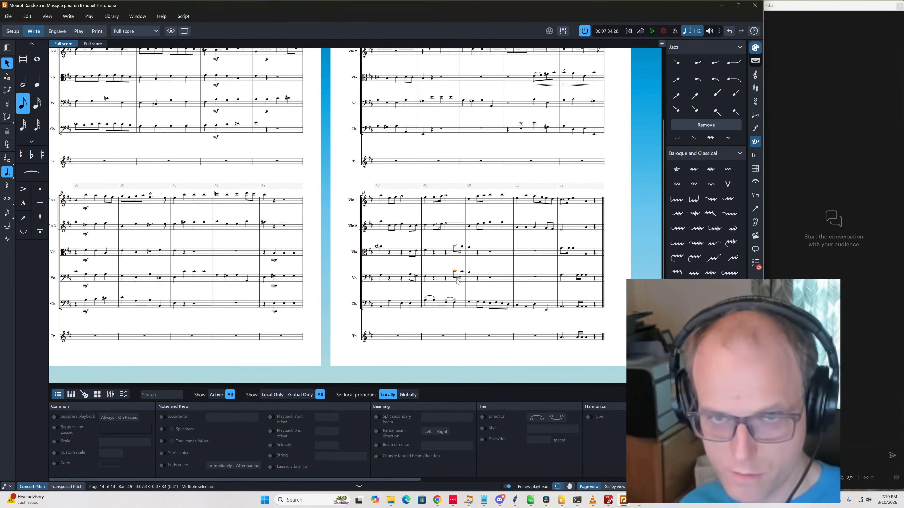
Add B3 to the cello's dotted eighth and a sixth below the viola's D5 in bar 49, and play back from bar 48's fourth beat
{"action": "left_click", "coordinate": [457, 280]}
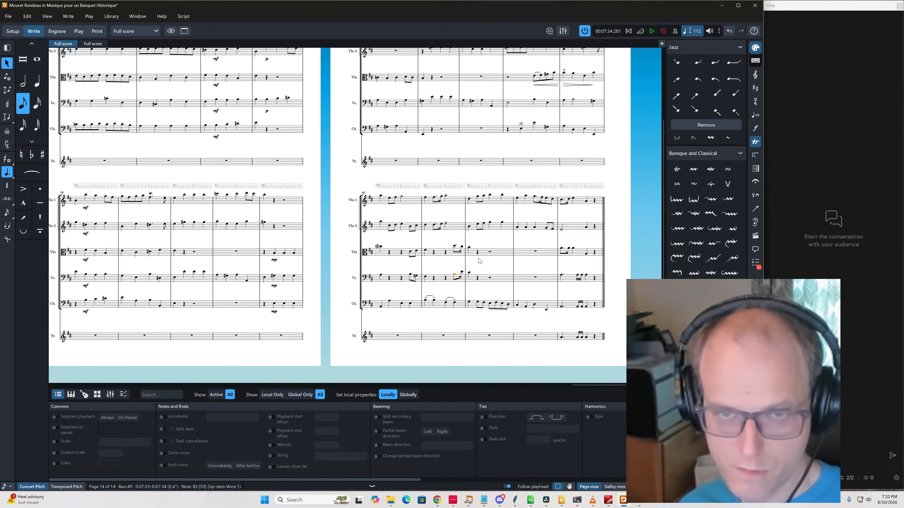
{"action": "key", "text": "ctrl+Up"}
{"action": "key", "text": "shift+i"}
{"action": "type", "text": "-6"}
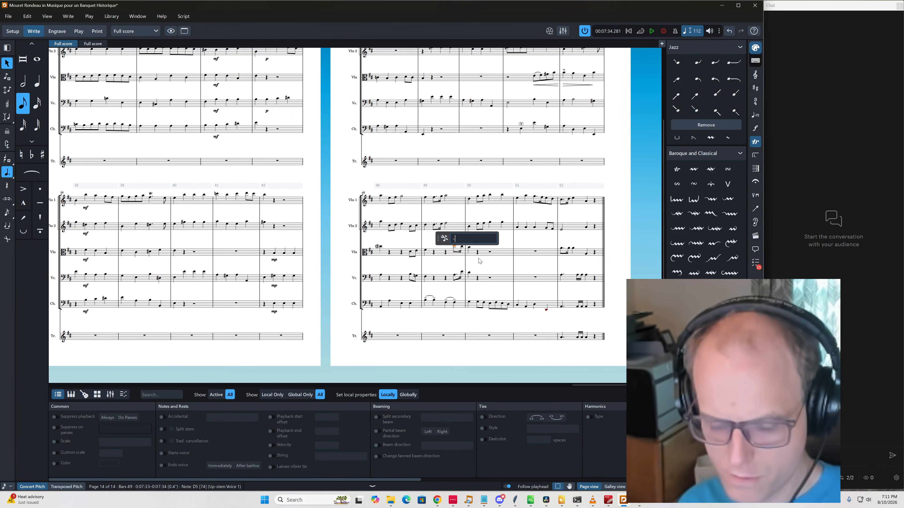
{"action": "key", "text": "Return"}
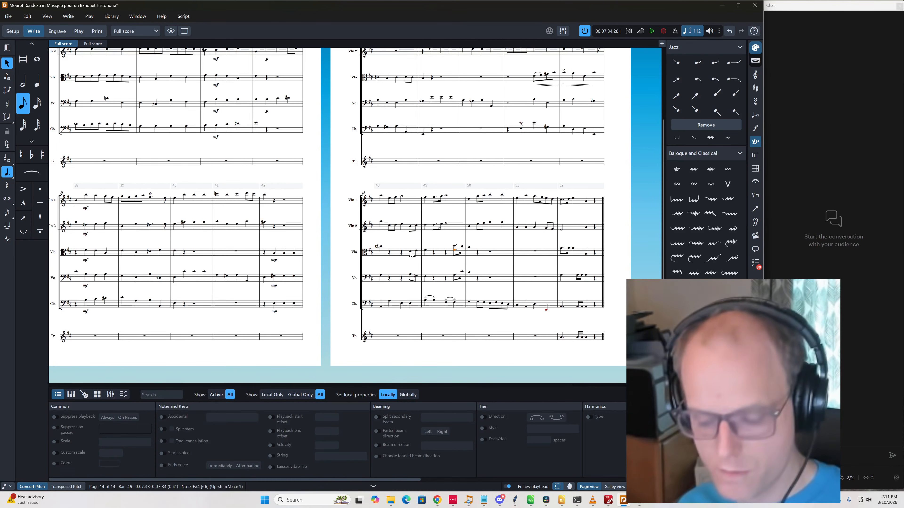
{"action": "left_click", "coordinate": [411, 254]}
{"action": "key", "text": "p"}
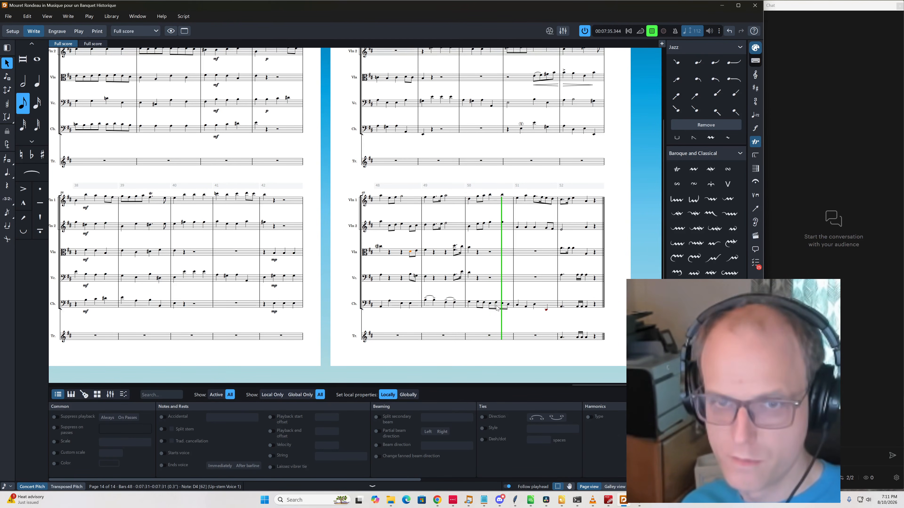
{"action": "key", "text": "space"}
Copy the double bass's eighth notes from beat 2 of bar 50 to the cello, raised an octave and a third
{"action": "left_click", "coordinate": [483, 308]}
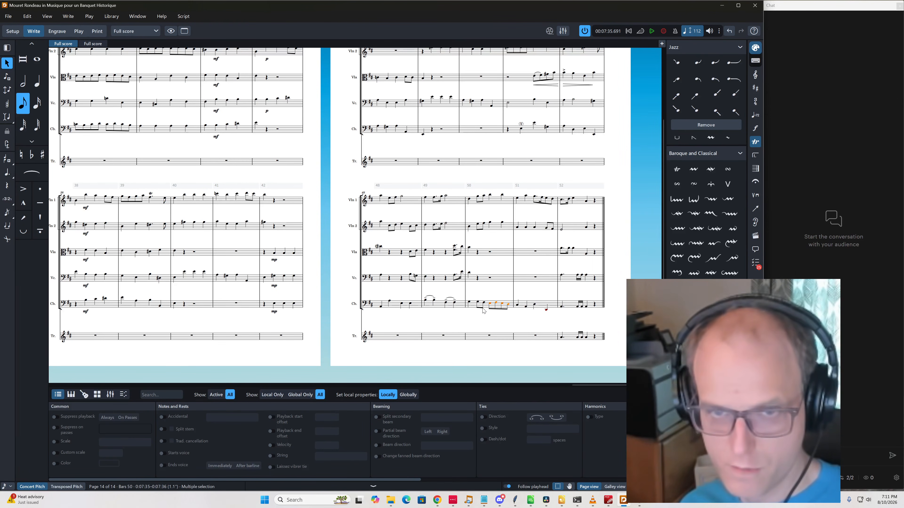
{"action": "key", "text": "alt+shift+n"}
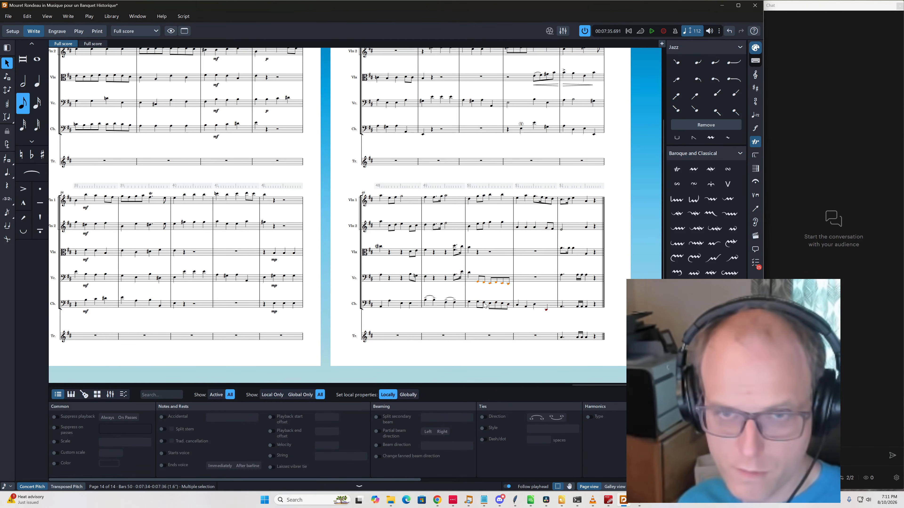
{"action": "key", "text": "ctrl+alt+Up"}
{"action": "key", "text": "alt+Up"}
{"action": "key", "text": "alt+Up"}
{"action": "key", "text": "Left"}
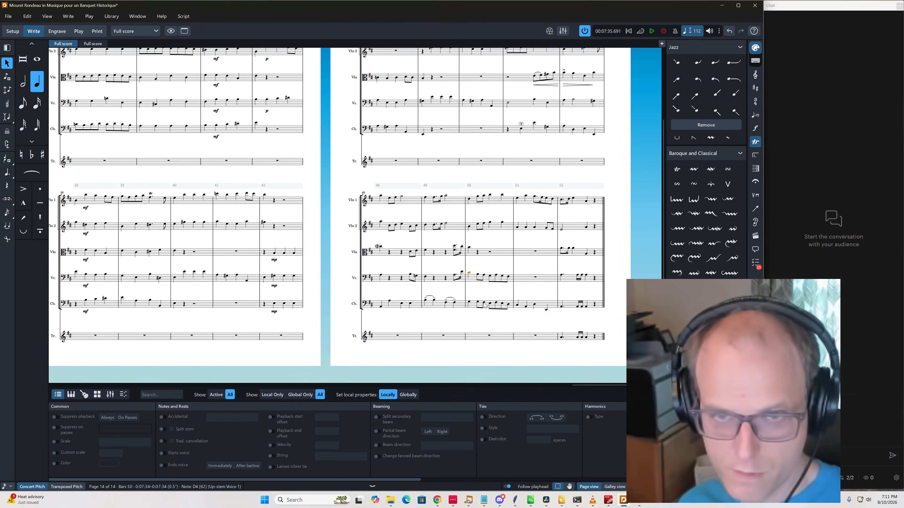
{"action": "key", "text": "shift+n"}
{"action": "key", "text": "5"}
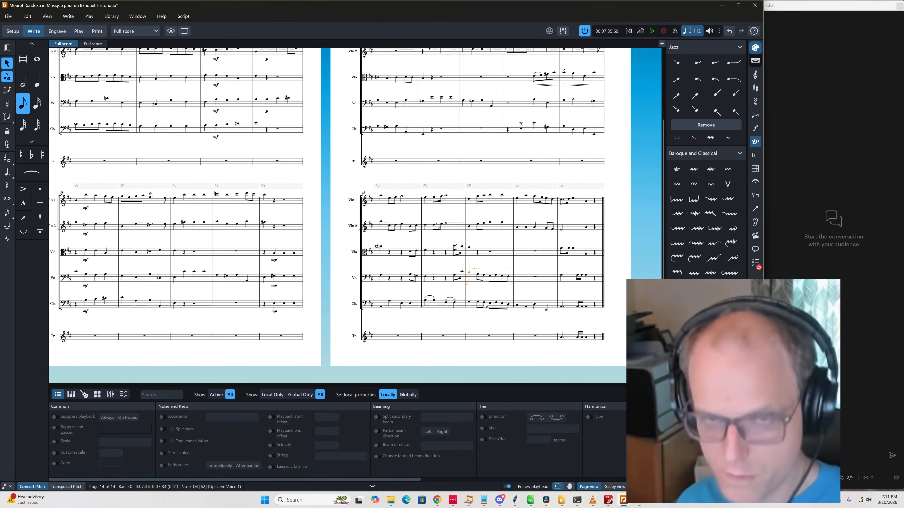
{"action": "key", "text": "Escape"}
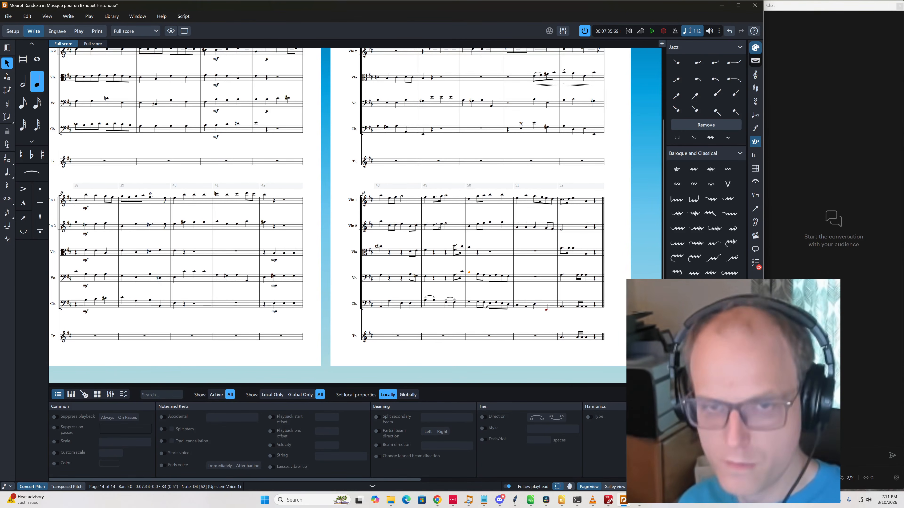
Make the cello's first beat of bar 50 a dotted-eighth D4 followed by a sixteenth note, and play back the passage
{"action": "key", "text": "5"}
{"action": "key", "text": "period"}
{"action": "key", "text": "Right"}
{"action": "key", "text": "shift+n"}
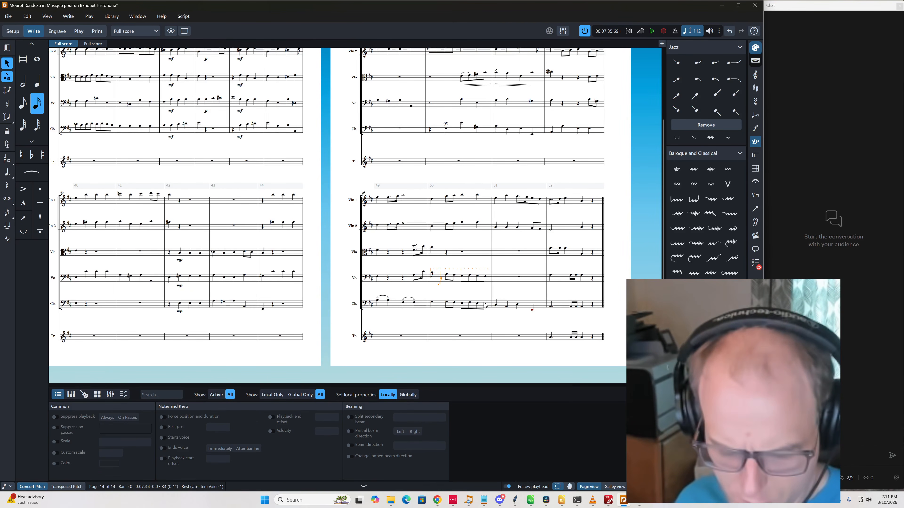
{"action": "key", "text": "Escape"}
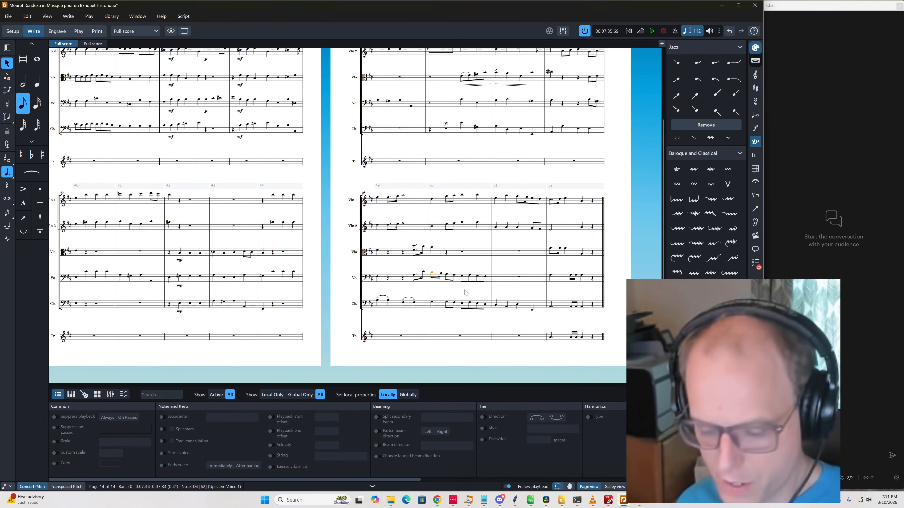
{"action": "key", "text": "space"}
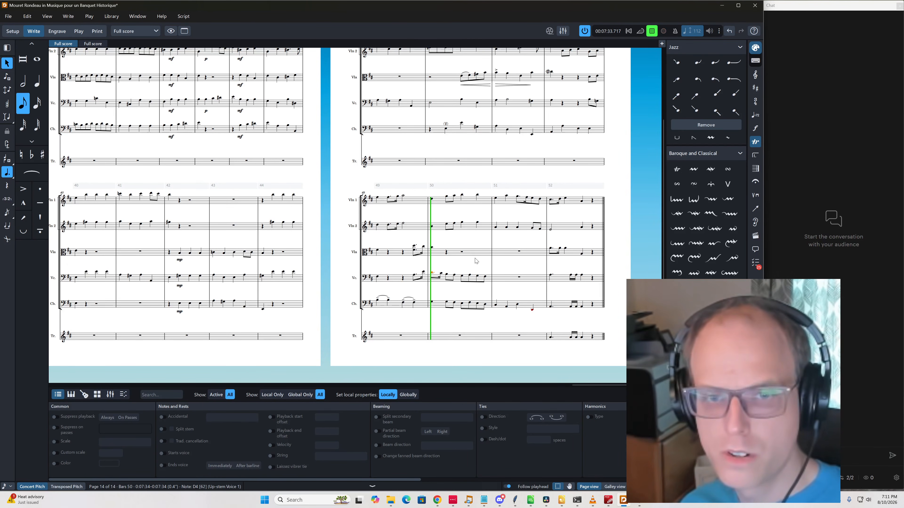
{"action": "key", "text": "space"}
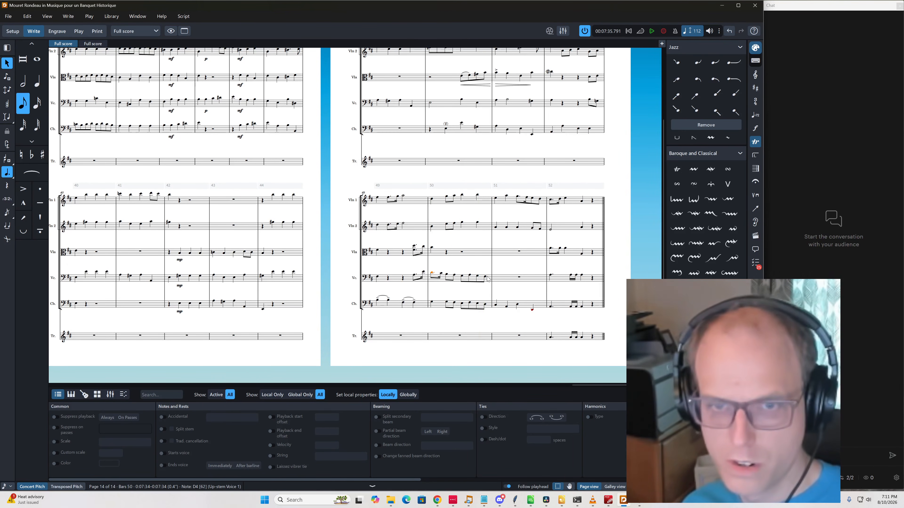
Continue the cello from bar 50 into bar 51 with a quarter note on beat 1 and a half-note A3 on beat 2
{"action": "left_click", "coordinate": [485, 277]}
{"action": "key", "text": "r"}
{"action": "key", "text": "alt+Down"}
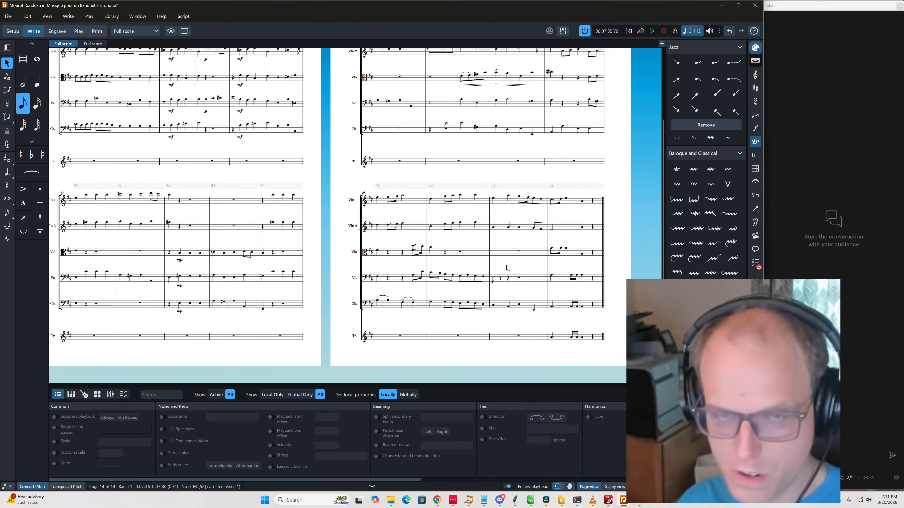
{"action": "key", "text": "6"}
{"action": "key", "text": "alt+Up"}
{"action": "key", "text": "alt+Up"}
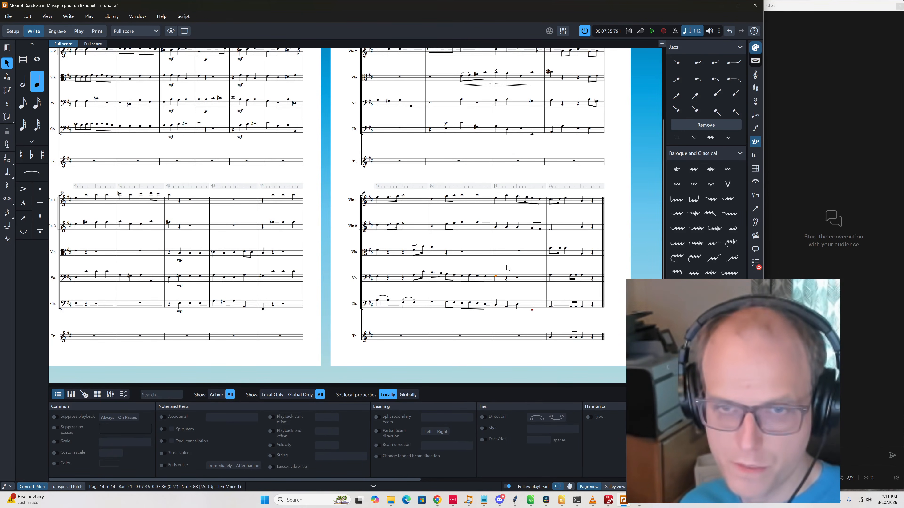
{"action": "key", "text": "alt+Down"}
{"action": "key", "text": "r"}
{"action": "key", "text": "7"}
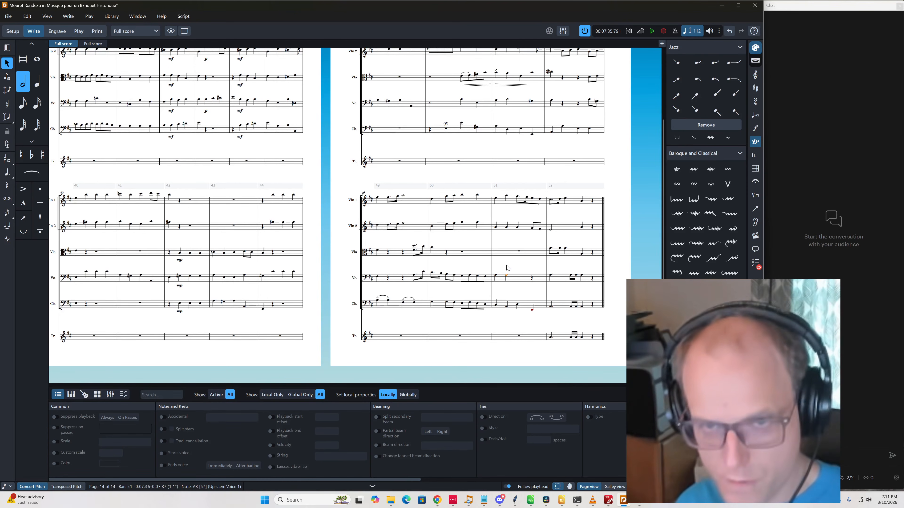
Add a quarter note on beat 4 of bar 51 in the cello, trying pitches between D3 and A3
{"action": "left_click", "coordinate": [532, 278]}
{"action": "key", "text": "shift+n"}
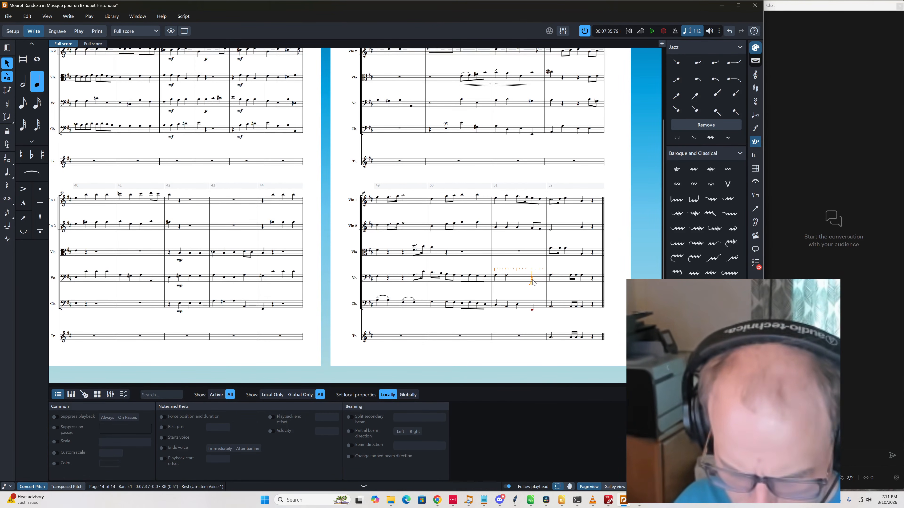
{"action": "key", "text": "f"}
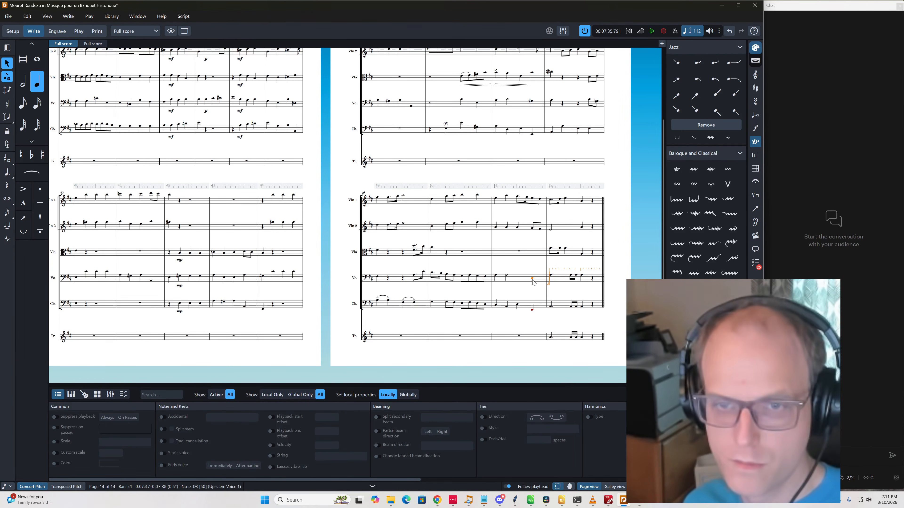
{"action": "key", "text": "alt+Up"}
{"action": "key", "text": "alt+Up"}
{"action": "key", "text": "Escape"}
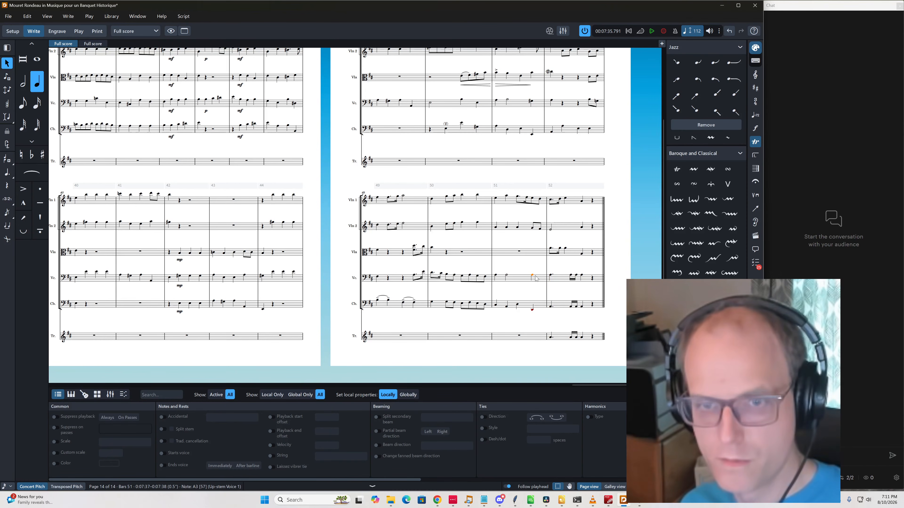
{"action": "key", "text": "alt+Down"}
{"action": "key", "text": "alt+Down"}
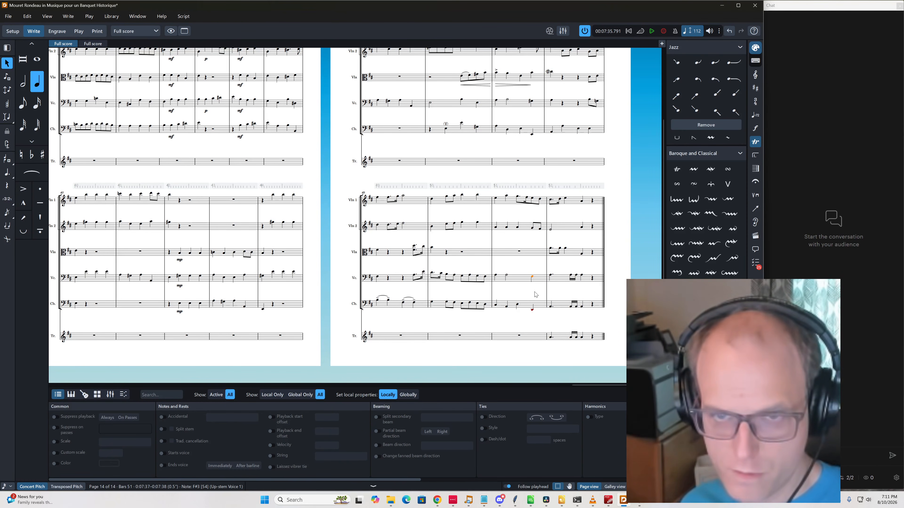
{"action": "key", "text": "alt+Down"}
{"action": "key", "text": "alt+Down"}
{"action": "key", "text": "alt+Down"}
{"action": "key", "text": "alt+Down"}
{"action": "key", "text": "alt+Down"}
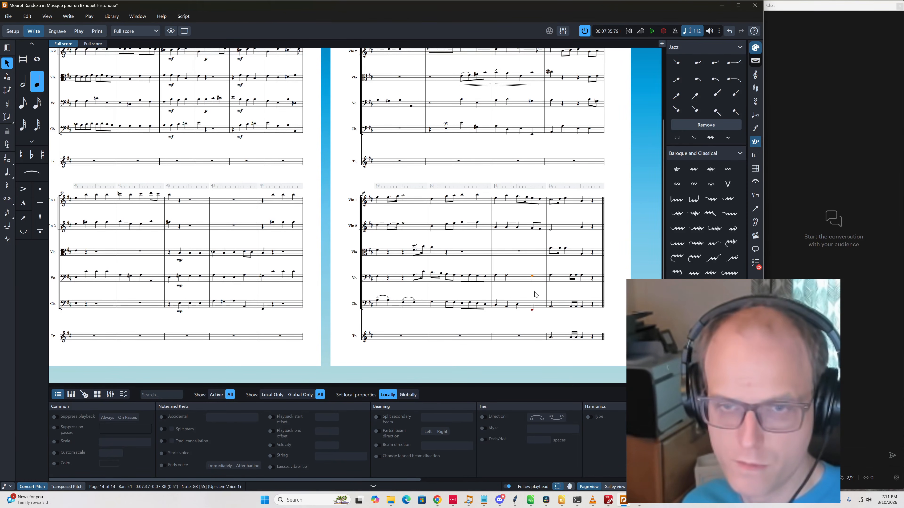
Play back from the viola's beat 4 of bar 49 and check the cello's bar 50 eighth notes and first note of bar 52
{"action": "left_click", "coordinate": [551, 277]}
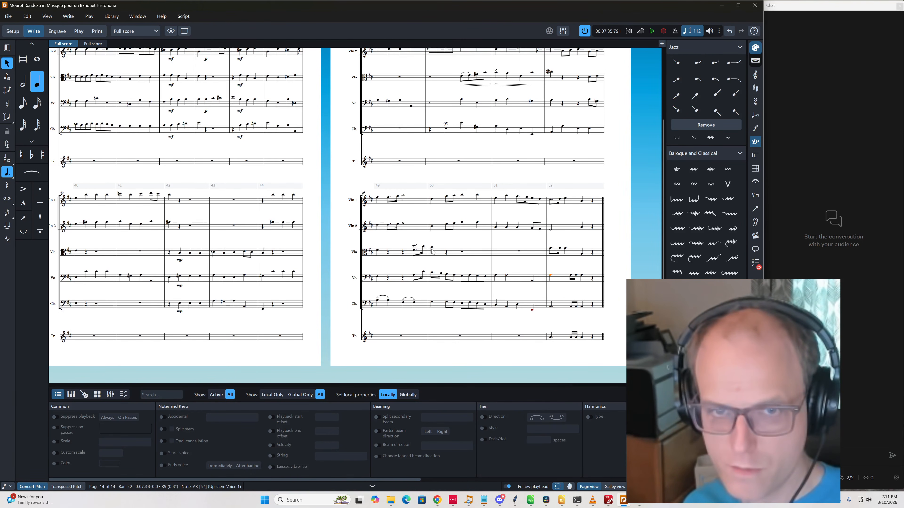
{"action": "left_click", "coordinate": [415, 247]}
{"action": "key", "text": "space"}
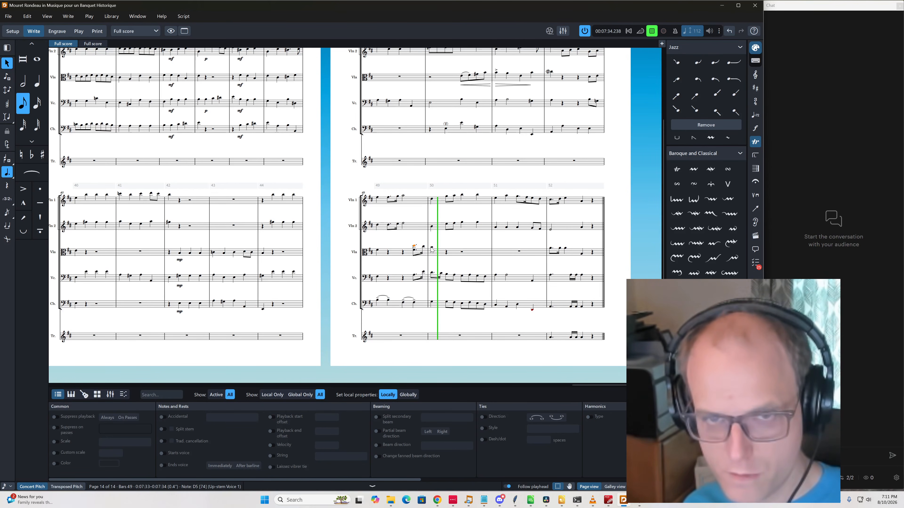
{"action": "key", "text": "space"}
{"action": "left_click", "coordinate": [455, 268]}
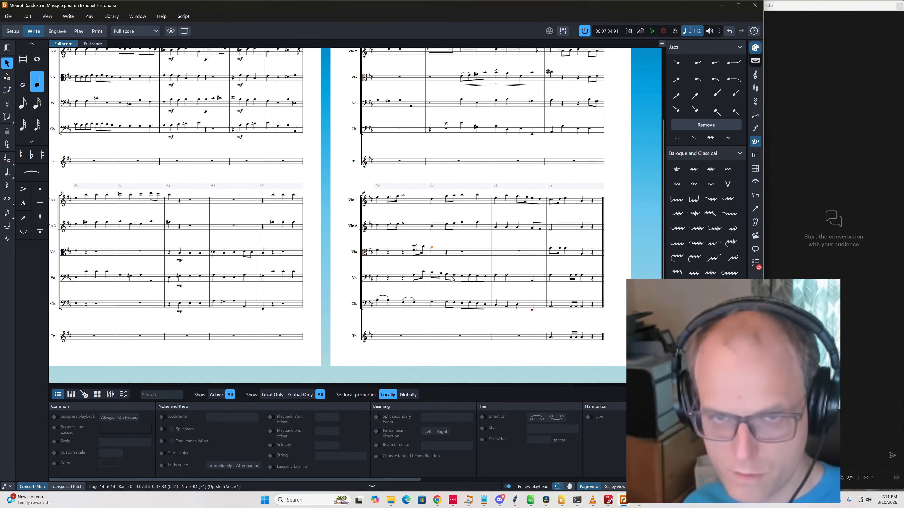
{"action": "left_click", "coordinate": [451, 279]}
{"action": "left_click", "coordinate": [484, 276], "text": "shift"}
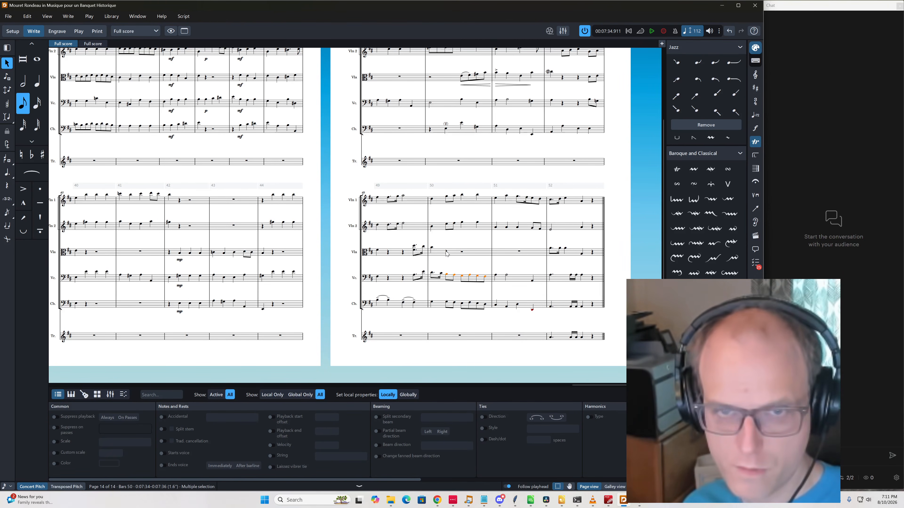
Make the viola's first beat of bar 50 a dotted-eighth B4 followed by a sixteenth G4
{"action": "left_click", "coordinate": [433, 248]}
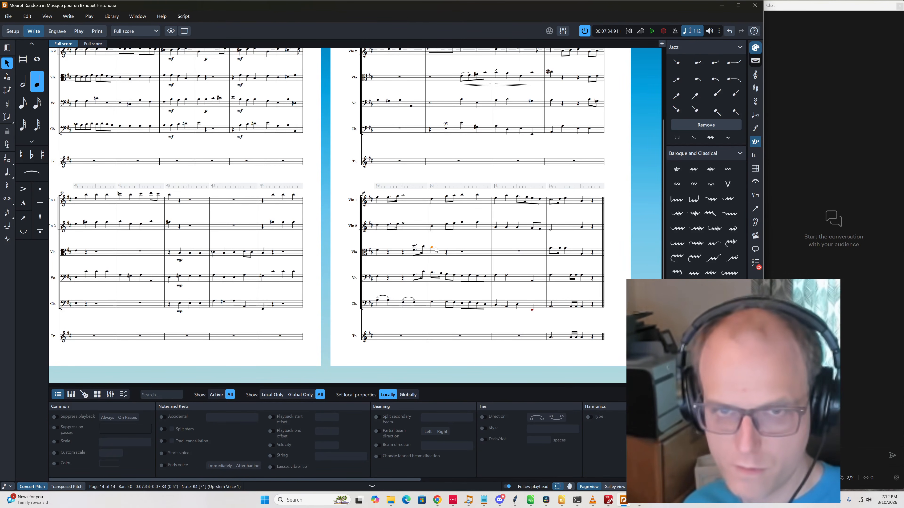
{"action": "key", "text": "5"}
{"action": "key", "text": "period"}
{"action": "key", "text": "Right"}
{"action": "key", "text": "Return"}
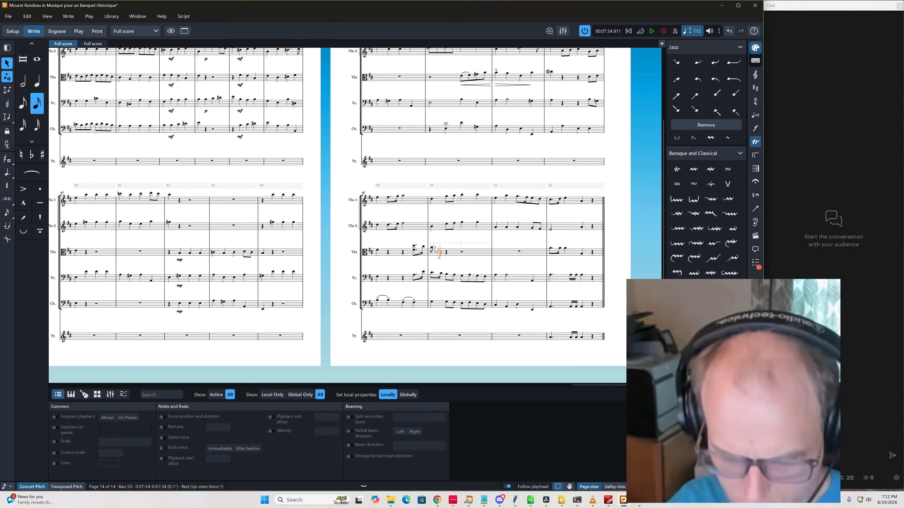
{"action": "key", "text": "e"}
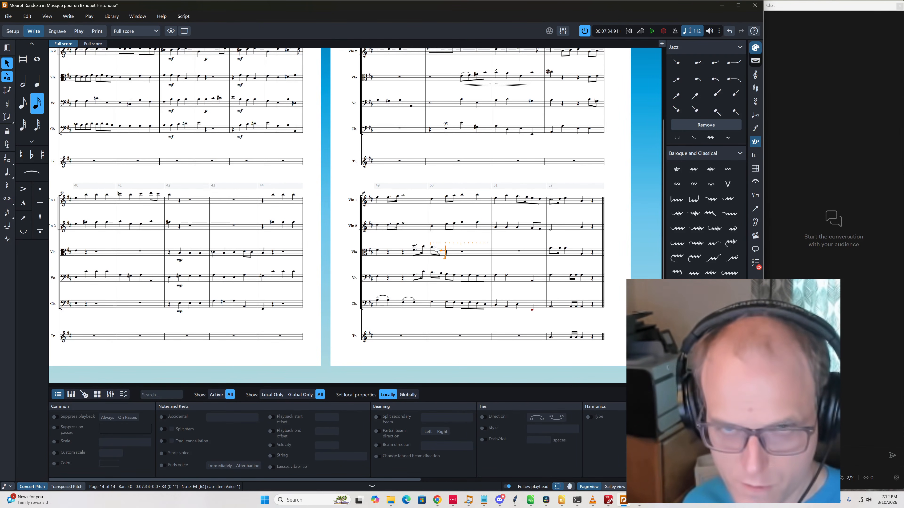
{"action": "key", "text": "Escape"}
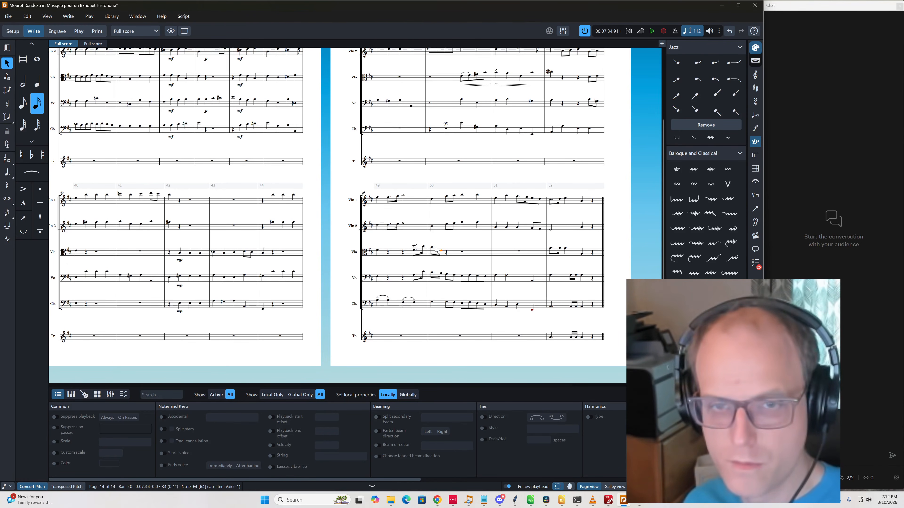
{"action": "key", "text": "alt+Up"}
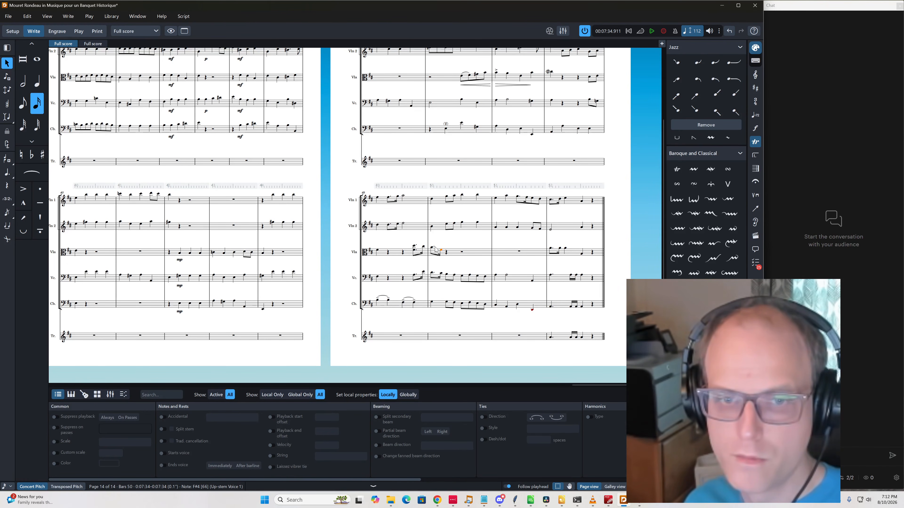
{"action": "key", "text": "alt+Up"}
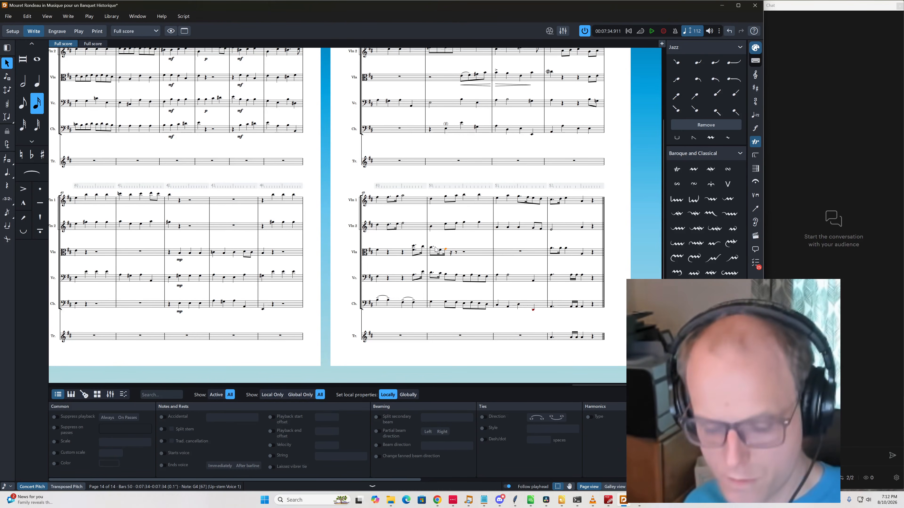
Fill beats 2 to 4 of bar 50 in the viola with eighth notes G4, A4, B4, A4, B4 and D5
{"action": "key", "text": "shift+n"}
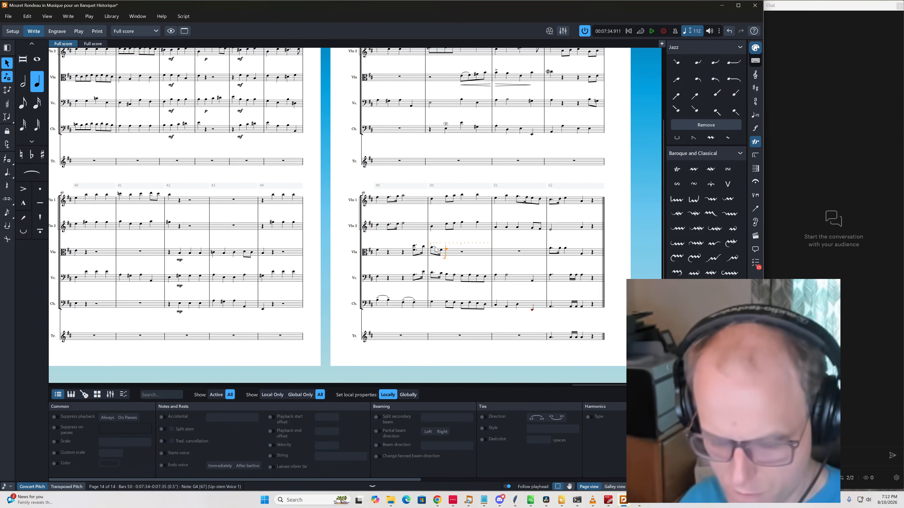
{"action": "key", "text": "6"}
{"action": "key", "text": "g"}
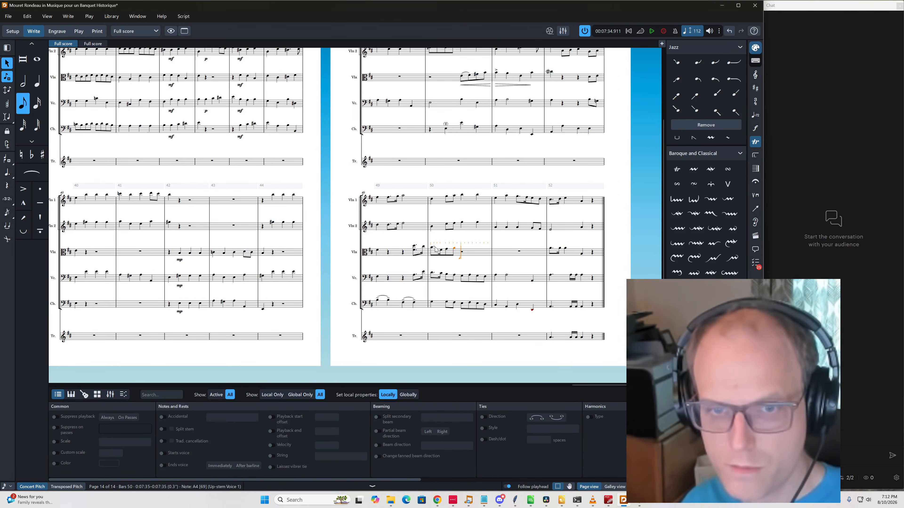
{"action": "key", "text": "b"}
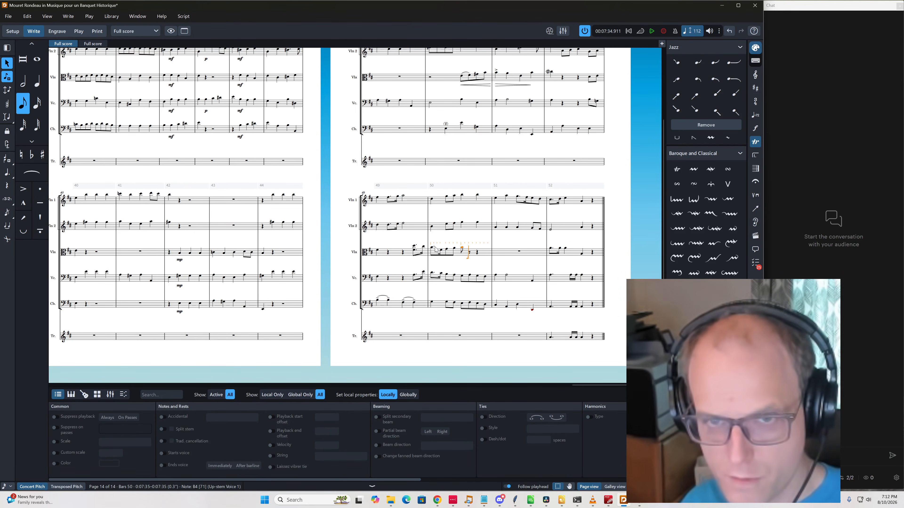
{"action": "key", "text": "a"}
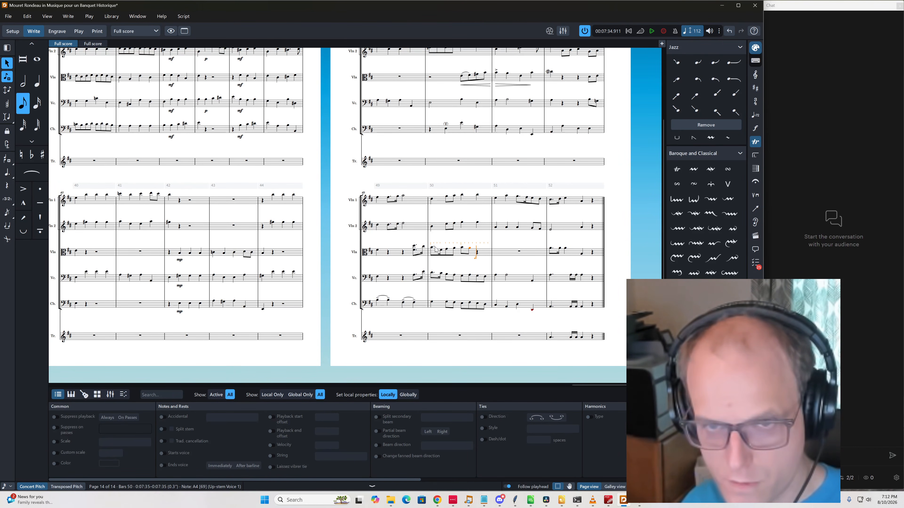
{"action": "key", "text": "b"}
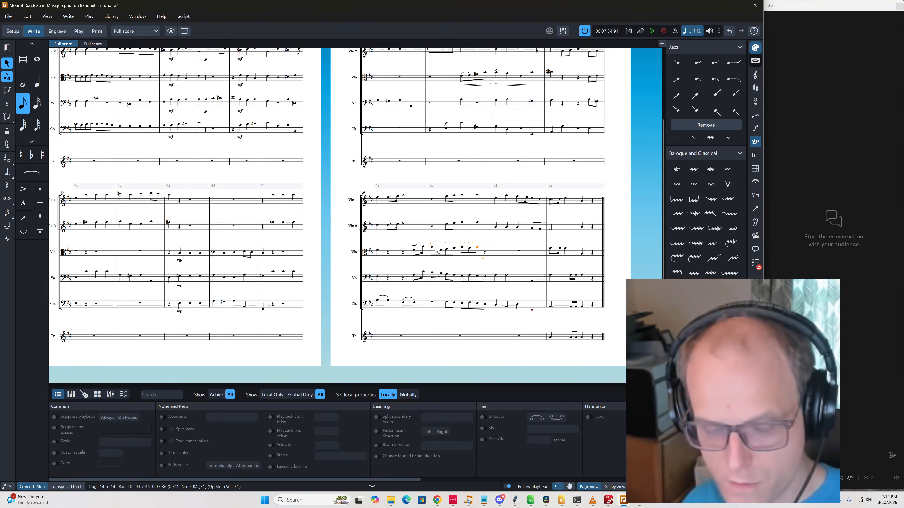
{"action": "key", "text": "d"}
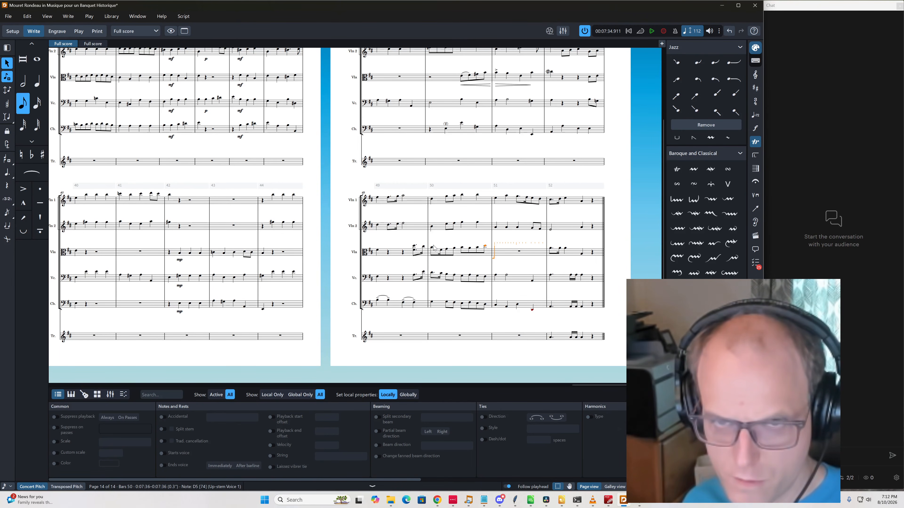
Write quarter notes A4, C#4, A3 and D4 in bar 51 of the viola
{"action": "key", "text": "6"}
{"action": "key", "text": "a"}
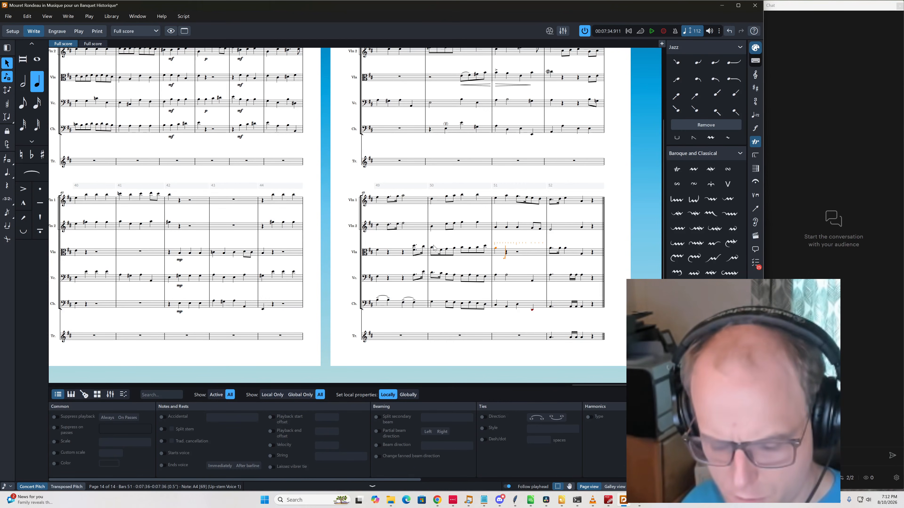
{"action": "key", "text": "e"}
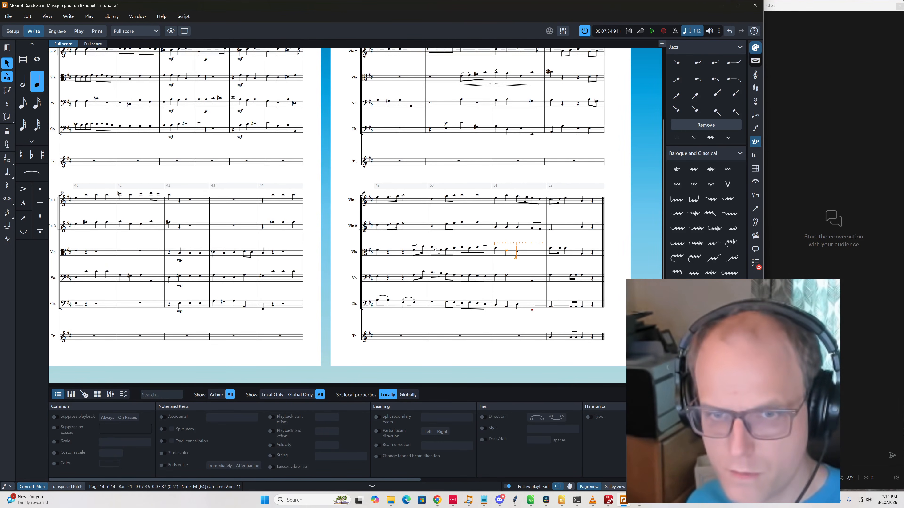
{"action": "key", "text": "alt+Down"}
{"action": "key", "text": "alt+Down"}
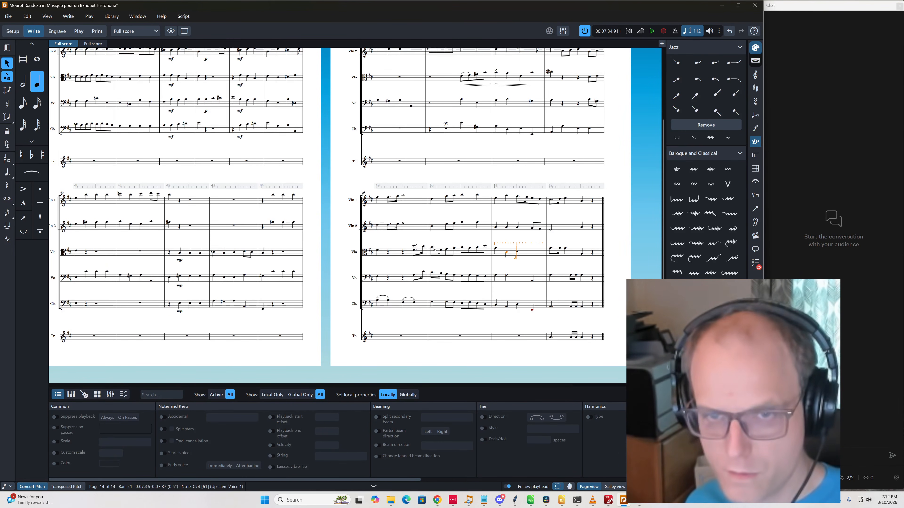
{"action": "key", "text": "c"}
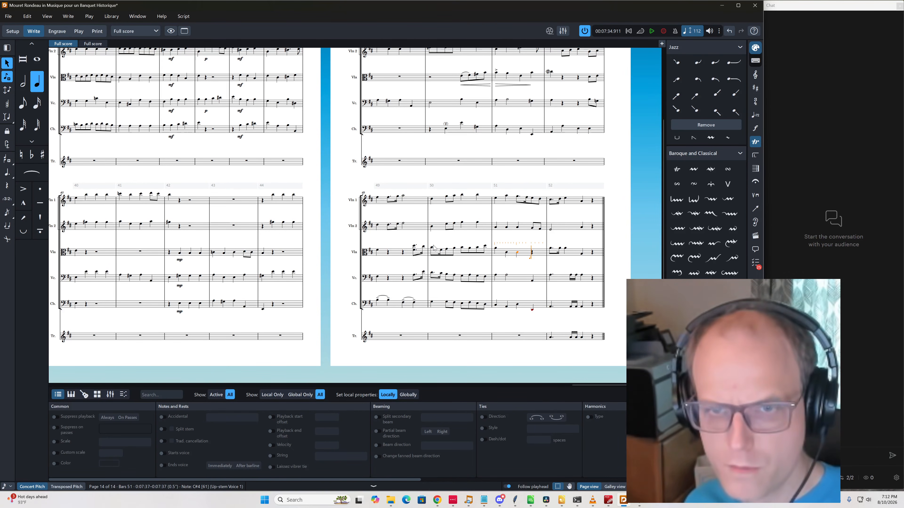
{"action": "key", "text": "alt+Down"}
{"action": "key", "text": "alt+Down"}
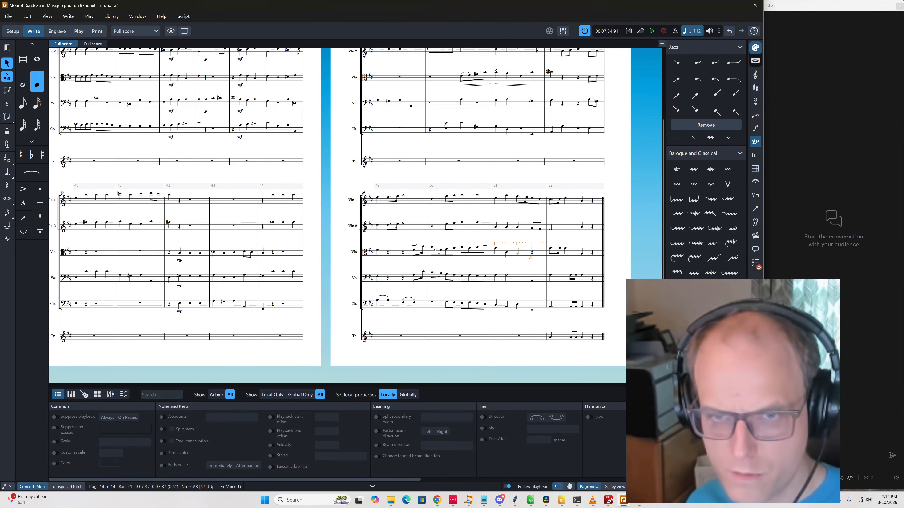
{"action": "key", "text": "e"}
{"action": "key", "text": "alt+Down"}
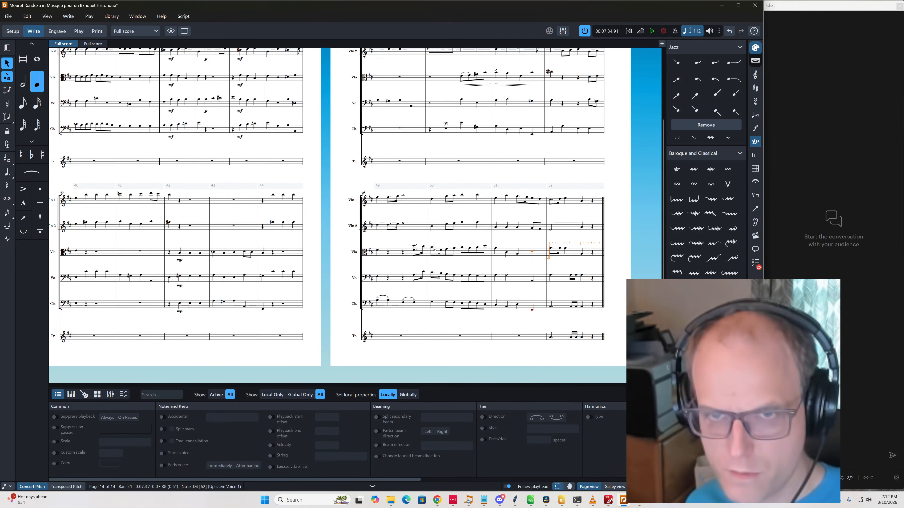
{"action": "key", "text": "Escape"}
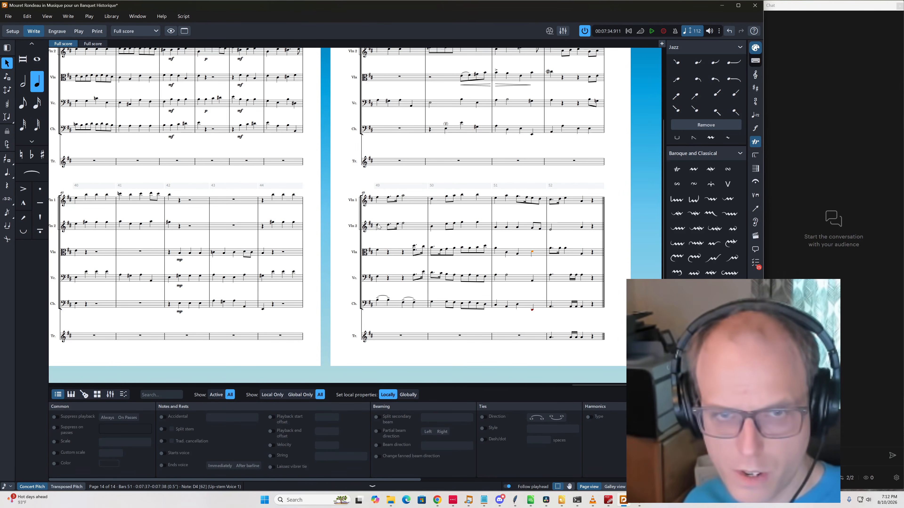
Play back from bar 49 and delete the Tr. staff's notes in bar 52
{"action": "key", "text": "p"}
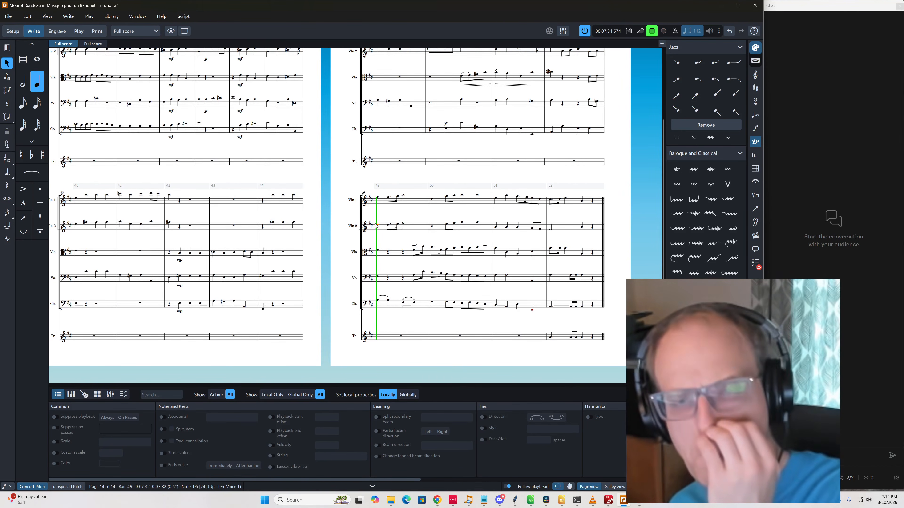
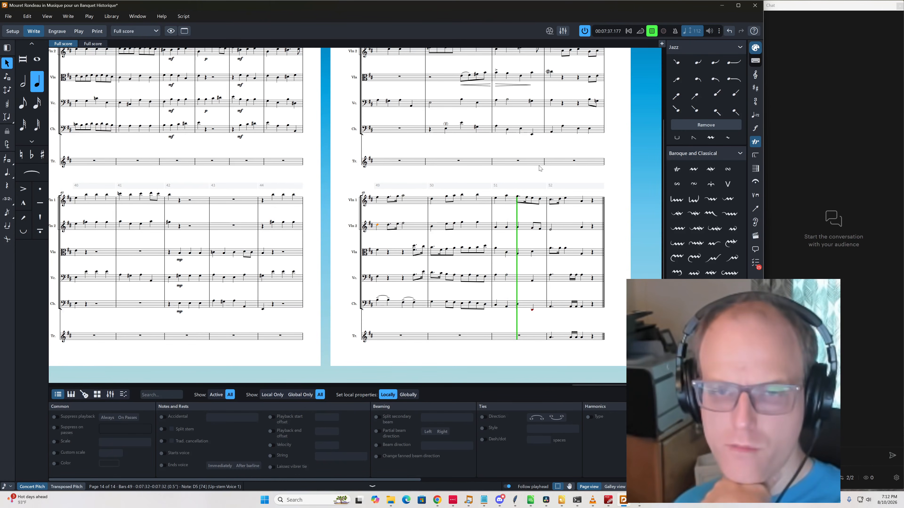
{"action": "left_click", "coordinate": [563, 340]}
{"action": "key", "text": "Delete"}
{"action": "key", "text": "space"}
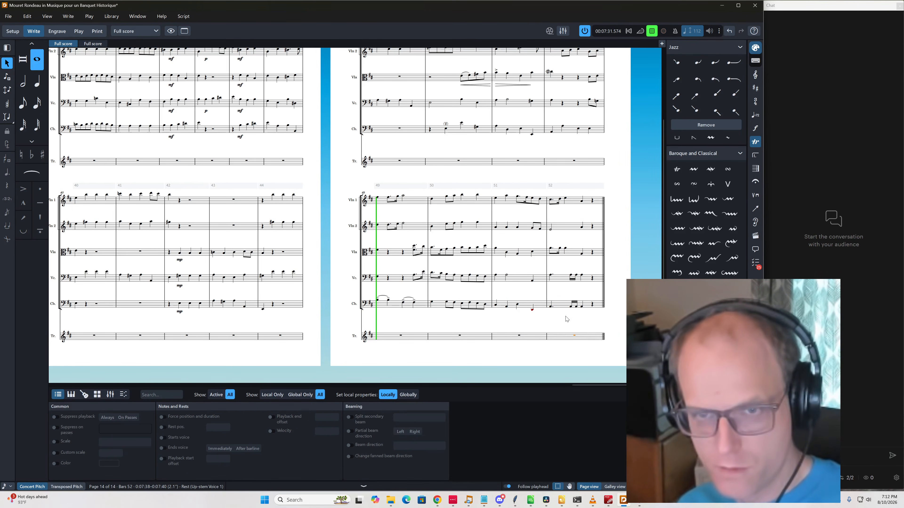
{"action": "key", "text": "space"}
Add a diminuendo hairpin across bar 51 leading to p at bar 52 in all five string parts
{"action": "left_click", "coordinate": [522, 279]}
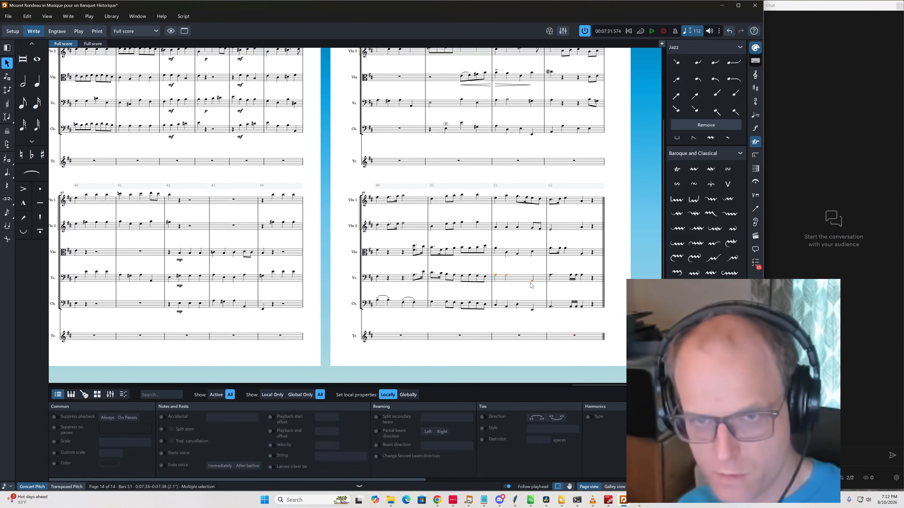
{"action": "left_click", "coordinate": [550, 201]}
{"action": "left_click", "coordinate": [581, 308], "text": "shift"}
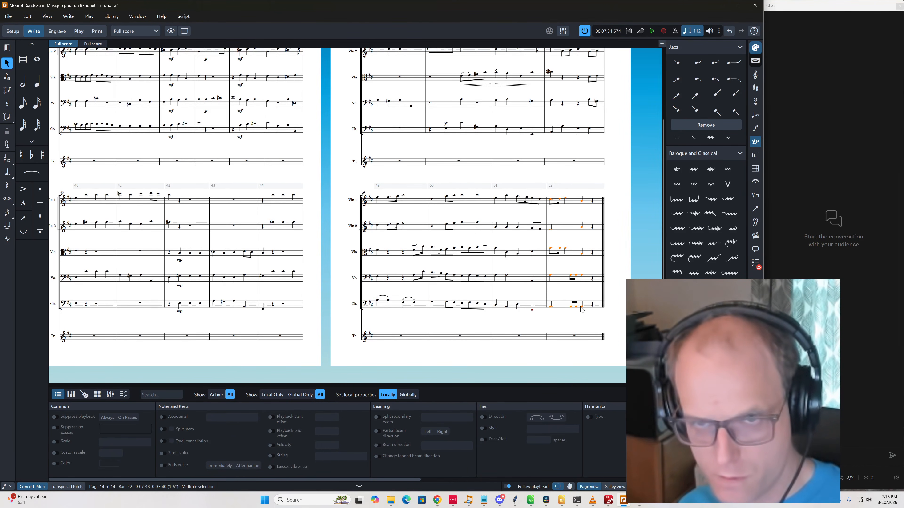
{"action": "left_click", "coordinate": [511, 203]}
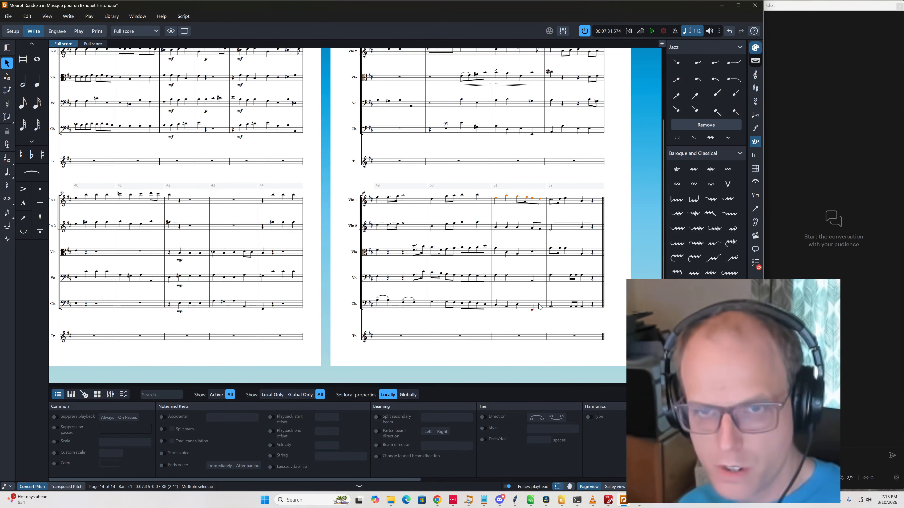
{"action": "key", "text": "shift+d"}
{"action": "type", "text": ">p"}
{"action": "key", "text": "Return"}
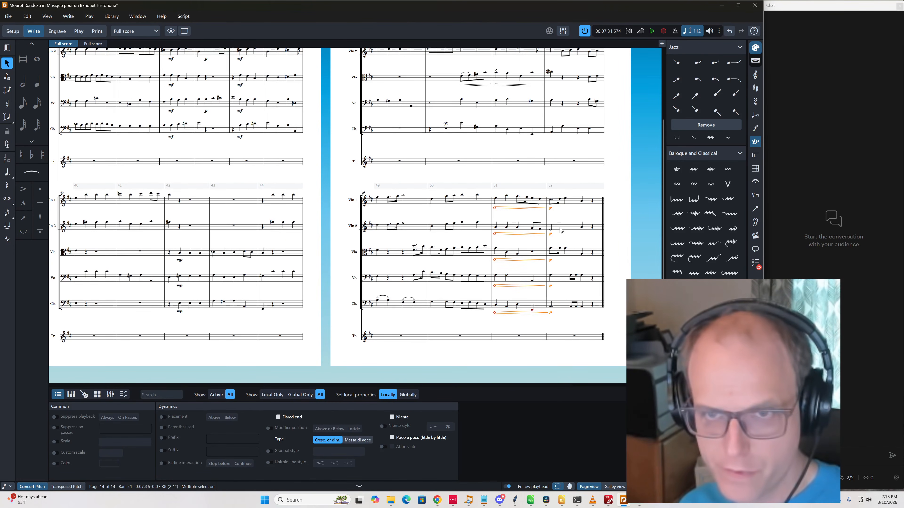
Add a crescendo hairpin under the notes of bar 52 in all five string parts
{"action": "left_click", "coordinate": [552, 202]}
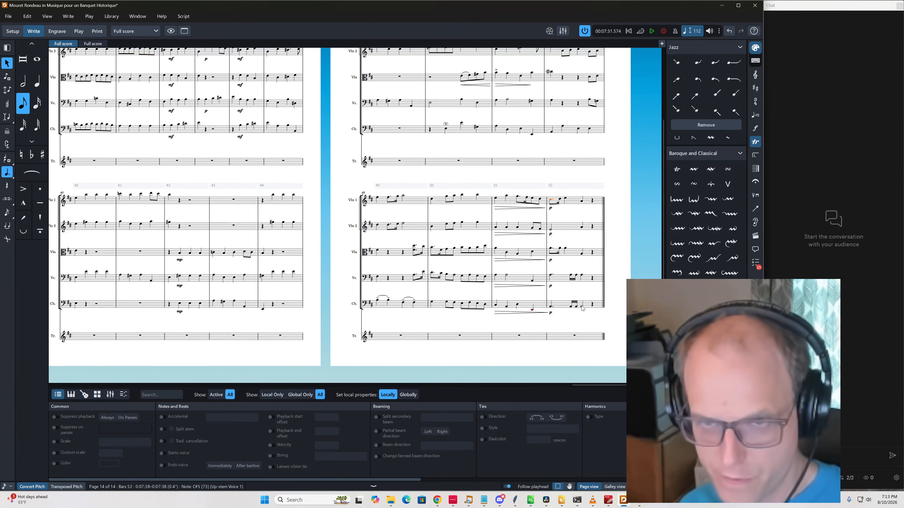
{"action": "left_click", "coordinate": [582, 308], "text": "shift"}
{"action": "key", "text": "shift+d"}
{"action": "type", "text": "<"}
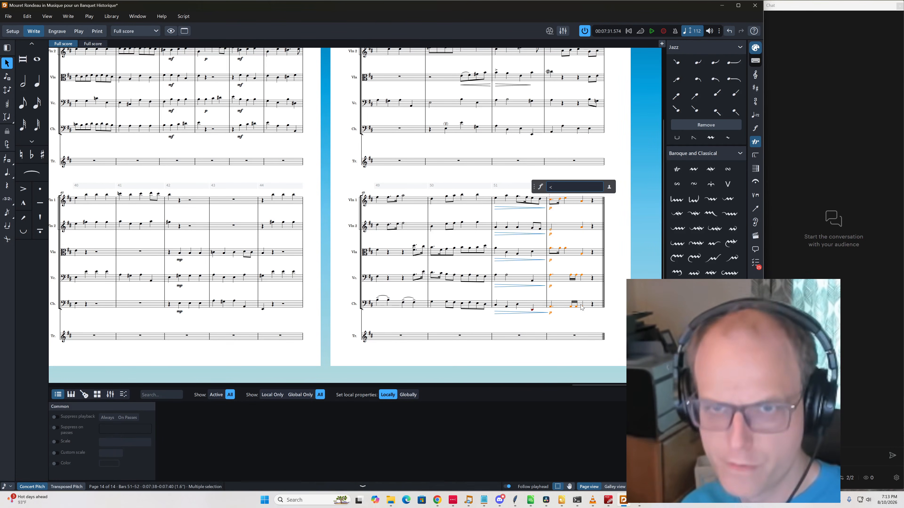
{"action": "key", "text": "Return"}
{"action": "scroll", "coordinate": [350, 235], "scroll_direction": "up", "scroll_amount": 3}
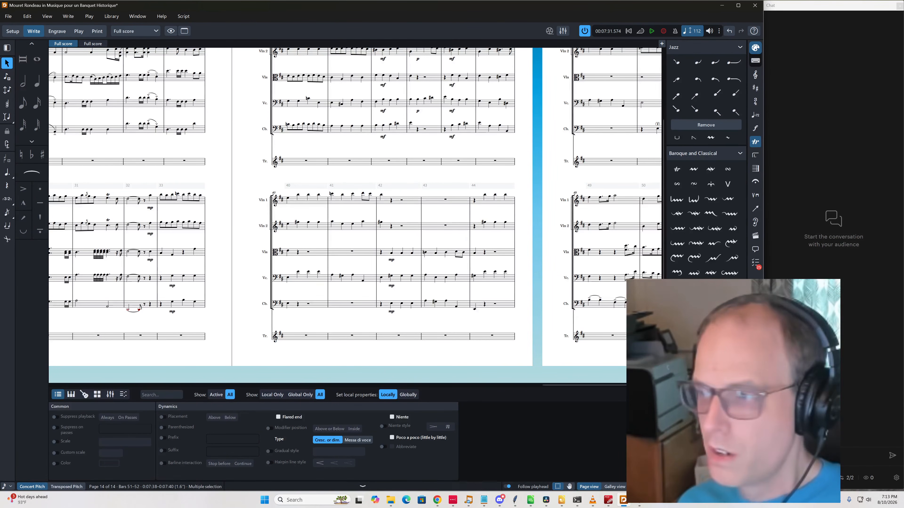
Copy the Rondeau's opening from the pickup through bar 16 in all string parts and paste it at the final beat of bar 52
{"action": "key", "text": "alt+Tab"}
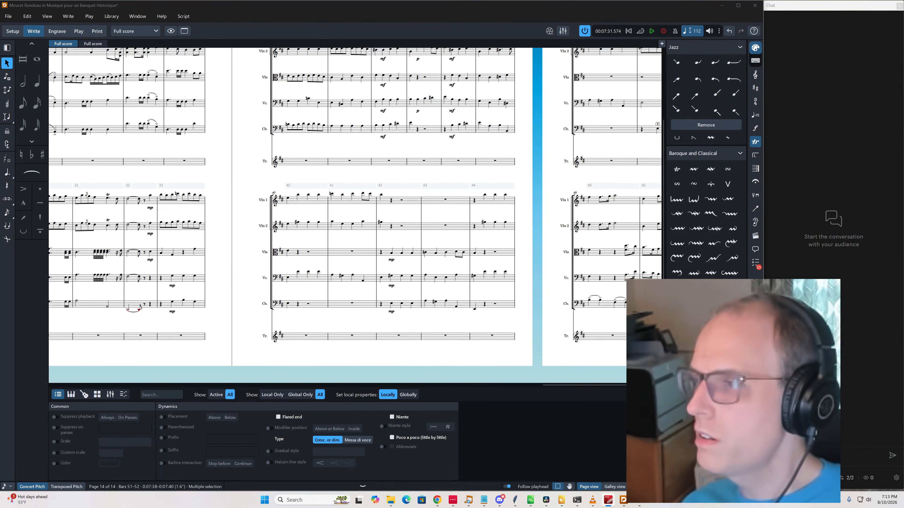
{"action": "scroll", "coordinate": [184, 177], "scroll_direction": "up", "scroll_amount": 2}
{"action": "scroll", "coordinate": [208, 191], "scroll_direction": "left", "scroll_amount": 18}
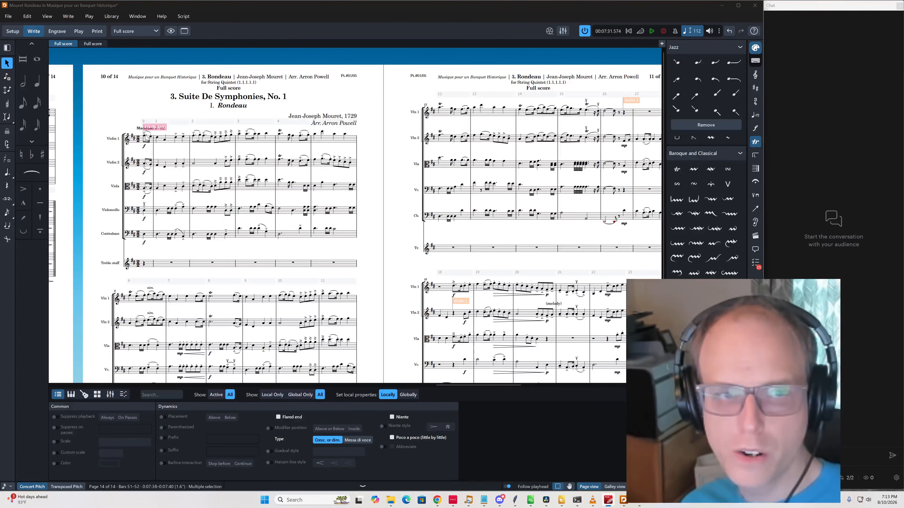
{"action": "left_click", "coordinate": [146, 136]}
{"action": "scroll", "coordinate": [410, 299], "scroll_direction": "down", "scroll_amount": 3}
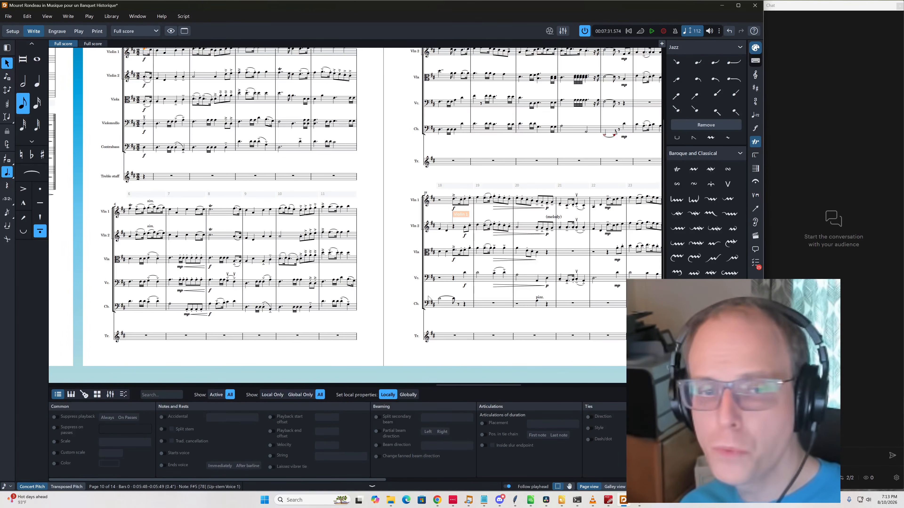
{"action": "scroll", "coordinate": [506, 292], "scroll_direction": "up", "scroll_amount": 3}
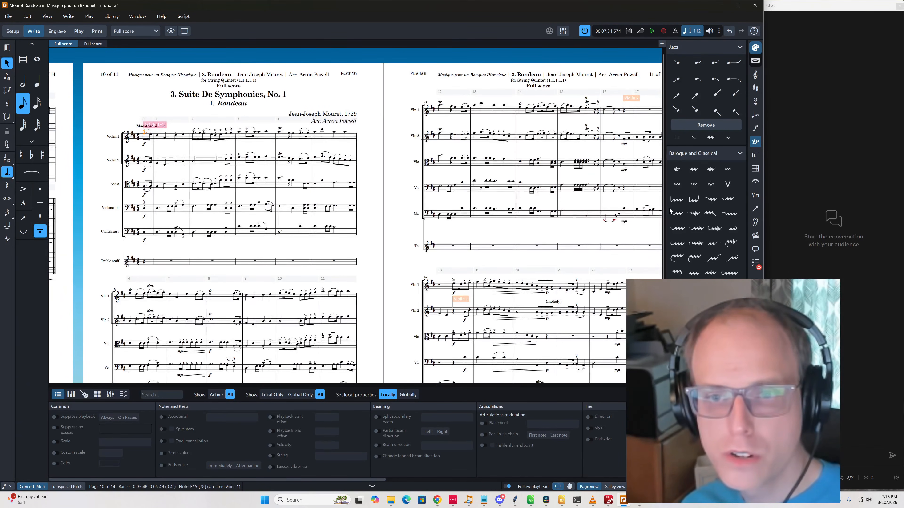
{"action": "left_click", "coordinate": [615, 220], "text": "shift"}
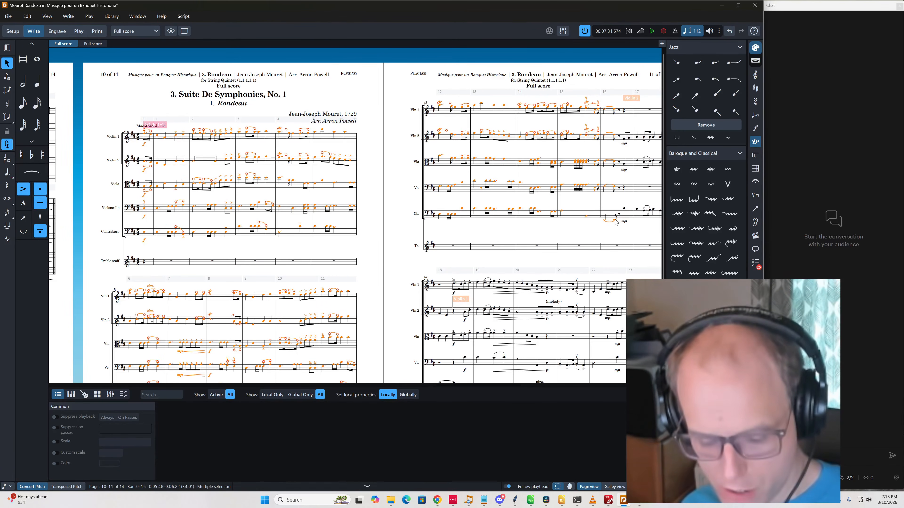
{"action": "scroll", "coordinate": [459, 254], "scroll_direction": "right", "scroll_amount": 15}
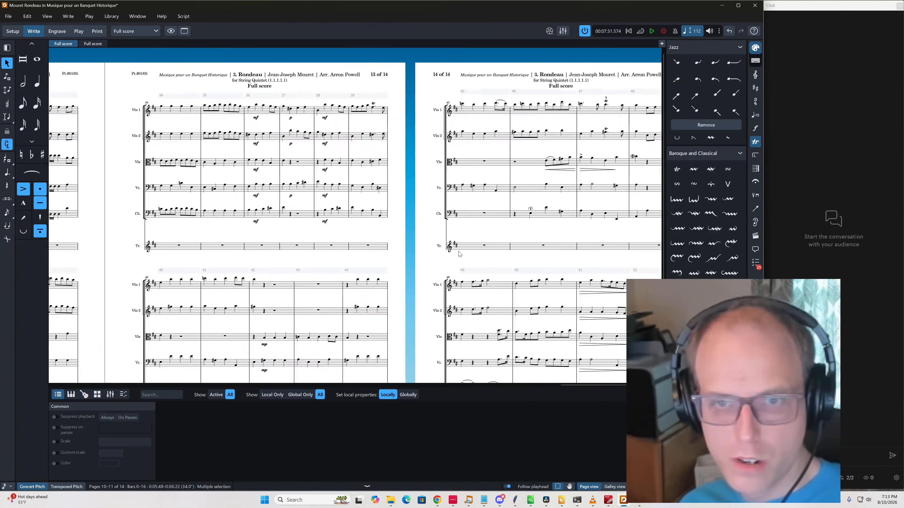
{"action": "left_click", "coordinate": [593, 287]}
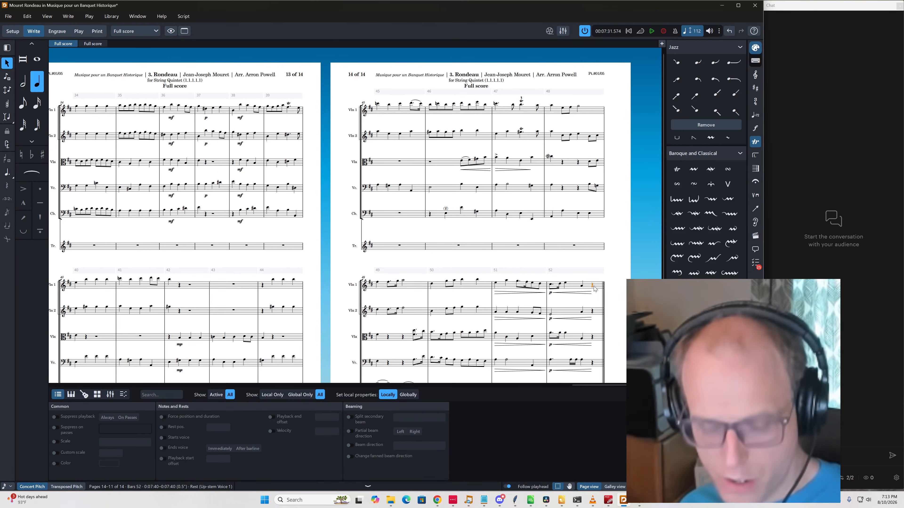
{"action": "key", "text": "ctrl+shift+End"}
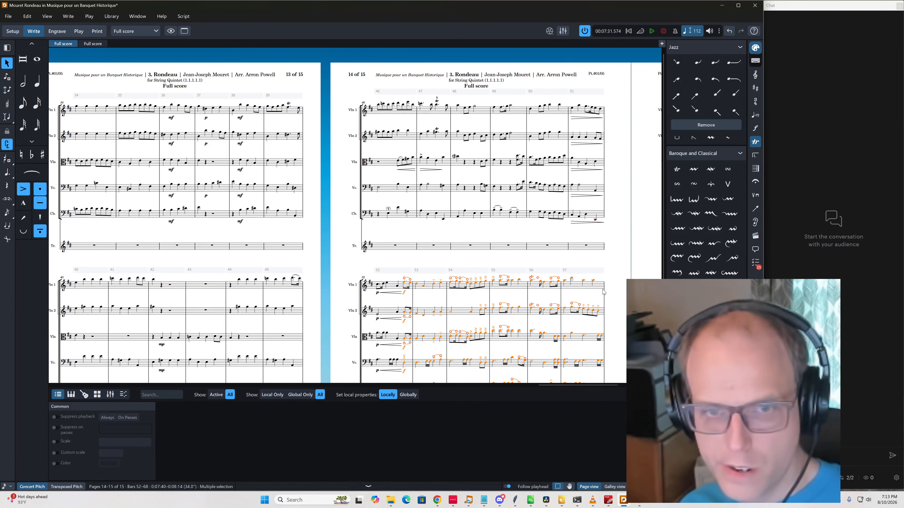
Play back from the start of bar 52 to check the transition into the repeated opening theme
{"action": "scroll", "coordinate": [602, 292], "scroll_direction": "down", "scroll_amount": 2}
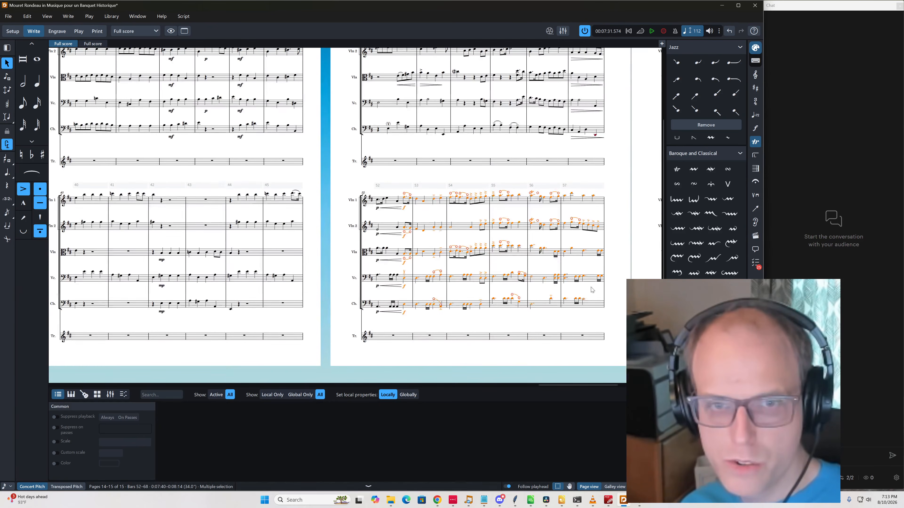
{"action": "left_click", "coordinate": [378, 203]}
{"action": "key", "text": "p"}
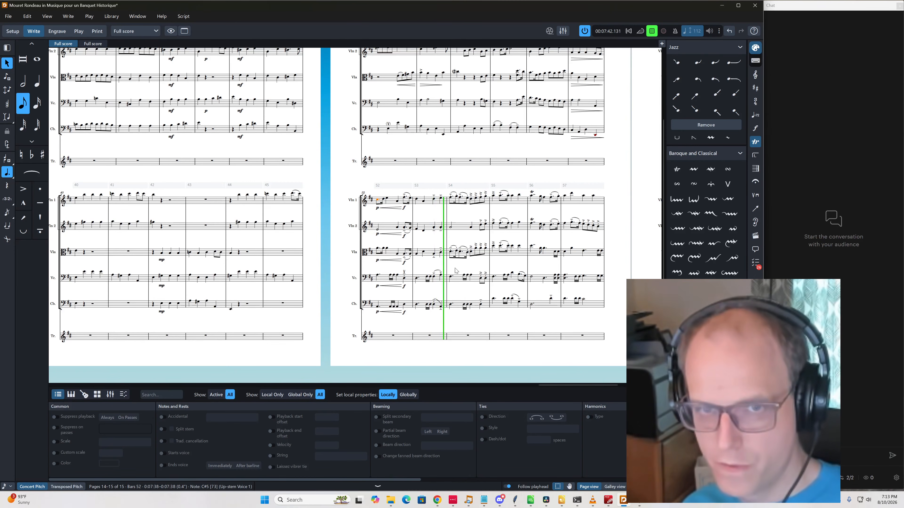
{"action": "key", "text": "space"}
Copy Violin 1's sixteenth-note run from beats 3 and 4 of bar 26 to beat 3 of bar 54 in Violin 1
{"action": "left_click", "coordinate": [471, 199]}
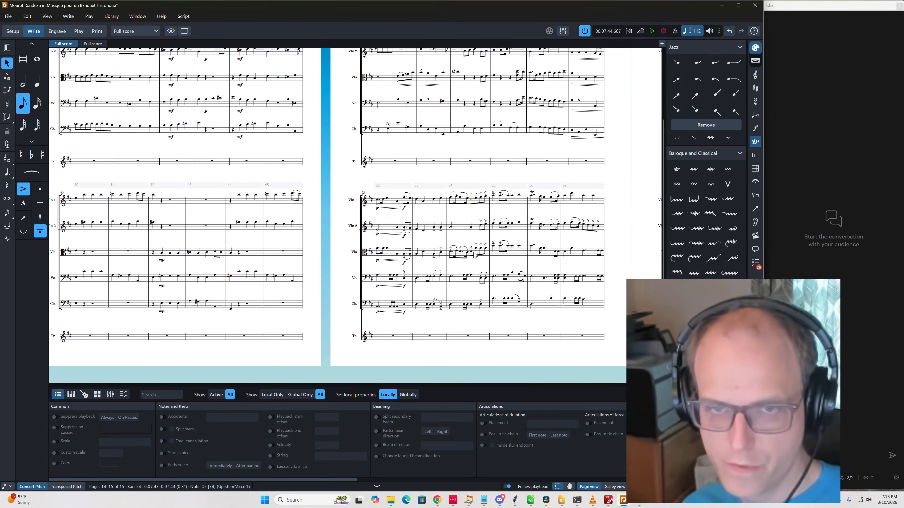
{"action": "left_click", "coordinate": [471, 227]}
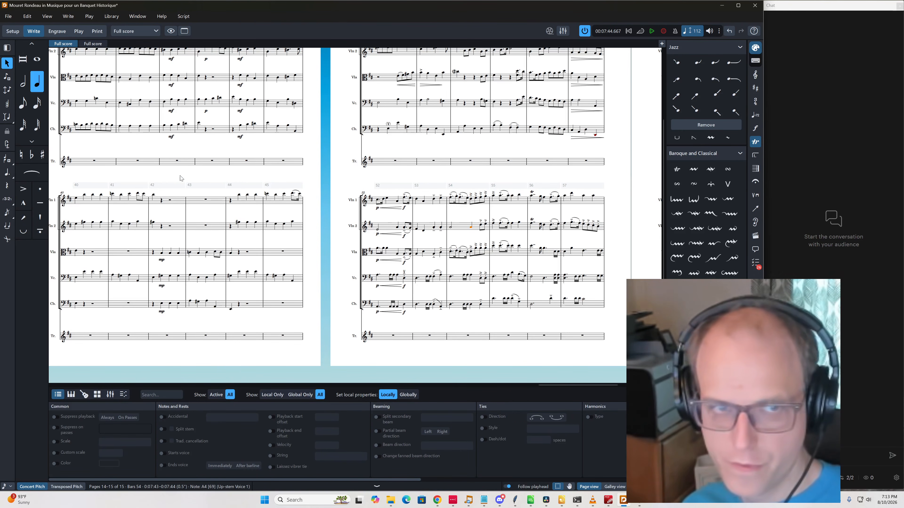
{"action": "scroll", "coordinate": [213, 200], "scroll_direction": "left", "scroll_amount": 10}
{"action": "scroll", "coordinate": [215, 203], "scroll_direction": "up", "scroll_amount": 3}
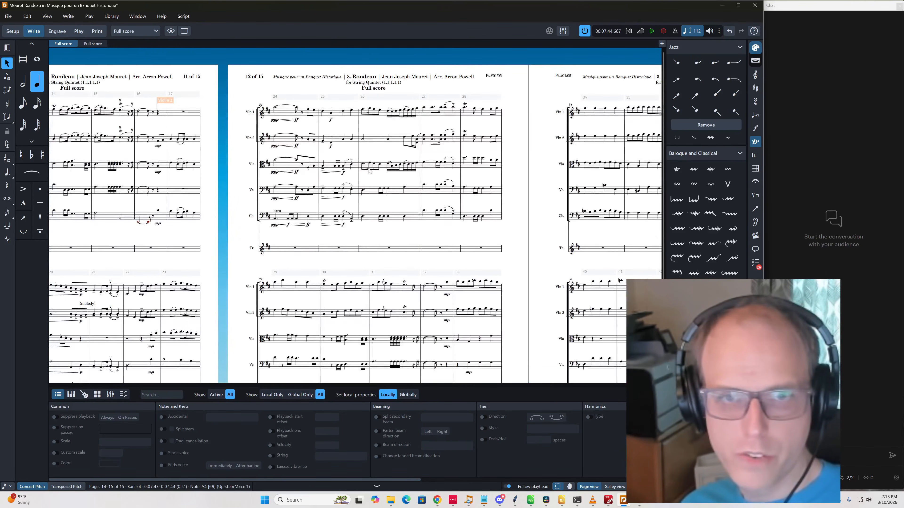
{"action": "left_click", "coordinate": [406, 116]}
{"action": "left_click", "coordinate": [391, 108], "text": "ctrl"}
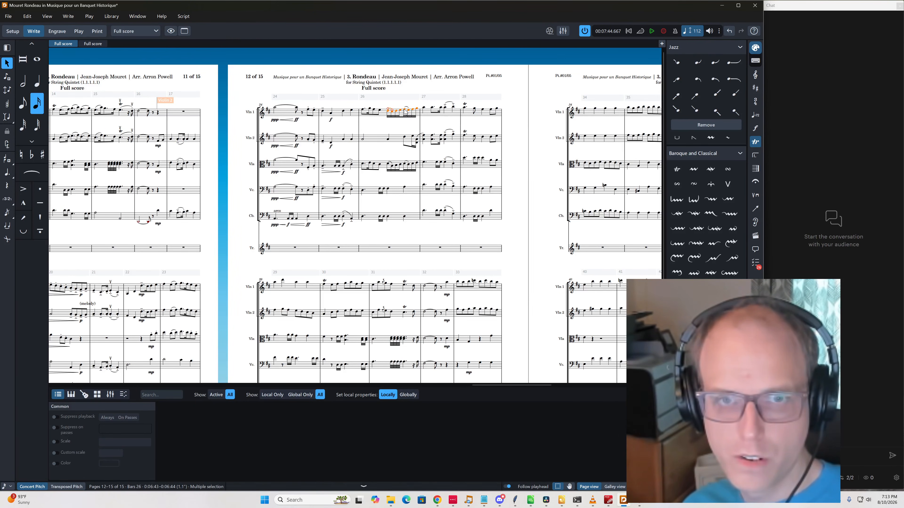
{"action": "scroll", "coordinate": [453, 296], "scroll_direction": "right", "scroll_amount": 10}
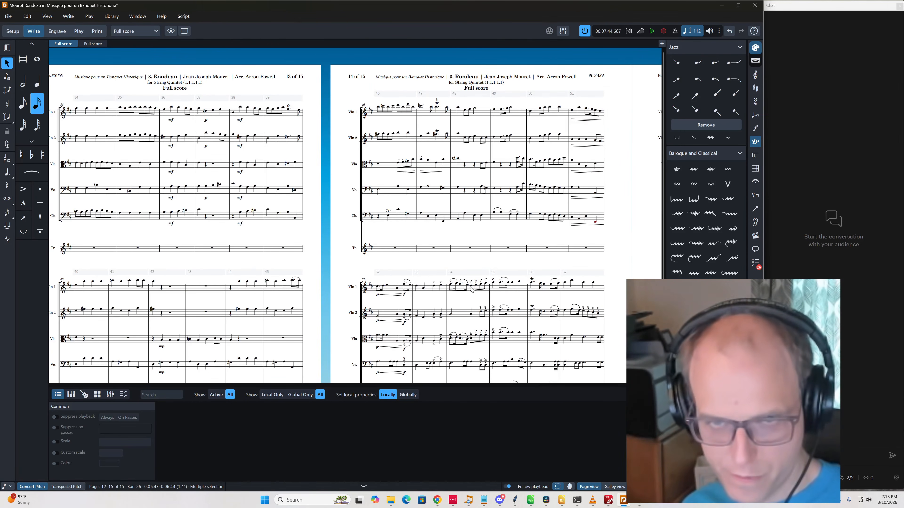
{"action": "left_click", "coordinate": [471, 288]}
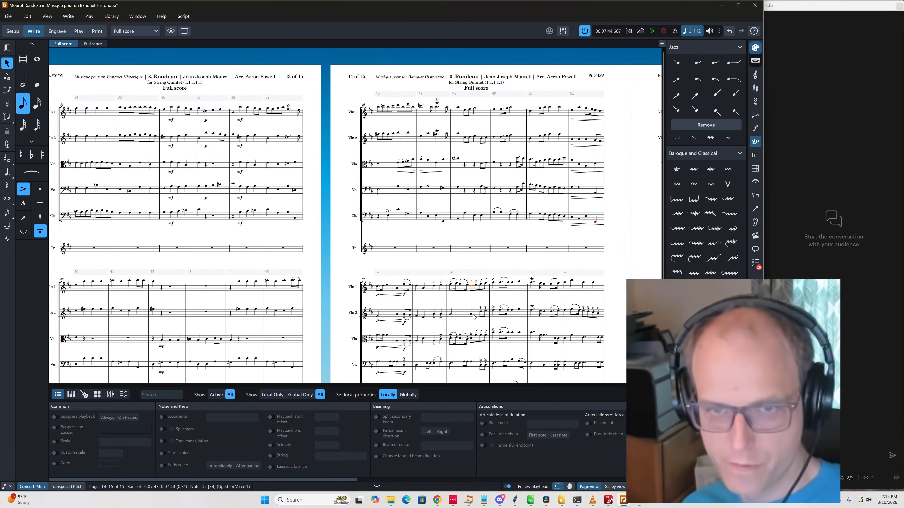
{"action": "key", "text": "5"}
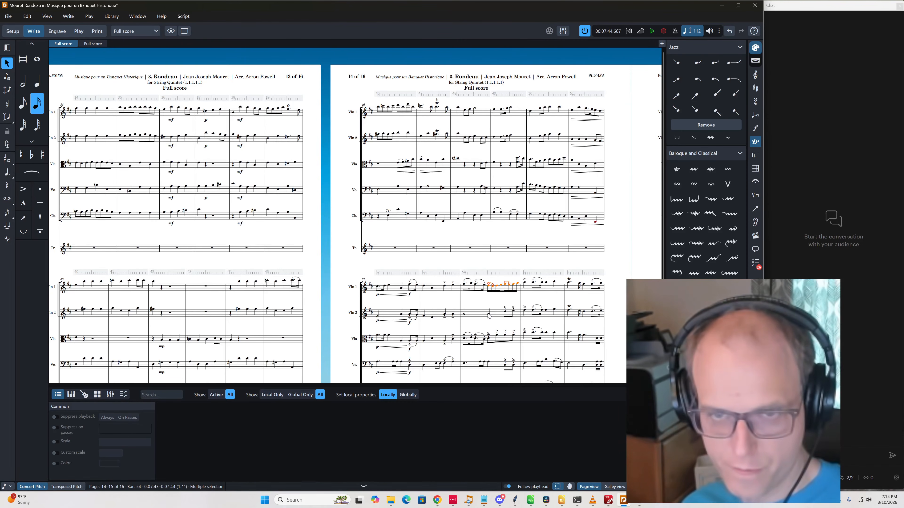
Copy the bar 54 sixteenth-note run into Violin 2 and lower it three steps so that it starts on A4
{"action": "left_click", "coordinate": [489, 314], "text": "alt"}
{"action": "key", "text": "alt+Down"}
{"action": "key", "text": "alt+Down"}
{"action": "key", "text": "alt+Down"}
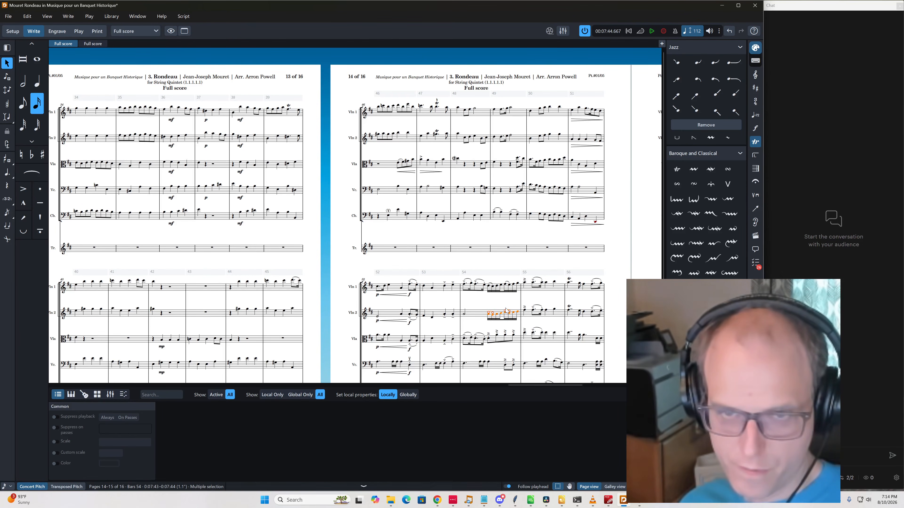
{"action": "key", "text": "Left"}
{"action": "key", "text": "Right"}
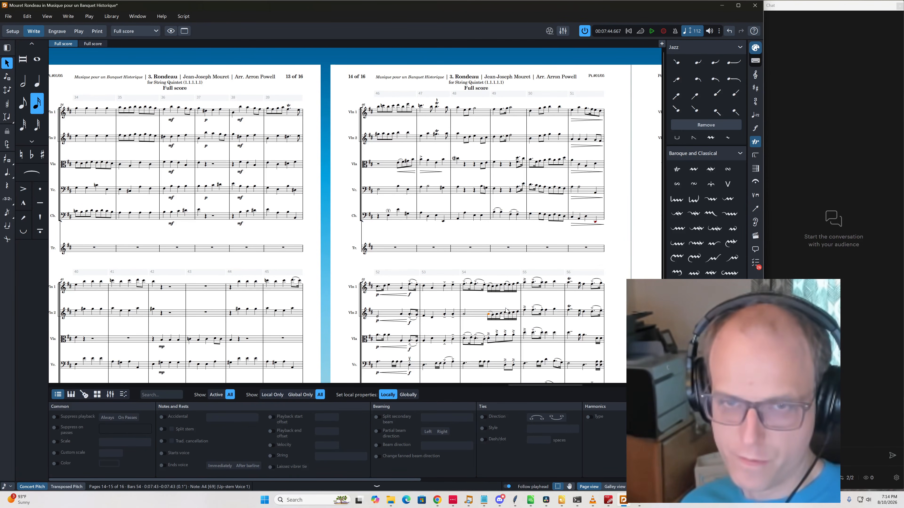
{"action": "key", "text": "alt+Down"}
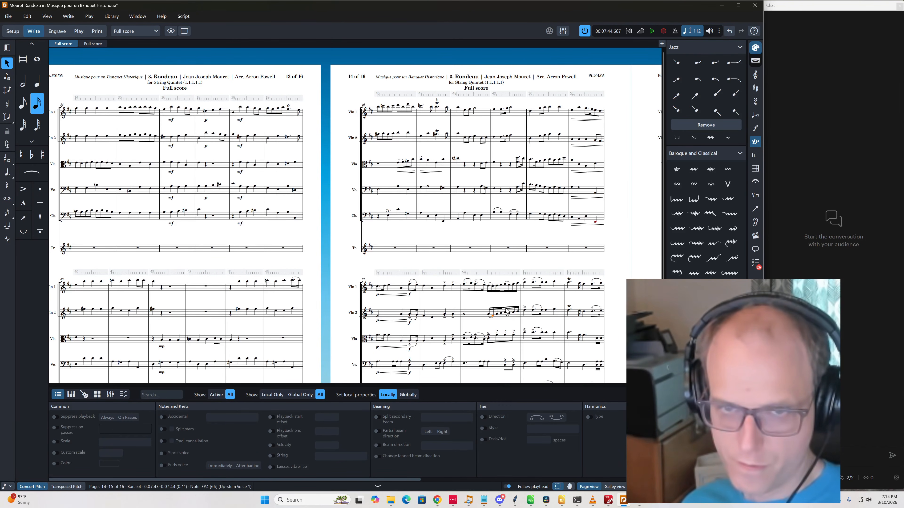
{"action": "key", "text": "alt+Up"}
{"action": "key", "text": "alt+Up"}
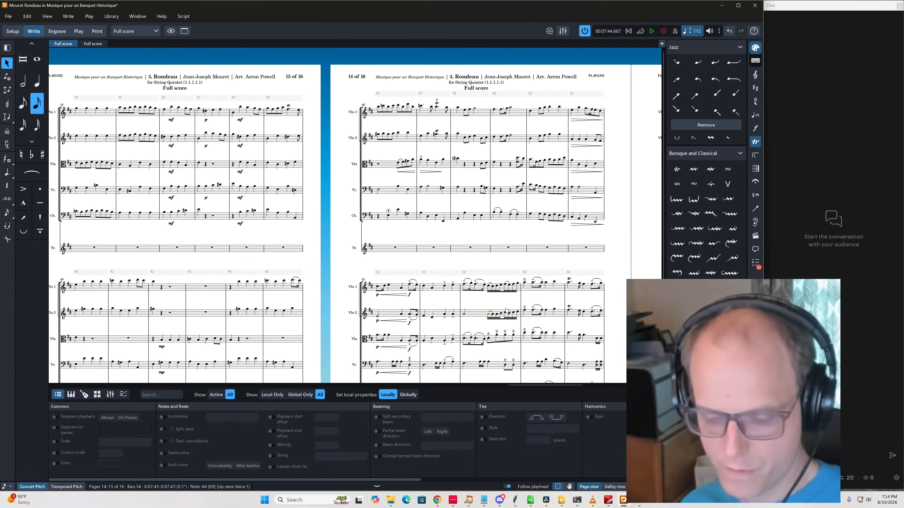
Lower individual sixteenth notes in Violin 2's bar 54 run, bringing the third one to G4
{"action": "key", "text": "alt+Down"}
{"action": "key", "text": "alt+Down"}
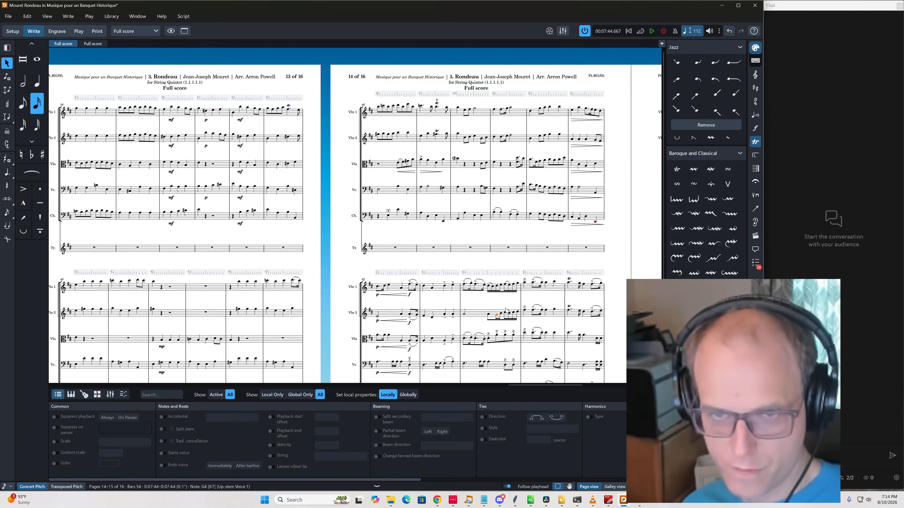
{"action": "key", "text": "Right"}
{"action": "key", "text": "alt+Down"}
{"action": "key", "text": "Right"}
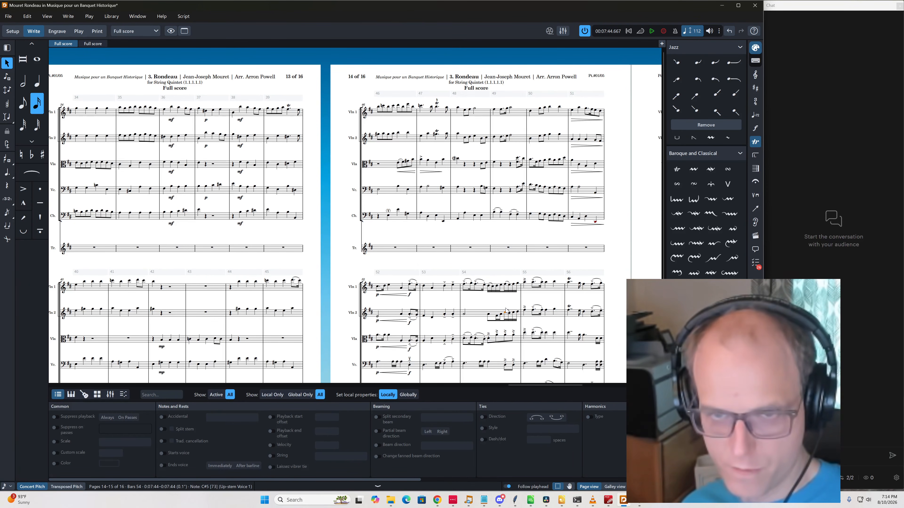
{"action": "key", "text": "shift+Right"}
{"action": "key", "text": "shift+Right"}
Play back from Violin 2's half note at the start of bar 54, then review the remaining bars on the last pages
{"action": "key", "text": "Left"}
{"action": "key", "text": "Left"}
{"action": "key", "text": "Left"}
{"action": "key", "text": "Left"}
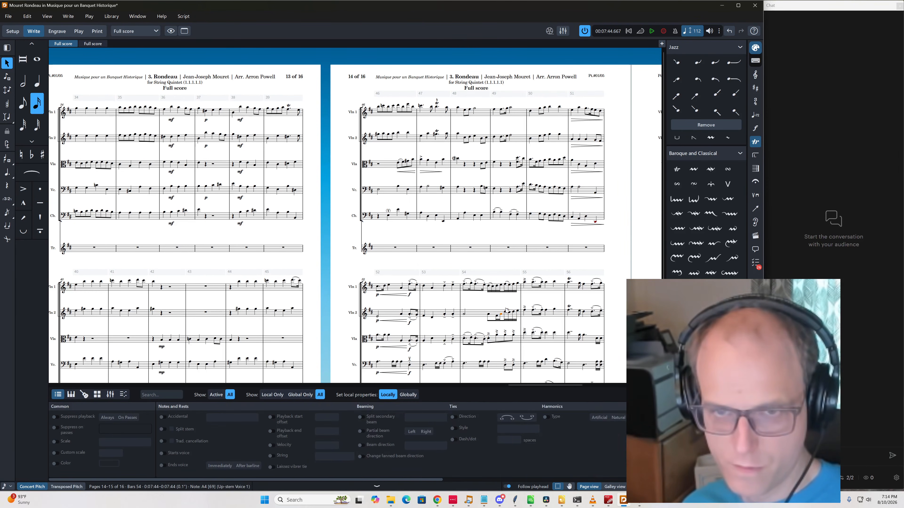
{"action": "key", "text": "p"}
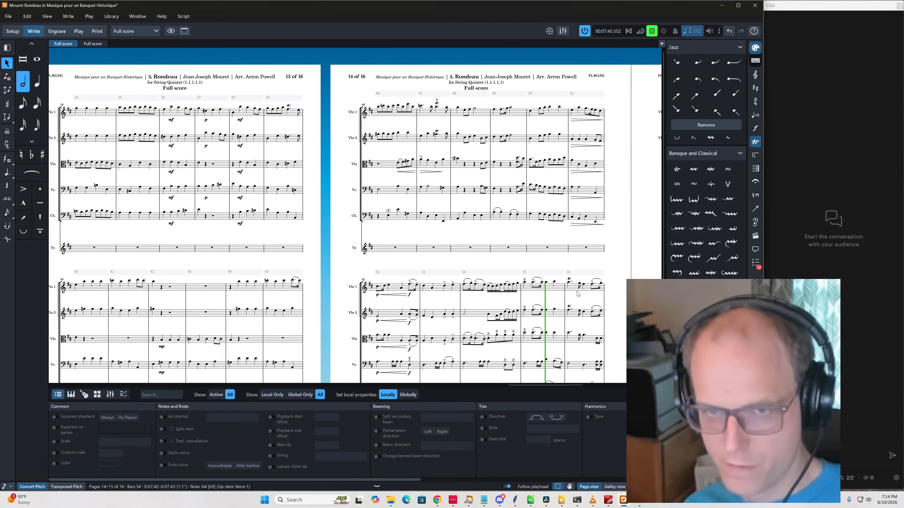
{"action": "scroll", "coordinate": [575, 291], "scroll_direction": "down", "scroll_amount": 2}
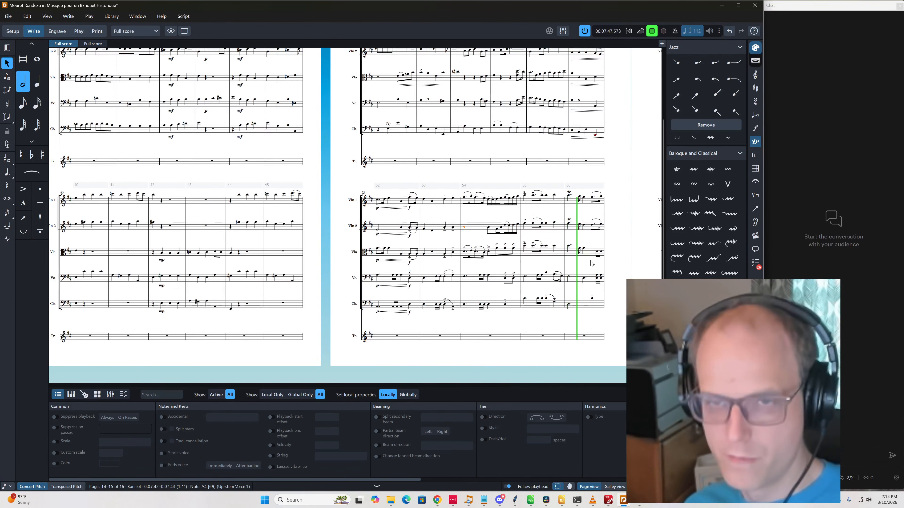
{"action": "key", "text": "space"}
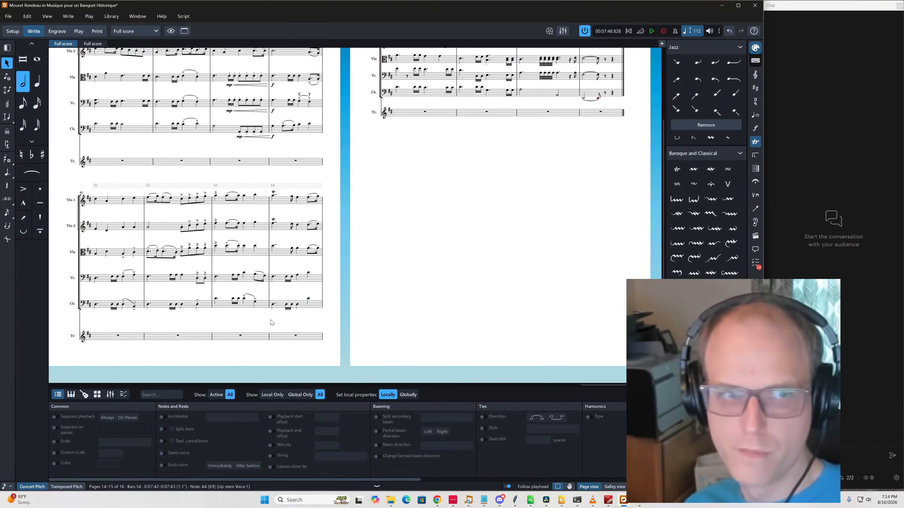
{"action": "scroll", "coordinate": [253, 267], "scroll_direction": "up", "scroll_amount": 2}
{"action": "scroll", "coordinate": [155, 211], "scroll_direction": "left", "scroll_amount": 5}
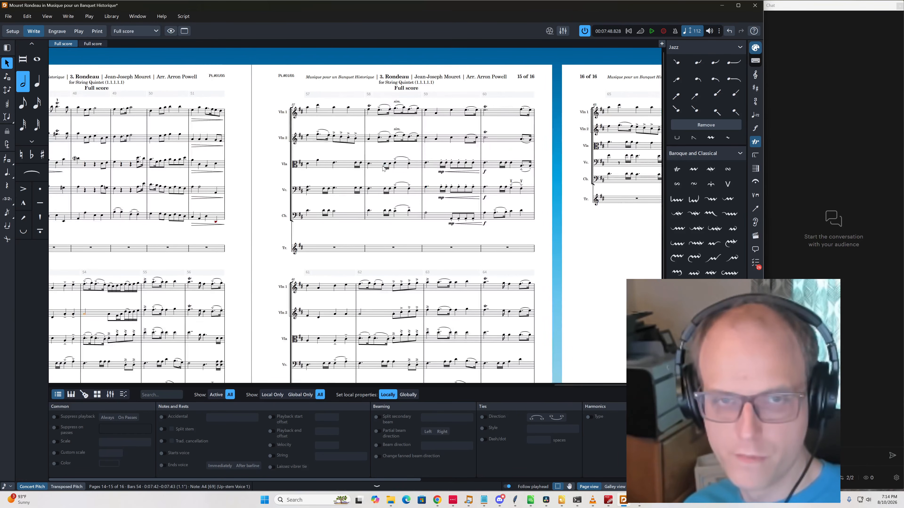
Copy Violin 2's accented figure from beat 2 of bar 57 into the Viola, and lower it by two steps and an octave
{"action": "left_click", "coordinate": [325, 140]}
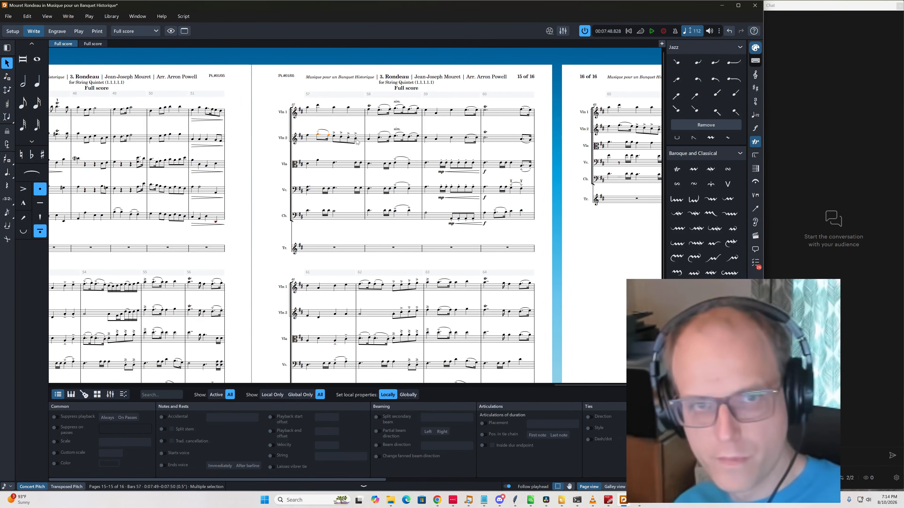
{"action": "left_click", "coordinate": [316, 167], "text": "alt"}
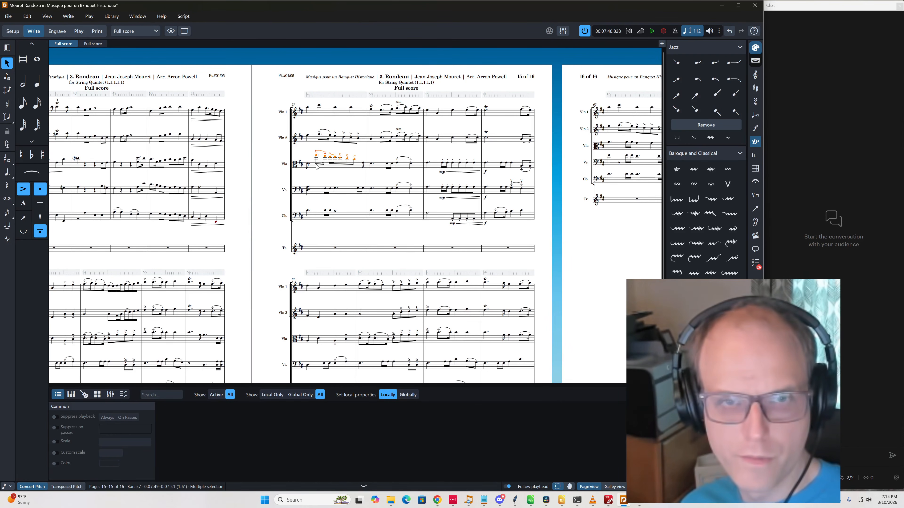
{"action": "key", "text": "ctrl+z"}
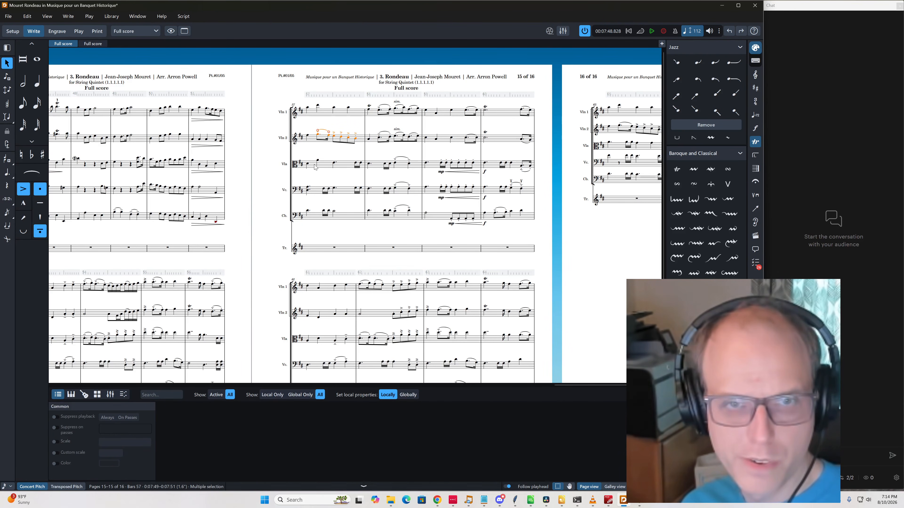
{"action": "left_click", "coordinate": [318, 166], "text": "alt"}
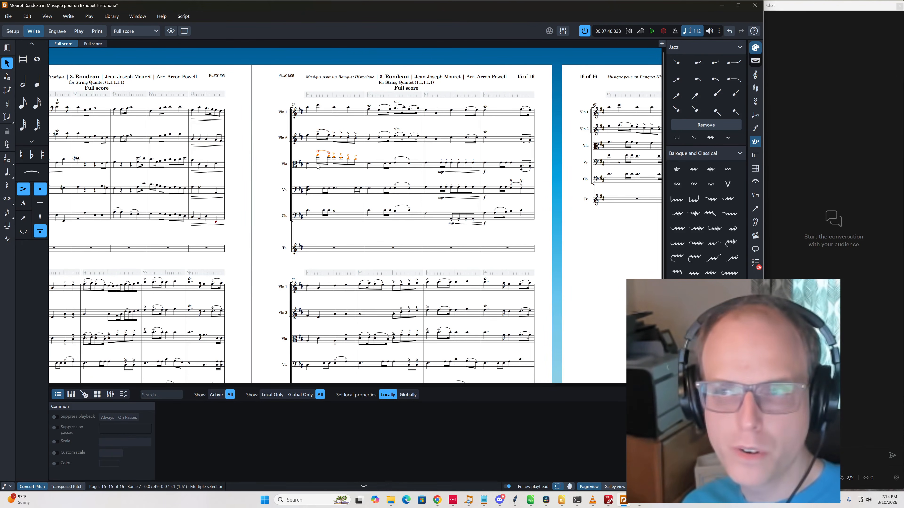
{"action": "scroll", "coordinate": [318, 166], "scroll_direction": "up", "scroll_amount": 1}
{"action": "key", "text": "z"}
{"action": "key", "text": "alt+Down"}
{"action": "key", "text": "alt+Down"}
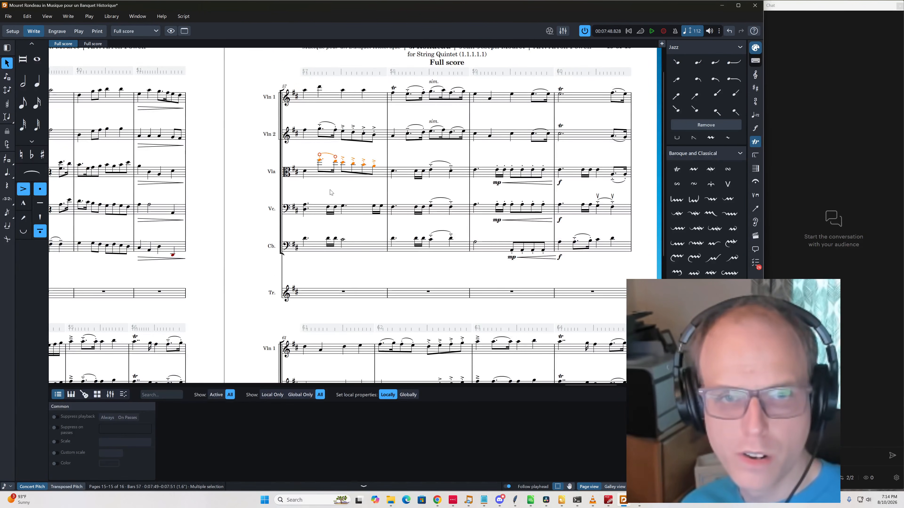
{"action": "key", "text": "ctrl+alt+Down"}
Play back bar 57 from the Viola's first note
{"action": "key", "text": "Left"}
{"action": "key", "text": "space"}
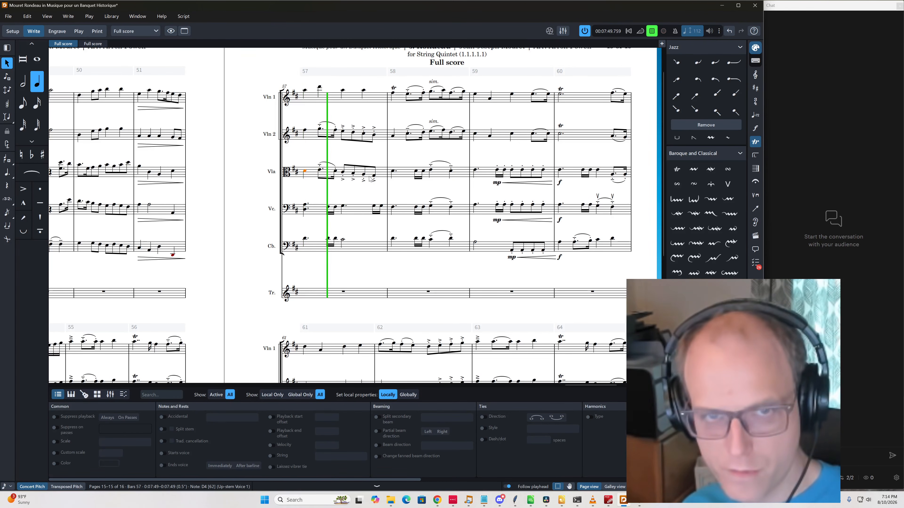
{"action": "key", "text": "space"}
In the Viola's bar 57, change the second accented eighth note to A4 and raise the last two by an octave
{"action": "left_click", "coordinate": [342, 170]}
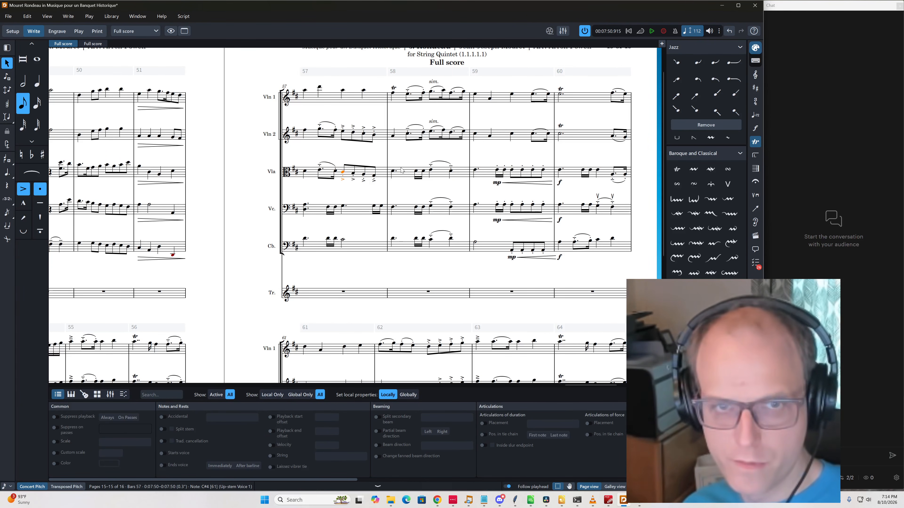
{"action": "key", "text": "Right"}
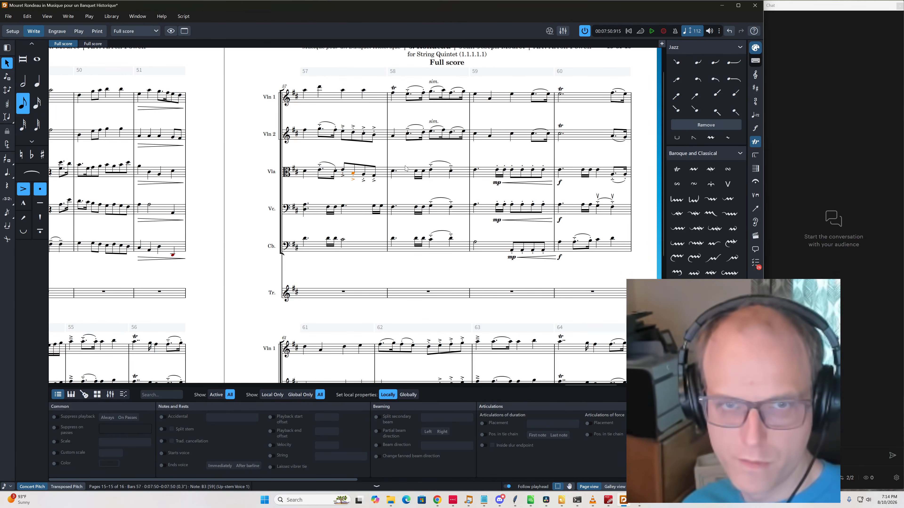
{"action": "key", "text": "alt+Down"}
{"action": "key", "text": "alt+Down"}
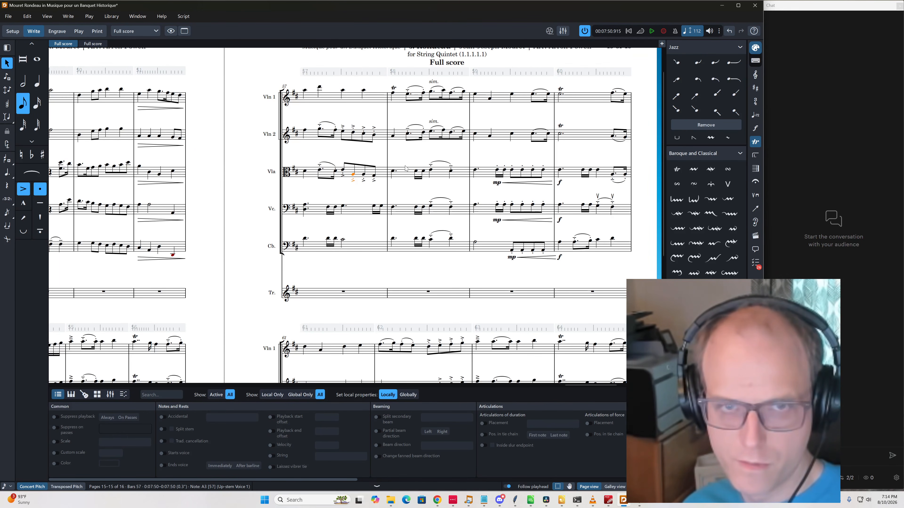
{"action": "key", "text": "ctrl+alt+Up"}
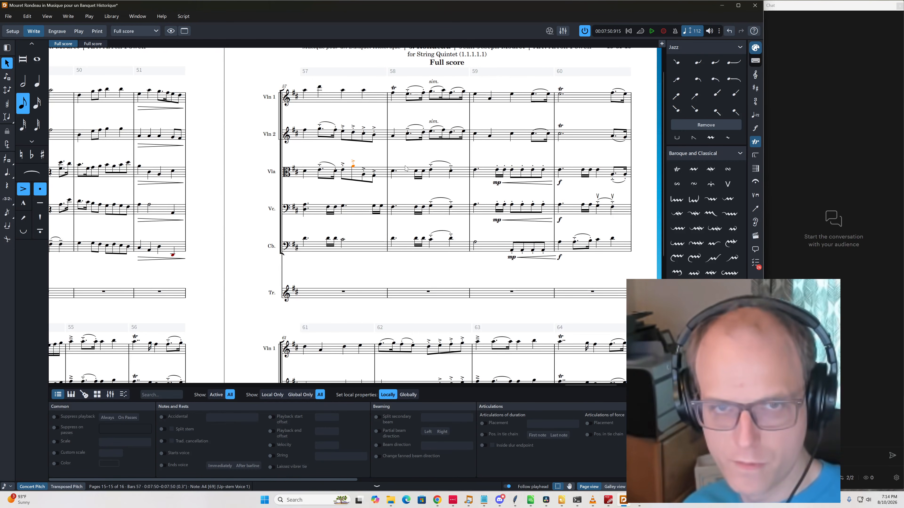
{"action": "key", "text": "Right"}
{"action": "key", "text": "ctrl+alt+Up"}
{"action": "key", "text": "Right"}
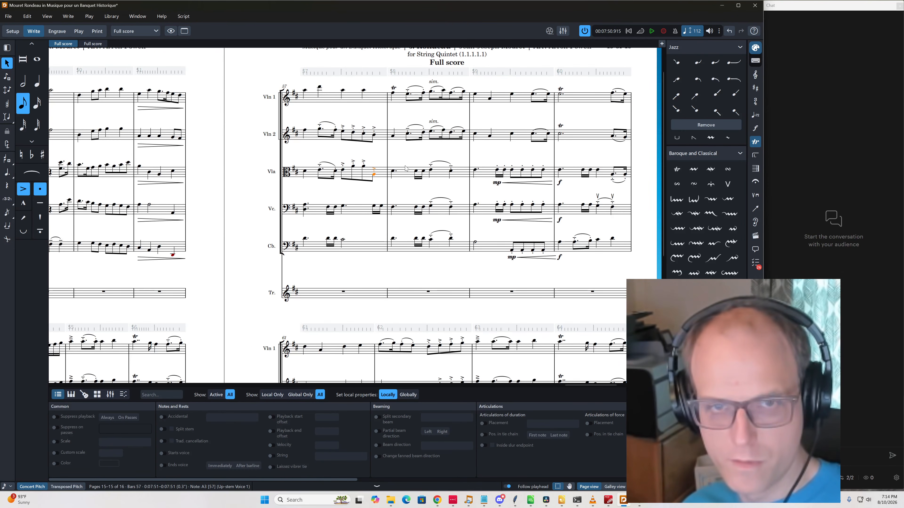
{"action": "key", "text": "ctrl+alt+Up"}
Play back from the Viola's opening D4 in bar 57 through to bar 63 to check the revised viola line
{"action": "key", "text": "Left"}
{"action": "key", "text": "Left"}
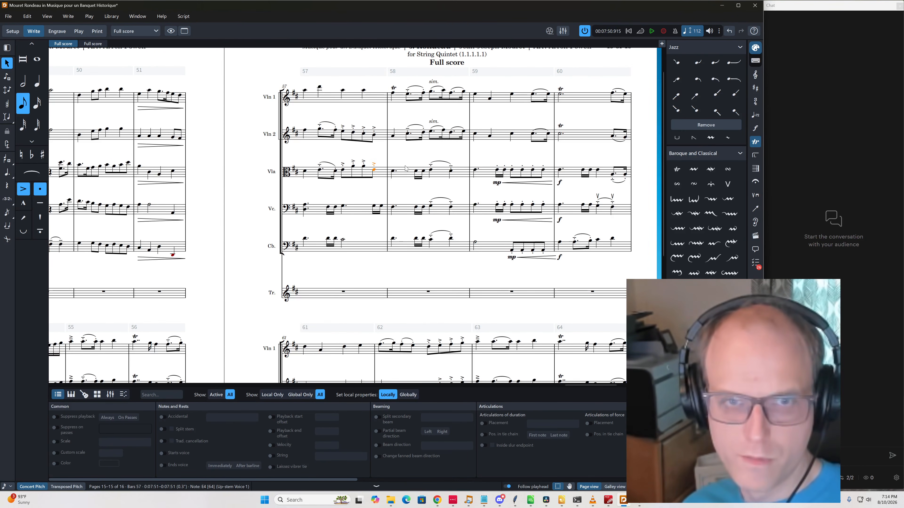
{"action": "key", "text": "Left"}
{"action": "key", "text": "Left"}
{"action": "key", "text": "Left"}
{"action": "key", "text": "Left"}
{"action": "key", "text": "Right"}
{"action": "key", "text": "Right"}
{"action": "key", "text": "Right"}
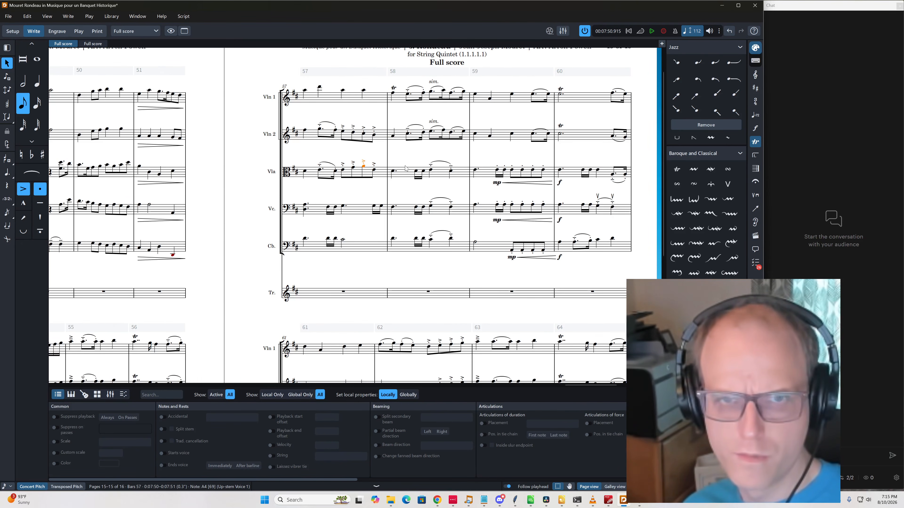
{"action": "key", "text": "Left"}
{"action": "key", "text": "Left"}
{"action": "key", "text": "Left"}
{"action": "key", "text": "p"}
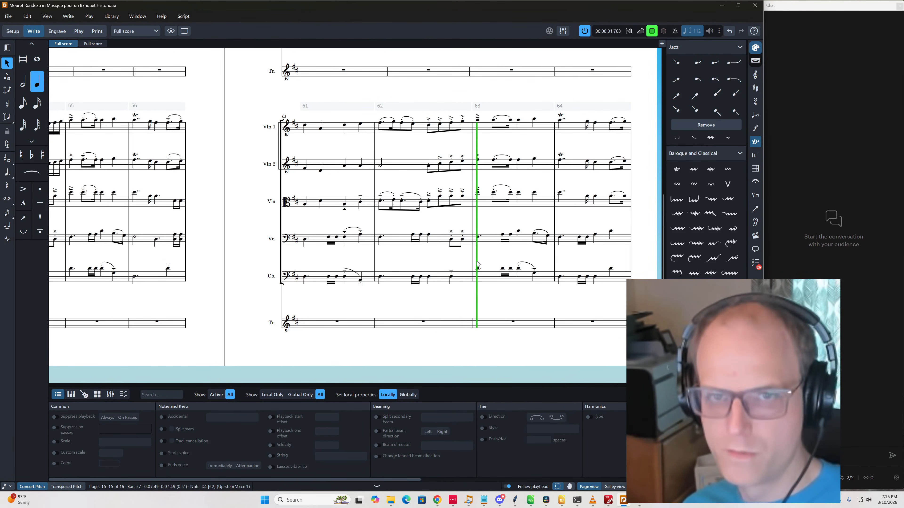
{"action": "key", "text": "space"}
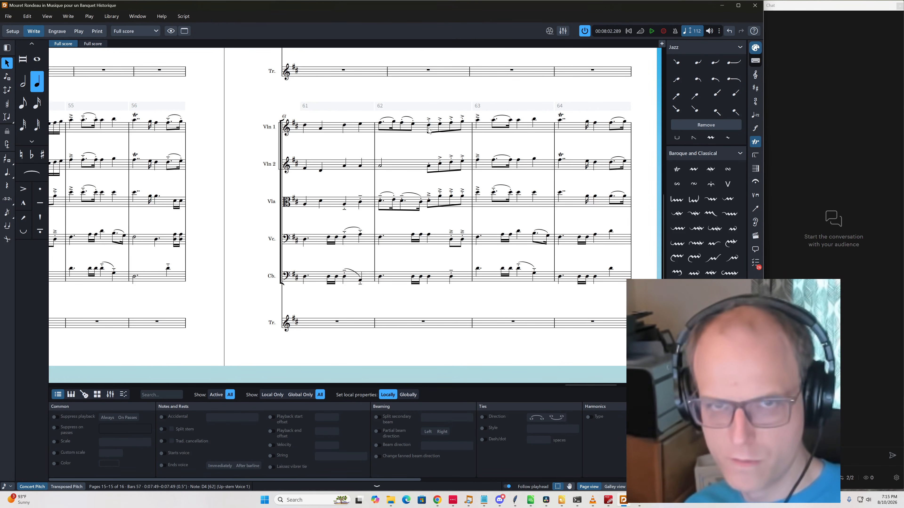
Replace Violin 1's eighth notes on beat 3 of bar 62 with four sixteenth notes starting on A and ending on C♯5
{"action": "left_click", "coordinate": [429, 125]}
{"action": "scroll", "coordinate": [430, 142], "scroll_direction": "down", "scroll_amount": 2}
{"action": "scroll", "coordinate": [439, 234], "scroll_direction": "down", "scroll_amount": 3}
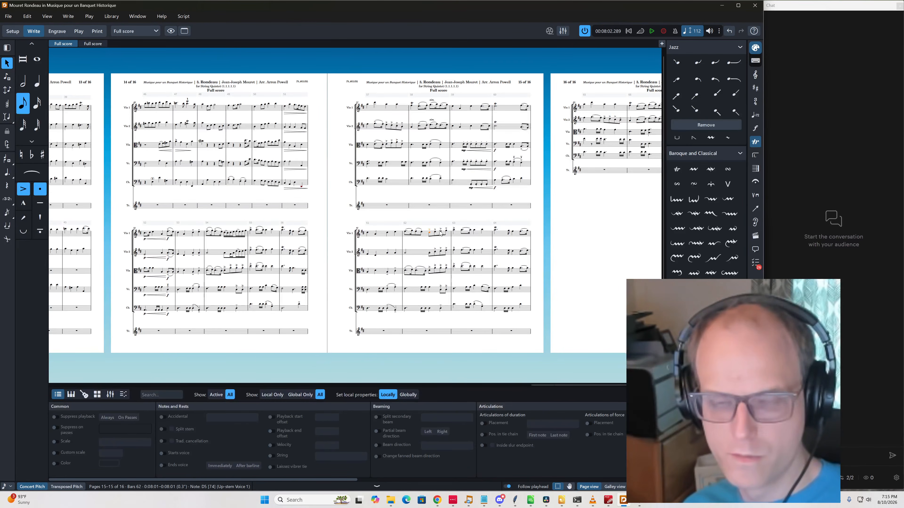
{"action": "scroll", "coordinate": [441, 257], "scroll_direction": "up", "scroll_amount": 3}
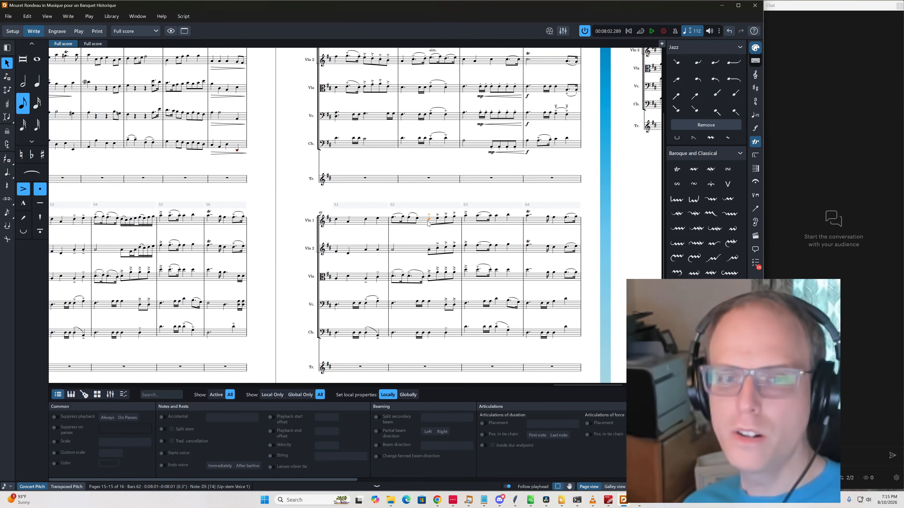
{"action": "key", "text": "shift+n"}
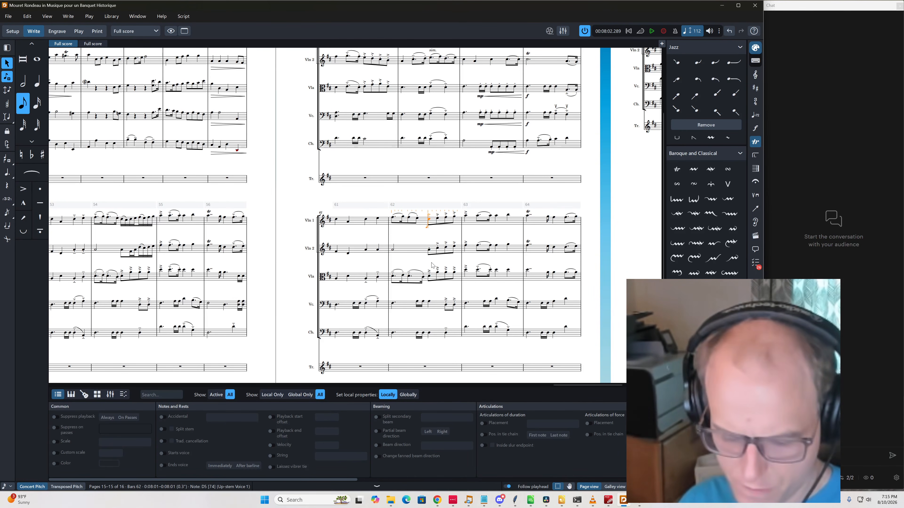
{"action": "key", "text": "4"}
{"action": "key", "text": "a"}
{"action": "key", "text": "c"}
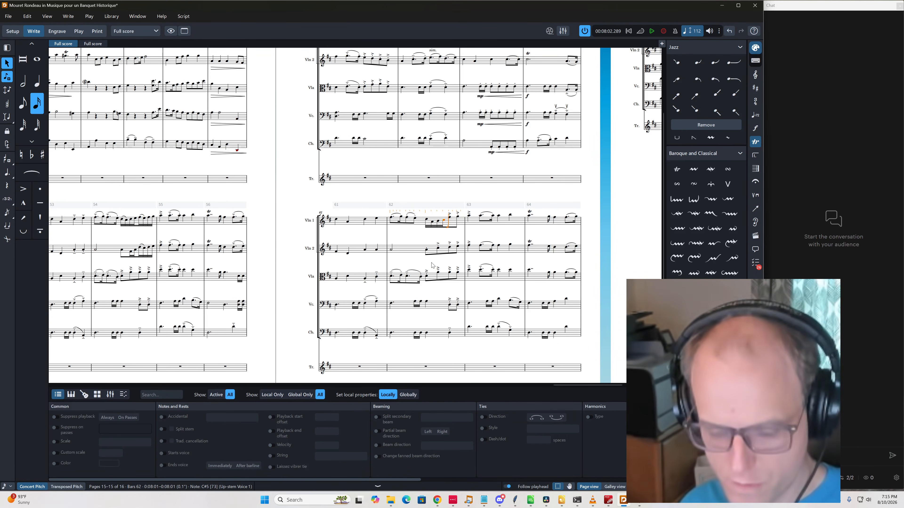
Fill beat 4 of bar 62 in Violin 1 with a rising thirty-second-note run from D5 to G5
{"action": "key", "text": "3"}
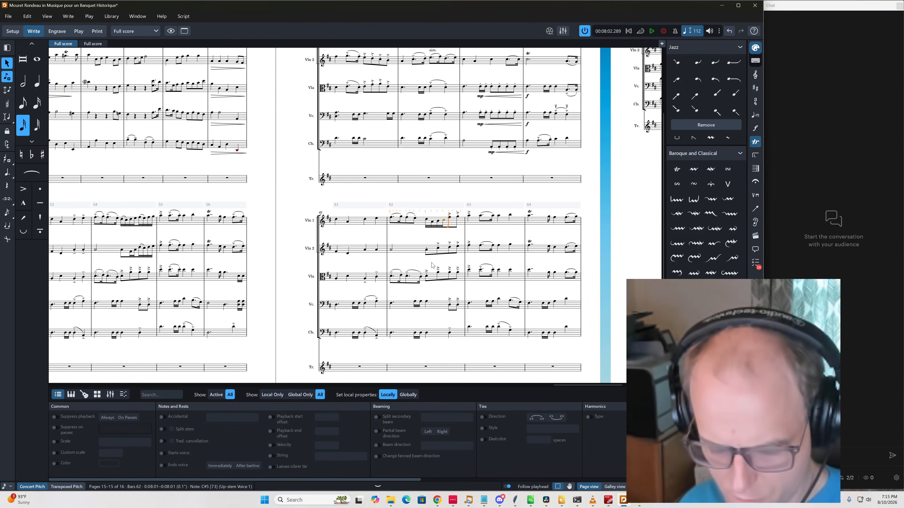
{"action": "key", "text": "d"}
{"action": "key", "text": "c"}
{"action": "key", "text": "d"}
{"action": "key", "text": "e"}
{"action": "key", "text": "f"}
{"action": "key", "text": "e"}
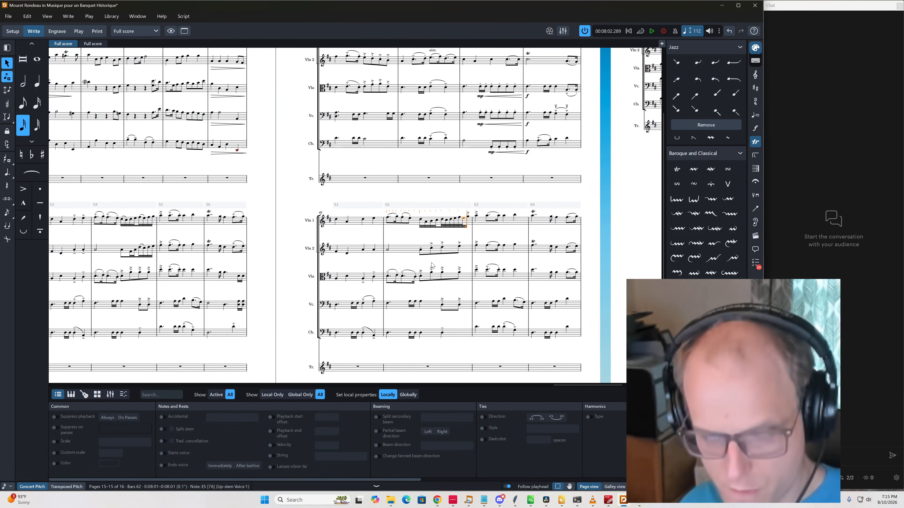
{"action": "key", "text": "g"}
{"action": "key", "text": "Escape"}
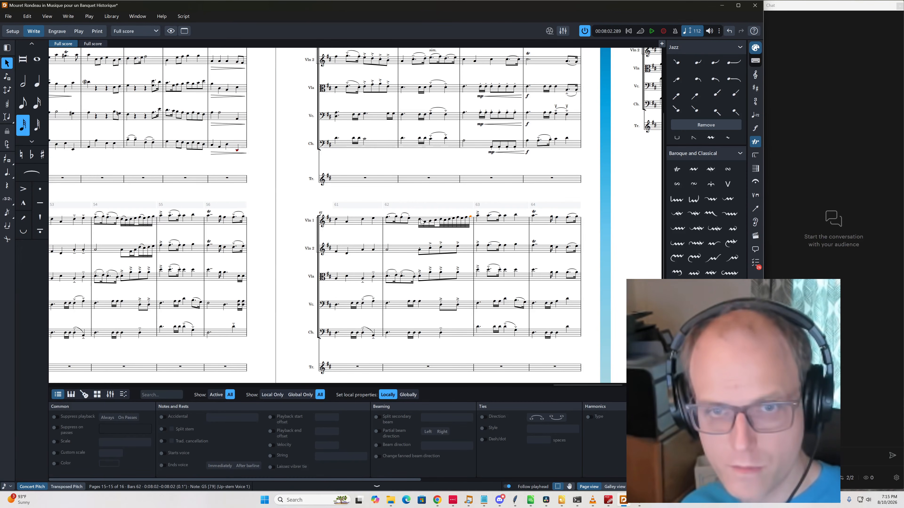
Slur the thirty-second notes on beat 4 of Violin 1's bar 62 in two groups of four
{"action": "left_click", "coordinate": [420, 219]}
{"action": "left_click", "coordinate": [440, 219]}
{"action": "left_click", "coordinate": [453, 218], "text": "shift"}
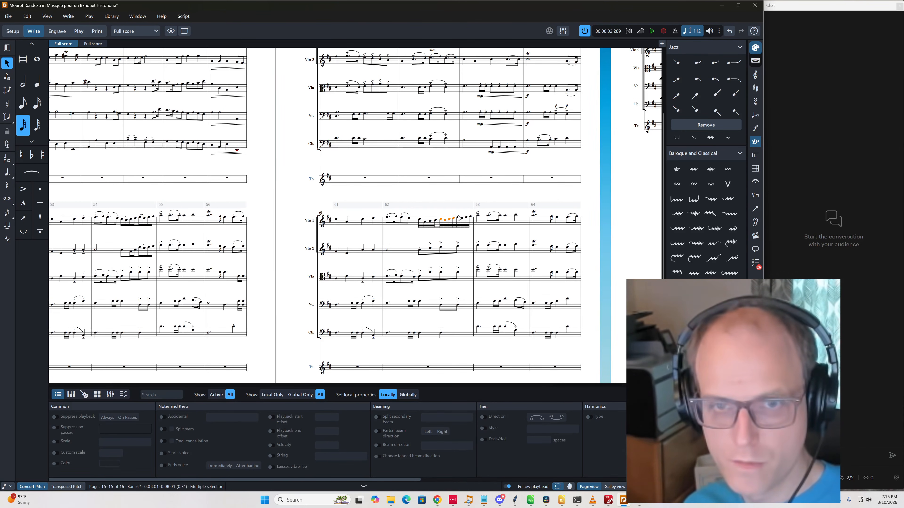
{"action": "key", "text": "s"}
{"action": "left_click", "coordinate": [458, 218]}
{"action": "left_click", "coordinate": [471, 217], "text": "shift"}
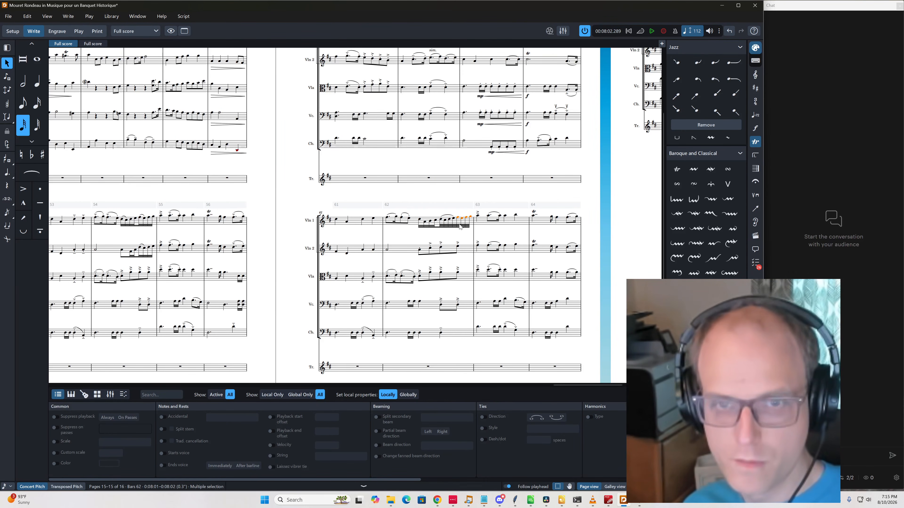
{"action": "key", "text": "s"}
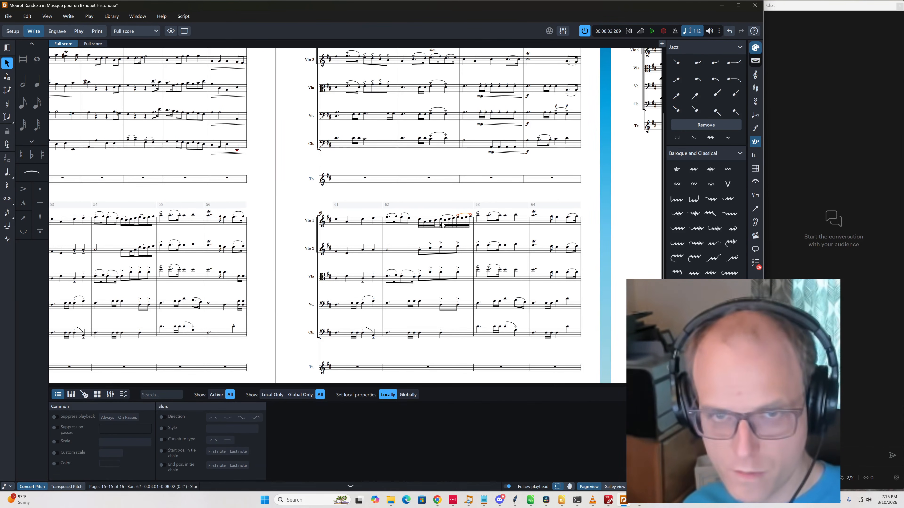
Split the sixteenth-note beams before beat 4 of bar 54 in Violin 1 and Violin 2
{"action": "left_click", "coordinate": [141, 220]}
{"action": "left_click", "coordinate": [140, 247], "text": "ctrl"}
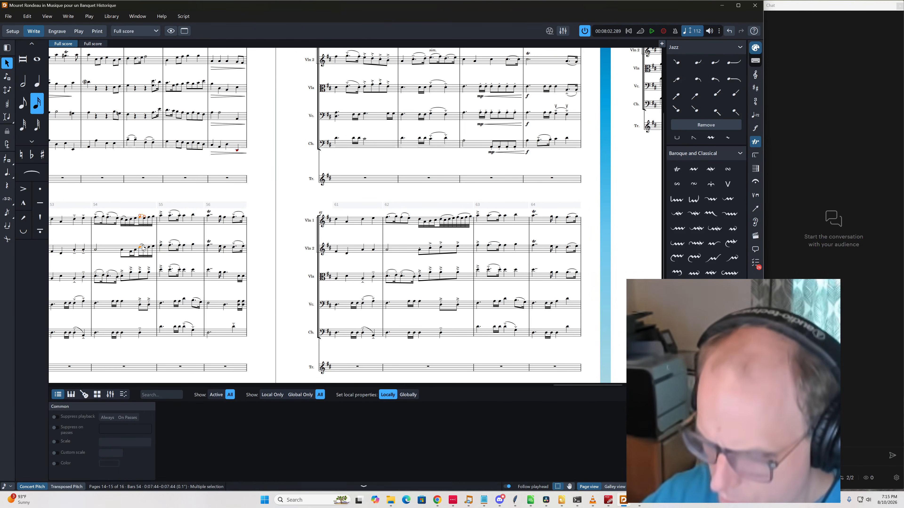
{"action": "key", "text": "alt+b"}
Split the sixteenth-note beams before beat 4 of bar 26 in Violin 1 and Viola
{"action": "scroll", "coordinate": [199, 278], "scroll_direction": "left", "scroll_amount": 5}
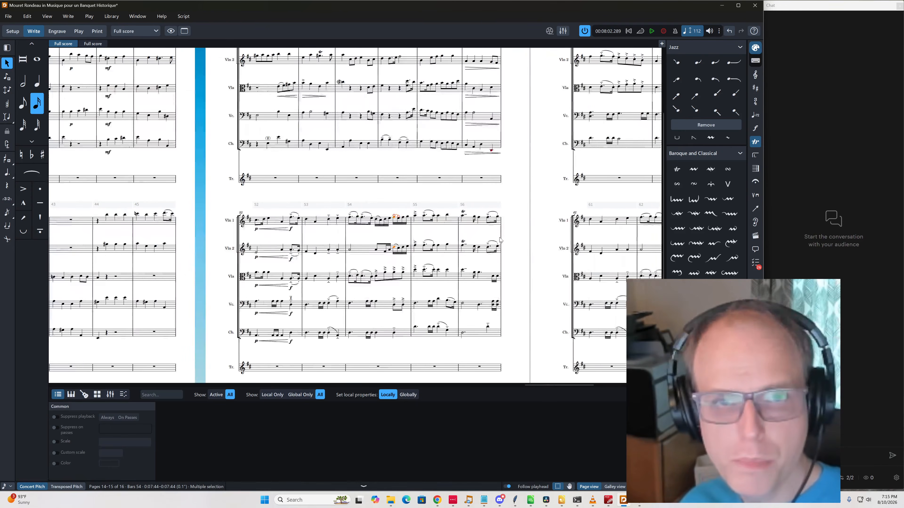
{"action": "scroll", "coordinate": [498, 239], "scroll_direction": "up", "scroll_amount": 3}
{"action": "scroll", "coordinate": [498, 239], "scroll_direction": "left", "scroll_amount": 10}
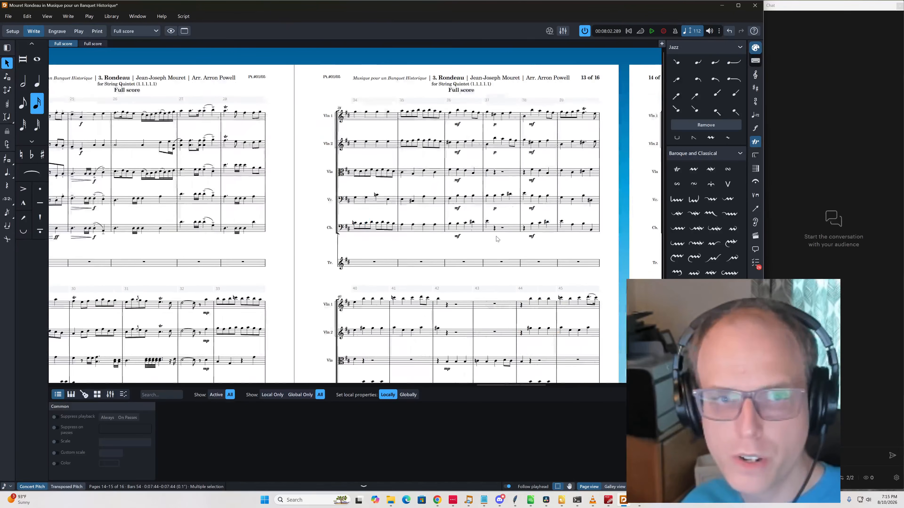
{"action": "left_click", "coordinate": [456, 114]}
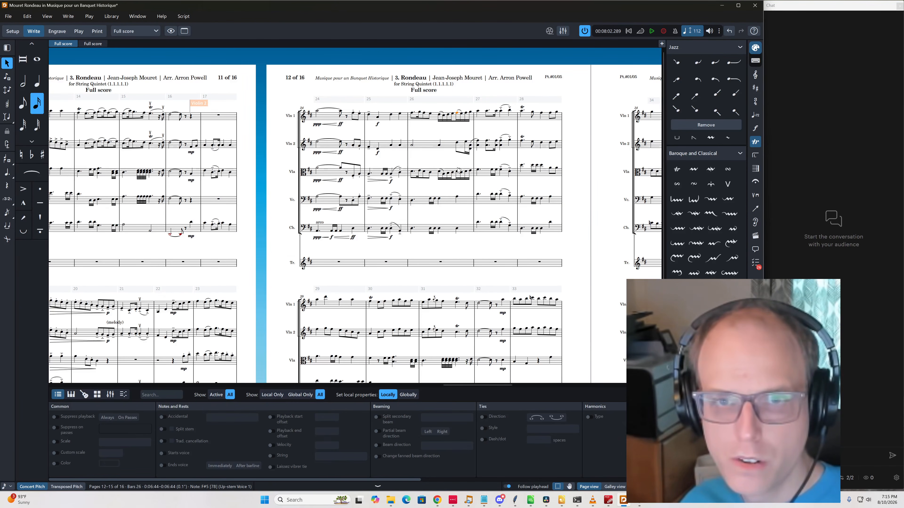
{"action": "left_click", "coordinate": [456, 173], "text": "ctrl"}
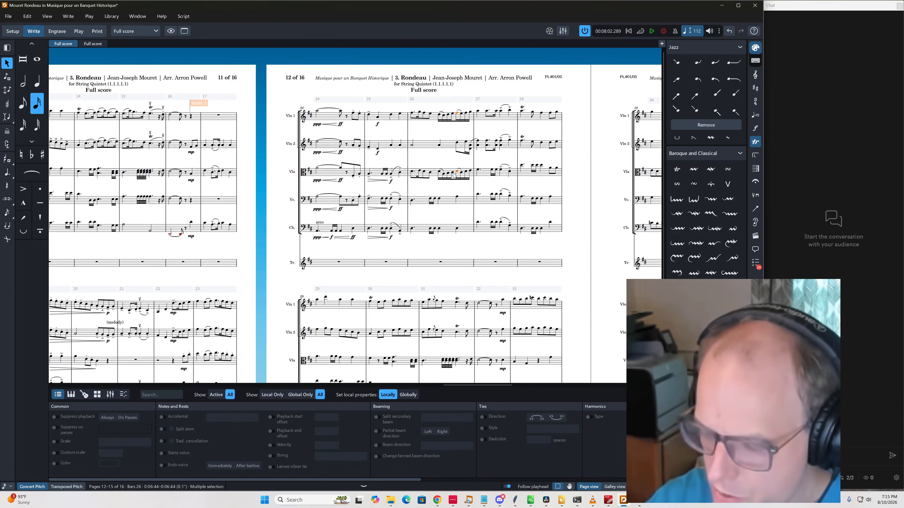
{"action": "key", "text": "ctrl+b"}
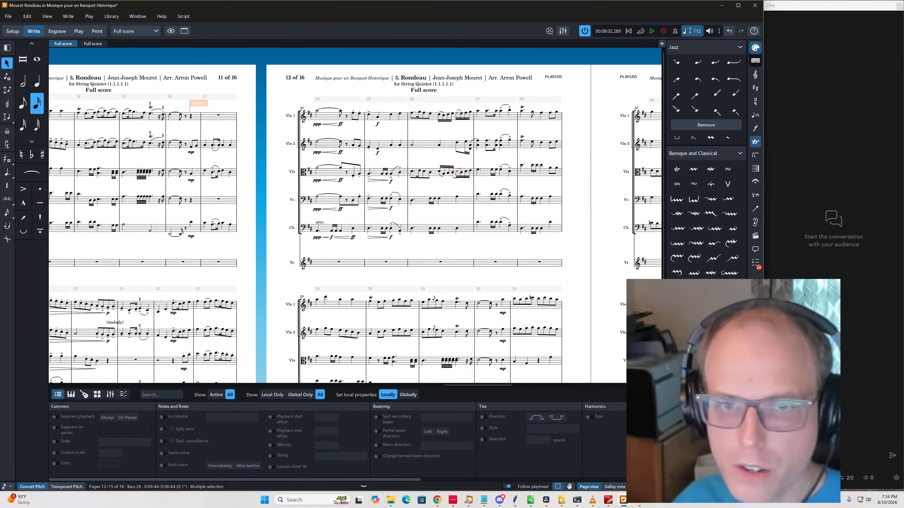
Check Violin 1's varied run in bar 62 by playing back from the start of that bar
{"action": "scroll", "coordinate": [500, 196], "scroll_direction": "right", "scroll_amount": 5}
{"action": "scroll", "coordinate": [489, 209], "scroll_direction": "left", "scroll_amount": 16}
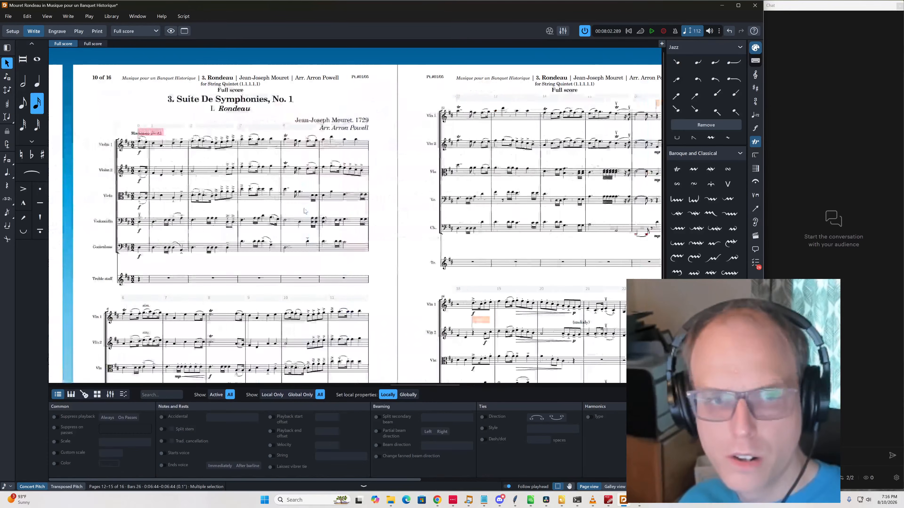
{"action": "scroll", "coordinate": [306, 212], "scroll_direction": "down", "scroll_amount": 1}
{"action": "scroll", "coordinate": [307, 214], "scroll_direction": "down", "scroll_amount": 5}
{"action": "scroll", "coordinate": [307, 215], "scroll_direction": "right", "scroll_amount": 15}
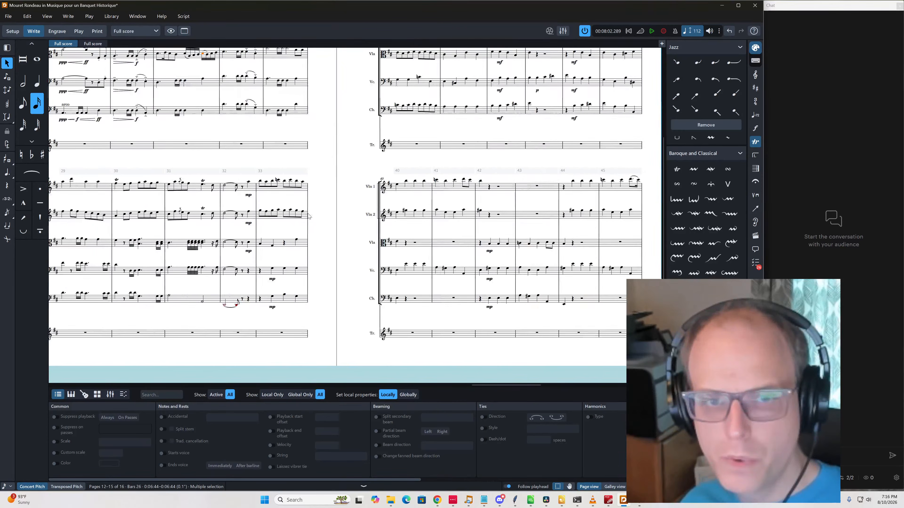
{"action": "scroll", "coordinate": [308, 216], "scroll_direction": "right", "scroll_amount": 10}
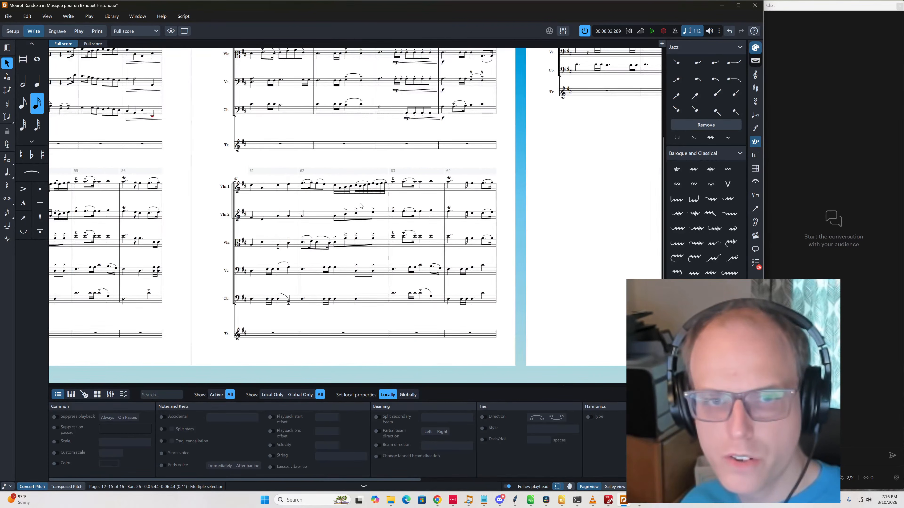
{"action": "left_click", "coordinate": [356, 188]}
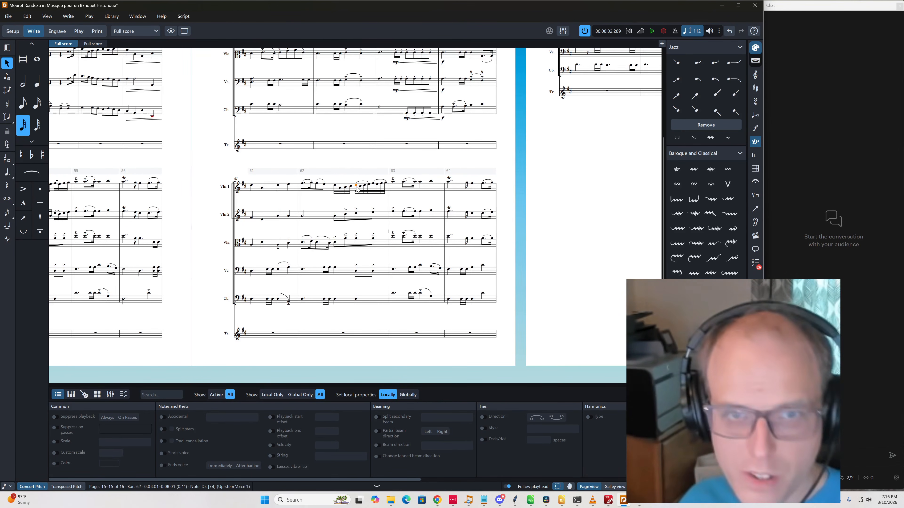
{"action": "left_click", "coordinate": [305, 186]}
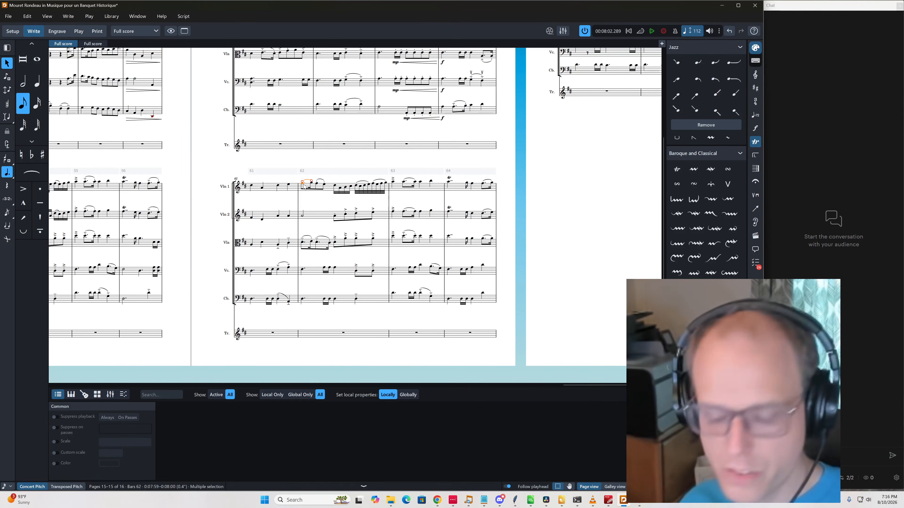
{"action": "key", "text": "space"}
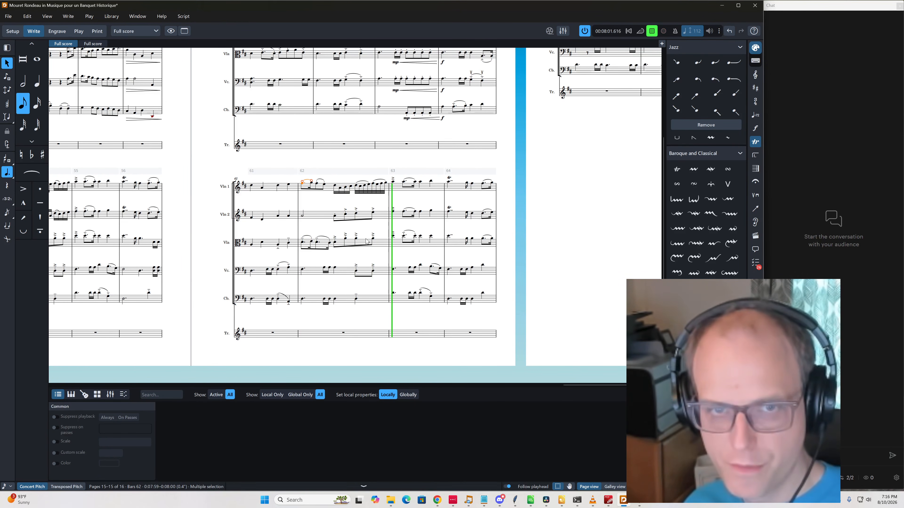
{"action": "key", "text": "space"}
Copy the sixteenth- and thirty-second-note run in the second half of bar 62 from Violin 1 to Violin 2
{"action": "left_click", "coordinate": [342, 193]}
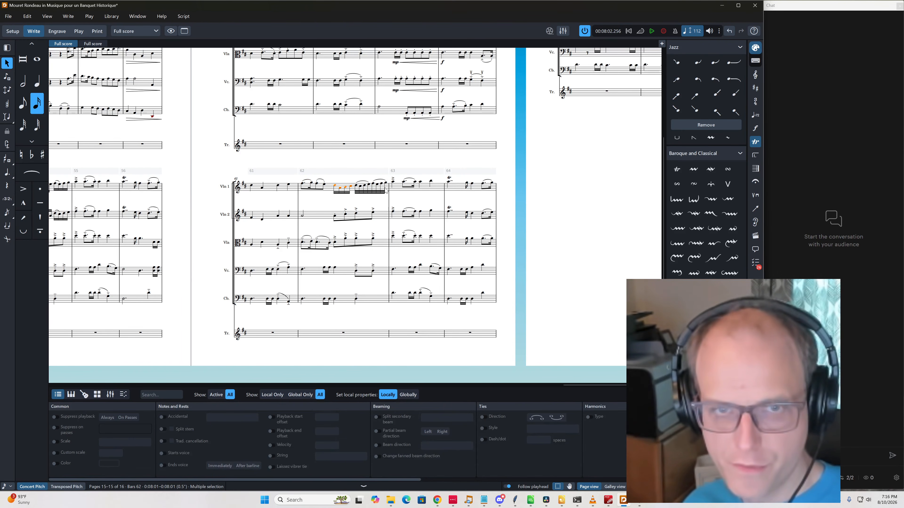
{"action": "left_click", "coordinate": [386, 190], "text": "shift"}
{"action": "left_click", "coordinate": [336, 219], "text": "alt"}
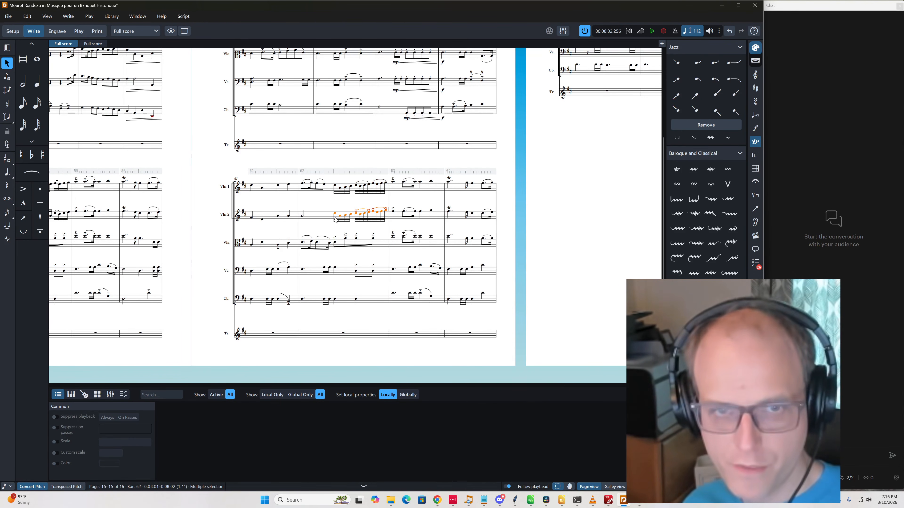
Lower the last four thirty-second notes of Violin 2's bar 62 by two steps and play back from that bar
{"action": "left_click", "coordinate": [373, 211]}
{"action": "left_click", "coordinate": [386, 210], "text": "shift"}
{"action": "key", "text": "alt+Down"}
{"action": "key", "text": "alt+Down"}
{"action": "scroll", "coordinate": [385, 210], "scroll_direction": "up", "scroll_amount": 1}
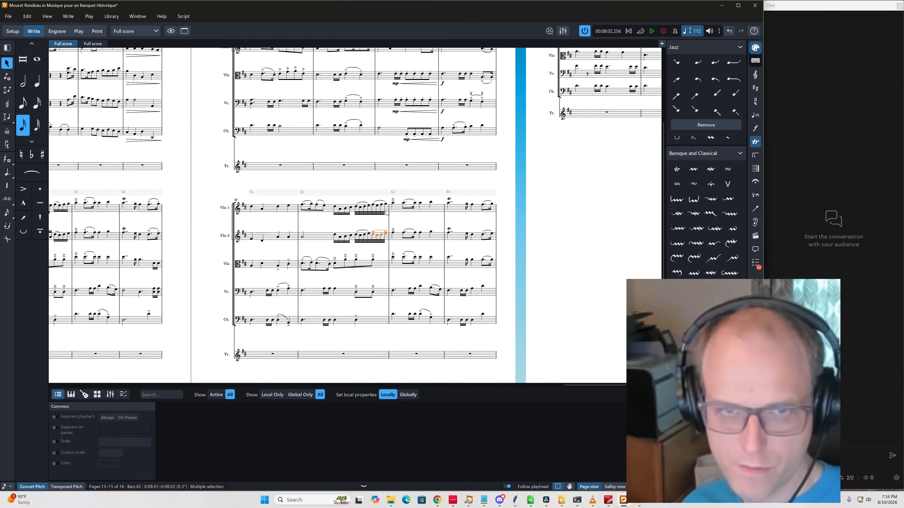
{"action": "left_click", "coordinate": [302, 236]}
{"action": "key", "text": "p"}
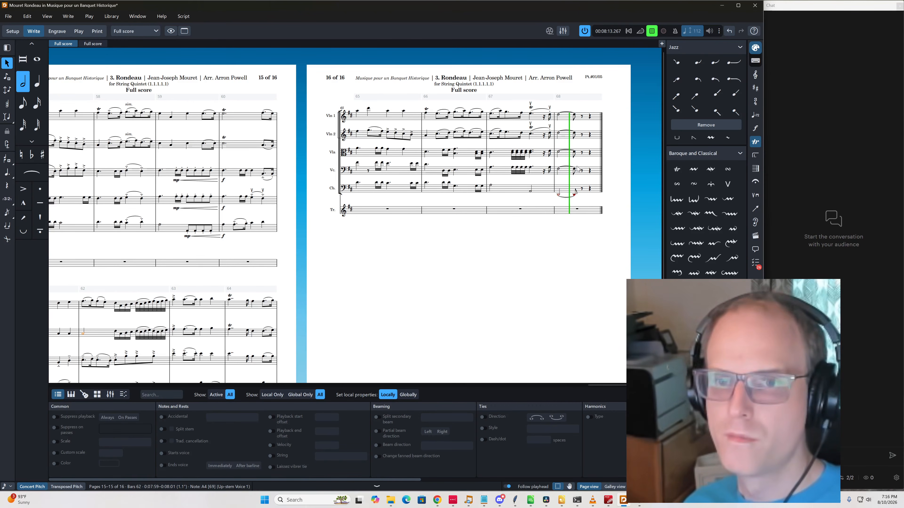
Change the notes of the final bar 68 to whole notes in all five string parts and save the project
{"action": "left_click", "coordinate": [574, 197], "text": "shift"}
{"action": "key", "text": "8"}
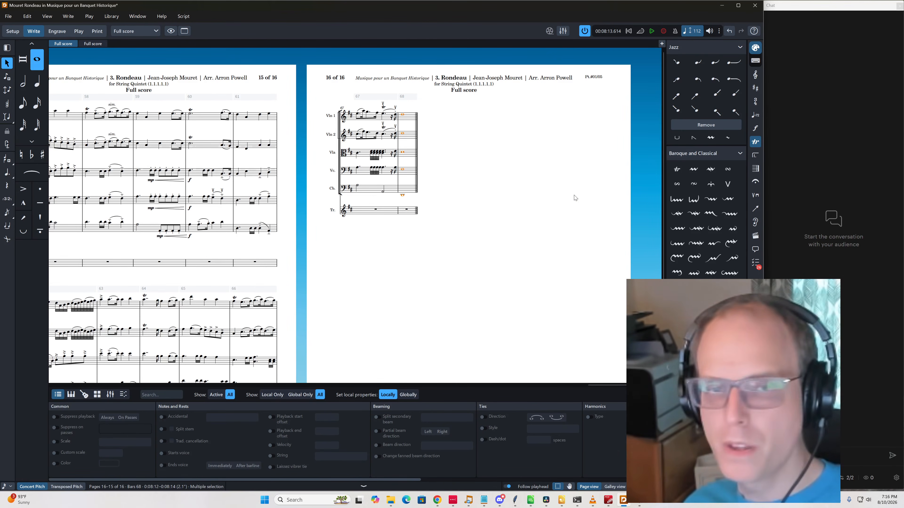
{"action": "key", "text": "ctrl+s"}
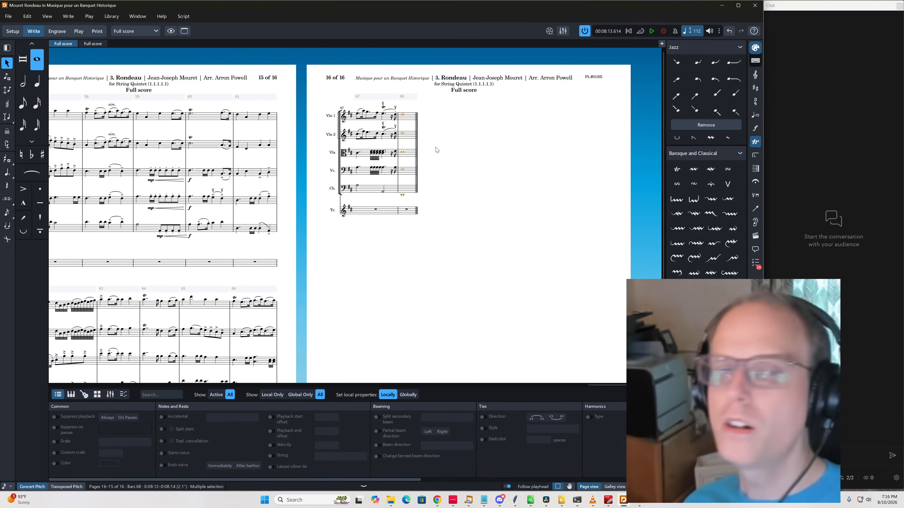
{"action": "key", "text": "Escape"}
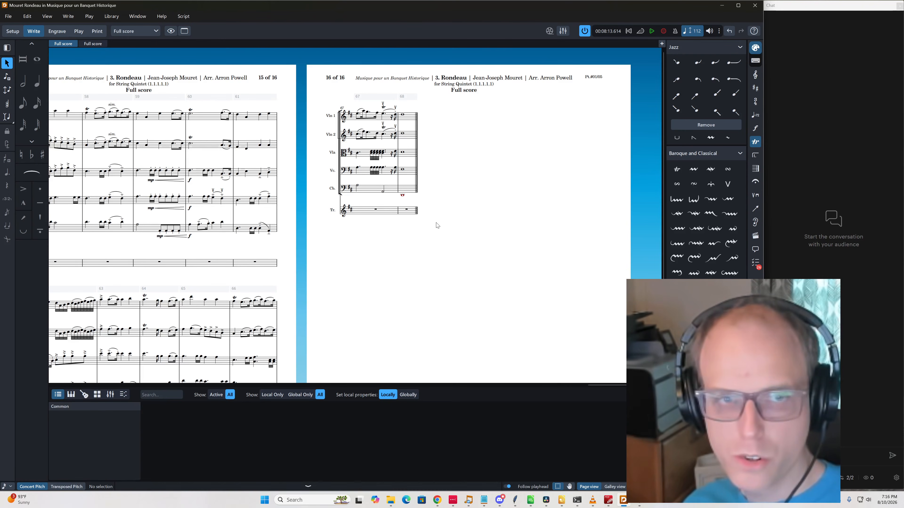
Go to 2. Air sérieux in the full score and play it back from bar 1
{"action": "scroll", "coordinate": [430, 230], "scroll_direction": "left", "scroll_amount": 20}
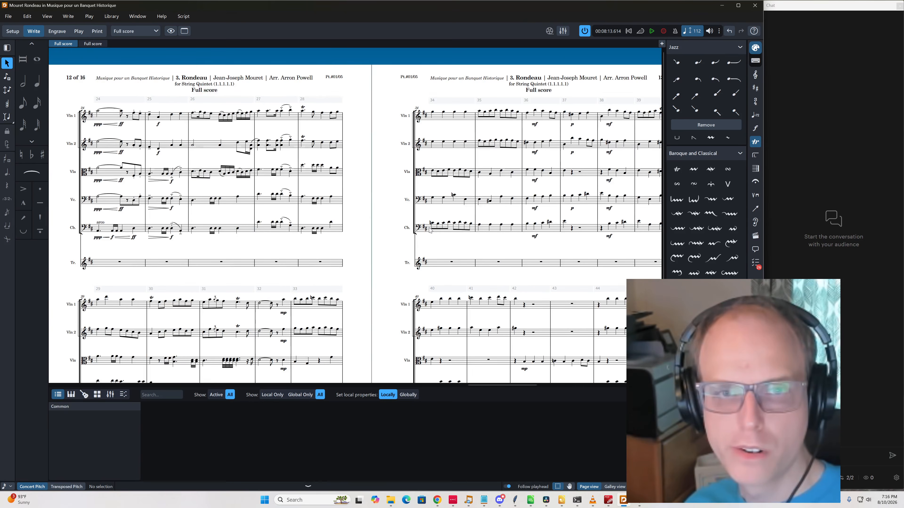
{"action": "scroll", "coordinate": [425, 232], "scroll_direction": "left", "scroll_amount": 15}
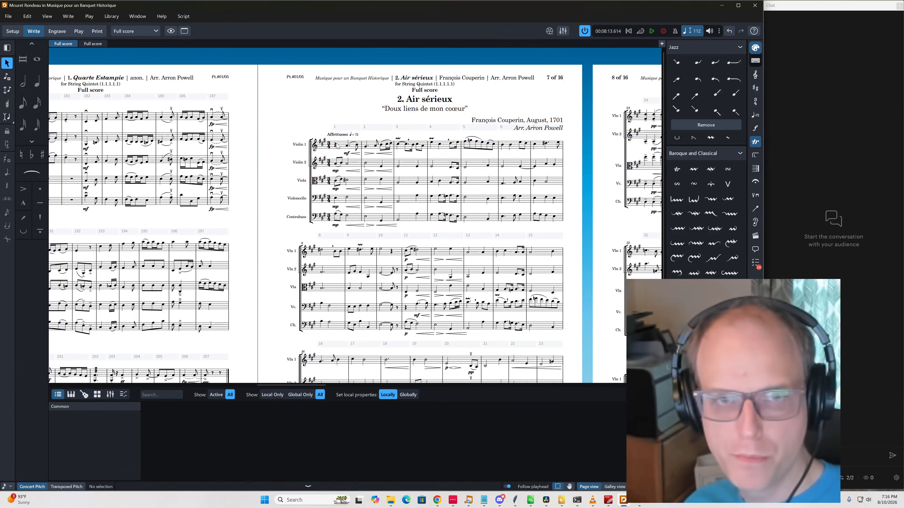
{"action": "left_click", "coordinate": [336, 144]}
{"action": "key", "text": "w"}
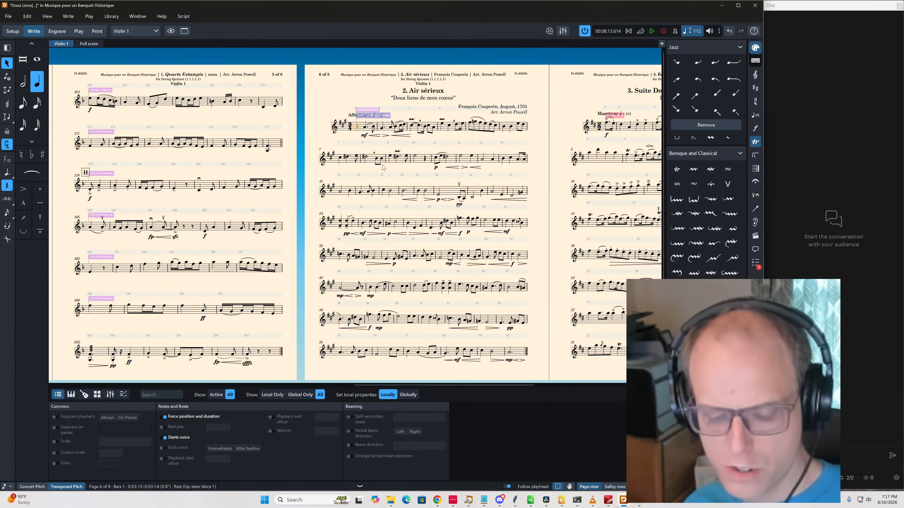
{"action": "key", "text": "w"}
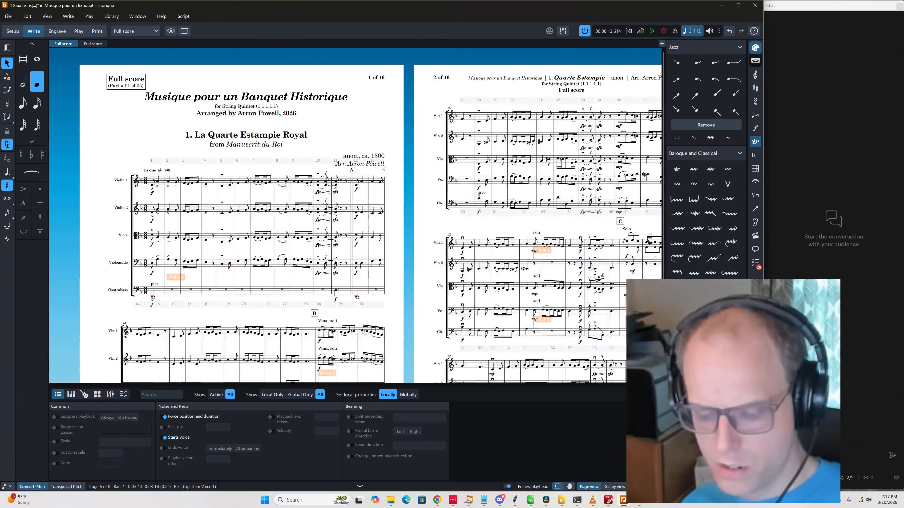
{"action": "key", "text": "space"}
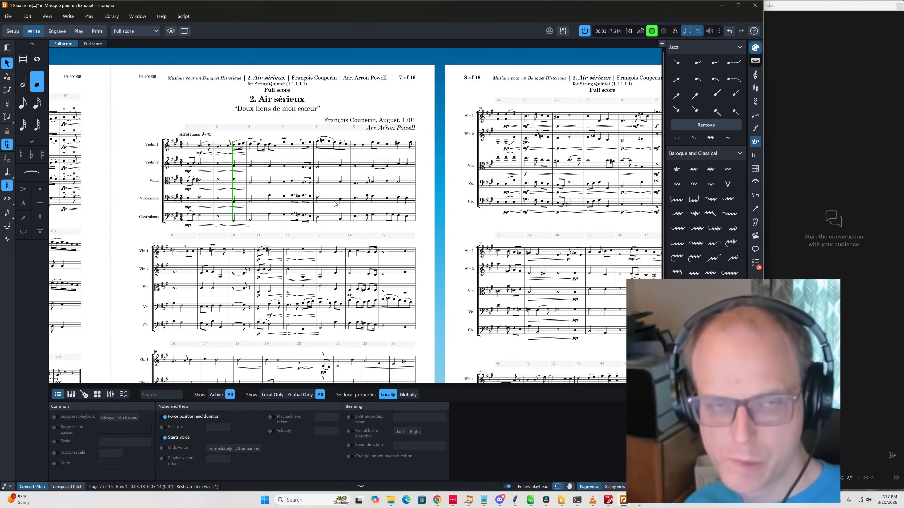
{"action": "scroll", "coordinate": [225, 143], "scroll_direction": "down", "scroll_amount": 3}
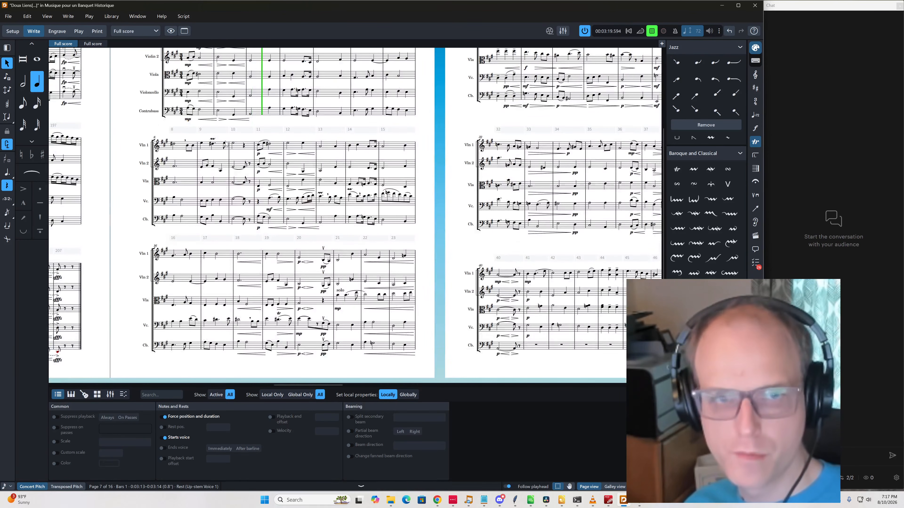
Add rehearsal marks at bars 11 and 21 of Air sérieux and stop the playback
{"action": "left_click", "coordinate": [259, 147]}
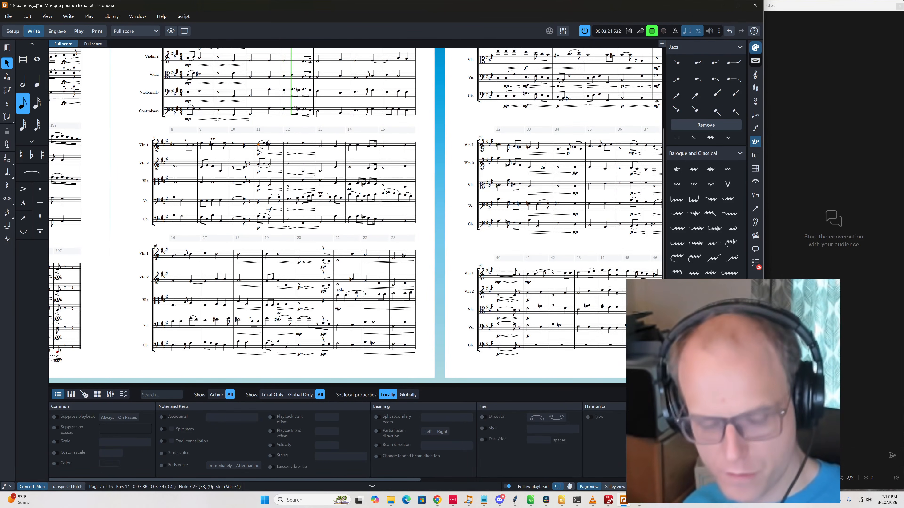
{"action": "key", "text": "shift+a"}
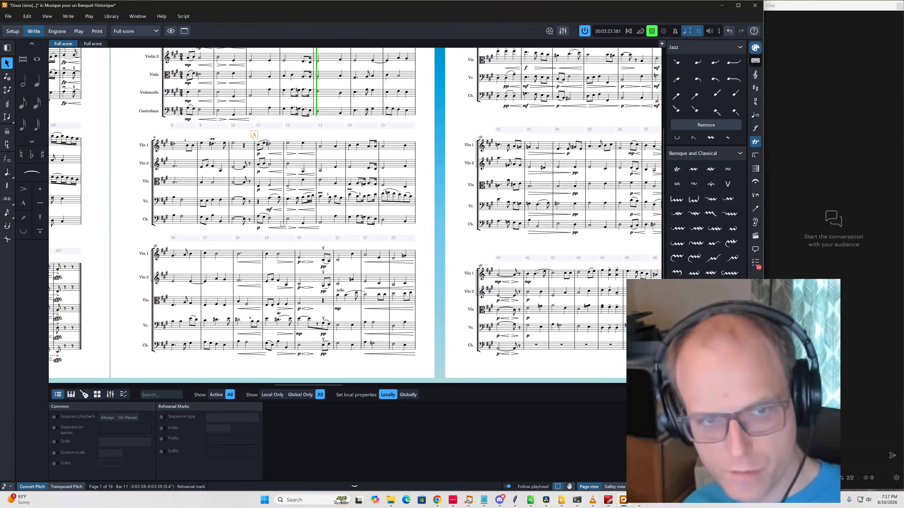
{"action": "left_click", "coordinate": [338, 263]}
{"action": "key", "text": "shift+a"}
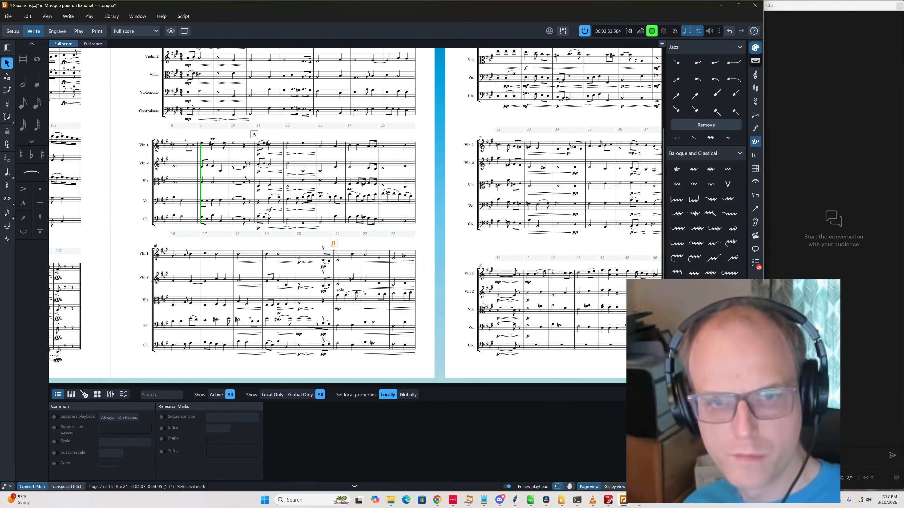
{"action": "scroll", "coordinate": [483, 305], "scroll_direction": "up", "scroll_amount": 2}
{"action": "key", "text": "space"}
Add rehearsal marks at bars 29 and 35 of Air sérieux
{"action": "scroll", "coordinate": [447, 181], "scroll_direction": "right", "scroll_amount": 4}
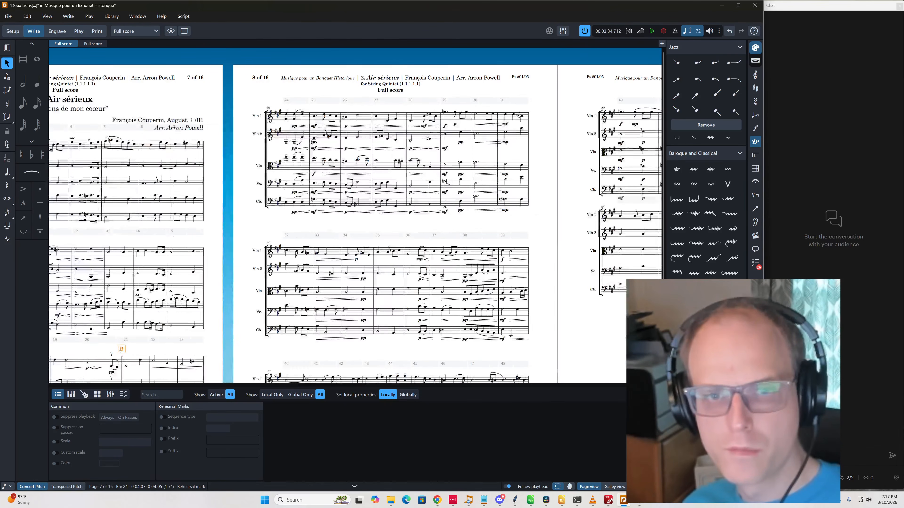
{"action": "scroll", "coordinate": [447, 181], "scroll_direction": "right", "scroll_amount": 3}
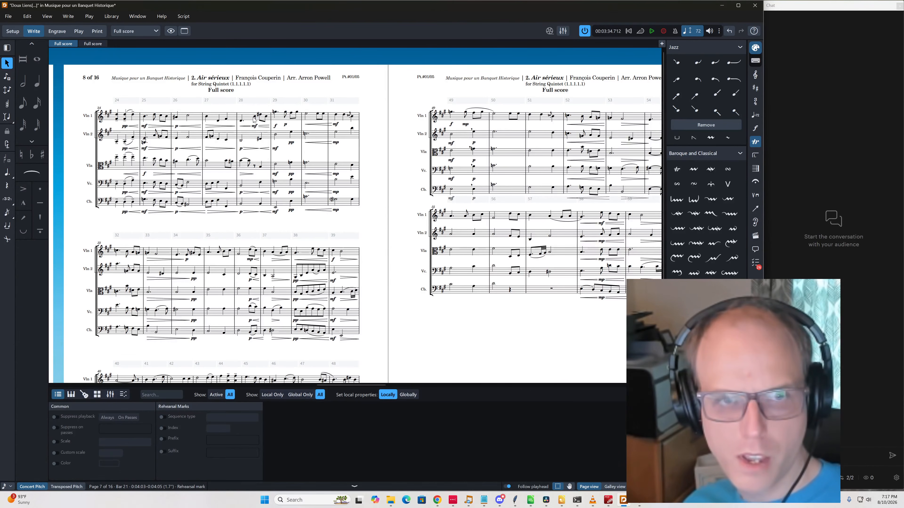
{"action": "left_click", "coordinate": [275, 112]}
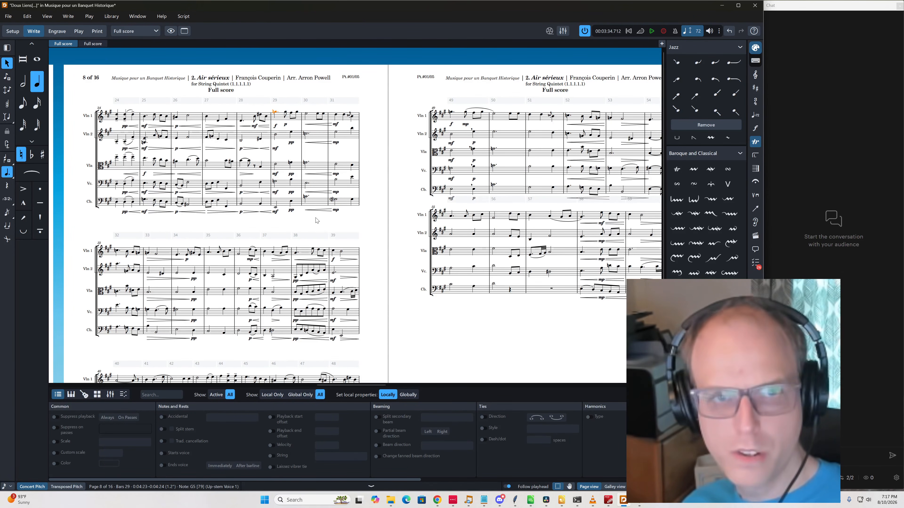
{"action": "key", "text": "shift+a"}
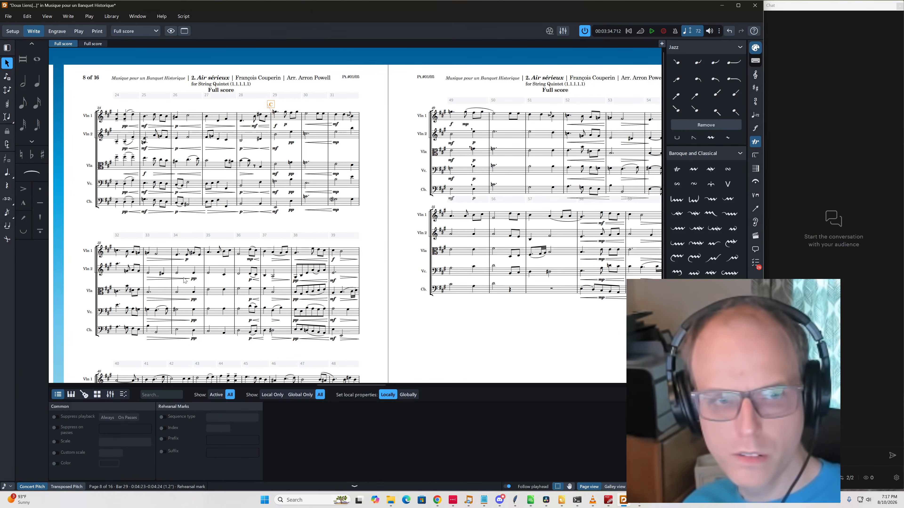
{"action": "scroll", "coordinate": [119, 267], "scroll_direction": "down", "scroll_amount": 1}
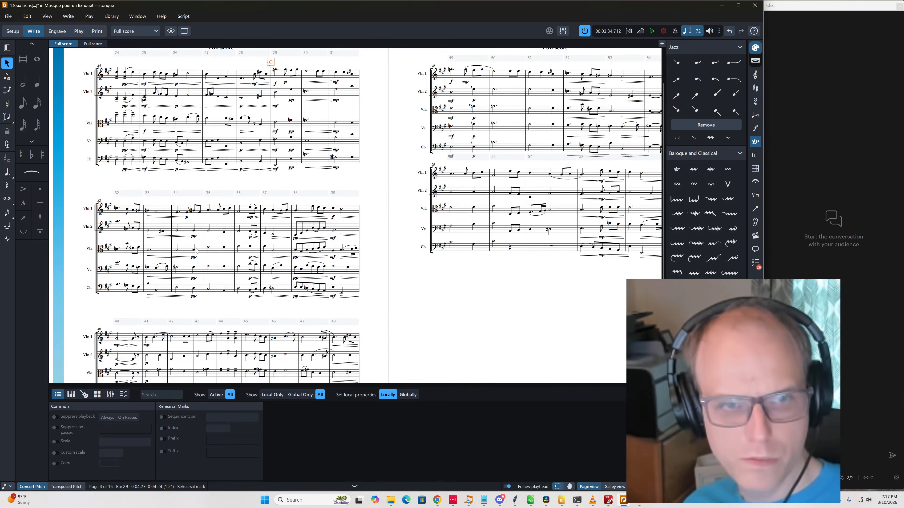
{"action": "left_click", "coordinate": [209, 209]}
{"action": "key", "text": "shift+a"}
Add a rehearsal mark at bar 41 of Air sérieux
{"action": "scroll", "coordinate": [263, 253], "scroll_direction": "down", "scroll_amount": 1}
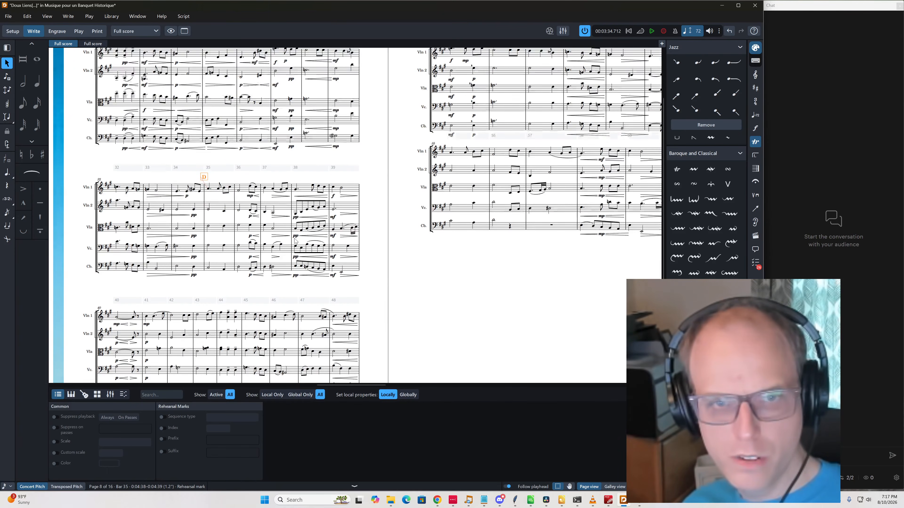
{"action": "left_click", "coordinate": [147, 298]}
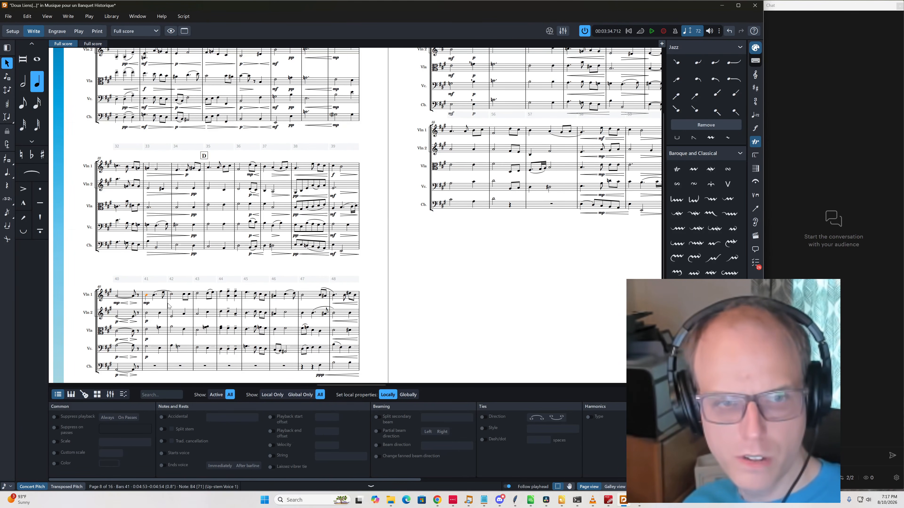
{"action": "key", "text": "shift+a"}
{"action": "left_click", "coordinate": [172, 293]}
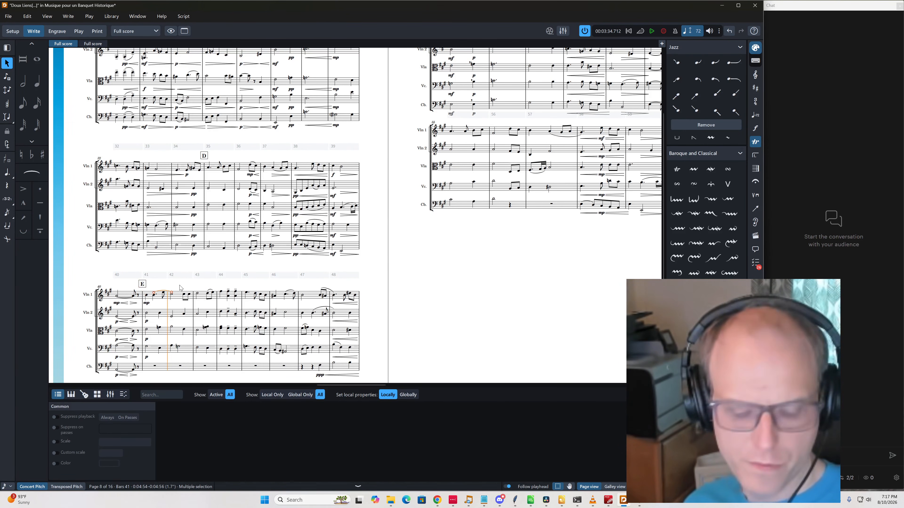
Shorten the Violin 1 slur in bar 41 so it ends within the bar, and save the project
{"action": "key", "text": "shift+alt+Left"}
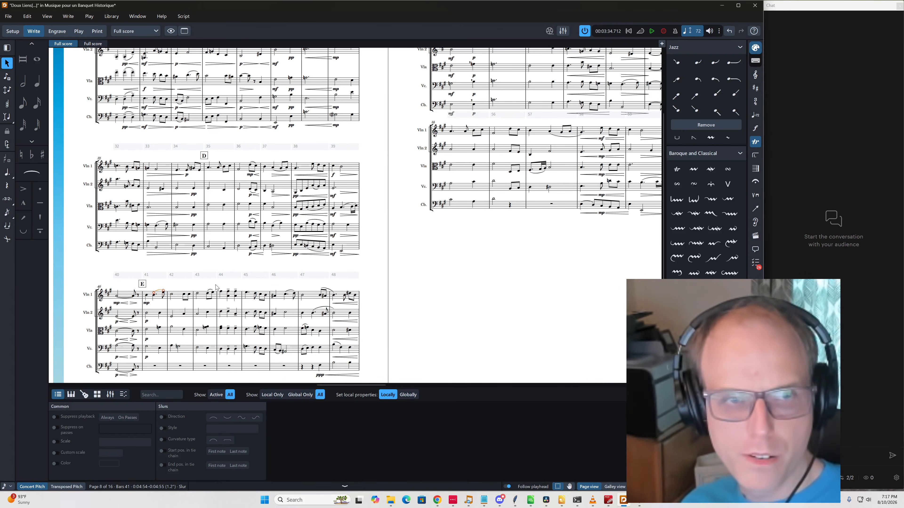
{"action": "key", "text": "ctrl+s"}
{"action": "scroll", "coordinate": [215, 288], "scroll_direction": "left", "scroll_amount": 6}
{"action": "scroll", "coordinate": [216, 287], "scroll_direction": "down", "scroll_amount": 1}
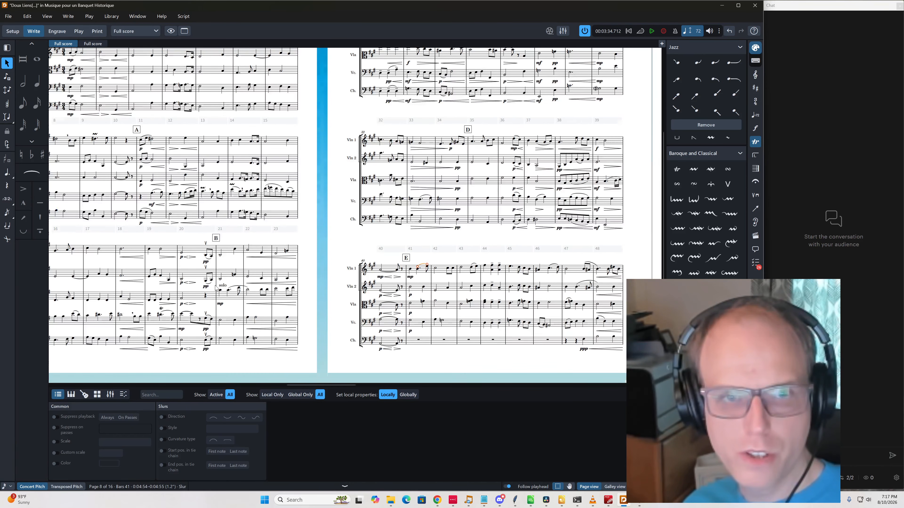
Shorten the Violin 1 and Violin 2 slurs in bar 47 so they stop before bar 48
{"action": "scroll", "coordinate": [215, 288], "scroll_direction": "up", "scroll_amount": 2}
{"action": "scroll", "coordinate": [215, 290], "scroll_direction": "right", "scroll_amount": 7}
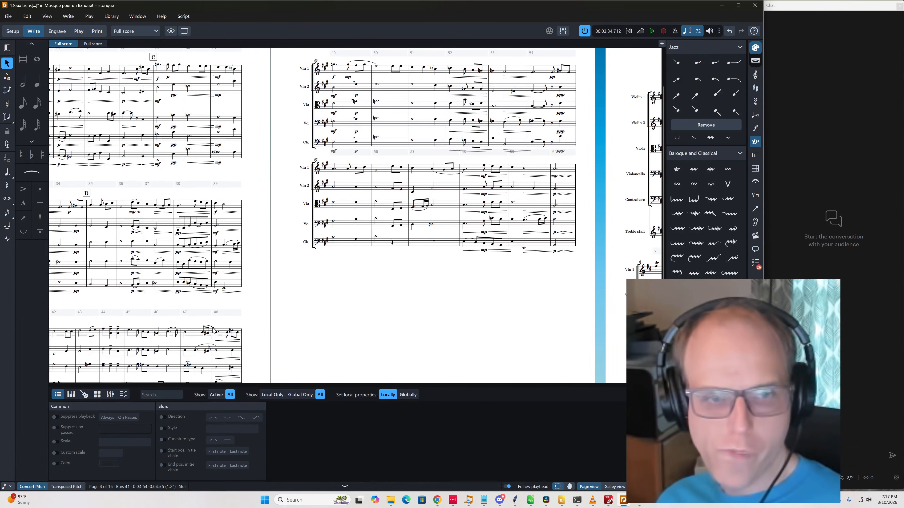
{"action": "left_click_drag", "start_coordinate": [211, 323], "coordinate": [213, 330]}
{"action": "scroll", "coordinate": [206, 347], "scroll_direction": "down", "scroll_amount": 2}
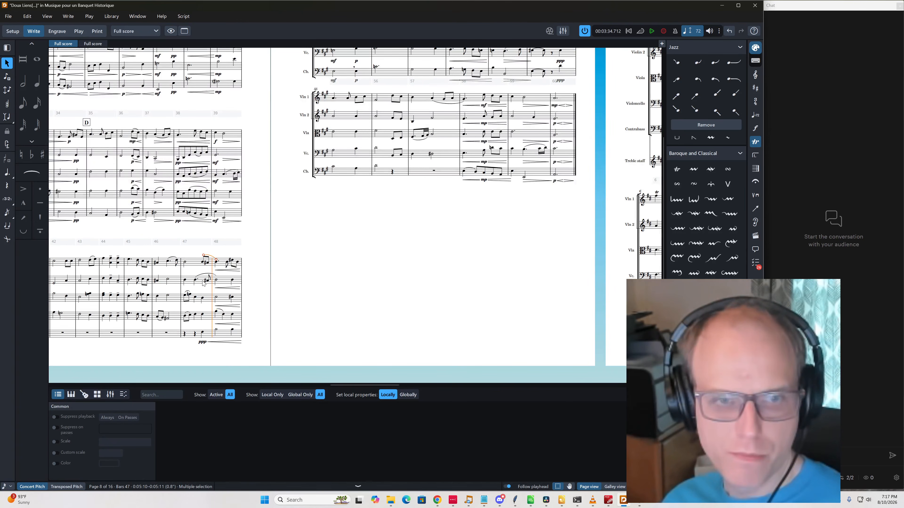
{"action": "left_click", "coordinate": [196, 279]}
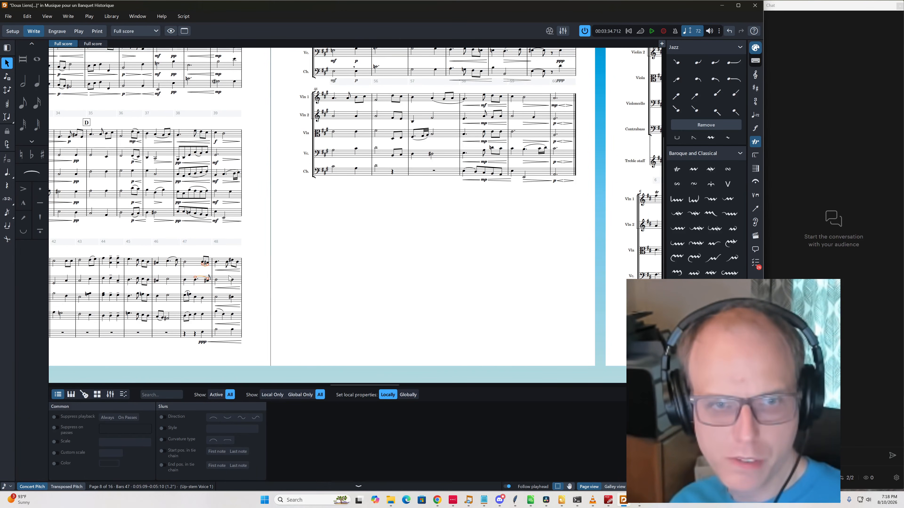
Add a rehearsal mark at the start of bar 49 in Air sérieux
{"action": "scroll", "coordinate": [231, 278], "scroll_direction": "left", "scroll_amount": 5}
{"action": "scroll", "coordinate": [435, 250], "scroll_direction": "right", "scroll_amount": 4}
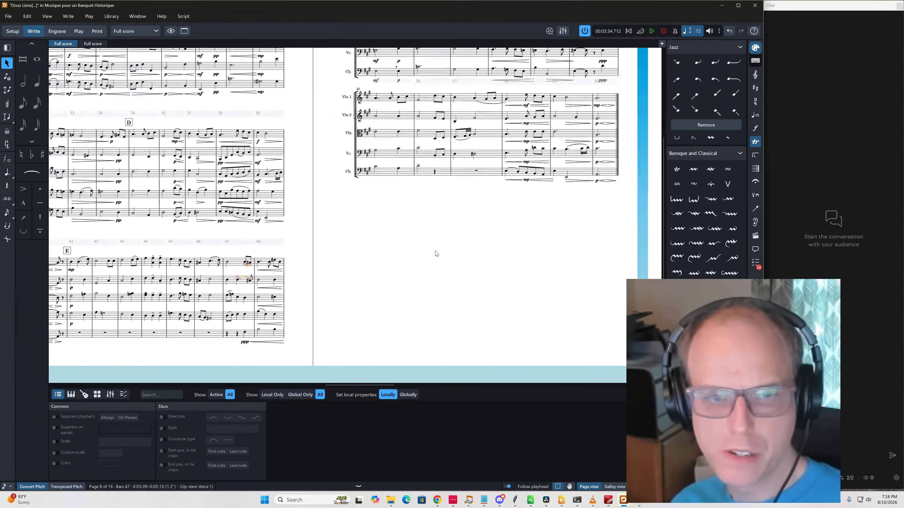
{"action": "scroll", "coordinate": [440, 257], "scroll_direction": "up", "scroll_amount": 3}
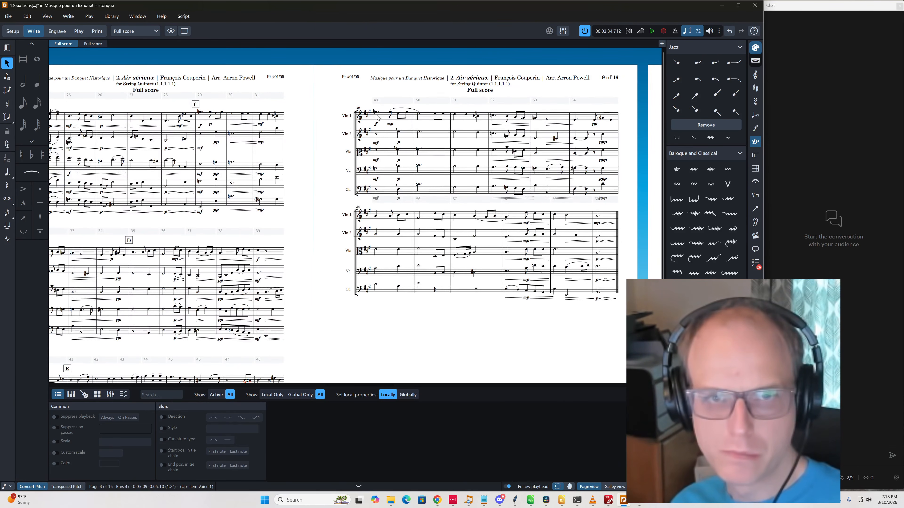
{"action": "left_click", "coordinate": [376, 113]}
{"action": "key", "text": "shift+a"}
{"action": "left_click", "coordinate": [441, 326]}
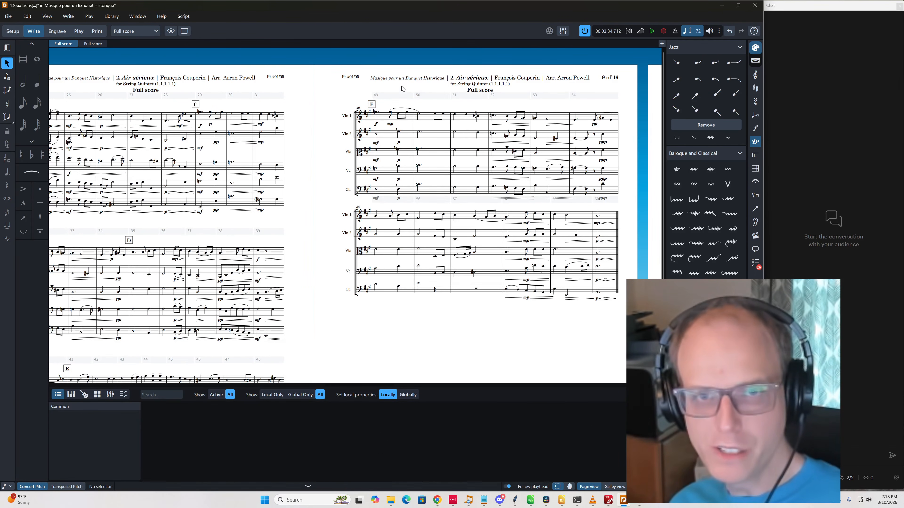
Shorten the Violin 1 slur in bar 49 to end within the bar, and delete the Violin 1 slur in bar 50
{"action": "left_click", "coordinate": [405, 108]}
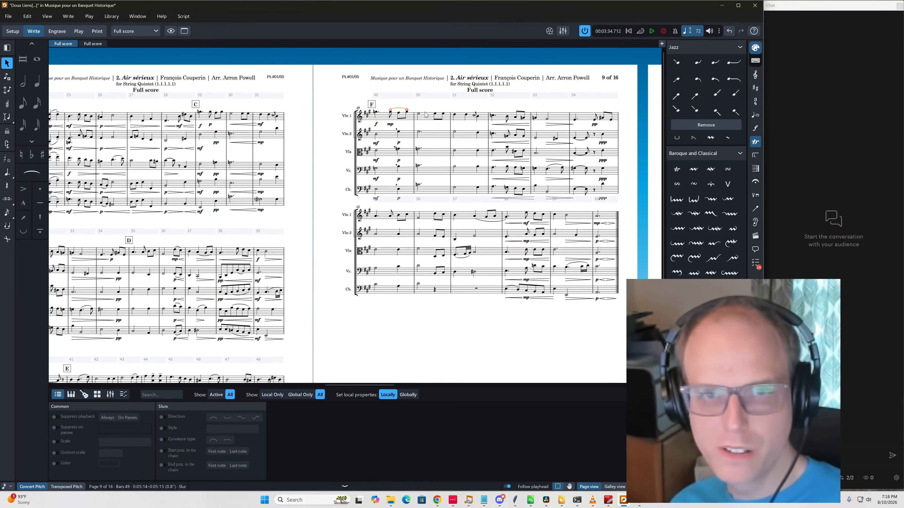
{"action": "left_click", "coordinate": [429, 330]}
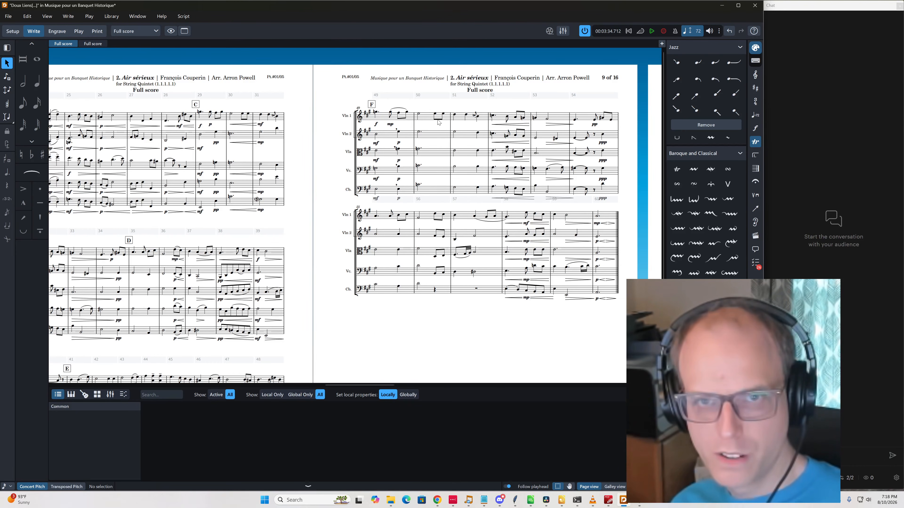
{"action": "left_click", "coordinate": [439, 113]}
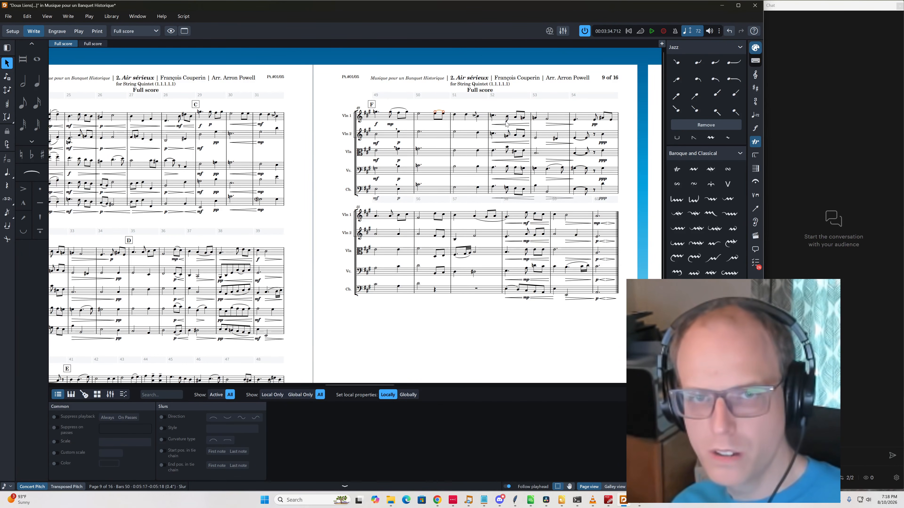
{"action": "key", "text": "Delete"}
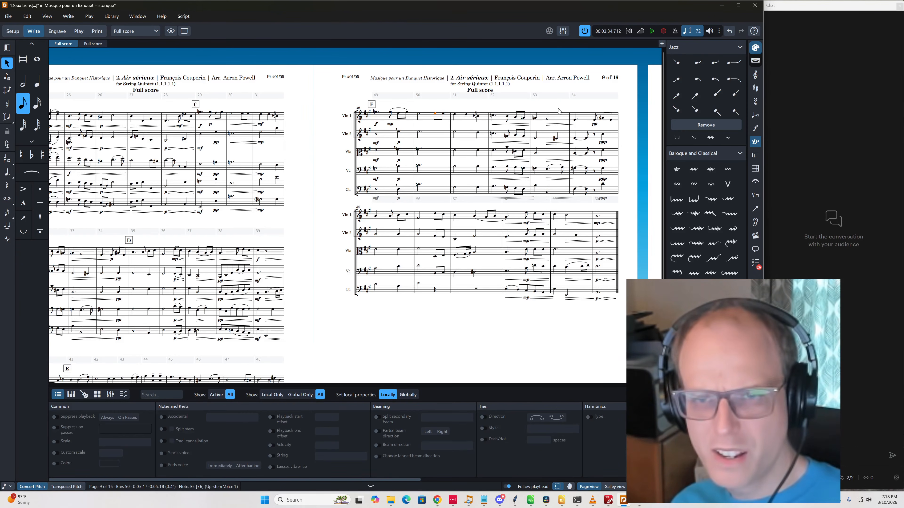
{"action": "left_click", "coordinate": [375, 217]}
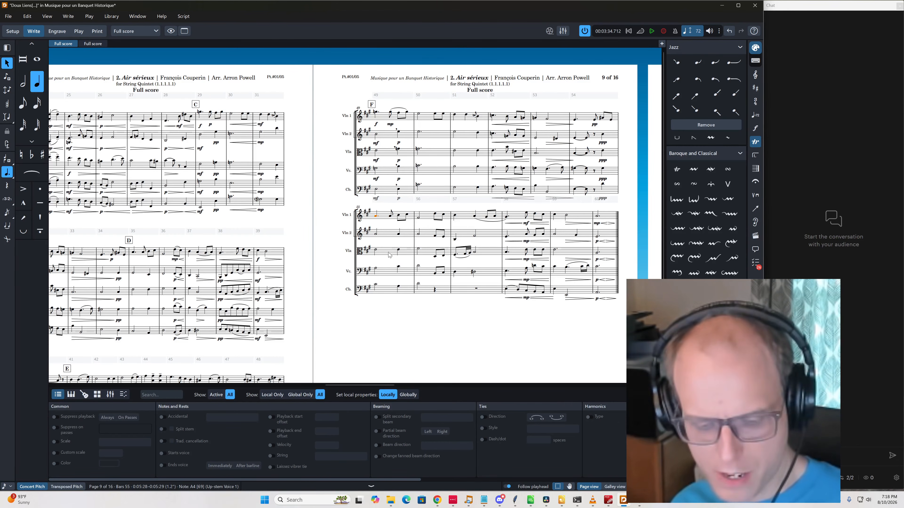
{"action": "key", "text": "ctrl+a"}
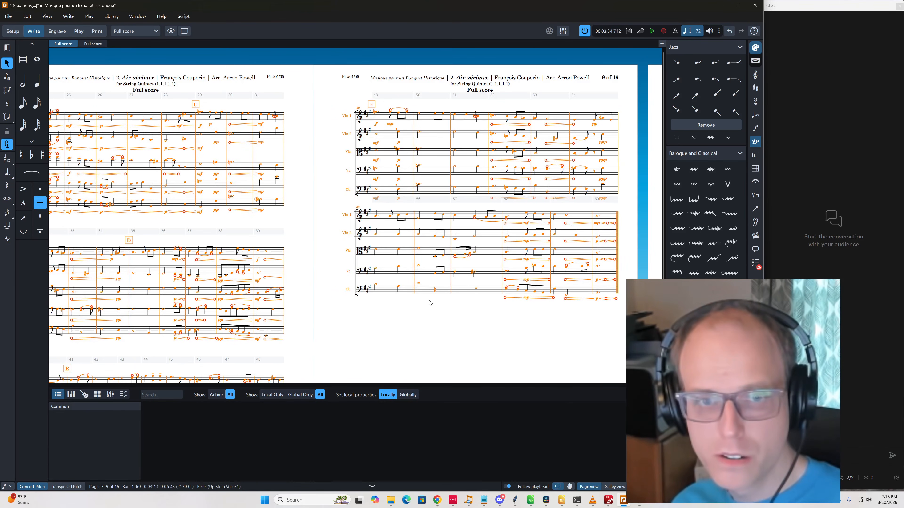
{"action": "key", "text": "Escape"}
Add a rehearsal mark at the start of bar 55 and save the project
{"action": "left_click", "coordinate": [378, 219]}
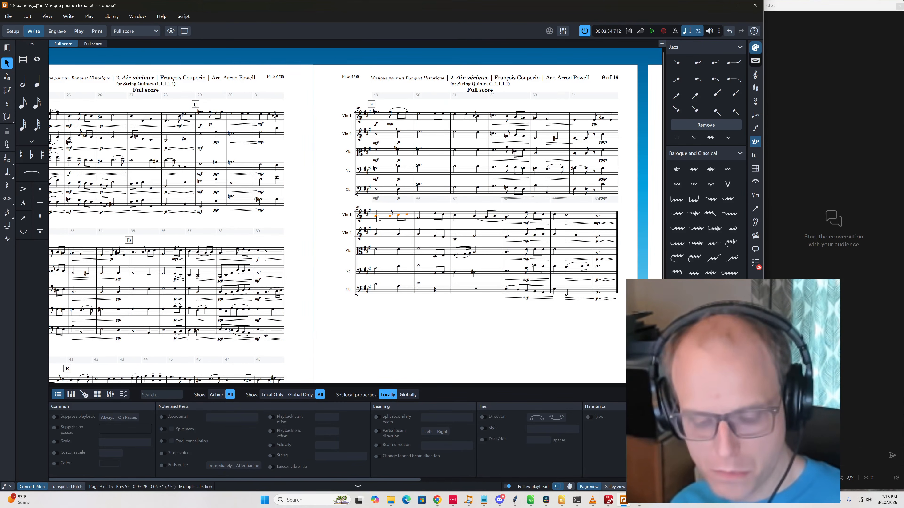
{"action": "left_click", "coordinate": [376, 216]}
{"action": "key", "text": "shift+a"}
{"action": "left_click", "coordinate": [405, 314]}
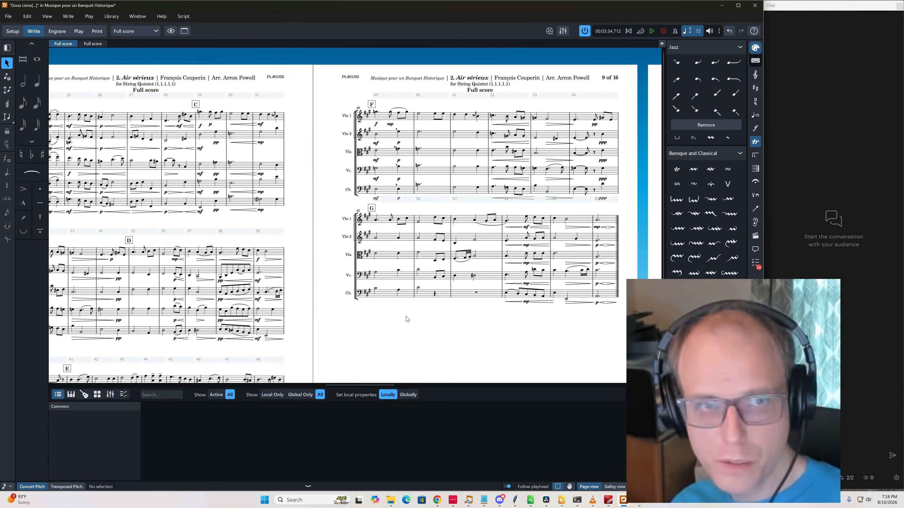
{"action": "key", "text": "ctrl+s"}
Switch from the first bar of Air sérieux to the Violin 1 part layout and review its Air sérieux and Rondeau pages
{"action": "scroll", "coordinate": [408, 321], "scroll_direction": "left", "scroll_amount": 10}
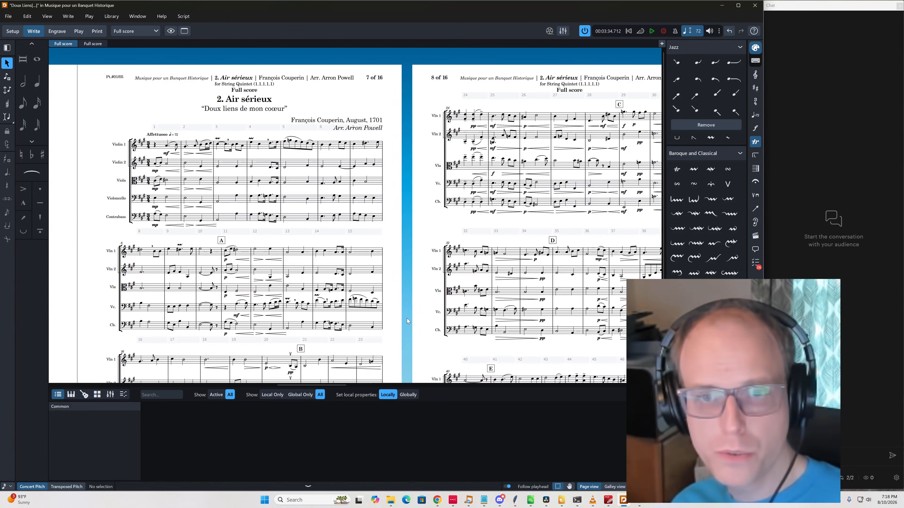
{"action": "scroll", "coordinate": [406, 319], "scroll_direction": "right", "scroll_amount": 3}
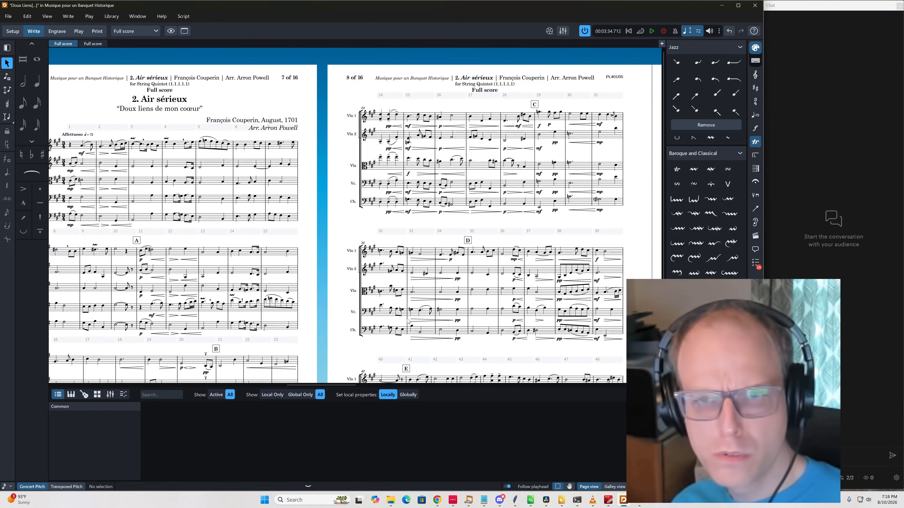
{"action": "scroll", "coordinate": [408, 321], "scroll_direction": "left", "scroll_amount": 7}
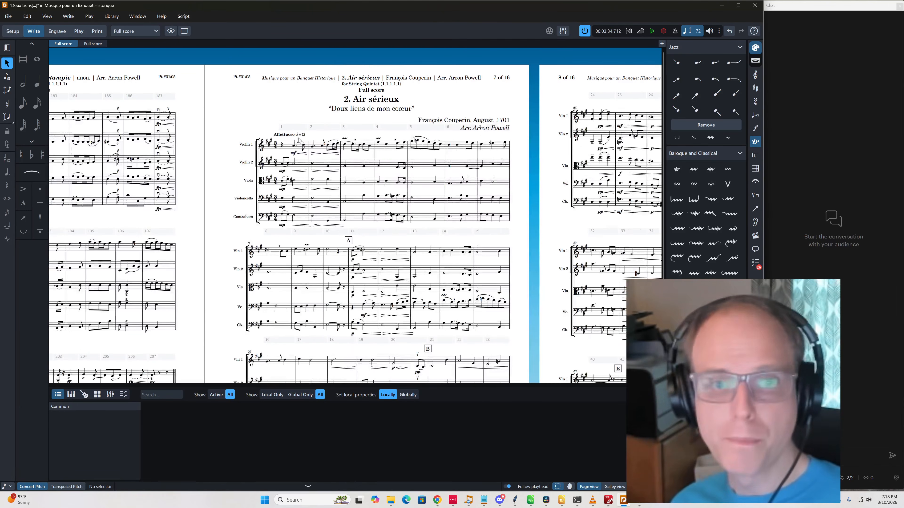
{"action": "left_click", "coordinate": [281, 144]}
{"action": "key", "text": "w"}
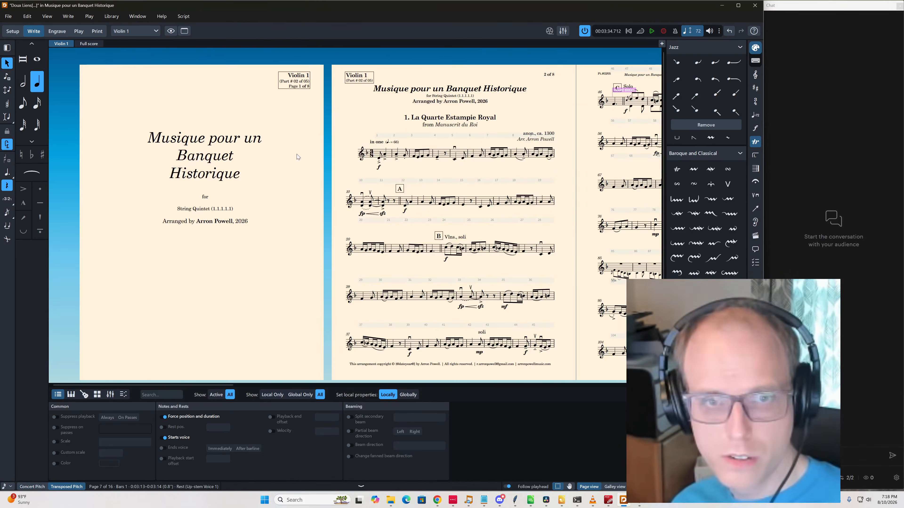
{"action": "scroll", "coordinate": [298, 159], "scroll_direction": "right", "scroll_amount": 6}
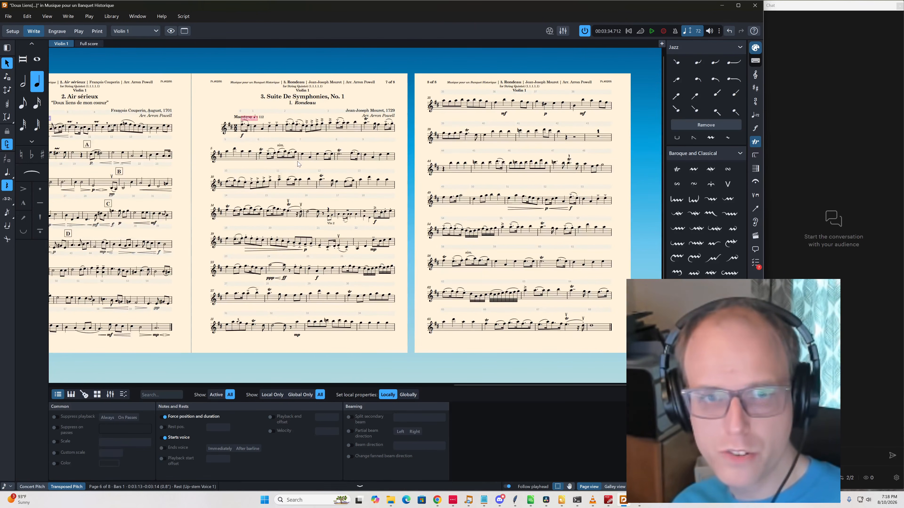
{"action": "scroll", "coordinate": [297, 162], "scroll_direction": "left", "scroll_amount": 5}
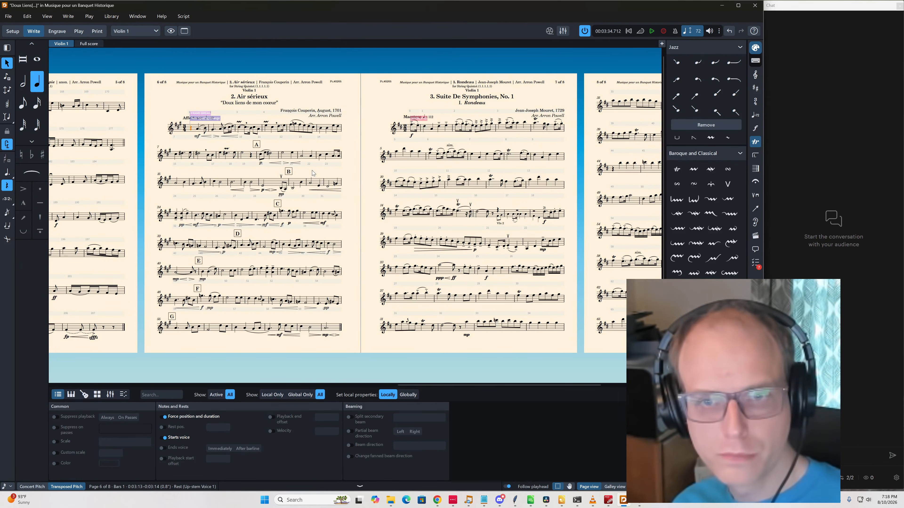
{"action": "scroll", "coordinate": [349, 213], "scroll_direction": "right", "scroll_amount": 5}
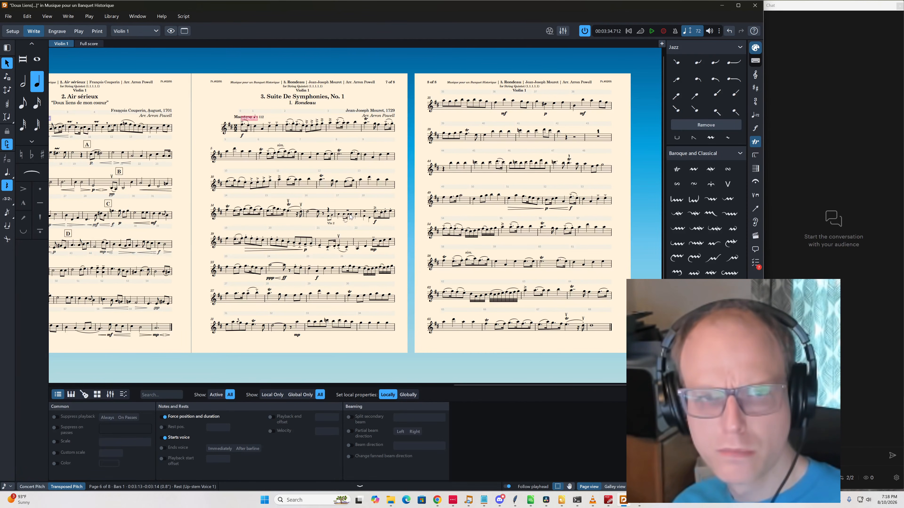
Add a Viola cue over the rests in bars 42–44 of the Rondeau and set its transposed clef to None
{"action": "left_click", "coordinate": [244, 123]}
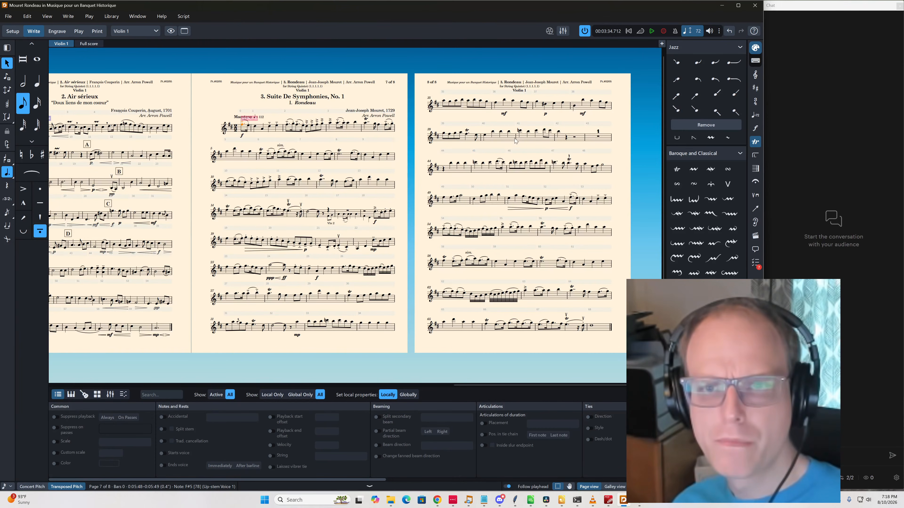
{"action": "left_click", "coordinate": [566, 137]}
{"action": "left_click", "coordinate": [598, 139], "text": "shift"}
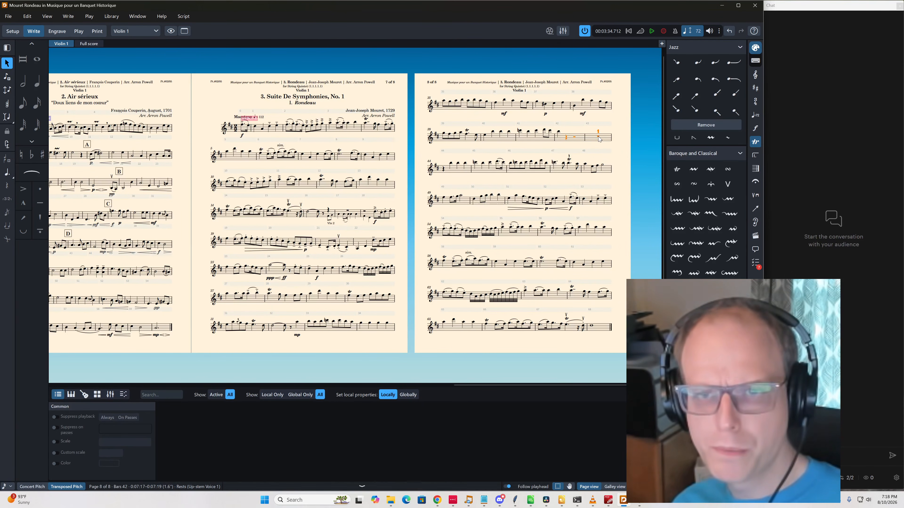
{"action": "key", "text": "shift+Right"}
{"action": "key", "text": "shift+u"}
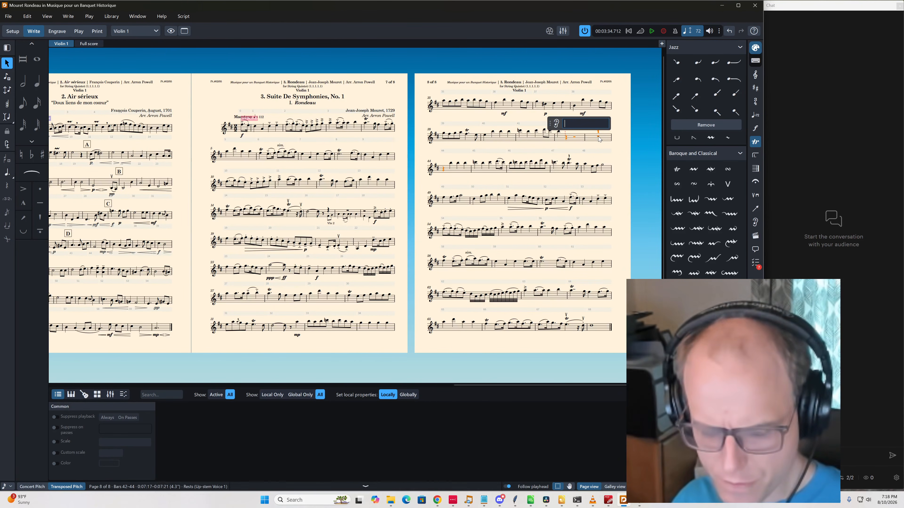
{"action": "type", "text": "Viola"}
{"action": "key", "text": "Return"}
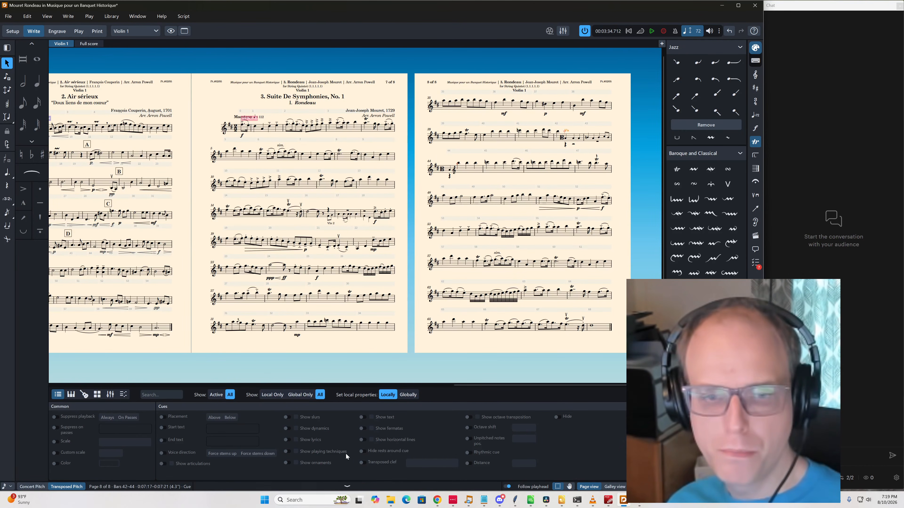
{"action": "left_click", "coordinate": [363, 463]}
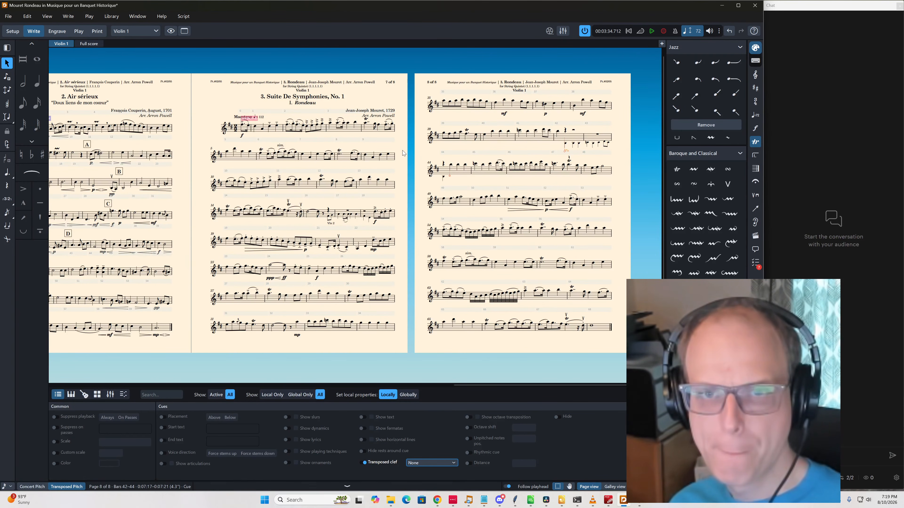
In Engrave mode, create frame breaks at bar 43 and at the opening pickup of the Rondeau
{"action": "left_click", "coordinate": [599, 137]}
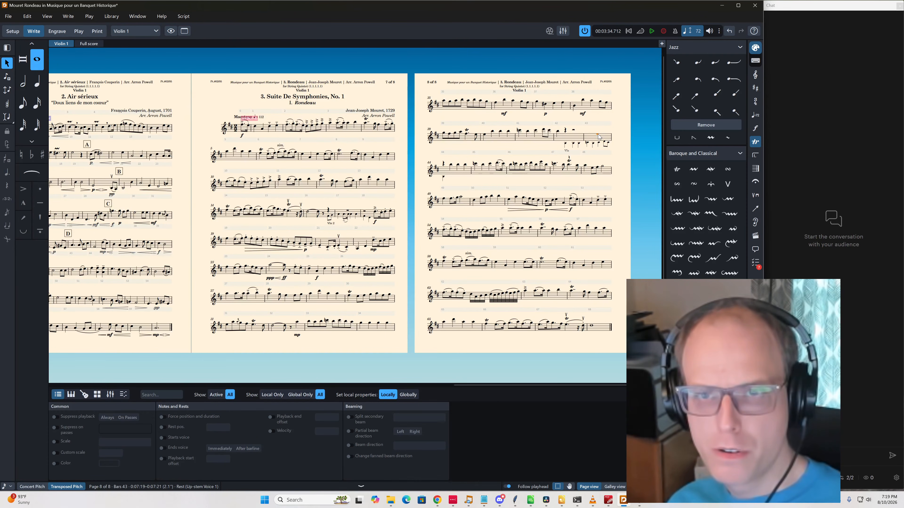
{"action": "key", "text": "ctrl+3"}
{"action": "key", "text": "shift+f"}
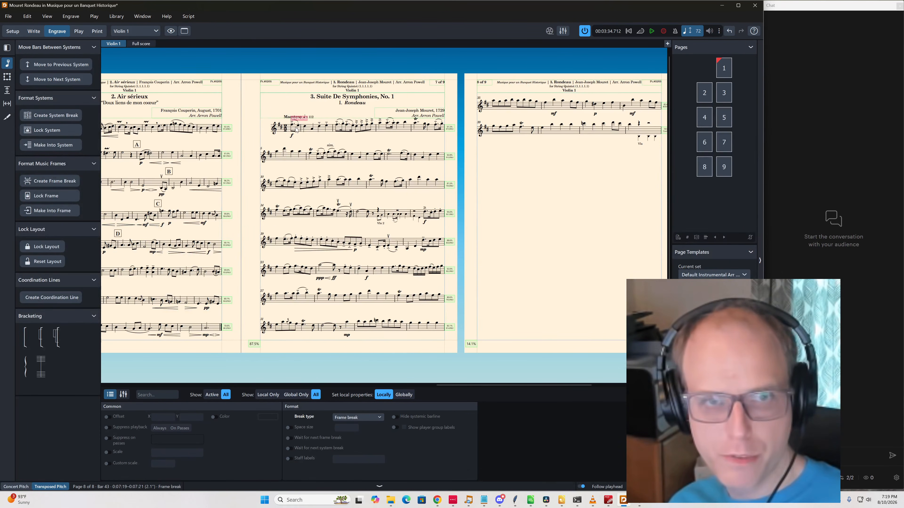
{"action": "left_click", "coordinate": [292, 126]}
{"action": "key", "text": "shift+f"}
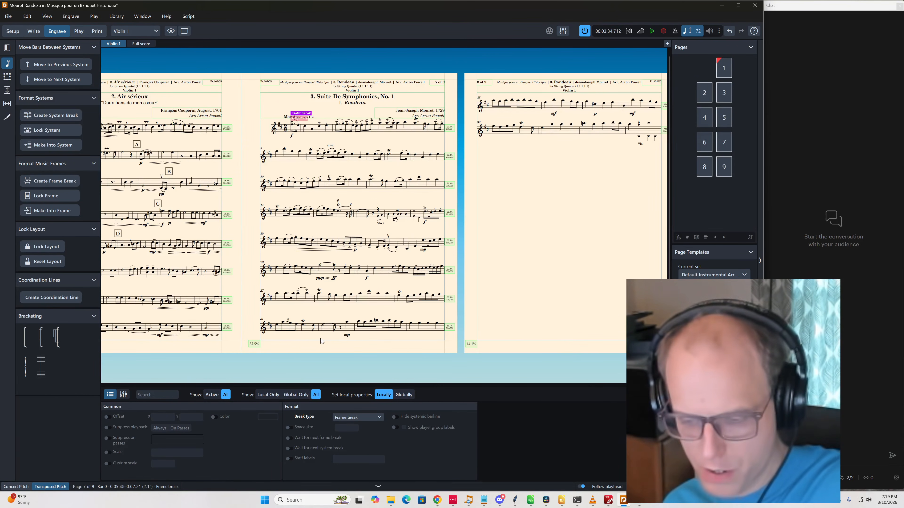
Add a note spacing change at the start of the Rondeau with a default quarter-note space of 3 1/2 spaces
{"action": "key", "text": "shift+n"}
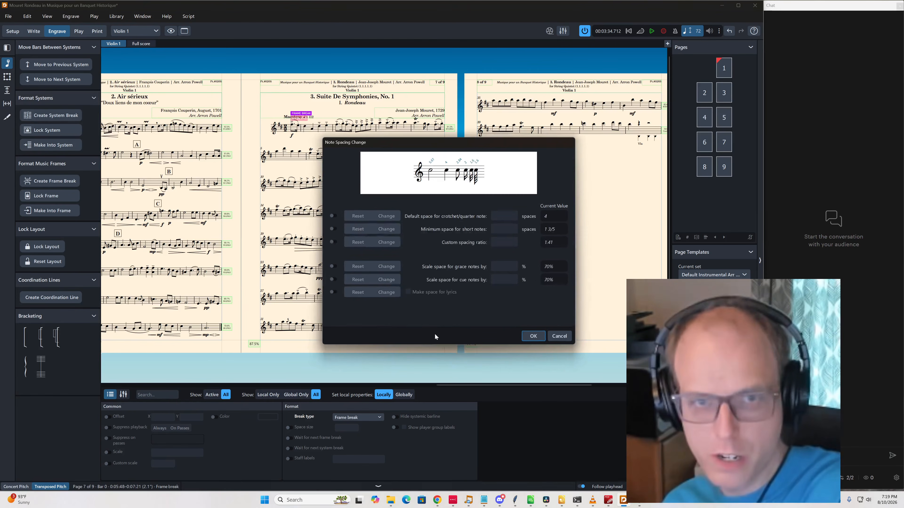
{"action": "left_click", "coordinate": [334, 216]}
{"action": "left_click", "coordinate": [398, 216]}
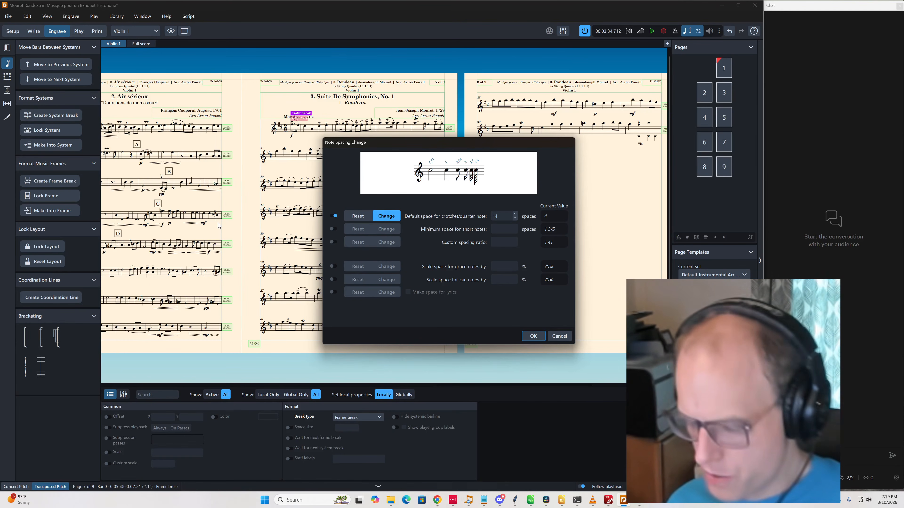
{"action": "type", "text": "3 1/2"}
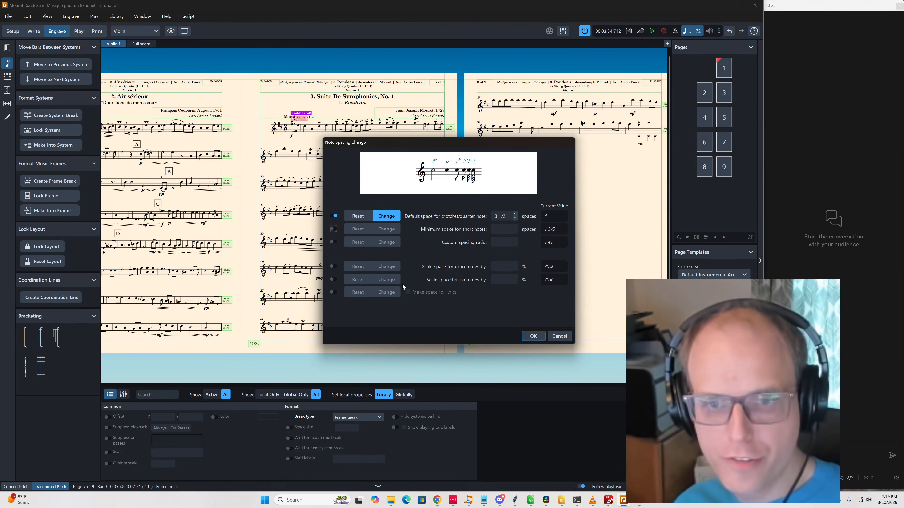
{"action": "left_click", "coordinate": [533, 336]}
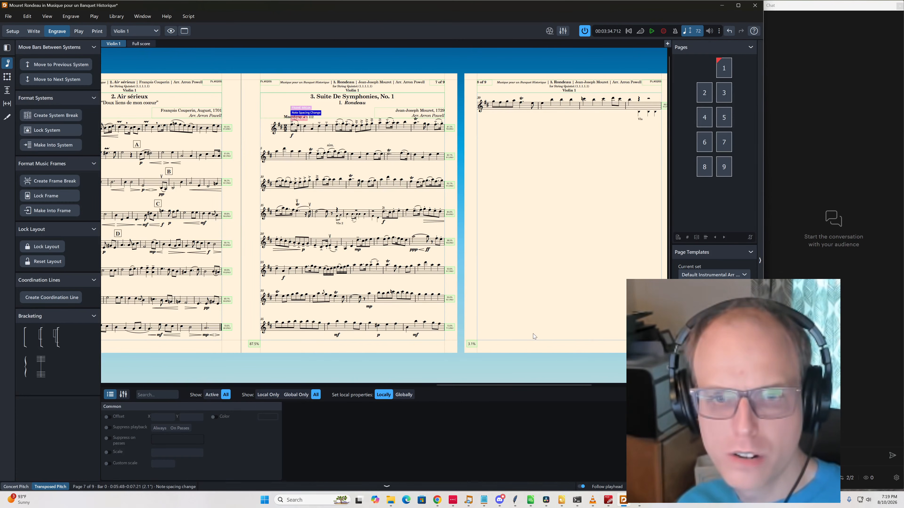
Set the default quarter-note space of the note spacing change at the start of the Rondeau to 3 spaces
{"action": "key", "text": "Return"}
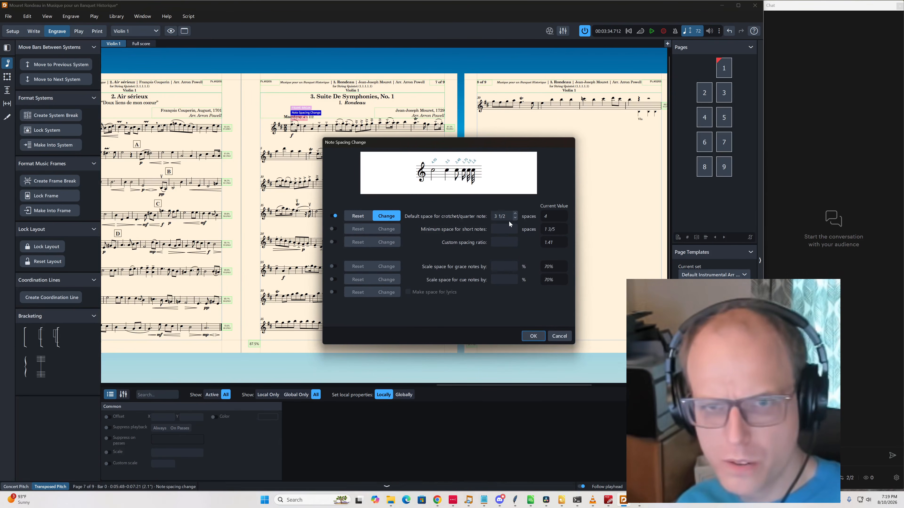
{"action": "left_click_drag", "start_coordinate": [508, 218], "coordinate": [2, 73]}
{"action": "type", "text": "3"}
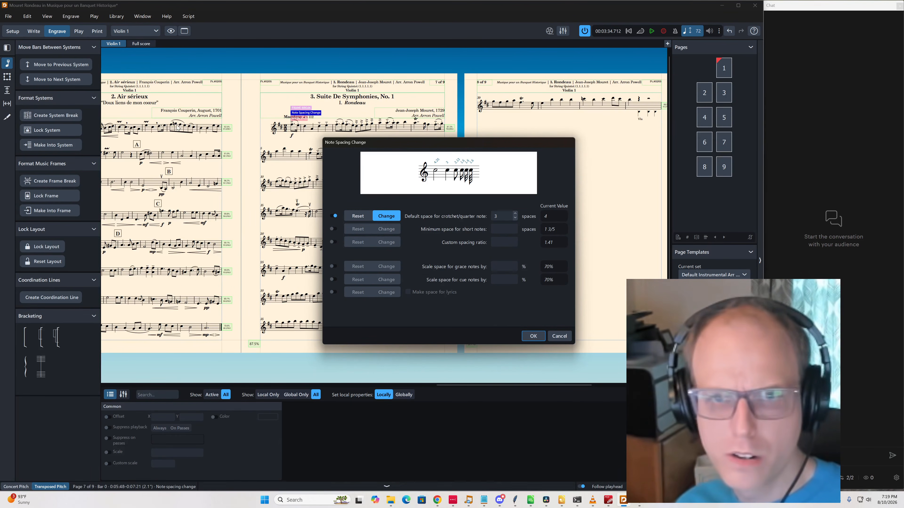
{"action": "left_click", "coordinate": [534, 336]}
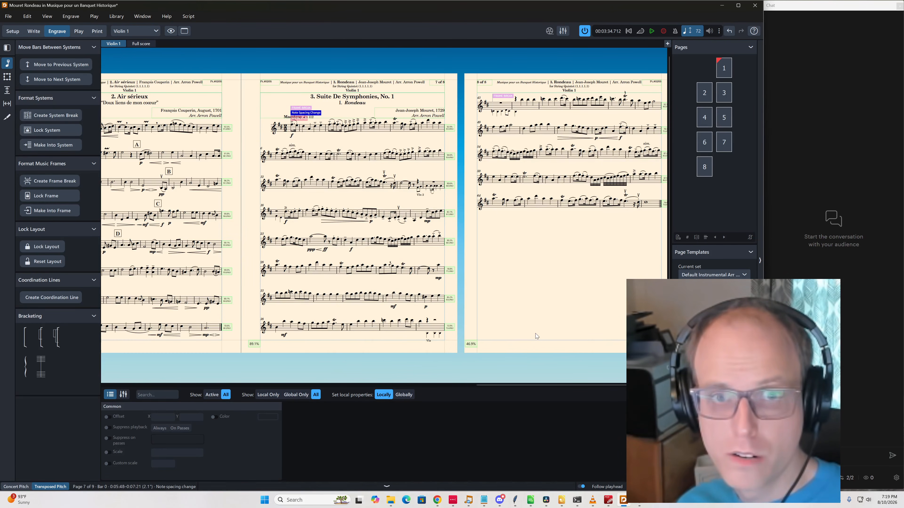
{"action": "key", "text": "Escape"}
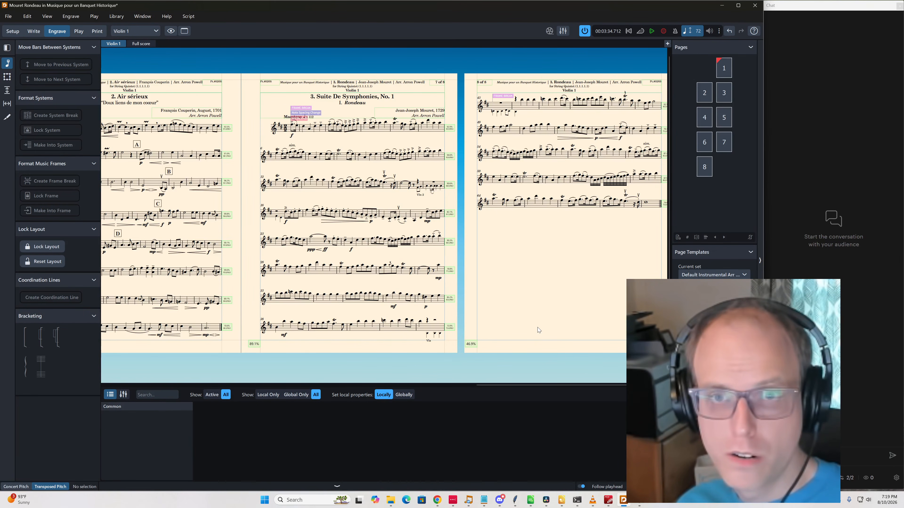
In Write mode, add rehearsal marks at bars 17, 25, 33 and 41 of the Rondeau
{"action": "scroll", "coordinate": [537, 329], "scroll_direction": "right", "scroll_amount": 1}
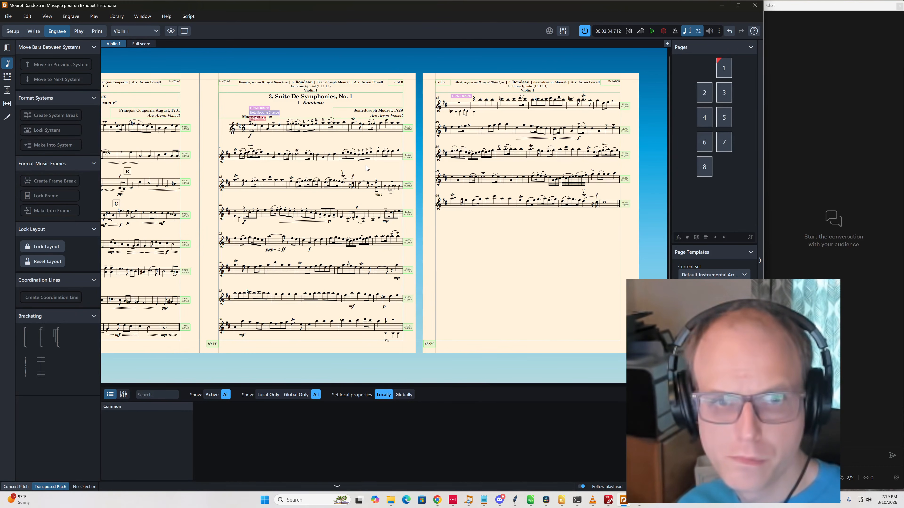
{"action": "left_click", "coordinate": [384, 187]}
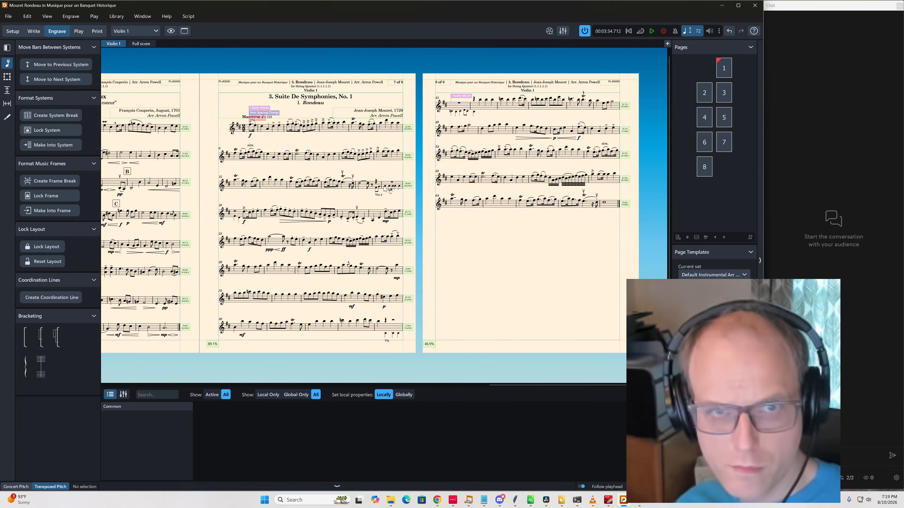
{"action": "key", "text": "ctrl+2"}
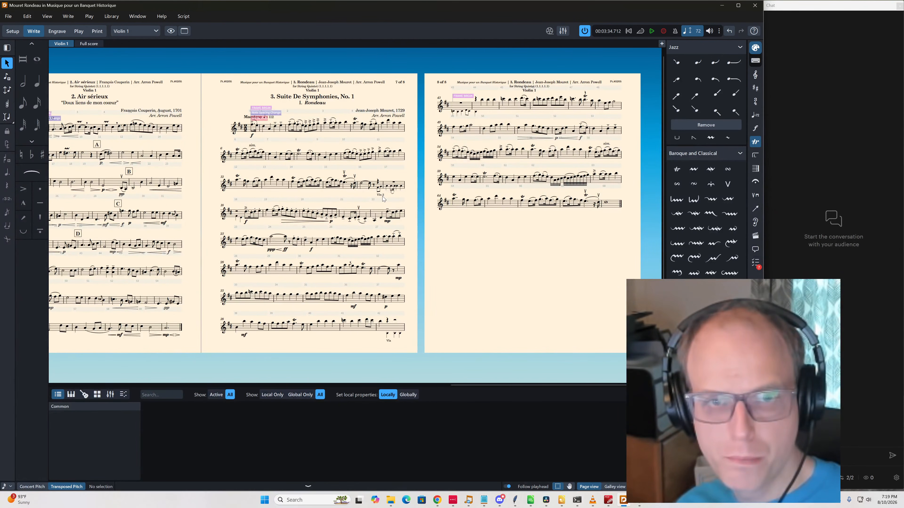
{"action": "left_click", "coordinate": [394, 184]}
{"action": "key", "text": "shift+a"}
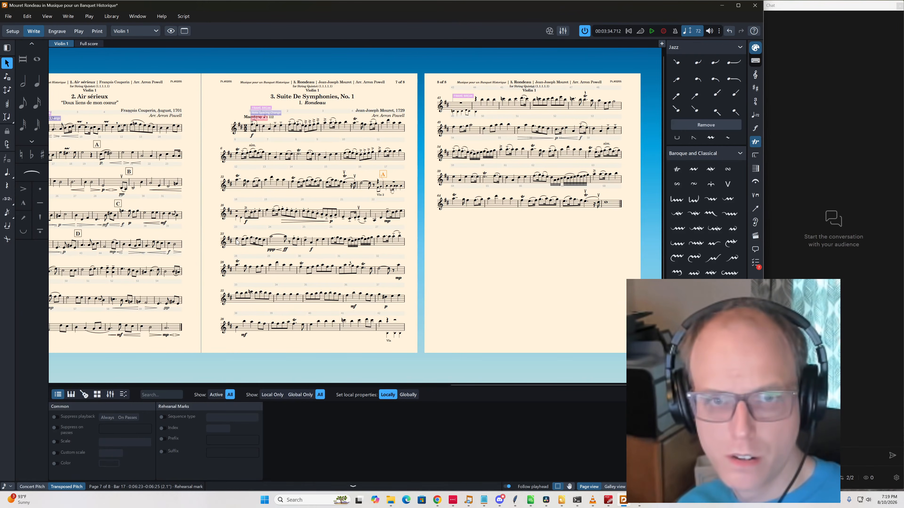
{"action": "left_click", "coordinate": [308, 243]}
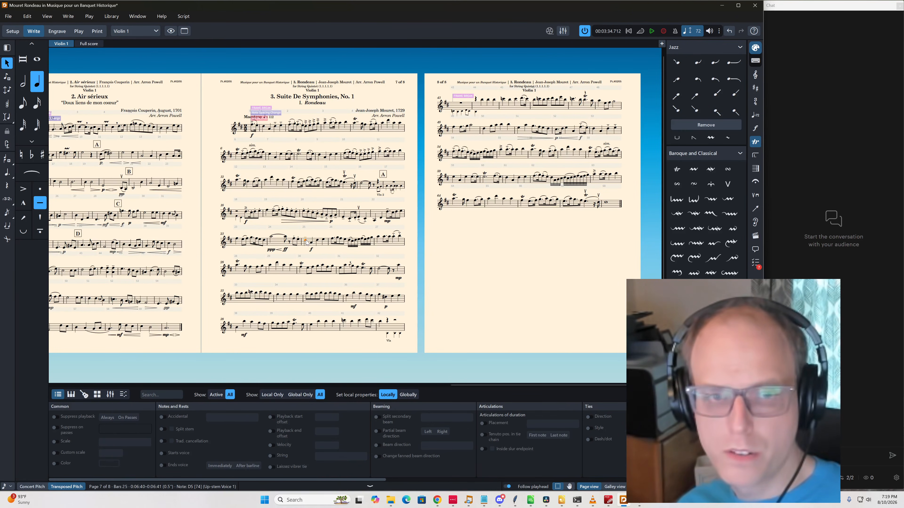
{"action": "key", "text": "shift+a"}
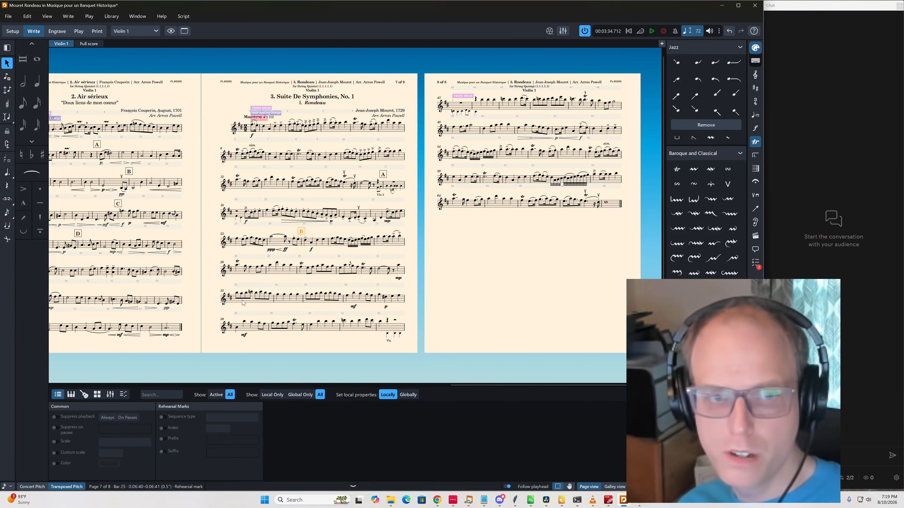
{"action": "left_click", "coordinate": [236, 294]}
{"action": "key", "text": "shift+a"}
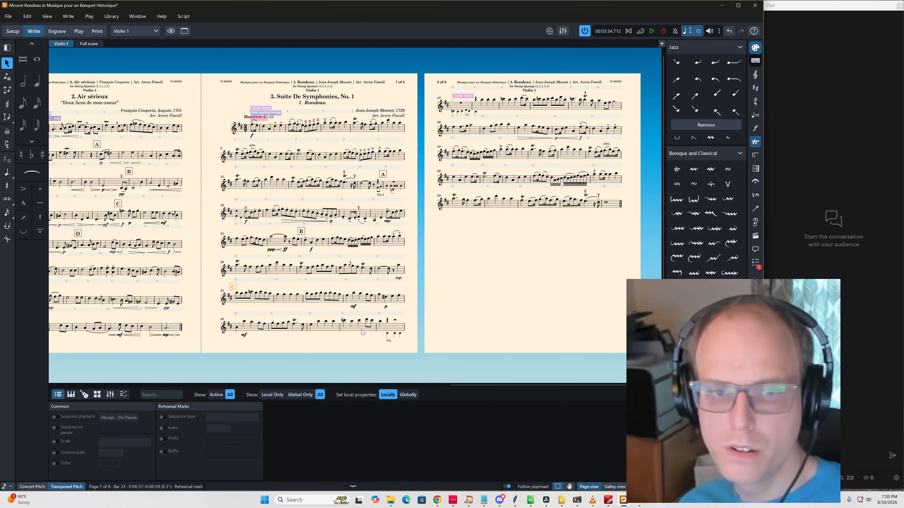
{"action": "left_click", "coordinate": [311, 327]}
{"action": "left_click", "coordinate": [345, 321]}
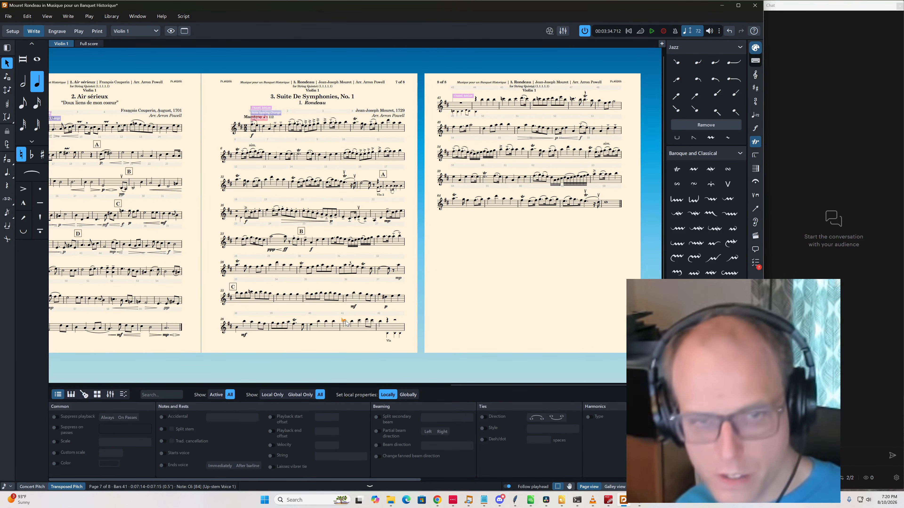
{"action": "key", "text": "shift+a"}
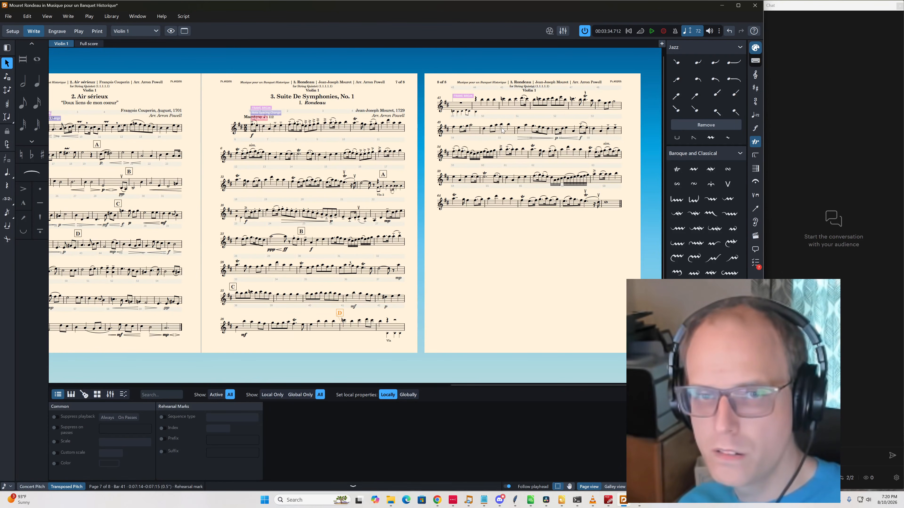
Add rehearsal marks at bars 48, 53, 61 and 9 of the Rondeau
{"action": "left_click", "coordinate": [599, 103], "text": "alt"}
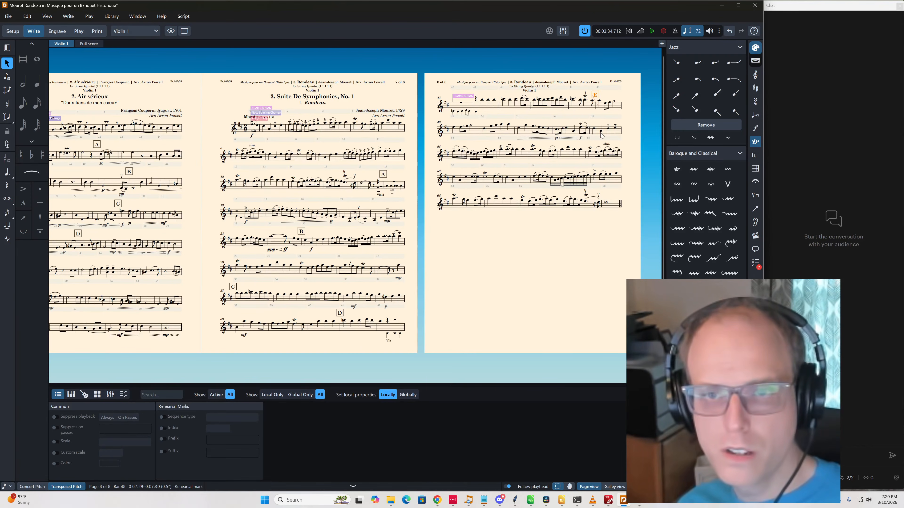
{"action": "left_click", "coordinate": [593, 130], "text": "alt"}
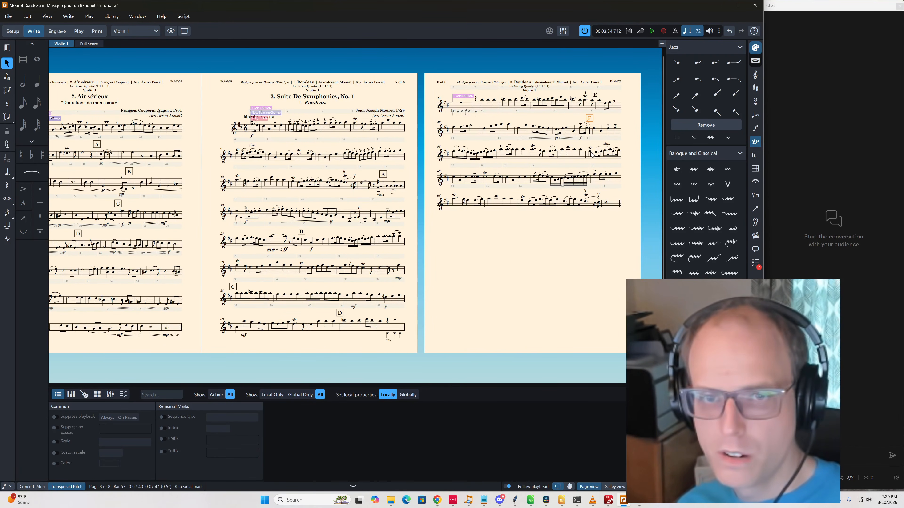
{"action": "left_click", "coordinate": [508, 181], "text": "alt"}
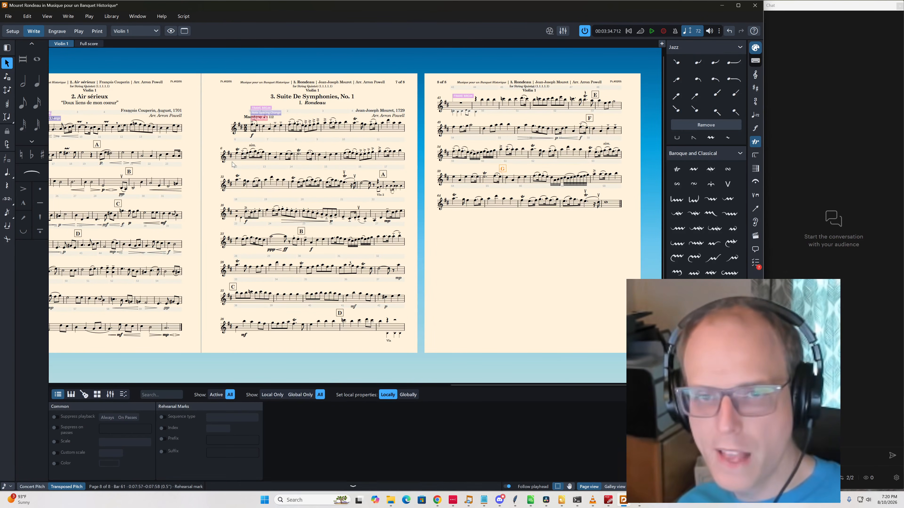
{"action": "left_click", "coordinate": [320, 156]}
{"action": "key", "text": "shift+a"}
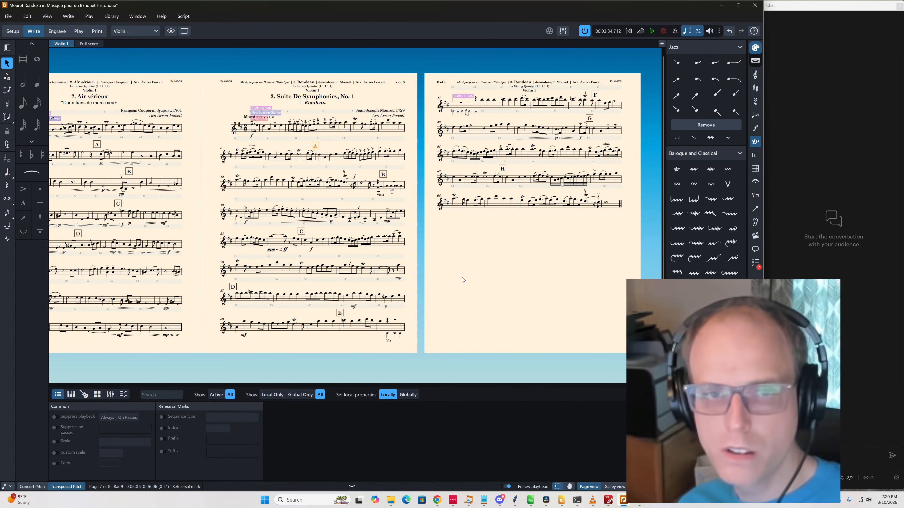
{"action": "key", "text": "Escape"}
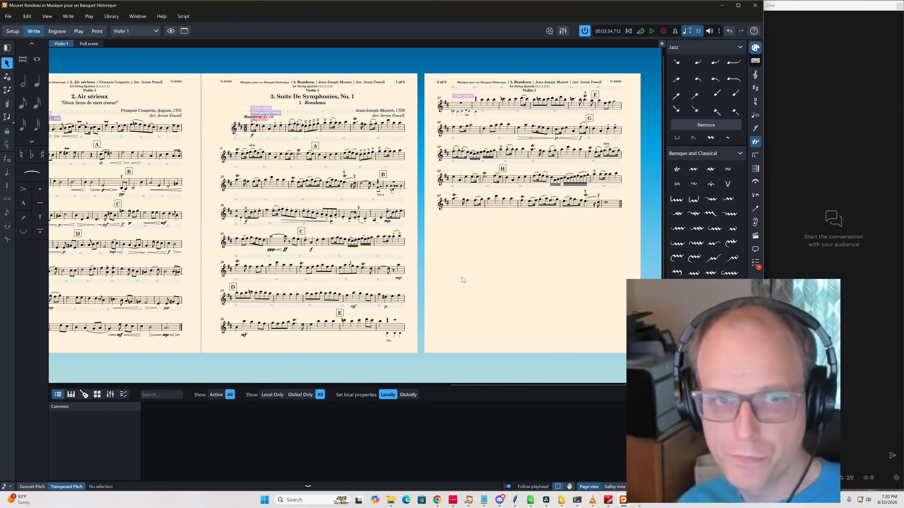
In Engrave mode, add a note spacing change at bar 43 of the Rondeau that resets the default quarter-note space
{"action": "left_click", "coordinate": [461, 106]}
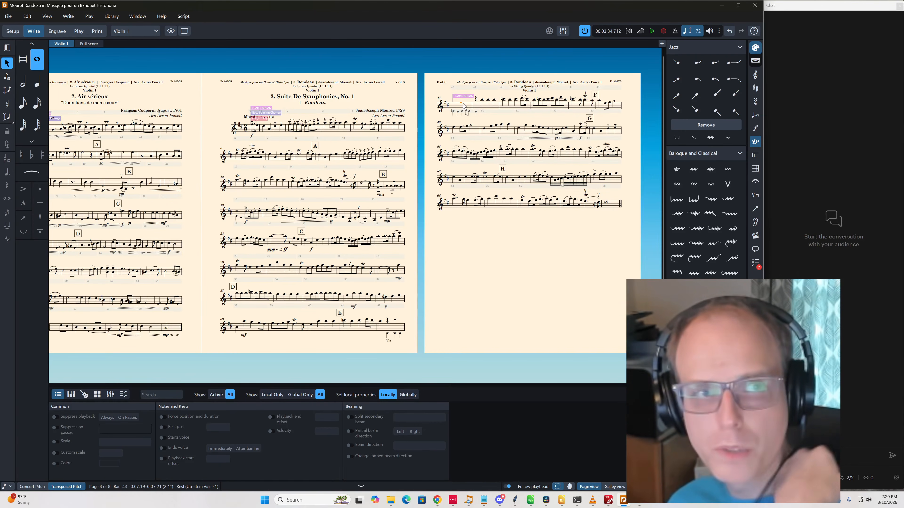
{"action": "key", "text": "ctrl"}
{"action": "key", "text": "ctrl"}
{"action": "key", "text": "ctrl+3"}
{"action": "key", "text": "ctrl+shift+n"}
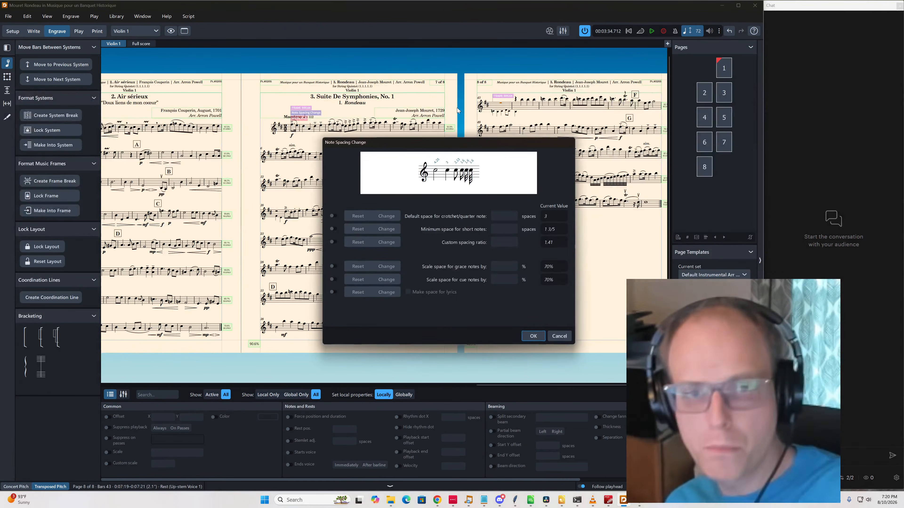
{"action": "left_click", "coordinate": [332, 215]}
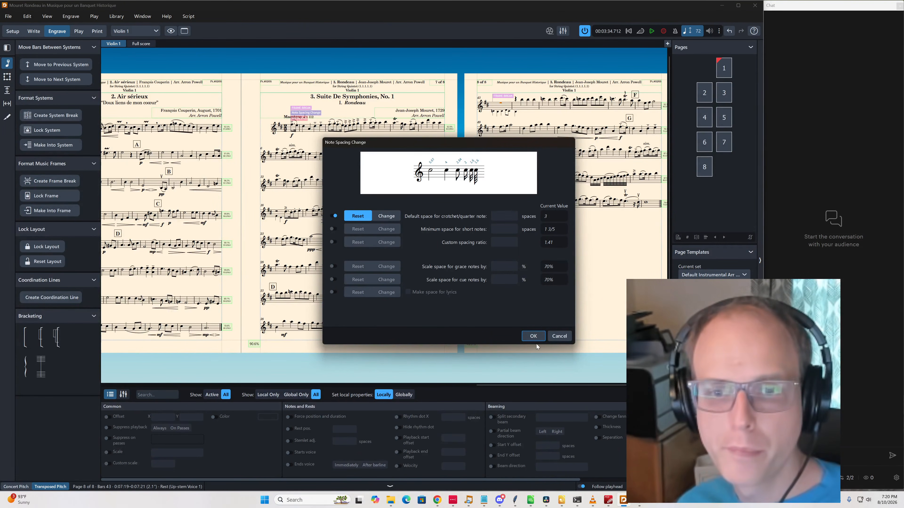
{"action": "left_click", "coordinate": [533, 336]}
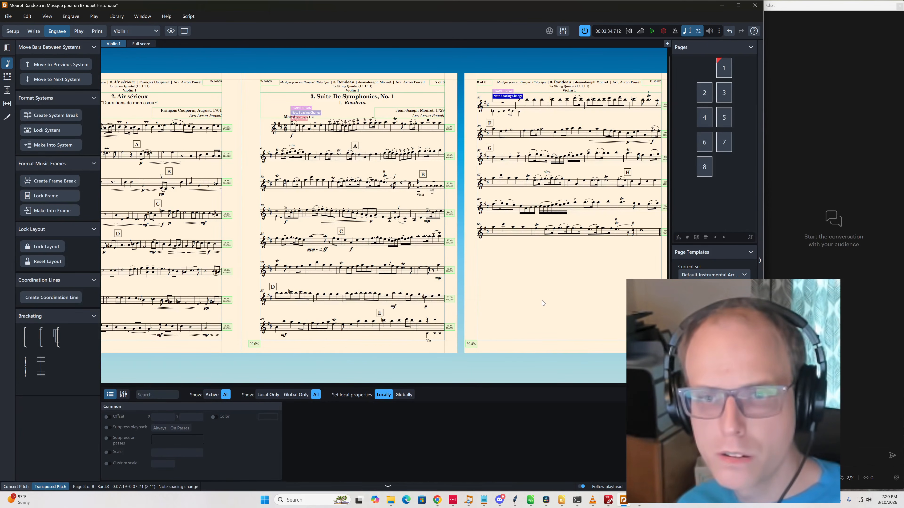
{"action": "key", "text": "ctrl+shift+n"}
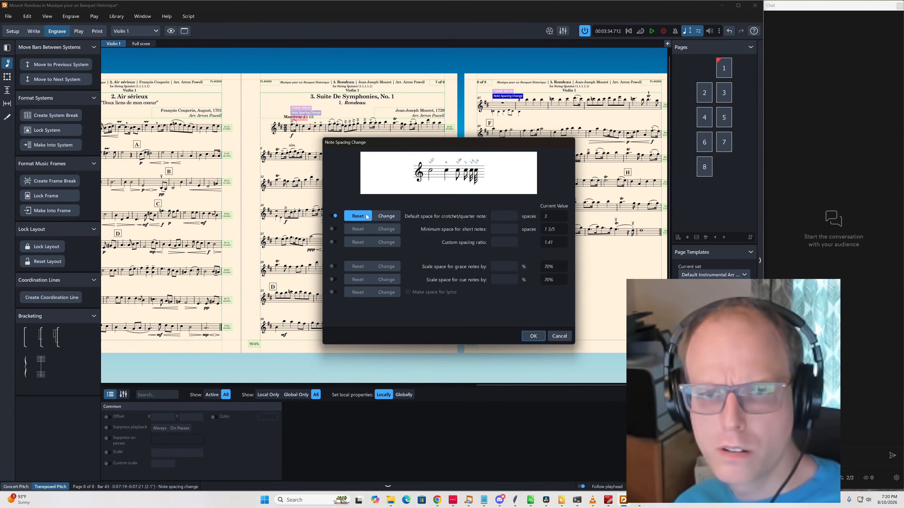
{"action": "left_click", "coordinate": [534, 336]}
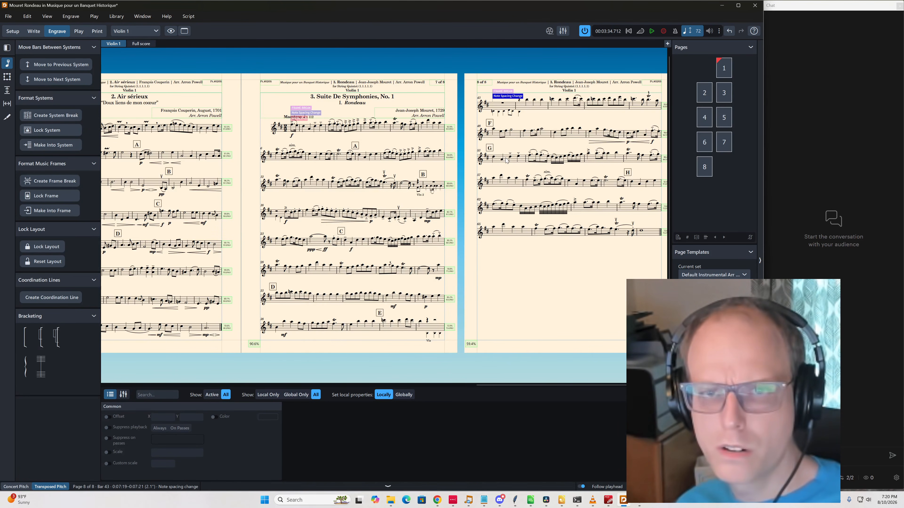
{"action": "left_click", "coordinate": [528, 102]}
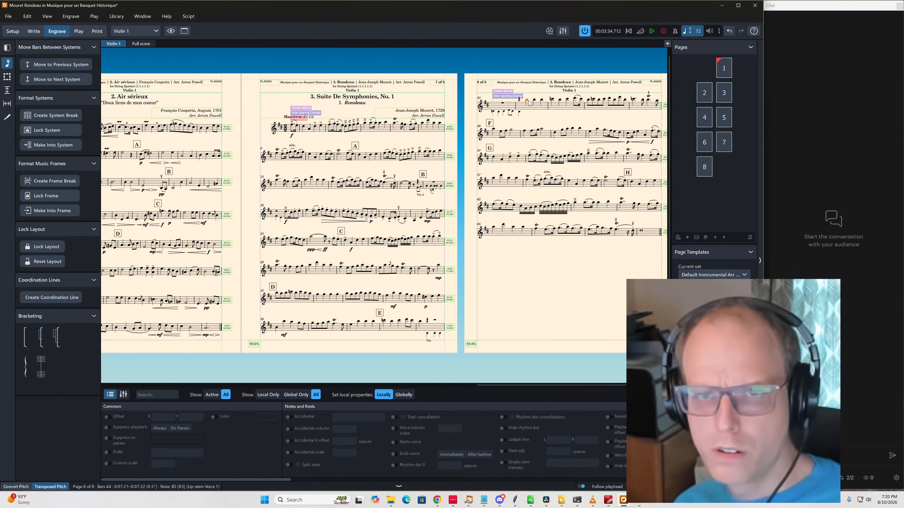
{"action": "key", "text": "shift+n"}
{"action": "key", "text": "Escape"}
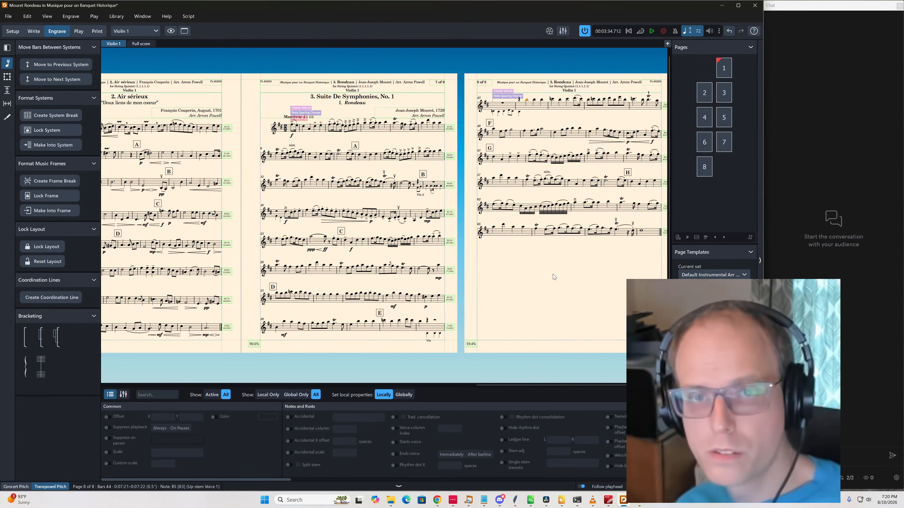
Override the rest position of the rests in bars 44 and 42 of the Rondeau to centre them on the staff
{"action": "scroll", "coordinate": [553, 274], "scroll_direction": "right", "scroll_amount": 2}
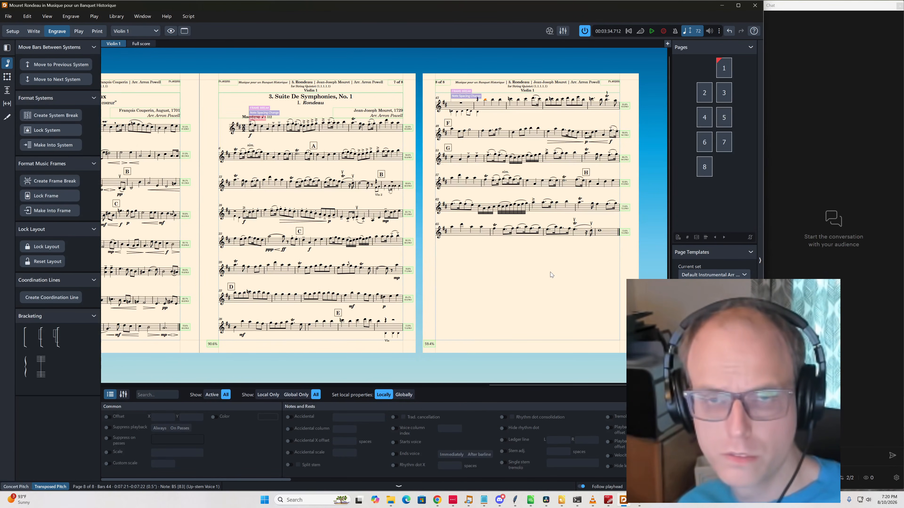
{"action": "left_click", "coordinate": [478, 100]}
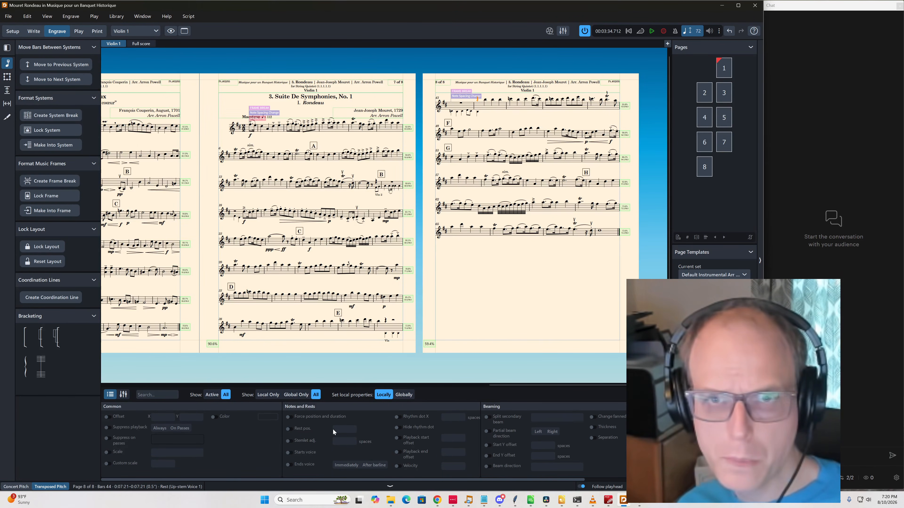
{"action": "left_click", "coordinate": [355, 431]}
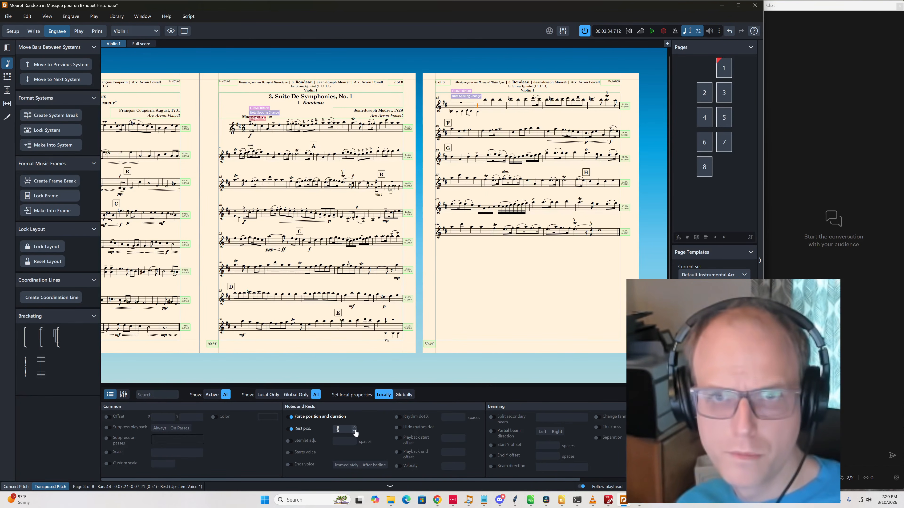
{"action": "left_click", "coordinate": [385, 321]}
{"action": "left_click", "coordinate": [387, 342]}
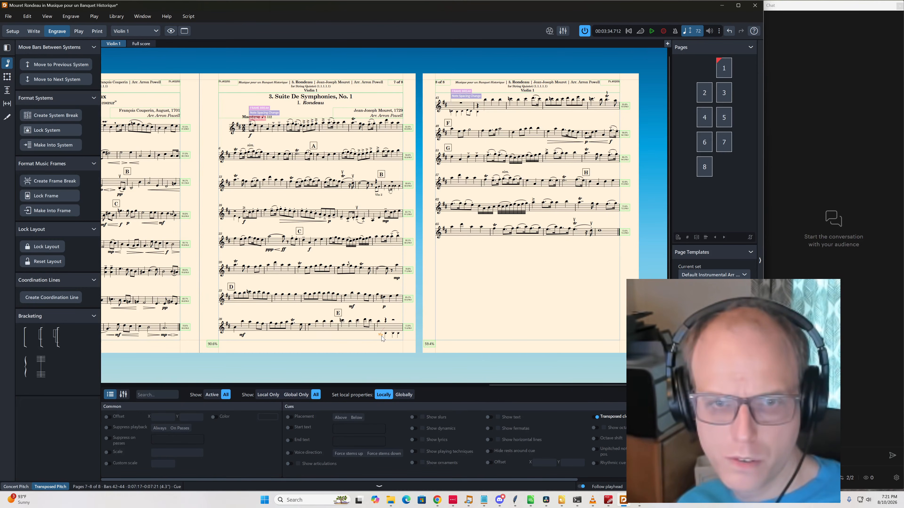
{"action": "left_click", "coordinate": [384, 322]}
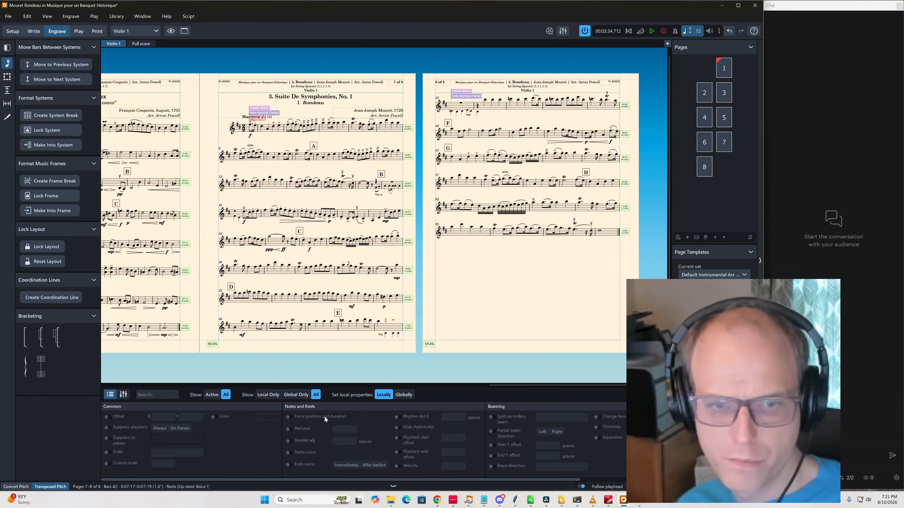
{"action": "left_click", "coordinate": [514, 287]}
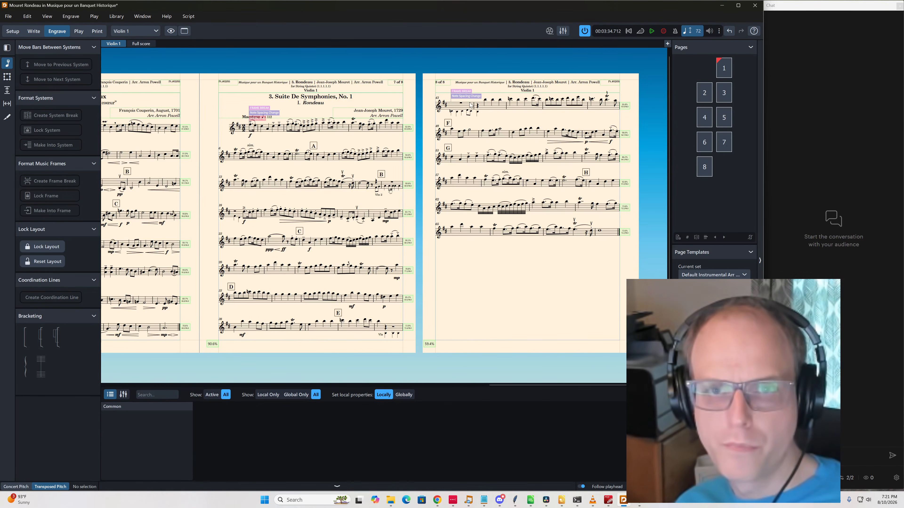
Save the project and, in Write mode, move the frame break and note spacing change from bar 43 to bar 44
{"action": "left_click", "coordinate": [463, 91]}
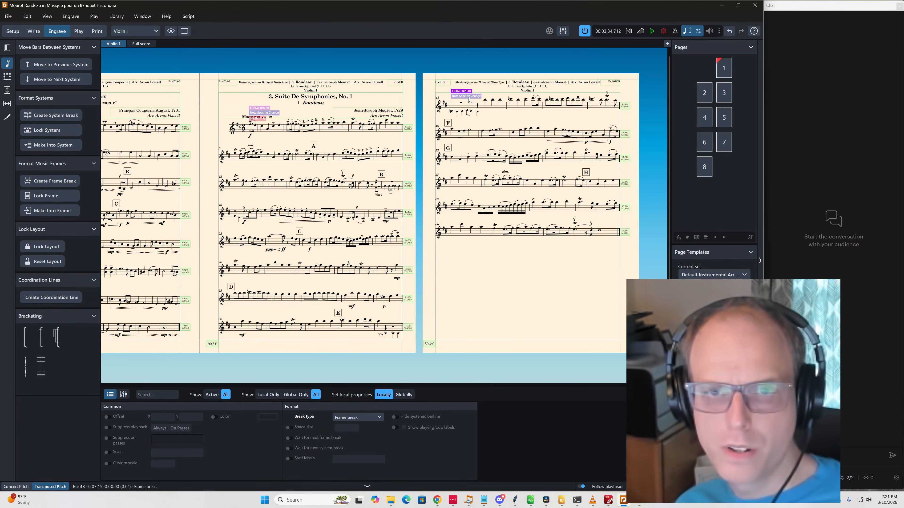
{"action": "left_click", "coordinate": [466, 97], "text": "ctrl"}
{"action": "key", "text": "ctrl+s"}
{"action": "key", "text": "ctrl+2"}
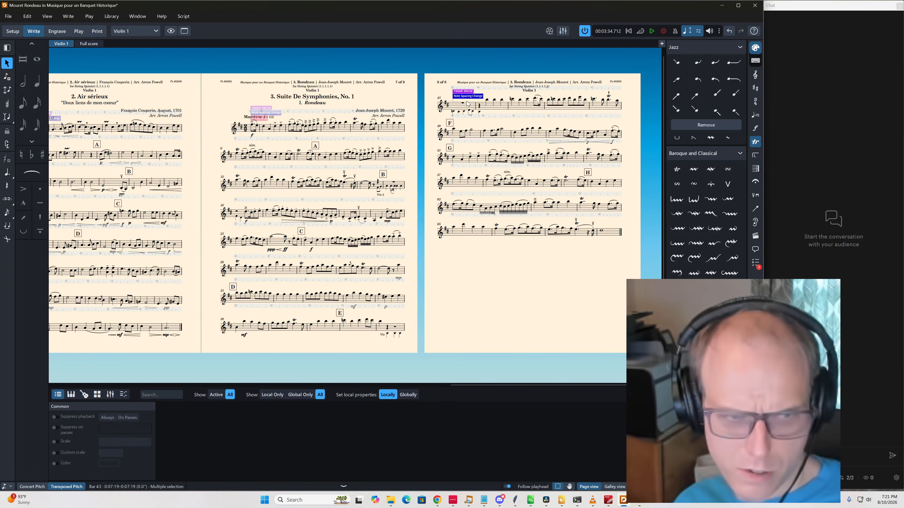
{"action": "key", "text": "alt+Right"}
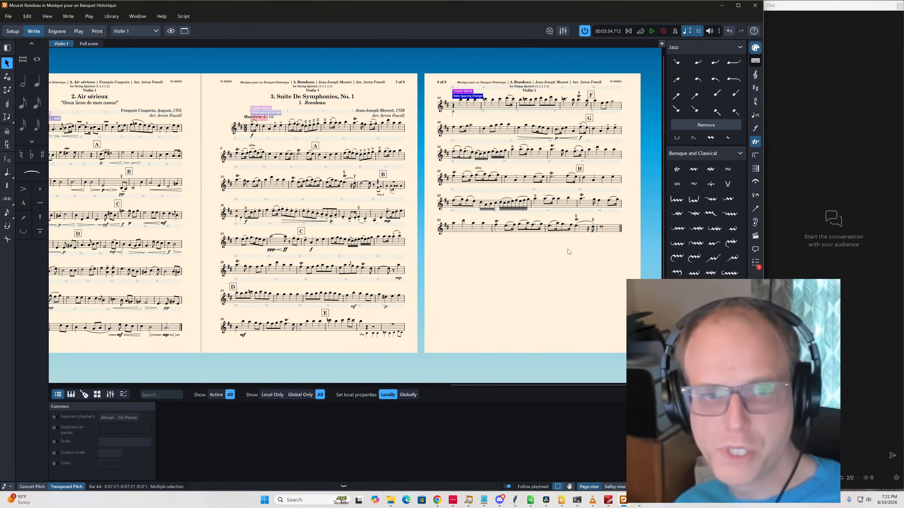
Open the Violin 2 part and, in Engrave mode, offset the cue at bar 18 of the Rondeau by X -4 1/2 and Y -2 3/4
{"action": "key", "text": "ctrl+alt+]"}
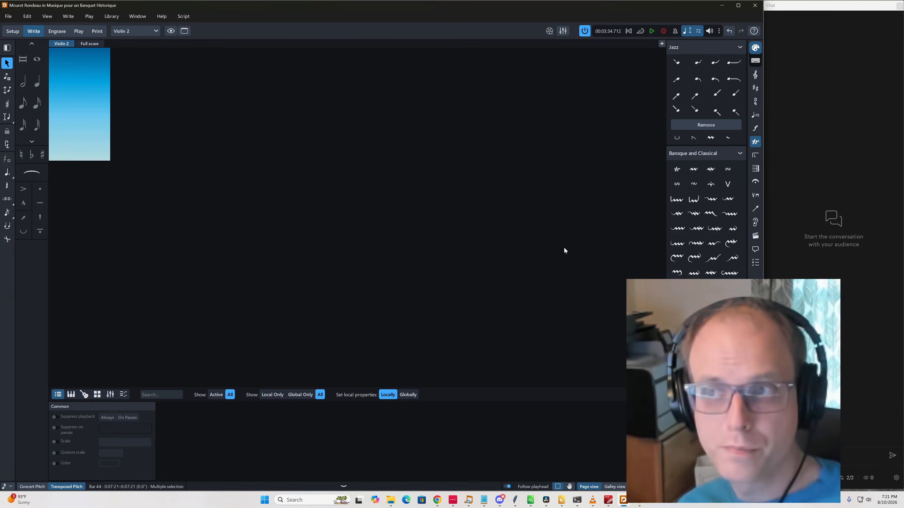
{"action": "scroll", "coordinate": [563, 258], "scroll_direction": "right", "scroll_amount": 10}
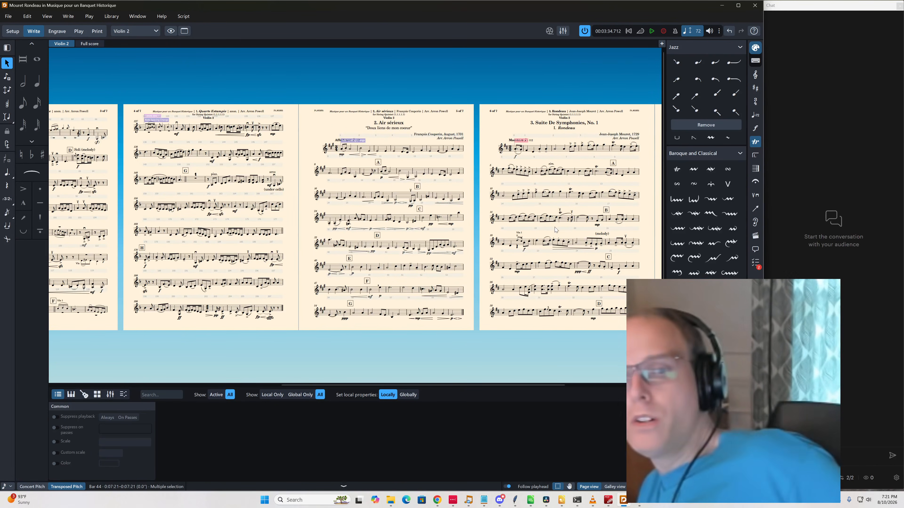
{"action": "scroll", "coordinate": [549, 198], "scroll_direction": "right", "scroll_amount": 3}
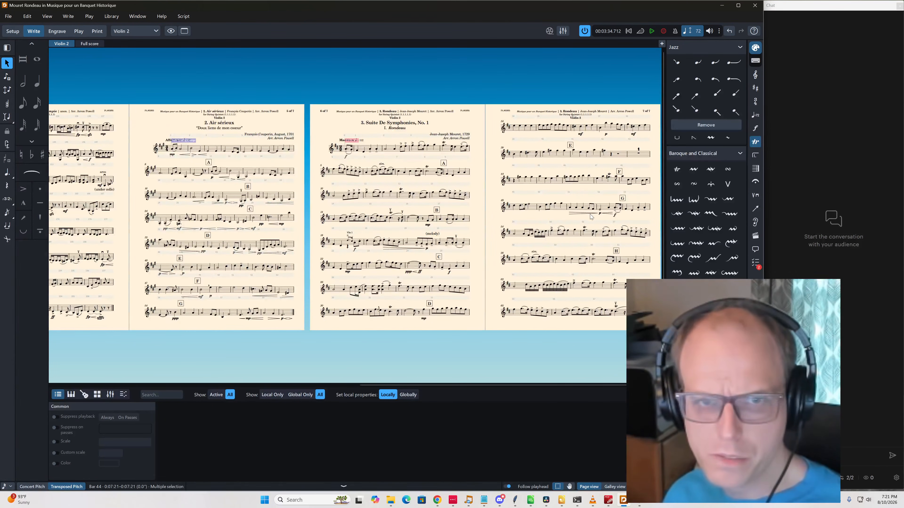
{"action": "left_click", "coordinate": [350, 233]}
{"action": "key", "text": "ctrl+3"}
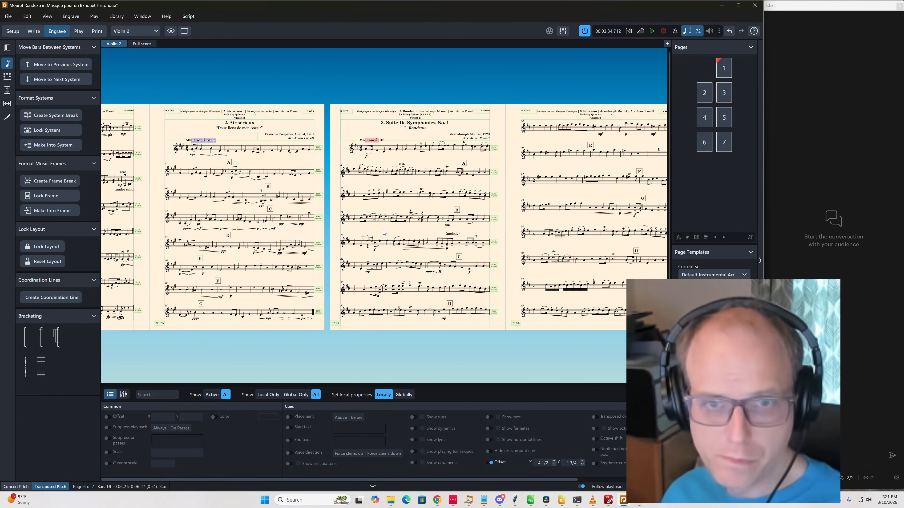
{"action": "left_click", "coordinate": [383, 229]}
{"action": "left_click", "coordinate": [452, 235]}
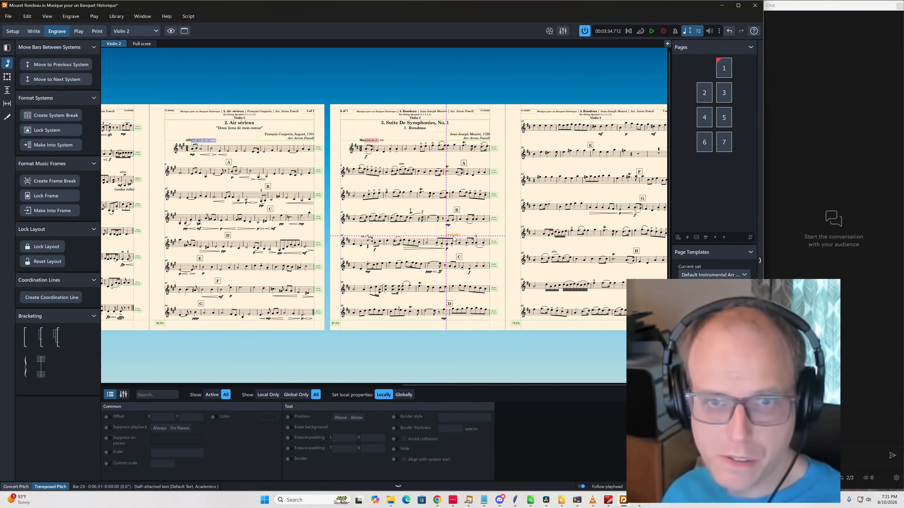
{"action": "left_click", "coordinate": [434, 235]}
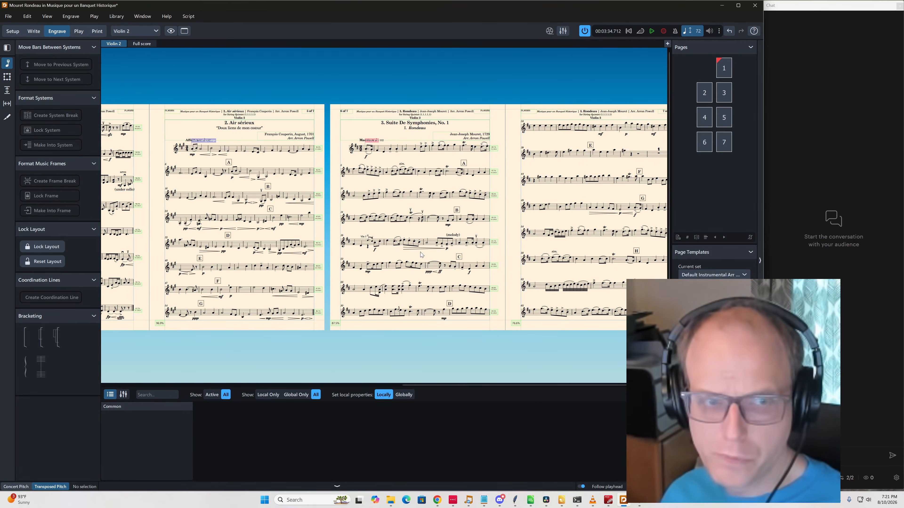
{"action": "scroll", "coordinate": [420, 252], "scroll_direction": "right", "scroll_amount": 2}
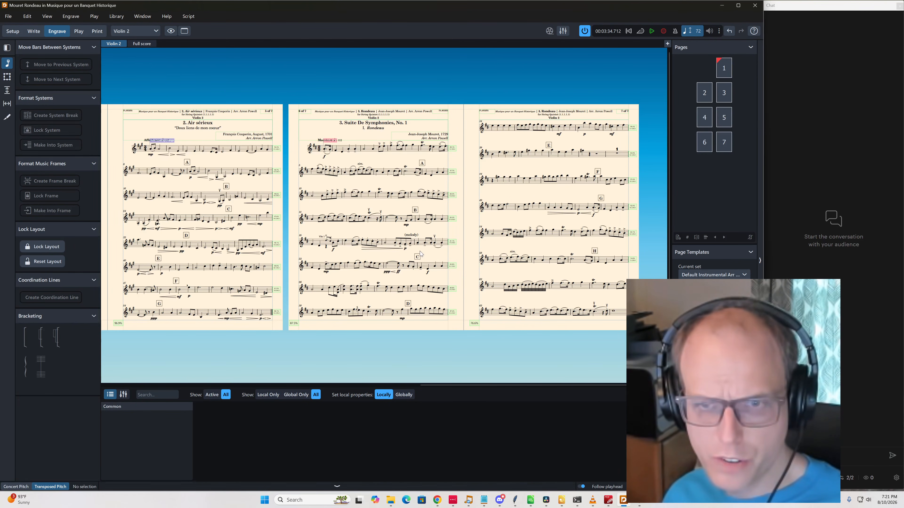
Switch to the Viola part and review the page layout from the Quarte Estampie to the start of the Rondeau
{"action": "key", "text": "ctrl+alt+bracketright"}
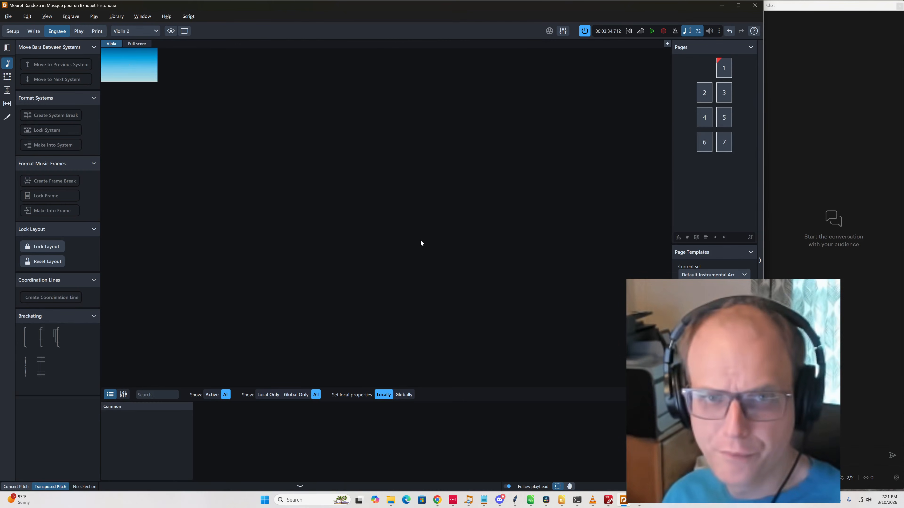
{"action": "key", "text": "x"}
{"action": "key", "text": "x"}
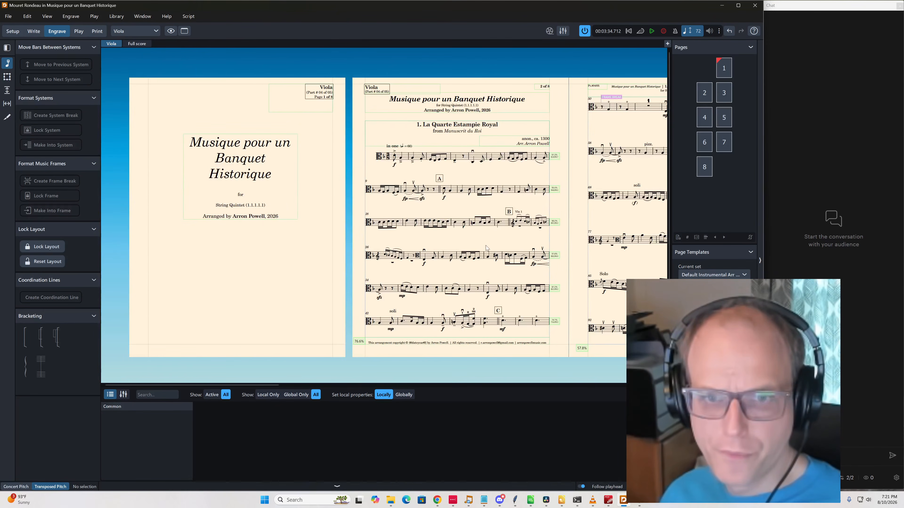
{"action": "scroll", "coordinate": [486, 245], "scroll_direction": "right", "scroll_amount": 15}
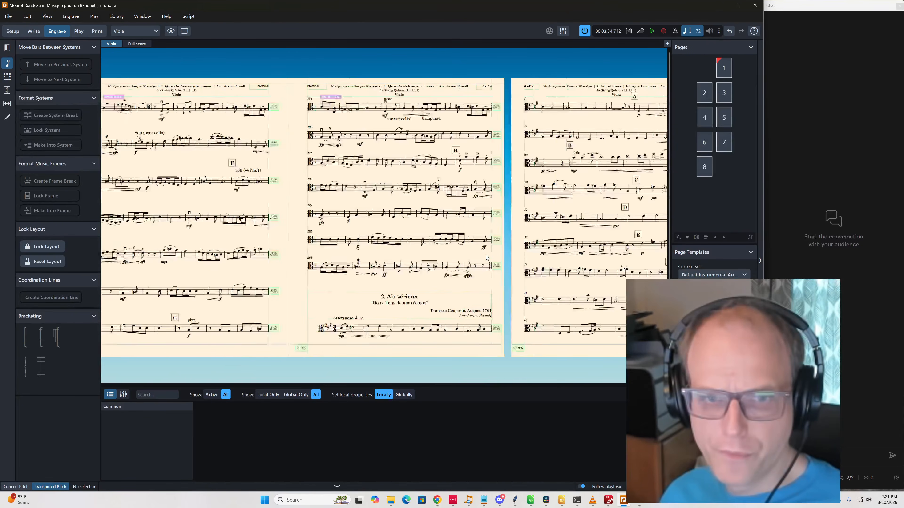
{"action": "scroll", "coordinate": [486, 255], "scroll_direction": "right", "scroll_amount": 5}
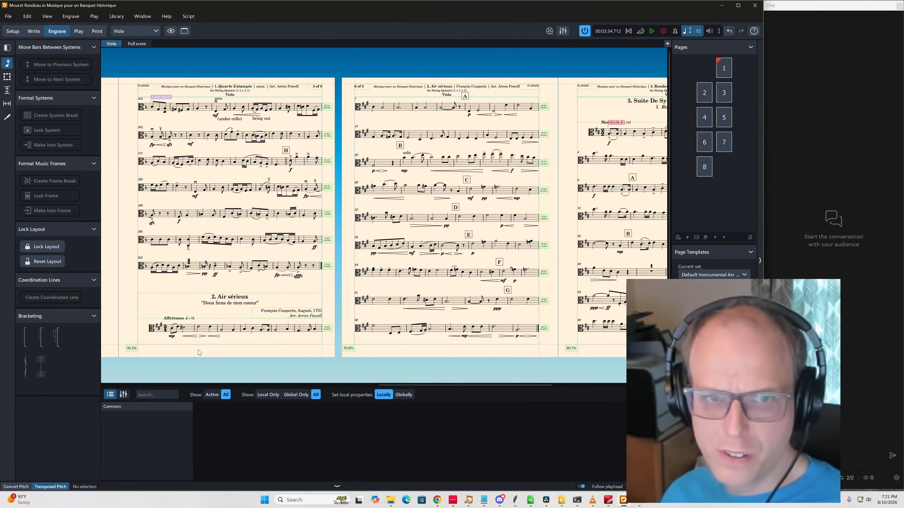
{"action": "scroll", "coordinate": [199, 347], "scroll_direction": "left", "scroll_amount": 8}
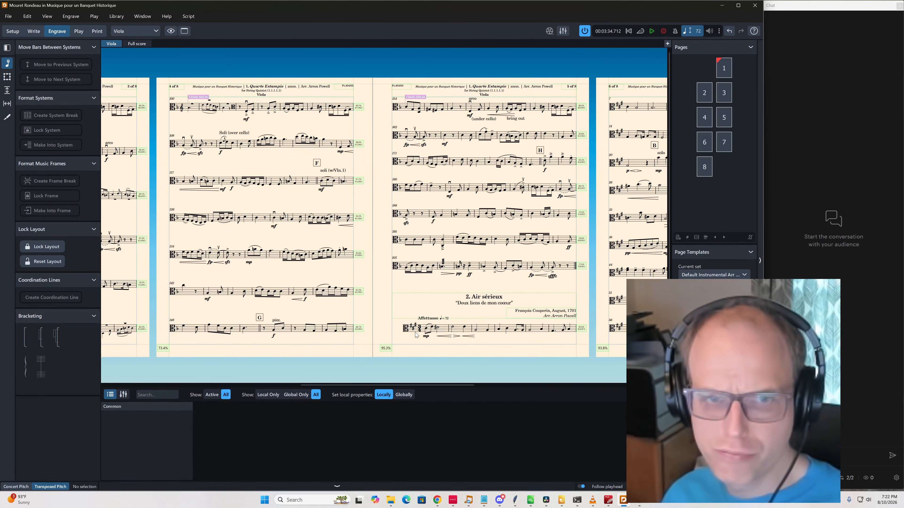
Try deleting the frame break at bar 154 of the Quarte Estampie in the Viola part, and undo the deletion
{"action": "left_click", "coordinate": [417, 98]}
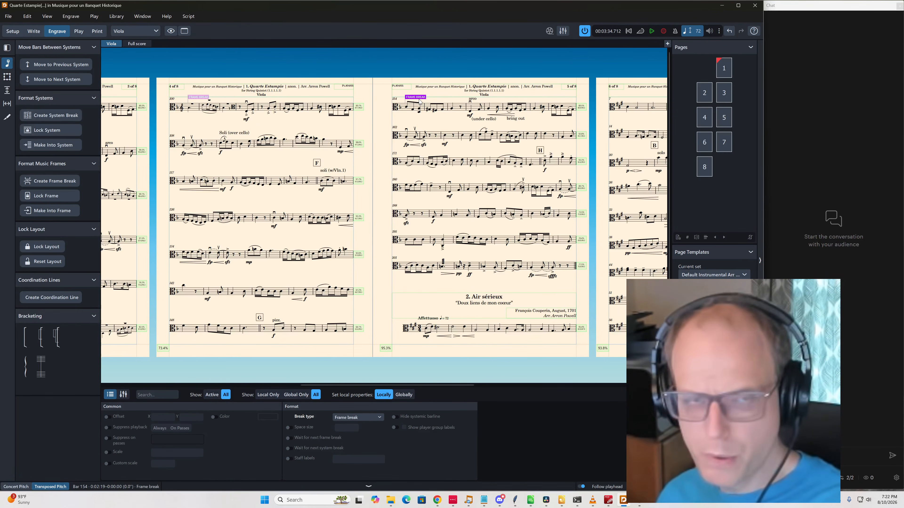
{"action": "left_click", "coordinate": [196, 98]}
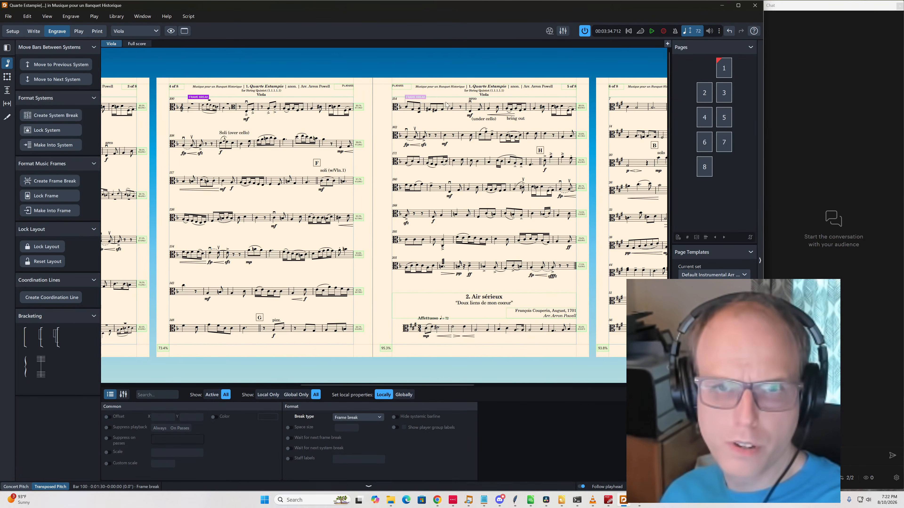
{"action": "left_click", "coordinate": [420, 99]}
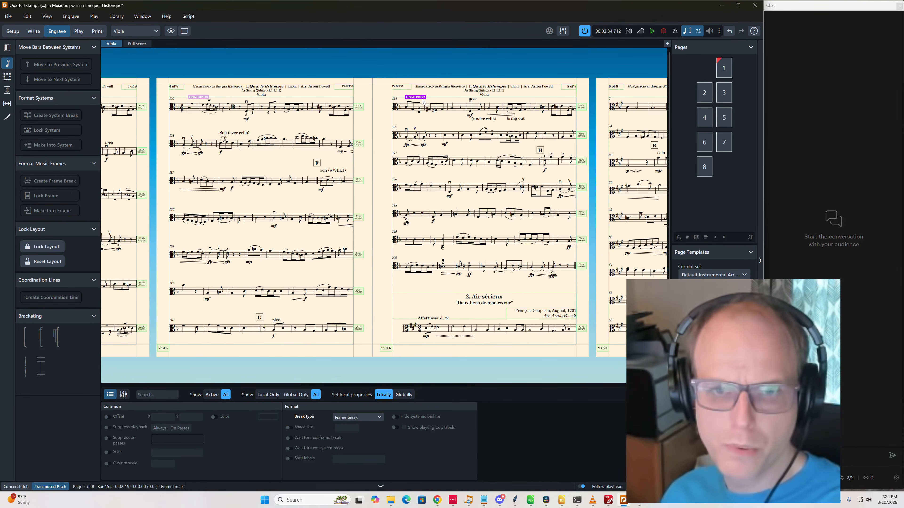
{"action": "key", "text": "Delete"}
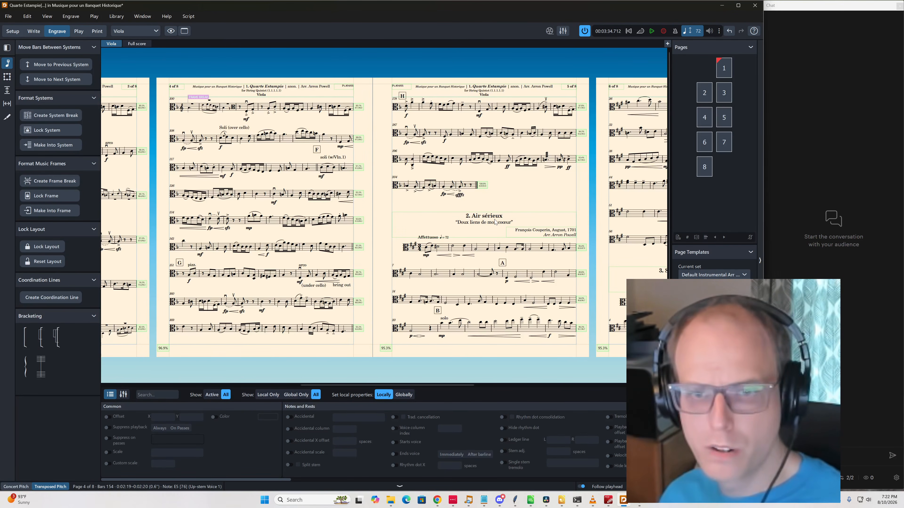
{"action": "scroll", "coordinate": [494, 222], "scroll_direction": "right", "scroll_amount": 5}
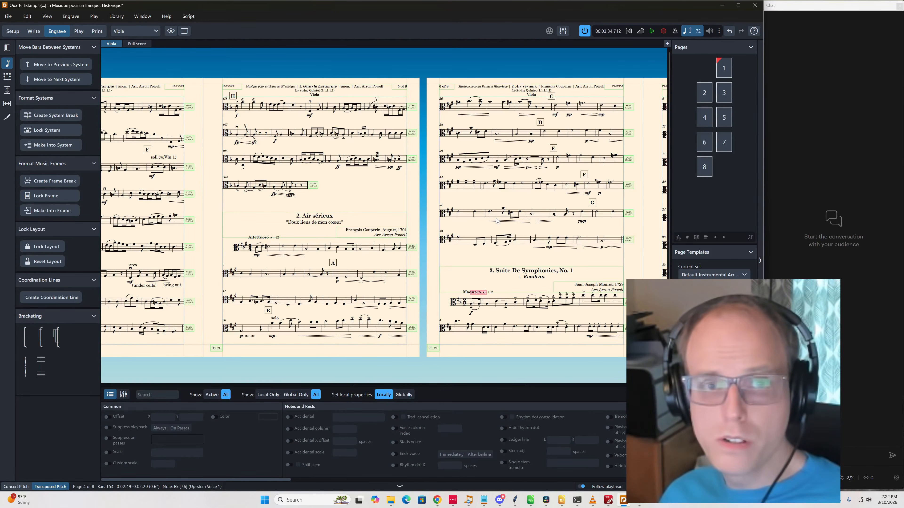
{"action": "scroll", "coordinate": [494, 221], "scroll_direction": "left", "scroll_amount": 10}
{"action": "key", "text": "ctrl+z"}
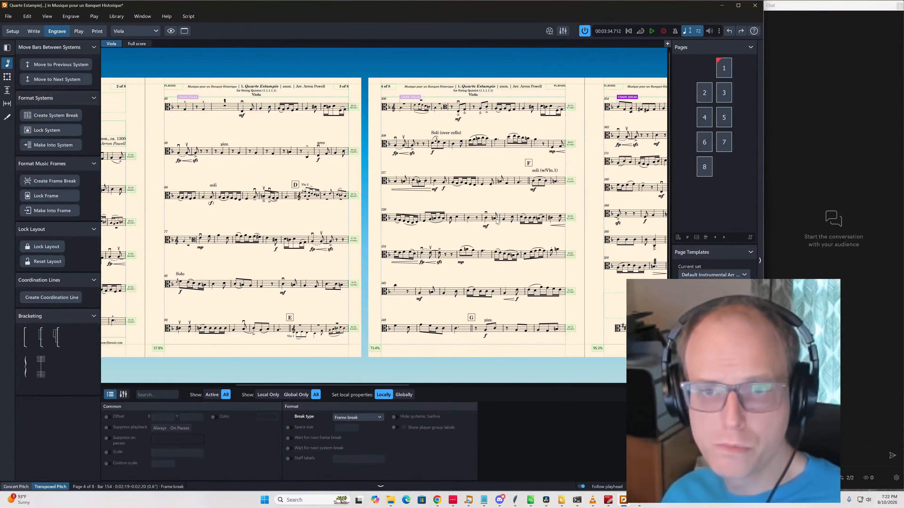
Add a frame break at bar 1 of 2. Air sérieux in the Viola part
{"action": "key", "text": "ctrl+y"}
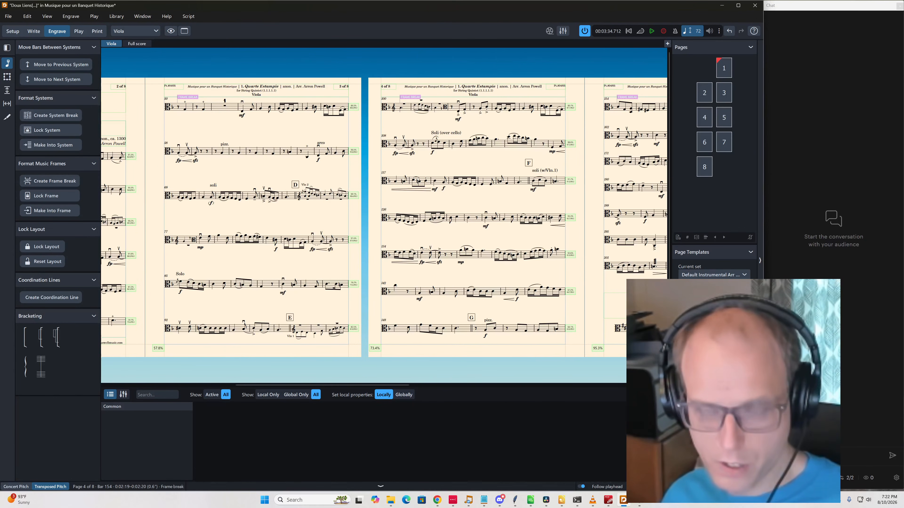
{"action": "scroll", "coordinate": [568, 334], "scroll_direction": "right", "scroll_amount": 4}
{"action": "scroll", "coordinate": [550, 324], "scroll_direction": "left", "scroll_amount": 3}
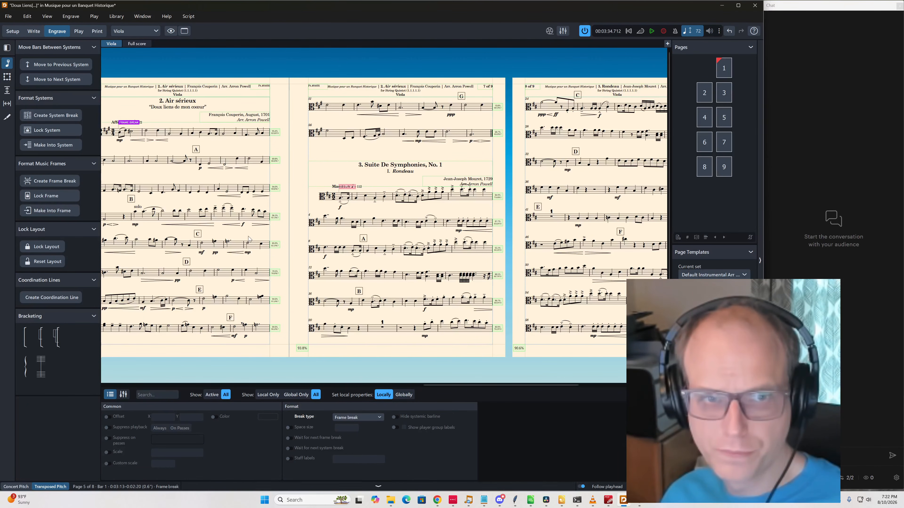
{"action": "scroll", "coordinate": [263, 230], "scroll_direction": "left", "scroll_amount": 3}
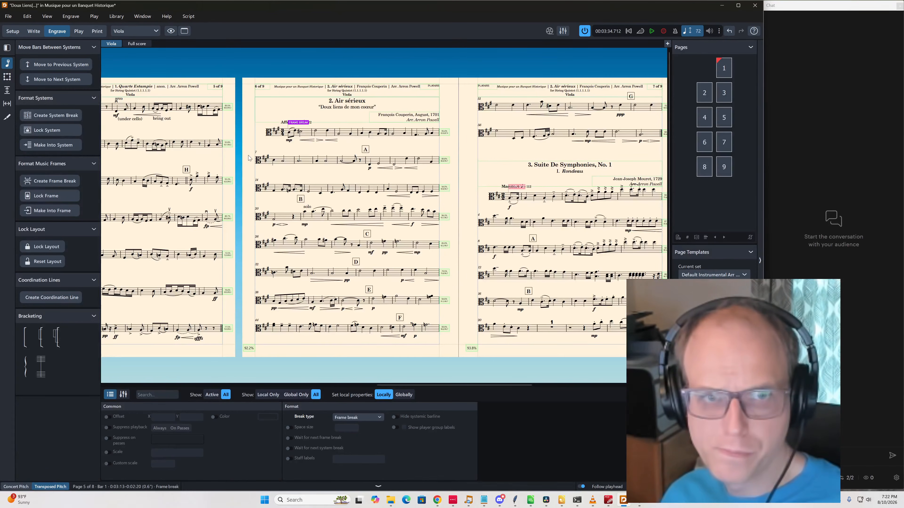
Add a note spacing change at bar 1 of Air sérieux with the default quarter-note space set to 4 spaces
{"action": "left_click", "coordinate": [289, 136]}
{"action": "key", "text": "alt+shift+n"}
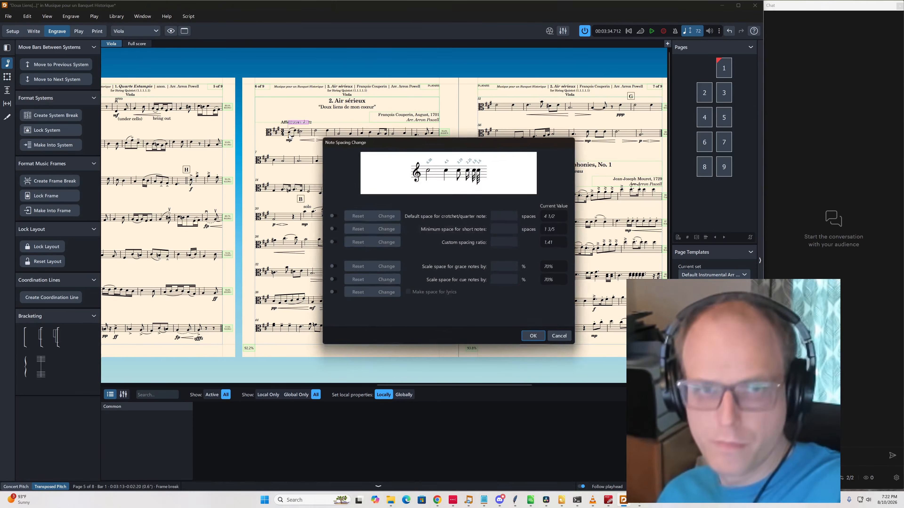
{"action": "left_click", "coordinate": [332, 216]}
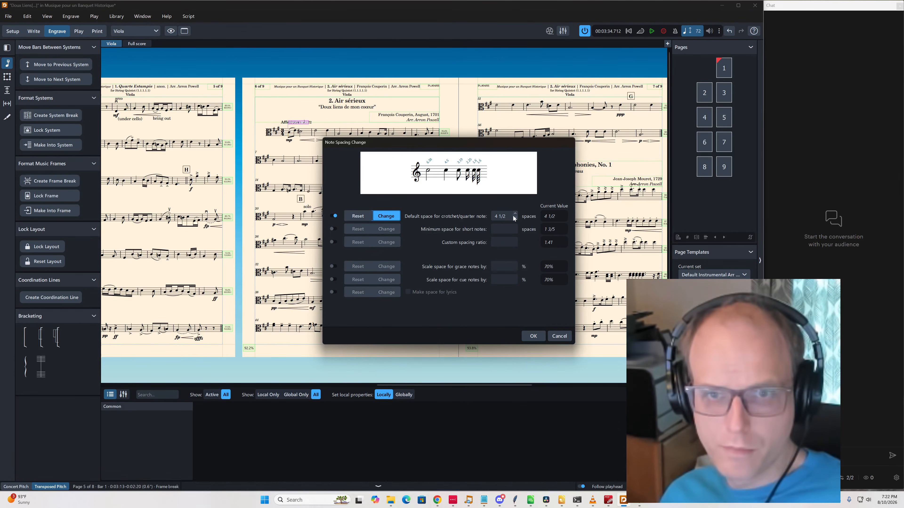
{"action": "left_click_drag", "start_coordinate": [509, 216], "coordinate": [389, 214]}
{"action": "type", "text": "3"}
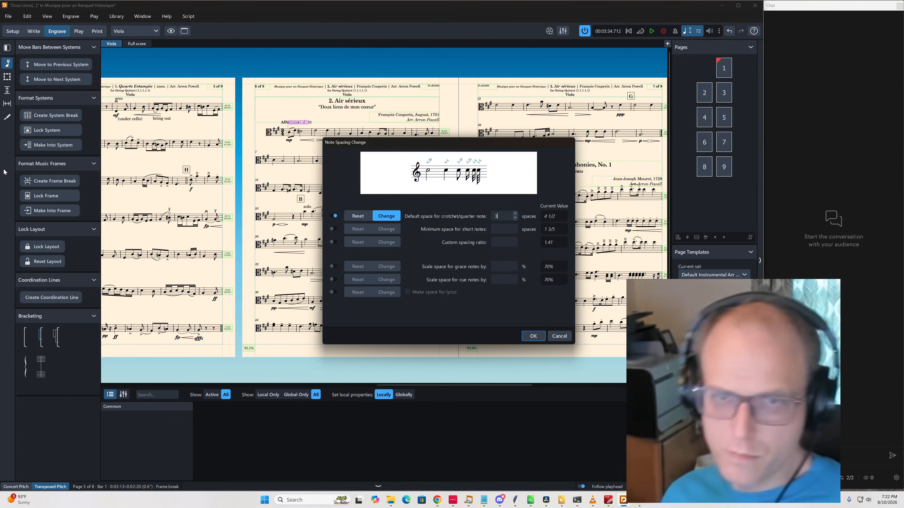
{"action": "type", "text": "4"}
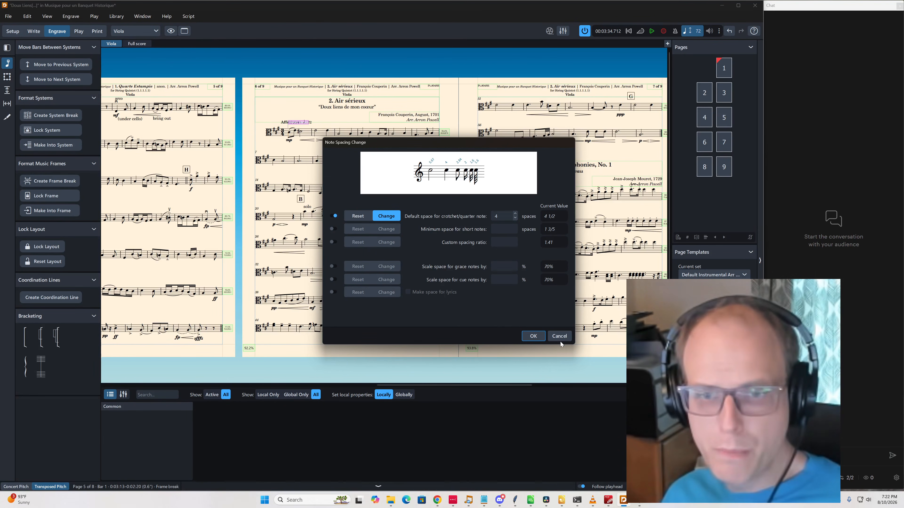
{"action": "left_click", "coordinate": [540, 335]}
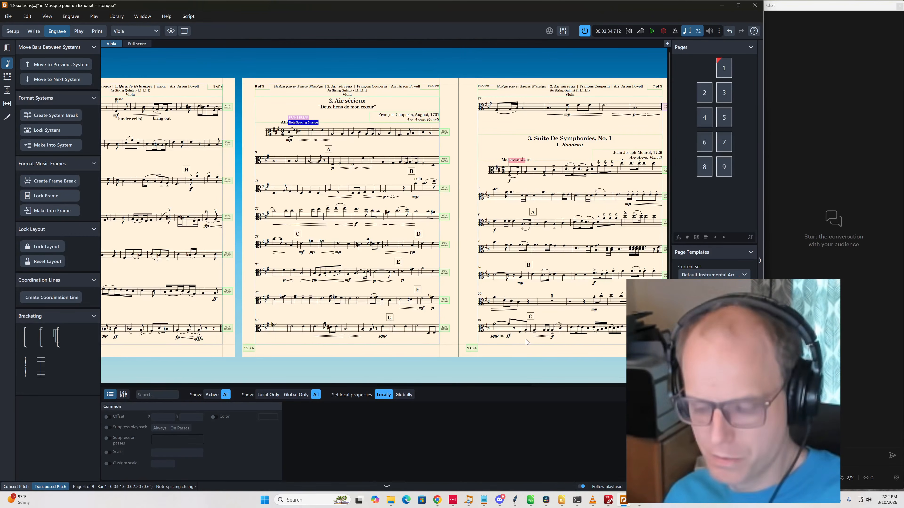
Tighten the default quarter-note space of the Air sérieux note spacing change to 3 7/8, followed by 3 3/4 spaces
{"action": "key", "text": "Return"}
{"action": "left_click", "coordinate": [515, 218]}
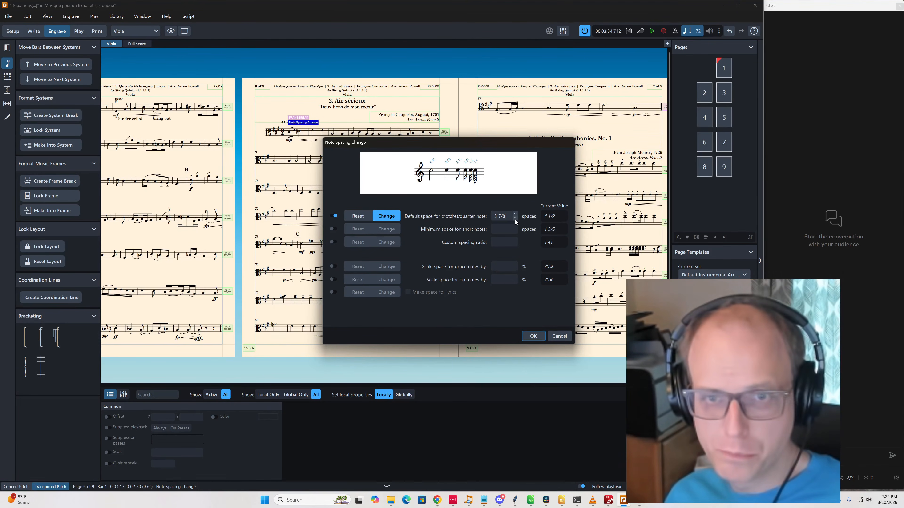
{"action": "left_click", "coordinate": [533, 336]}
{"action": "key", "text": "Return"}
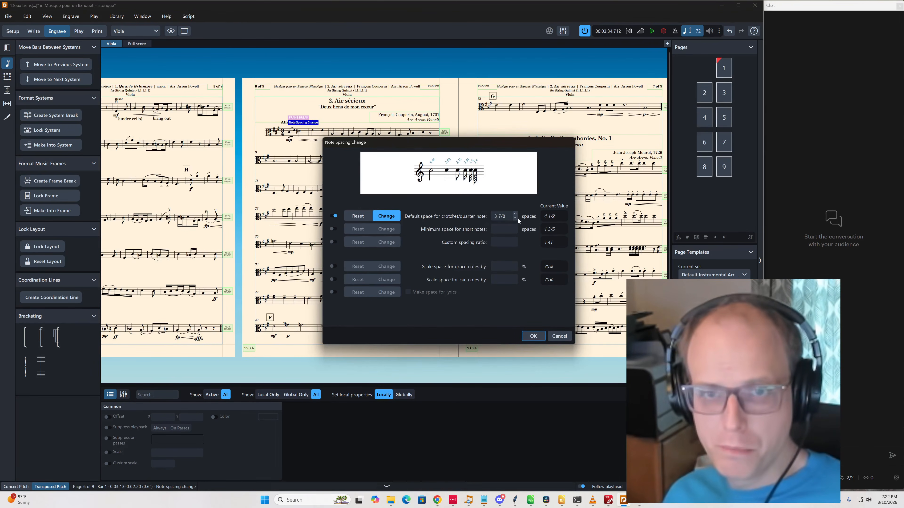
{"action": "left_click", "coordinate": [515, 218]}
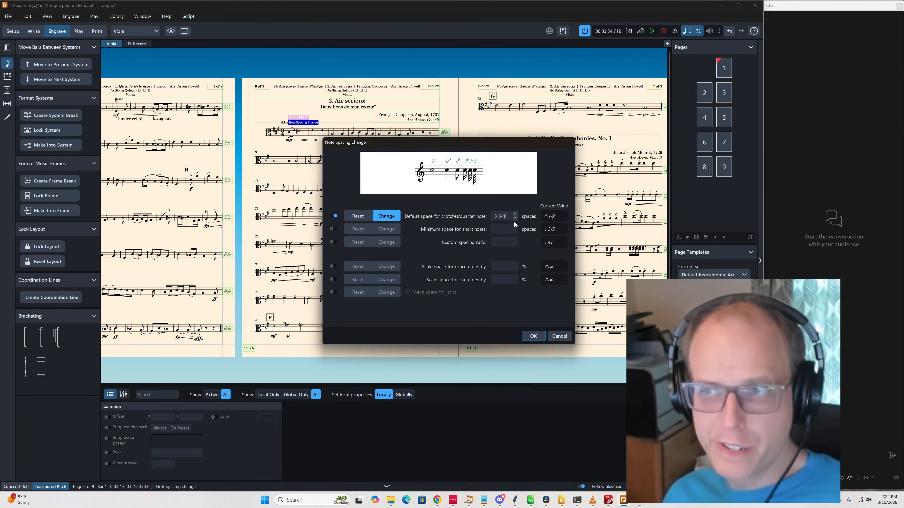
{"action": "left_click", "coordinate": [535, 330]}
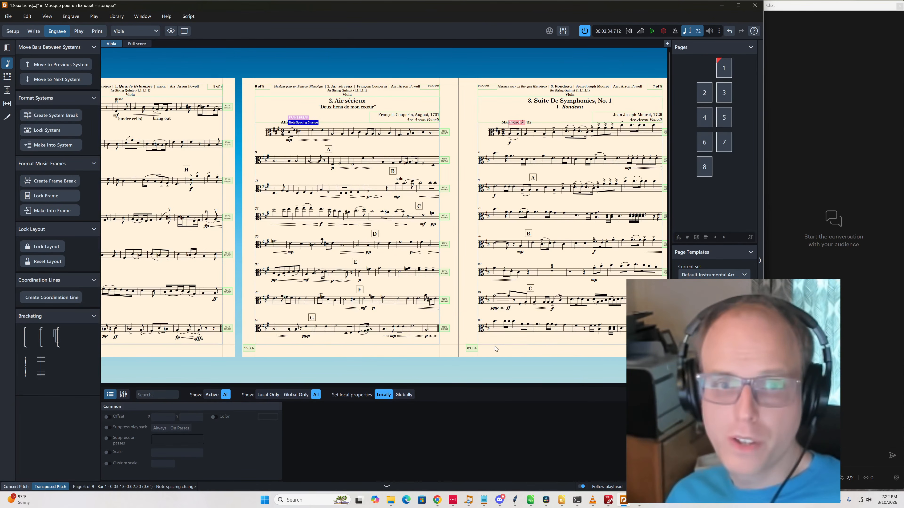
Set the default quarter-note space of the note spacing change at bar 1 of Air sérieux to 3 1/2 spaces
{"action": "key", "text": "Return"}
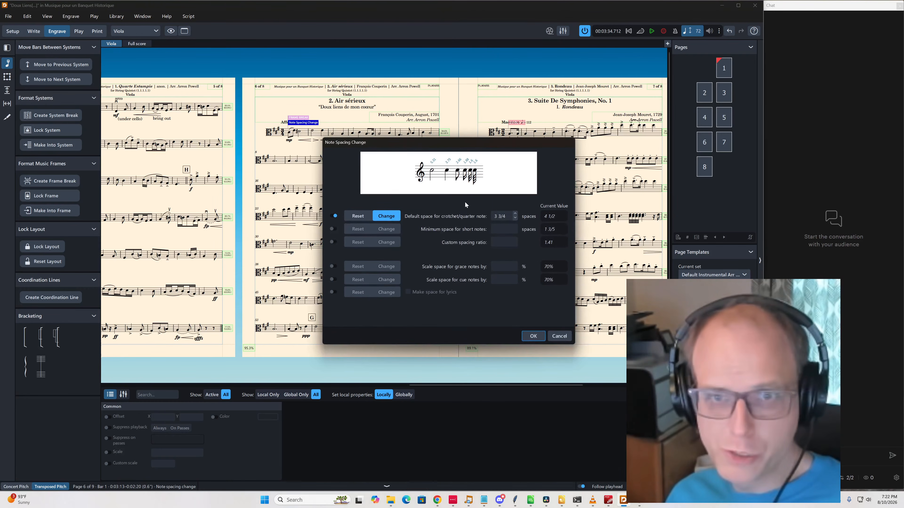
{"action": "left_click", "coordinate": [515, 218]}
{"action": "left_click", "coordinate": [515, 218]}
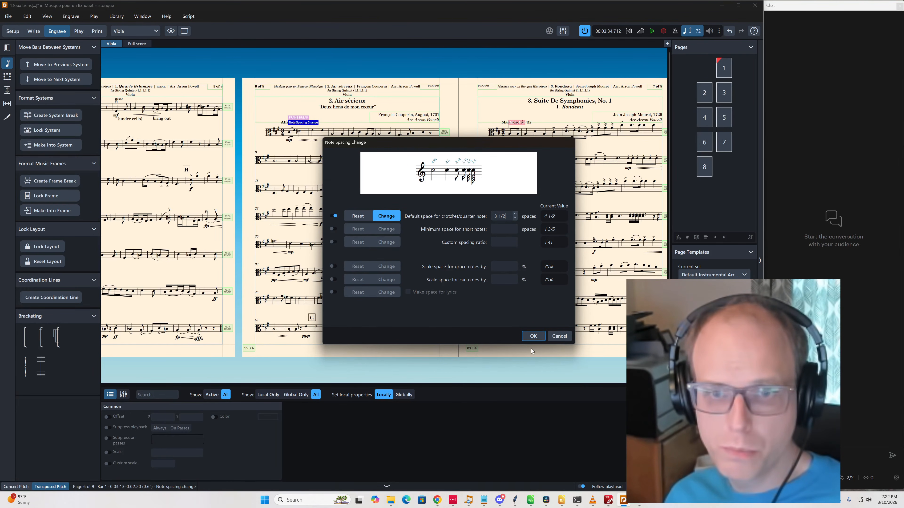
{"action": "left_click", "coordinate": [531, 336]}
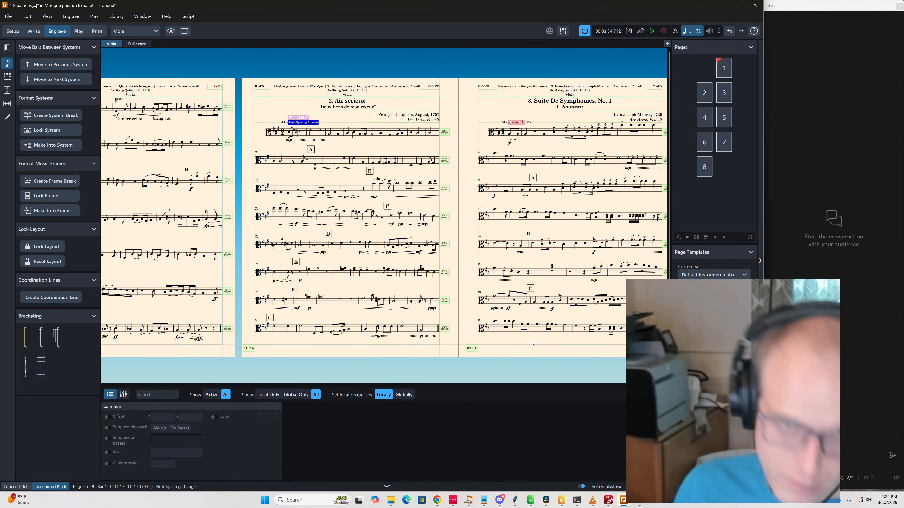
Set the Air sérieux note spacing change's default quarter-note space to 3 1/8 spaces and lower rehearsal mark B beside the solo text
{"action": "key", "text": "Return"}
{"action": "left_click", "coordinate": [517, 218]}
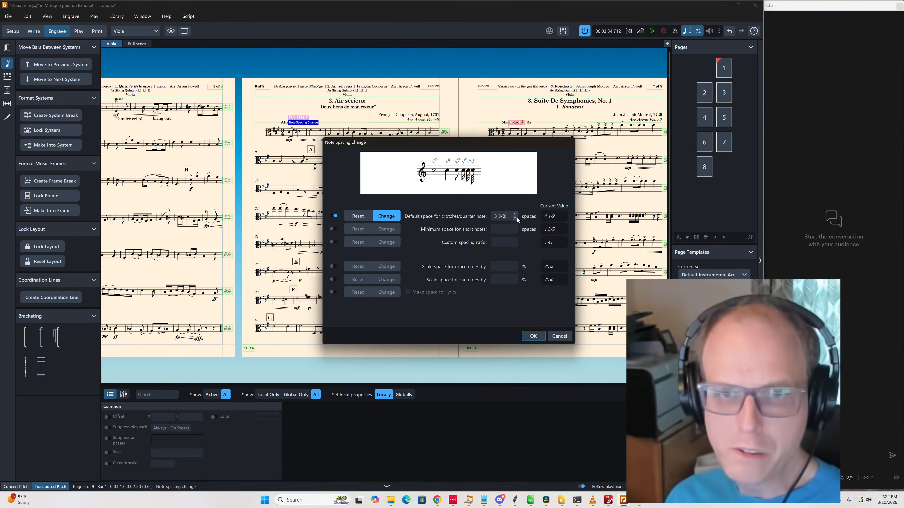
{"action": "left_click", "coordinate": [516, 218]}
{"action": "left_click", "coordinate": [516, 217]}
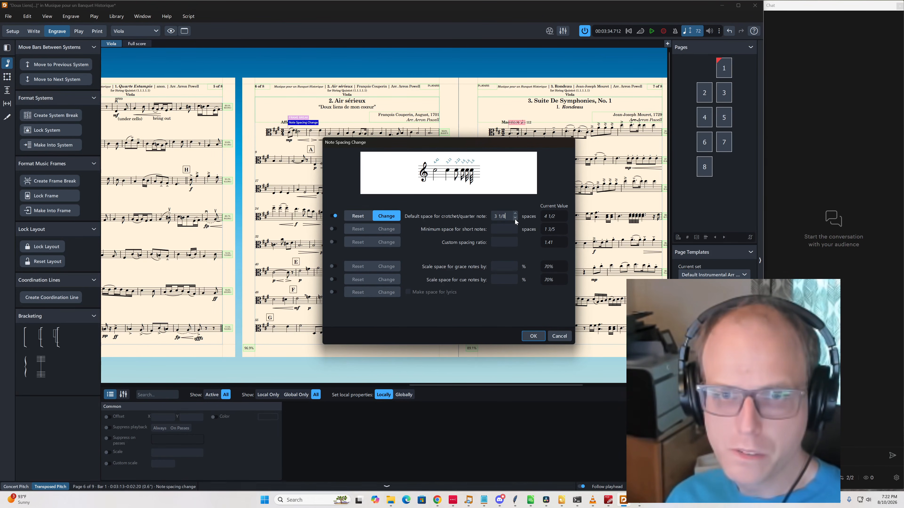
{"action": "left_click", "coordinate": [533, 336]}
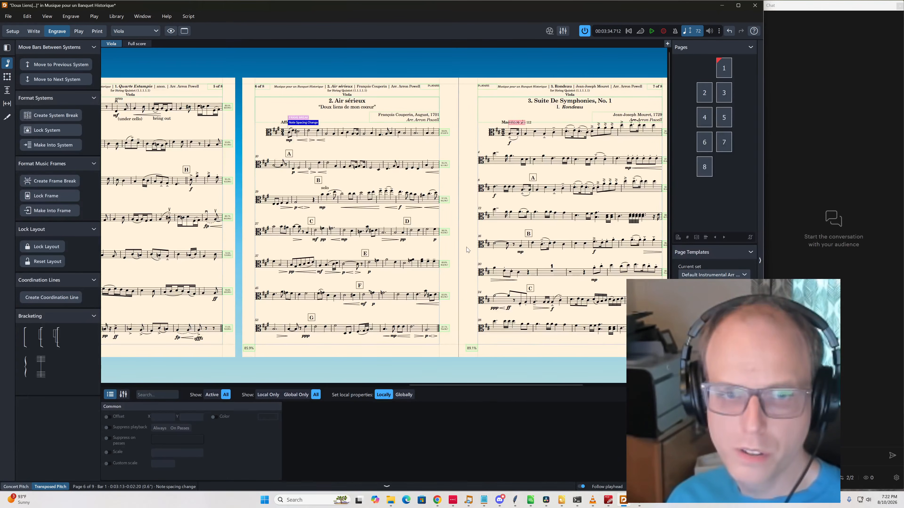
{"action": "left_click_drag", "start_coordinate": [321, 180], "coordinate": [319, 192]}
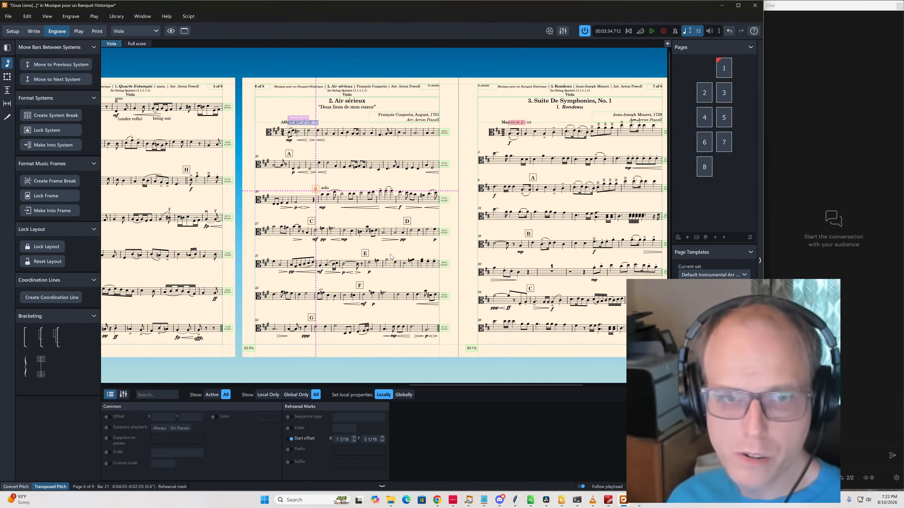
Switch to the Violin 2 part and lower rehearsal mark E in La Quarte Estampie Royal to a start offset Y of -1/2
{"action": "key", "text": "ctrl+alt+bracketleft"}
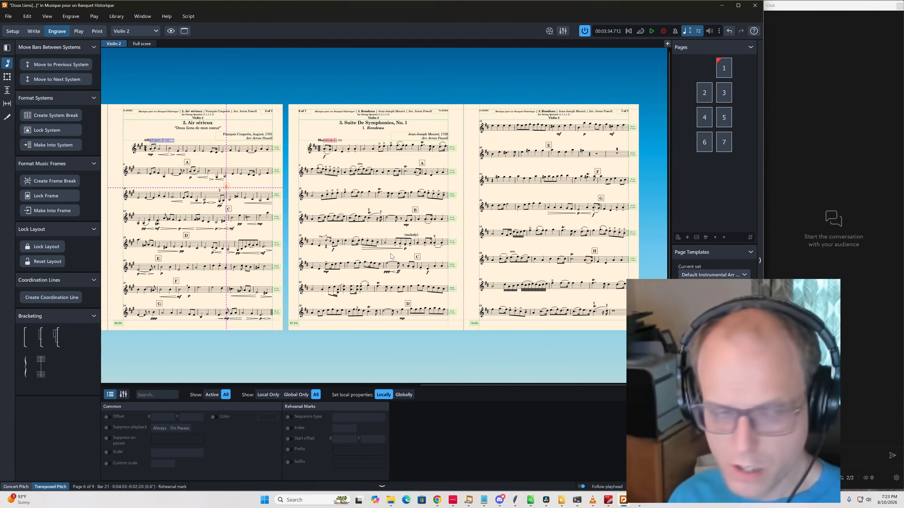
{"action": "key", "text": "ctrl+alt+bracketright"}
{"action": "key", "text": "ctrl+alt+bracketleft"}
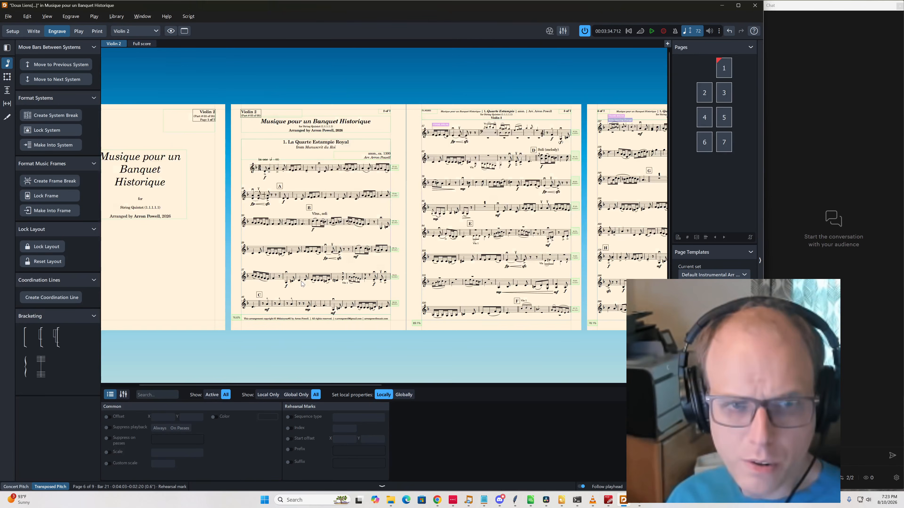
{"action": "scroll", "coordinate": [390, 242], "scroll_direction": "right", "scroll_amount": 5}
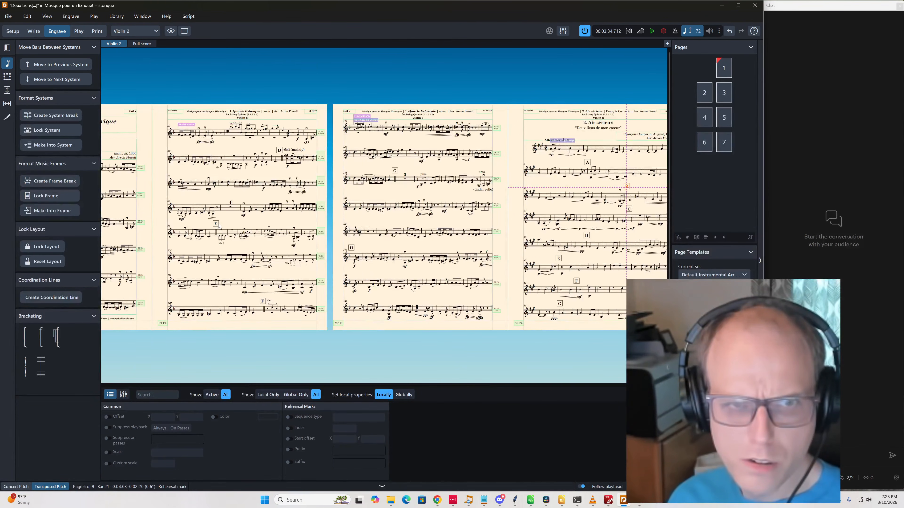
{"action": "left_click", "coordinate": [216, 224]}
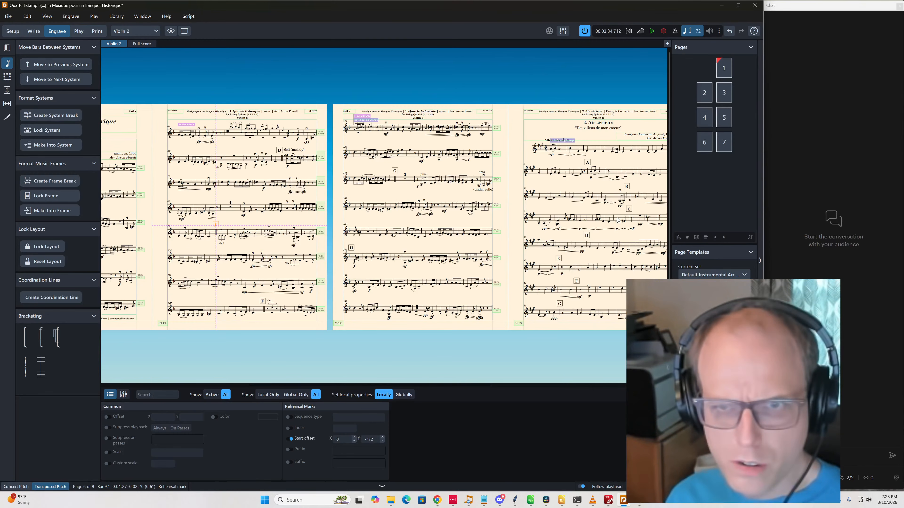
Set the start offset Y of rehearsal marks E, F and G in Violin 2's Air sérieux to -1
{"action": "scroll", "coordinate": [618, 219], "scroll_direction": "right", "scroll_amount": 5}
{"action": "left_click", "coordinate": [347, 259]}
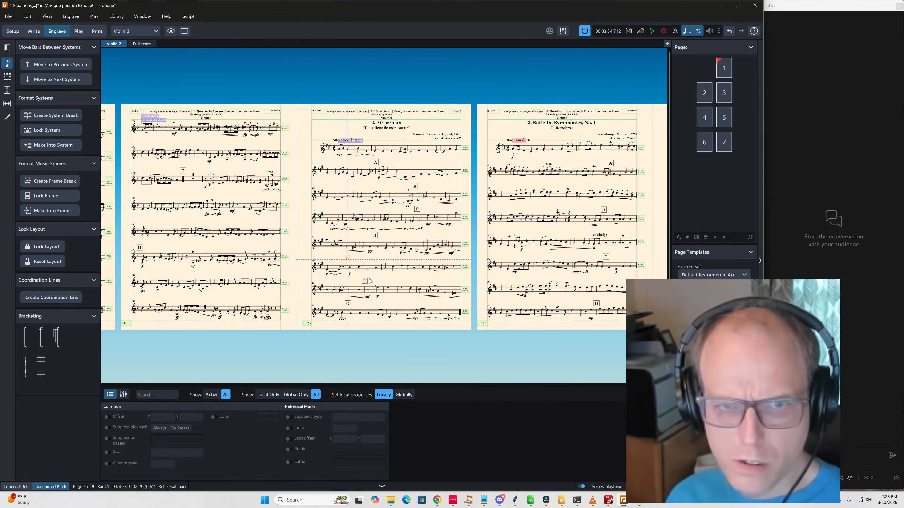
{"action": "left_click", "coordinate": [364, 281], "text": "ctrl"}
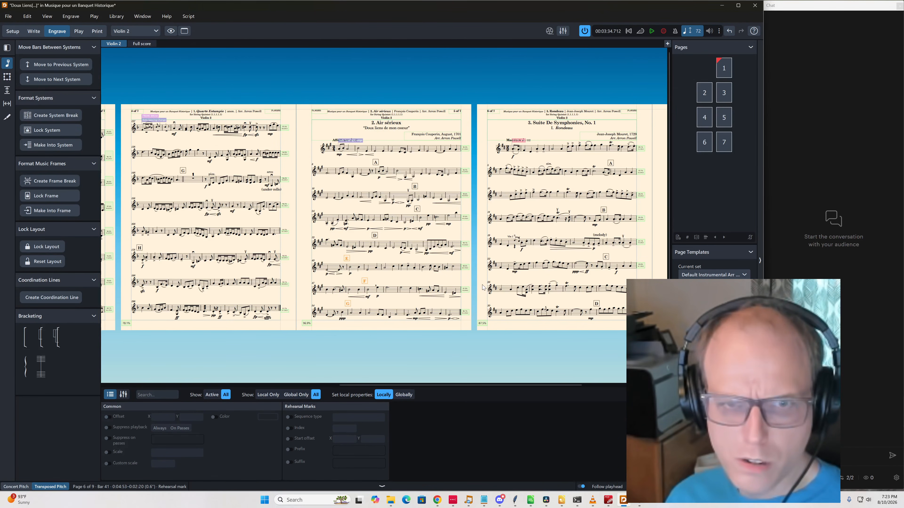
{"action": "key", "text": "alt+Down"}
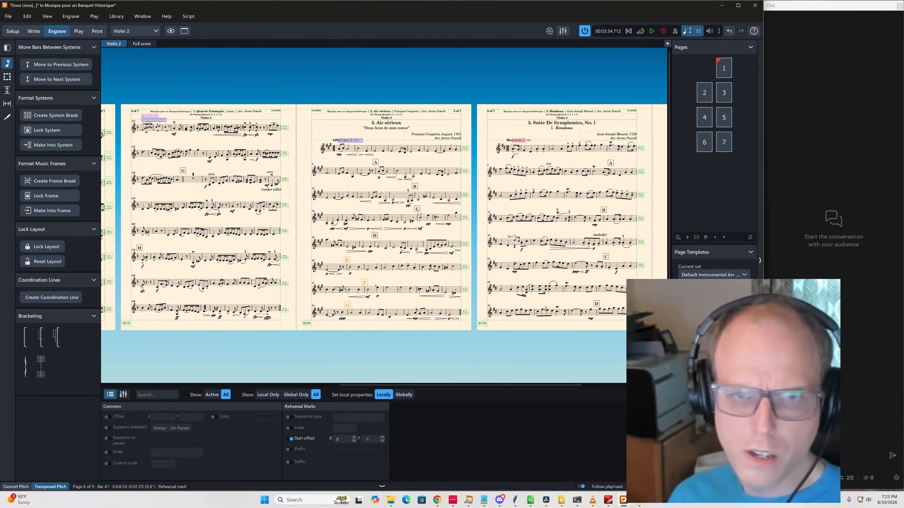
Set the start offset Y of rehearsal marks A, B, C and D in Violin 2's Air sérieux to -1 and save the project
{"action": "left_click", "coordinate": [415, 186]}
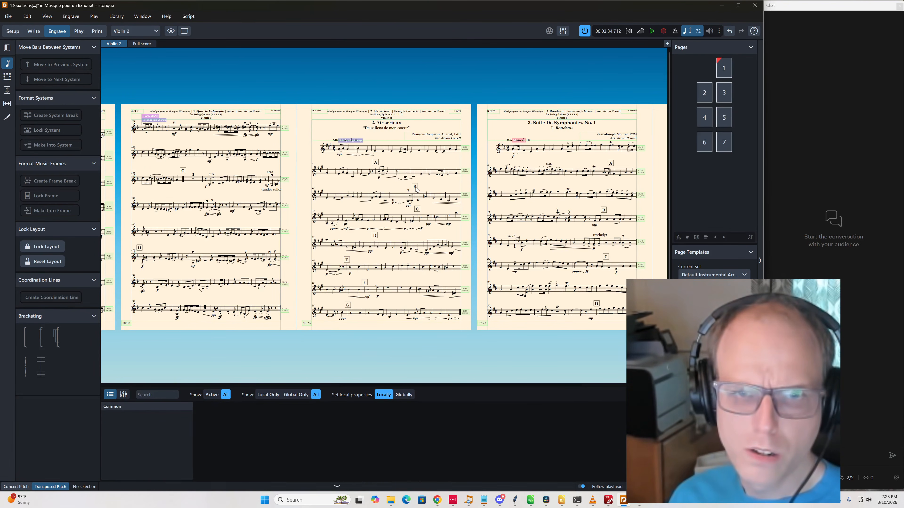
{"action": "left_click", "coordinate": [417, 209], "text": "ctrl"}
{"action": "left_click", "coordinate": [375, 235], "text": "ctrl"}
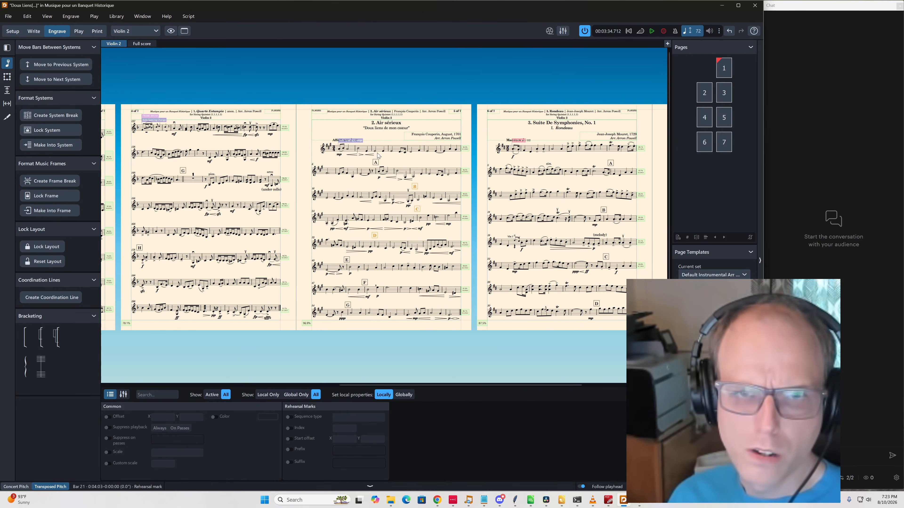
{"action": "left_click", "coordinate": [376, 163], "text": "ctrl"}
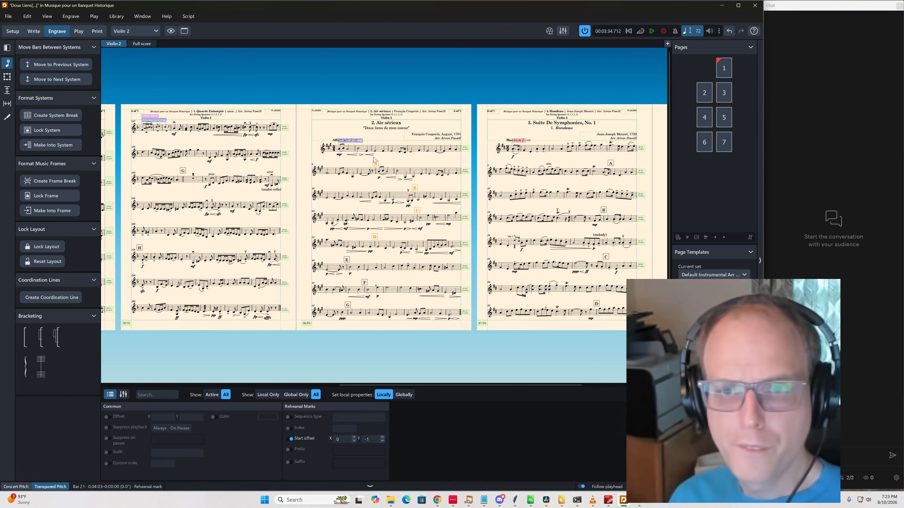
Review the Rondeau pages of the Violin 2 part at a closer zoom
{"action": "key", "text": "ctrl+alt+]"}
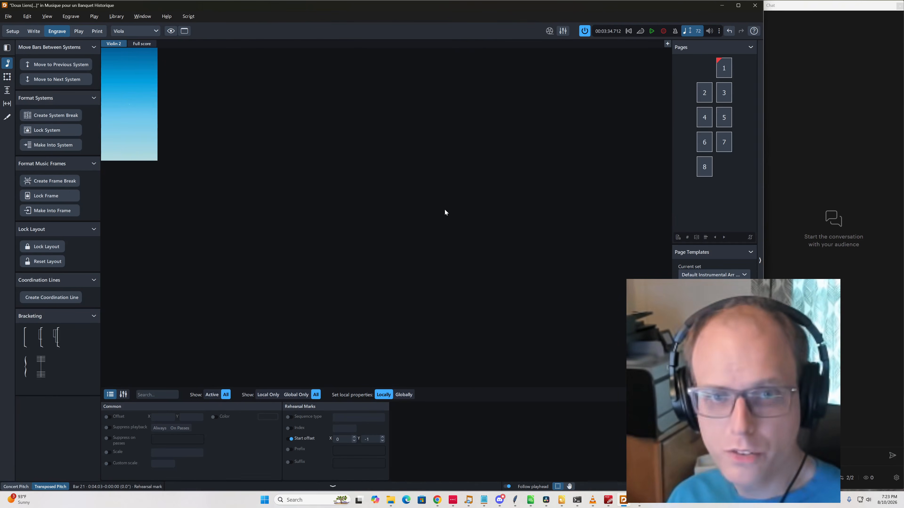
{"action": "key", "text": "ctrl+alt+["}
{"action": "key", "text": "z"}
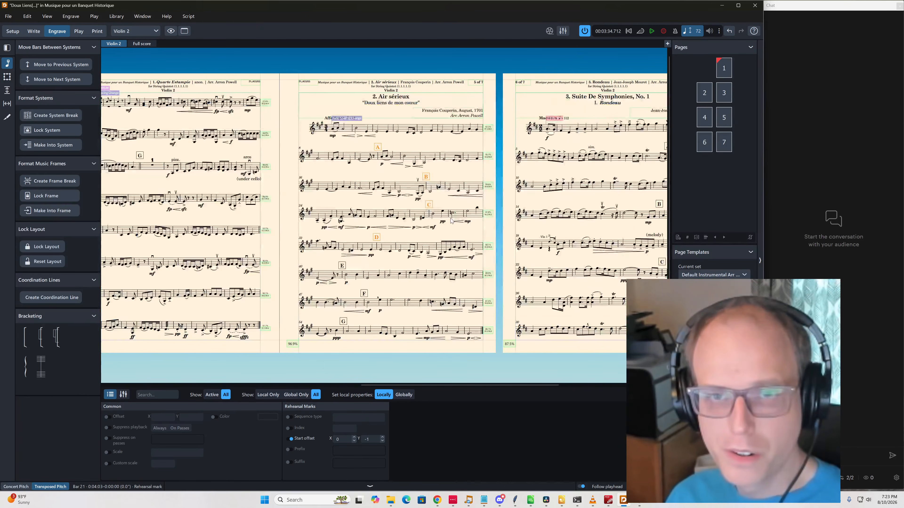
{"action": "scroll", "coordinate": [449, 227], "scroll_direction": "right", "scroll_amount": 7}
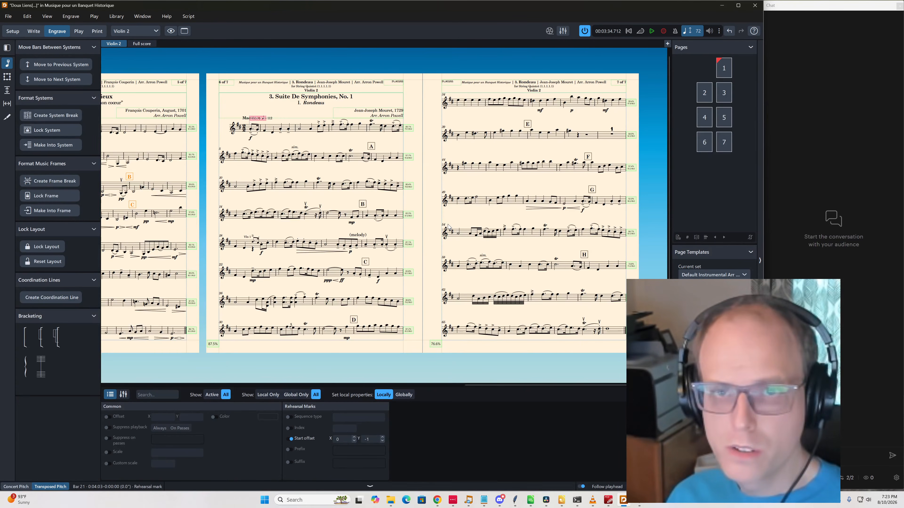
{"action": "scroll", "coordinate": [425, 239], "scroll_direction": "up", "scroll_amount": 1}
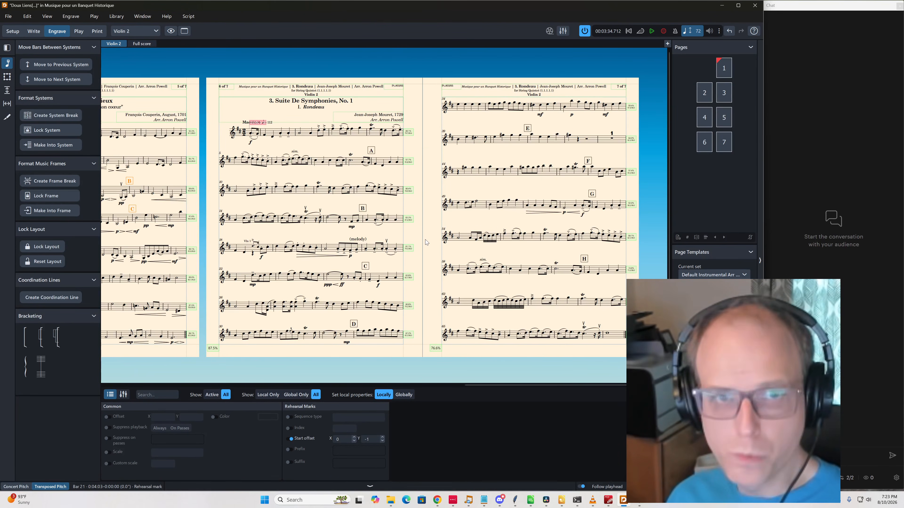
Return to the Viola part and add a frame break at bar 22 of the Rondeau
{"action": "key", "text": "ctrl+alt+]"}
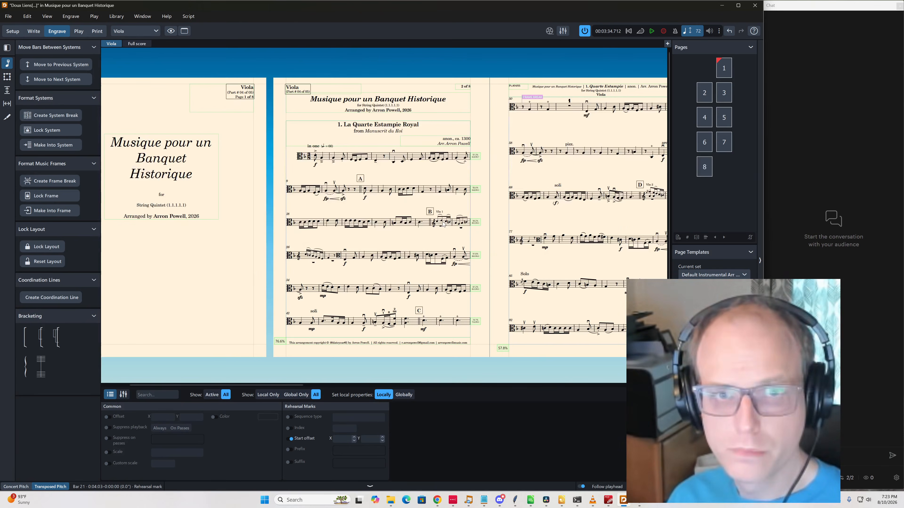
{"action": "scroll", "coordinate": [441, 224], "scroll_direction": "right", "scroll_amount": 10}
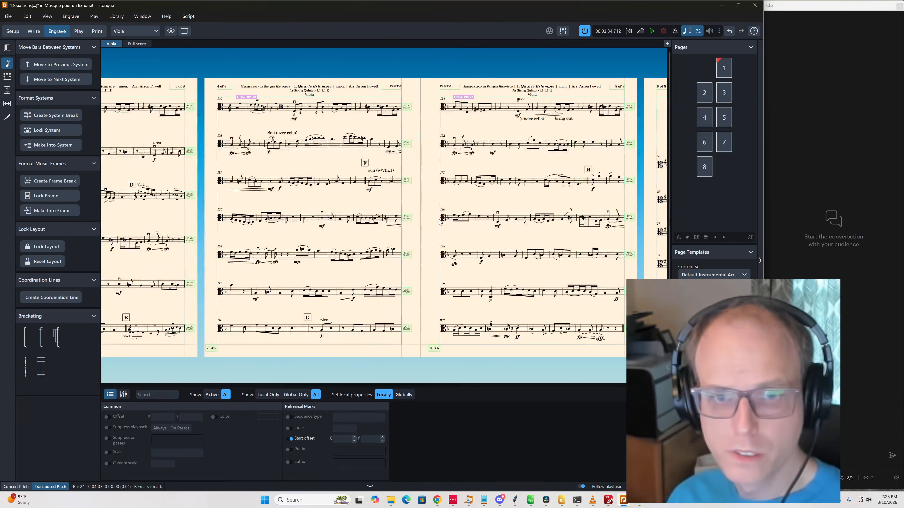
{"action": "key", "text": "Escape"}
{"action": "scroll", "coordinate": [433, 228], "scroll_direction": "right", "scroll_amount": 6}
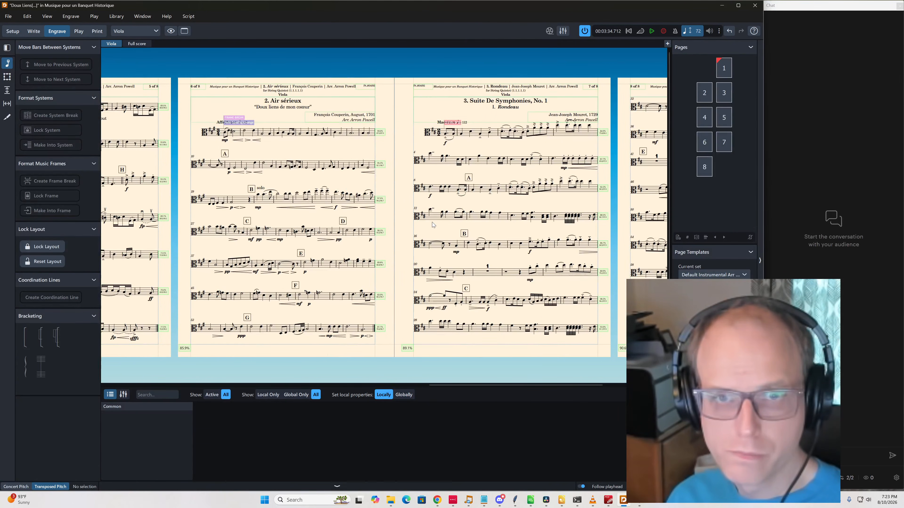
{"action": "scroll", "coordinate": [432, 222], "scroll_direction": "left", "scroll_amount": 1}
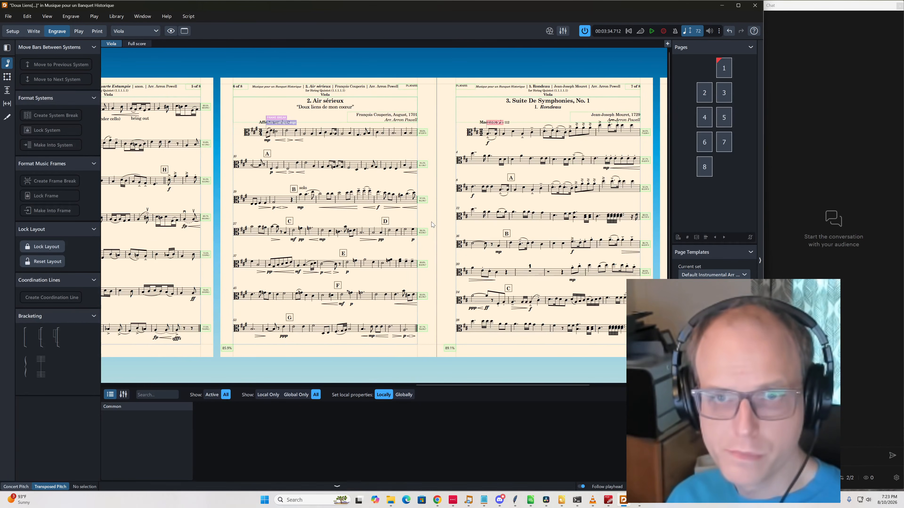
{"action": "scroll", "coordinate": [430, 225], "scroll_direction": "right", "scroll_amount": 5}
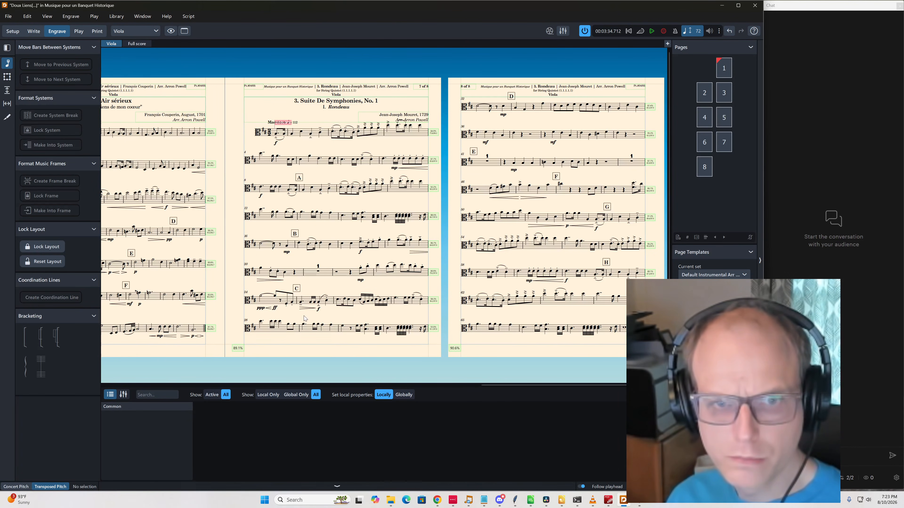
{"action": "left_click", "coordinate": [336, 273]}
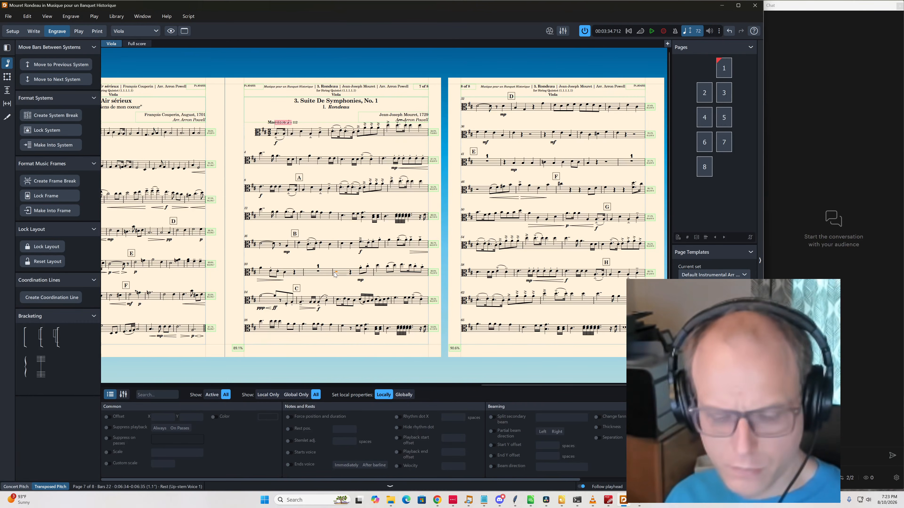
{"action": "key", "text": "shift+f"}
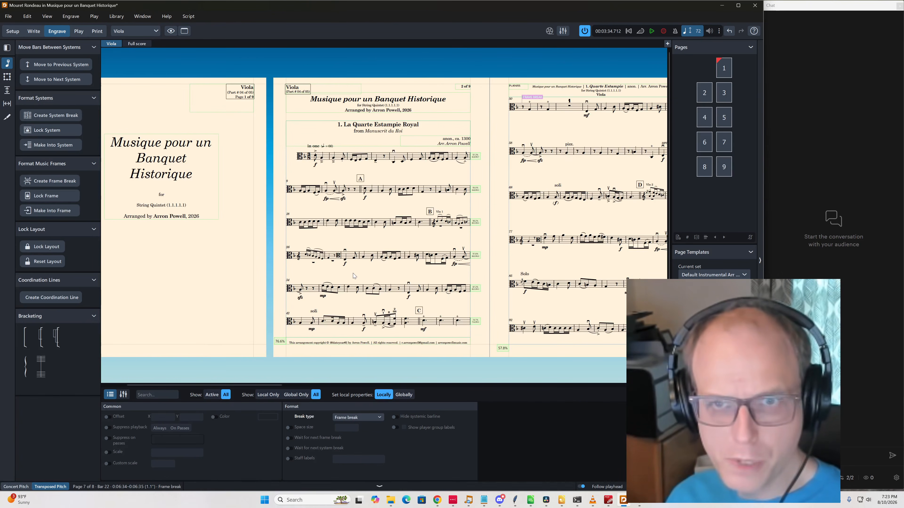
{"action": "scroll", "coordinate": [349, 275], "scroll_direction": "right", "scroll_amount": 10}
{"action": "scroll", "coordinate": [344, 279], "scroll_direction": "right", "scroll_amount": 12}
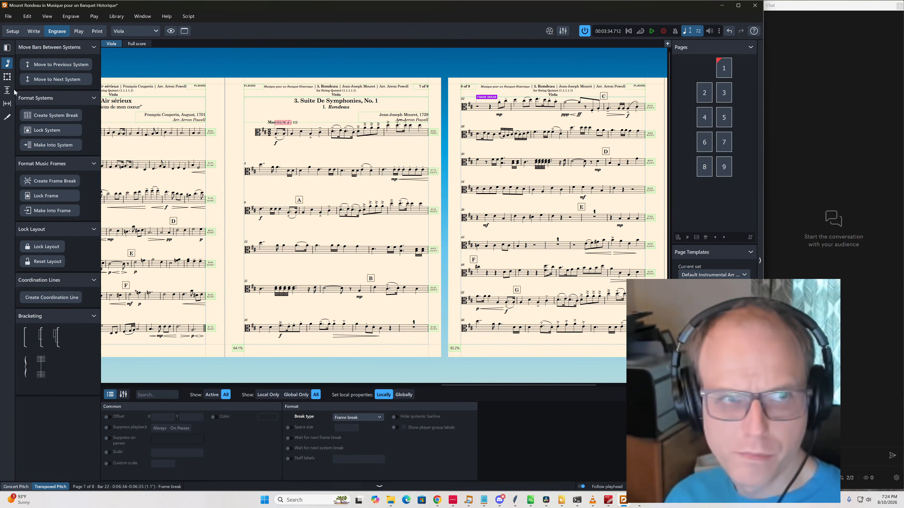
Move the first staff of the Rondeau slightly down on page 7 with staff spacing
{"action": "left_click", "coordinate": [7, 90]}
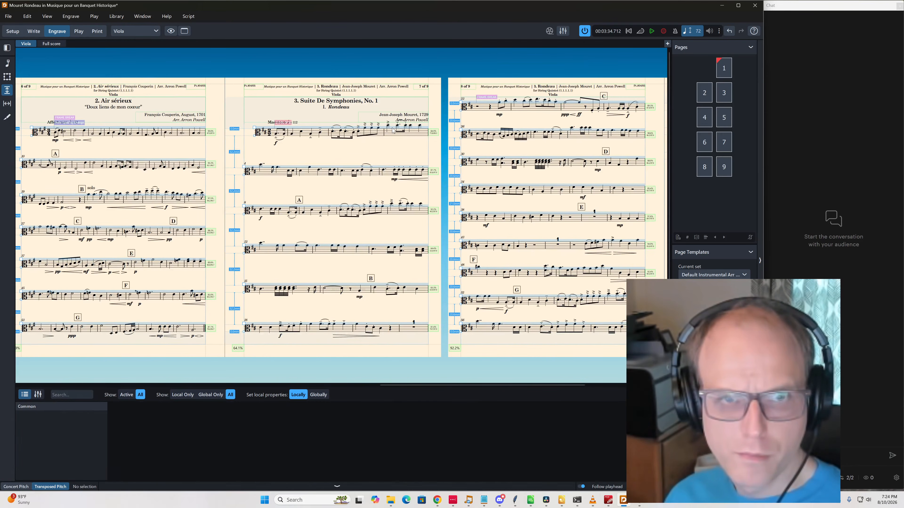
{"action": "left_click_drag", "start_coordinate": [392, 128], "coordinate": [392, 137]}
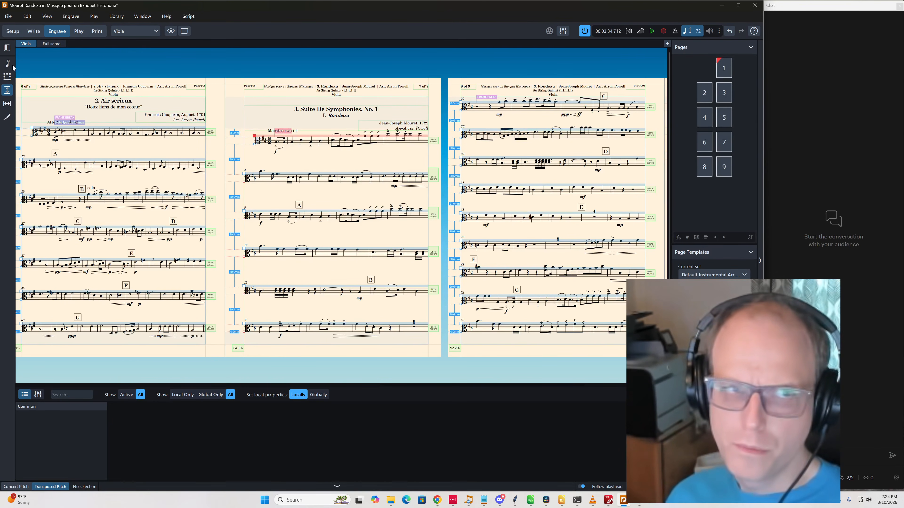
Raise the Rondeau title text frame on page 7 to a top of 1.41 mm, with a height of 25.4 mm
{"action": "left_click", "coordinate": [7, 76]}
{"action": "left_click", "coordinate": [389, 109]}
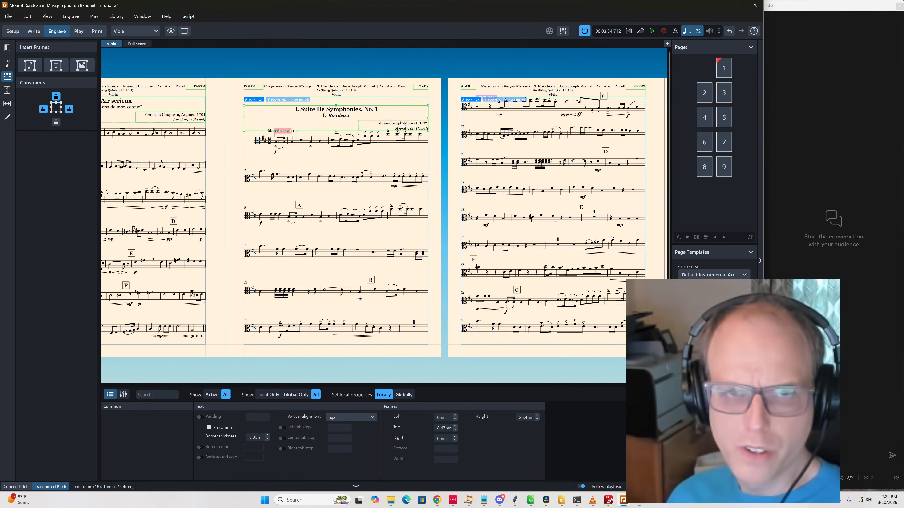
{"action": "key", "text": "ctrl+alt+Up"}
{"action": "key", "text": "ctrl+alt+Up"}
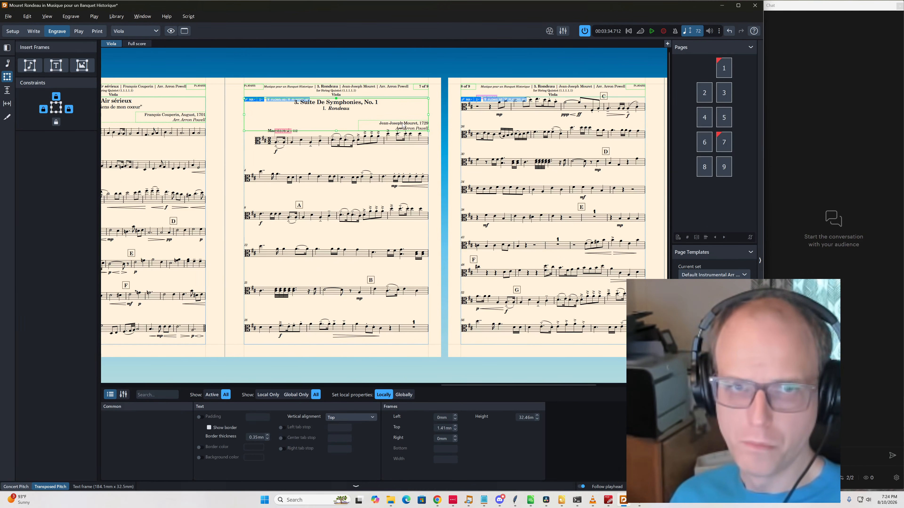
{"action": "key", "text": "ctrl+alt+Up"}
{"action": "key", "text": "ctrl+alt+Up"}
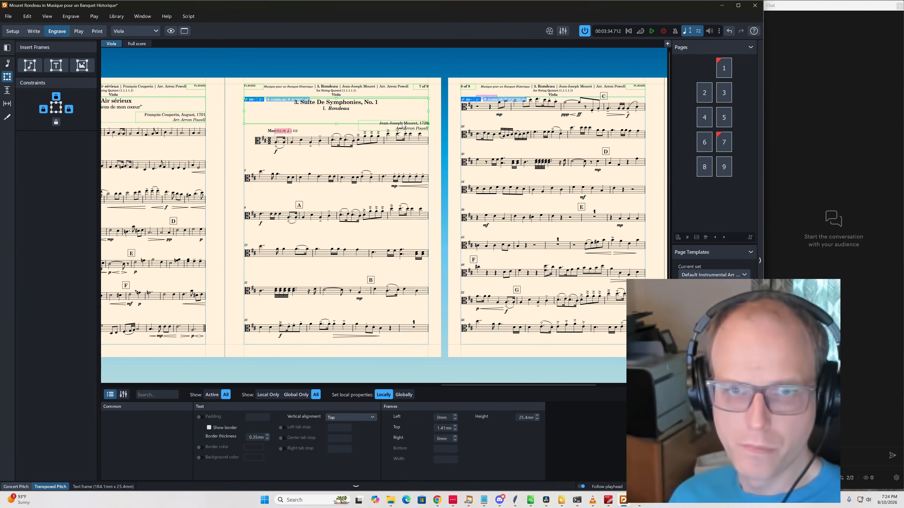
Raise the composer and arranger credit frame on page 7 to a top of 16.41 mm with a 10.4 mm height, and save the project
{"action": "left_click", "coordinate": [402, 125]}
{"action": "key", "text": "ctrl+alt+Up"}
{"action": "key", "text": "ctrl+alt+Up"}
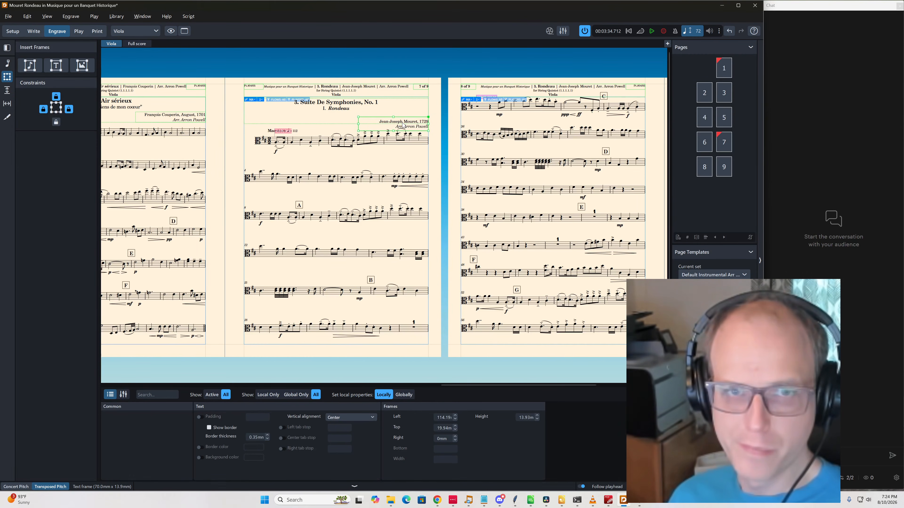
{"action": "key", "text": "ctrl+alt+Up"}
{"action": "key", "text": "ctrl+alt+Up"}
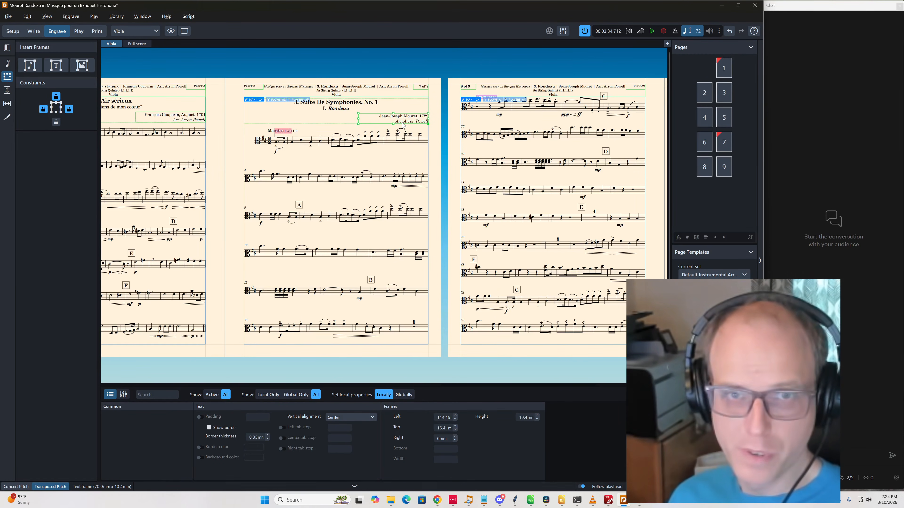
{"action": "key", "text": "Escape"}
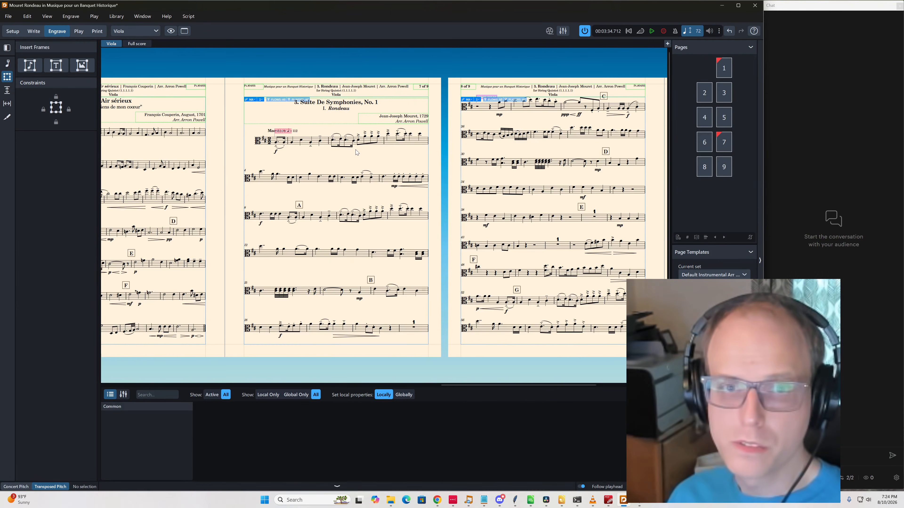
{"action": "key", "text": "ctrl+s"}
{"action": "scroll", "coordinate": [373, 151], "scroll_direction": "right", "scroll_amount": 3}
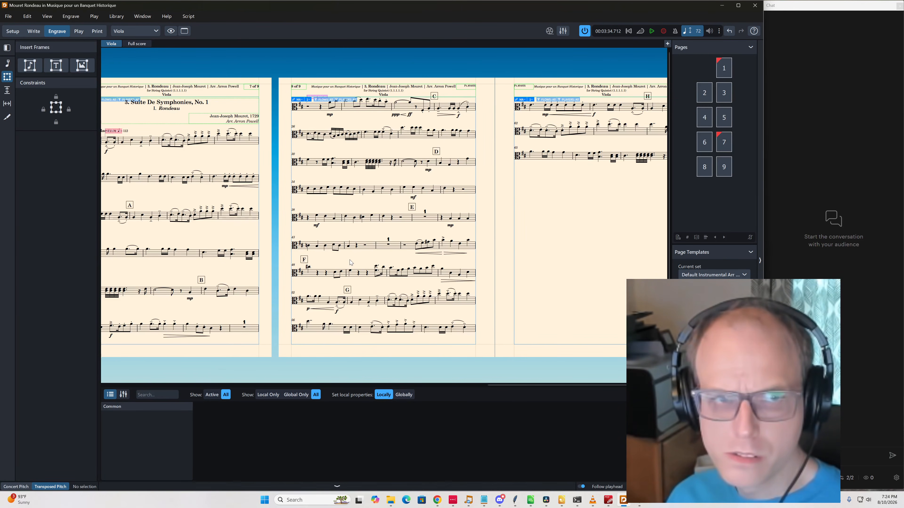
Add a note spacing change at the first note of the Rondeau on page 7, resetting the default crotchet space
{"action": "scroll", "coordinate": [350, 262], "scroll_direction": "left", "scroll_amount": 5}
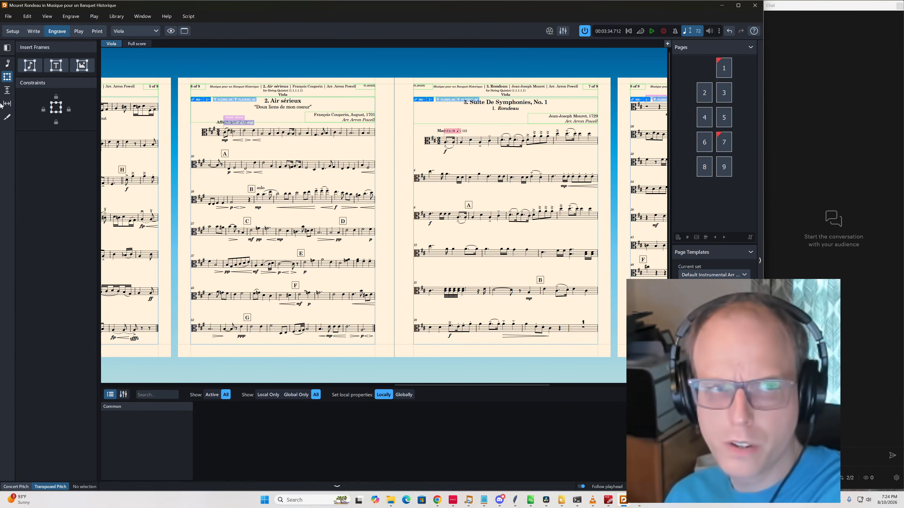
{"action": "left_click", "coordinate": [6, 63]}
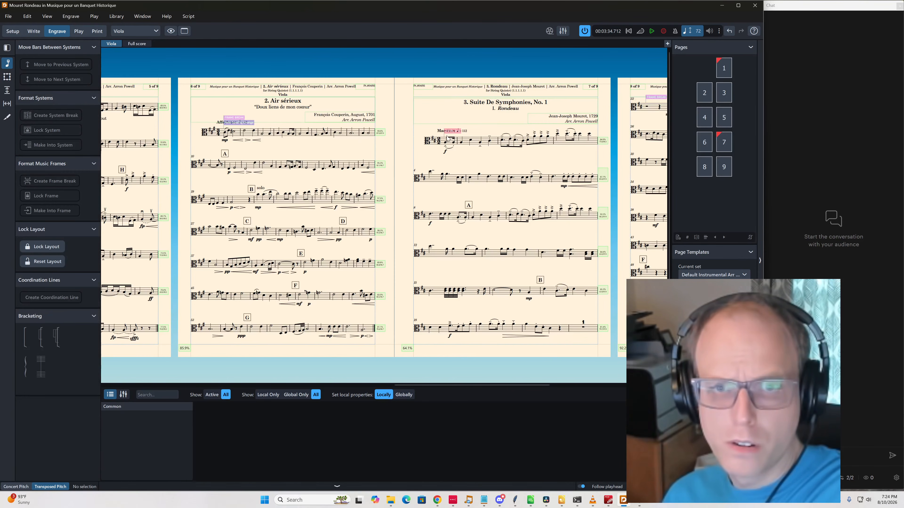
{"action": "double_click", "coordinate": [445, 143]}
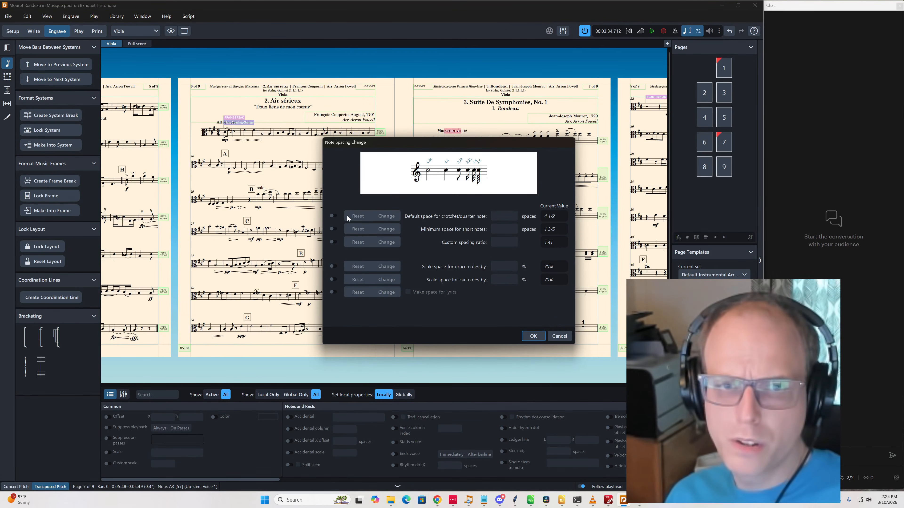
{"action": "left_click", "coordinate": [333, 215]}
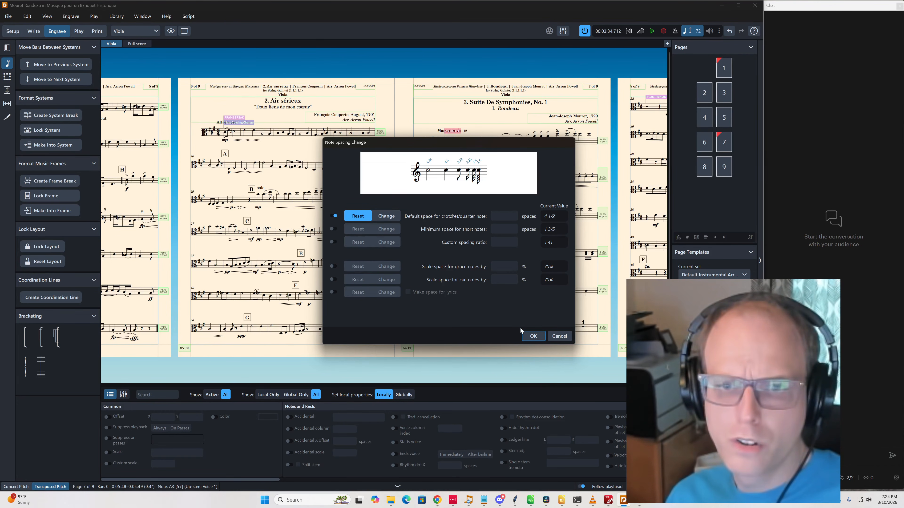
{"action": "left_click", "coordinate": [533, 336]}
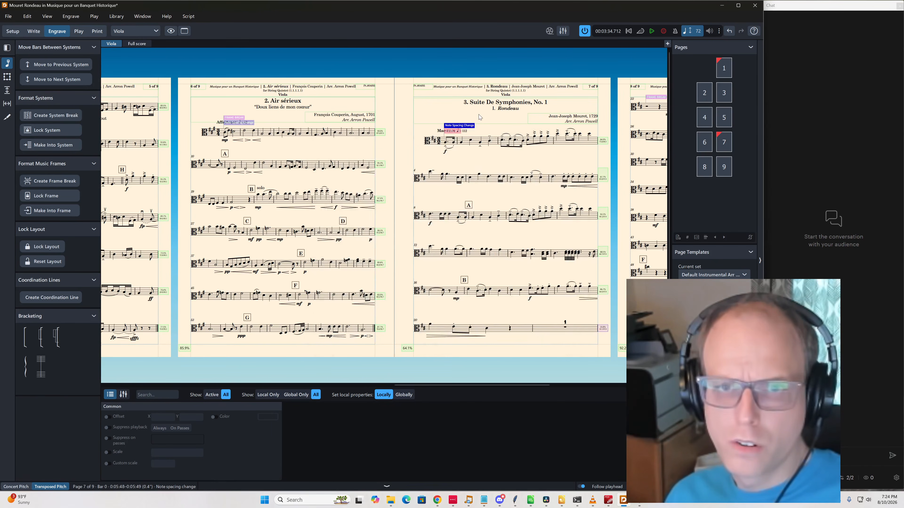
Change the Rondeau's opening note spacing to a default crotchet space of 4 spaces
{"action": "double_click", "coordinate": [470, 142]}
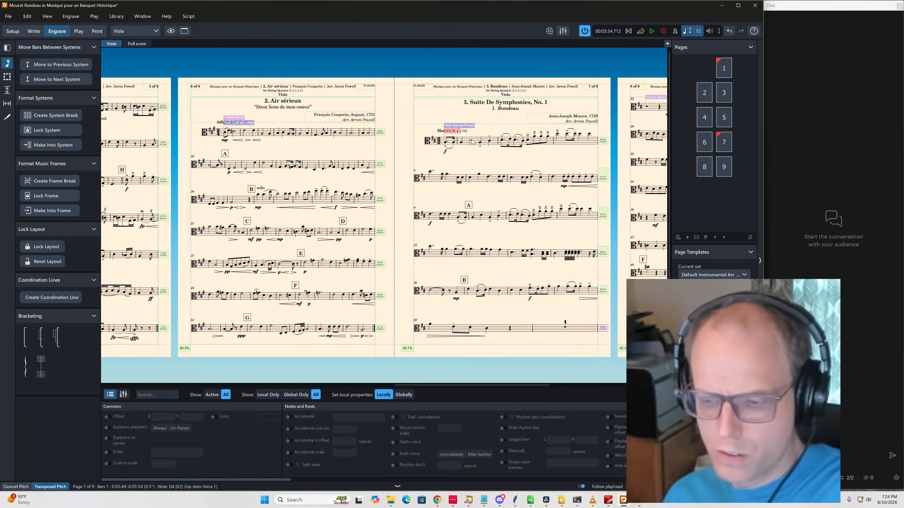
{"action": "key", "text": "Escape"}
{"action": "left_click", "coordinate": [471, 127]}
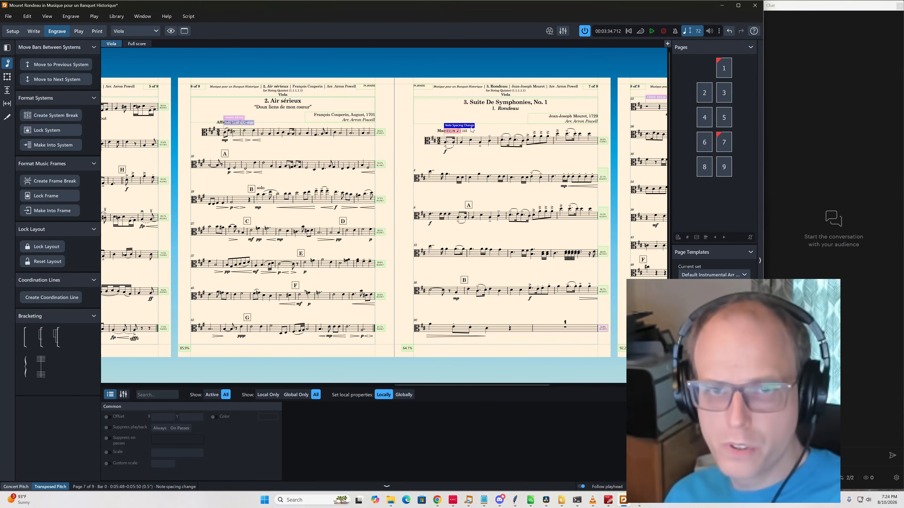
{"action": "double_click", "coordinate": [472, 128]}
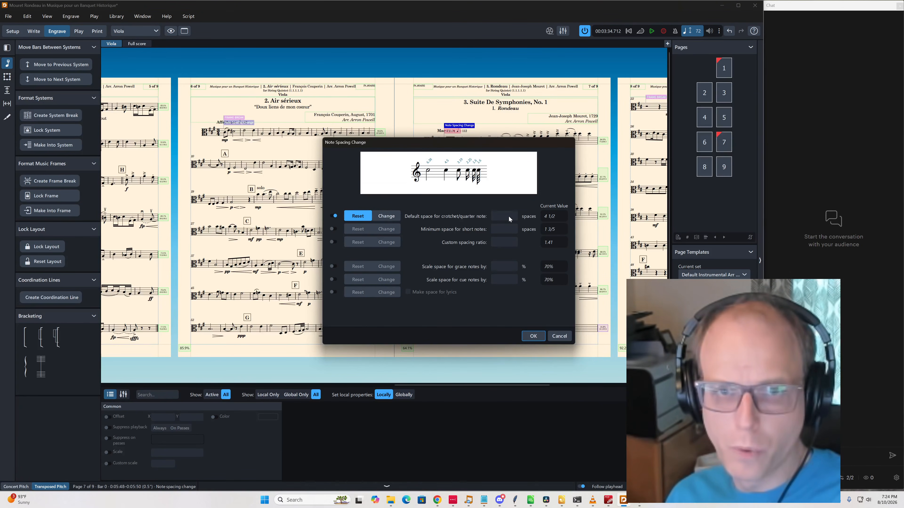
{"action": "left_click", "coordinate": [386, 216]}
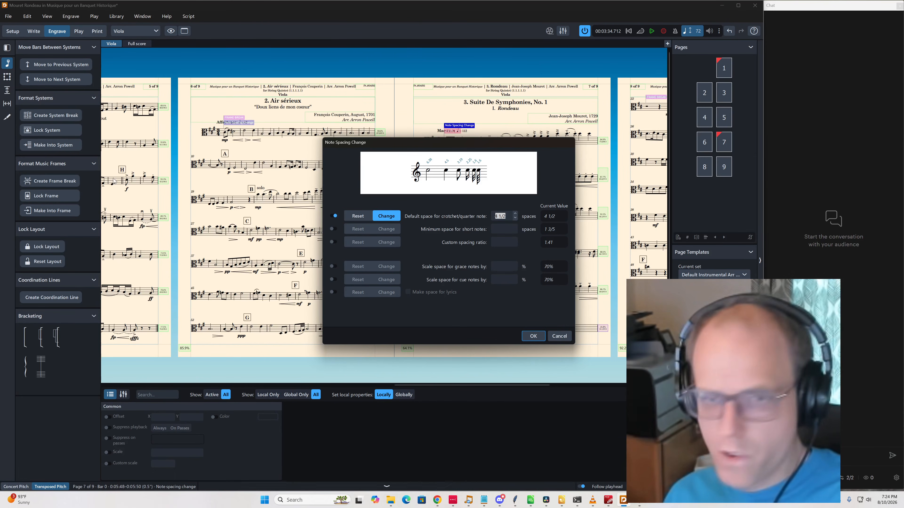
{"action": "type", "text": "4"}
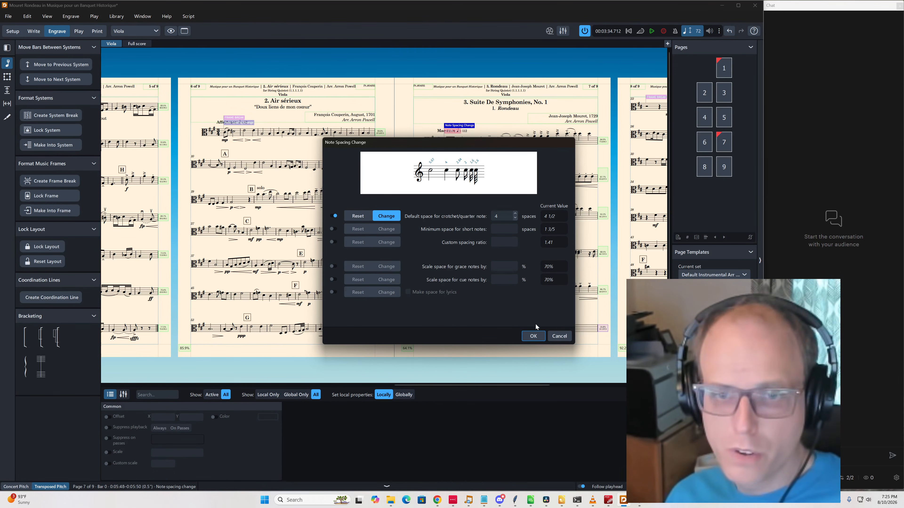
{"action": "left_click", "coordinate": [533, 336]}
Delete the frame break at the top of page 8 of the Rondeau
{"action": "scroll", "coordinate": [490, 213], "scroll_direction": "right", "scroll_amount": 5}
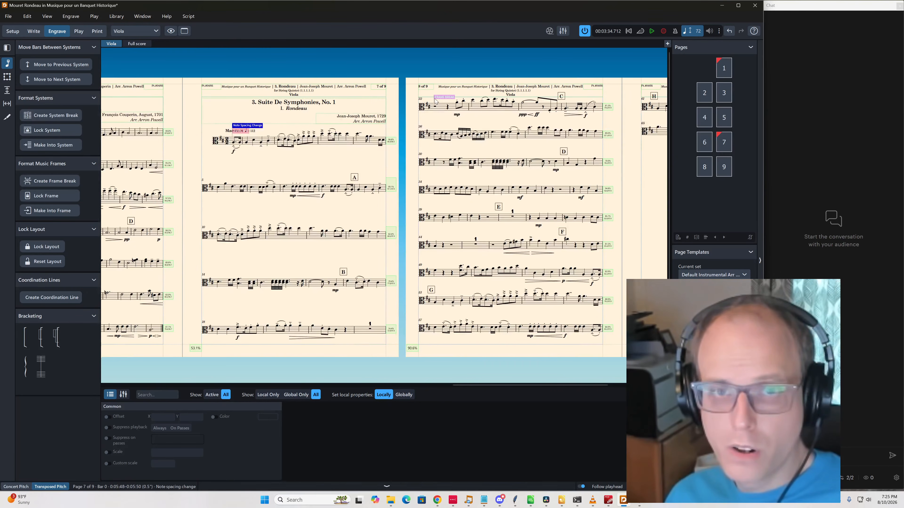
{"action": "left_click", "coordinate": [444, 97]}
{"action": "key", "text": "Delete"}
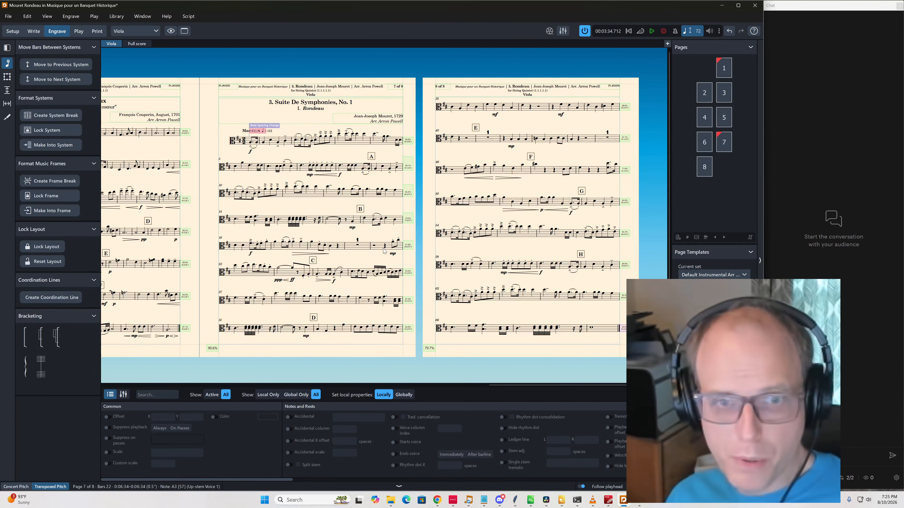
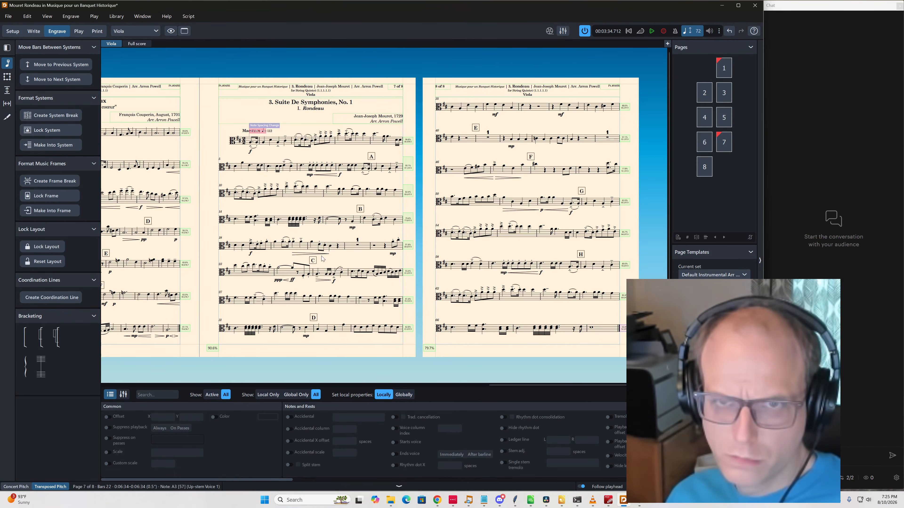
Set the default crotchet space in the Rondeau's opening note spacing change to 3.5 spaces
{"action": "double_click", "coordinate": [276, 126]}
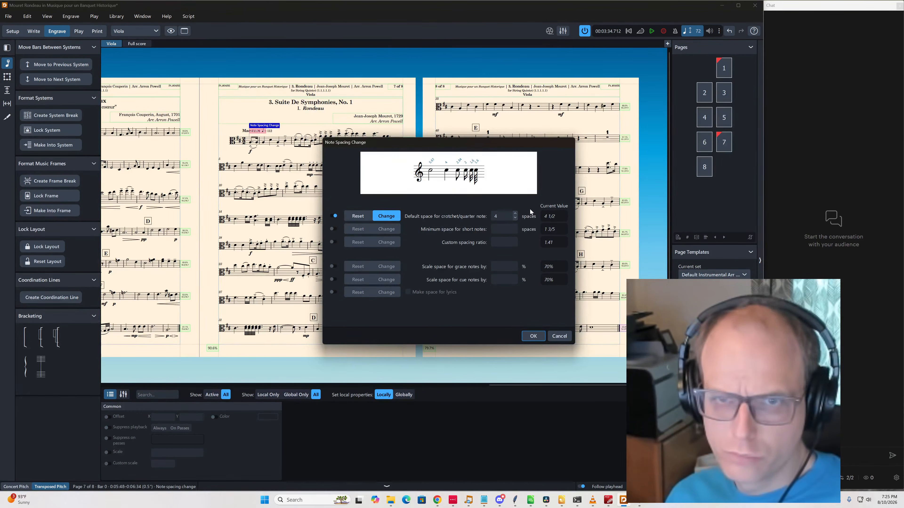
{"action": "type", "text": "3.5"}
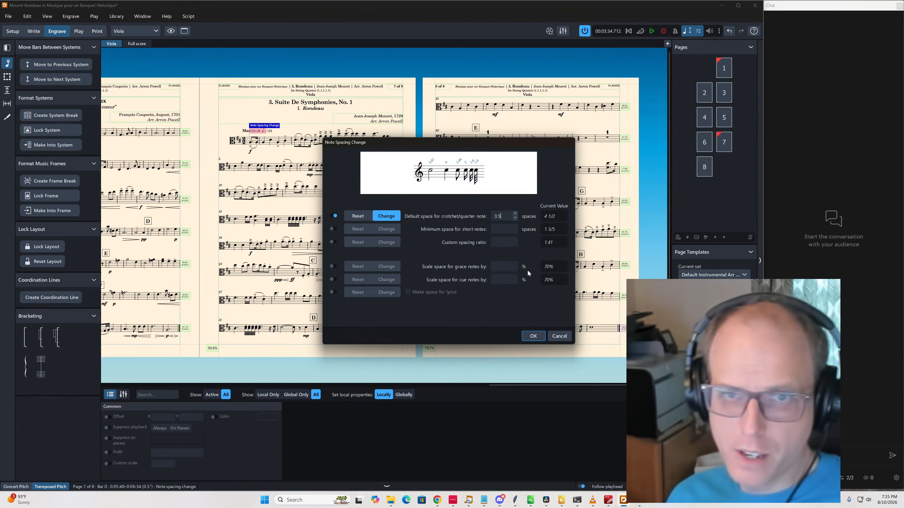
{"action": "left_click", "coordinate": [534, 336]}
{"action": "left_click", "coordinate": [535, 336]}
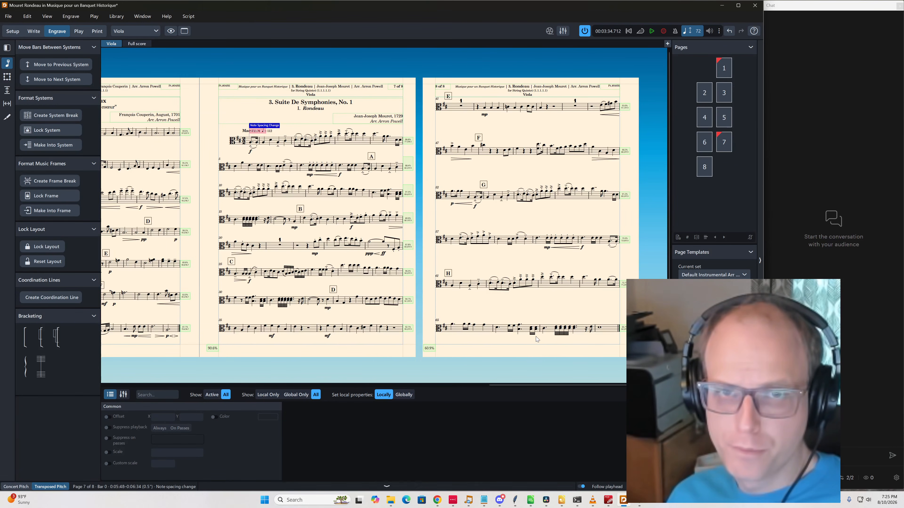
Try moving the multi-bar rest at bar 41 onto page 7's last system and rehearsal mark C's bar onto the preceding system
{"action": "left_click", "coordinate": [461, 108]}
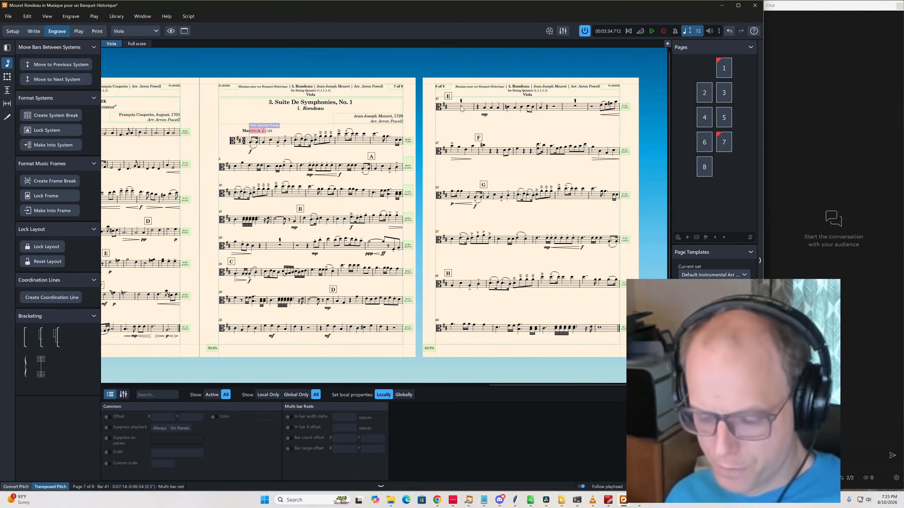
{"action": "key", "text": "alt+m"}
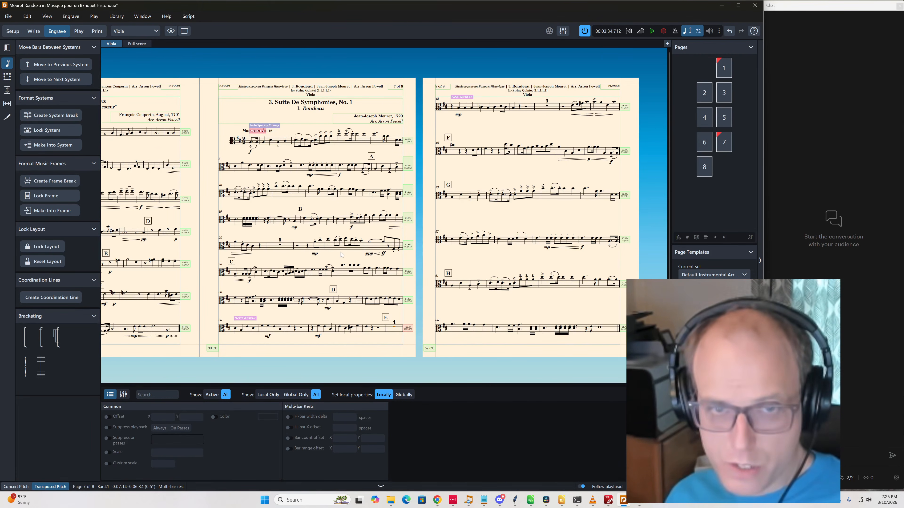
{"action": "left_click", "coordinate": [257, 274]}
{"action": "key", "text": "alt+m"}
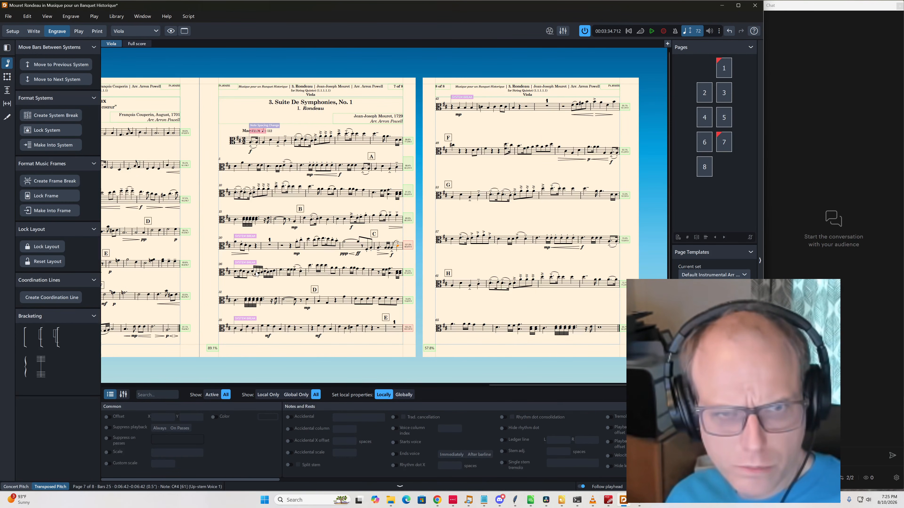
Shift the system breaks starting page 7's fifth and sixth systems slightly earlier in Write mode
{"action": "left_click", "coordinate": [252, 236]}
{"action": "left_click", "coordinate": [34, 32]}
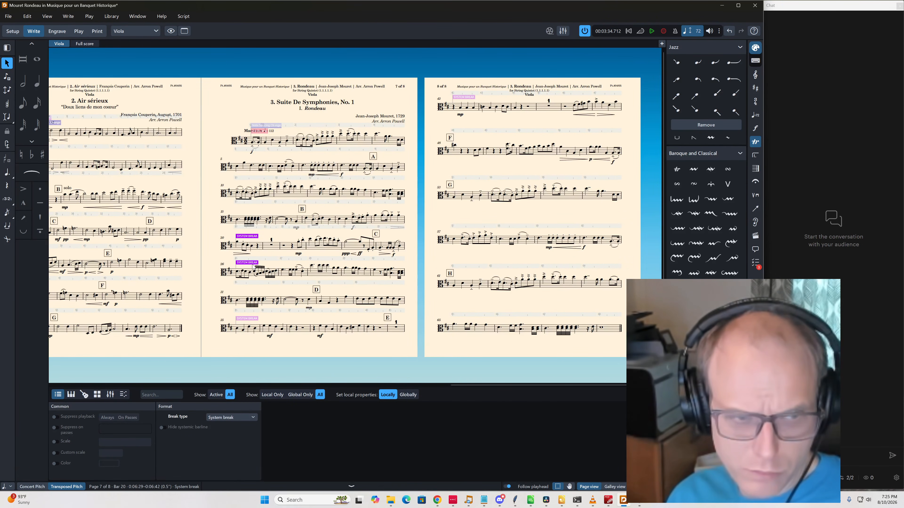
{"action": "key", "text": "alt+Left"}
{"action": "key", "text": "alt+Left"}
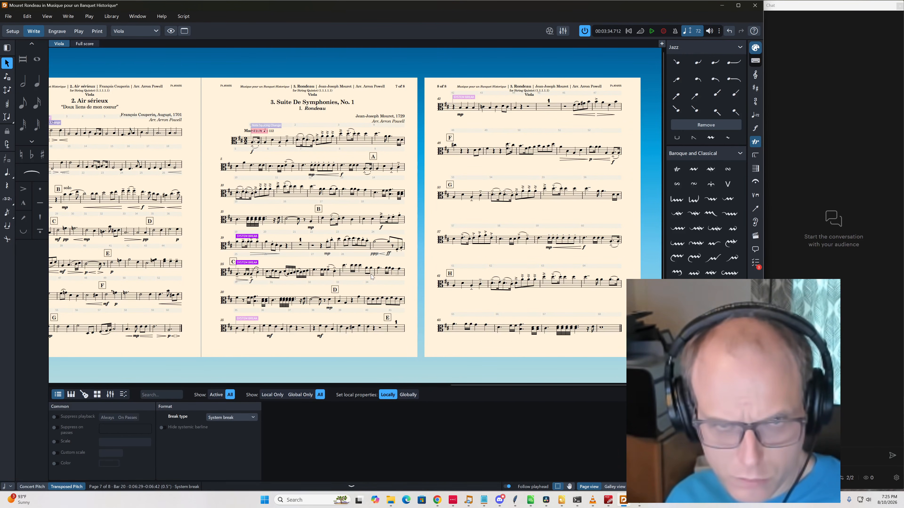
Undo an accidental edit to the bar 29 note, and in Engrave mode try moving bars 29 and 34 to their next systems
{"action": "left_click", "coordinate": [379, 270]}
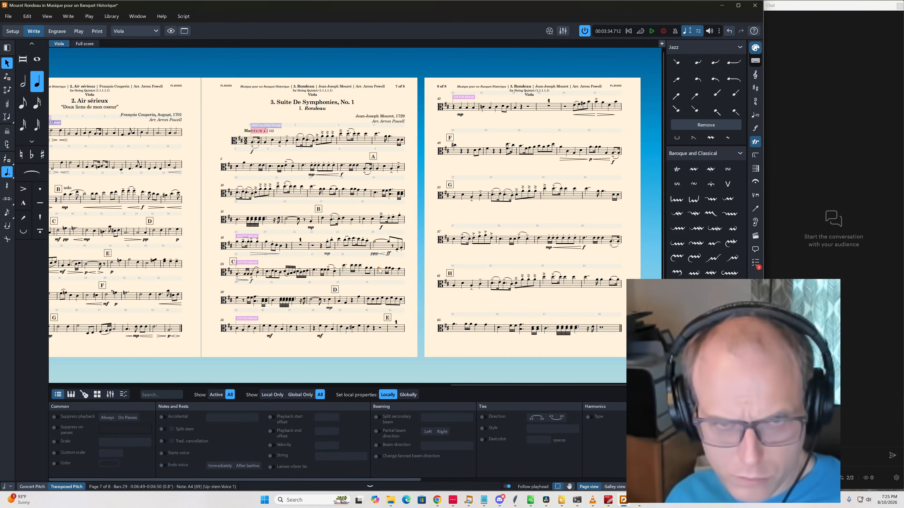
{"action": "key", "text": "period"}
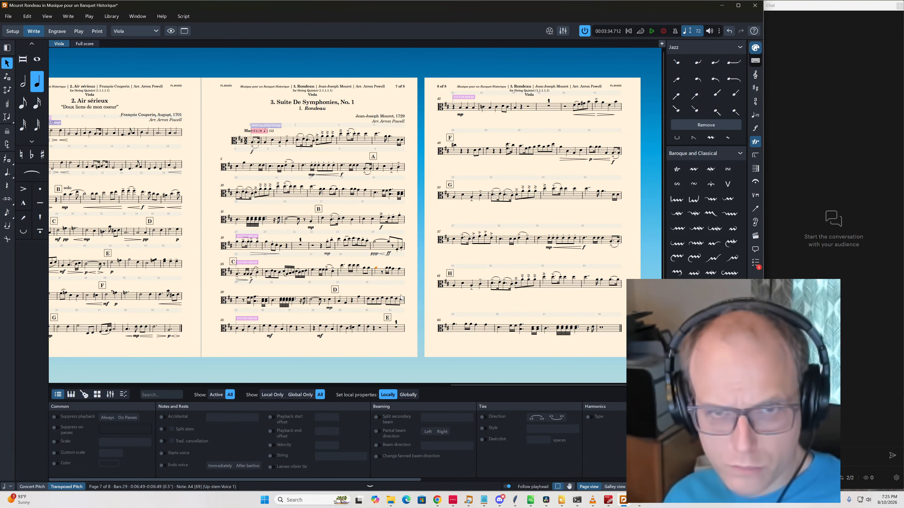
{"action": "key", "text": "ctrl+z"}
{"action": "key", "text": "ctrl+shift+3"}
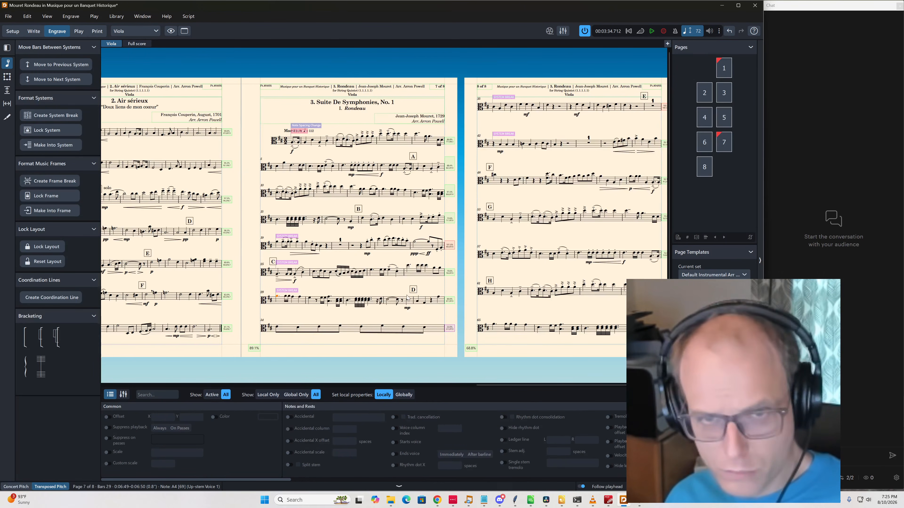
{"action": "left_click", "coordinate": [423, 327]}
{"action": "key", "text": "comma"}
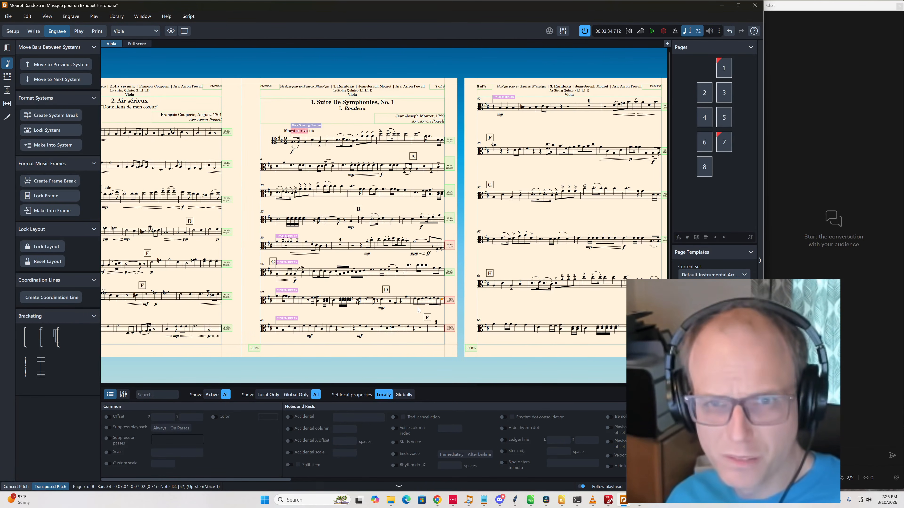
Nudge rehearsal mark E at bar 41 on page 7 to a start offset of X 5/8 and Y -1
{"action": "scroll", "coordinate": [417, 307], "scroll_direction": "right", "scroll_amount": 1}
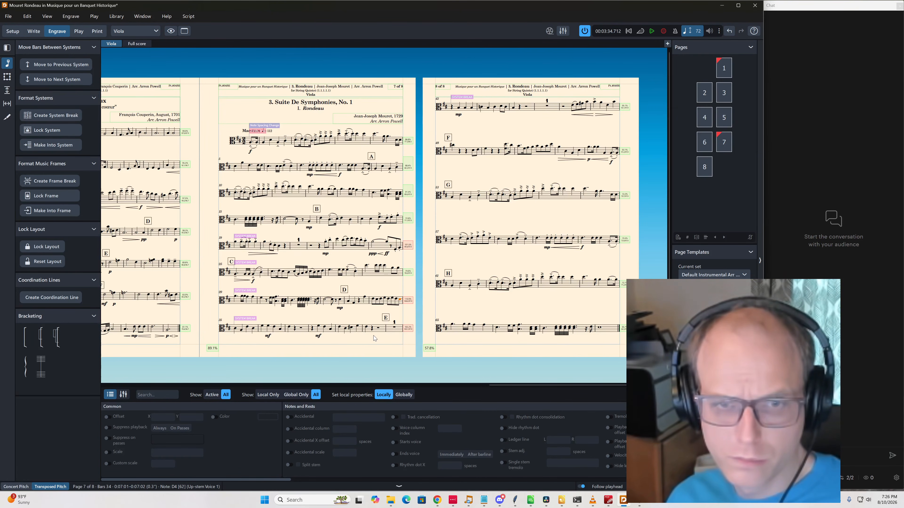
{"action": "left_click", "coordinate": [387, 318]}
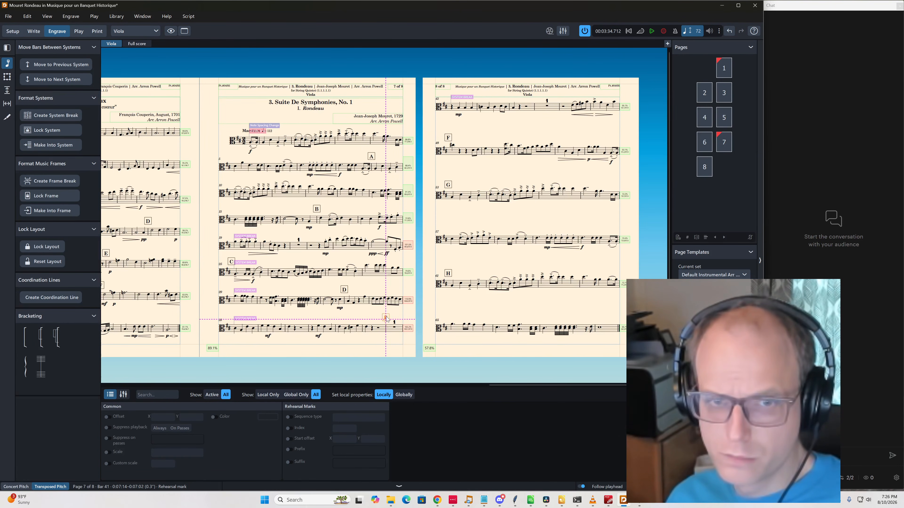
{"action": "left_click_drag", "start_coordinate": [386, 318], "coordinate": [386, 317]}
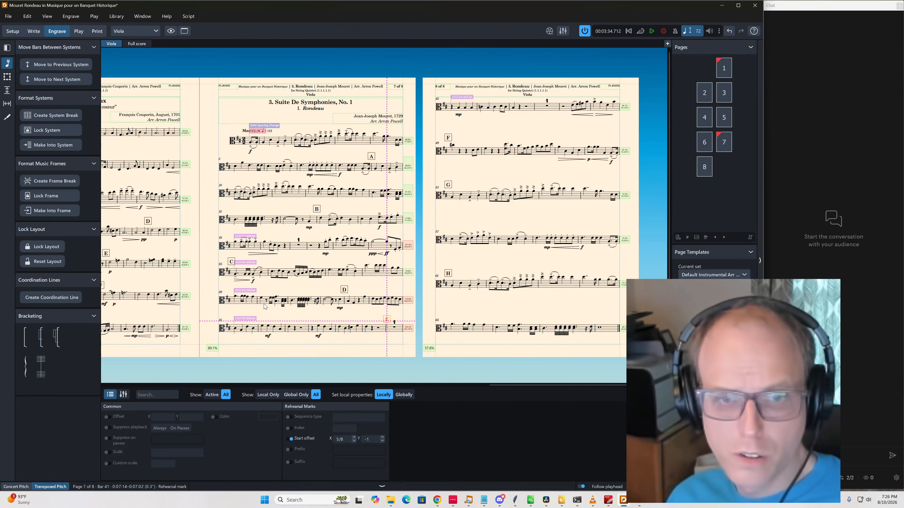
Undo the rehearsal mark, system break and bar moves back to the 3.5-space note spacing layout, and save the project
{"action": "key", "text": "ctrl+z"}
{"action": "key", "text": "ctrl+z"}
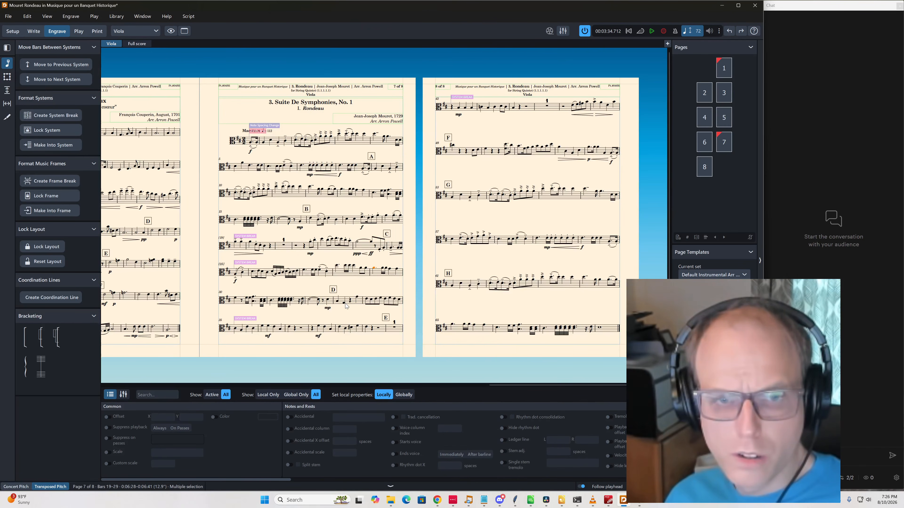
{"action": "key", "text": "ctrl+z"}
{"action": "key", "text": "ctrl+z"}
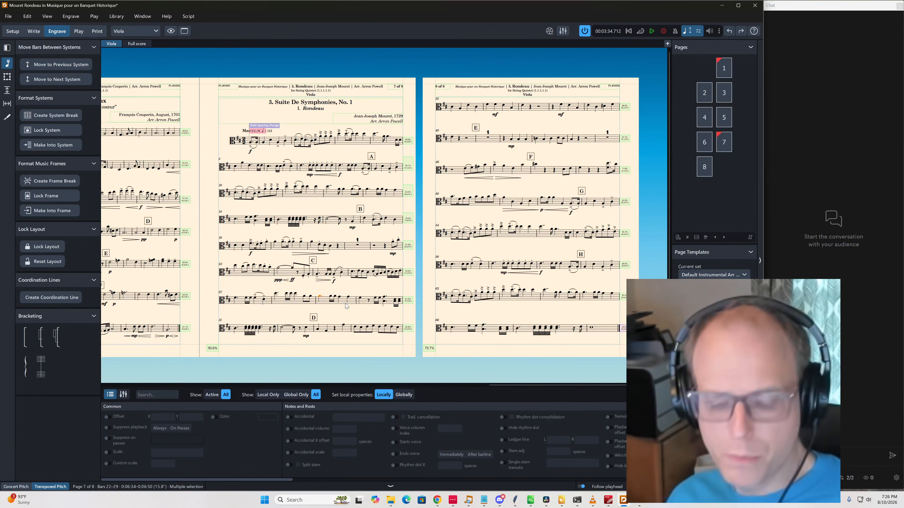
{"action": "key", "text": "ctrl+z"}
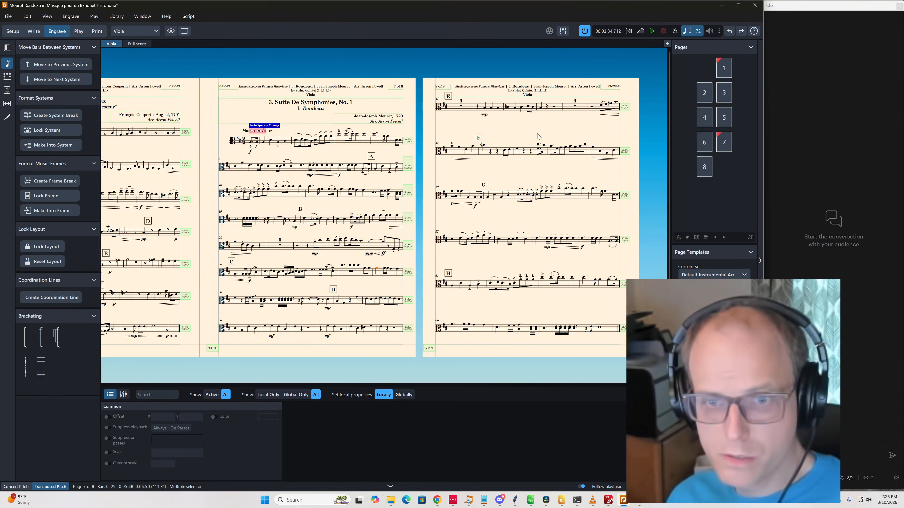
{"action": "key", "text": "ctrl+s"}
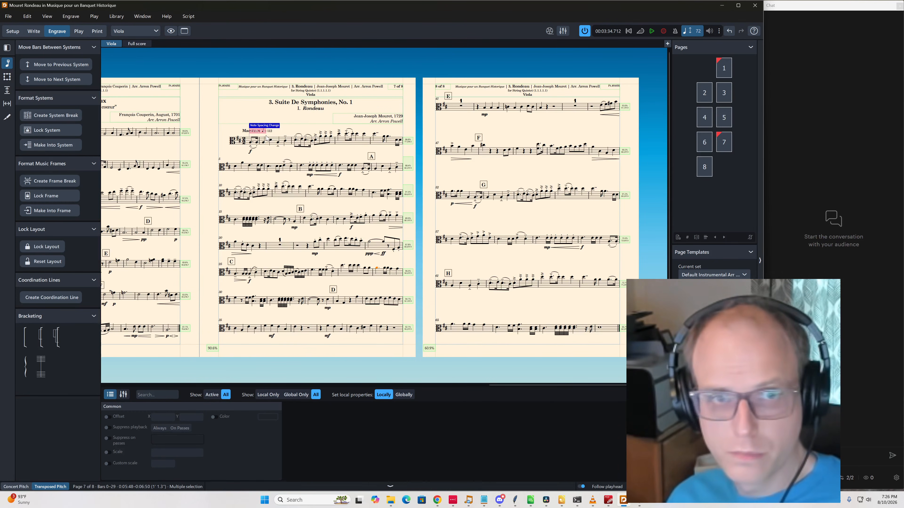
Change the Rondeau's opening note spacing change to a default crotchet/quarter-note space of 3 1/4 spaces
{"action": "left_click", "coordinate": [280, 127]}
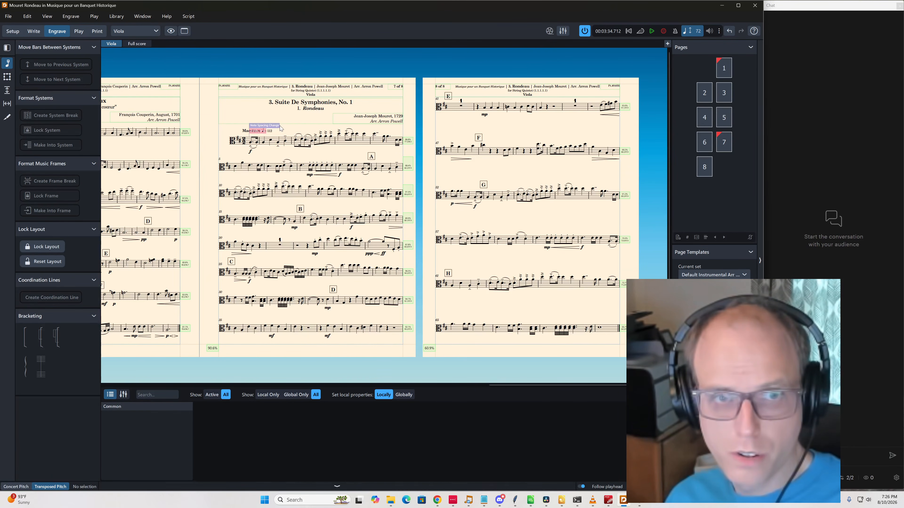
{"action": "double_click", "coordinate": [280, 129]}
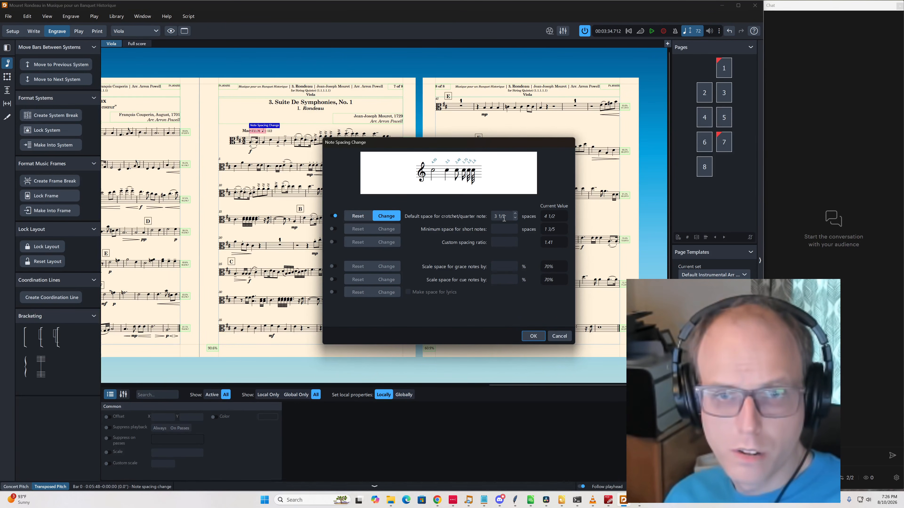
{"action": "left_click", "coordinate": [515, 218]}
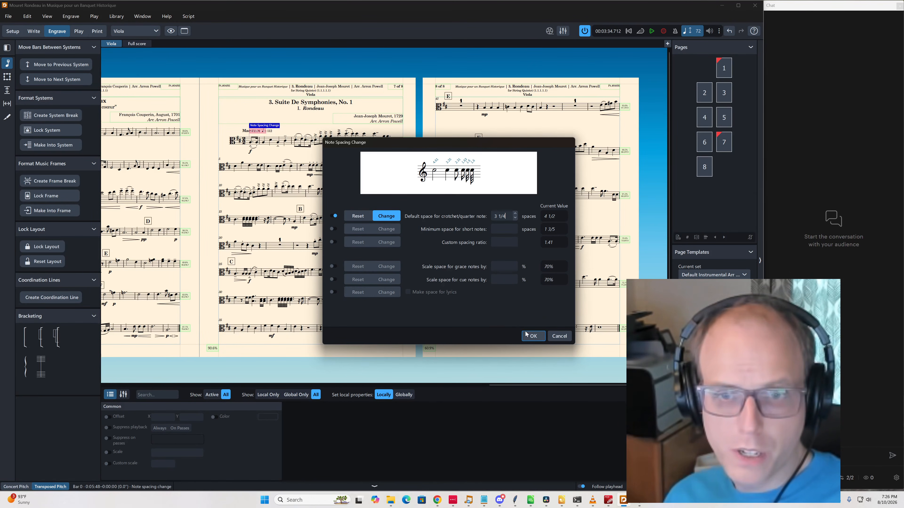
{"action": "left_click", "coordinate": [533, 336]}
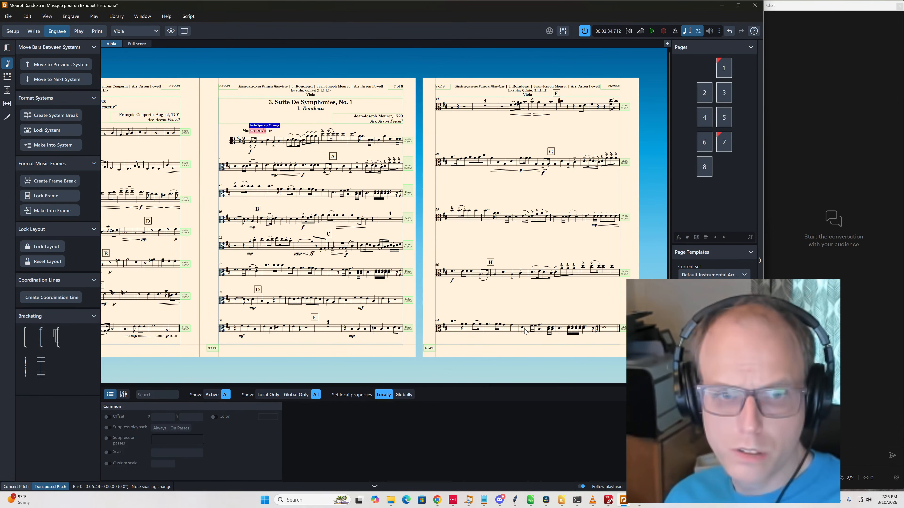
Move the bar 41 rest at rehearsal mark E from page 7's last system to the start of page 8
{"action": "left_click", "coordinate": [345, 329]}
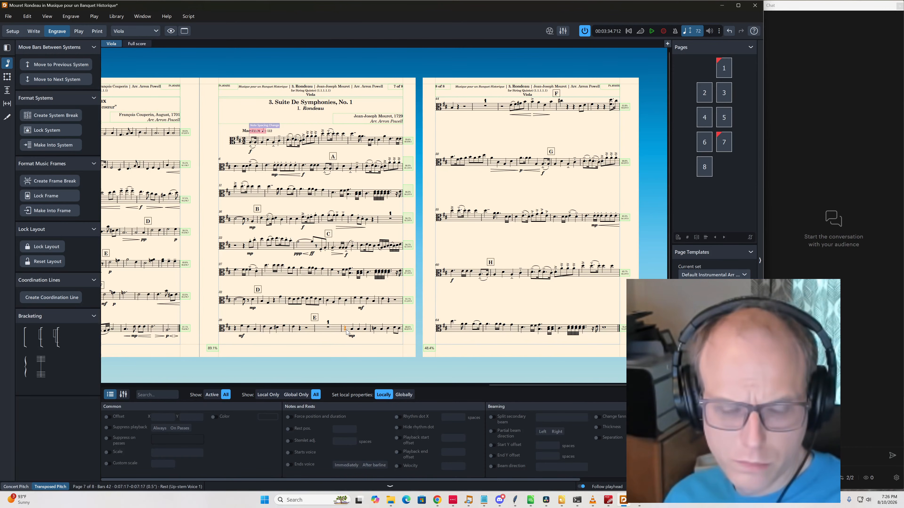
{"action": "left_click", "coordinate": [329, 330]}
{"action": "key", "text": "shift+s"}
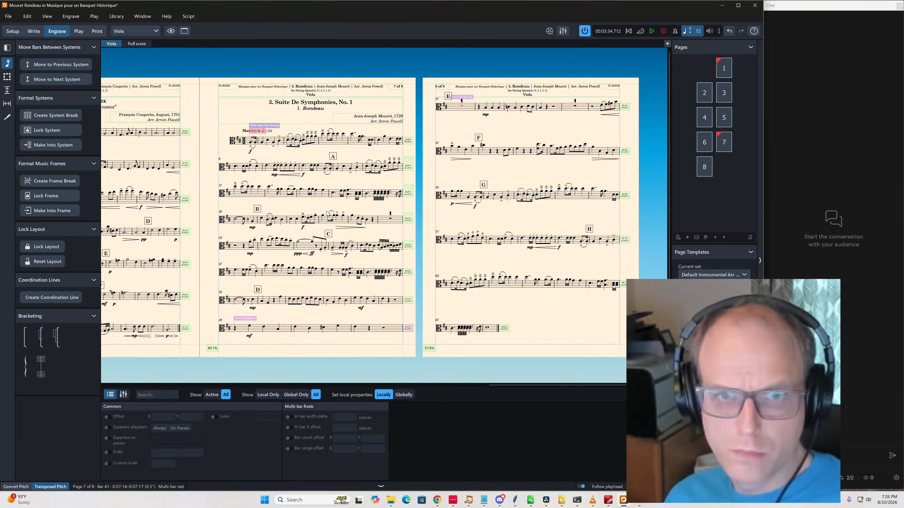
Move bars 5, 19 and 32 on page 7 to their next systems
{"action": "left_click", "coordinate": [380, 141]}
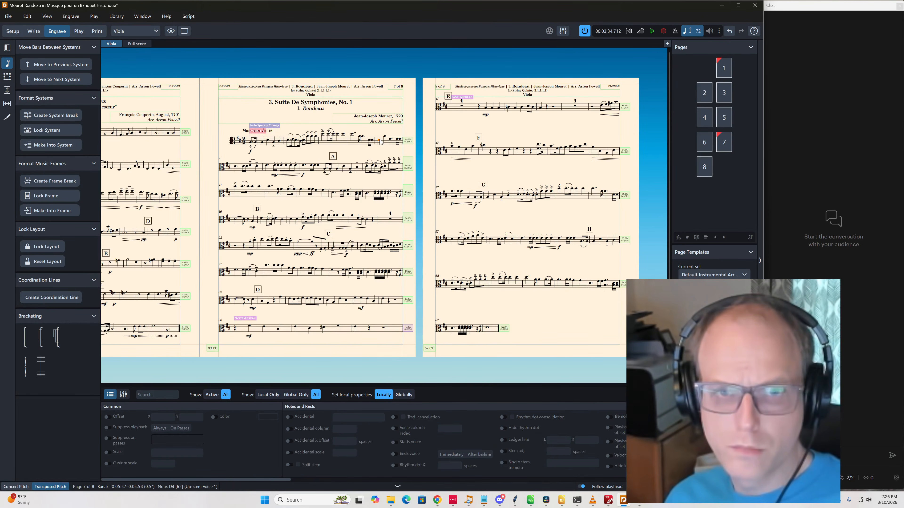
{"action": "key", "text": "shift+s"}
{"action": "left_click", "coordinate": [375, 217]}
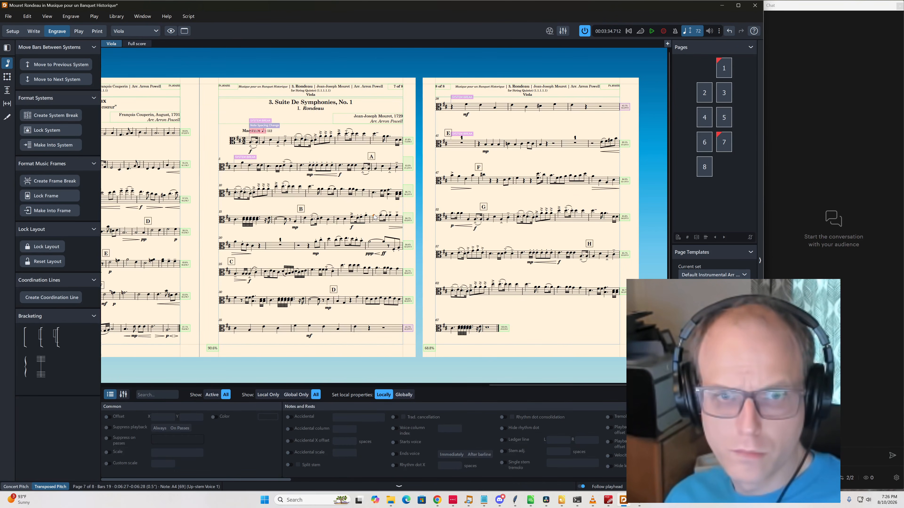
{"action": "key", "text": "shift+s"}
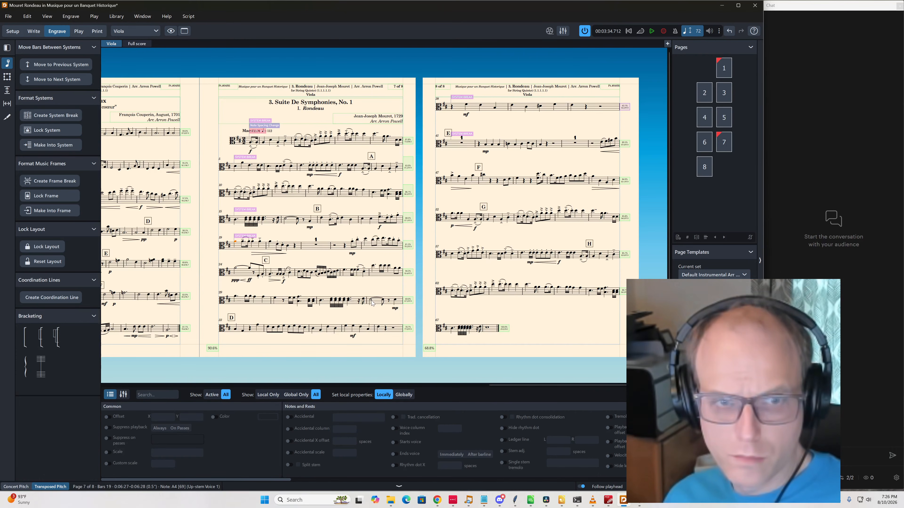
{"action": "key", "text": "shift+s"}
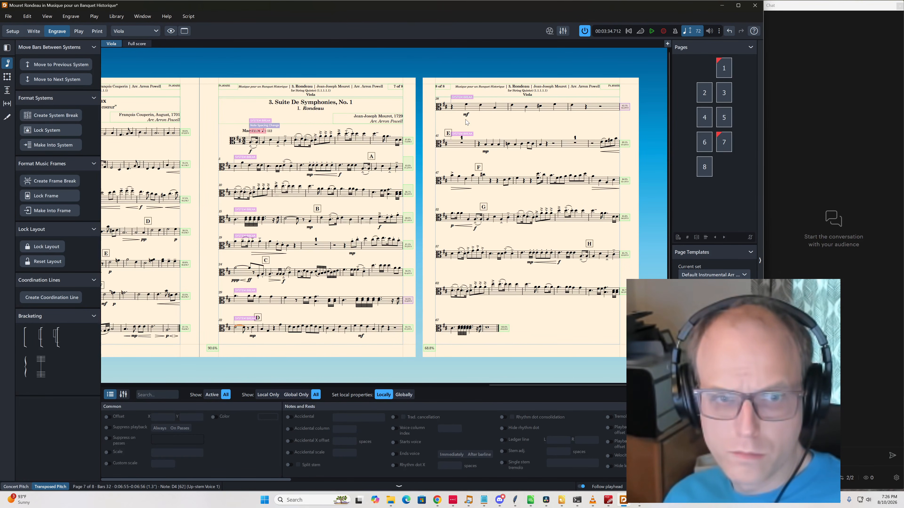
Delete the system break at bar 38 and shift the bar 32 system break to bar 34 in Write mode
{"action": "left_click", "coordinate": [464, 98]}
{"action": "key", "text": "Delete"}
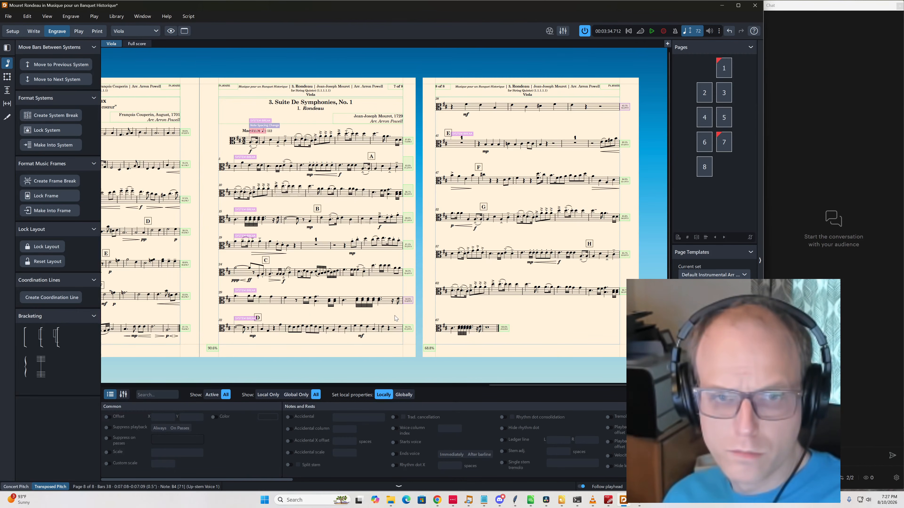
{"action": "left_click", "coordinate": [248, 318]}
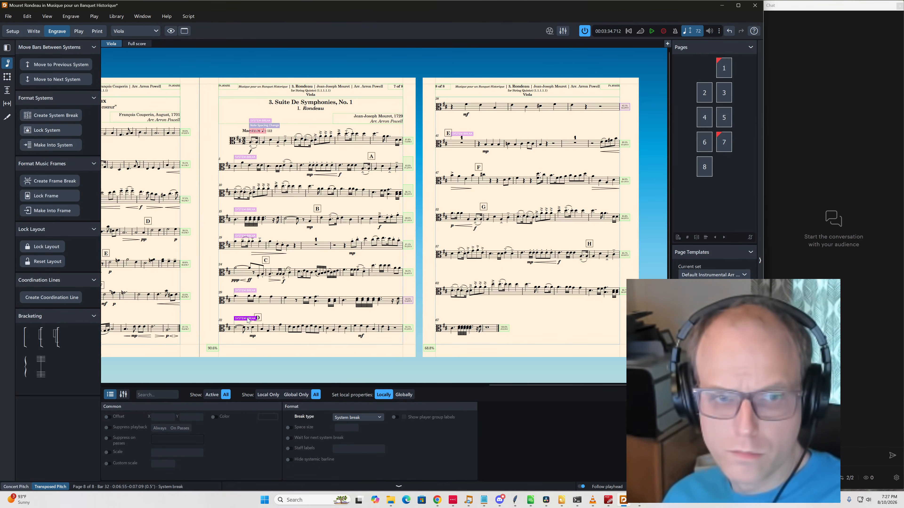
{"action": "key", "text": "ctrl+2"}
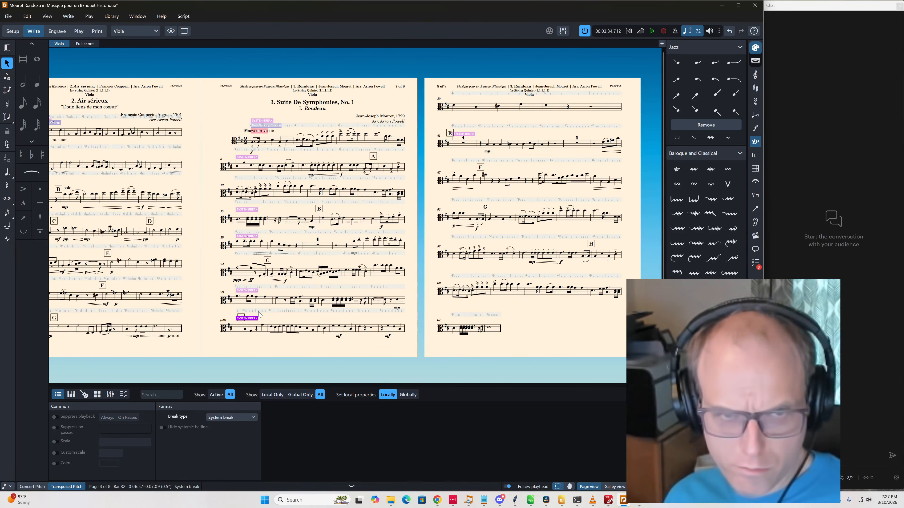
{"action": "key", "text": "alt+Right"}
{"action": "key", "text": "alt+Right"}
{"action": "key", "text": "alt+Right"}
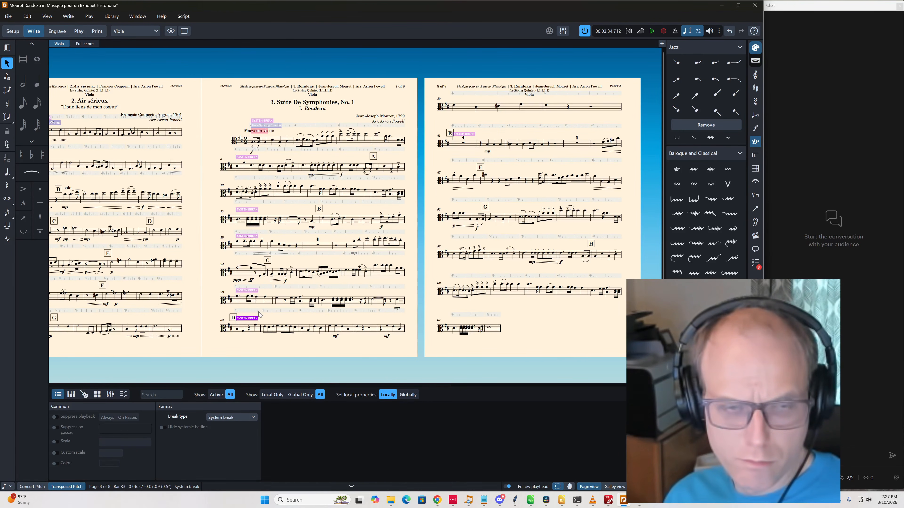
{"action": "key", "text": "alt+Right"}
{"action": "key", "text": "alt+Right"}
{"action": "key", "text": "alt+Right"}
{"action": "key", "text": "alt+Right"}
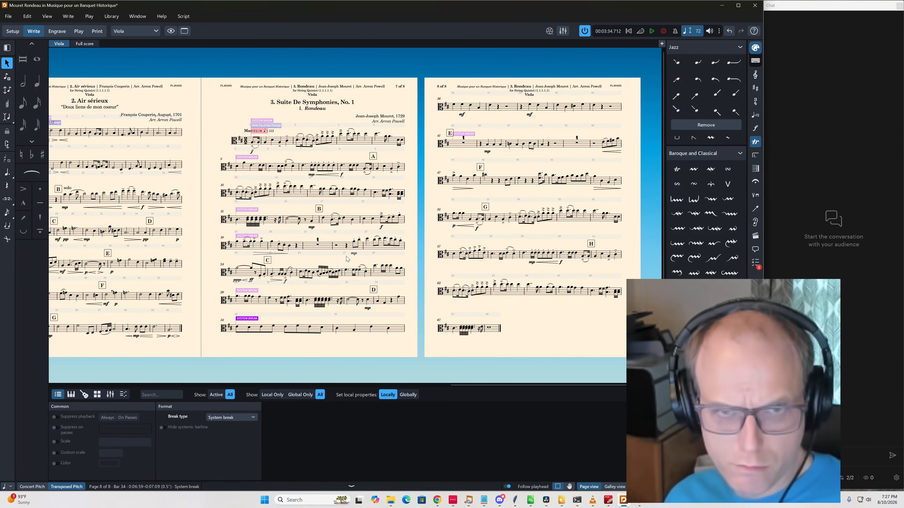
In Engrave mode, move bars 24, 29 and 37 to their previous systems
{"action": "left_click", "coordinate": [262, 275]}
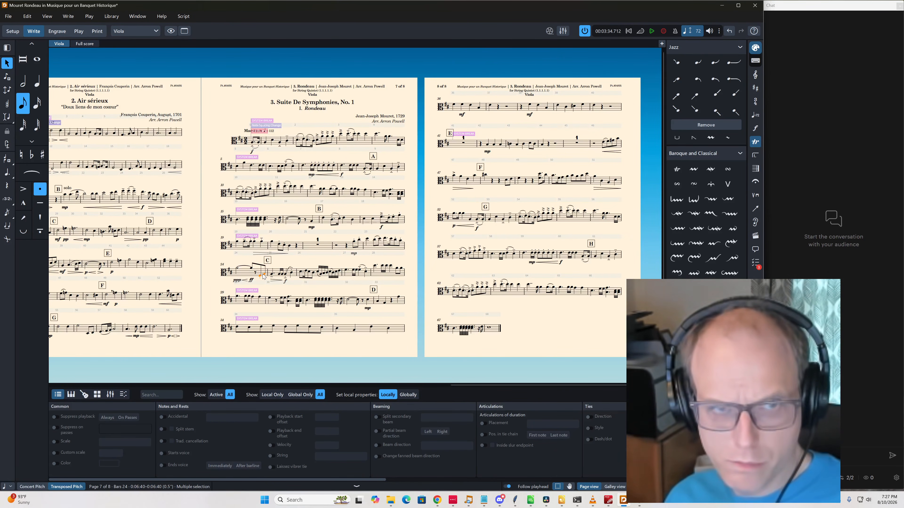
{"action": "key", "text": "ctrl+3"}
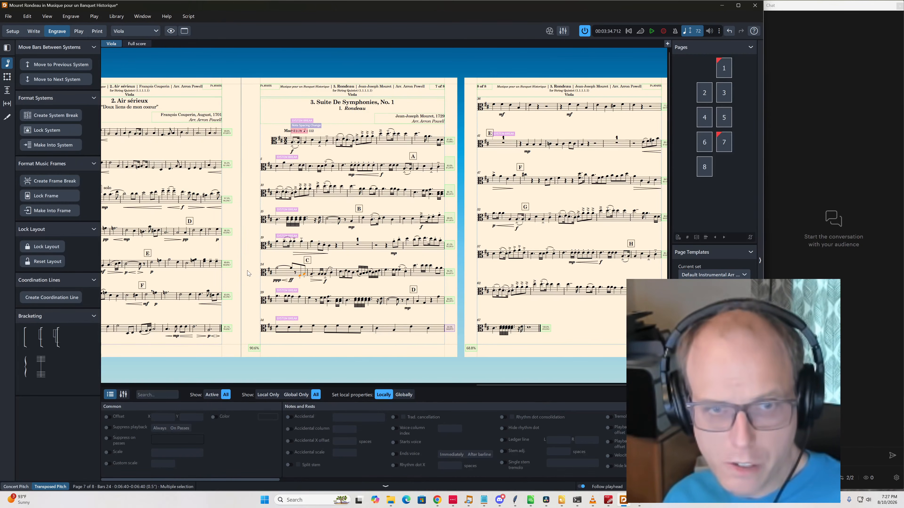
{"action": "key", "text": "alt+Up"}
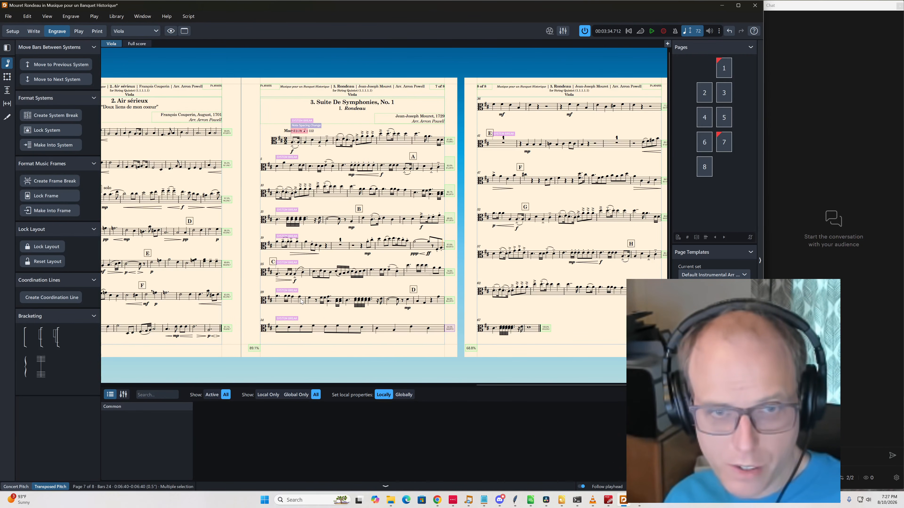
{"action": "key", "text": "alt+Up"}
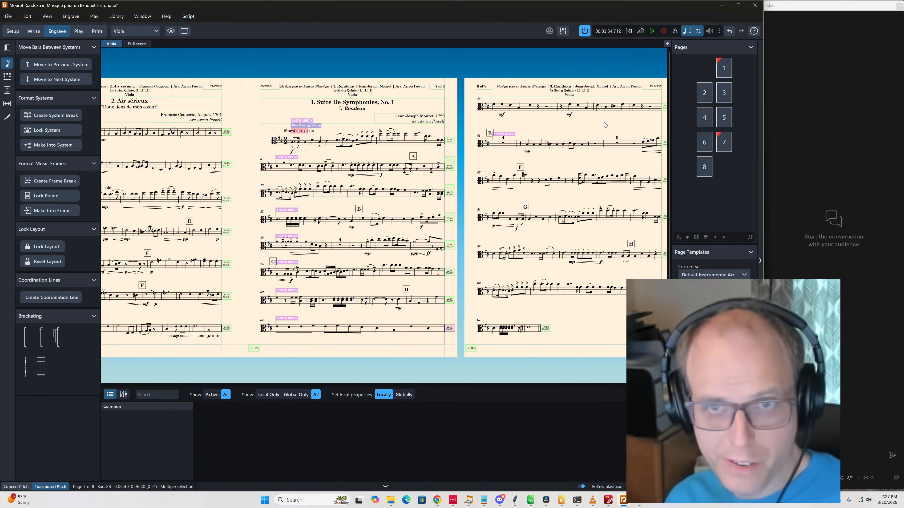
{"action": "left_click", "coordinate": [547, 108]}
{"action": "key", "text": "alt+Up"}
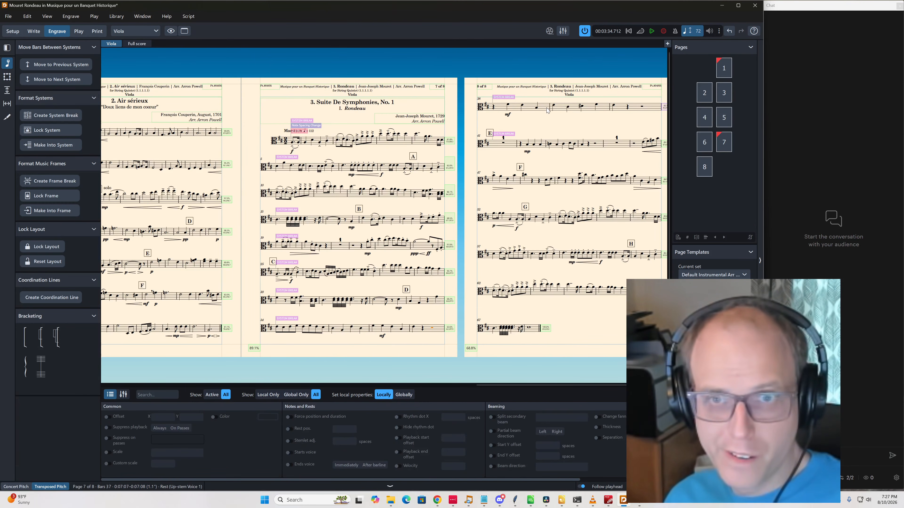
Delete the system break at bar 38 that starts page 8, keeping the break at bar 41
{"action": "left_click", "coordinate": [503, 134]}
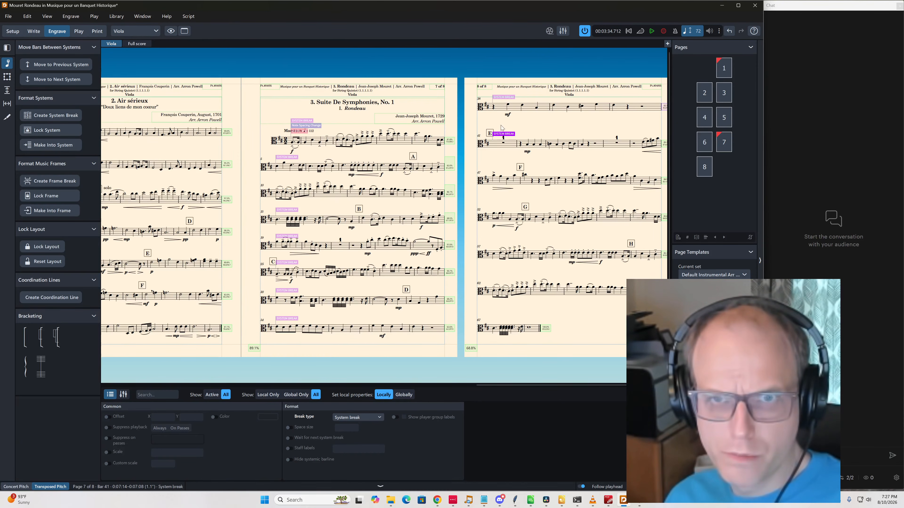
{"action": "left_click", "coordinate": [502, 97]}
{"action": "scroll", "coordinate": [533, 121], "scroll_direction": "right", "scroll_amount": 2}
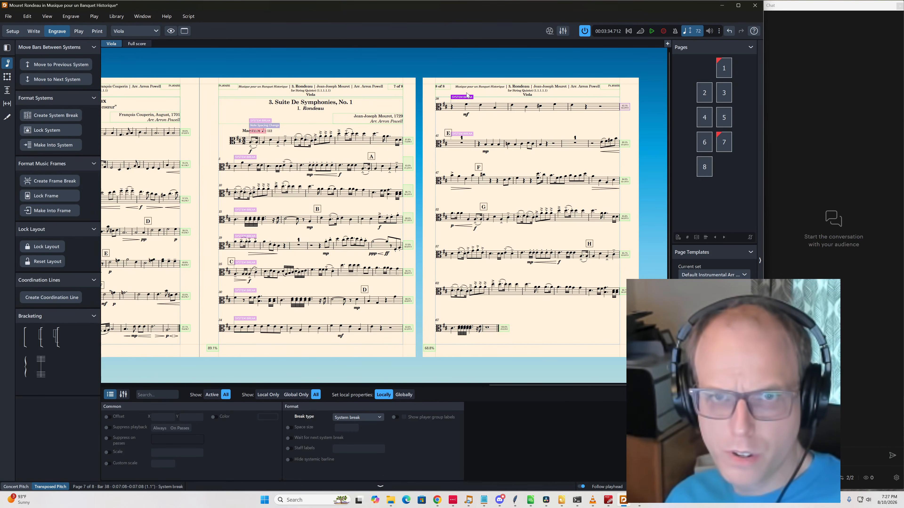
{"action": "key", "text": "Delete"}
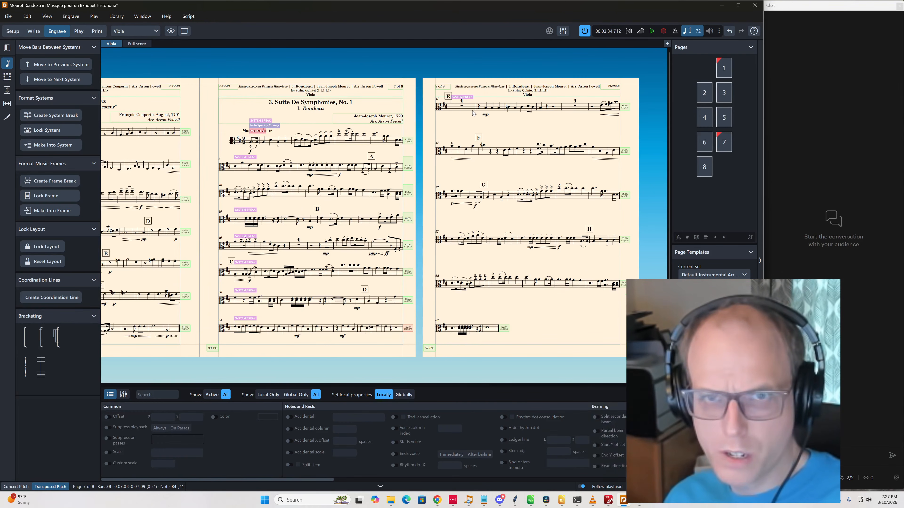
{"action": "left_click", "coordinate": [469, 98]}
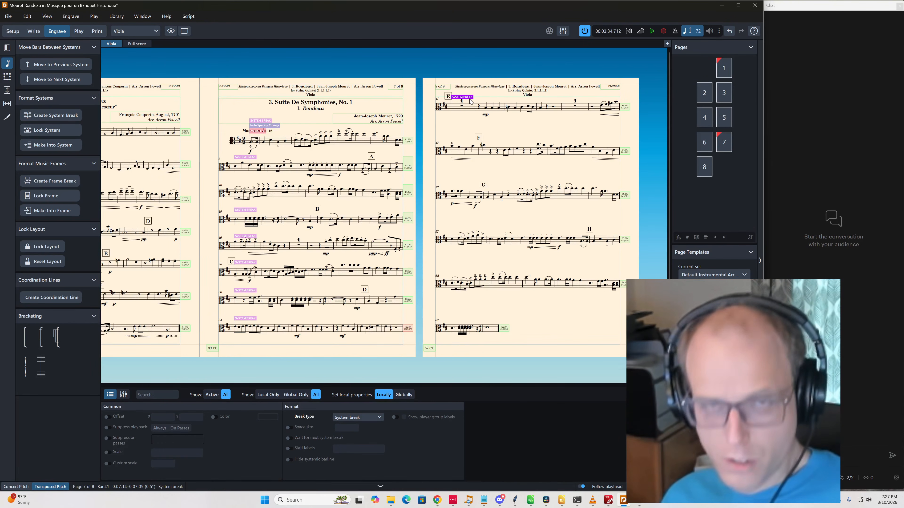
{"action": "left_click", "coordinate": [502, 131]}
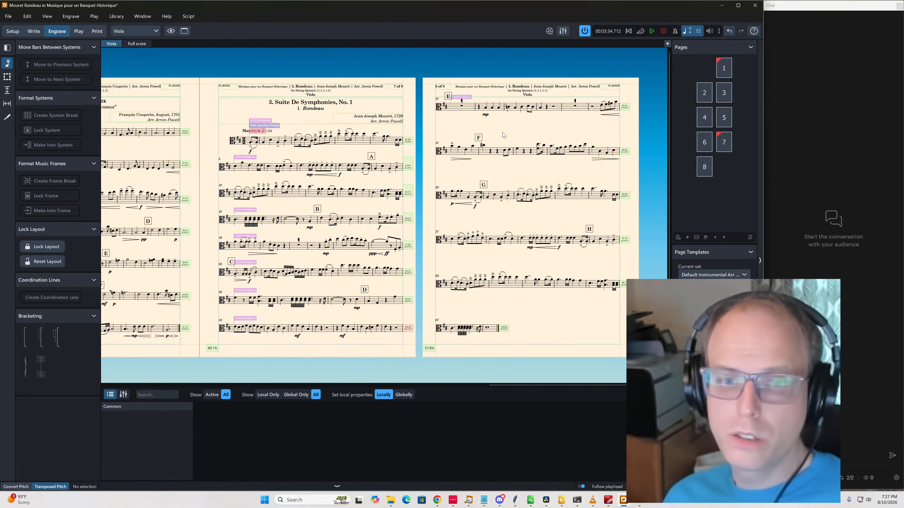
Add a note spacing change at bar 41 with an increased default crotchet/quarter-note space, and save the project
{"action": "left_click", "coordinate": [462, 106]}
{"action": "key", "text": "shift+n"}
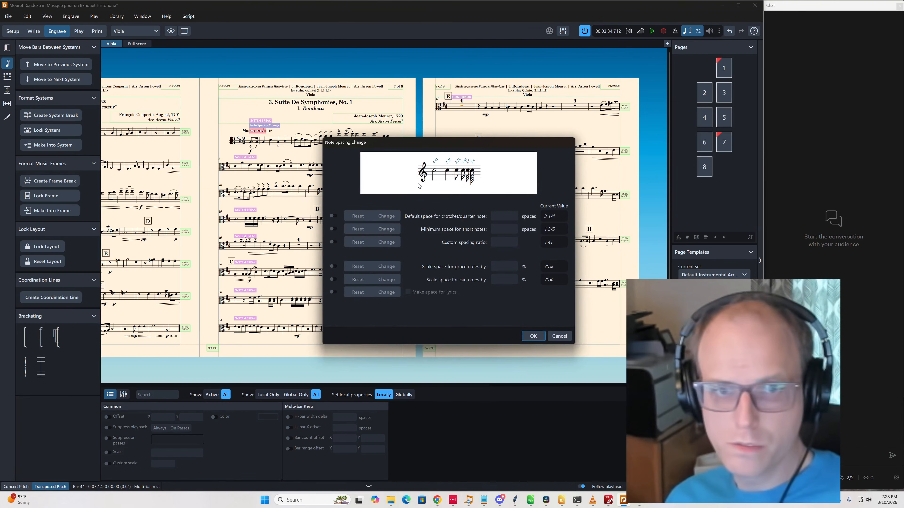
{"action": "left_click", "coordinate": [335, 215]}
{"action": "left_click", "coordinate": [391, 219]}
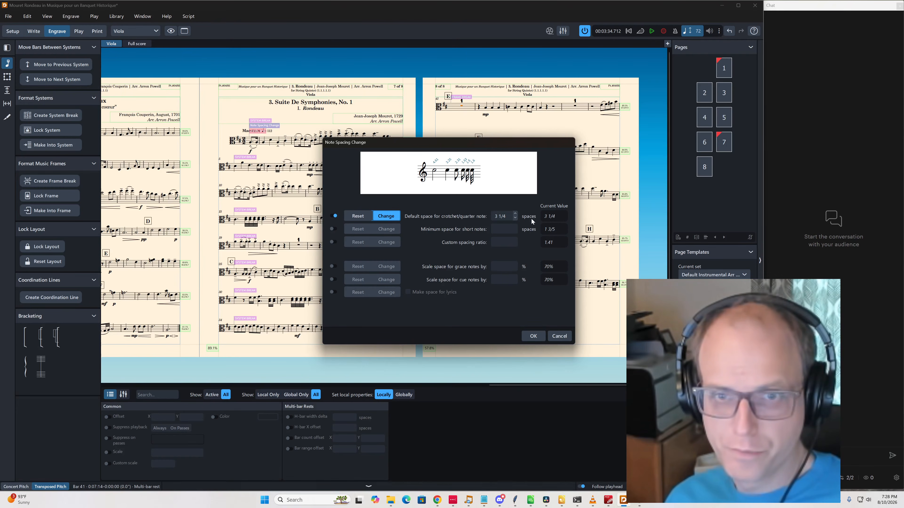
{"action": "left_click", "coordinate": [515, 214]}
{"action": "left_click", "coordinate": [515, 214]}
{"action": "left_click", "coordinate": [533, 336]}
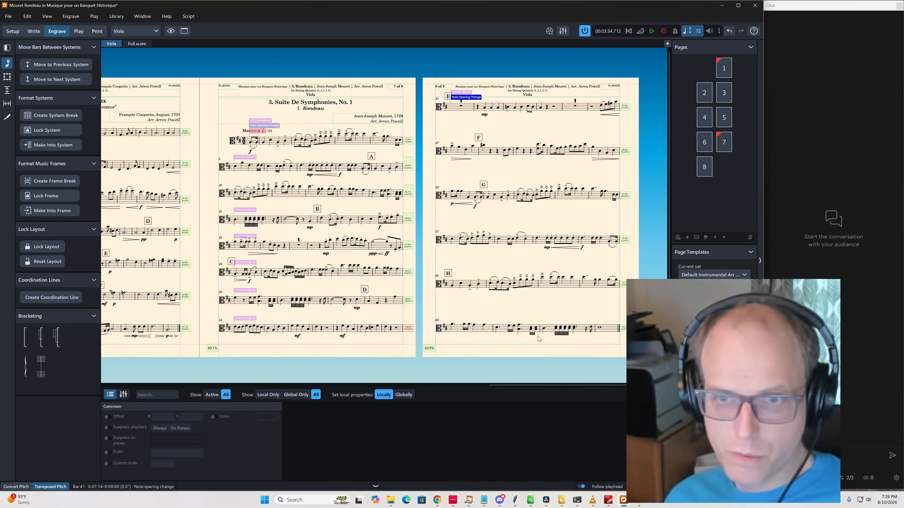
{"action": "key", "text": "Escape"}
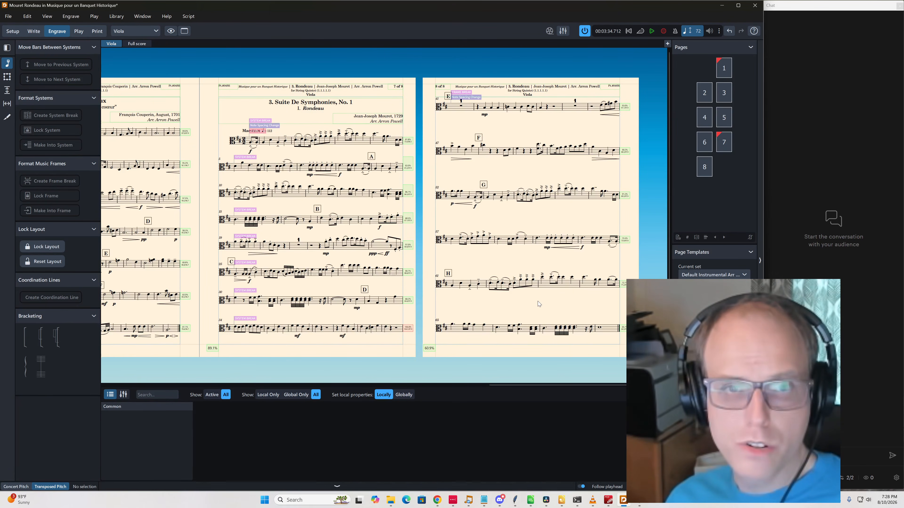
{"action": "scroll", "coordinate": [537, 301], "scroll_direction": "down", "scroll_amount": 1}
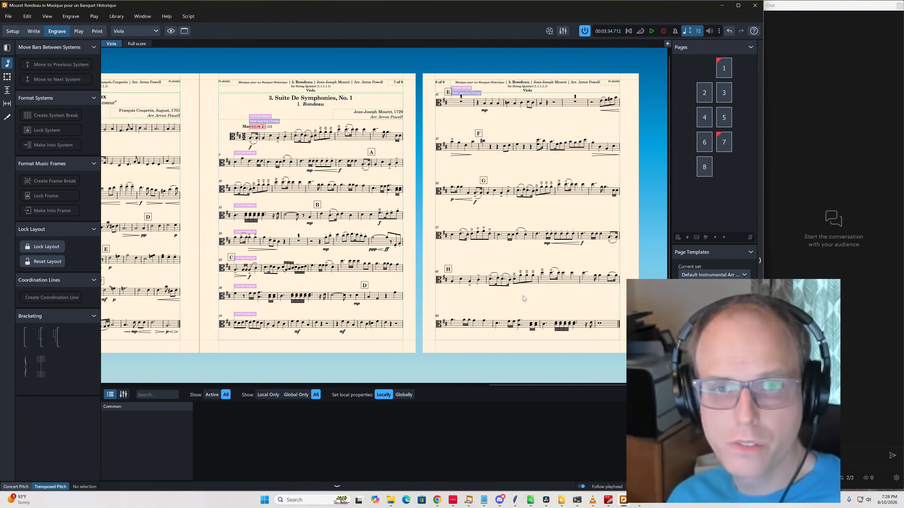
In the Violoncello part, add a note spacing change at bar 1 of Air sérieux with a default crotchet/quarter-note space of 3 3/4
{"action": "key", "text": "ctrl+alt+bracketright"}
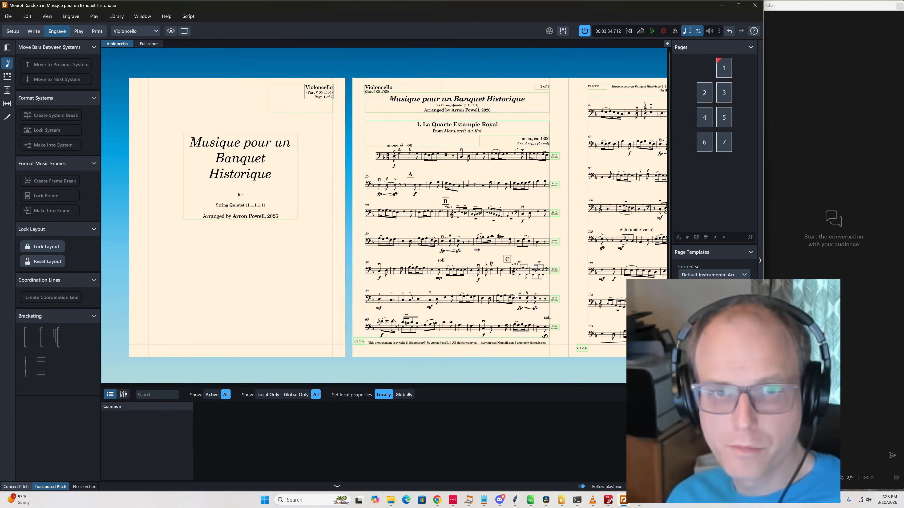
{"action": "scroll", "coordinate": [517, 302], "scroll_direction": "right", "scroll_amount": 10}
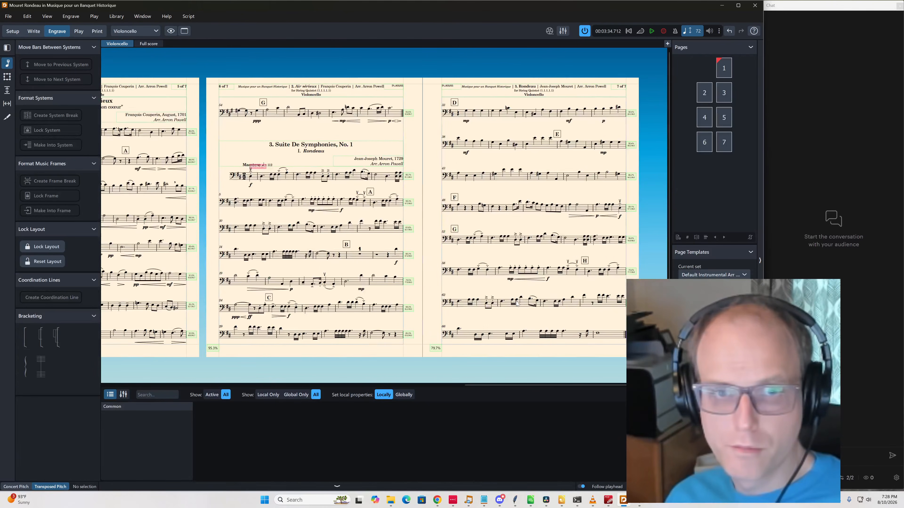
{"action": "scroll", "coordinate": [516, 303], "scroll_direction": "left", "scroll_amount": 5}
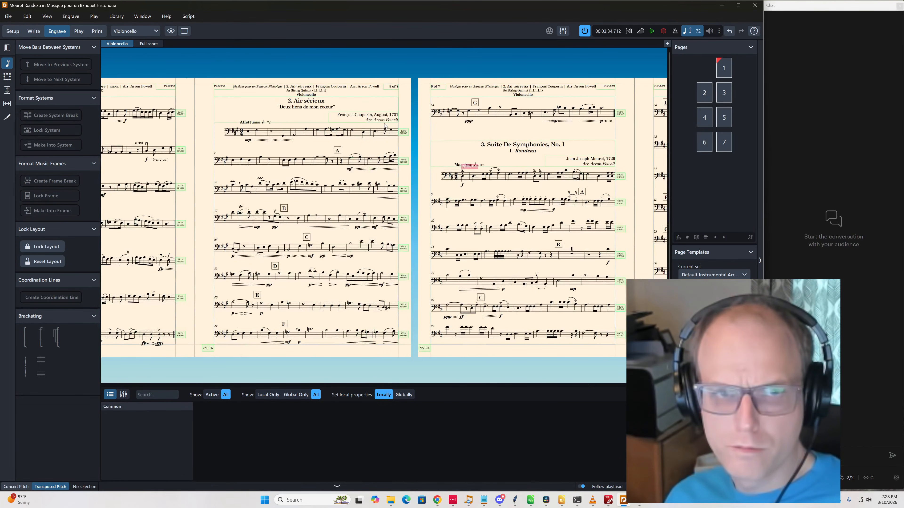
{"action": "left_click", "coordinate": [249, 133]}
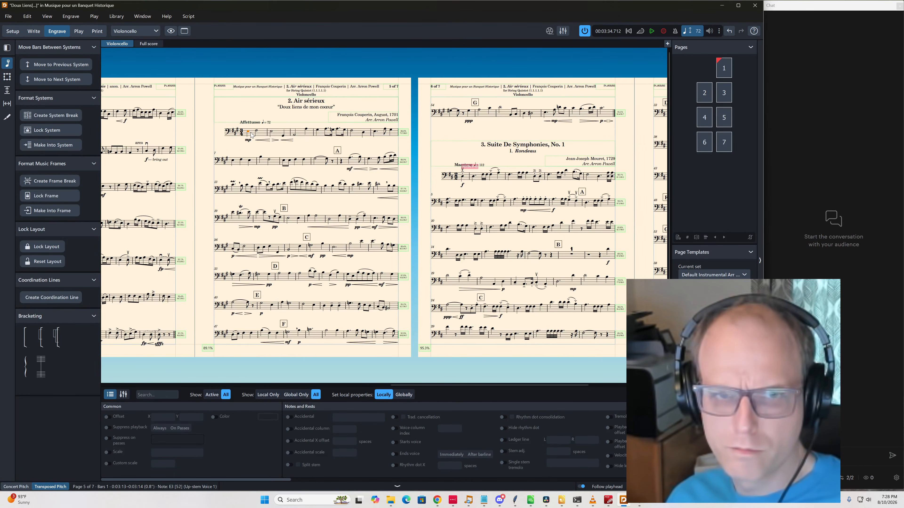
{"action": "key", "text": "alt+shift+n"}
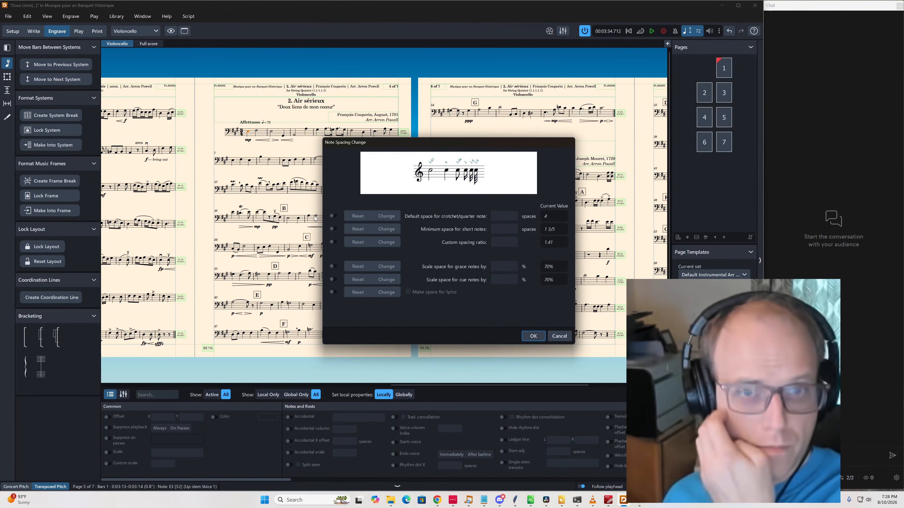
{"action": "left_click", "coordinate": [332, 215]}
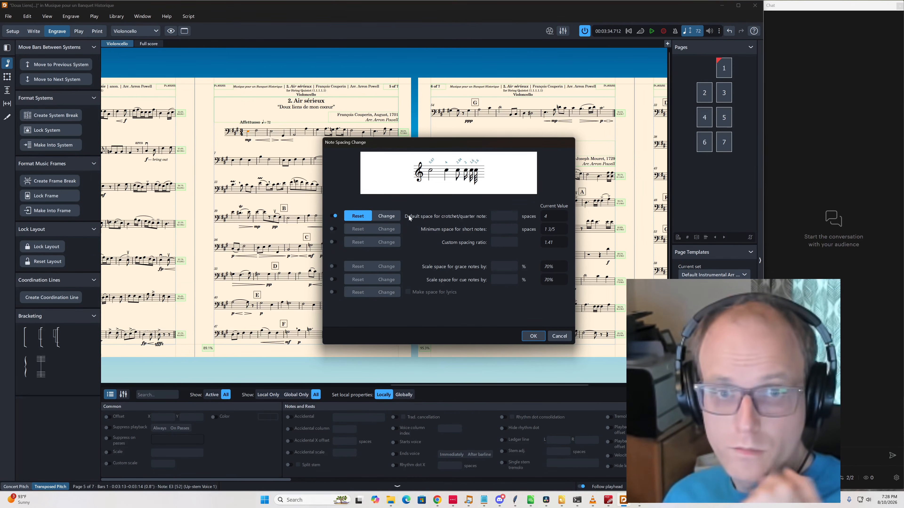
{"action": "left_click", "coordinate": [515, 218]}
{"action": "left_click", "coordinate": [514, 218]}
{"action": "left_click", "coordinate": [533, 335]}
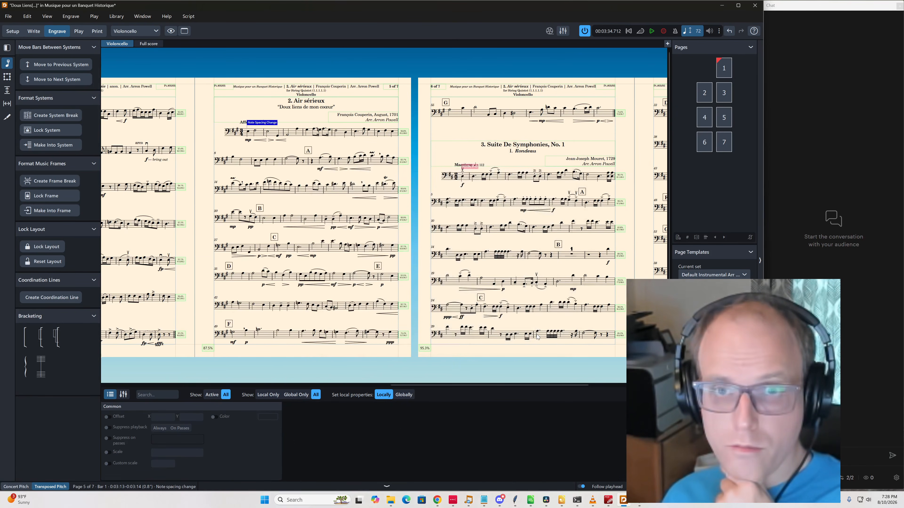
Edit the note spacing change at the start of the Violoncello's Air sérieux, reducing the default crotchet/quarter-note space by one more increment
{"action": "key", "text": "alt+shift+n"}
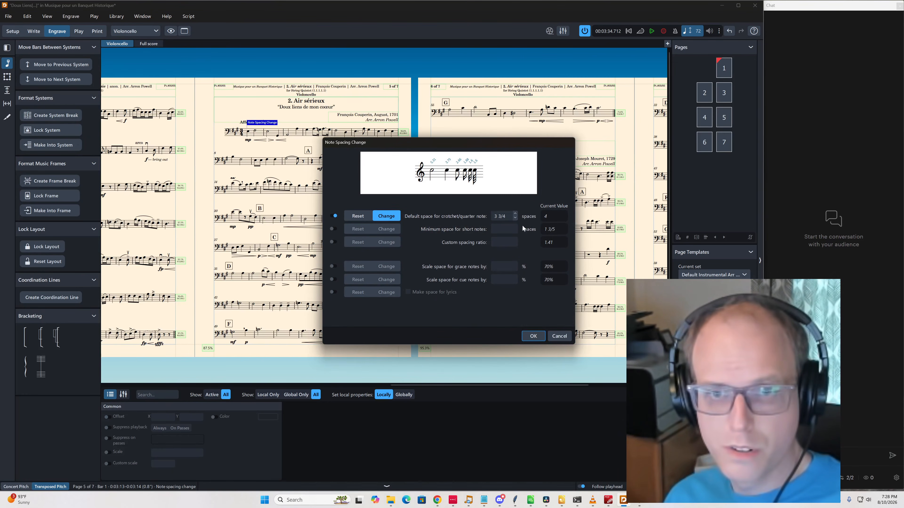
{"action": "left_click", "coordinate": [515, 218]}
{"action": "left_click", "coordinate": [530, 336]}
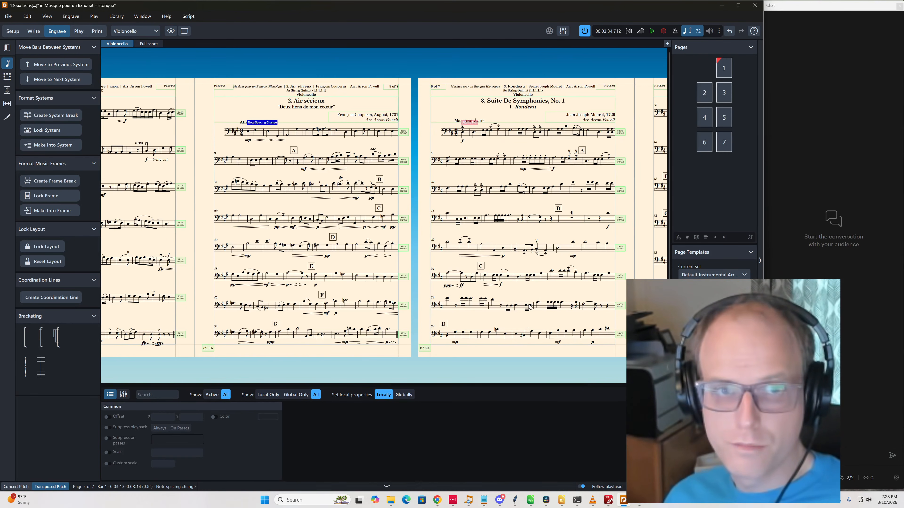
{"action": "scroll", "coordinate": [520, 304], "scroll_direction": "right", "scroll_amount": 5}
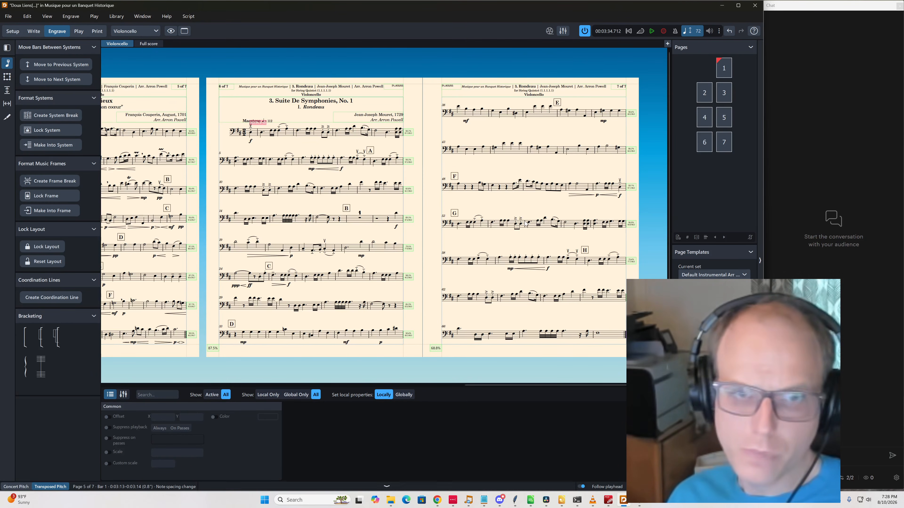
Switch to the Contrabass part and examine its page layout from the Quarte Estampie through the Rondeau
{"action": "key", "text": "ctrl+alt+bracketright"}
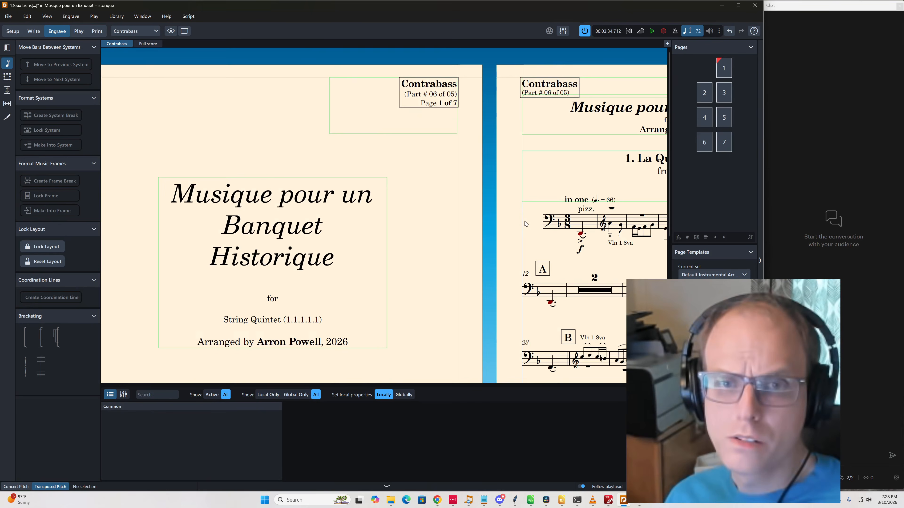
{"action": "key", "text": "x"}
{"action": "scroll", "coordinate": [508, 243], "scroll_direction": "right", "scroll_amount": 4}
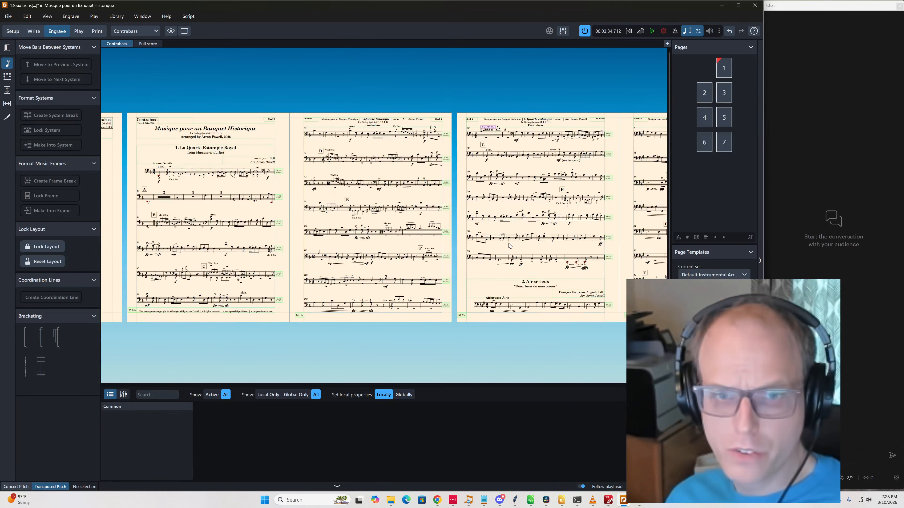
{"action": "scroll", "coordinate": [508, 244], "scroll_direction": "right", "scroll_amount": 2}
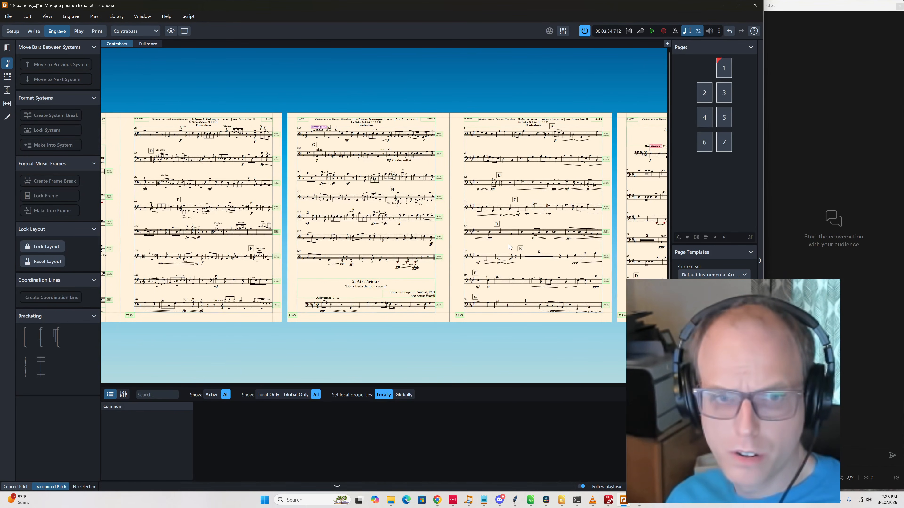
{"action": "scroll", "coordinate": [515, 250], "scroll_direction": "right", "scroll_amount": 2}
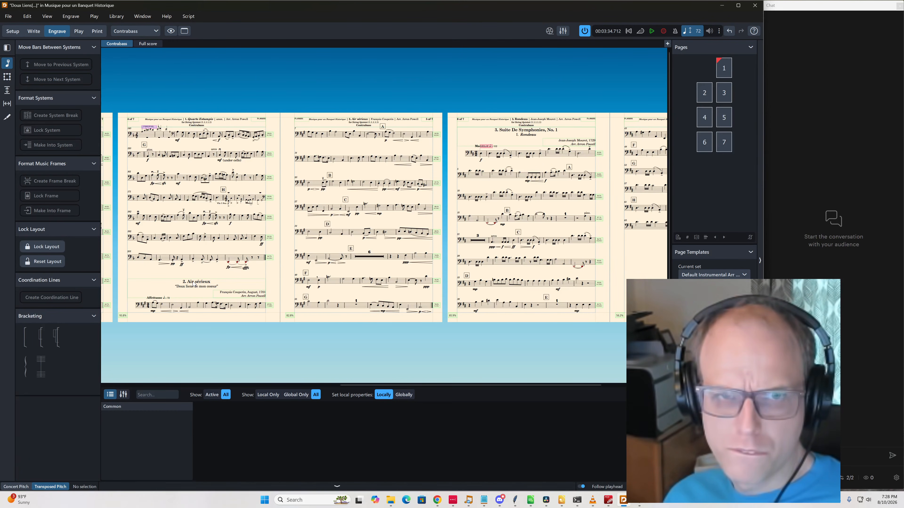
{"action": "left_click", "coordinate": [156, 305]}
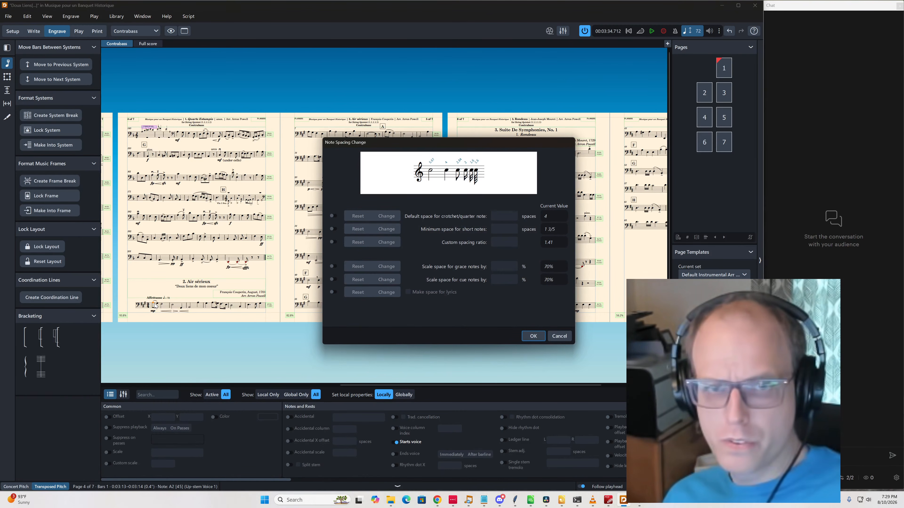
{"action": "key", "text": "Escape"}
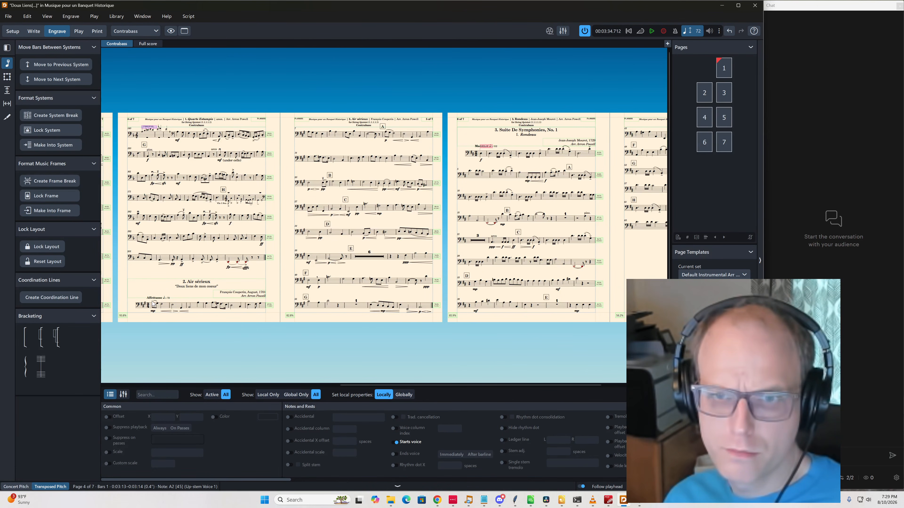
Insert a frame break at bar 42 of the Contrabass Rondeau
{"action": "scroll", "coordinate": [500, 269], "scroll_direction": "right", "scroll_amount": 3}
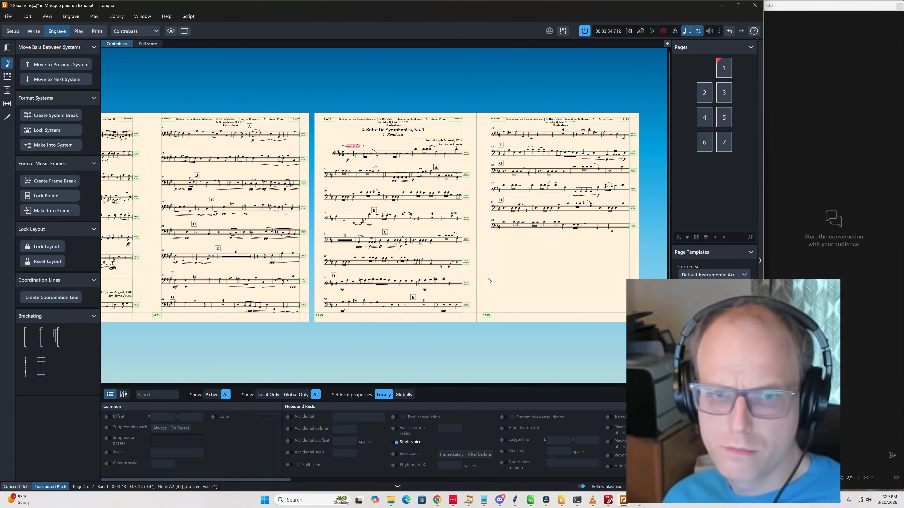
{"action": "left_click", "coordinate": [437, 306]}
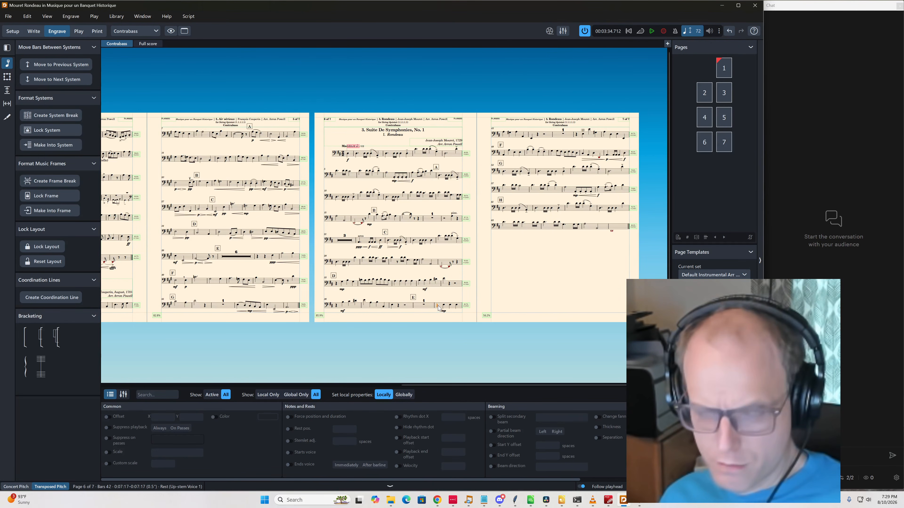
{"action": "key", "text": "shift+f"}
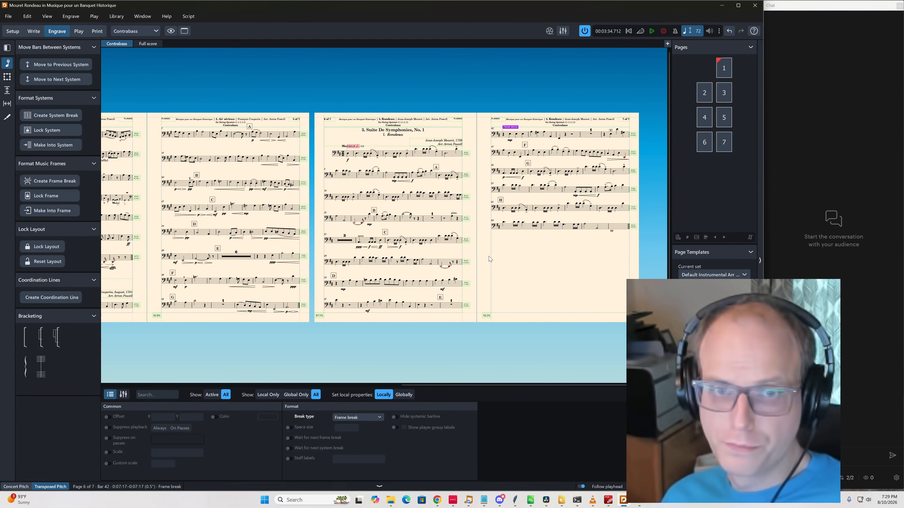
In Write mode, add a Violin 1 cue over the Contrabass rests in bars 18–20 of the Rondeau
{"action": "left_click", "coordinate": [417, 219]}
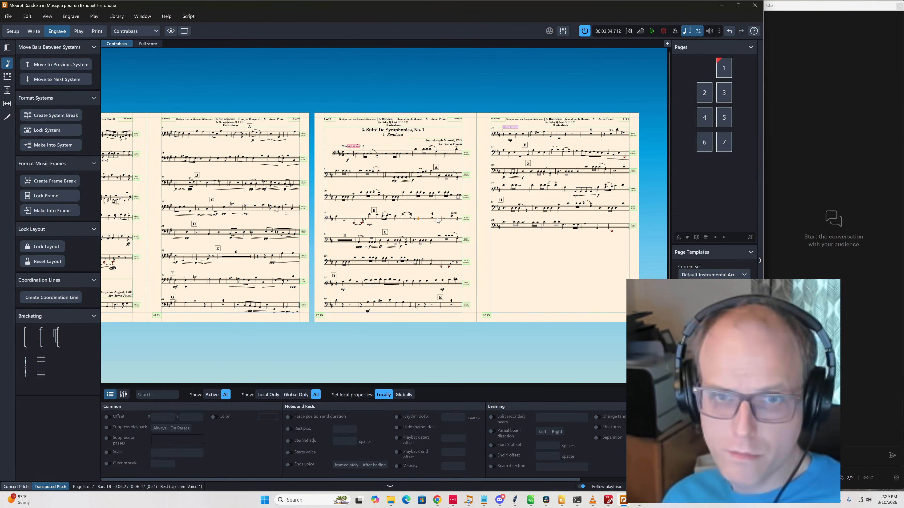
{"action": "key", "text": "ctrl+2"}
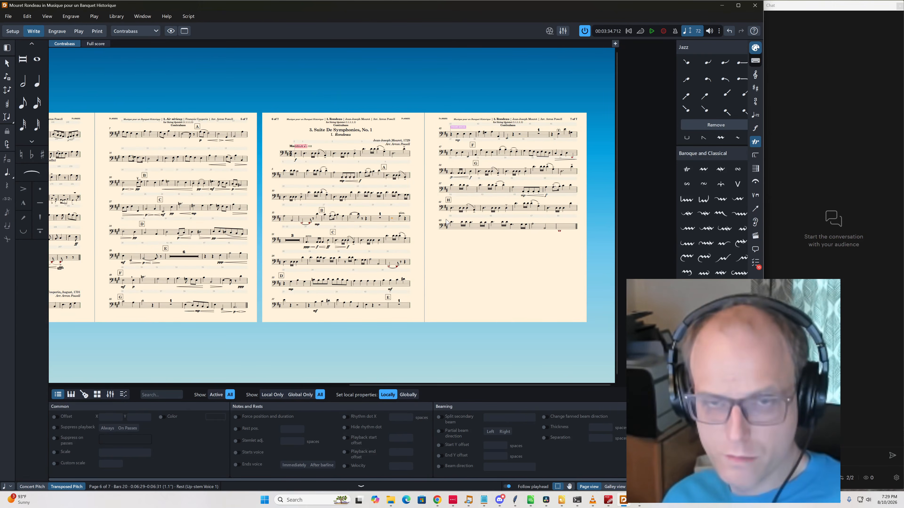
{"action": "left_click", "coordinate": [421, 222], "text": "shift"}
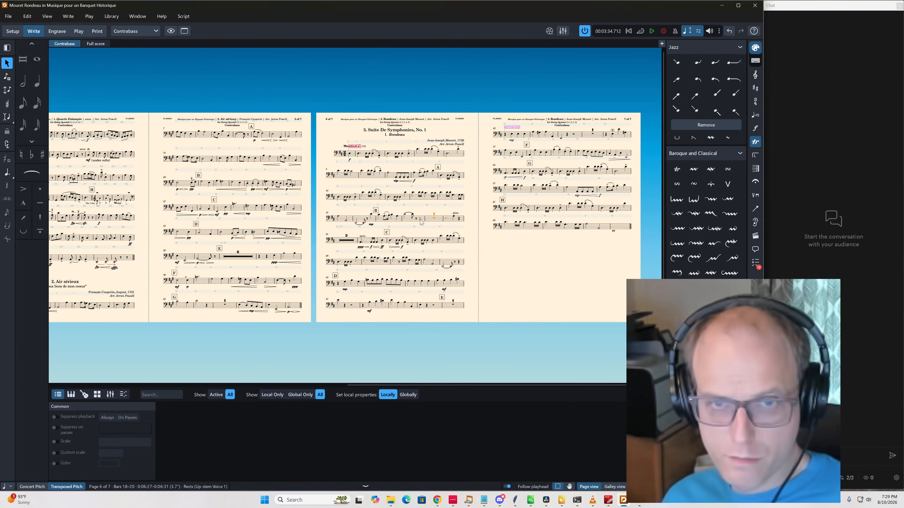
{"action": "key", "text": "shift+i"}
{"action": "type", "text": "Violin 1"}
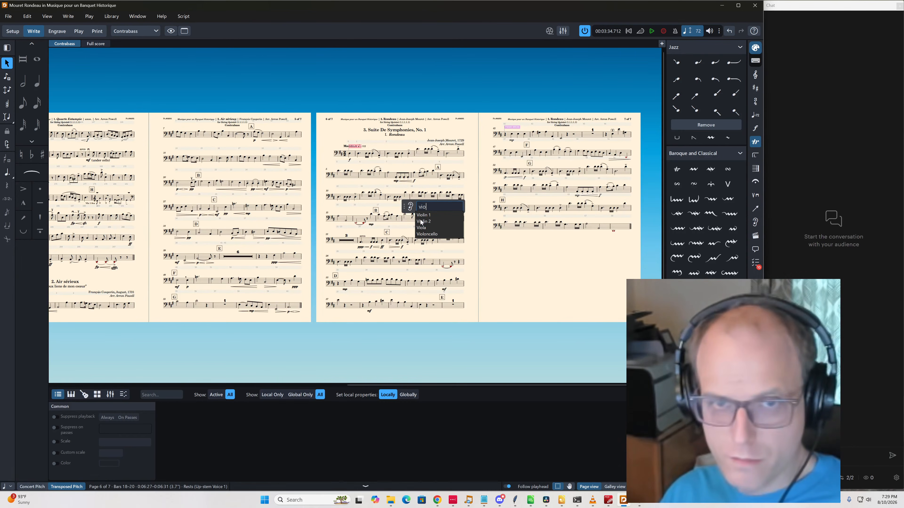
{"action": "key", "text": "Return"}
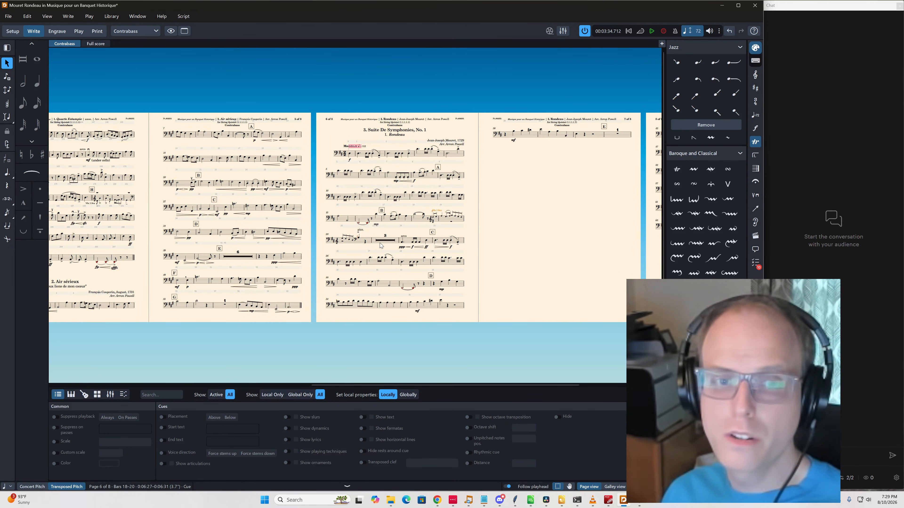
In the full score, add a Violin 2 cue to the Contrabass from bar 21, shorten it to end in bar 23, and save the project
{"action": "left_click", "coordinate": [365, 242]}
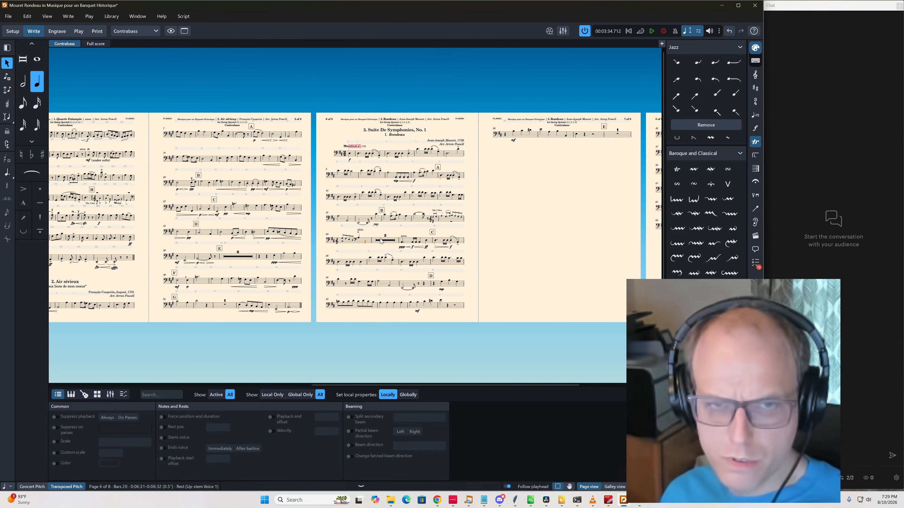
{"action": "key", "text": "w"}
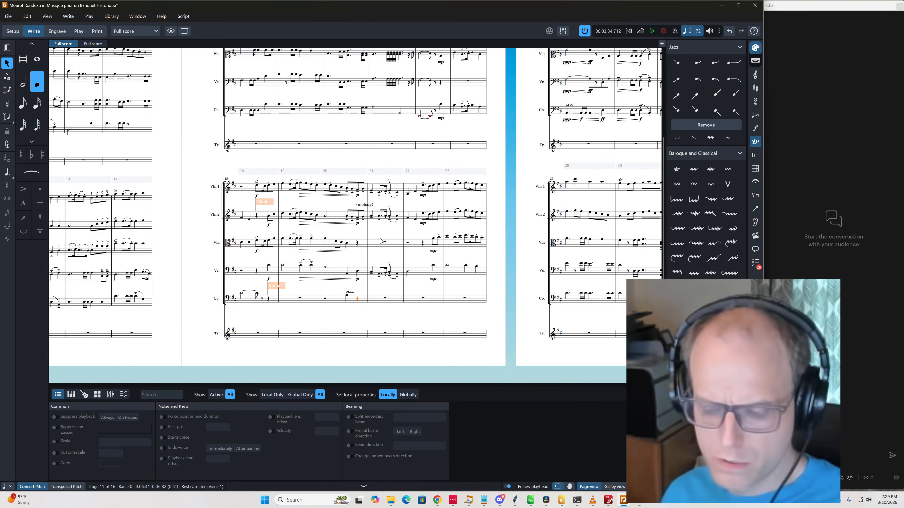
{"action": "key", "text": "space"}
{"action": "key", "text": "space"}
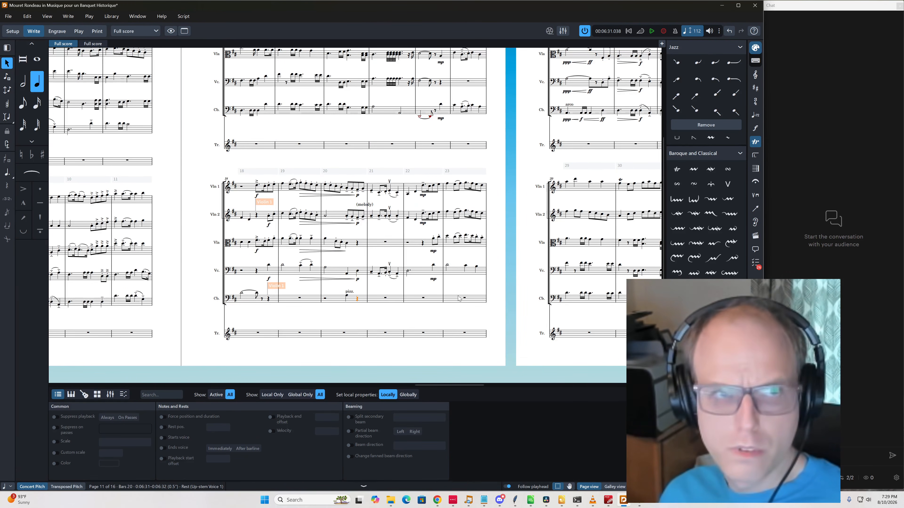
{"action": "scroll", "coordinate": [439, 293], "scroll_direction": "right", "scroll_amount": 6}
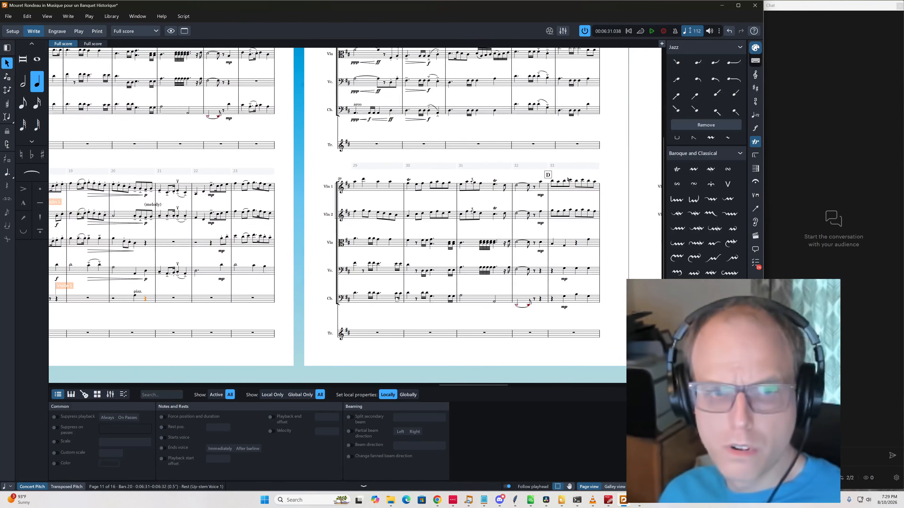
{"action": "left_click", "coordinate": [258, 301], "text": "shift"}
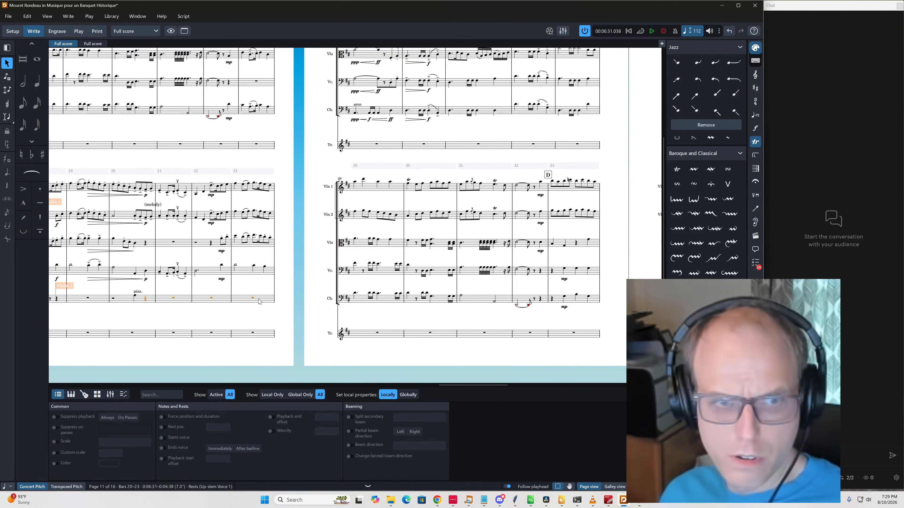
{"action": "key", "text": "shift+i"}
{"action": "type", "text": "Violin 1"}
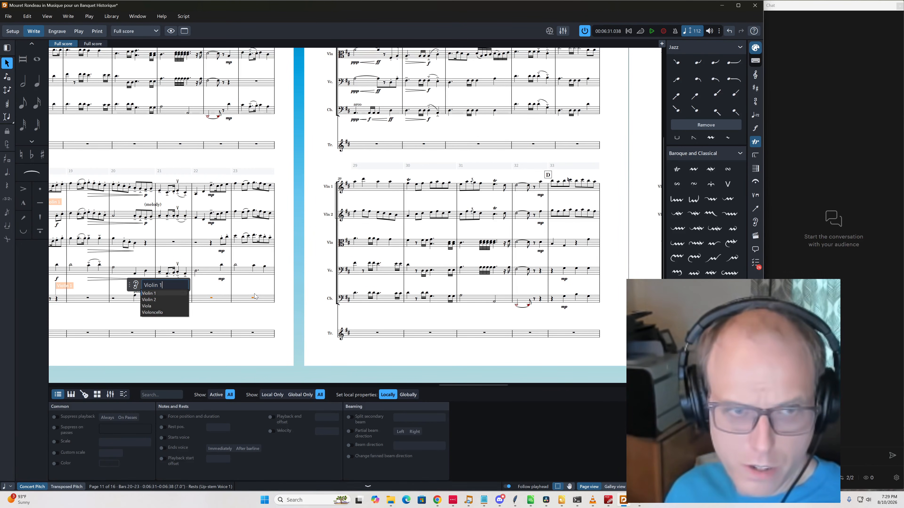
{"action": "key", "text": "Down"}
{"action": "key", "text": "Return"}
{"action": "key", "text": "Return"}
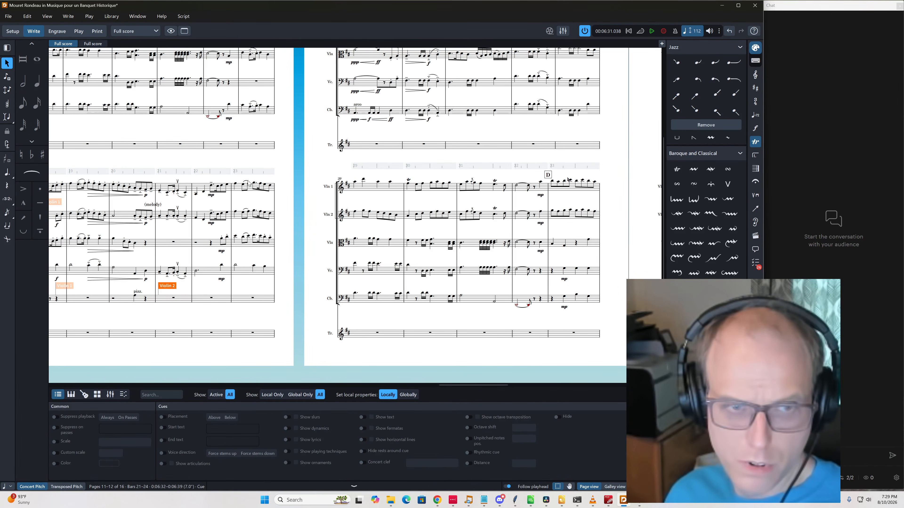
{"action": "key", "text": "shift+alt+Left"}
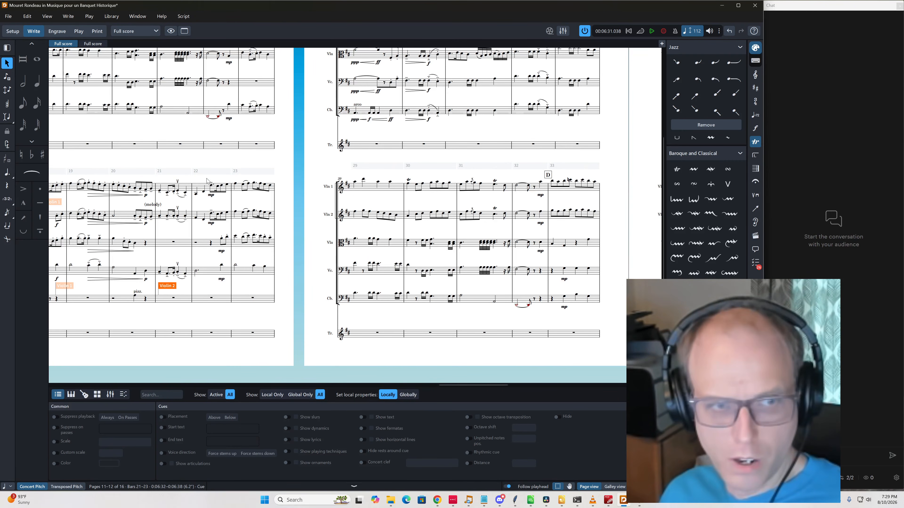
{"action": "scroll", "coordinate": [301, 206], "scroll_direction": "left", "scroll_amount": 7}
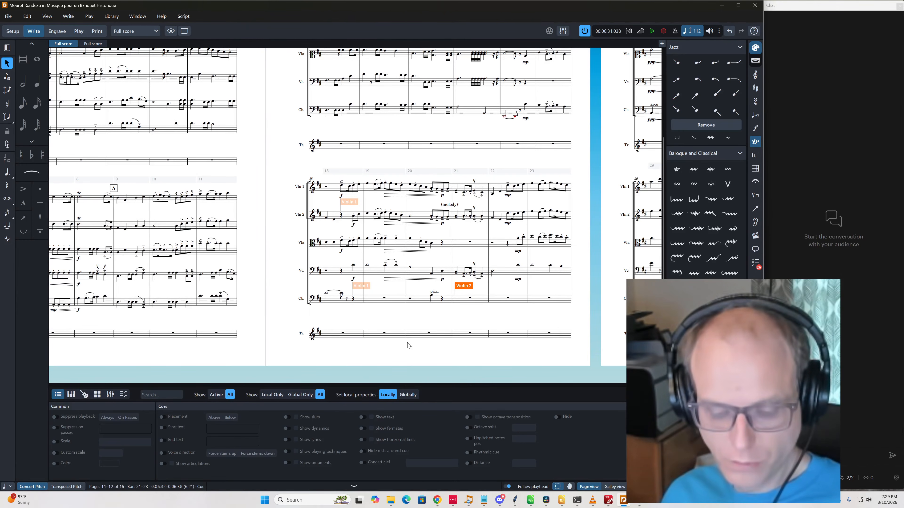
Return to the Contrabass part in Engrave mode and replace the Rondeau's frame break at bar 42 with one at bar 38
{"action": "key", "text": "w"}
{"action": "key", "text": "ctrl+3"}
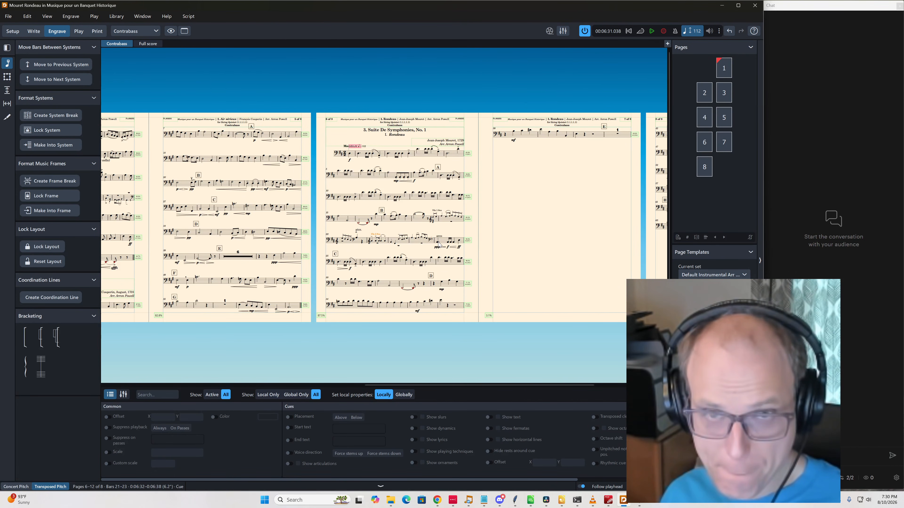
{"action": "left_click", "coordinate": [350, 154]}
{"action": "scroll", "coordinate": [478, 228], "scroll_direction": "right", "scroll_amount": 3}
{"action": "scroll", "coordinate": [477, 232], "scroll_direction": "left", "scroll_amount": 7}
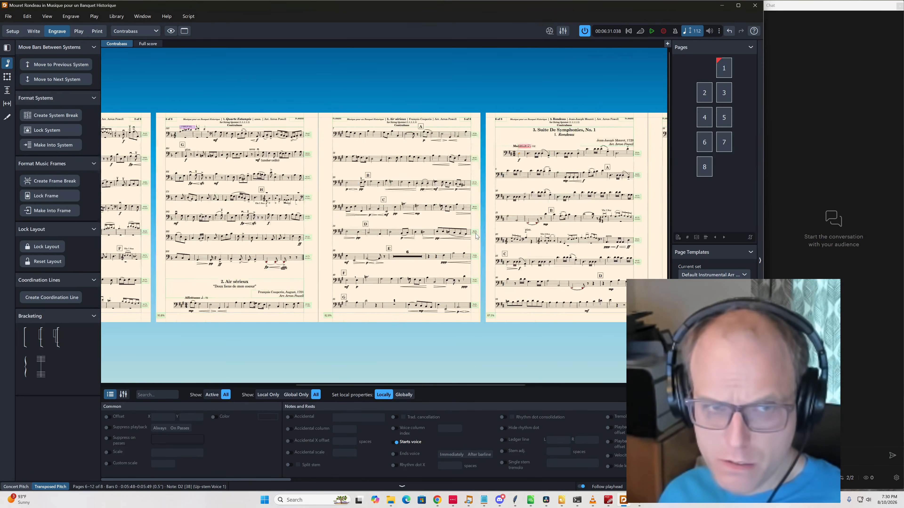
{"action": "scroll", "coordinate": [476, 236], "scroll_direction": "right", "scroll_amount": 5}
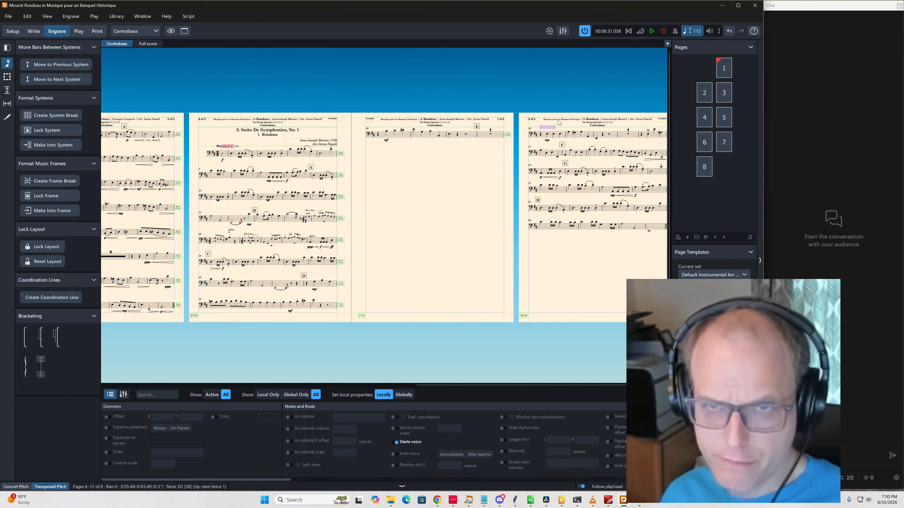
{"action": "left_click", "coordinate": [551, 128]}
{"action": "key", "text": "Delete"}
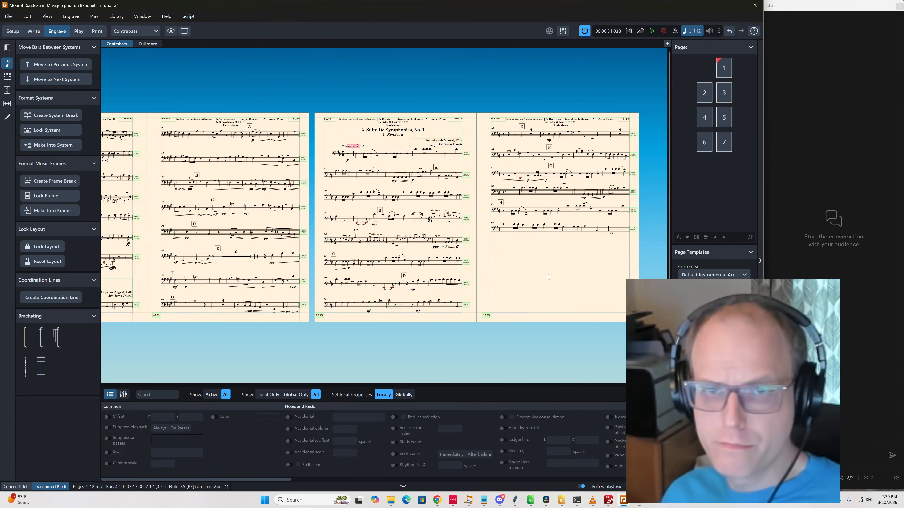
{"action": "left_click", "coordinate": [412, 306]}
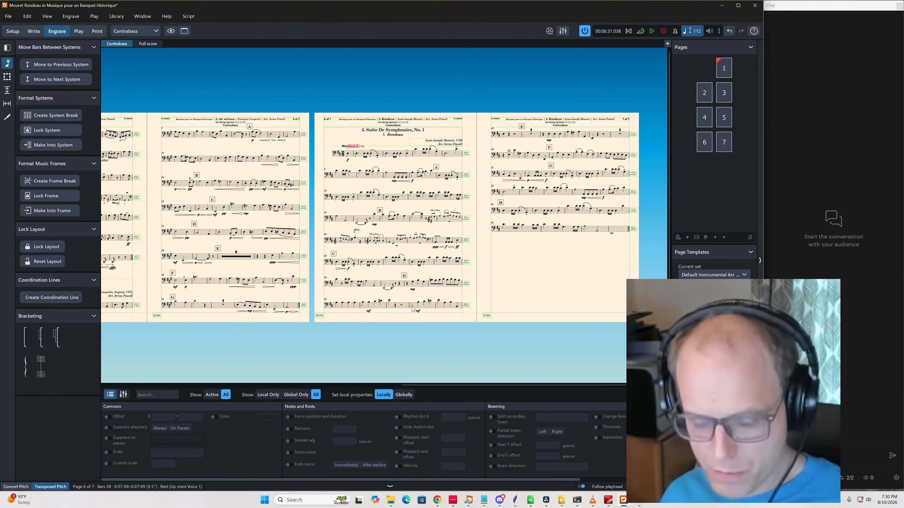
{"action": "key", "text": "shift+f"}
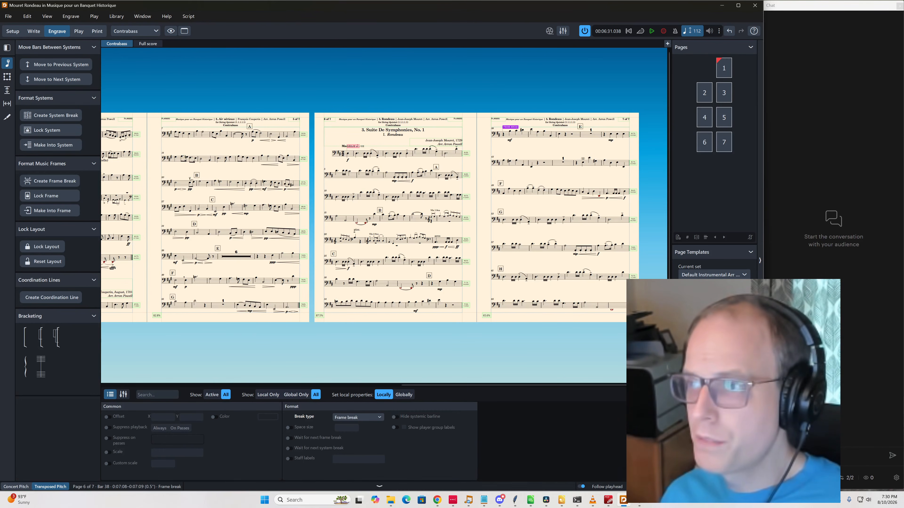
Switch to the MouretMvmts folder in File Explorer and open Mouret_-_Fanfares2.pdf with Optical Music Recognition (Audiveris)
{"action": "key", "text": "alt+Tab"}
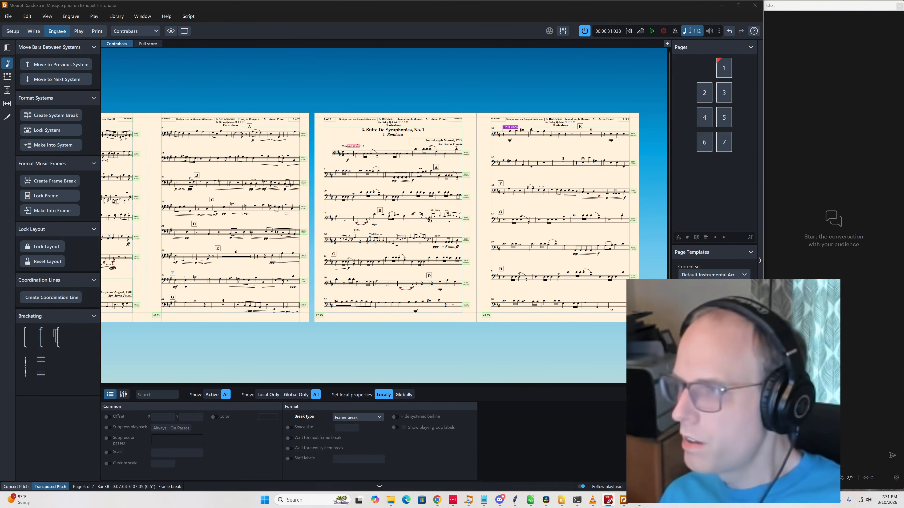
{"action": "key", "text": "alt+Tab"}
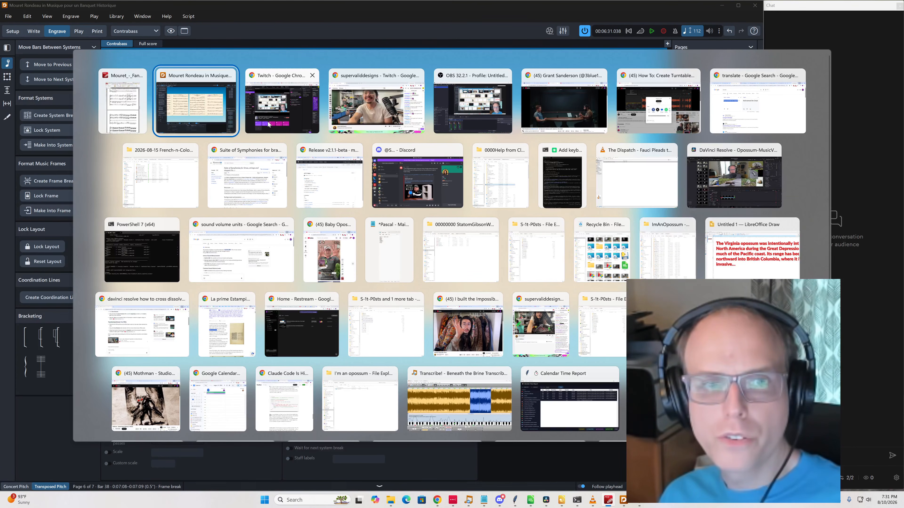
{"action": "left_click", "coordinate": [182, 200]}
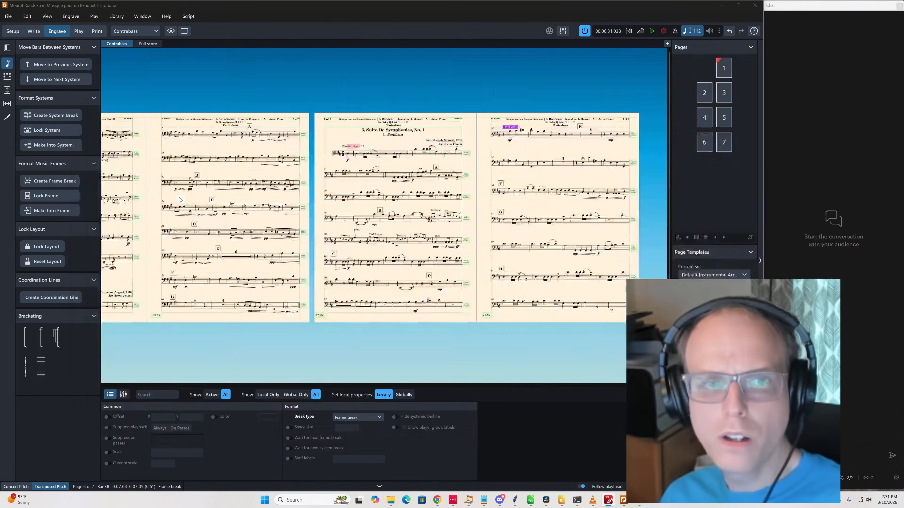
{"action": "double_click", "coordinate": [230, 114]}
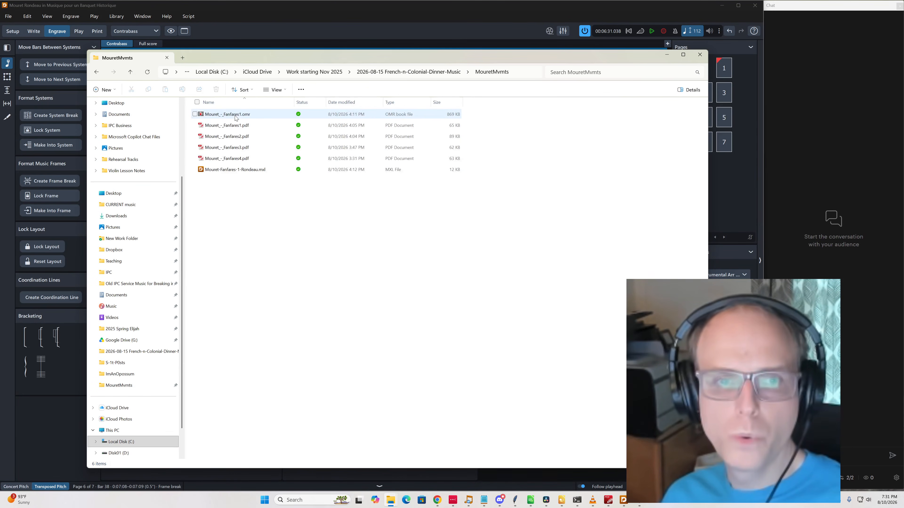
{"action": "left_click", "coordinate": [253, 136]}
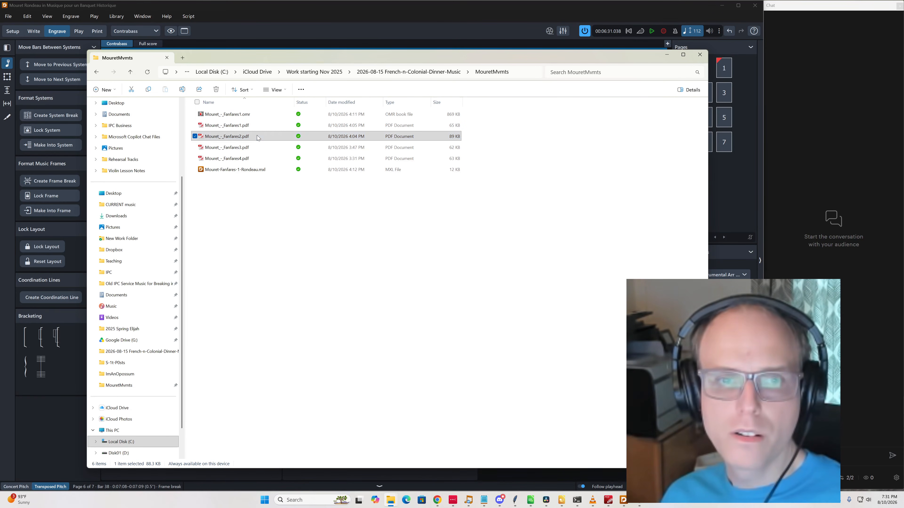
{"action": "right_click", "coordinate": [258, 138]}
{"action": "mouse_move", "coordinate": [356, 175]}
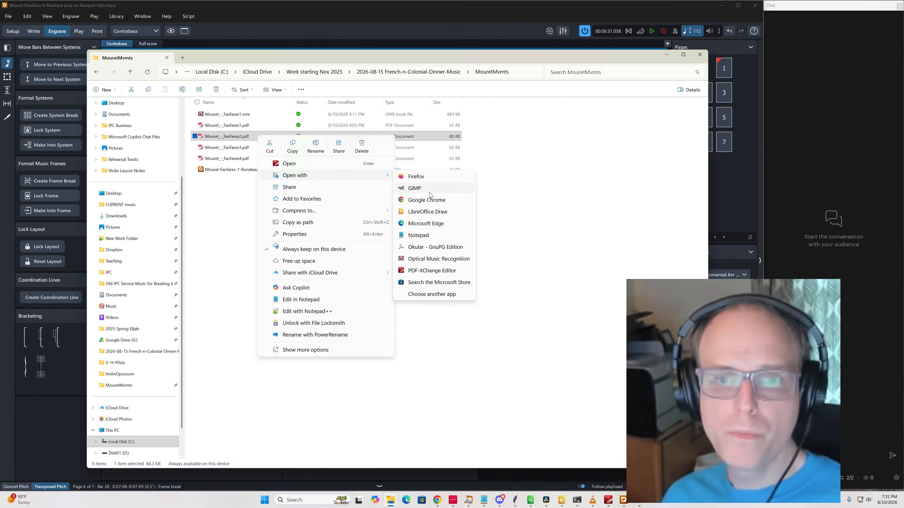
{"action": "left_click", "coordinate": [450, 263]}
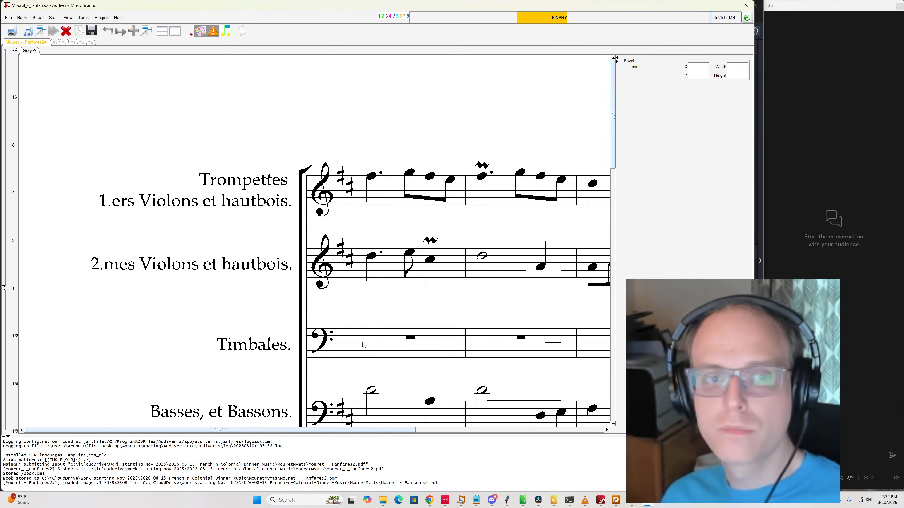
Look over the first sheet of the imported score and start transcribing the whole book
{"action": "scroll", "coordinate": [361, 348], "scroll_direction": "down", "scroll_amount": 8}
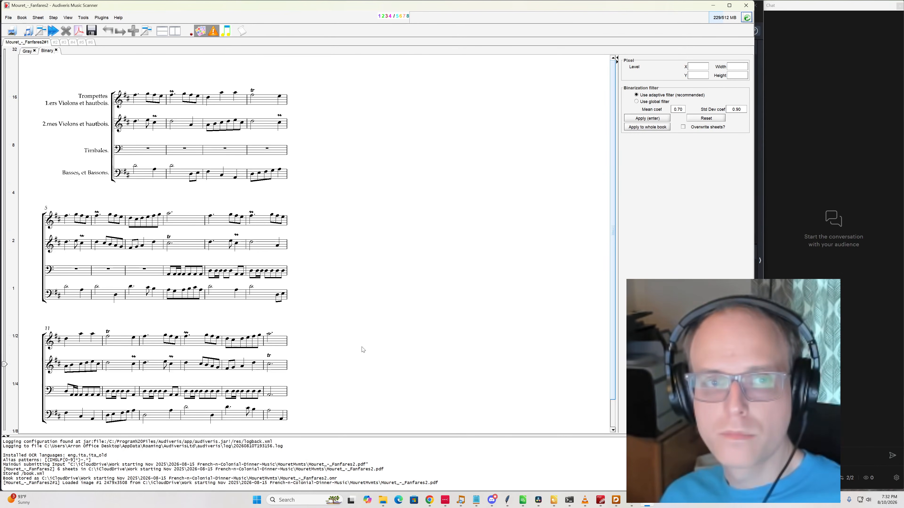
{"action": "scroll", "coordinate": [362, 349], "scroll_direction": "down", "scroll_amount": 2}
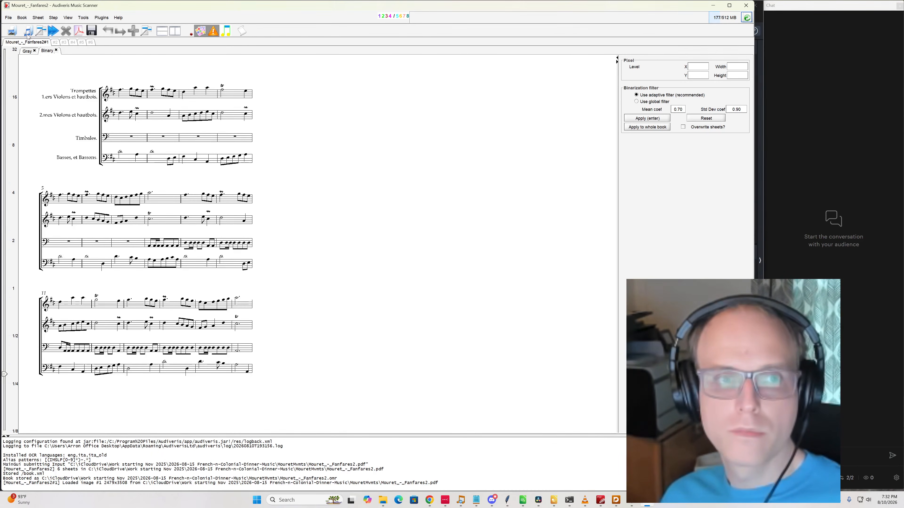
{"action": "scroll", "coordinate": [235, 351], "scroll_direction": "up", "scroll_amount": 1}
{"action": "scroll", "coordinate": [235, 350], "scroll_direction": "down", "scroll_amount": 2}
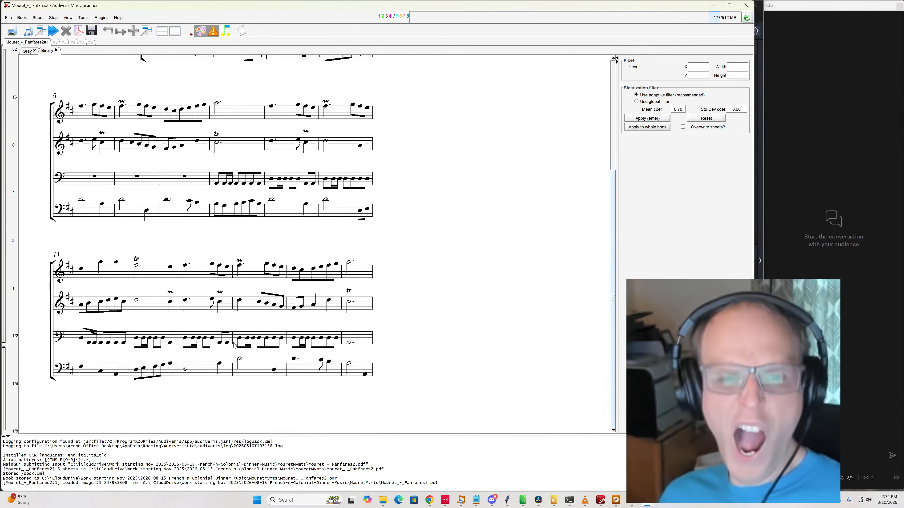
{"action": "scroll", "coordinate": [75, 126], "scroll_direction": "up", "scroll_amount": 3}
{"action": "scroll", "coordinate": [75, 126], "scroll_direction": "down", "scroll_amount": 3}
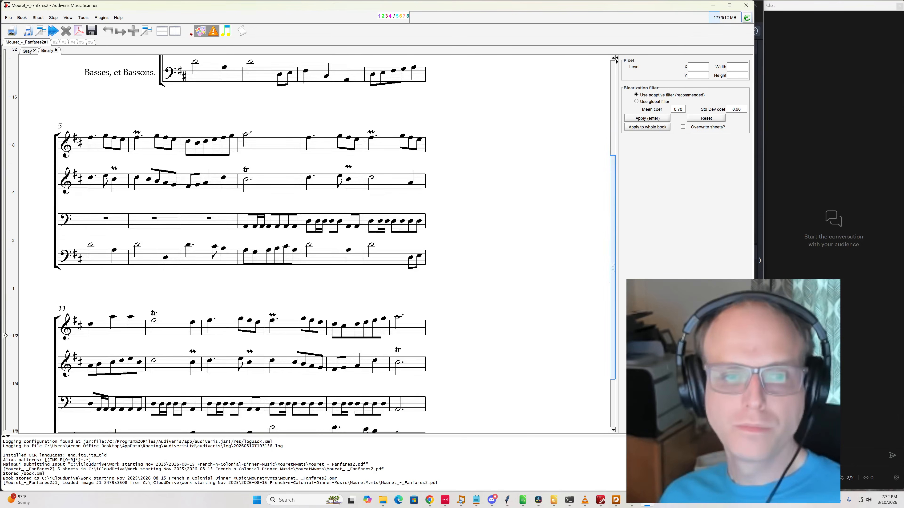
{"action": "left_click", "coordinate": [53, 31]}
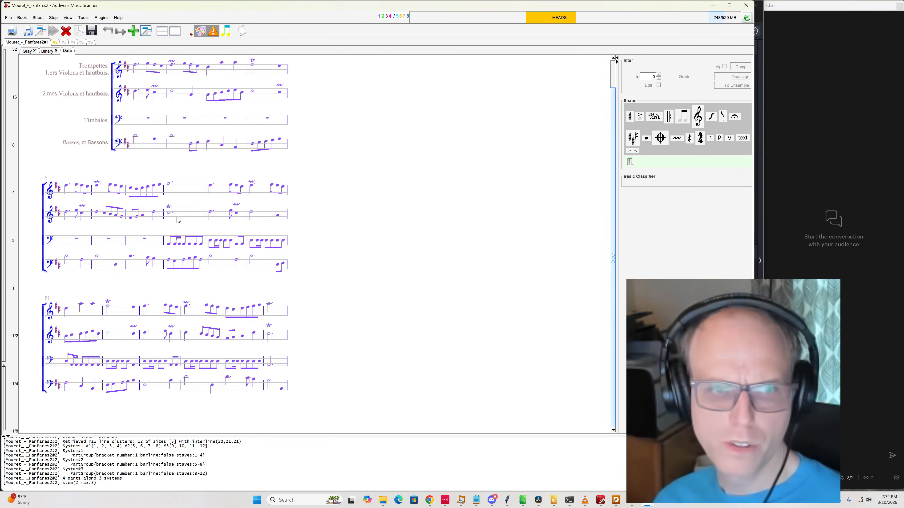
On sheet 1, mark the unrecognised note in bar 12 of the second staff as a stem-down half note
{"action": "left_click_drag", "start_coordinate": [113, 326], "coordinate": [104, 345]}
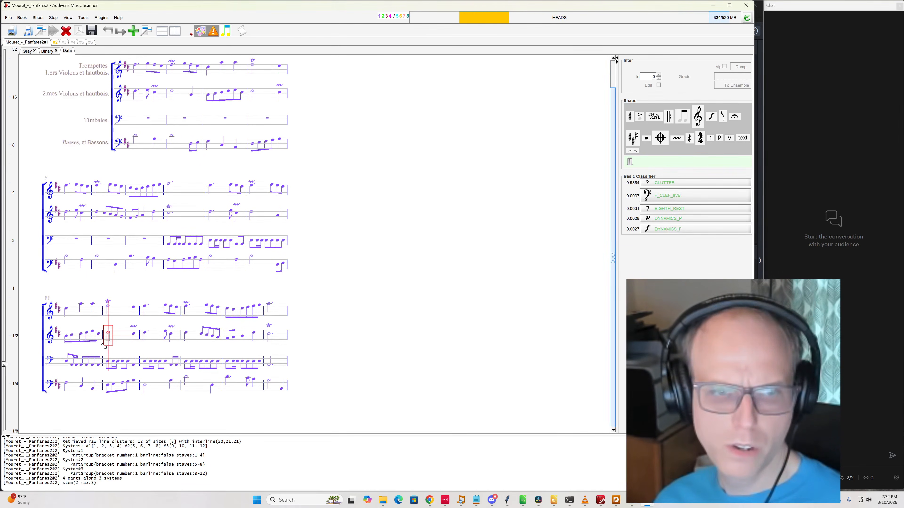
{"action": "key", "text": "h"}
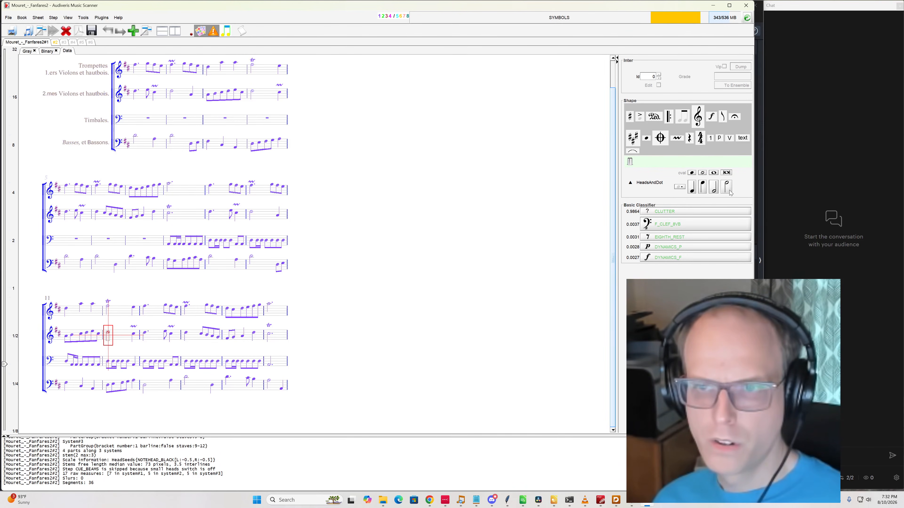
{"action": "double_click", "coordinate": [727, 188]}
{"action": "left_click", "coordinate": [388, 300]}
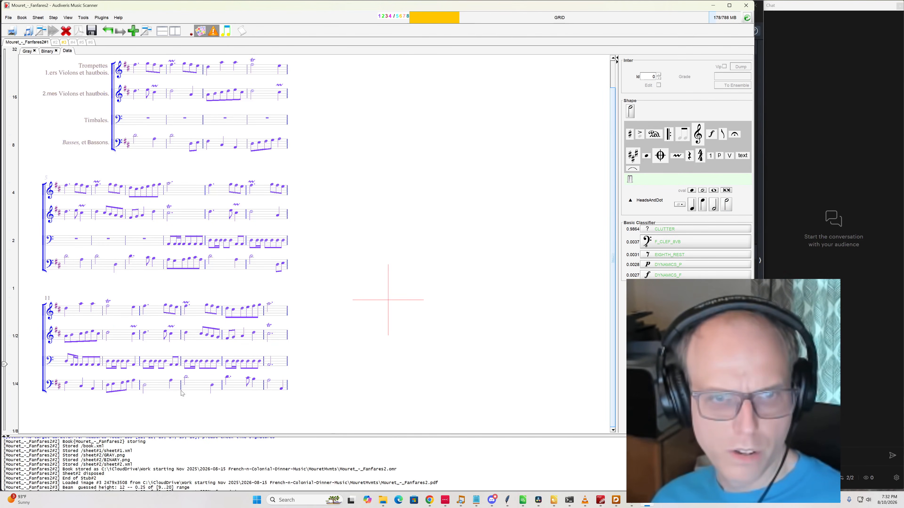
On sheet 2, mark the unrecognised symbol in bar 33 of the first staff as an eighth rest and check the remaining systems
{"action": "scroll", "coordinate": [374, 362], "scroll_direction": "up", "scroll_amount": 2}
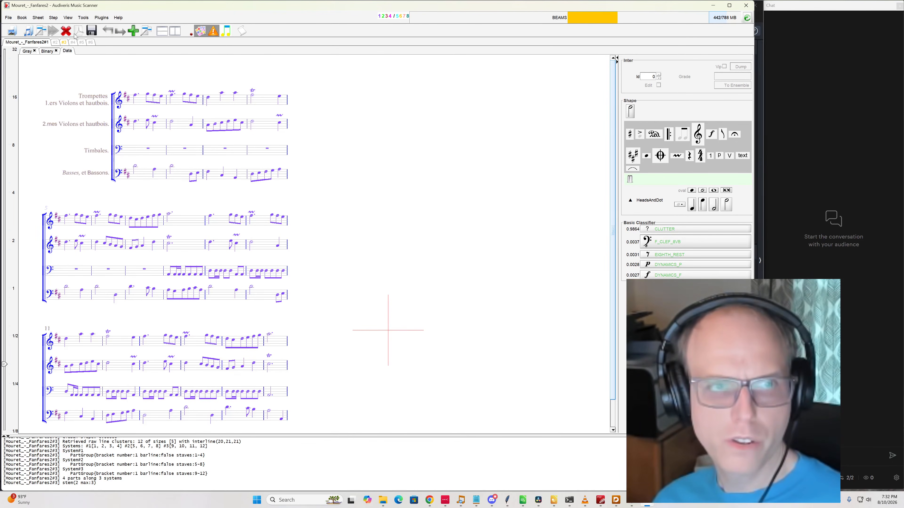
{"action": "left_click", "coordinate": [55, 43]}
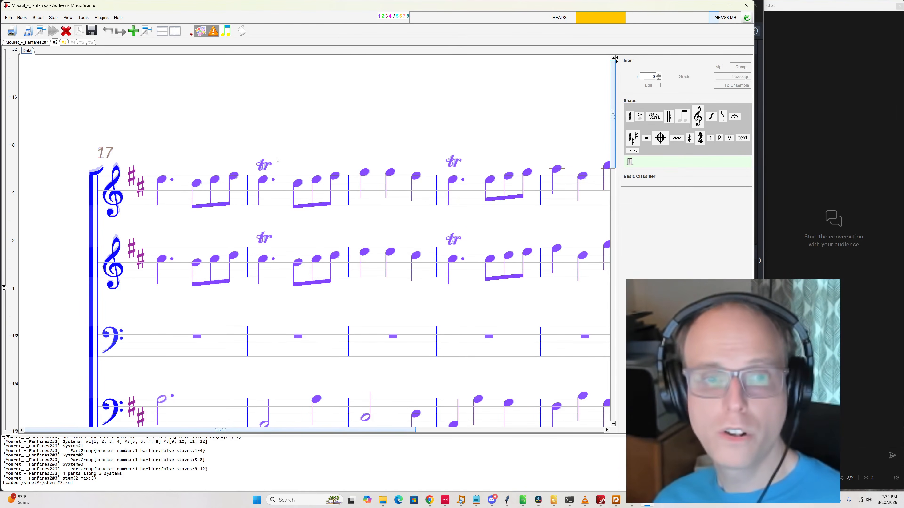
{"action": "scroll", "coordinate": [306, 210], "scroll_direction": "down", "scroll_amount": 4, "text": "ctrl"}
{"action": "scroll", "coordinate": [306, 209], "scroll_direction": "up", "scroll_amount": 1, "text": "ctrl"}
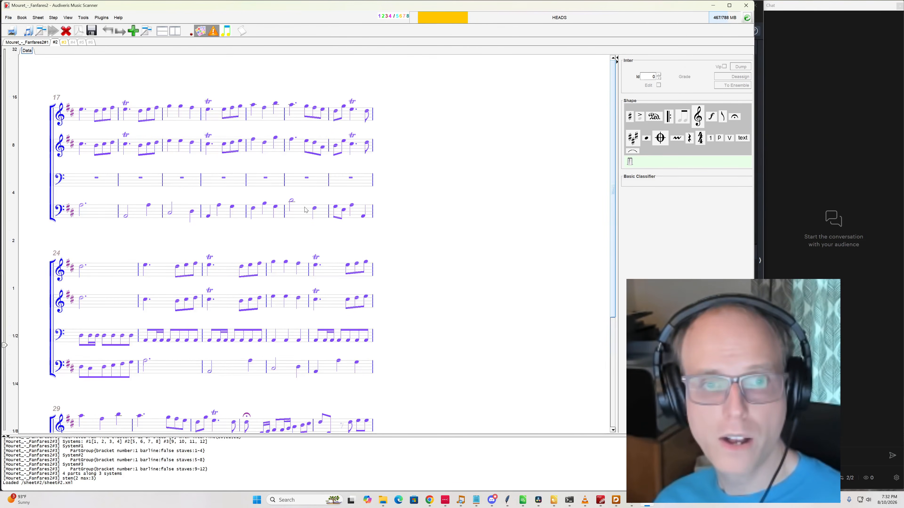
{"action": "scroll", "coordinate": [305, 210], "scroll_direction": "down", "scroll_amount": 5}
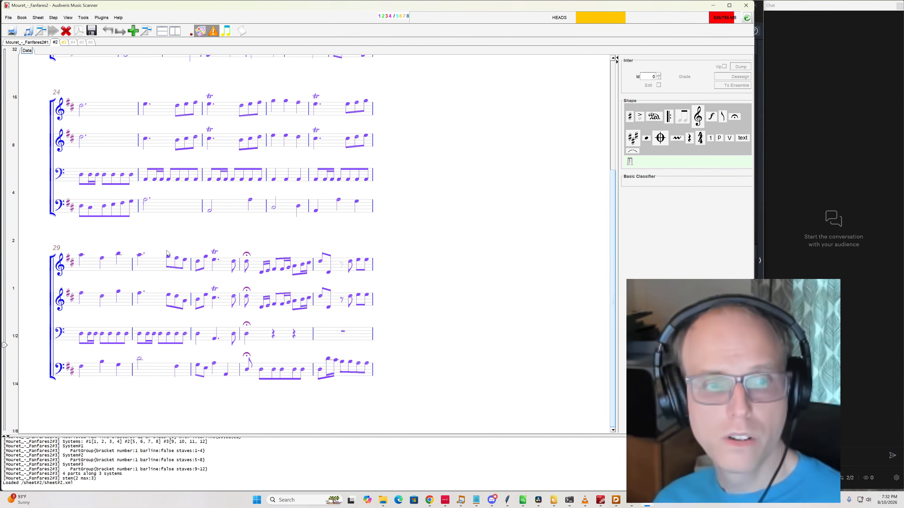
{"action": "left_click", "coordinate": [404, 250]}
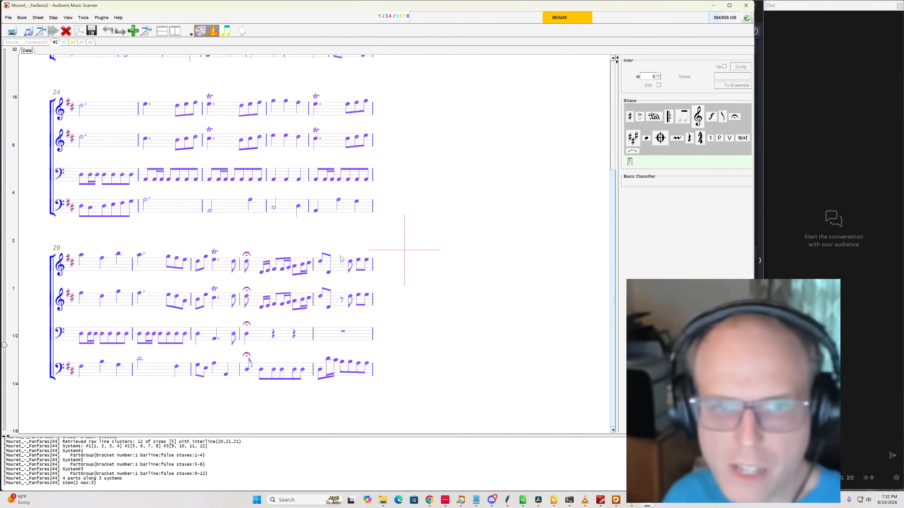
{"action": "left_click", "coordinate": [342, 264]}
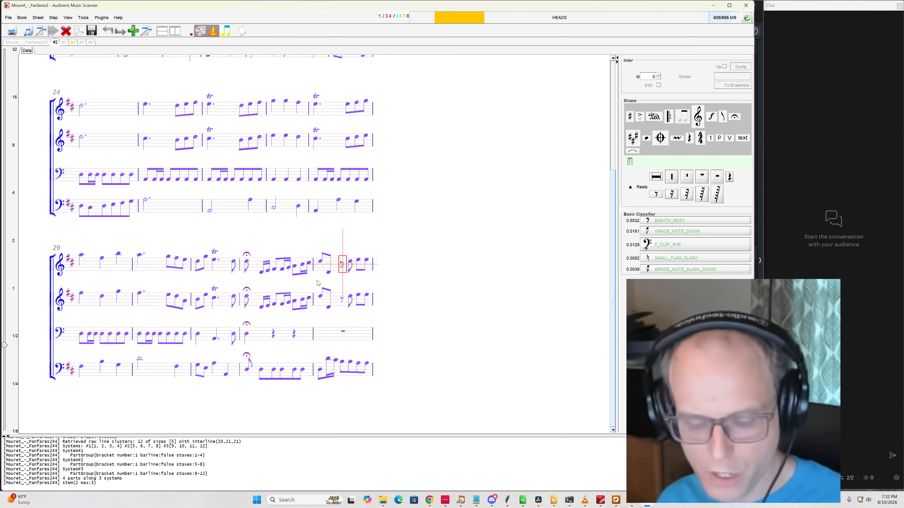
{"action": "left_click", "coordinate": [423, 234]}
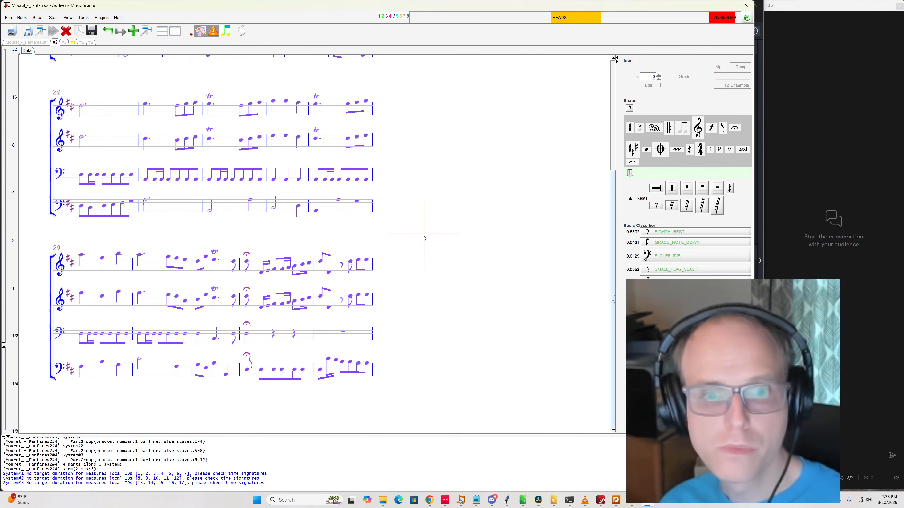
{"action": "scroll", "coordinate": [423, 238], "scroll_direction": "up", "scroll_amount": 5}
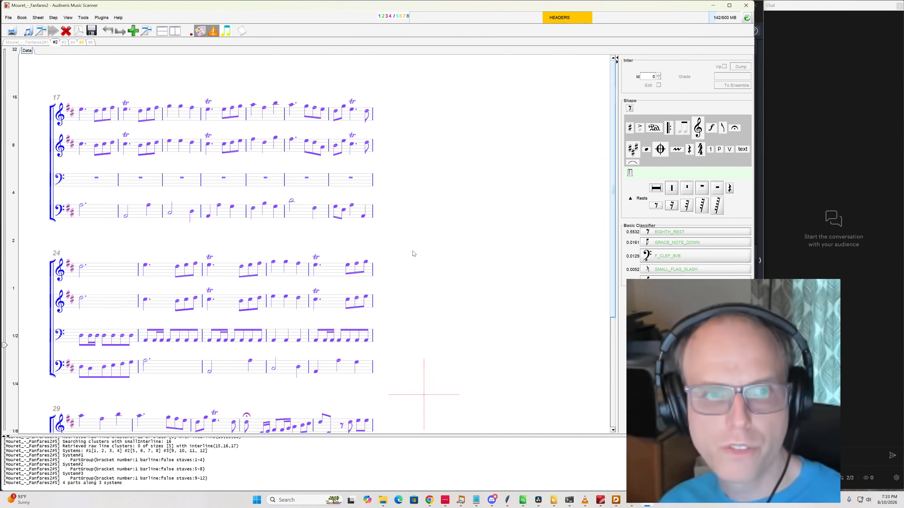
{"action": "scroll", "coordinate": [413, 253], "scroll_direction": "down", "scroll_amount": 5}
{"action": "left_click", "coordinate": [412, 250]}
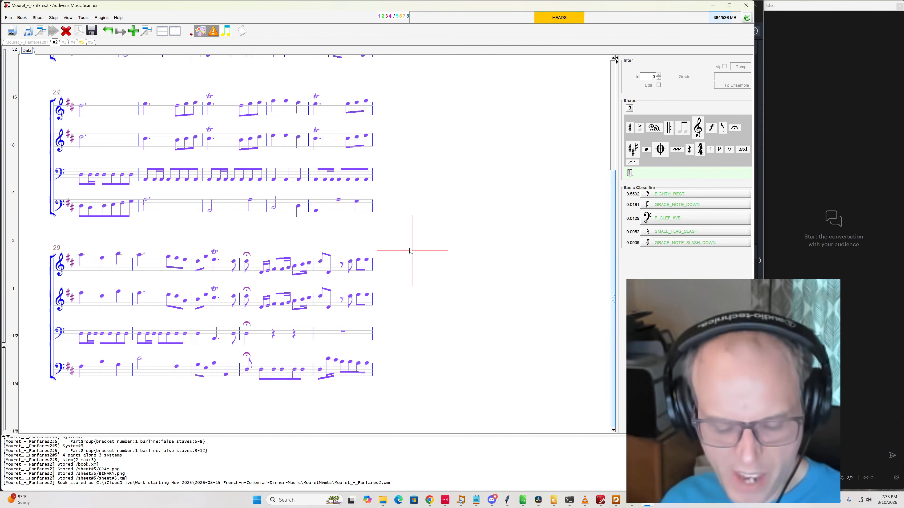
{"action": "left_click", "coordinate": [476, 111]}
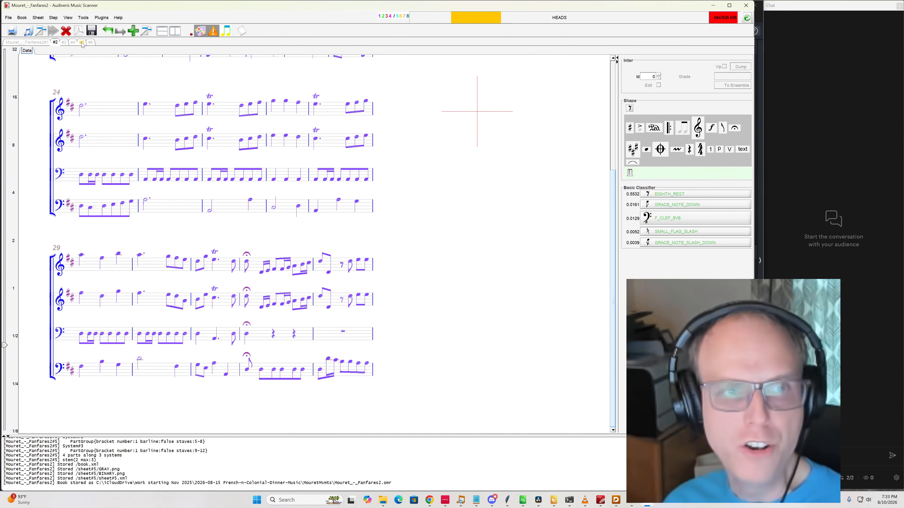
Open sheet 3 and examine the unrecognised notes in the system starting at bar 42
{"action": "left_click", "coordinate": [64, 42]}
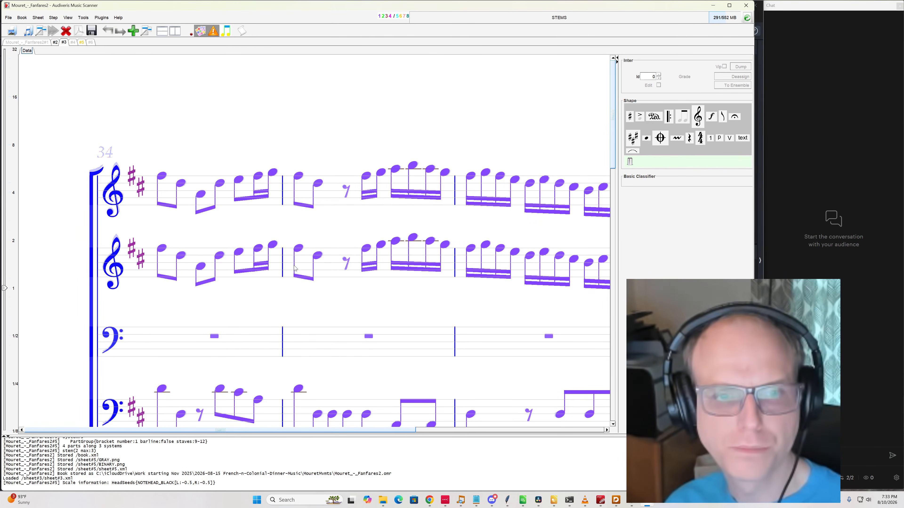
{"action": "scroll", "coordinate": [294, 266], "scroll_direction": "down", "scroll_amount": 6}
{"action": "scroll", "coordinate": [286, 277], "scroll_direction": "down", "scroll_amount": 3}
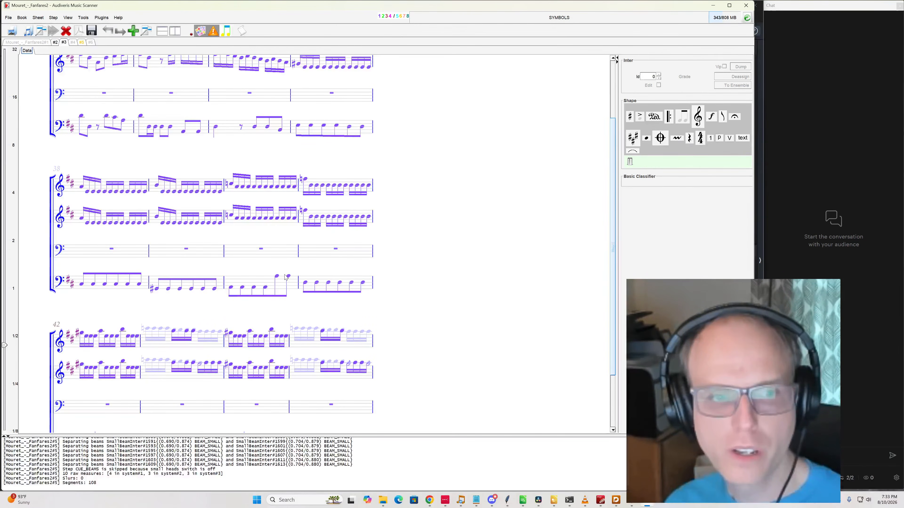
{"action": "left_click", "coordinate": [148, 309]}
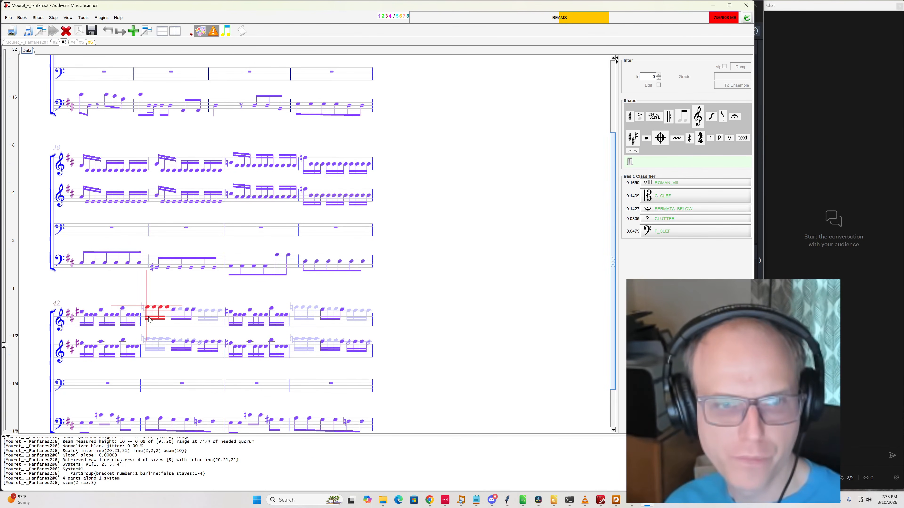
{"action": "scroll", "coordinate": [155, 328], "scroll_direction": "up", "scroll_amount": 4}
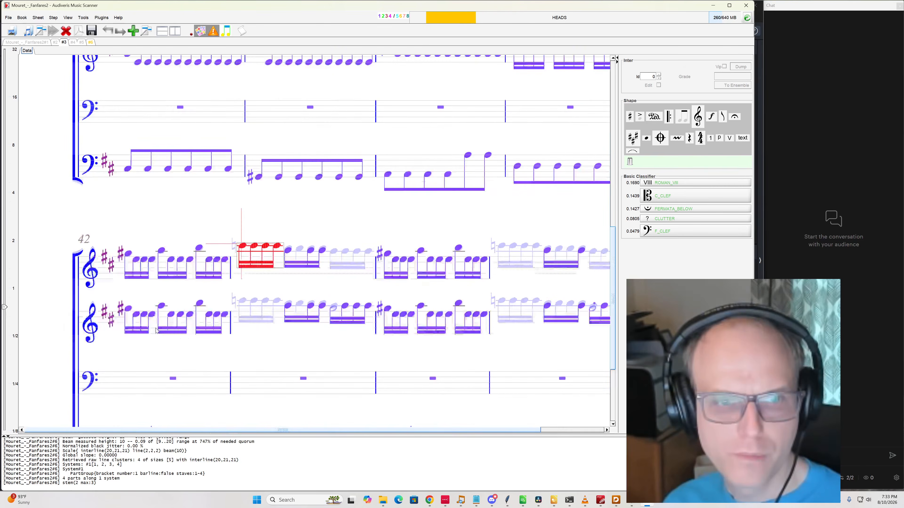
{"action": "left_click_drag", "start_coordinate": [327, 288], "coordinate": [305, 297]}
{"action": "left_click", "coordinate": [477, 180]}
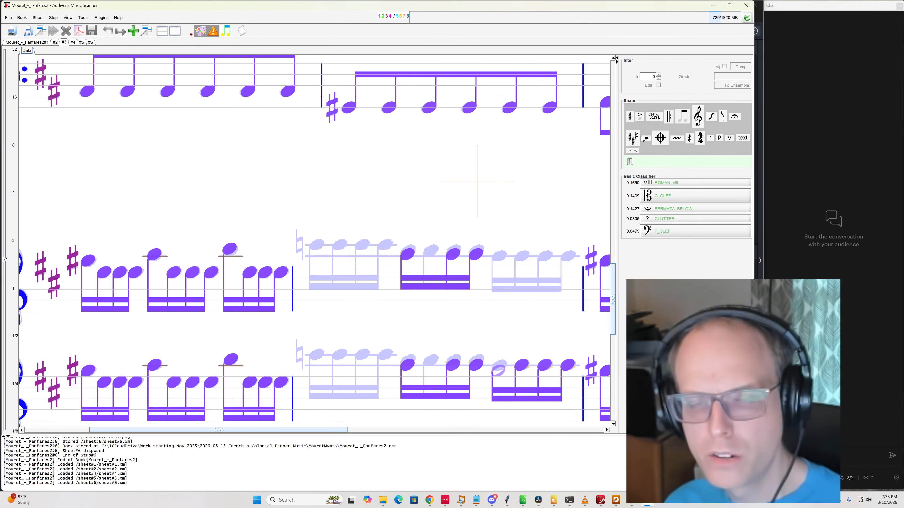
Delete the partly recognised middle beamed groups of bar 43 in both treble staves
{"action": "left_click", "coordinate": [319, 249]}
{"action": "left_click", "coordinate": [449, 219]}
{"action": "left_click", "coordinate": [408, 249]}
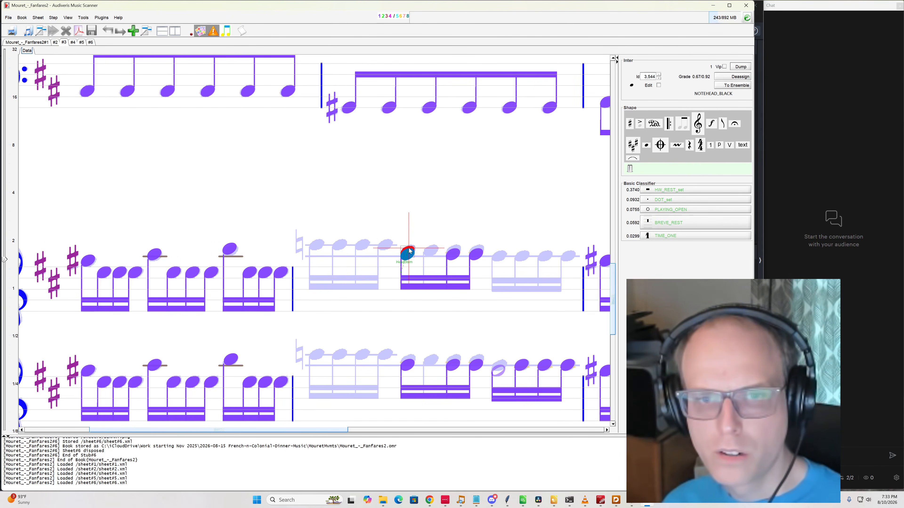
{"action": "left_click", "coordinate": [407, 255]}
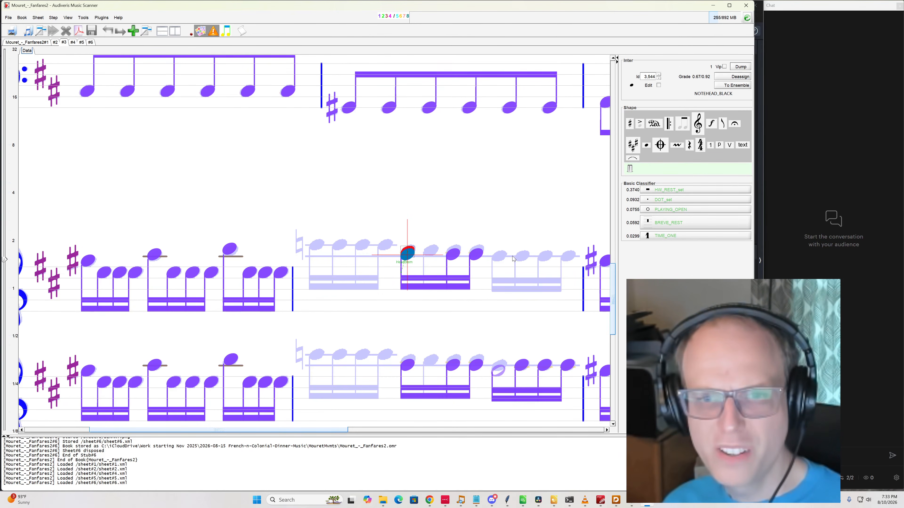
{"action": "left_click_drag", "start_coordinate": [508, 228], "coordinate": [393, 412]}
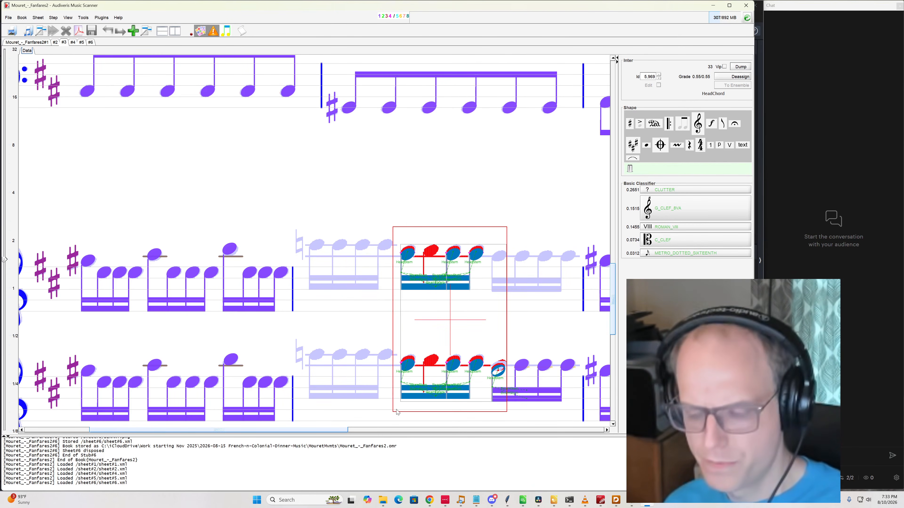
{"action": "key", "text": "Delete"}
{"action": "key", "text": "Return"}
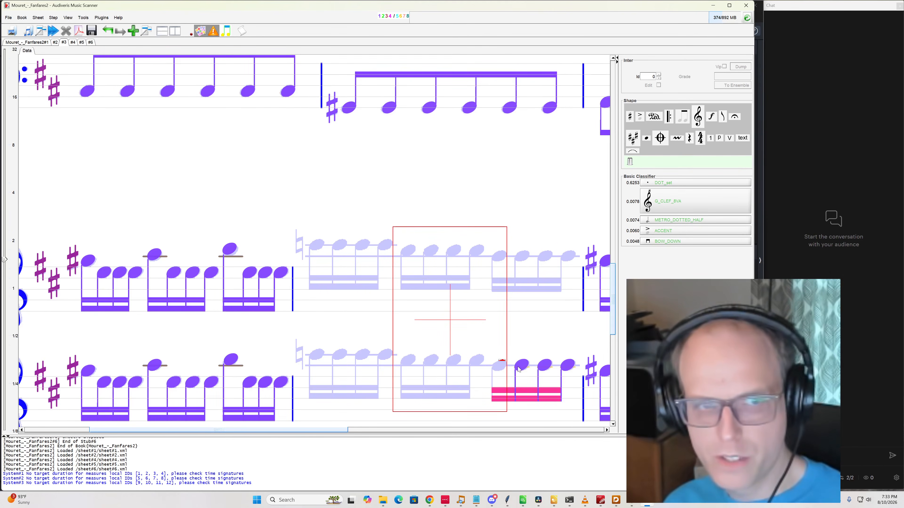
Delete the remaining notes and beams of the last beamed group in bar 43 of the second staff
{"action": "scroll", "coordinate": [428, 311], "scroll_direction": "down", "scroll_amount": 2}
{"action": "left_click_drag", "start_coordinate": [391, 257], "coordinate": [320, 309]}
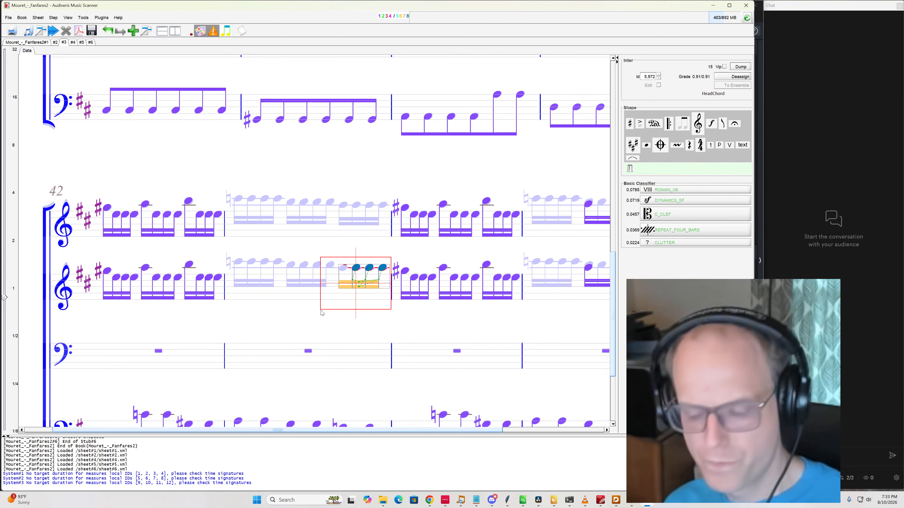
{"action": "key", "text": "Delete"}
{"action": "key", "text": "Return"}
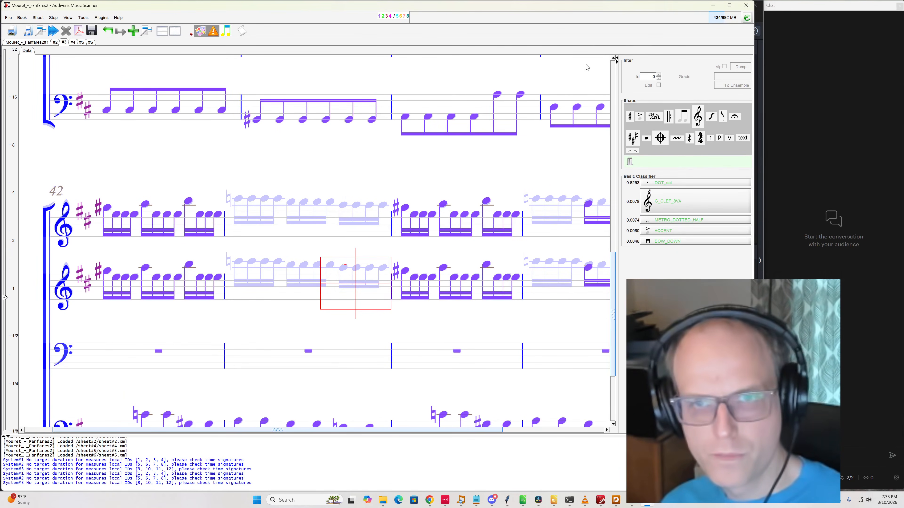
Add a black notehead on the first note of bar 43 in the top staff, assigning it to the staff below
{"action": "left_click", "coordinate": [356, 175]}
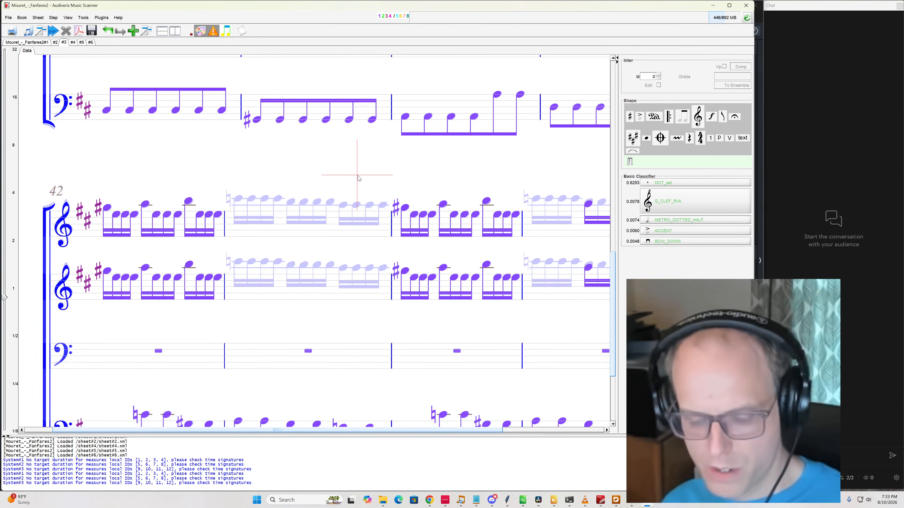
{"action": "key", "text": "h"}
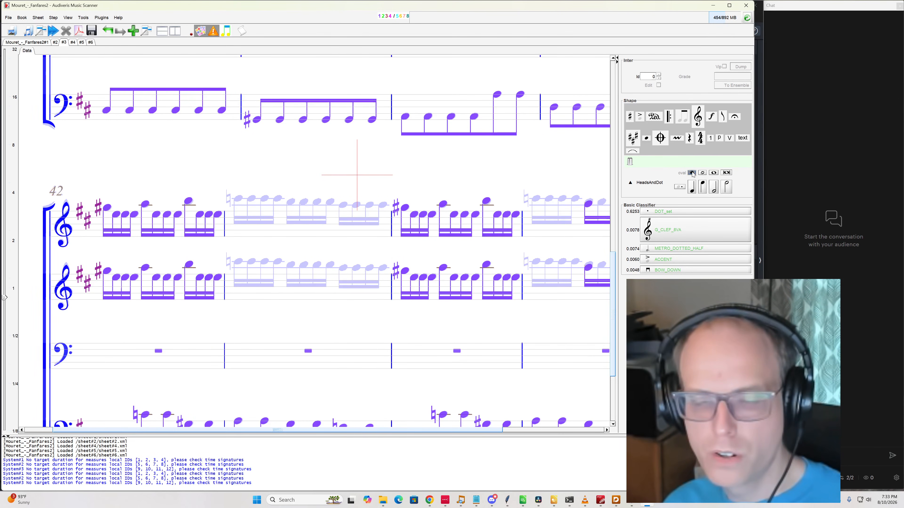
{"action": "left_click_drag", "start_coordinate": [692, 173], "coordinate": [239, 202]}
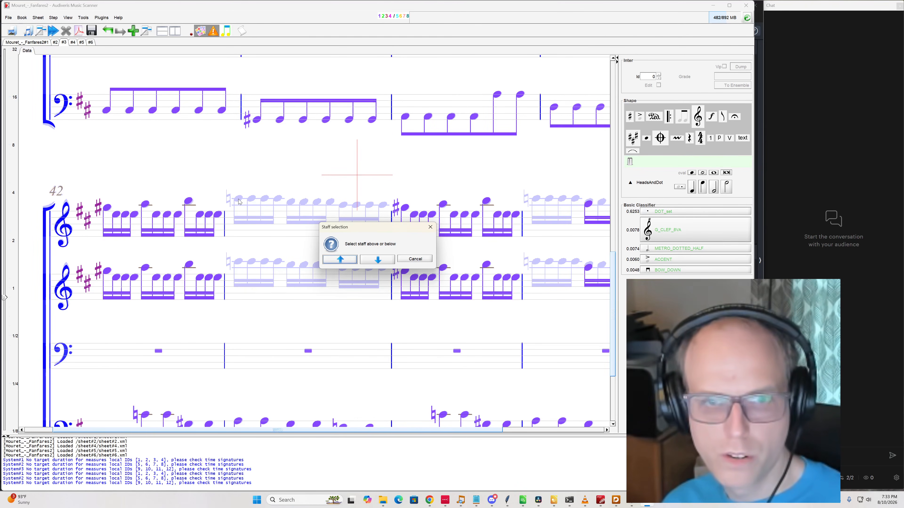
{"action": "left_click", "coordinate": [378, 259]}
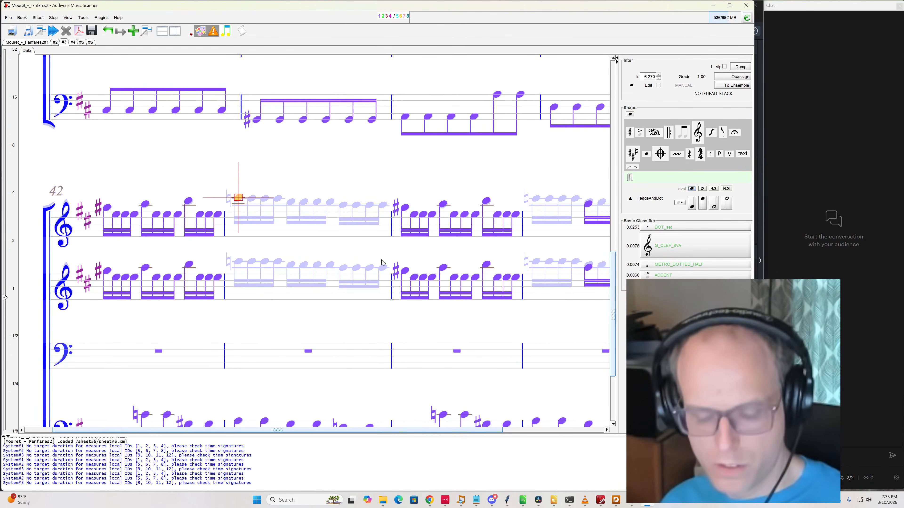
Try to place a black notehead on the second note of bar 43 in the top staff with repetitive input
{"action": "key", "text": "ctrl+shift+n"}
{"action": "left_click", "coordinate": [252, 202]}
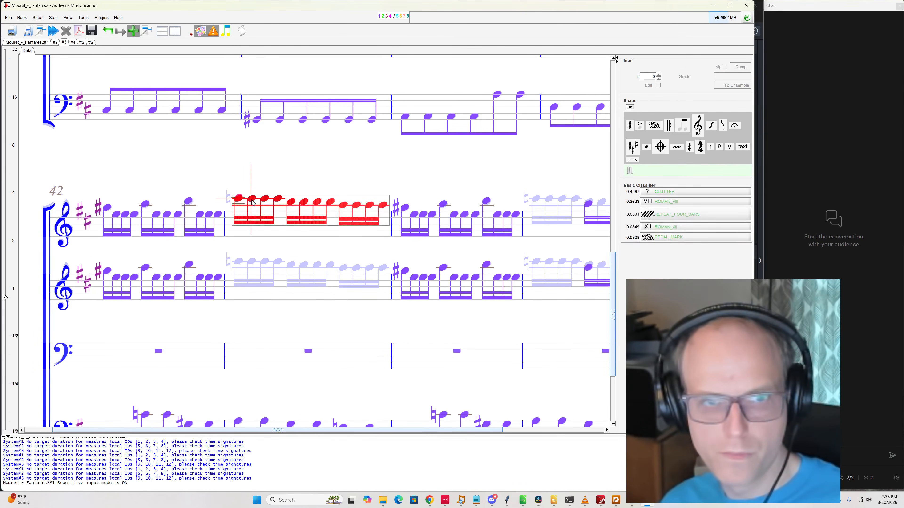
{"action": "left_click", "coordinate": [251, 181]}
{"action": "key", "text": "ctrl+shift+n"}
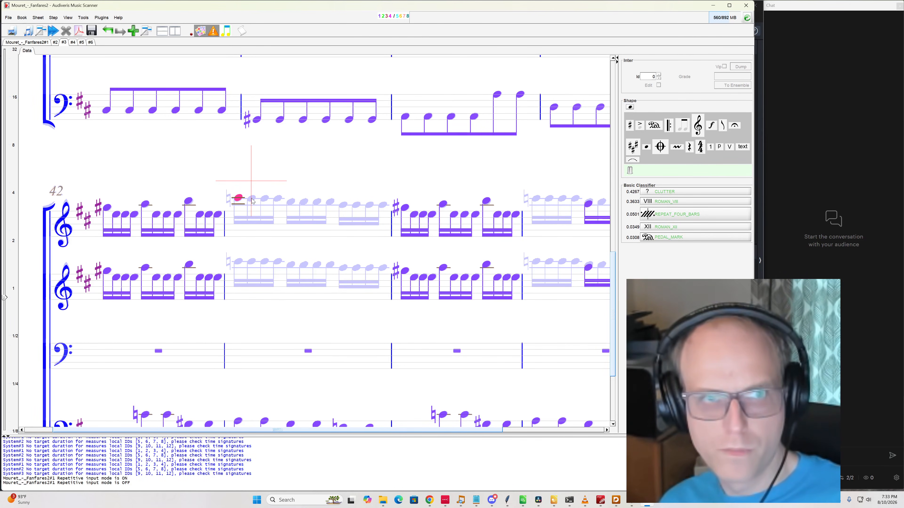
{"action": "key", "text": "ctrl+shift+n"}
{"action": "left_click", "coordinate": [253, 201]}
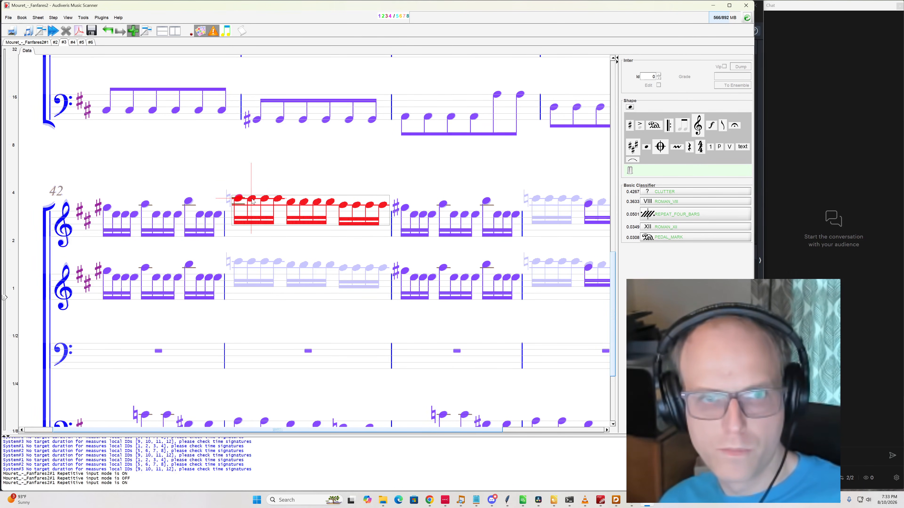
{"action": "left_click", "coordinate": [250, 194]}
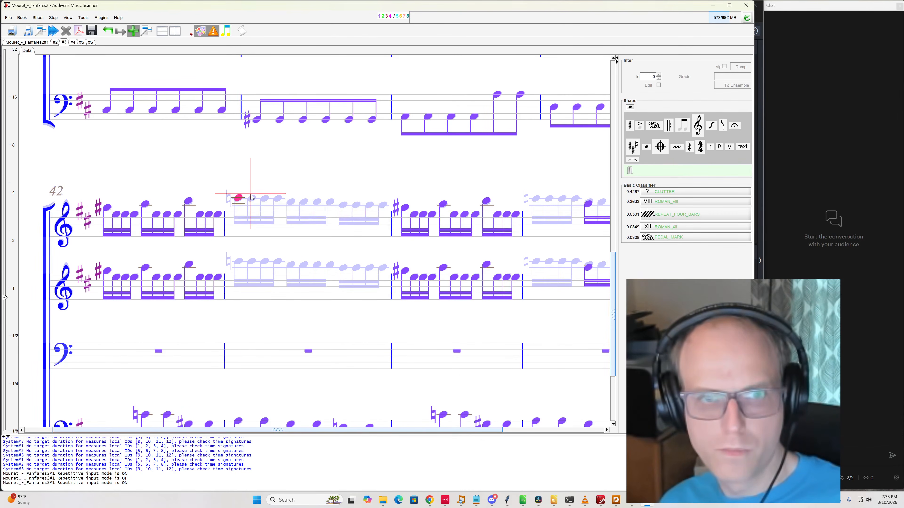
{"action": "left_click", "coordinate": [251, 199]}
{"action": "left_click", "coordinate": [253, 186]}
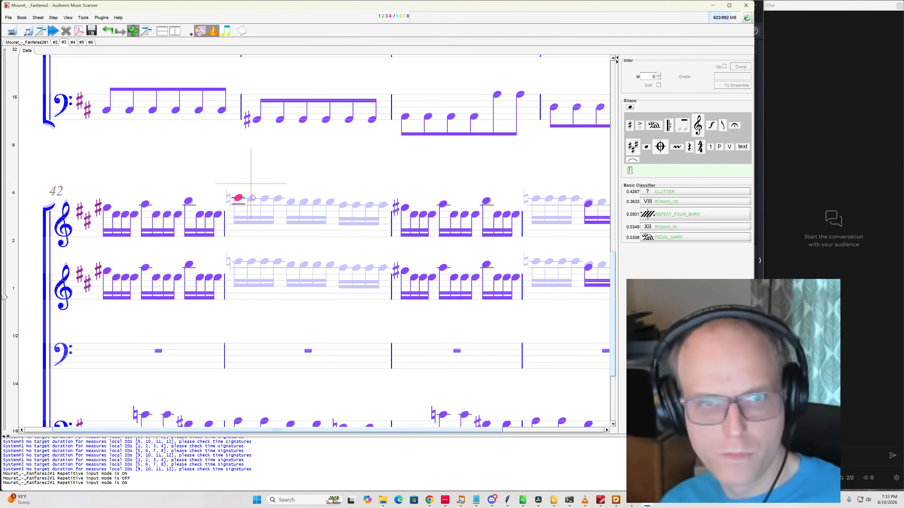
{"action": "key", "text": "ctrl+shift+n"}
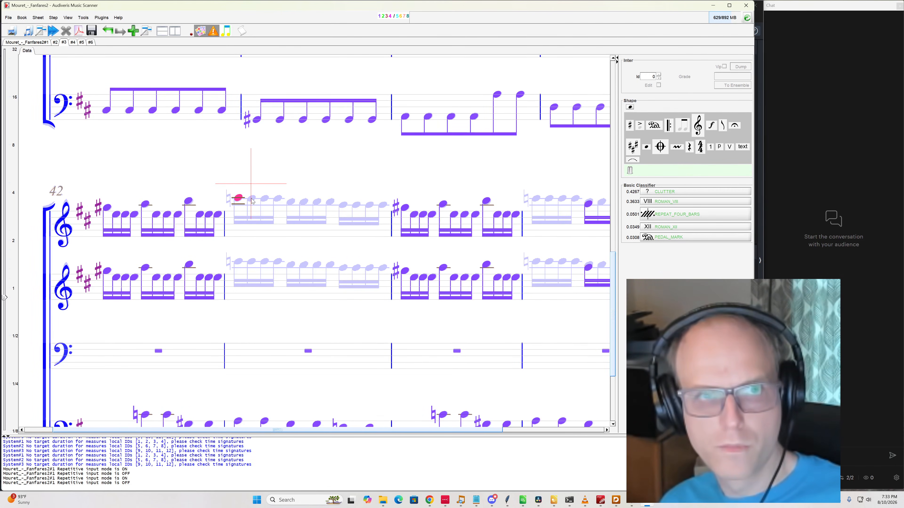
Add black noteheads on the second, third and fourth notes of bar 43 in the top staff
{"action": "key", "text": "ctrl+shift+n"}
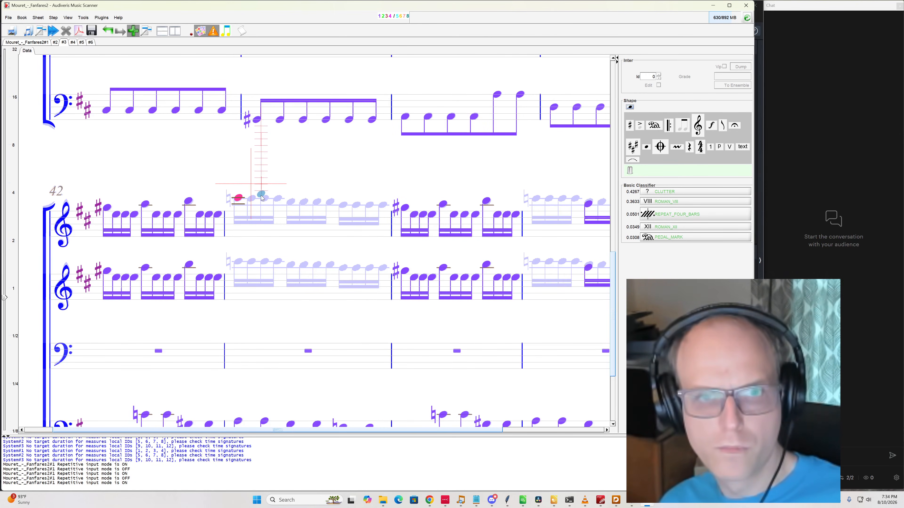
{"action": "left_click", "coordinate": [251, 199]}
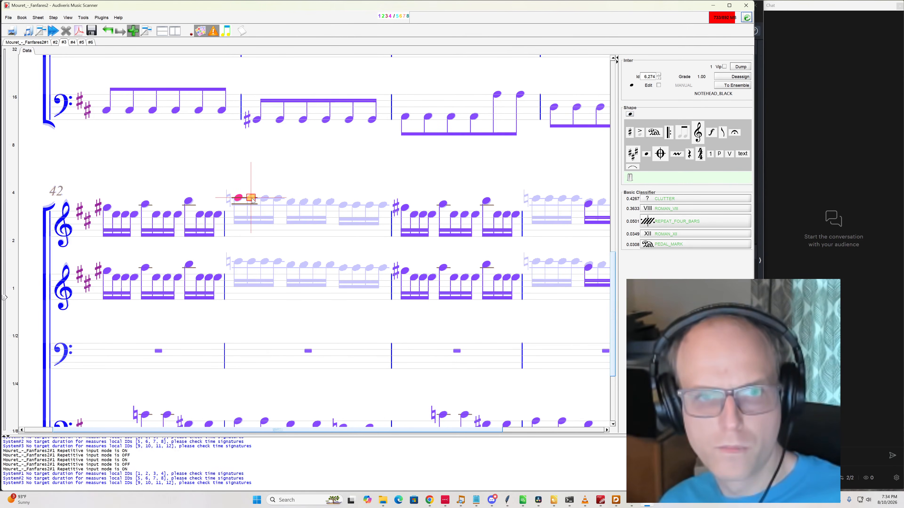
{"action": "left_click", "coordinate": [265, 200]}
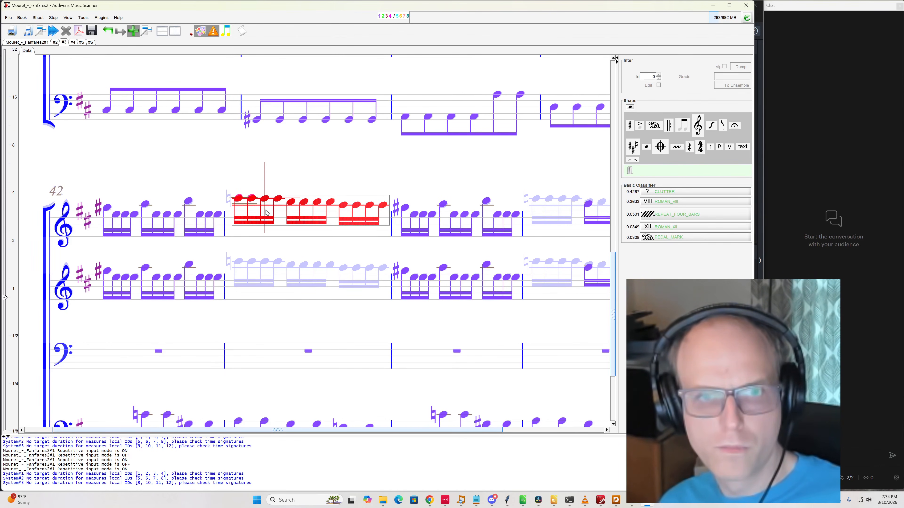
{"action": "left_click", "coordinate": [264, 196]}
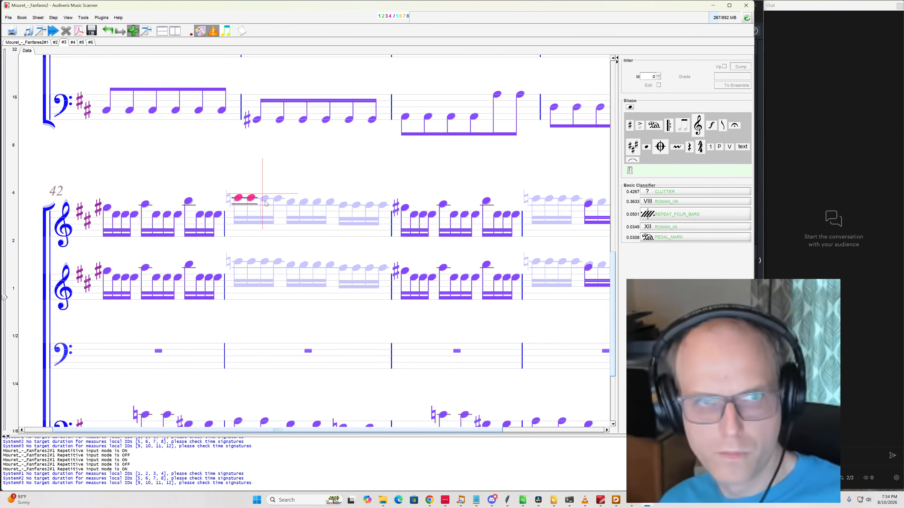
{"action": "key", "text": "ctrl+shift+n"}
{"action": "left_click", "coordinate": [264, 200]}
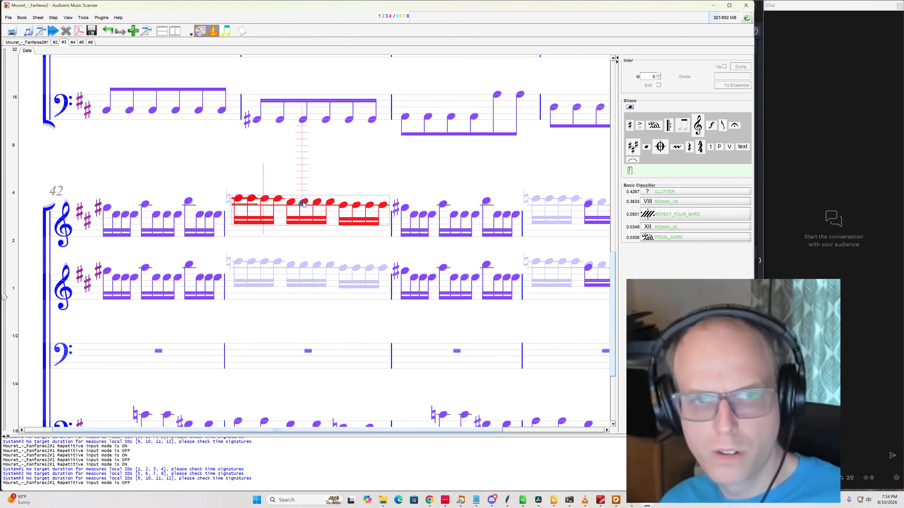
{"action": "left_click", "coordinate": [264, 196]}
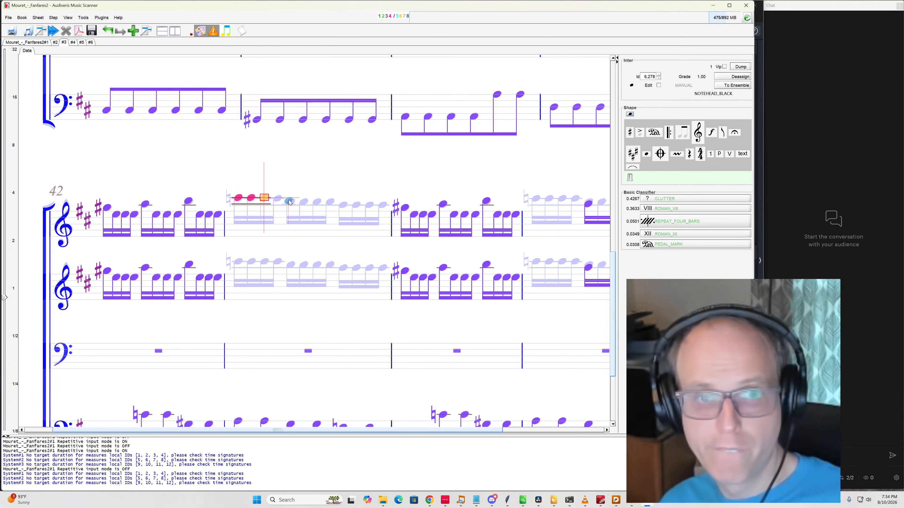
{"action": "left_click", "coordinate": [287, 186]}
{"action": "left_click", "coordinate": [264, 219]}
{"action": "left_click", "coordinate": [273, 228]}
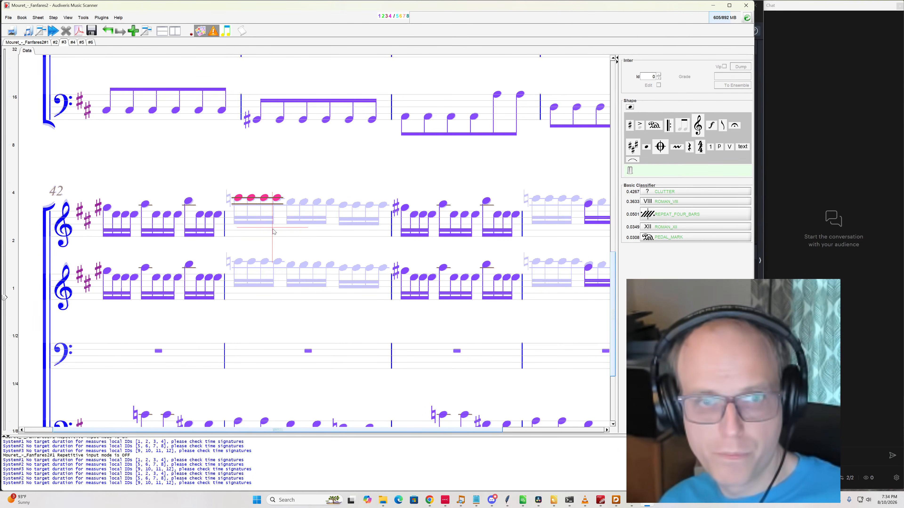
Add a black notehead on the fifth note of bar 43 in the top staff, with repetitive input off
{"action": "left_click", "coordinate": [319, 167]}
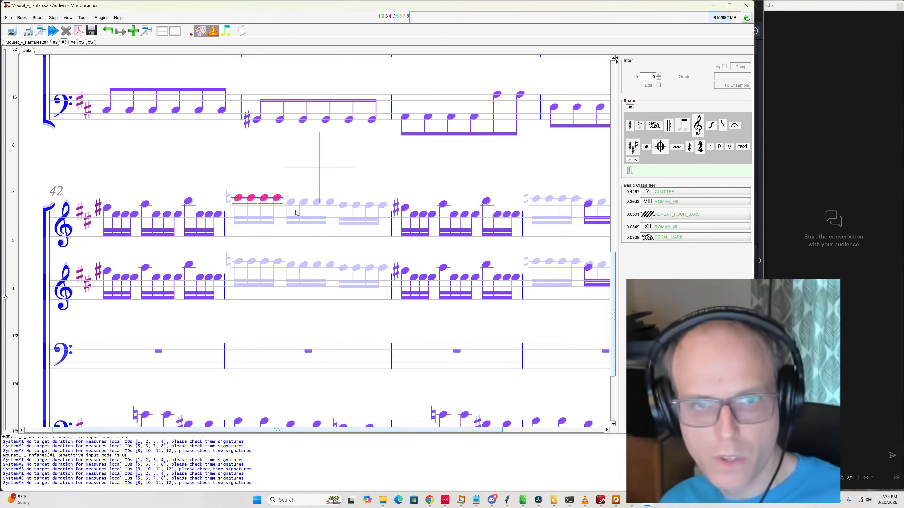
{"action": "left_click", "coordinate": [291, 202]}
{"action": "left_click", "coordinate": [317, 181]}
{"action": "key", "text": "ctrl+shift+n"}
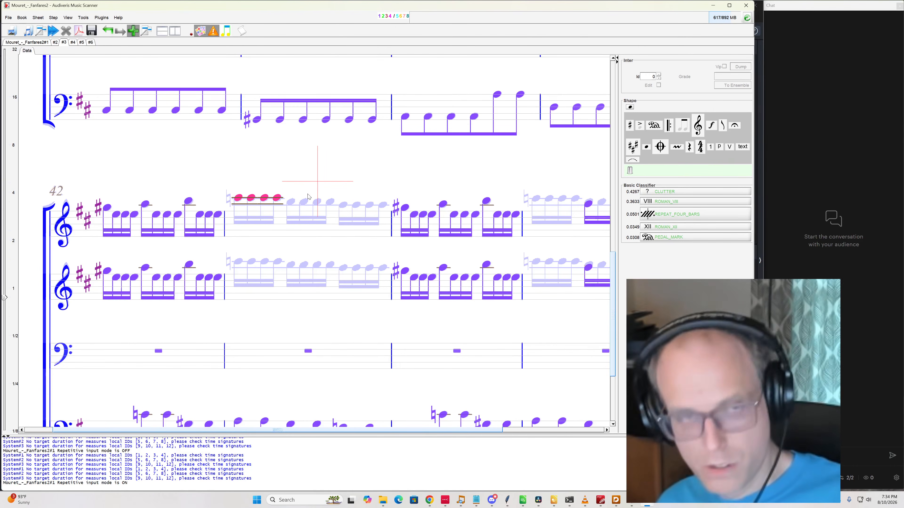
{"action": "left_click", "coordinate": [290, 203]}
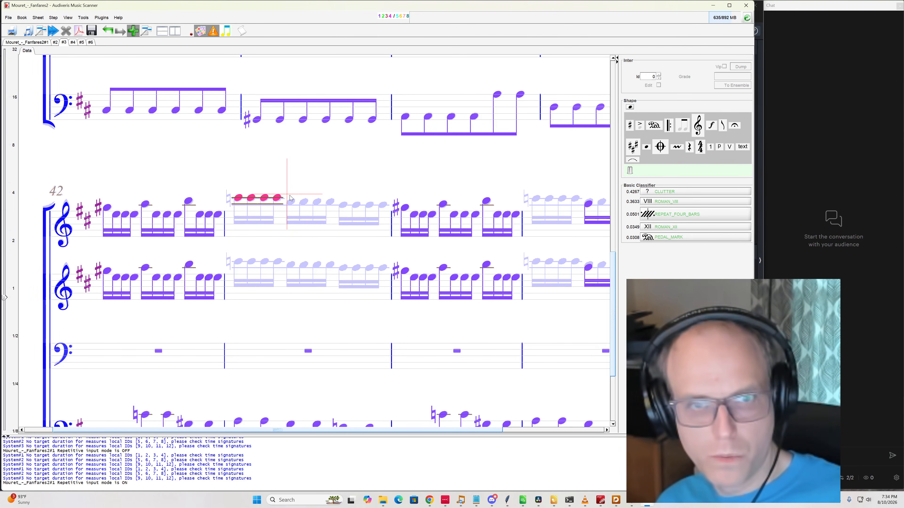
{"action": "key", "text": "ctrl+shift+n"}
{"action": "left_click", "coordinate": [293, 218]}
{"action": "left_click", "coordinate": [290, 197]}
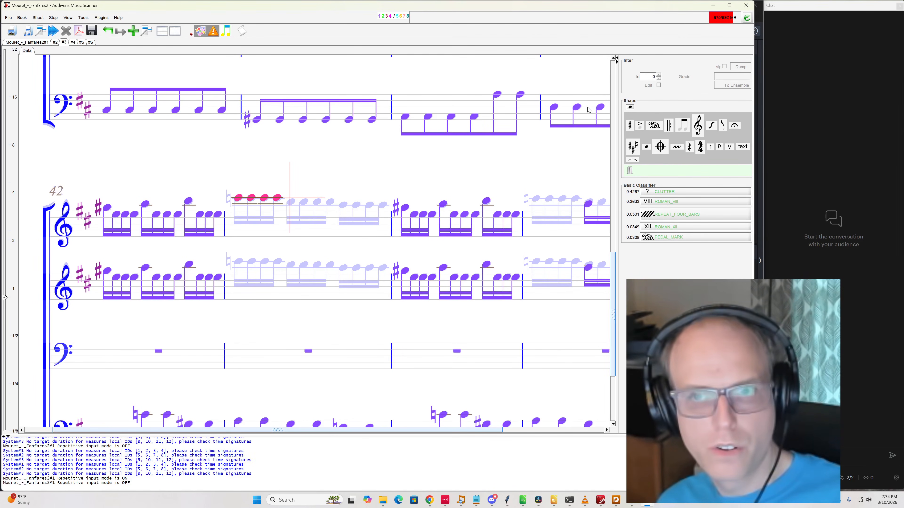
{"action": "left_click_drag", "start_coordinate": [630, 107], "coordinate": [290, 201]}
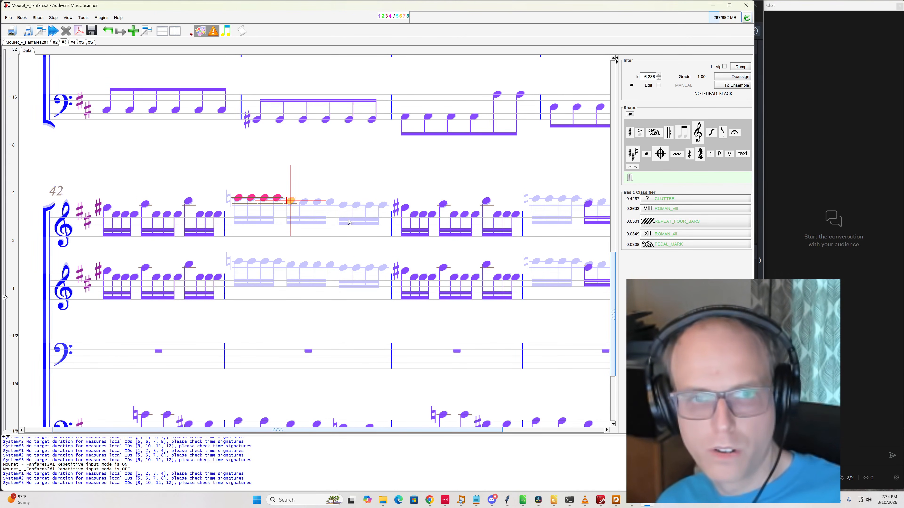
Turn on repetitive input and try to add a black notehead on the sixth note of bar 43
{"action": "key", "text": "ctrl+shift+n"}
{"action": "left_click", "coordinate": [304, 203]}
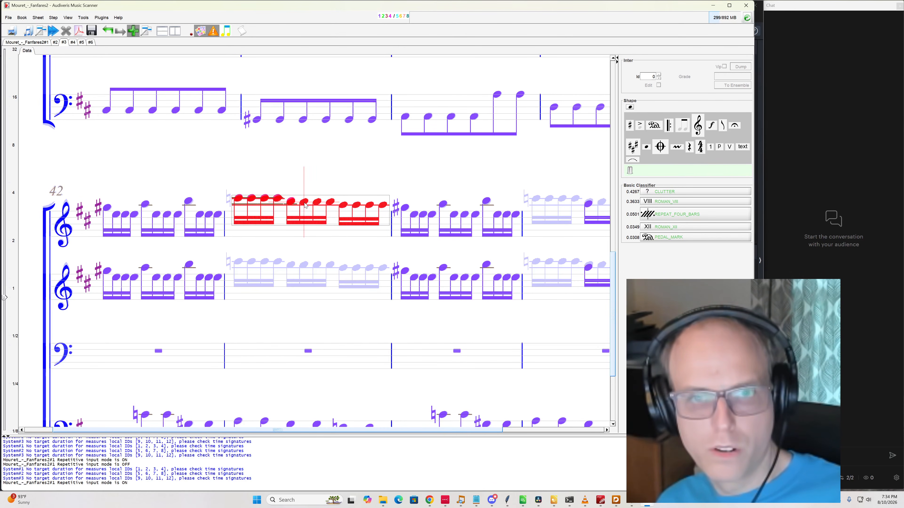
{"action": "left_click", "coordinate": [301, 184]}
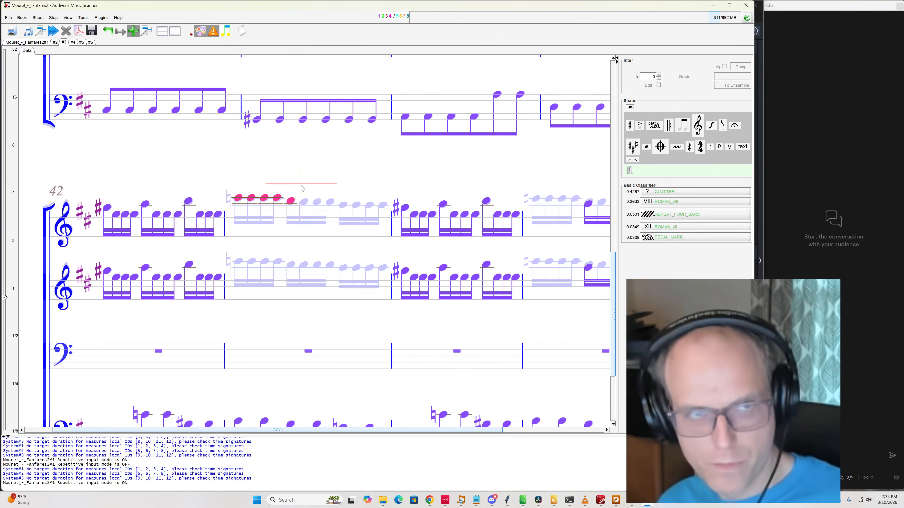
Return to sheet 1 of the transcribed book
{"action": "left_click", "coordinate": [31, 43]}
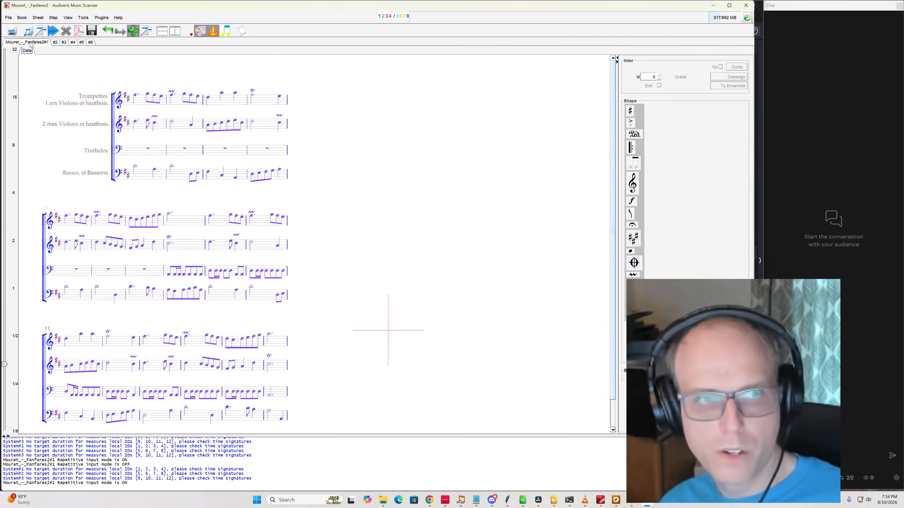
Add a 3/4 time signature after the key signature on the first system's Trompettes staff of sheet 1, with repetitive input switched off
{"action": "scroll", "coordinate": [70, 87], "scroll_direction": "up", "scroll_amount": 8}
{"action": "scroll", "coordinate": [331, 192], "scroll_direction": "down", "scroll_amount": 3}
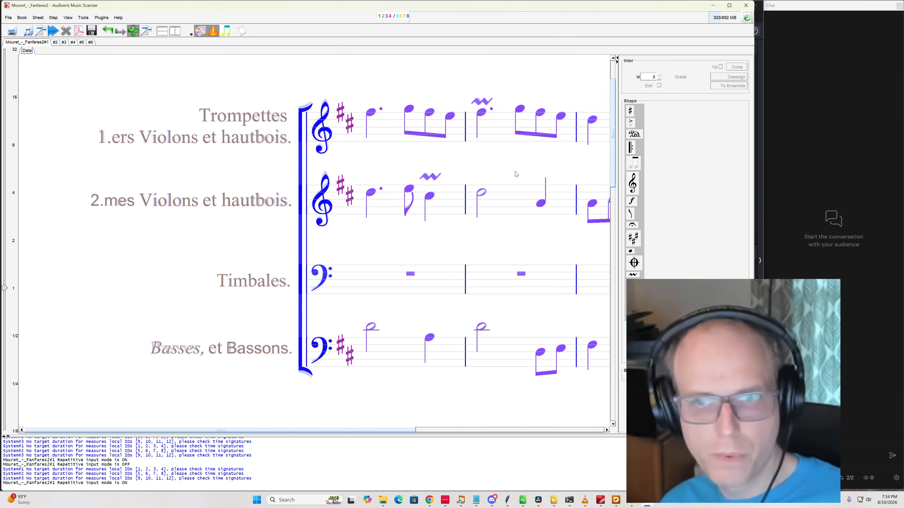
{"action": "left_click", "coordinate": [630, 299]}
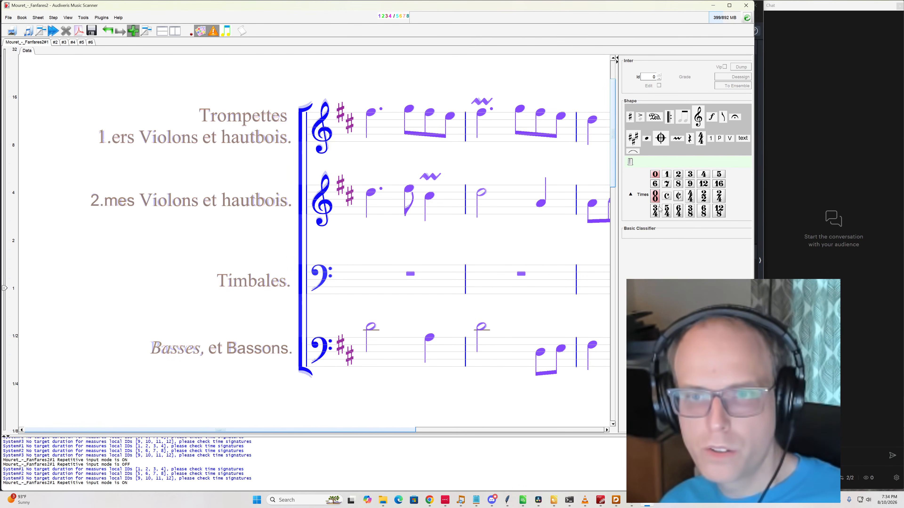
{"action": "mouse_move", "coordinate": [659, 210]}
{"action": "left_mouse_down"}
{"action": "mouse_move", "coordinate": [387, 127]}
{"action": "mouse_move", "coordinate": [360, 131]}
{"action": "left_mouse_up"}
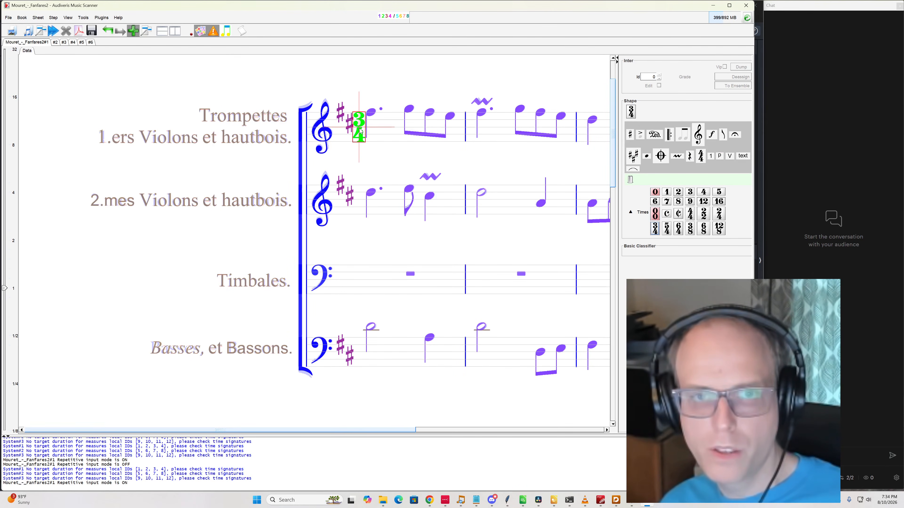
{"action": "key", "text": "Escape"}
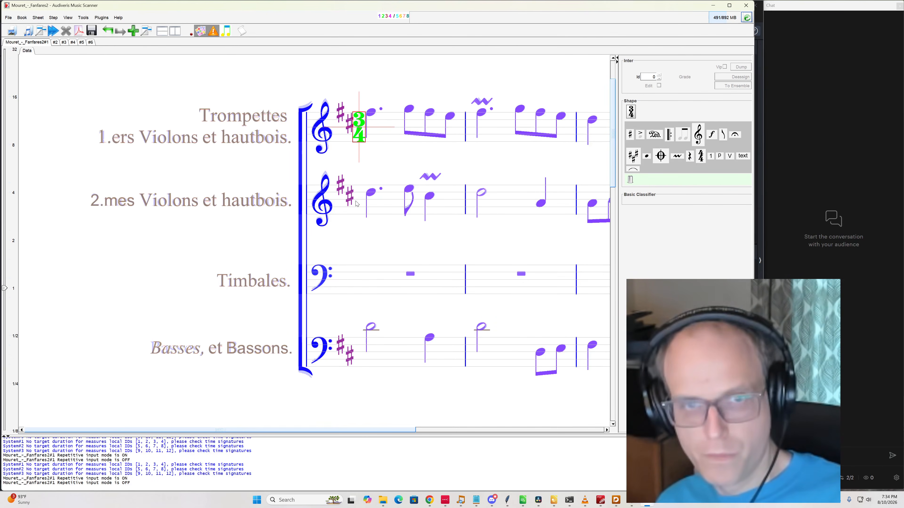
Add 3/4 time signatures to the first system's 2.mes Violons, Timbales and Basses staves, and save the book
{"action": "left_click", "coordinate": [359, 200]}
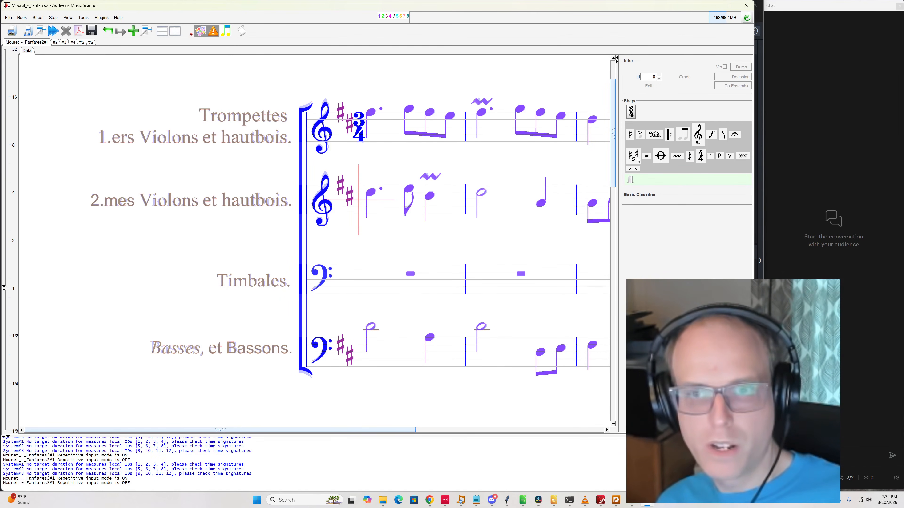
{"action": "mouse_move", "coordinate": [635, 105]}
{"action": "left_mouse_down"}
{"action": "mouse_move", "coordinate": [416, 216]}
{"action": "mouse_move", "coordinate": [343, 217]}
{"action": "mouse_move", "coordinate": [359, 216]}
{"action": "left_mouse_up"}
{"action": "left_click", "coordinate": [355, 281]}
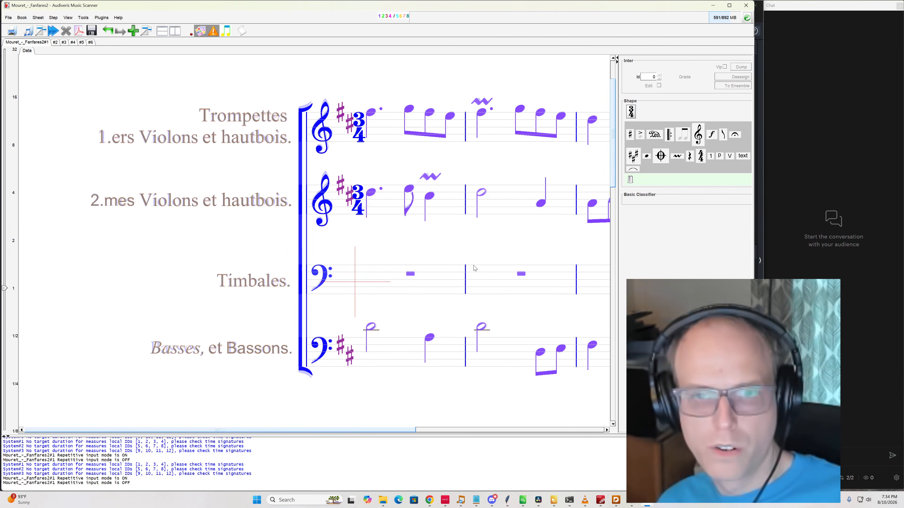
{"action": "mouse_move", "coordinate": [631, 113]}
{"action": "left_mouse_down"}
{"action": "mouse_move", "coordinate": [595, 179]}
{"action": "mouse_move", "coordinate": [356, 296]}
{"action": "left_mouse_up"}
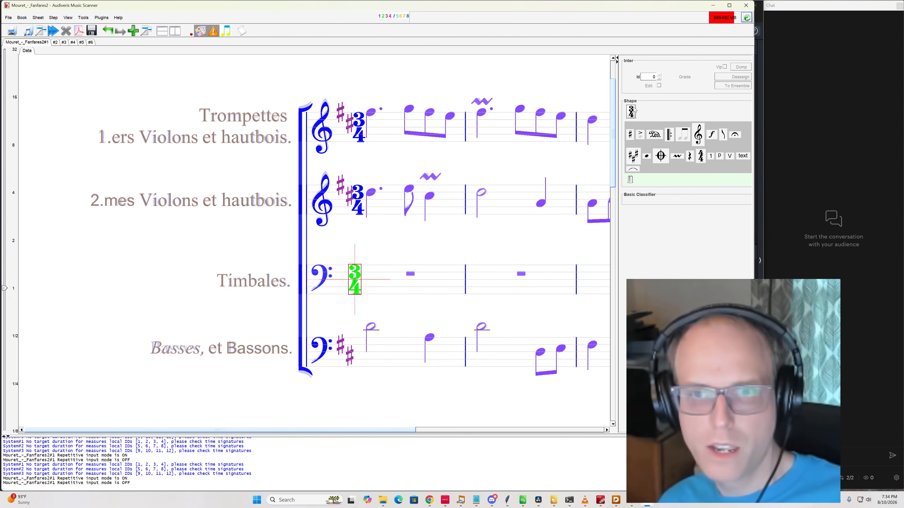
{"action": "left_click_drag", "start_coordinate": [634, 110], "coordinate": [361, 374]}
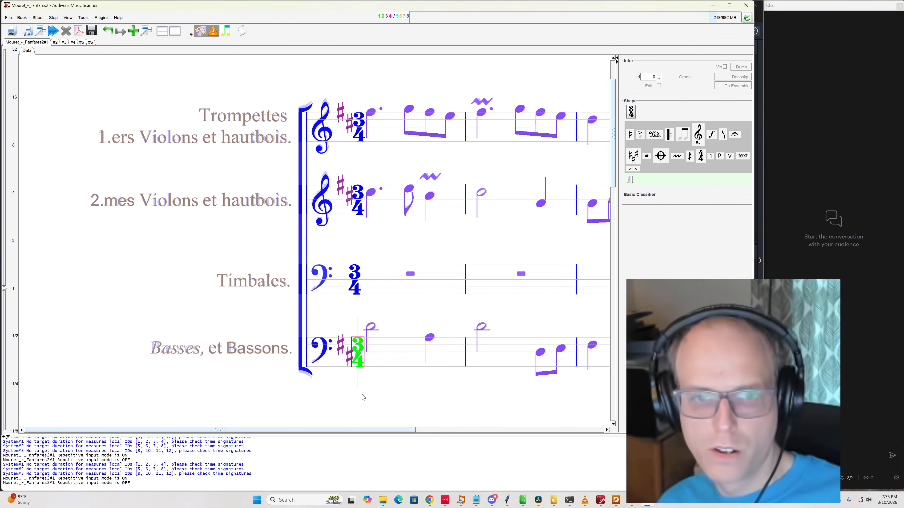
{"action": "left_click", "coordinate": [362, 394]}
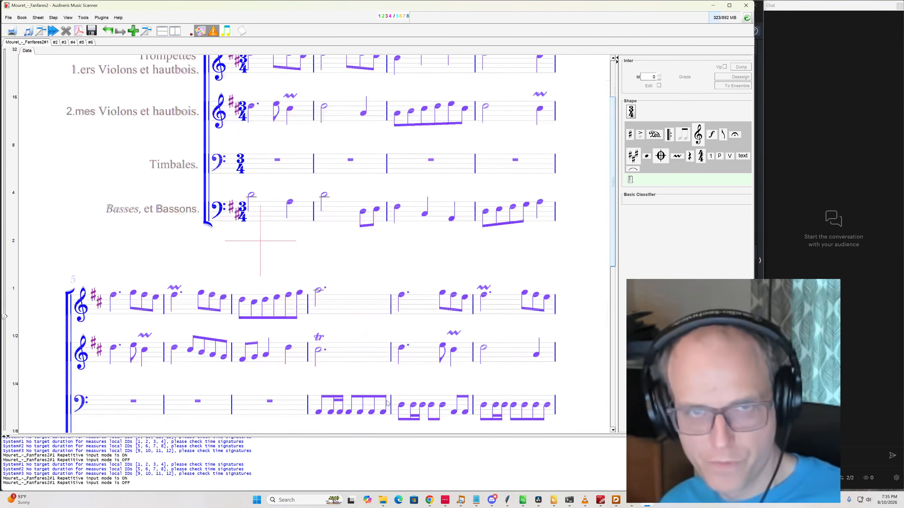
{"action": "scroll", "coordinate": [386, 398], "scroll_direction": "down", "scroll_amount": 3}
{"action": "key", "text": "ctrl+s"}
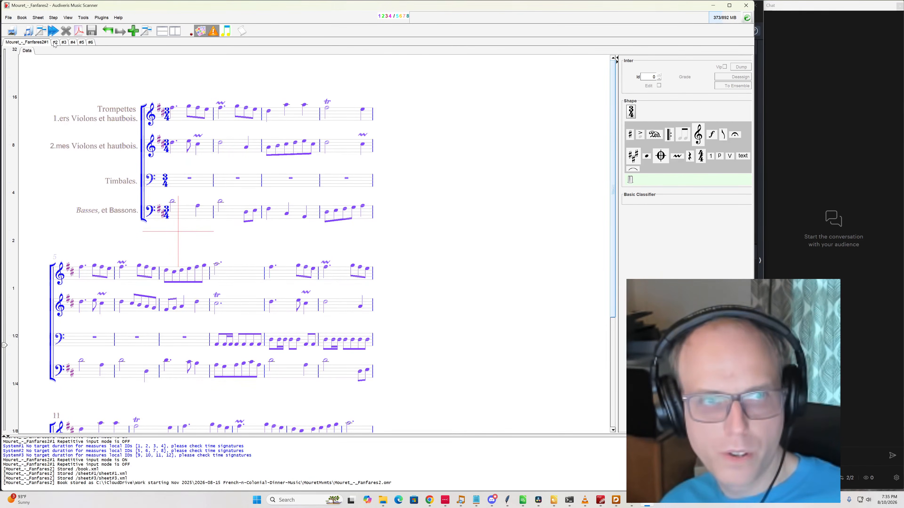
On sheet 3, add the seven missing black noteheads in repetitive input mode to the top staff's second measure in the system starting at 42
{"action": "left_click", "coordinate": [55, 43]}
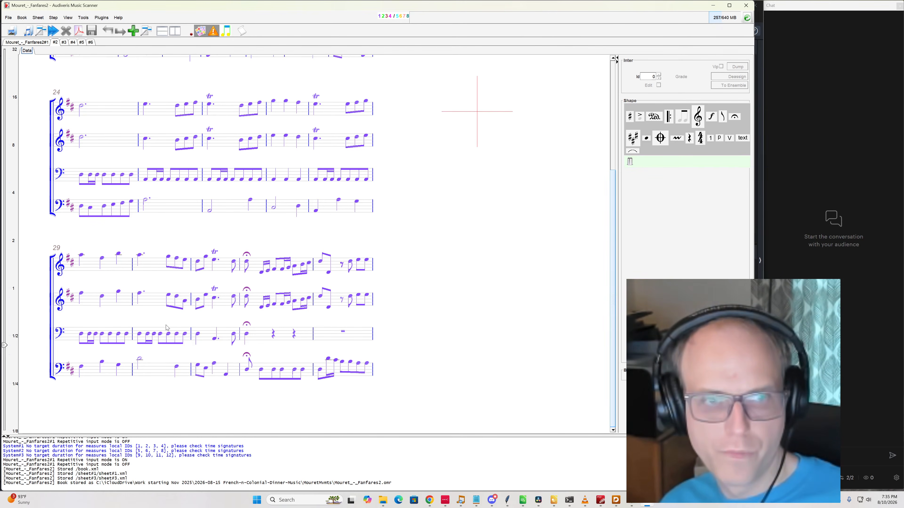
{"action": "scroll", "coordinate": [166, 325], "scroll_direction": "up", "scroll_amount": 5}
{"action": "scroll", "coordinate": [167, 326], "scroll_direction": "down", "scroll_amount": 5}
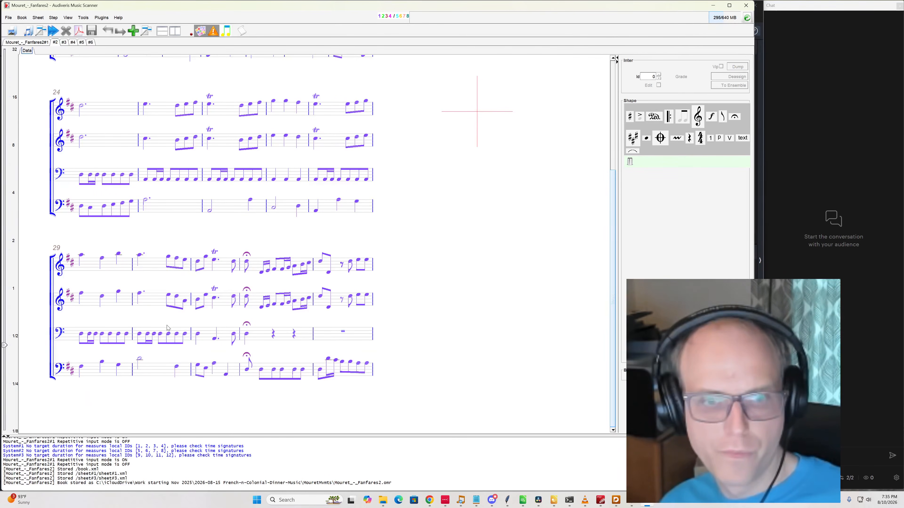
{"action": "left_click", "coordinate": [64, 42]}
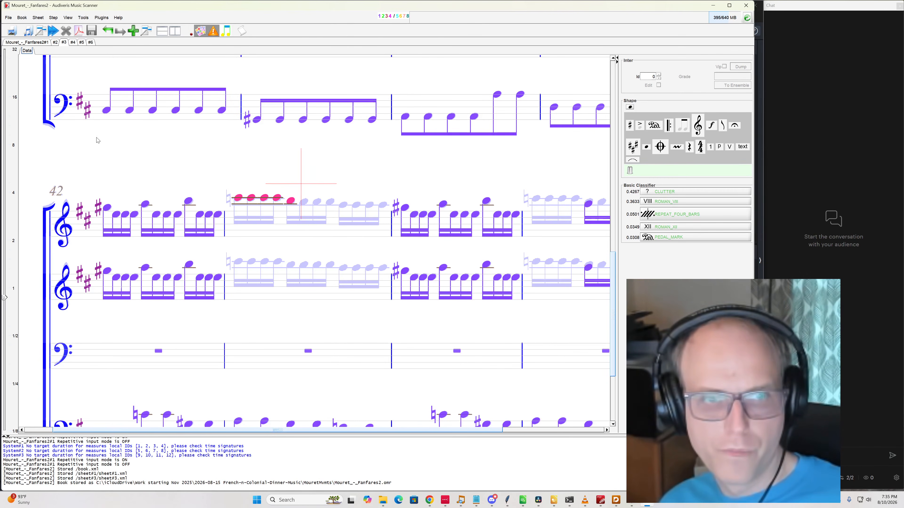
{"action": "left_click_drag", "start_coordinate": [629, 109], "coordinate": [305, 203]}
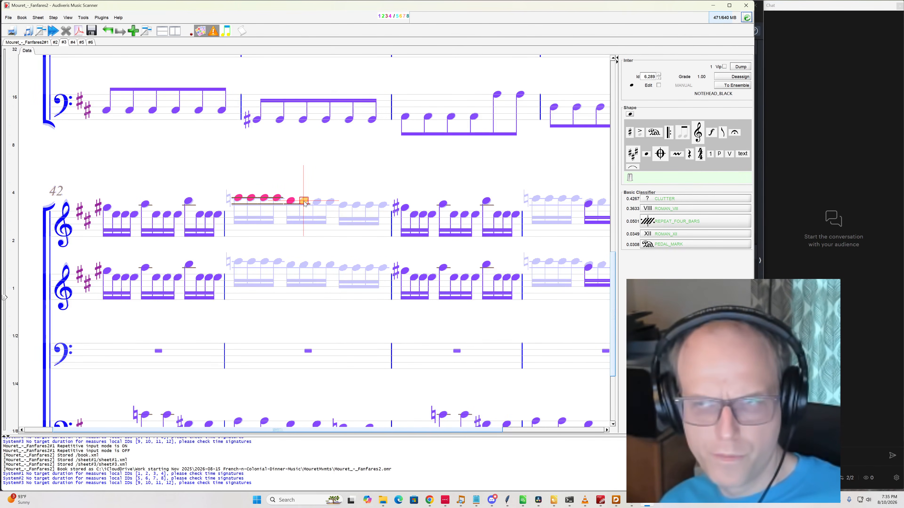
{"action": "left_click", "coordinate": [317, 202]}
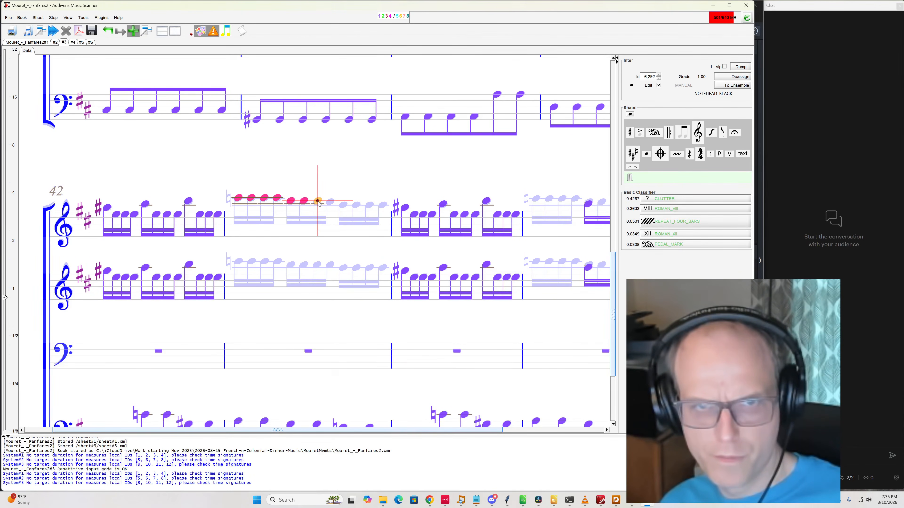
{"action": "left_click", "coordinate": [331, 201]}
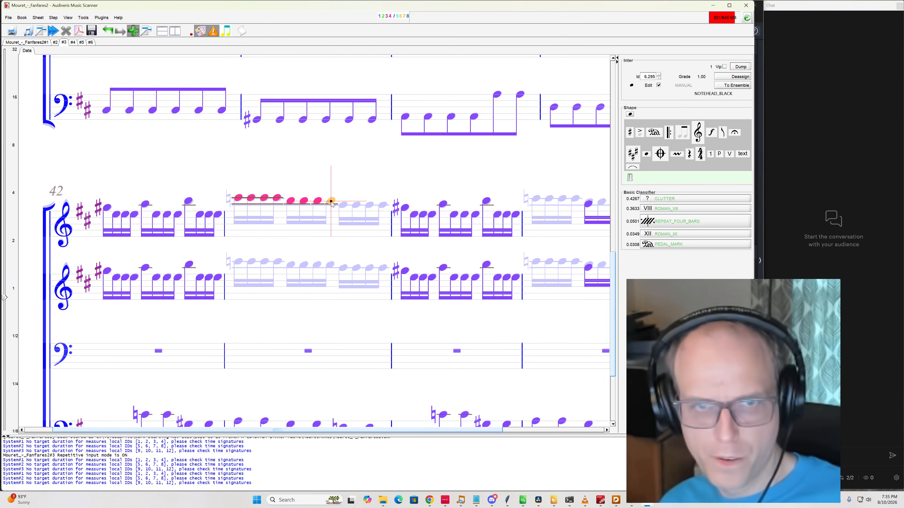
{"action": "left_click", "coordinate": [344, 205]}
{"action": "left_click", "coordinate": [356, 205]}
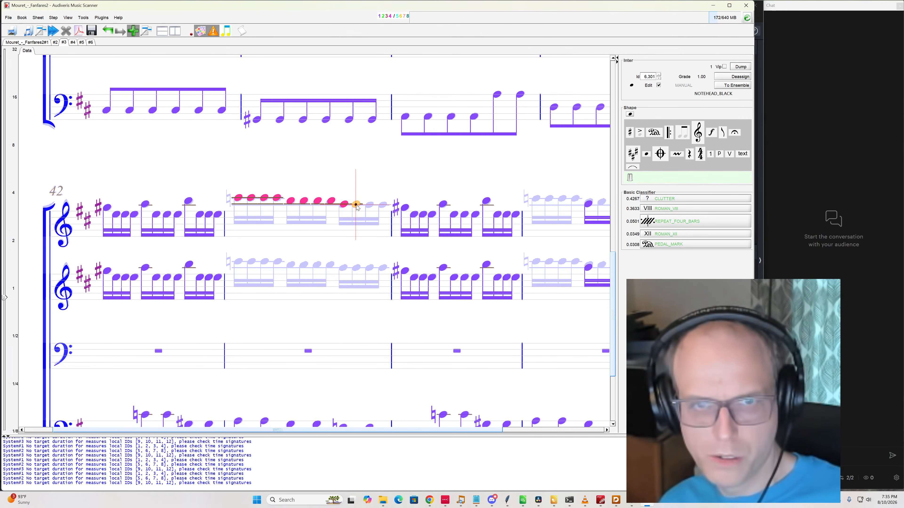
{"action": "left_click", "coordinate": [369, 204]}
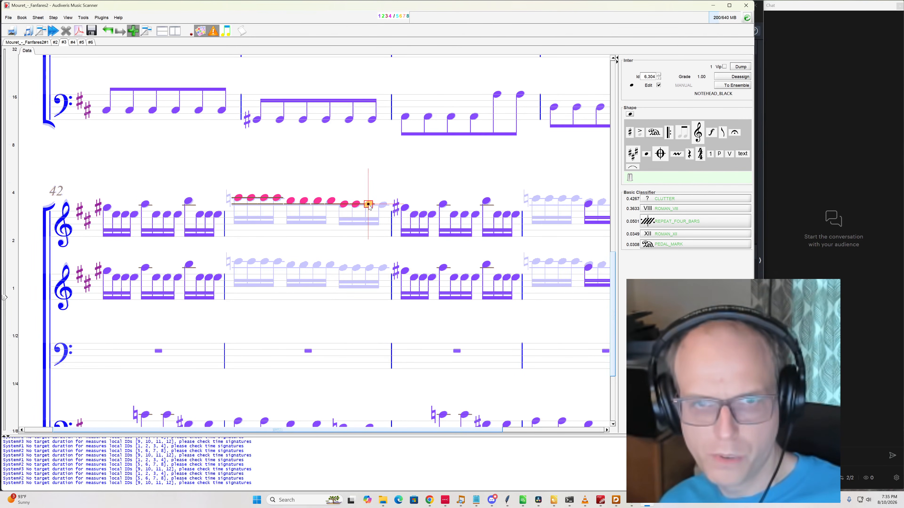
{"action": "left_click", "coordinate": [383, 204]}
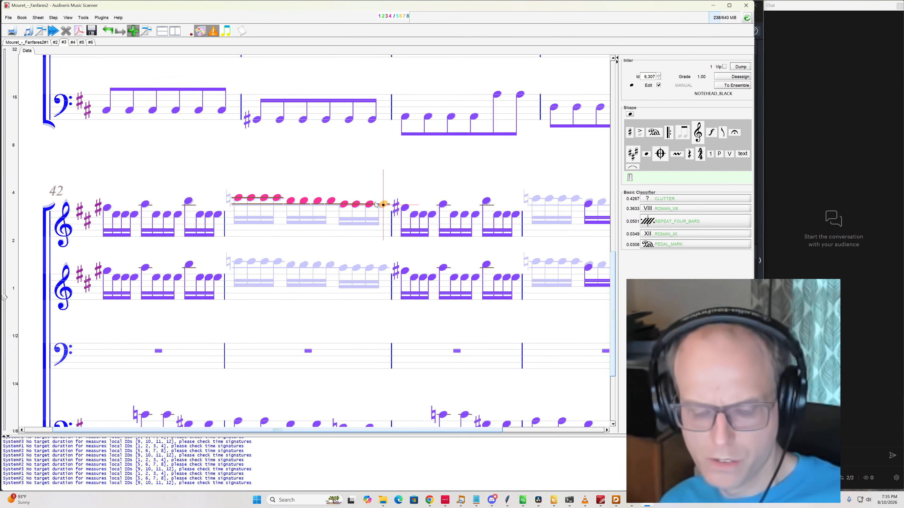
{"action": "key", "text": "ctrl+shift+n"}
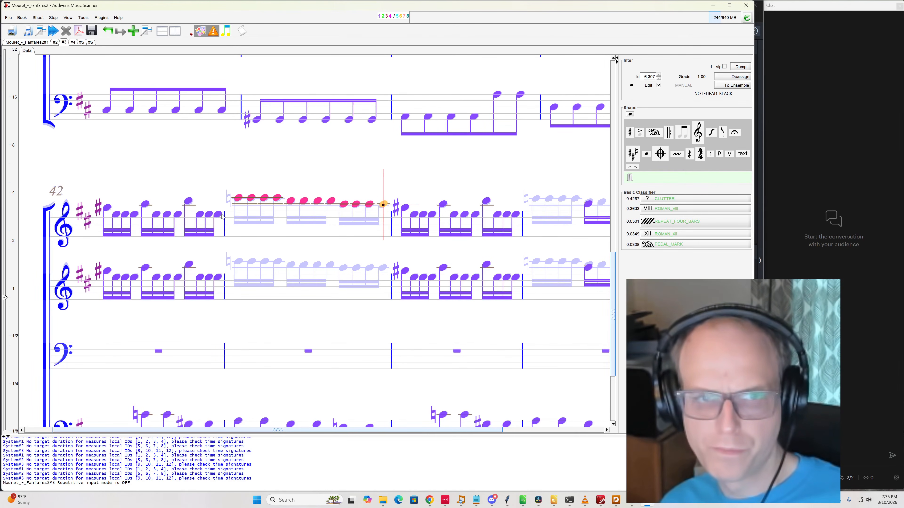
Add stems in repetitive input mode to the first eight noteheads of the top staff's second measure in the system starting at 42
{"action": "left_click", "coordinate": [235, 214]}
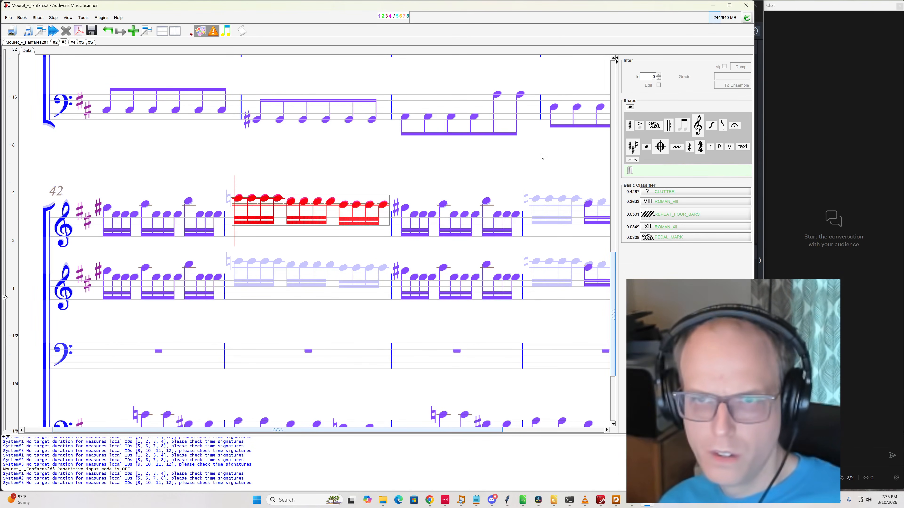
{"action": "left_click", "coordinate": [490, 169]}
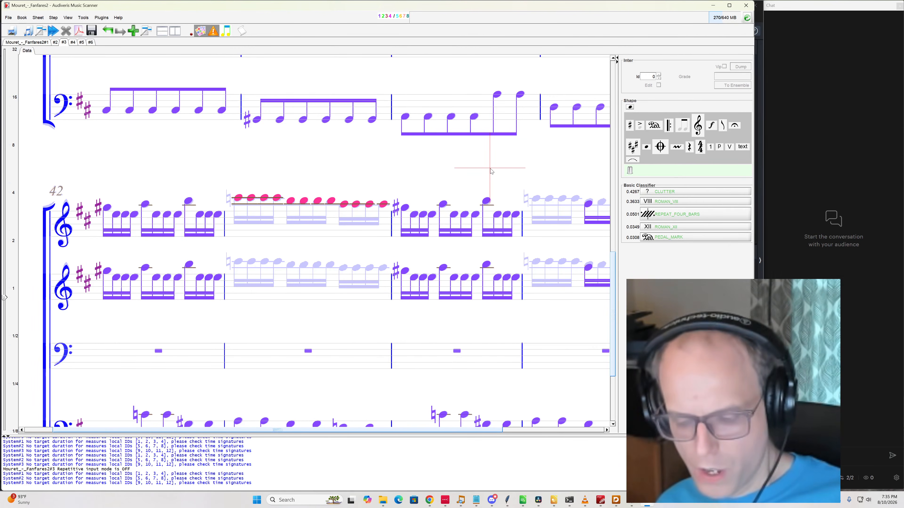
{"action": "key", "text": "p"}
{"action": "left_click_drag", "start_coordinate": [665, 188], "coordinate": [234, 214]}
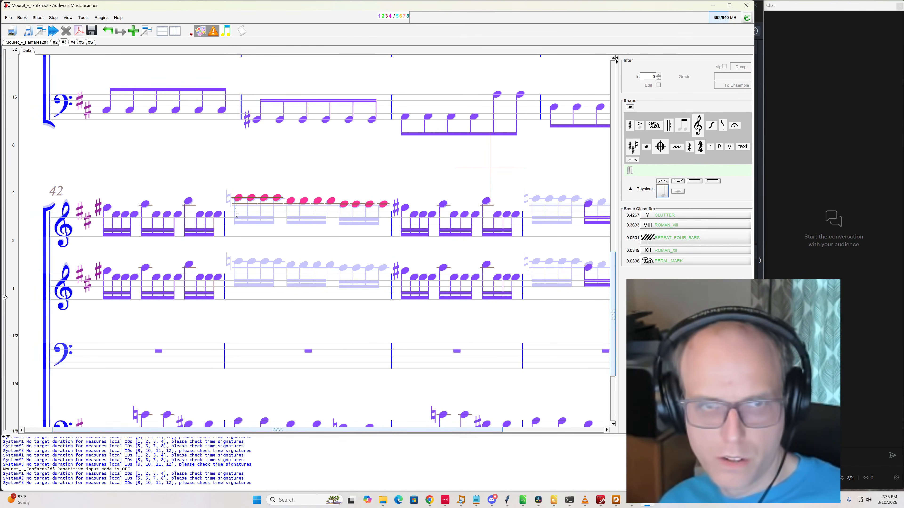
{"action": "left_click", "coordinate": [248, 214]}
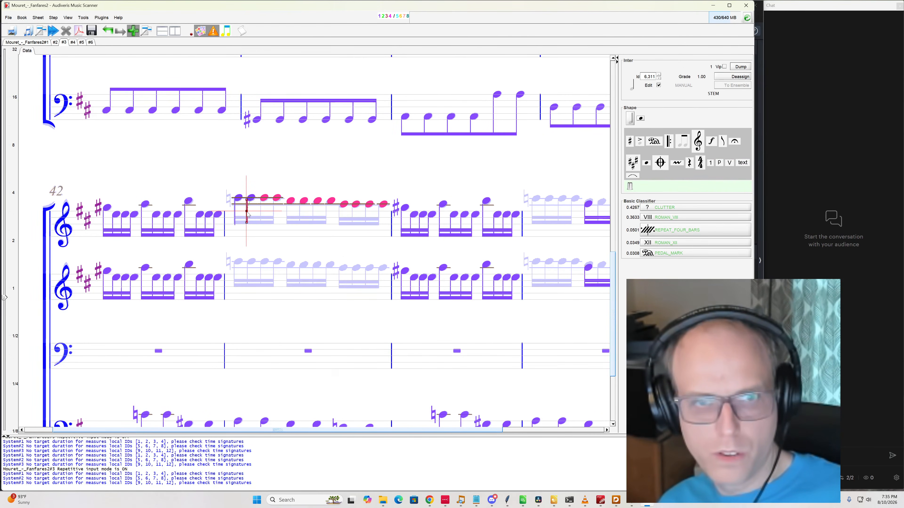
{"action": "left_click", "coordinate": [260, 213]}
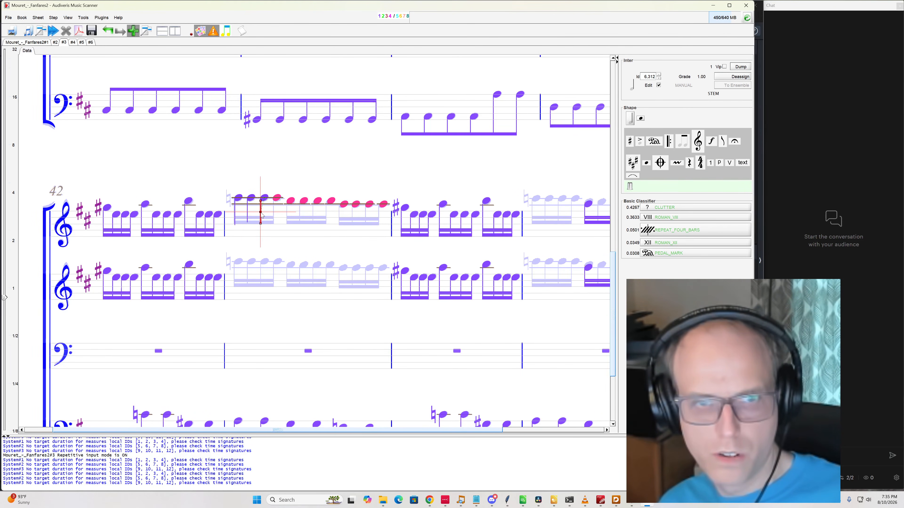
{"action": "left_click", "coordinate": [274, 214]}
{"action": "left_click", "coordinate": [286, 213]}
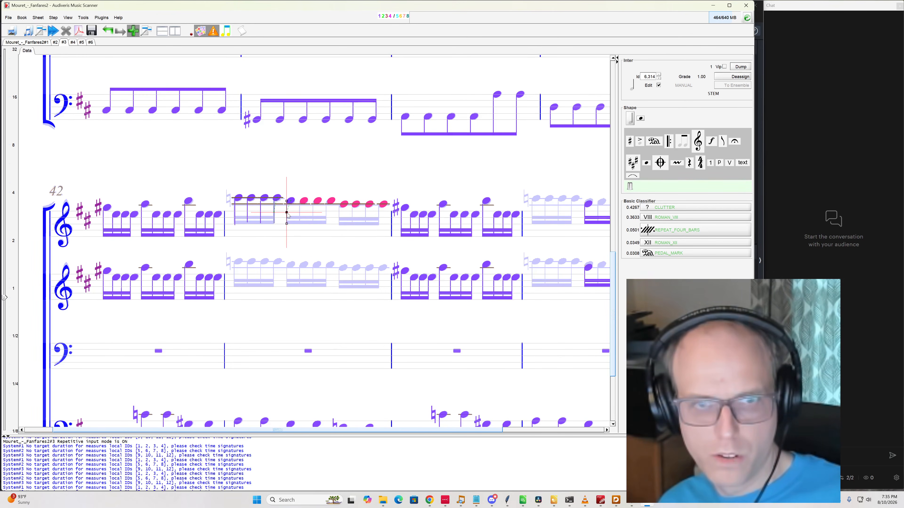
{"action": "left_click", "coordinate": [300, 214]}
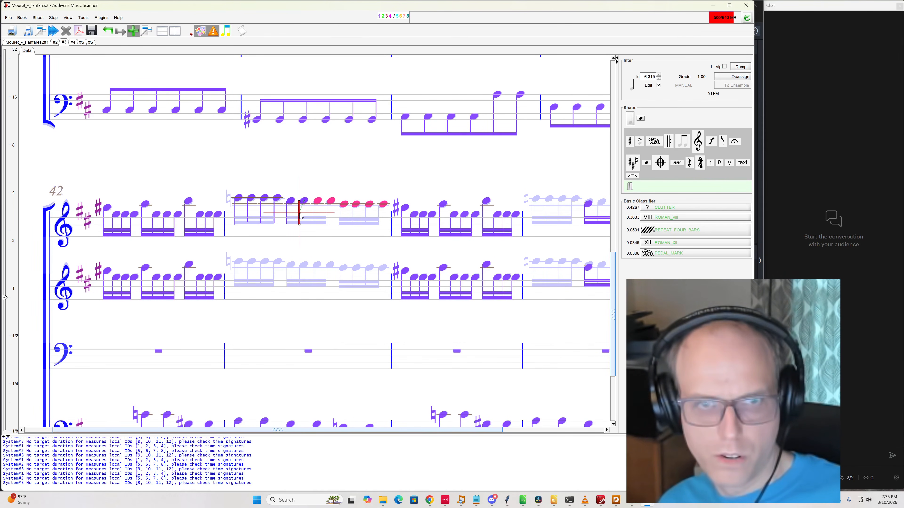
{"action": "left_click", "coordinate": [313, 214]}
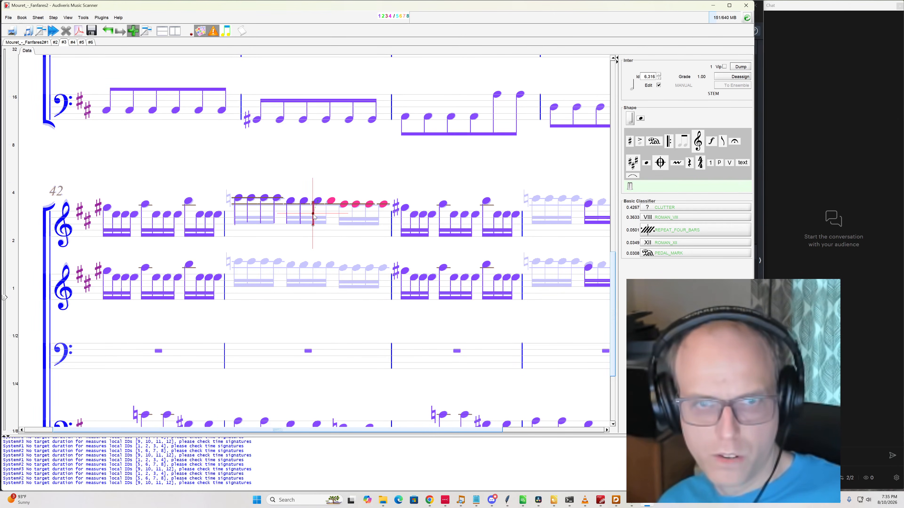
{"action": "left_click", "coordinate": [326, 213]}
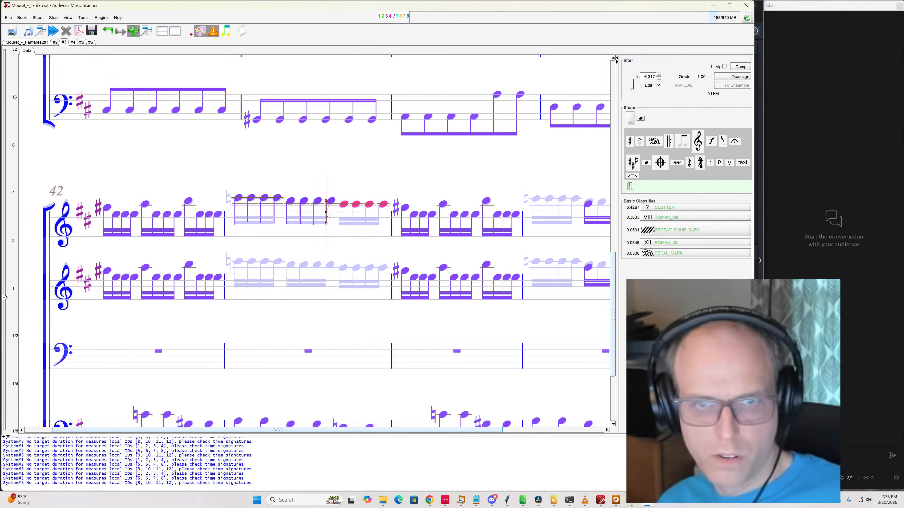
Add a stem to the ninth notehead of that measure, nudge it sideways into line, and lower its upper end to the notehead
{"action": "left_click", "coordinate": [339, 214]}
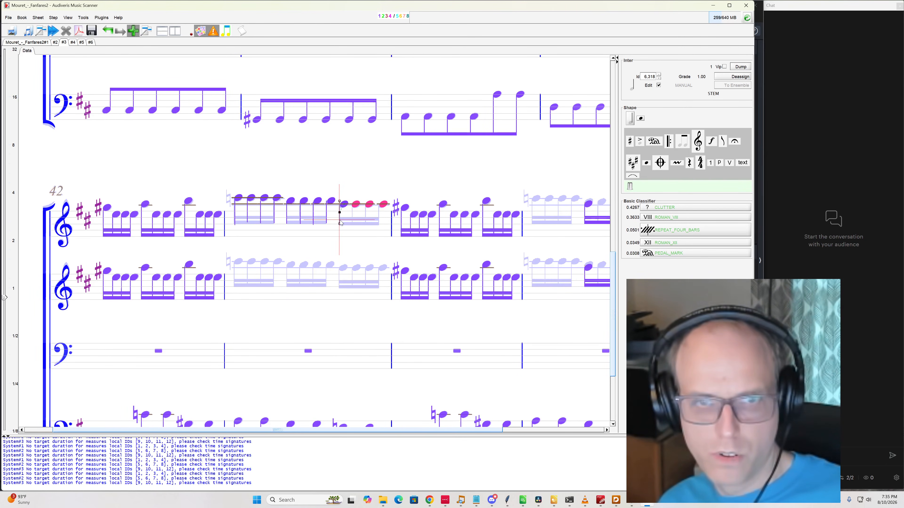
{"action": "key", "text": "alt+Right"}
{"action": "key", "text": "alt+Right"}
{"action": "key", "text": "alt+Right"}
{"action": "key", "text": "ctrl+shift+n"}
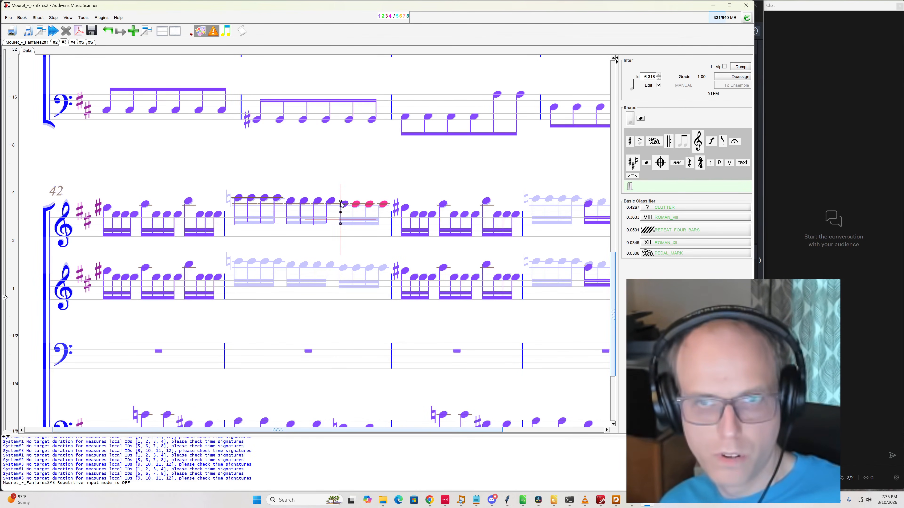
{"action": "left_click_drag", "start_coordinate": [340, 201], "coordinate": [339, 205]}
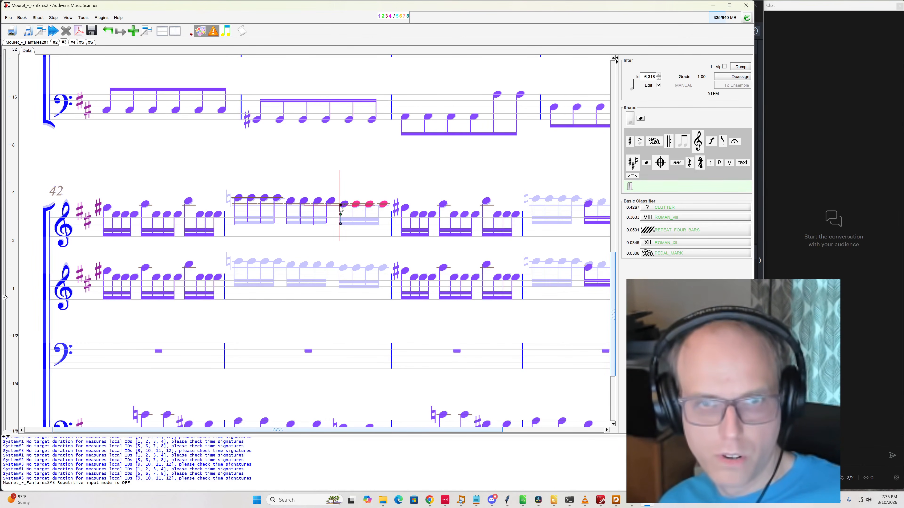
Add stems in repetitive input mode to the last three noteheads of the top staff's second measure in the system starting at 42
{"action": "key", "text": "ctrl+shift+n"}
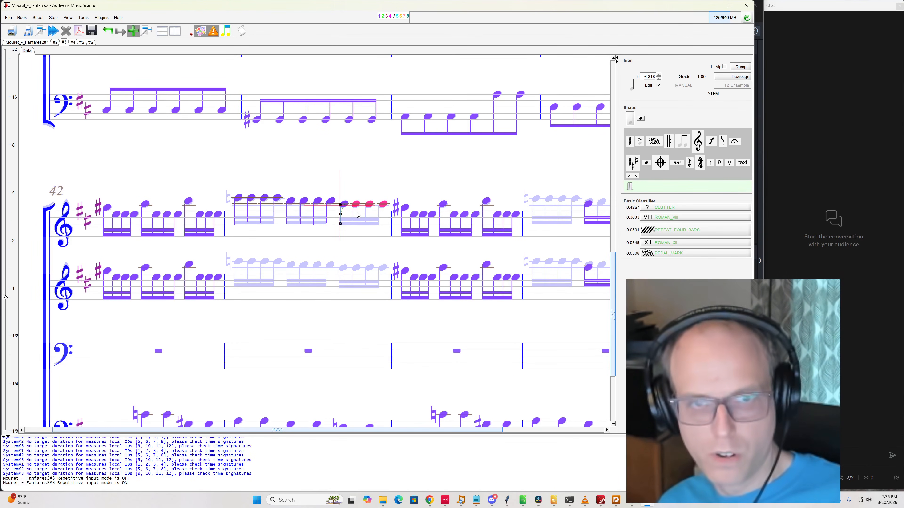
{"action": "left_click", "coordinate": [353, 216]}
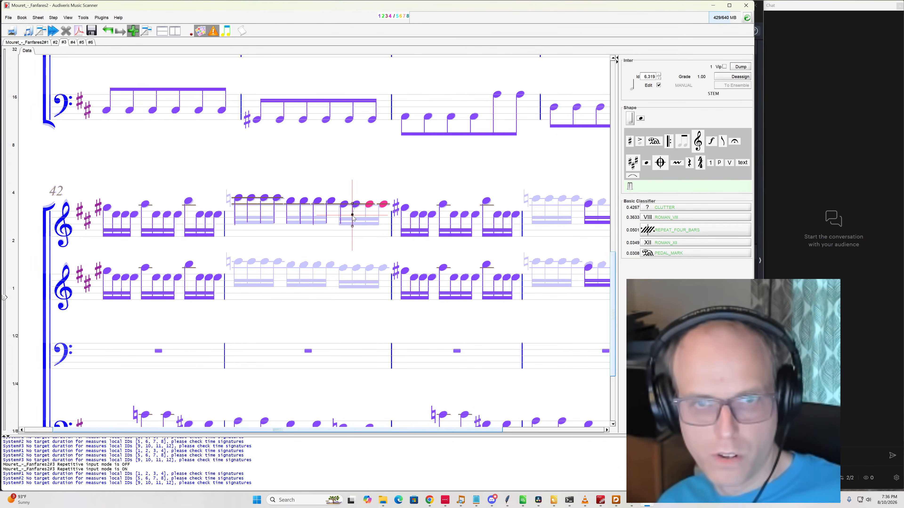
{"action": "left_click", "coordinate": [367, 217]}
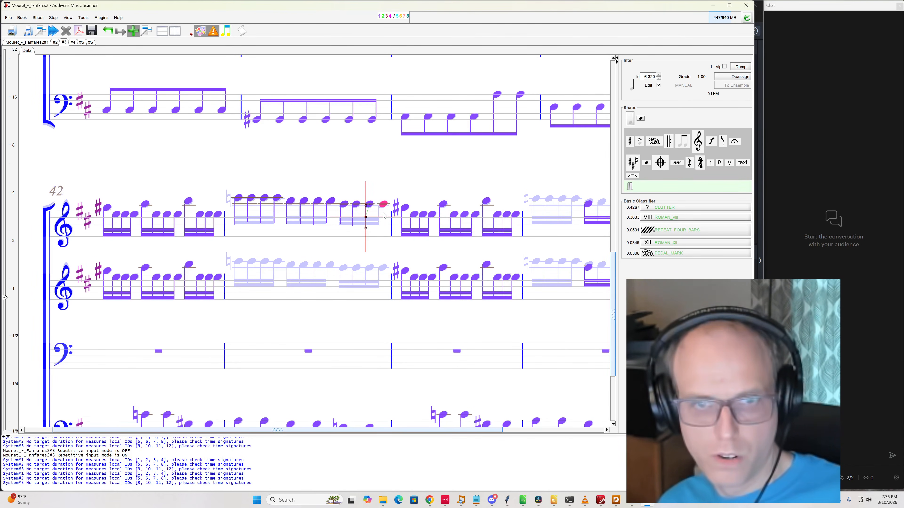
{"action": "left_click", "coordinate": [379, 217]}
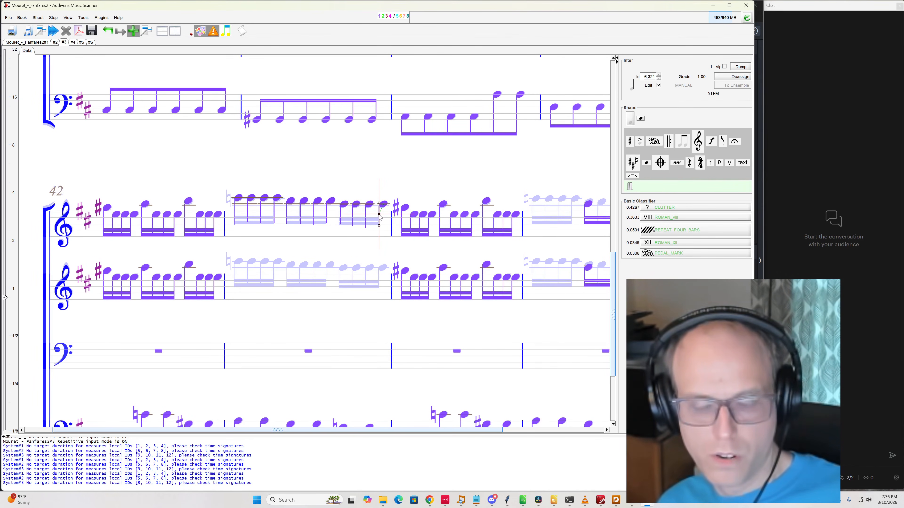
{"action": "key", "text": "ctrl+shift+n"}
{"action": "left_click", "coordinate": [374, 180]}
Assign the natural shape to the unrecognized accidental before the first notehead of that measure
{"action": "scroll", "coordinate": [391, 256], "scroll_direction": "up", "scroll_amount": 3}
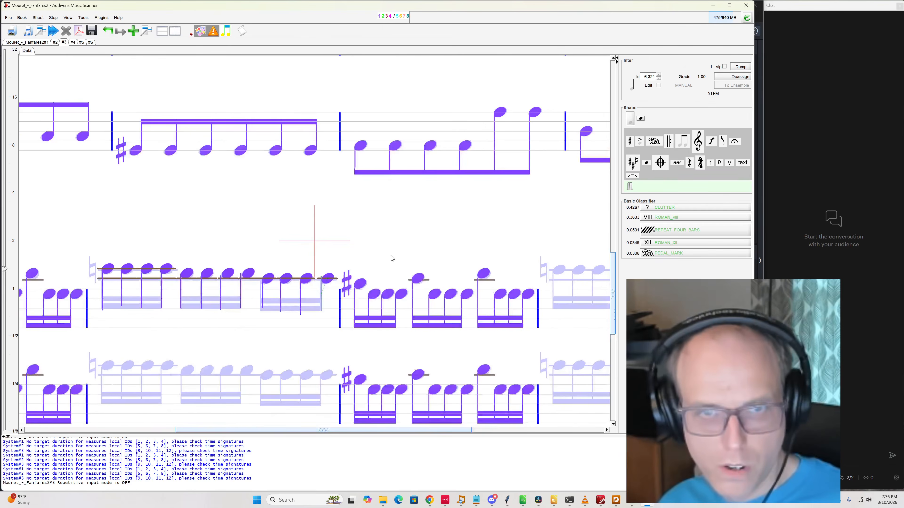
{"action": "scroll", "coordinate": [391, 258], "scroll_direction": "up", "scroll_amount": 2}
{"action": "scroll", "coordinate": [391, 269], "scroll_direction": "up", "scroll_amount": 1}
{"action": "scroll", "coordinate": [390, 274], "scroll_direction": "left", "scroll_amount": 5}
{"action": "left_click", "coordinate": [380, 247]}
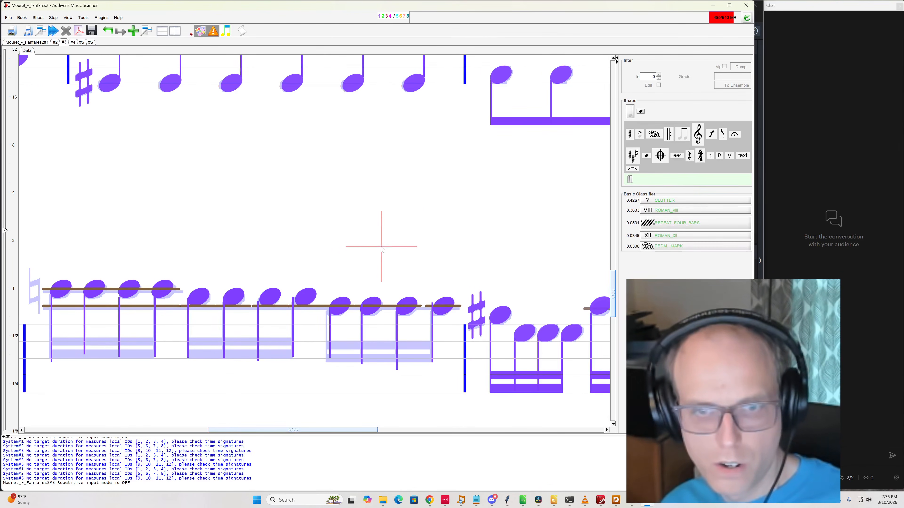
{"action": "scroll", "coordinate": [383, 259], "scroll_direction": "left", "scroll_amount": 3}
{"action": "scroll", "coordinate": [385, 263], "scroll_direction": "down", "scroll_amount": 3}
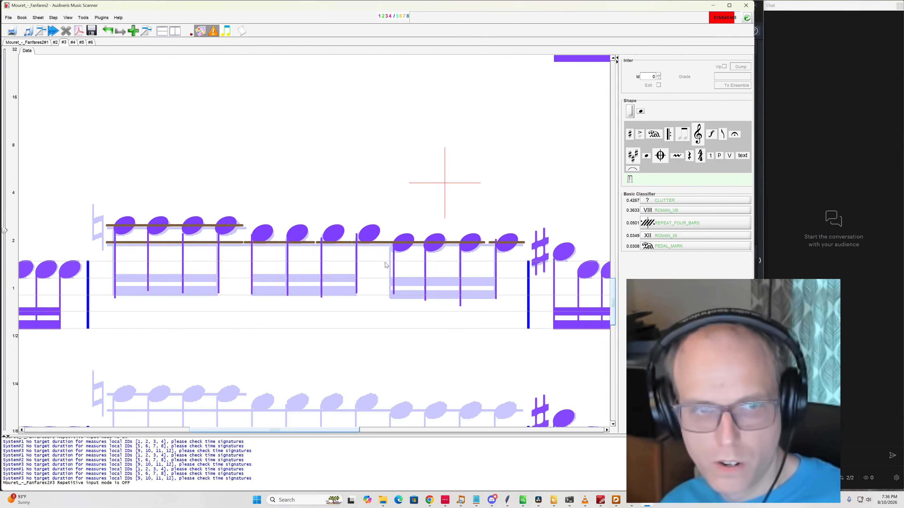
{"action": "left_click", "coordinate": [96, 221]}
{"action": "key", "text": "a"}
{"action": "key", "text": "n"}
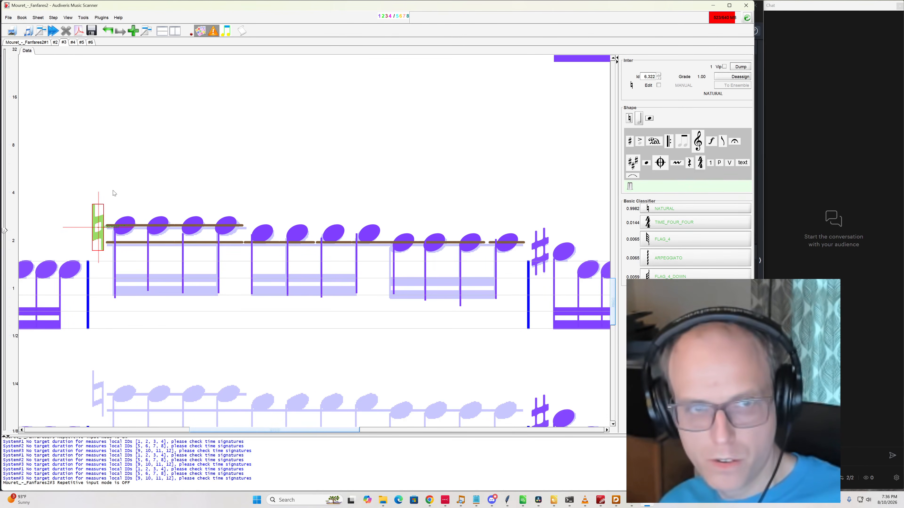
{"action": "left_click", "coordinate": [238, 164]}
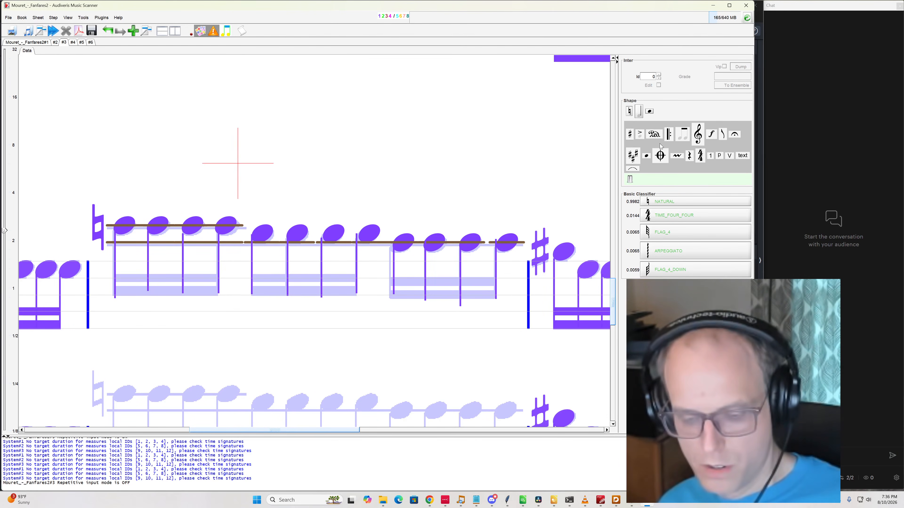
Add an upper and a lower beam to the measure's first four-note group, extending each across all four stems
{"action": "left_click", "coordinate": [681, 139]}
{"action": "left_click_drag", "start_coordinate": [667, 189], "coordinate": [135, 278]}
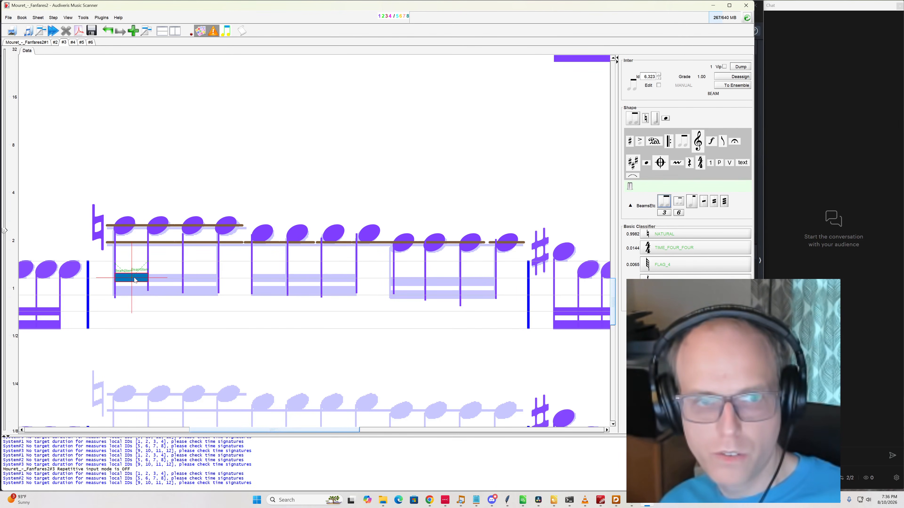
{"action": "left_click", "coordinate": [658, 86]}
{"action": "left_click_drag", "start_coordinate": [149, 280], "coordinate": [216, 278]}
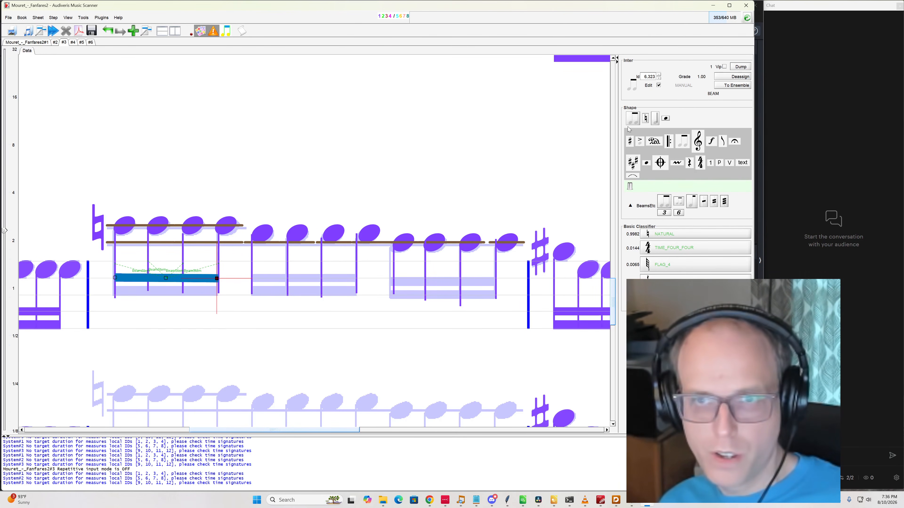
{"action": "left_click_drag", "start_coordinate": [636, 122], "coordinate": [131, 295]}
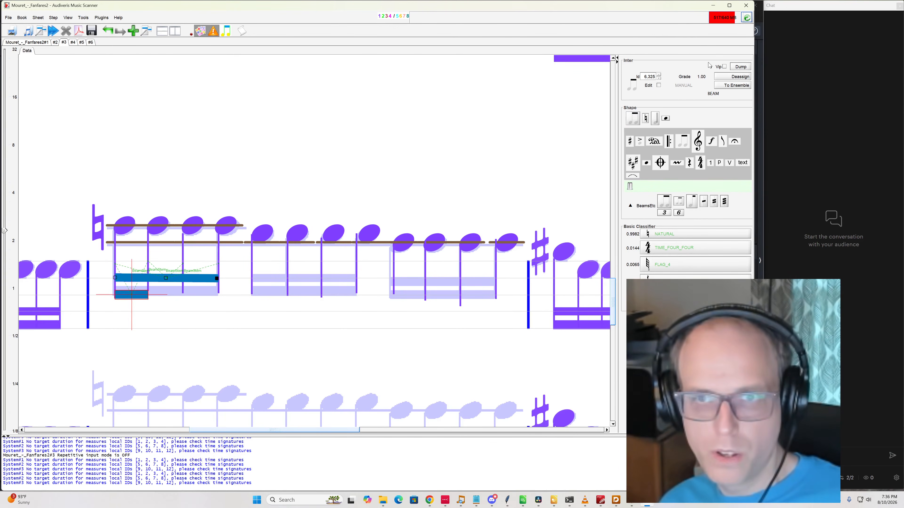
{"action": "left_click", "coordinate": [658, 85]}
{"action": "left_click_drag", "start_coordinate": [148, 295], "coordinate": [217, 295]}
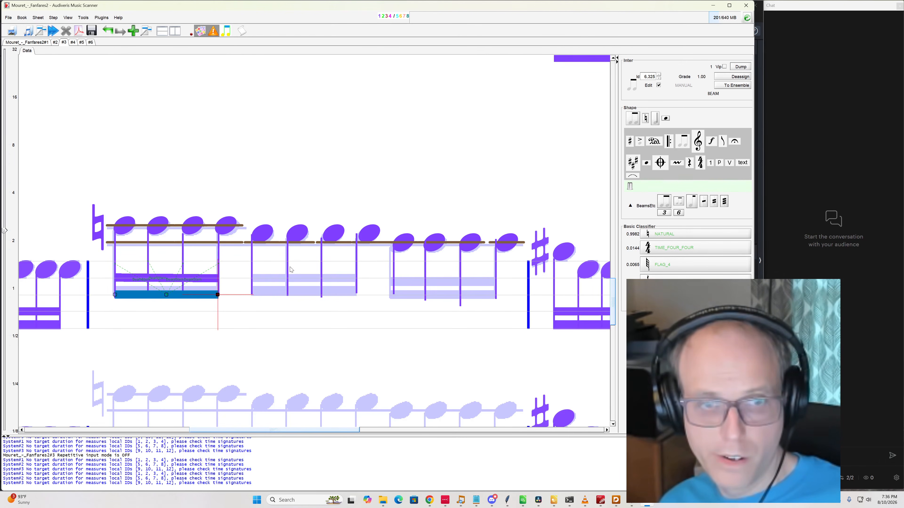
Try to add the upper beam of the second four-note group, moving its ends to the first and last stems
{"action": "left_click_drag", "start_coordinate": [632, 118], "coordinate": [266, 281]}
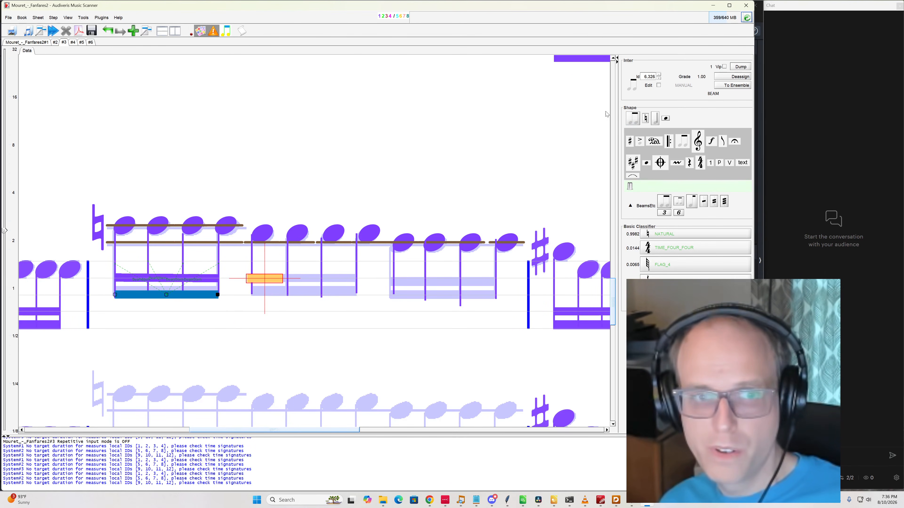
{"action": "left_click", "coordinate": [659, 85]}
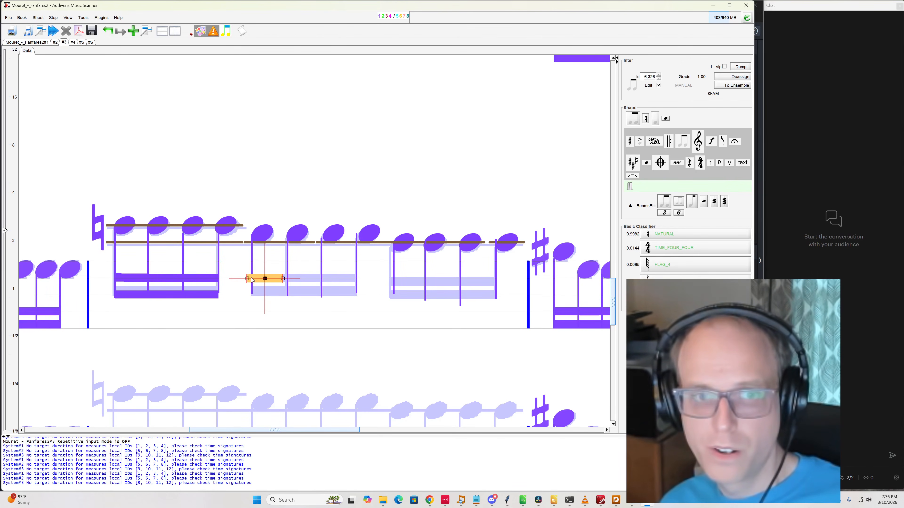
{"action": "left_click_drag", "start_coordinate": [284, 279], "coordinate": [355, 280]}
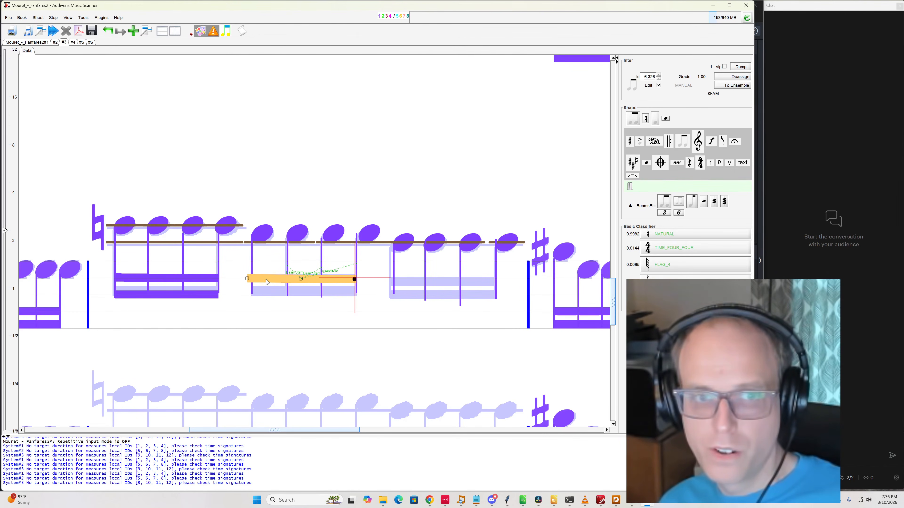
{"action": "left_click_drag", "start_coordinate": [248, 279], "coordinate": [253, 278]}
Add the lower beam of the second four-note group and extend it to the group's last stem
{"action": "left_click_drag", "start_coordinate": [632, 118], "coordinate": [270, 292]}
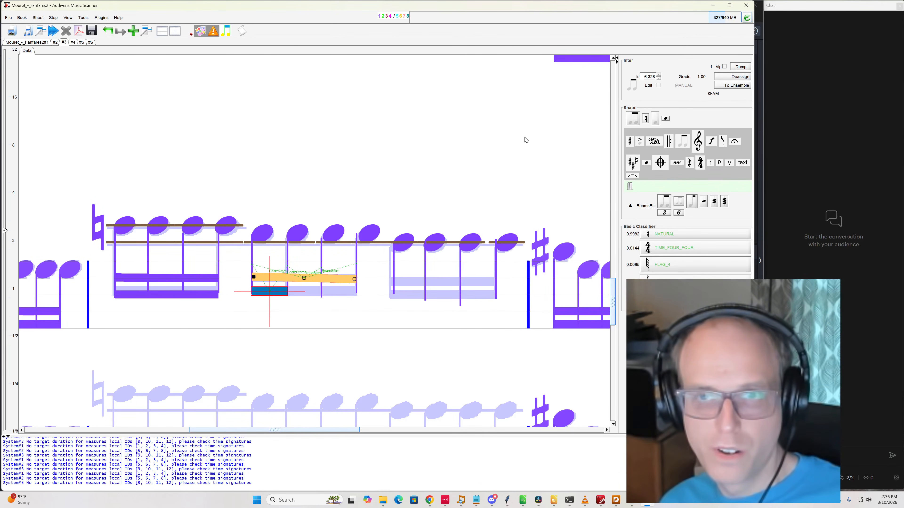
{"action": "left_click", "coordinate": [658, 86]}
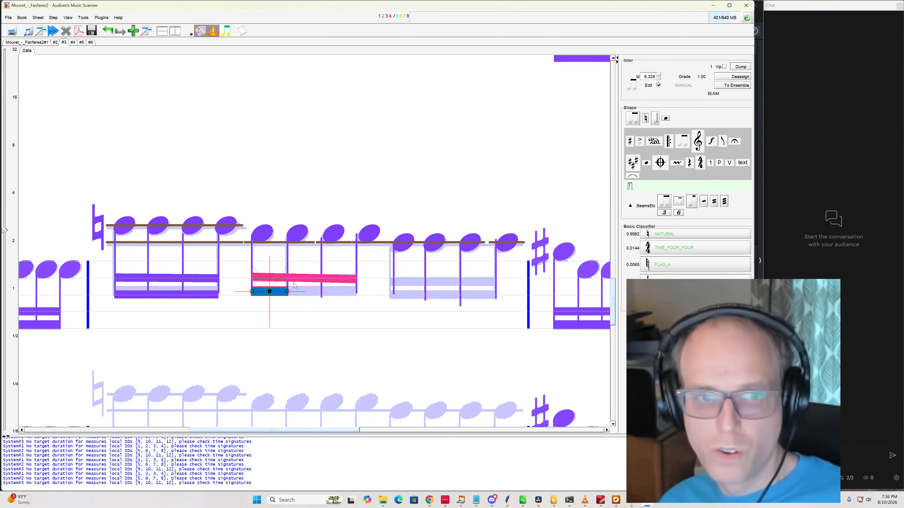
{"action": "left_click_drag", "start_coordinate": [288, 291], "coordinate": [357, 292]}
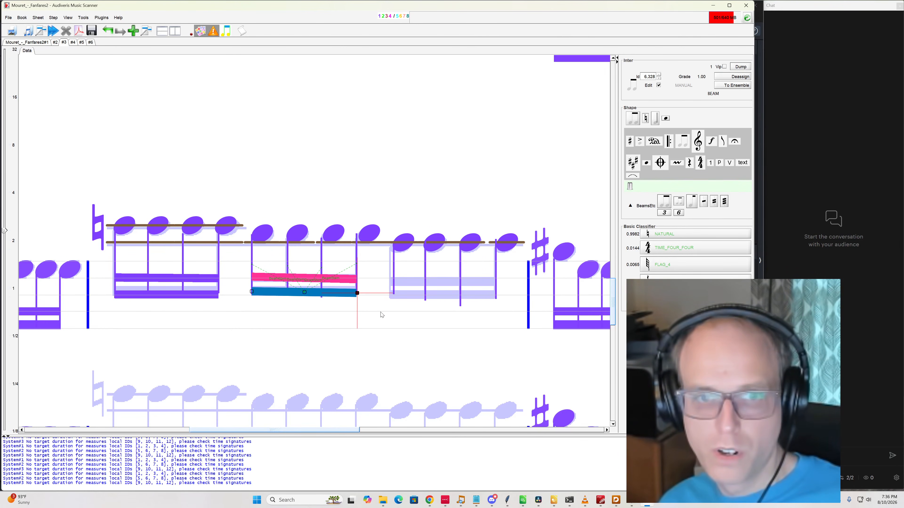
{"action": "left_click", "coordinate": [403, 356]}
Delete the upper beam of the second four-note group
{"action": "left_click", "coordinate": [306, 277]}
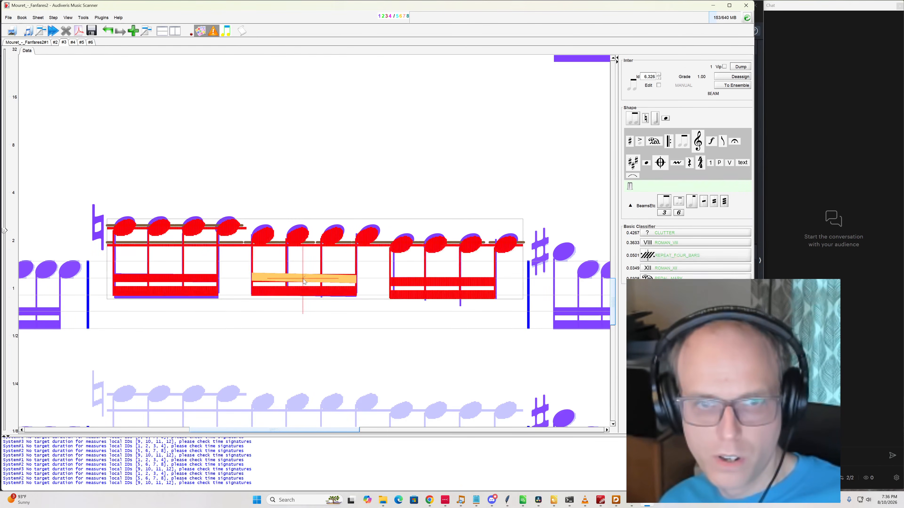
{"action": "left_click_drag", "start_coordinate": [370, 267], "coordinate": [220, 282]}
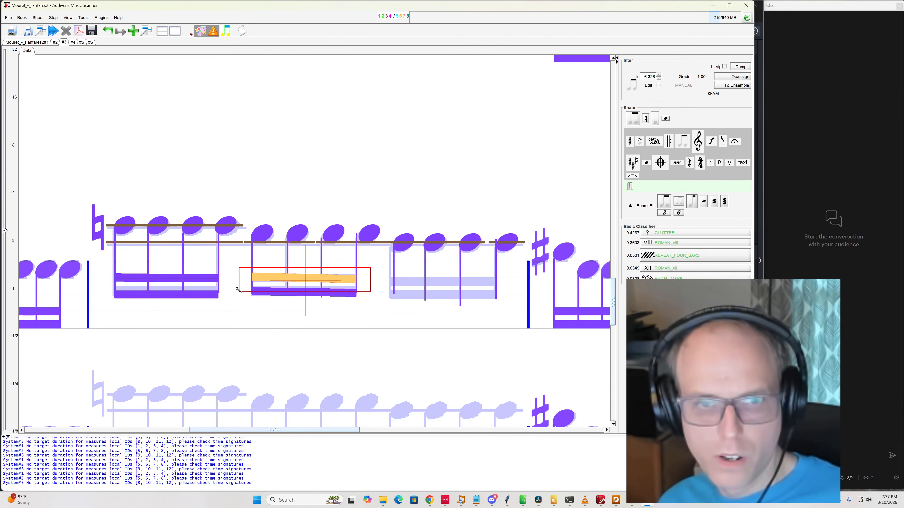
{"action": "left_click", "coordinate": [348, 281]}
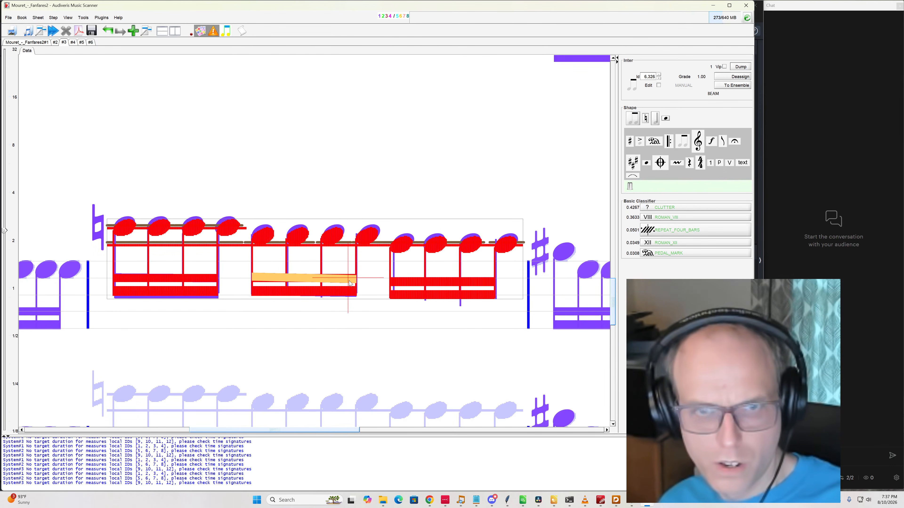
{"action": "left_click", "coordinate": [349, 280]}
{"action": "left_click", "coordinate": [374, 124]}
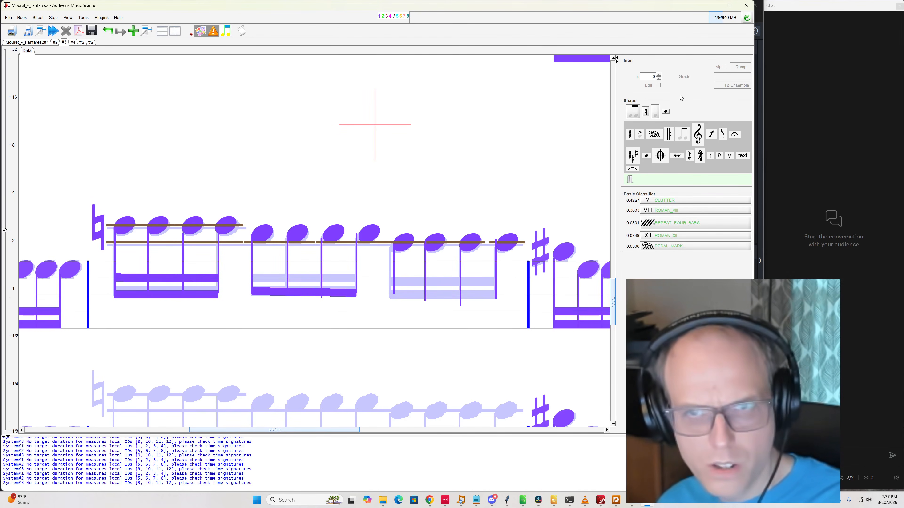
Add a new upper beam between the second group's first two stems and extend it to the fourth stem
{"action": "left_click_drag", "start_coordinate": [633, 114], "coordinate": [269, 278]}
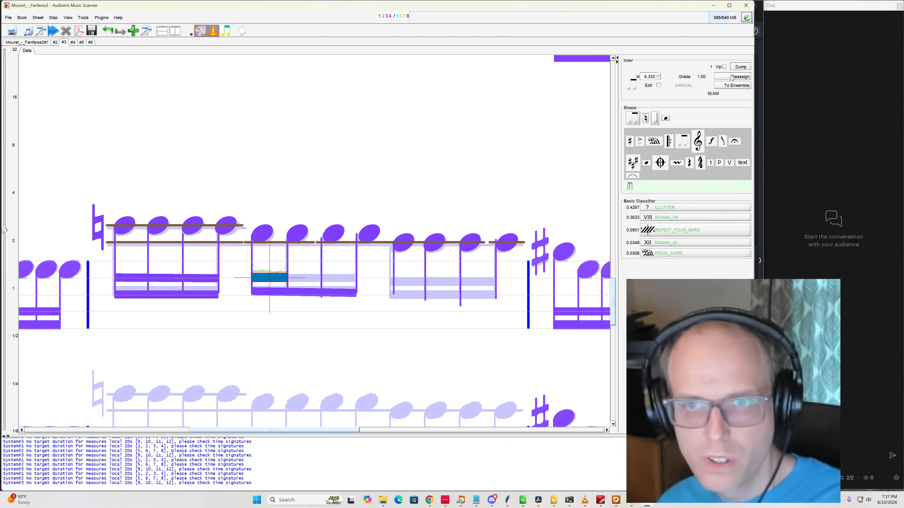
{"action": "left_click", "coordinate": [658, 85]}
{"action": "left_click_drag", "start_coordinate": [287, 279], "coordinate": [357, 281]}
{"action": "left_click", "coordinate": [407, 316]}
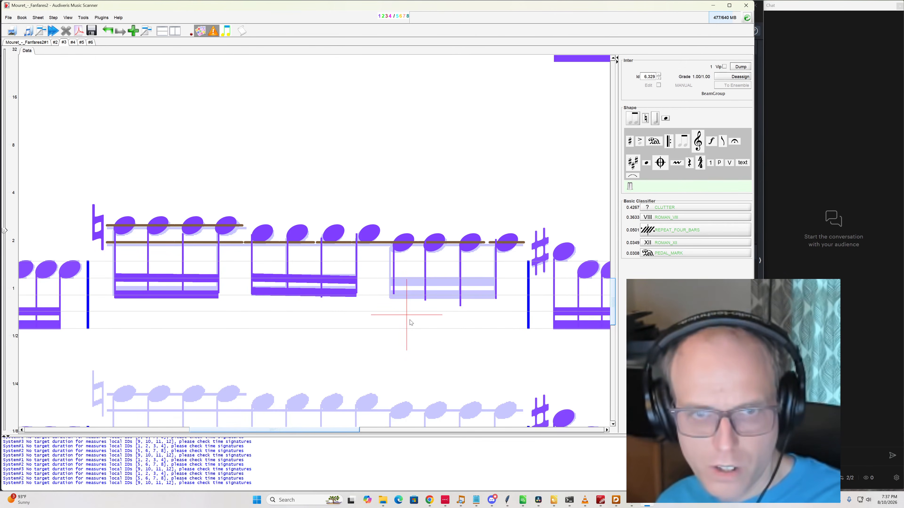
Add an upper and a lower beam to the measure's third four-note group, extending each across all four stems
{"action": "left_click_drag", "start_coordinate": [632, 119], "coordinate": [410, 281]}
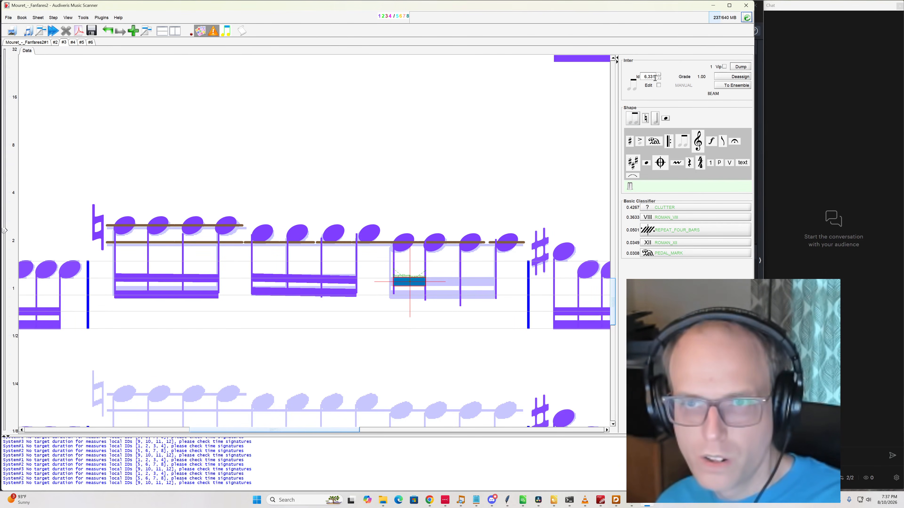
{"action": "left_click", "coordinate": [658, 86]}
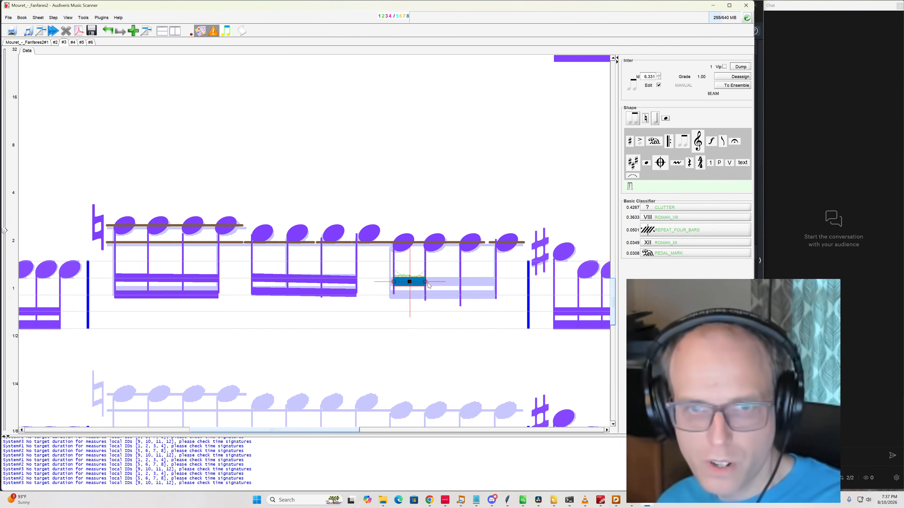
{"action": "left_click_drag", "start_coordinate": [426, 284], "coordinate": [496, 282]}
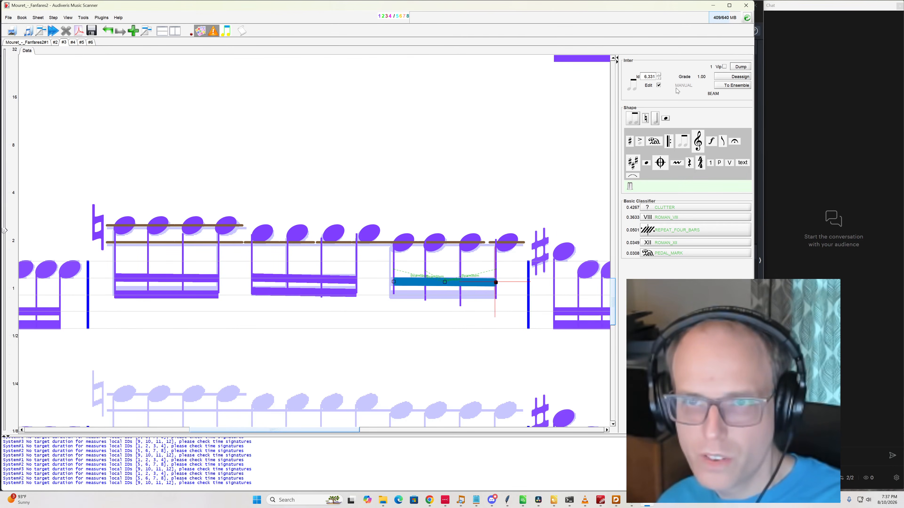
{"action": "left_click_drag", "start_coordinate": [629, 127], "coordinate": [410, 294]}
{"action": "left_click", "coordinate": [658, 85]}
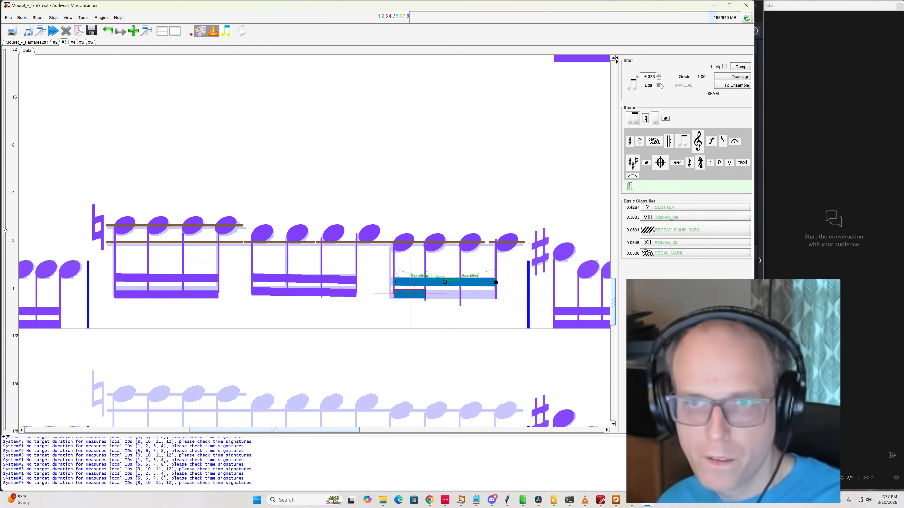
{"action": "left_click_drag", "start_coordinate": [426, 297], "coordinate": [498, 298]}
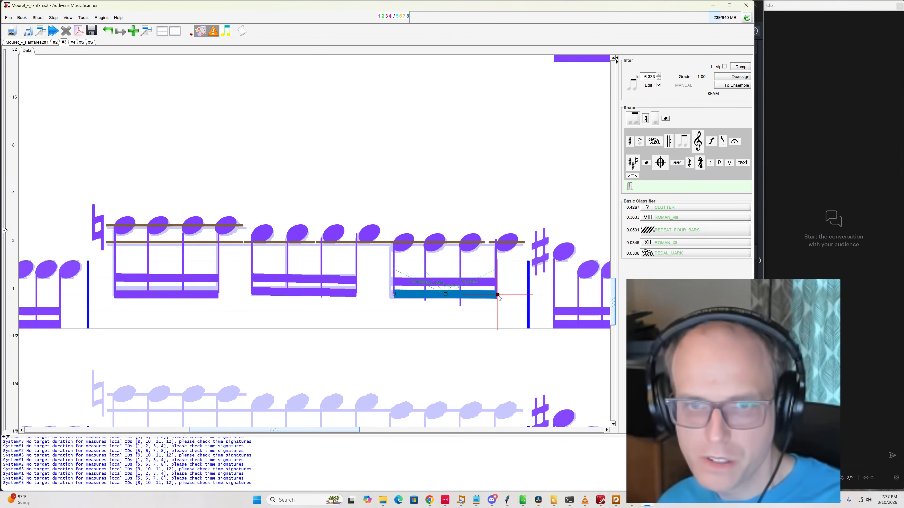
{"action": "left_click", "coordinate": [476, 325]}
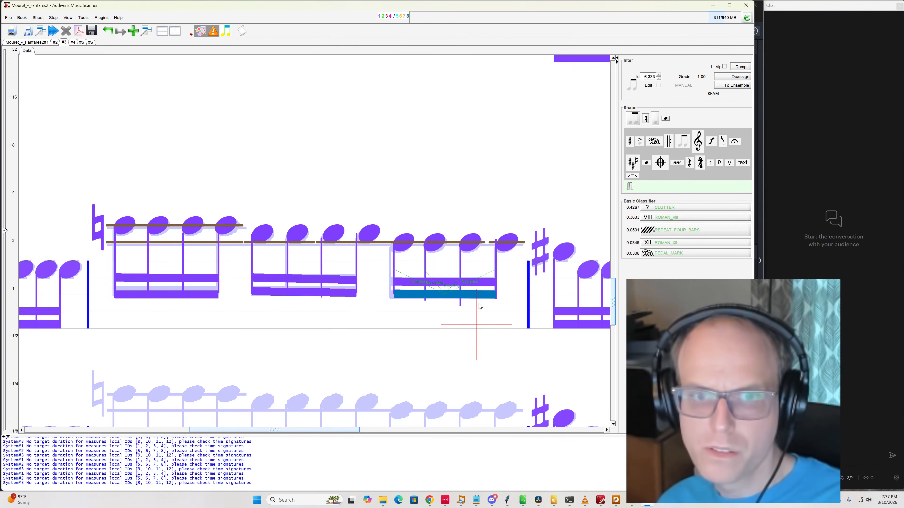
{"action": "scroll", "coordinate": [491, 302], "scroll_direction": "down", "scroll_amount": 2}
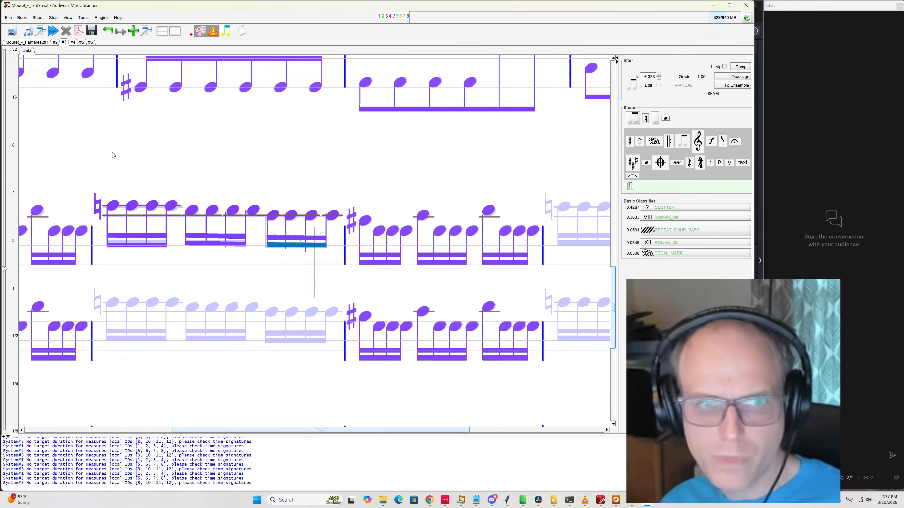
{"action": "scroll", "coordinate": [179, 253], "scroll_direction": "down", "scroll_amount": 1}
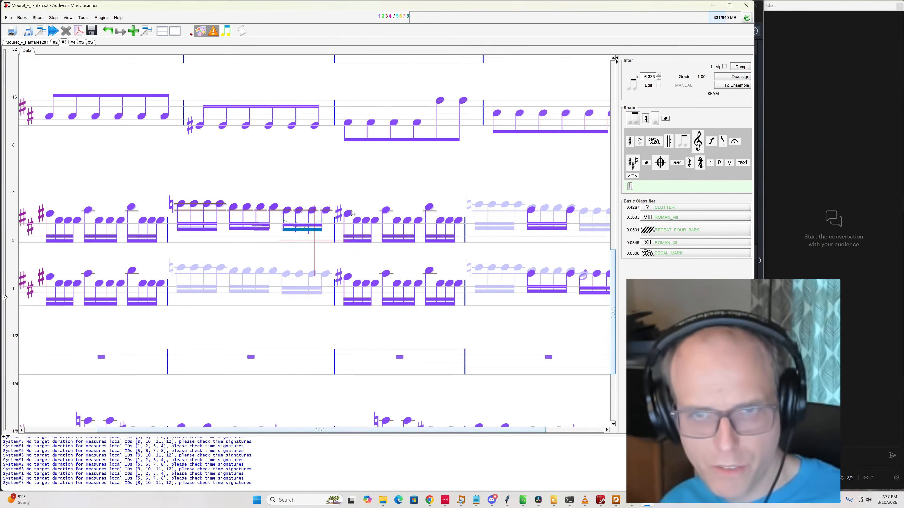
{"action": "scroll", "coordinate": [486, 236], "scroll_direction": "right", "scroll_amount": 3}
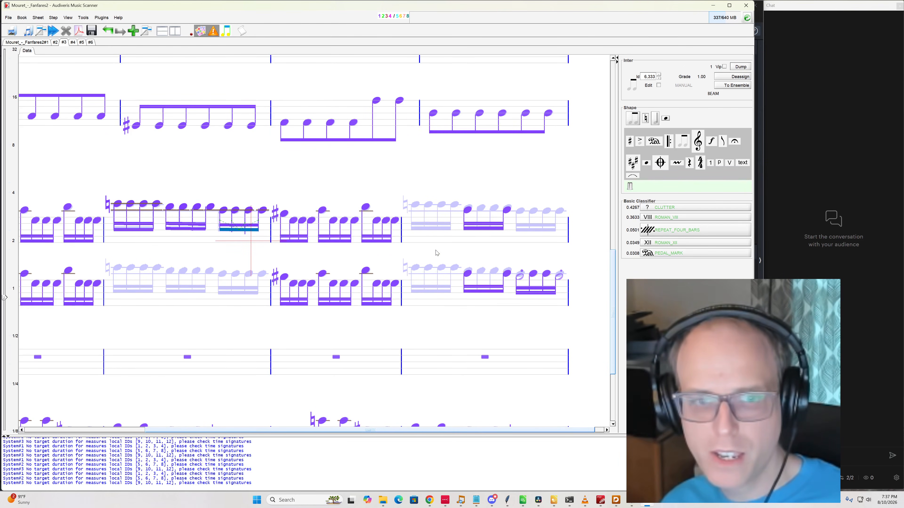
{"action": "scroll", "coordinate": [431, 273], "scroll_direction": "down", "scroll_amount": 3}
{"action": "scroll", "coordinate": [431, 281], "scroll_direction": "down", "scroll_amount": 3}
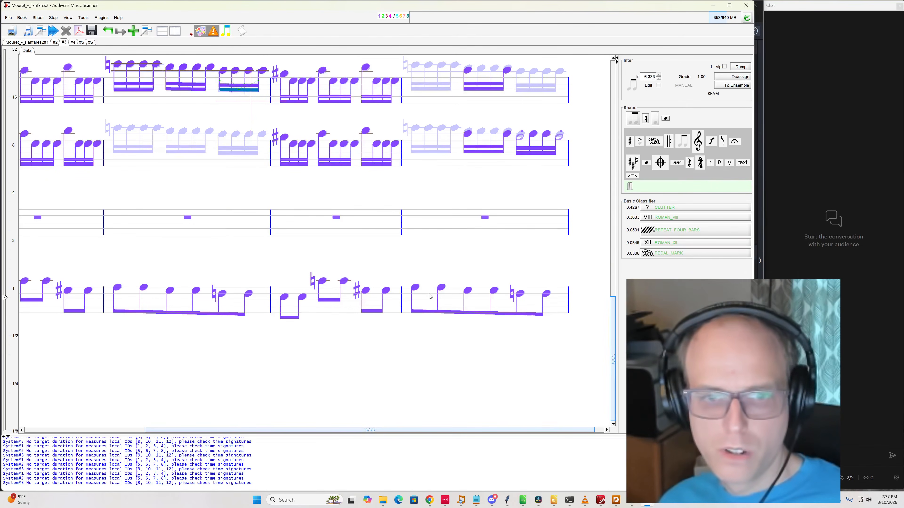
Delete the misread noteheads of the second four-note group in the top staff's last measure of the system starting at measure 42
{"action": "scroll", "coordinate": [429, 295], "scroll_direction": "down", "scroll_amount": 3}
{"action": "scroll", "coordinate": [426, 291], "scroll_direction": "down", "scroll_amount": 2}
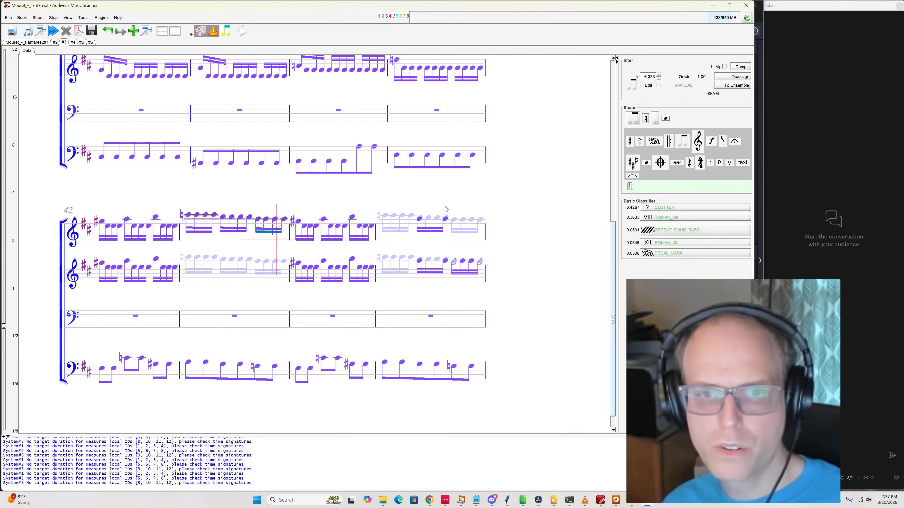
{"action": "left_click_drag", "start_coordinate": [400, 207], "coordinate": [460, 223]}
{"action": "key", "text": "Delete"}
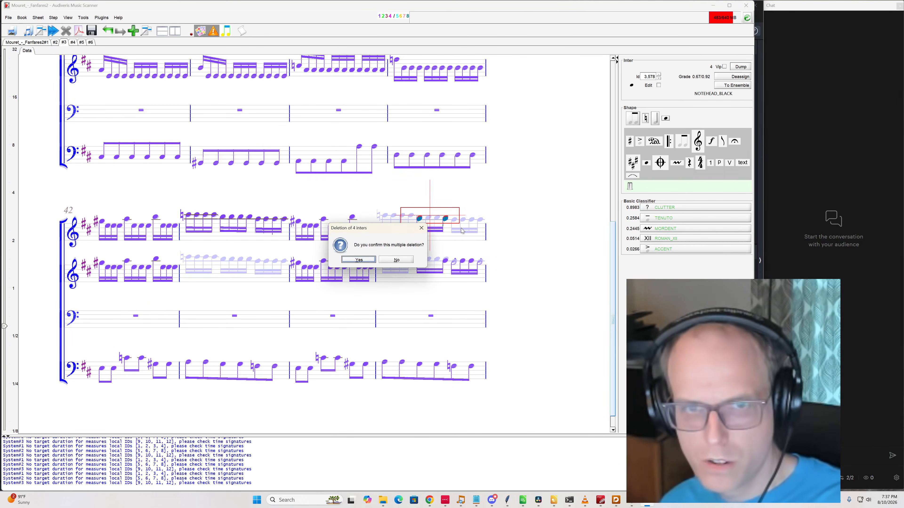
{"action": "left_click", "coordinate": [365, 258]}
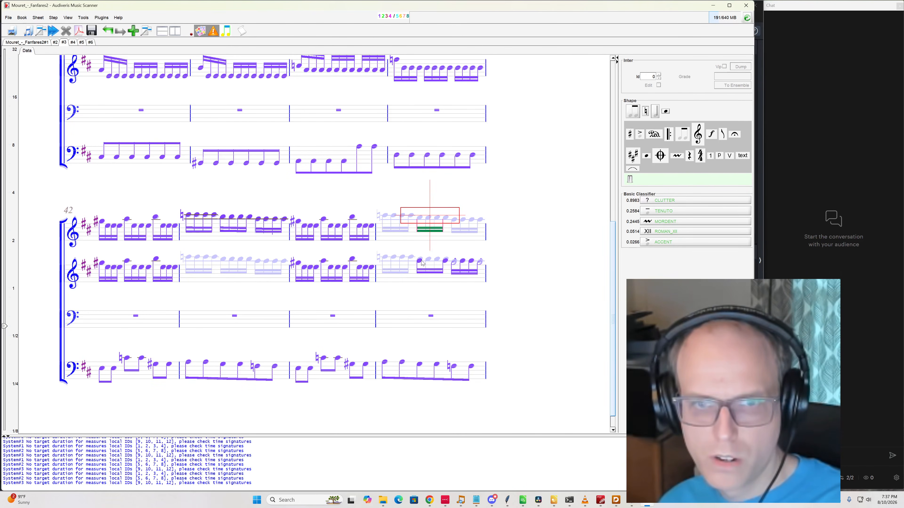
Delete the misread noteheads and articulation marks from the second and third four-note groups in the second staff's last measure
{"action": "left_click", "coordinate": [455, 263]}
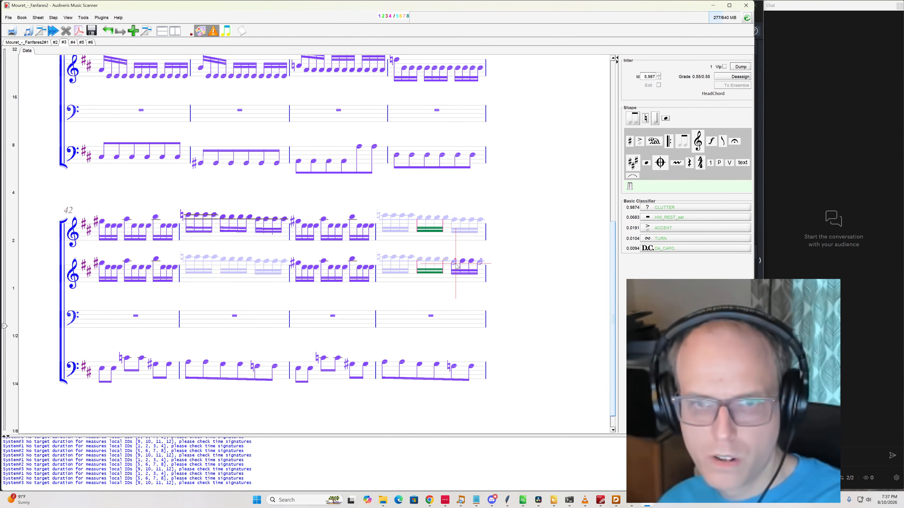
{"action": "left_click", "coordinate": [454, 263]}
{"action": "left_click", "coordinate": [455, 260]}
{"action": "left_click", "coordinate": [455, 258]}
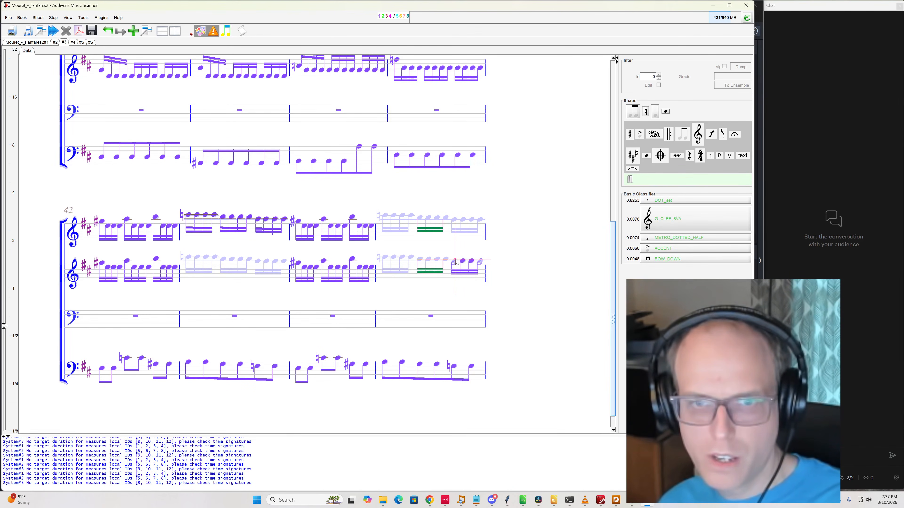
{"action": "left_click", "coordinate": [457, 259]}
{"action": "left_click", "coordinate": [455, 259]}
{"action": "key", "text": "Delete"}
{"action": "scroll", "coordinate": [456, 262], "scroll_direction": "up", "scroll_amount": 13}
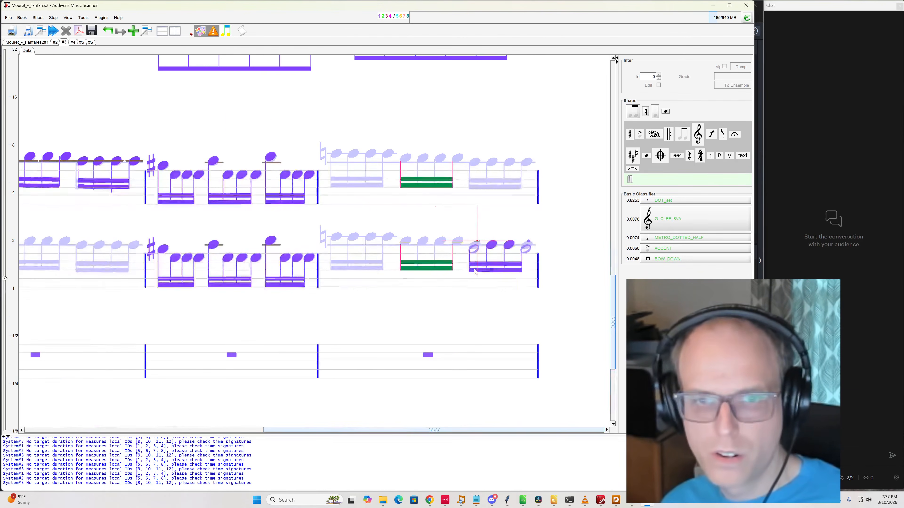
{"action": "mouse_move", "coordinate": [514, 203]}
{"action": "left_mouse_down"}
{"action": "mouse_move", "coordinate": [348, 281]}
{"action": "mouse_move", "coordinate": [253, 287]}
{"action": "left_mouse_up"}
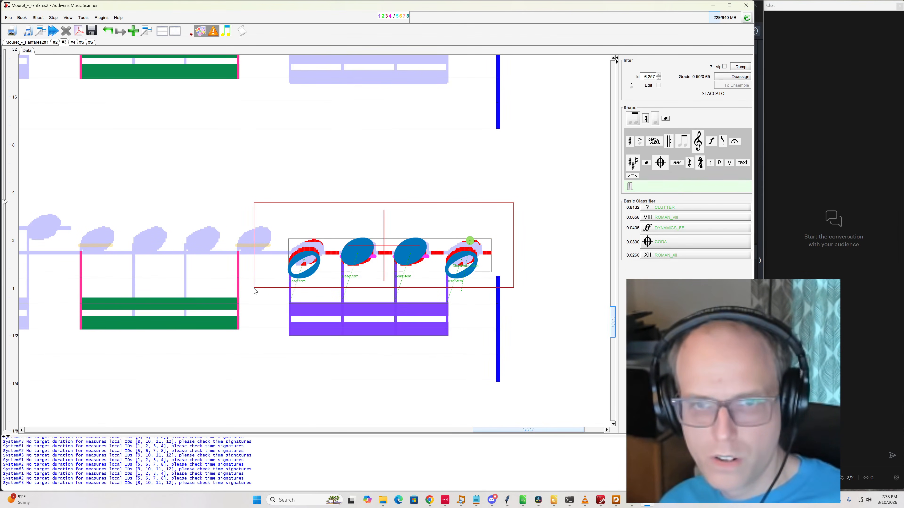
{"action": "key", "text": "Delete"}
{"action": "key", "text": "Return"}
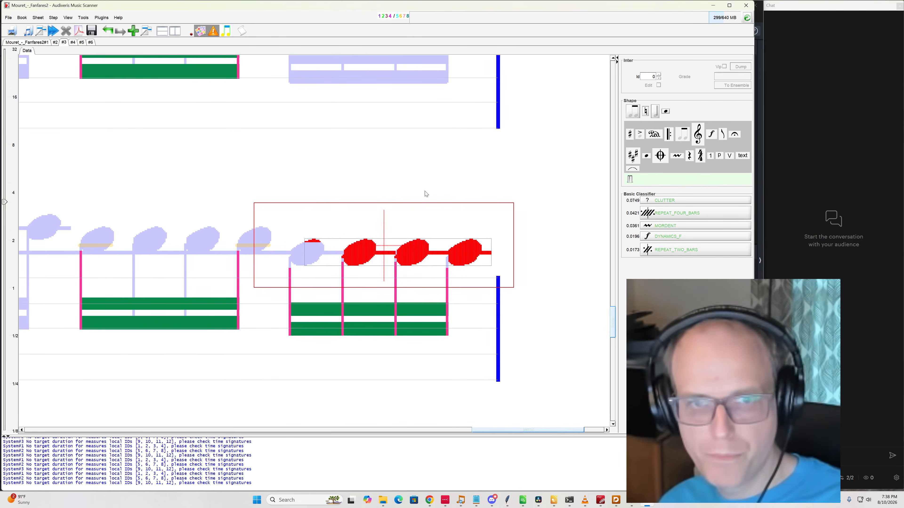
{"action": "left_click", "coordinate": [423, 191]}
{"action": "left_click", "coordinate": [472, 245]}
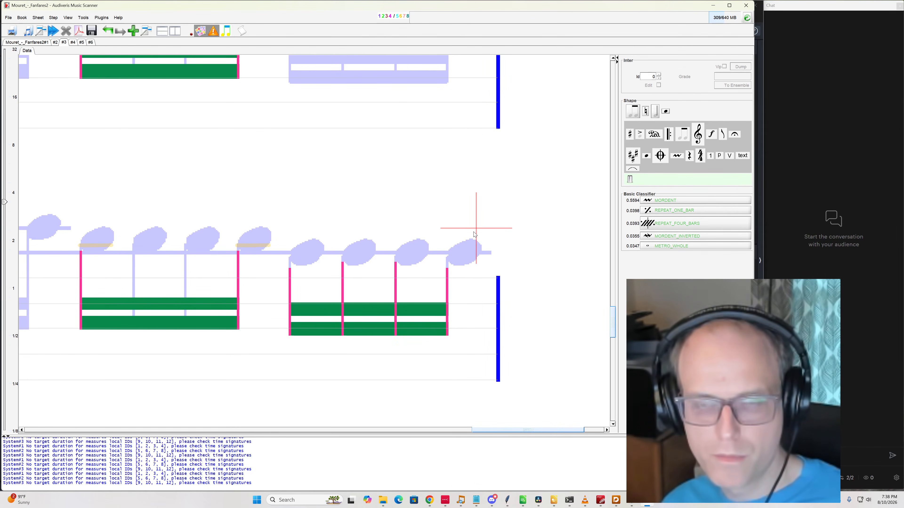
Add a black notehead on the second group's first note, assigning it to the staff below
{"action": "scroll", "coordinate": [474, 242], "scroll_direction": "down", "scroll_amount": 3}
{"action": "left_click_drag", "start_coordinate": [665, 112], "coordinate": [334, 250]}
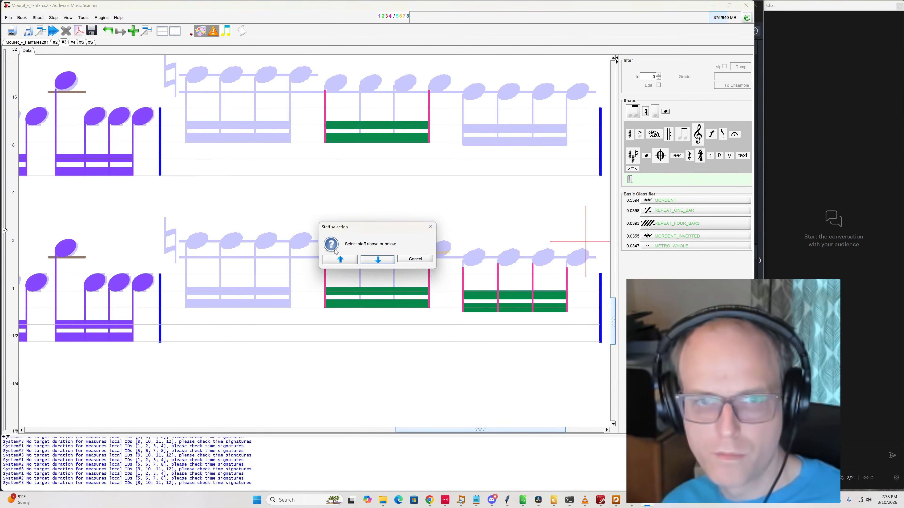
{"action": "left_click", "coordinate": [369, 257]}
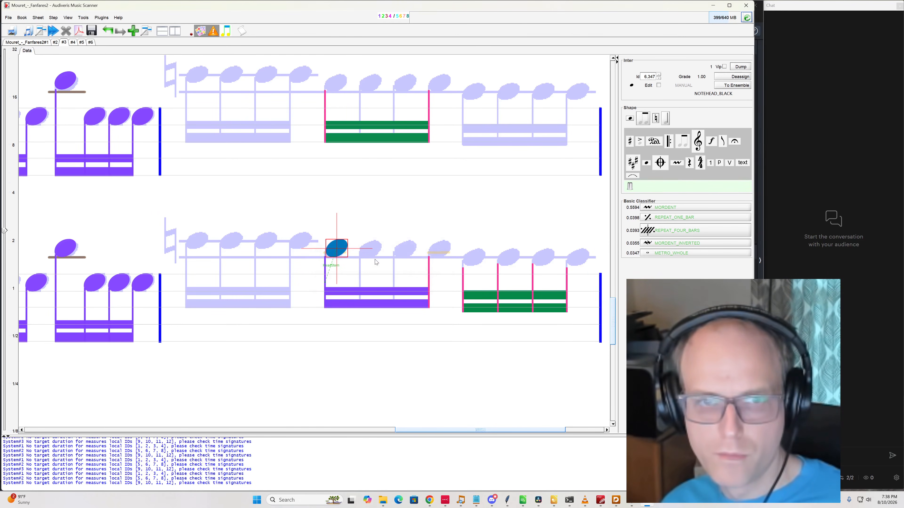
Delete the leftover misplaced ledgers at the second group's first and fourth notes
{"action": "left_click", "coordinate": [325, 254]}
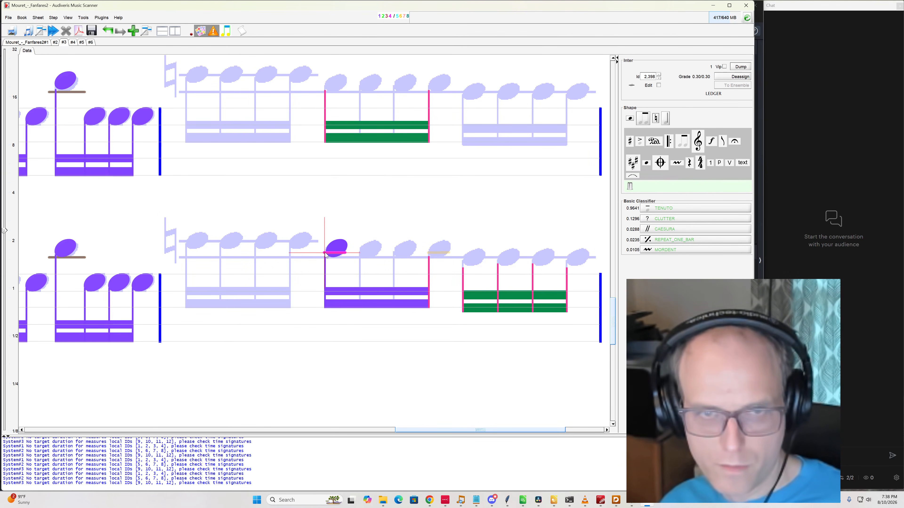
{"action": "left_click", "coordinate": [368, 243]}
{"action": "left_click", "coordinate": [441, 251]}
{"action": "left_click", "coordinate": [441, 253]}
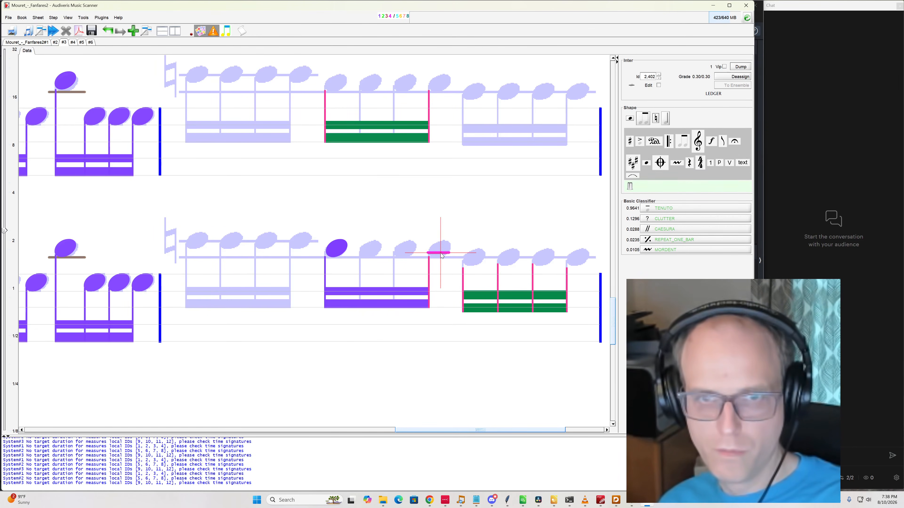
{"action": "key", "text": "Delete"}
{"action": "left_click", "coordinate": [452, 232]}
Add a ledger line beneath the second group's first notehead
{"action": "left_click", "coordinate": [337, 248]}
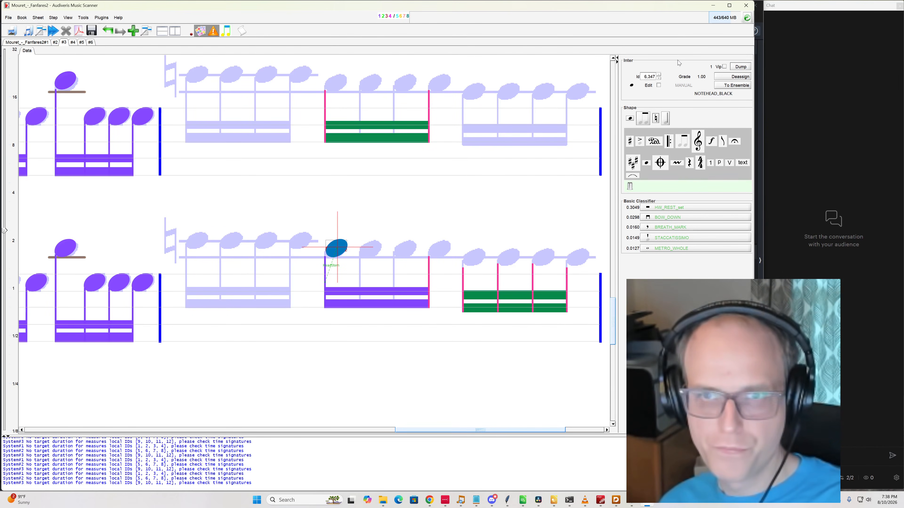
{"action": "left_click", "coordinate": [632, 176]}
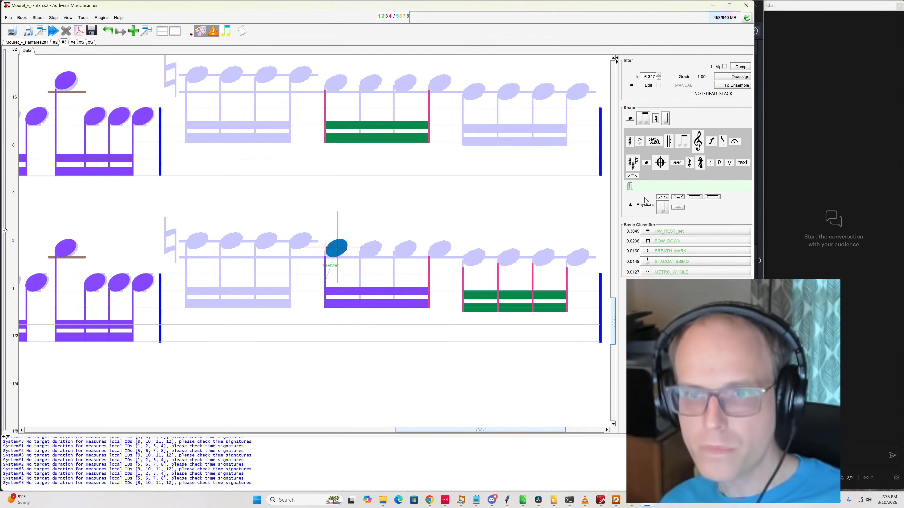
{"action": "left_click_drag", "start_coordinate": [683, 212], "coordinate": [338, 261]}
{"action": "left_click", "coordinate": [359, 211]}
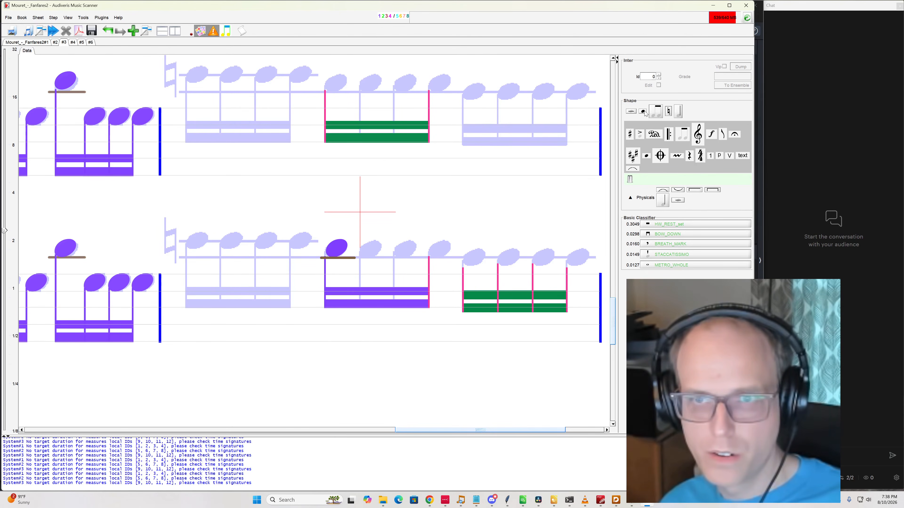
Add black noteheads on the second, third and fourth notes of the second group
{"action": "left_click_drag", "start_coordinate": [644, 112], "coordinate": [368, 252]}
{"action": "left_click_drag", "start_coordinate": [651, 114], "coordinate": [401, 248]}
{"action": "left_click_drag", "start_coordinate": [630, 119], "coordinate": [438, 254]}
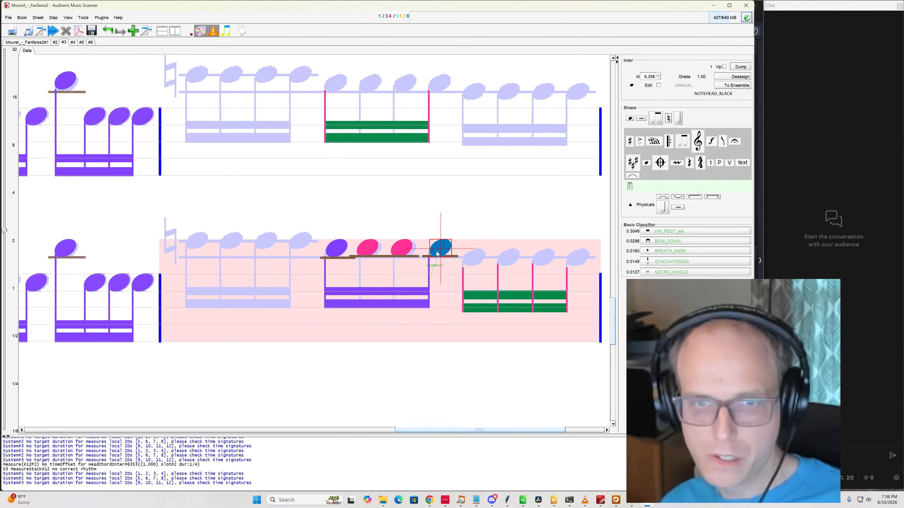
Add stems to the second and third notes of the second group
{"action": "left_click", "coordinate": [335, 259]}
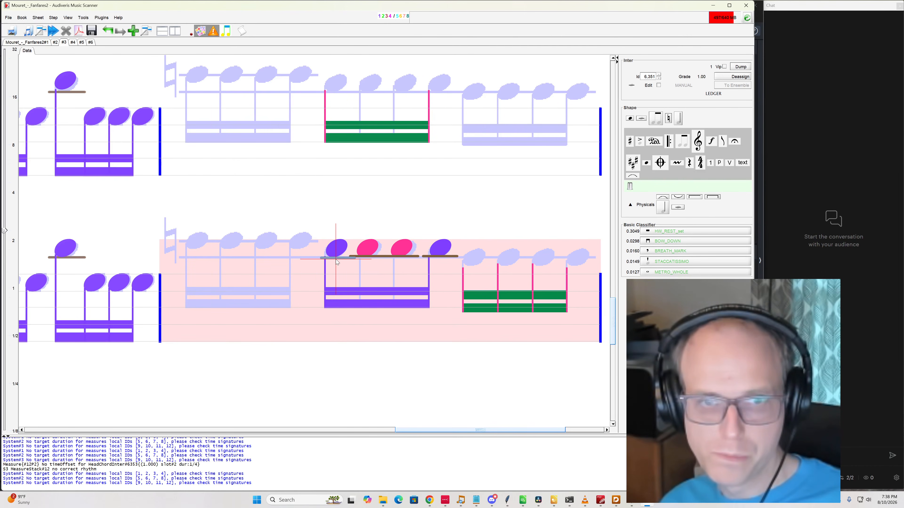
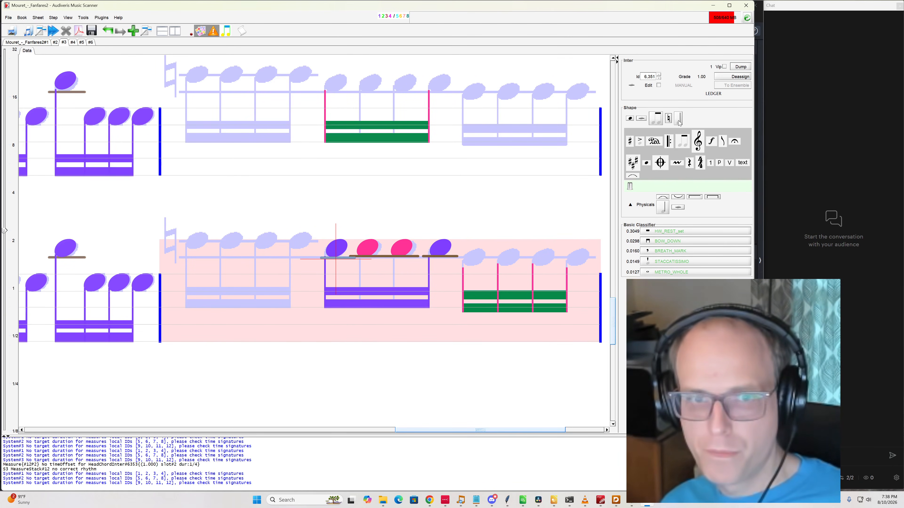
{"action": "left_click_drag", "start_coordinate": [678, 122], "coordinate": [360, 280]}
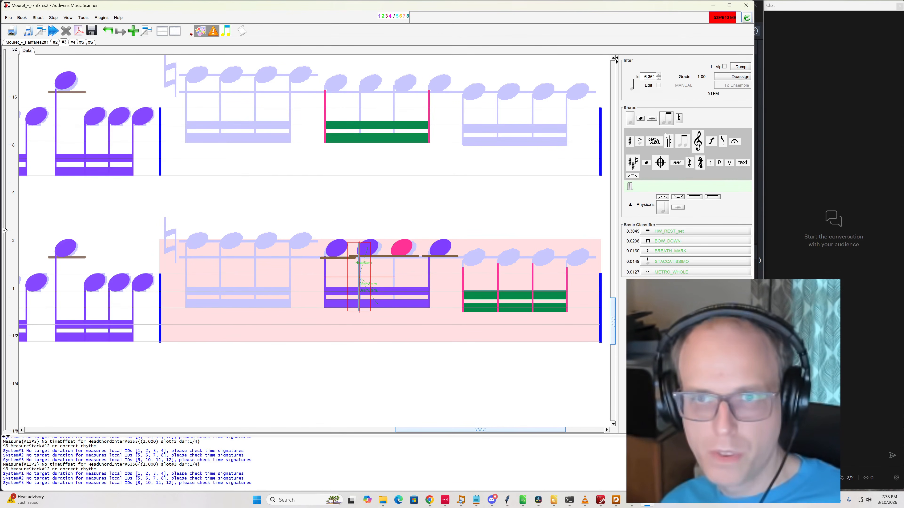
{"action": "left_click_drag", "start_coordinate": [630, 120], "coordinate": [396, 281]}
{"action": "left_click", "coordinate": [439, 224]}
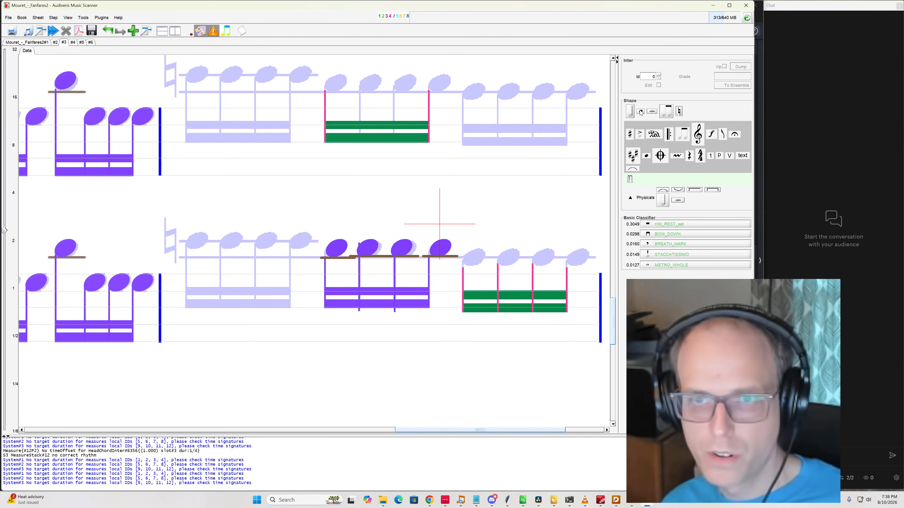
Add black noteheads on all four notes of the measure's third group, assigning them to the staff below
{"action": "left_click_drag", "start_coordinate": [640, 112], "coordinate": [474, 257]}
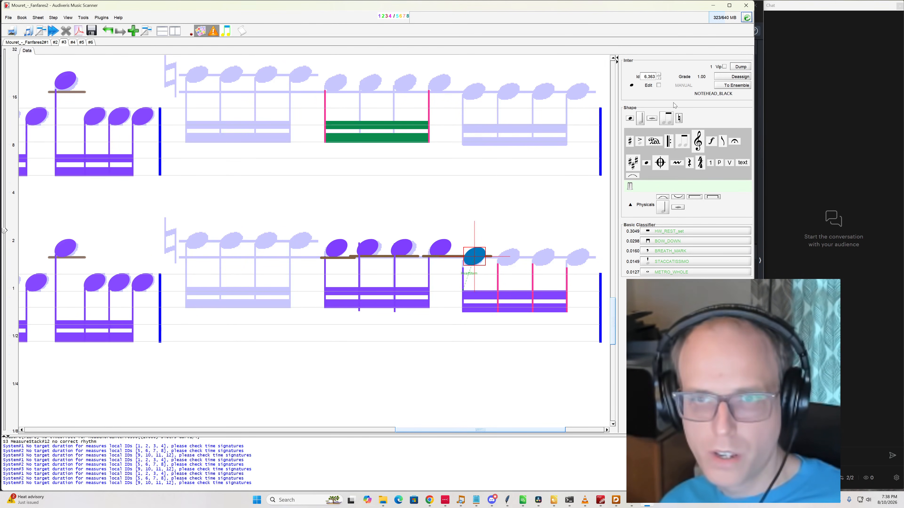
{"action": "left_click_drag", "start_coordinate": [629, 117], "coordinate": [508, 255]}
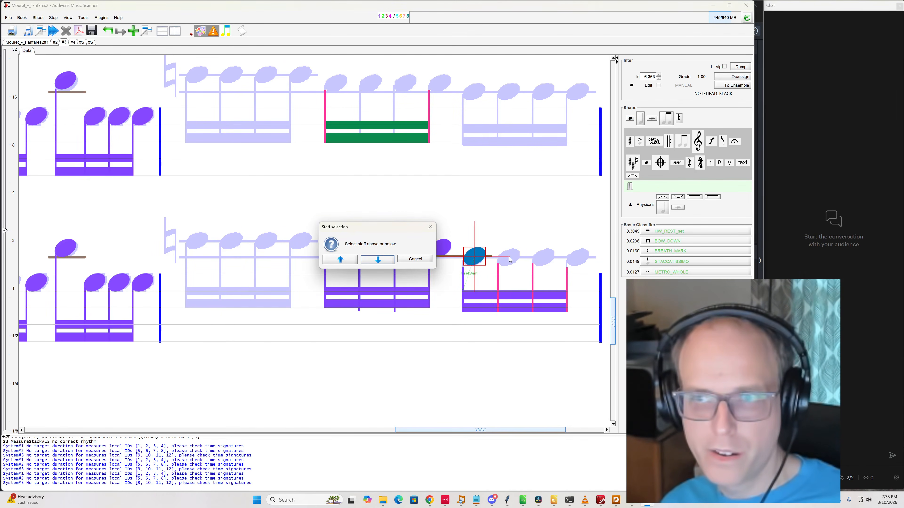
{"action": "left_click", "coordinate": [384, 261]}
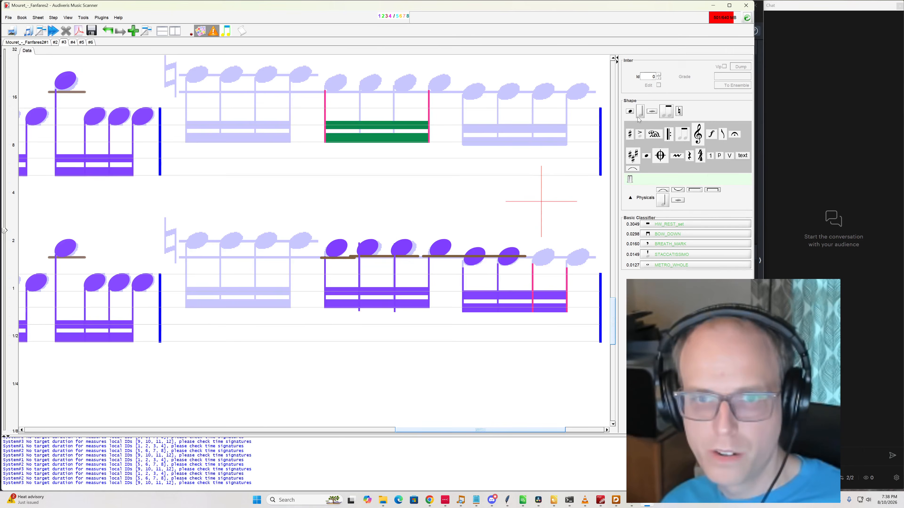
{"action": "left_click_drag", "start_coordinate": [633, 112], "coordinate": [542, 257]}
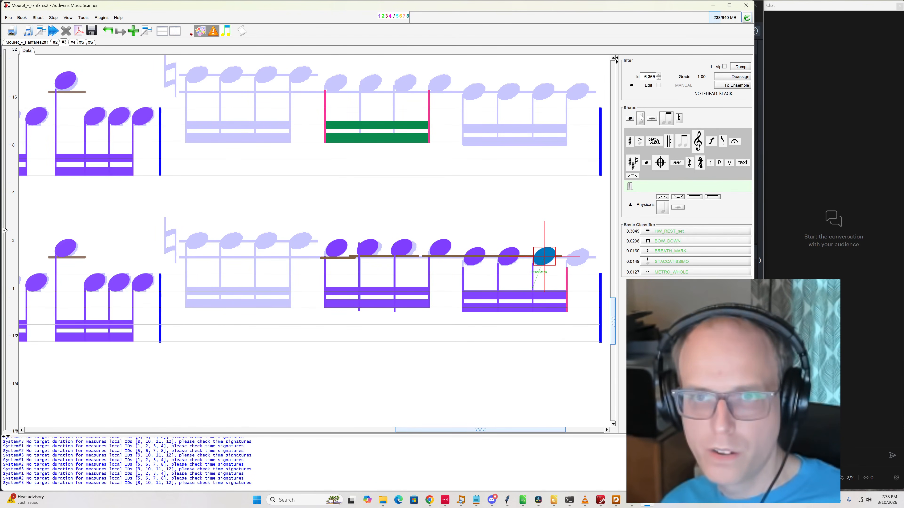
{"action": "left_click", "coordinate": [576, 262]}
{"action": "left_click", "coordinate": [537, 186]}
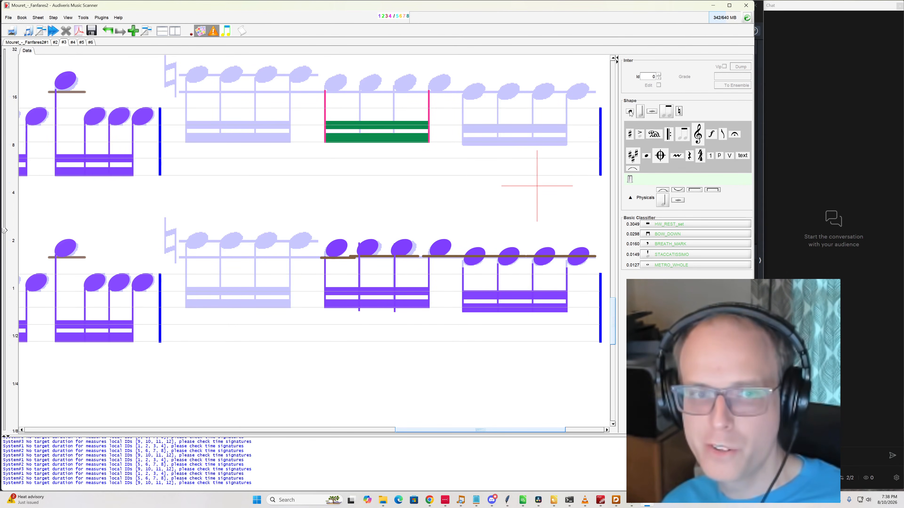
Add black noteheads on all four notes of the measure's first group in the second staff
{"action": "left_click_drag", "start_coordinate": [629, 113], "coordinate": [195, 244]}
{"action": "left_click_drag", "start_coordinate": [633, 121], "coordinate": [229, 239]}
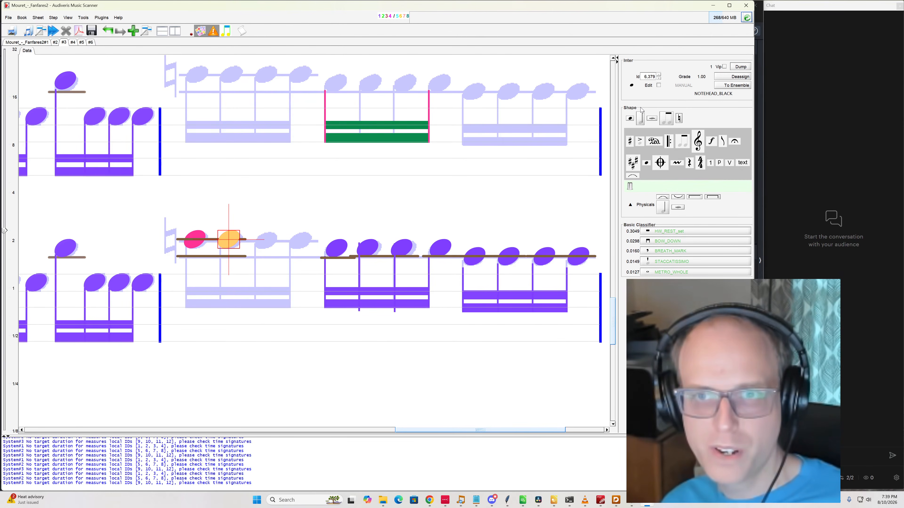
{"action": "left_click_drag", "start_coordinate": [630, 119], "coordinate": [268, 238]}
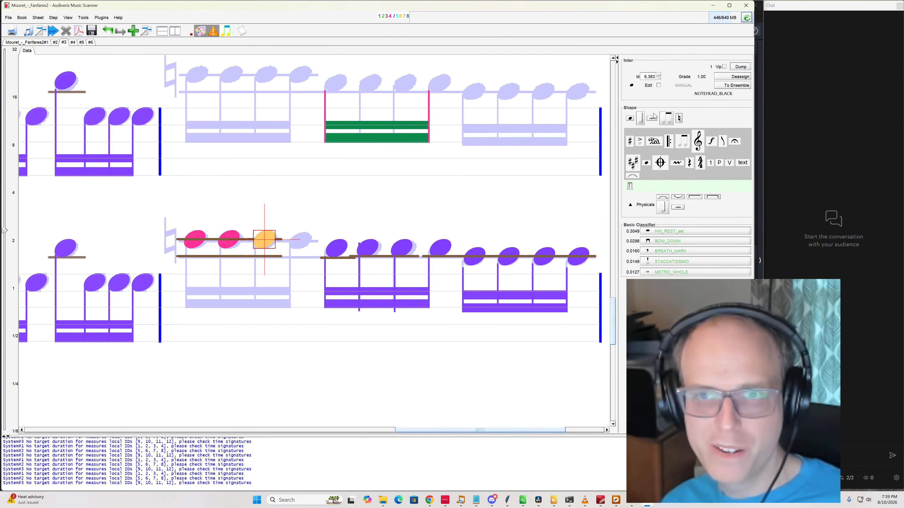
{"action": "left_click_drag", "start_coordinate": [628, 119], "coordinate": [301, 245]}
Add stems to the first group's four notes, using repetitive input mode for the remaining three and switching it off when done
{"action": "left_click_drag", "start_coordinate": [645, 122], "coordinate": [296, 276]}
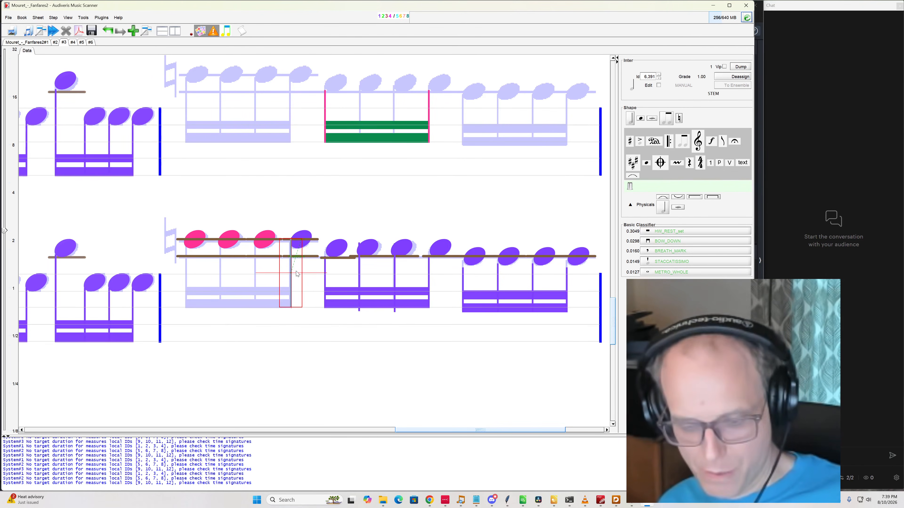
{"action": "key", "text": "ctrl+shift+n"}
{"action": "left_click", "coordinate": [255, 275]}
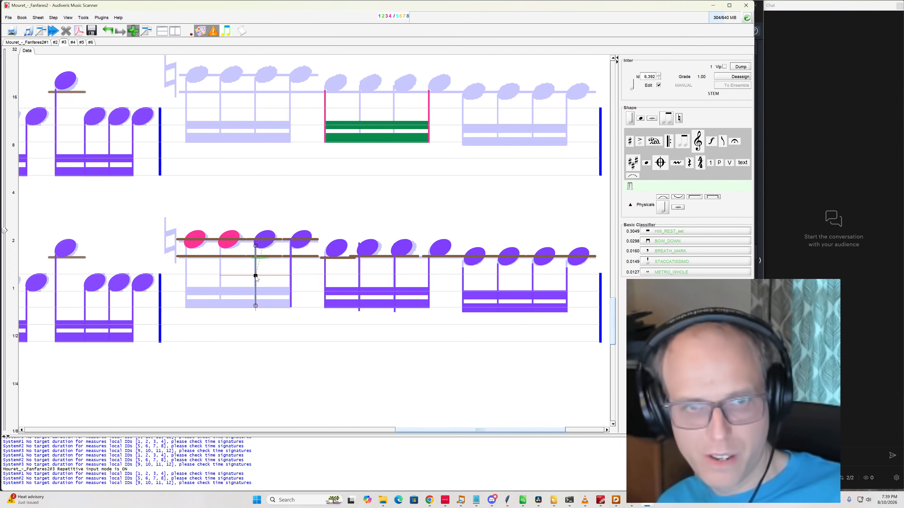
{"action": "left_click_drag", "start_coordinate": [257, 277], "coordinate": [255, 276]}
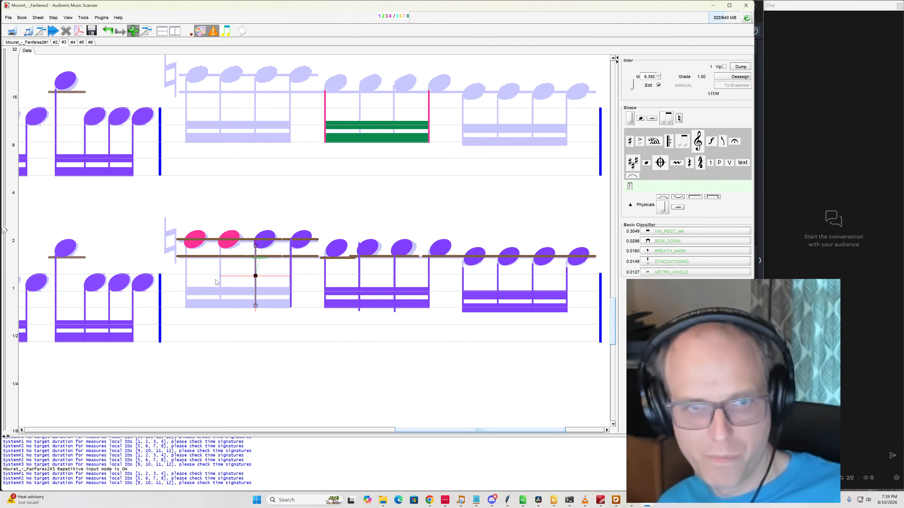
{"action": "left_click", "coordinate": [220, 275]}
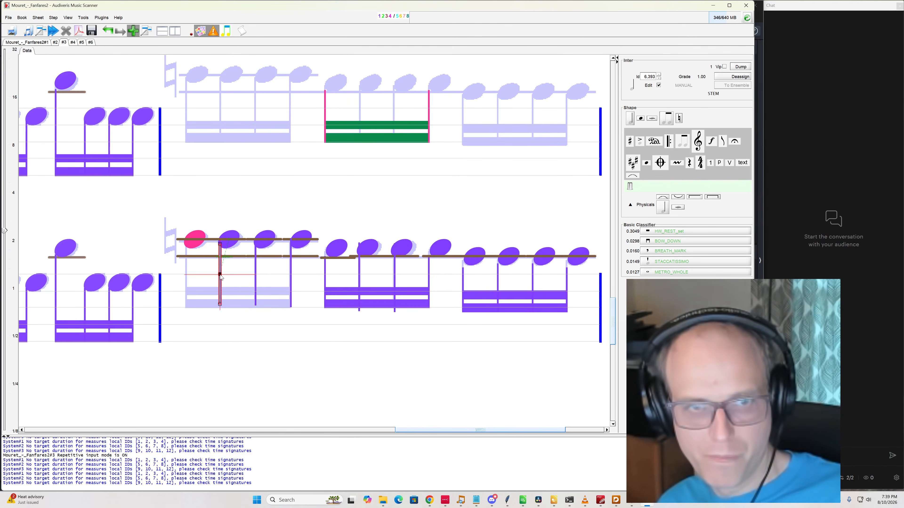
{"action": "left_click", "coordinate": [187, 274]}
{"action": "left_click_drag", "start_coordinate": [187, 274], "coordinate": [186, 274]}
{"action": "key", "text": "ctrl+shift+n"}
Add two beams across the second staff's first four-note group and assign the natural sign in front of it
{"action": "left_click", "coordinate": [209, 292]}
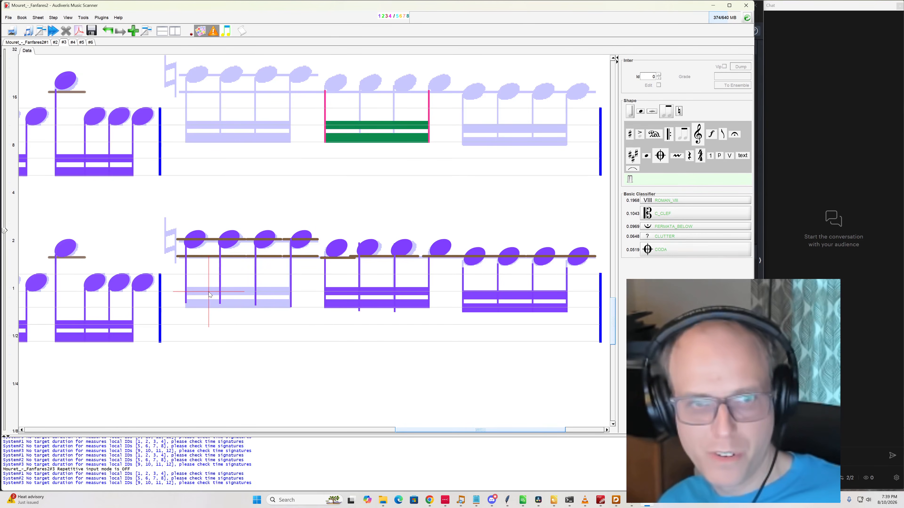
{"action": "left_click", "coordinate": [204, 293]}
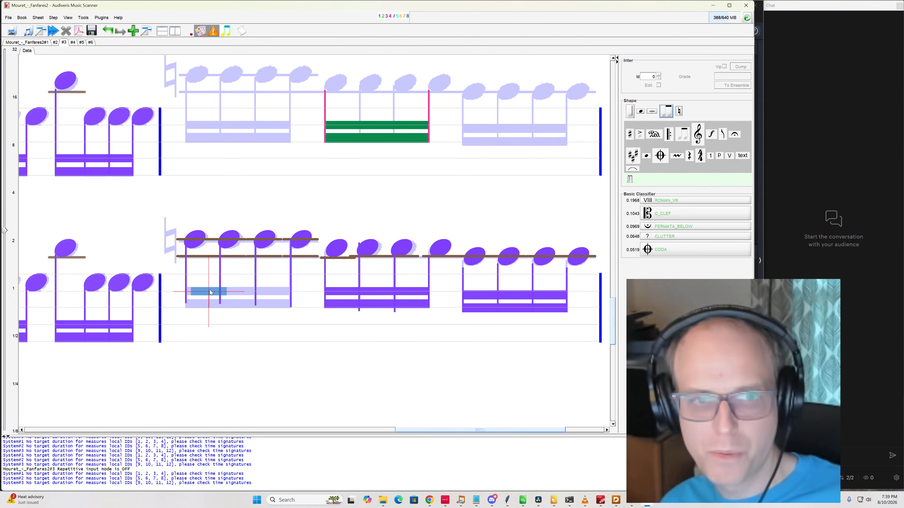
{"action": "left_click", "coordinate": [203, 292]}
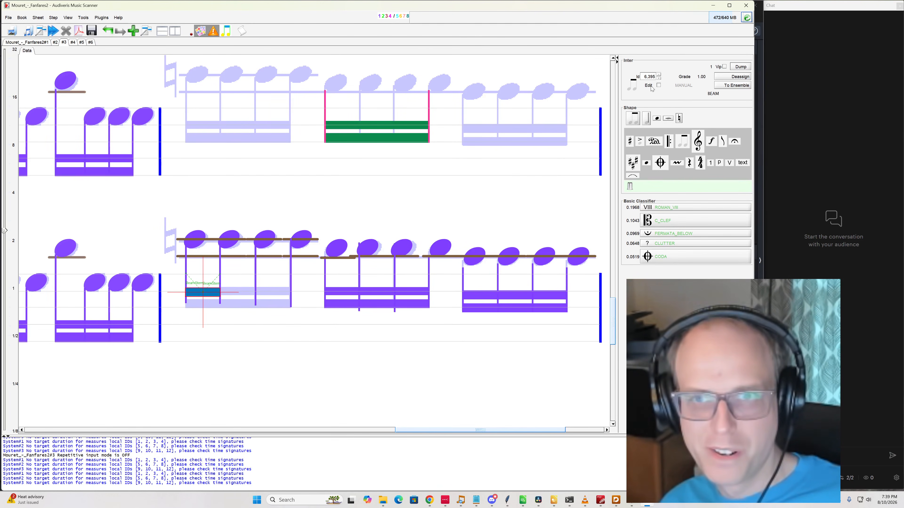
{"action": "left_click_drag", "start_coordinate": [220, 297], "coordinate": [292, 296]}
{"action": "left_click_drag", "start_coordinate": [633, 118], "coordinate": [205, 305]}
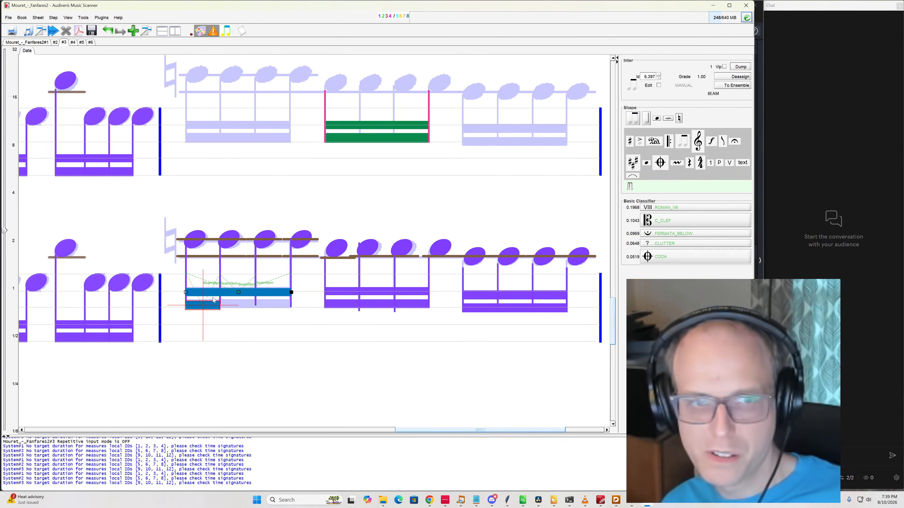
{"action": "left_click", "coordinate": [658, 85]}
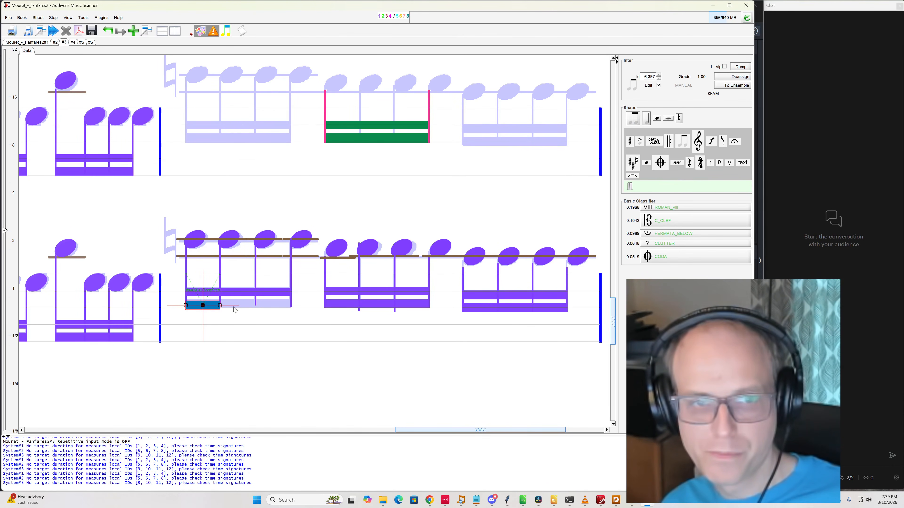
{"action": "left_click_drag", "start_coordinate": [220, 306], "coordinate": [292, 306]}
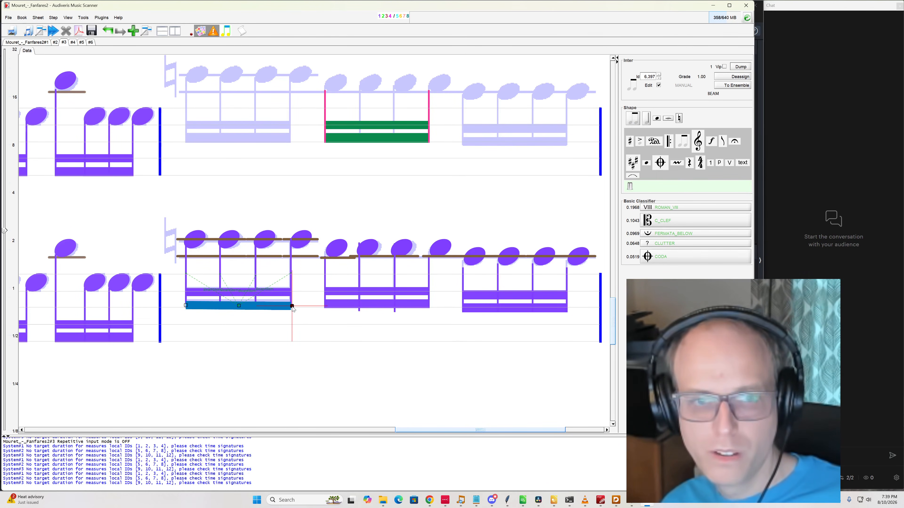
{"action": "left_click", "coordinate": [171, 238]}
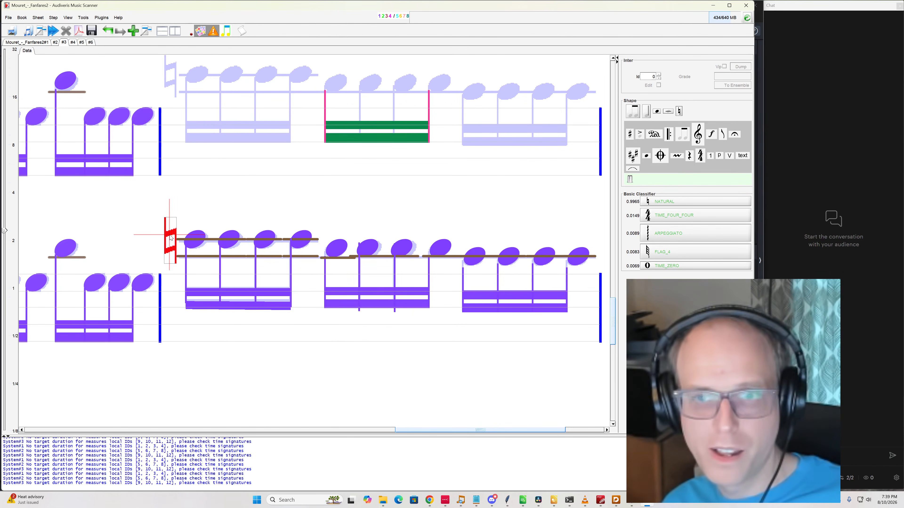
{"action": "left_click", "coordinate": [325, 191]}
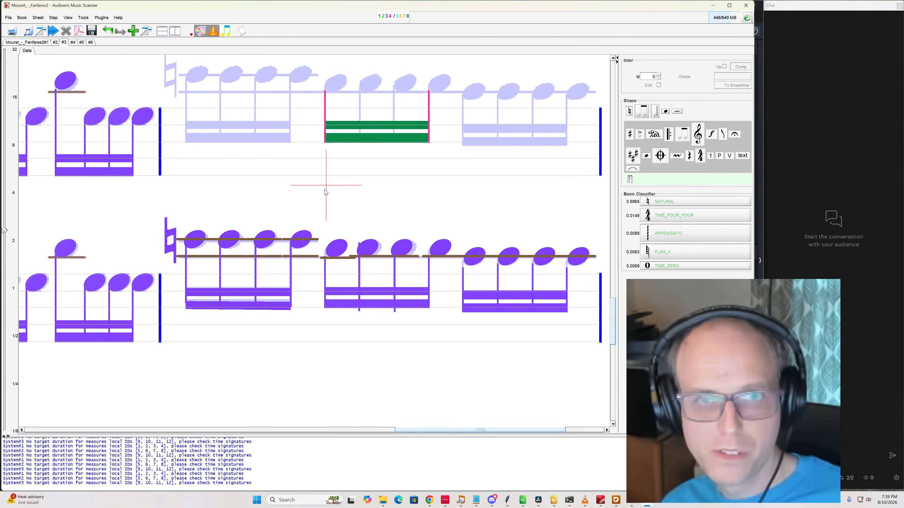
Add black noteheads on all four notes of the second group in the same measure of the first staff
{"action": "scroll", "coordinate": [400, 180], "scroll_direction": "up", "scroll_amount": 2}
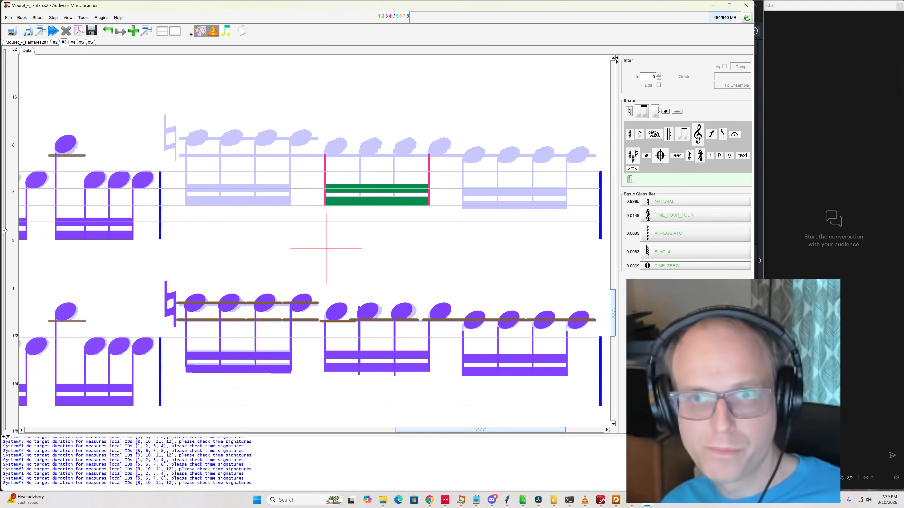
{"action": "left_click_drag", "start_coordinate": [665, 111], "coordinate": [433, 151]}
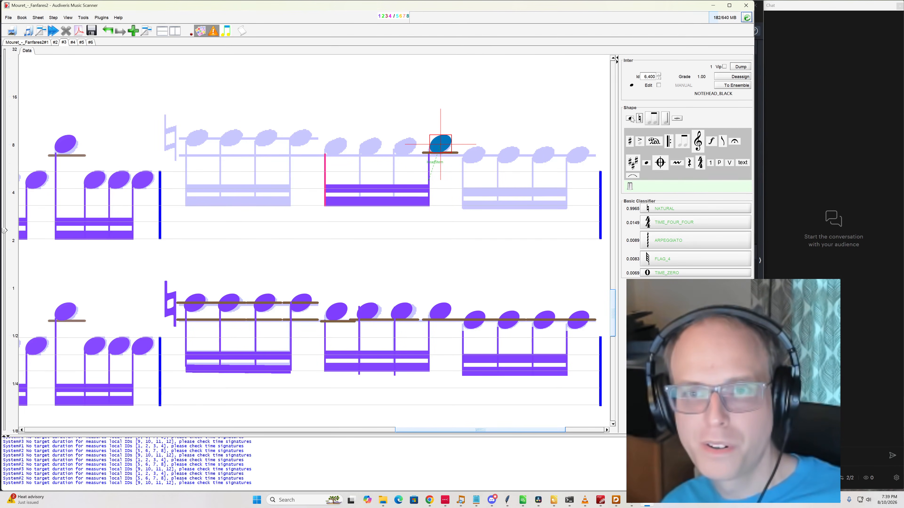
{"action": "left_click_drag", "start_coordinate": [630, 119], "coordinate": [335, 150]}
{"action": "left_click", "coordinate": [381, 123]}
{"action": "mouse_move", "coordinate": [633, 118]}
{"action": "left_mouse_down"}
{"action": "mouse_move", "coordinate": [565, 196]}
{"action": "mouse_move", "coordinate": [370, 144]}
{"action": "left_mouse_up"}
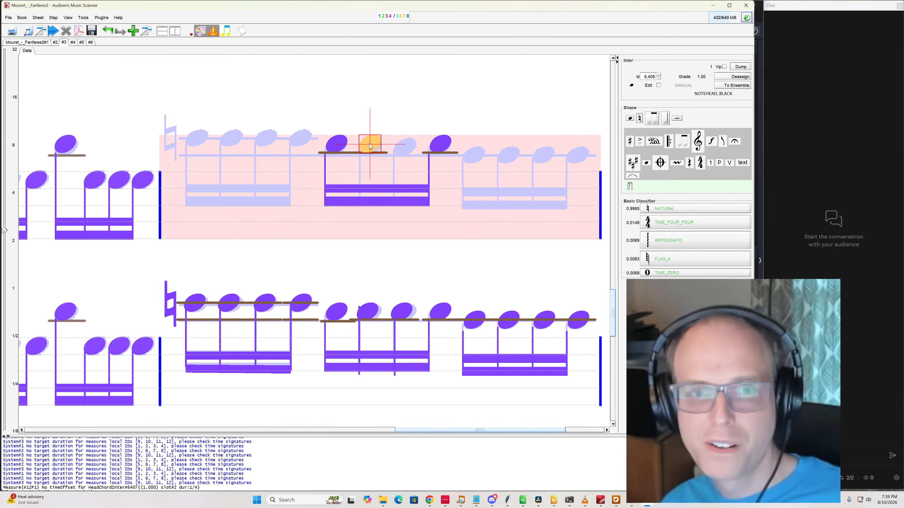
{"action": "left_click_drag", "start_coordinate": [630, 119], "coordinate": [404, 145]}
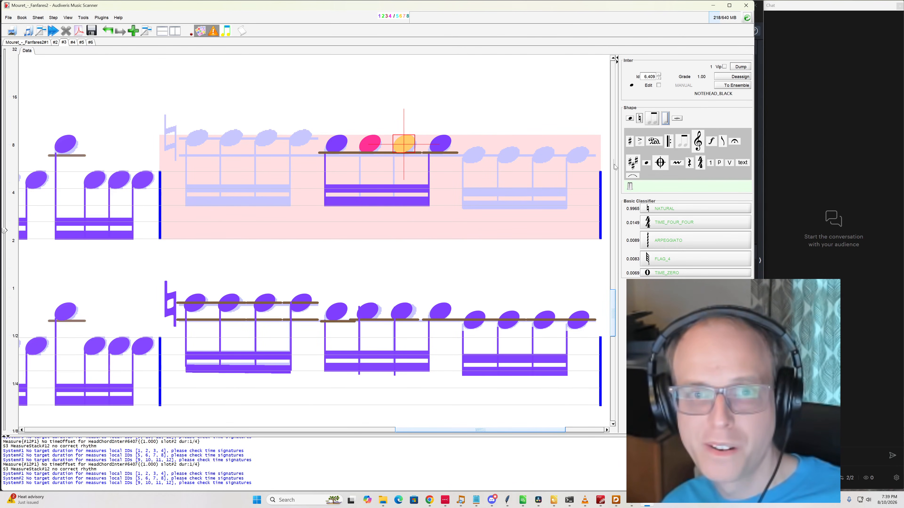
Add stems to the third and second notes of the first staff's second group
{"action": "left_click_drag", "start_coordinate": [665, 117], "coordinate": [395, 175]}
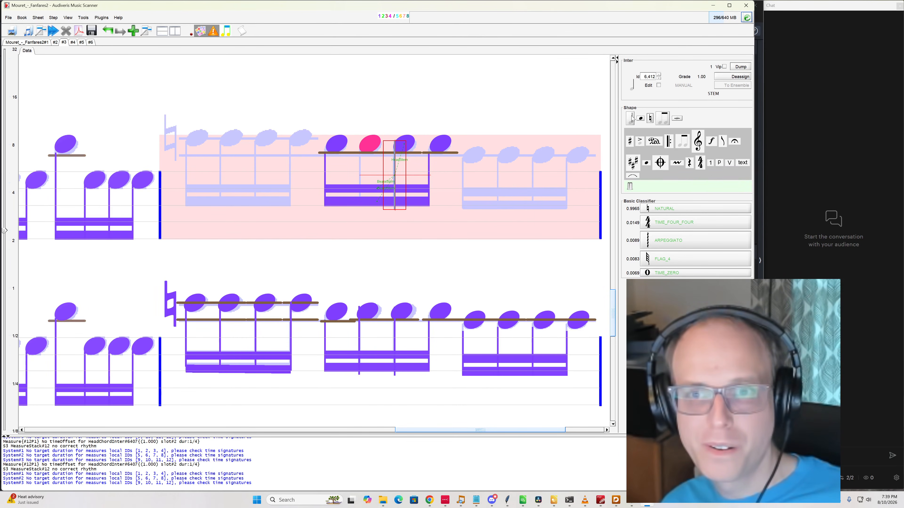
{"action": "left_click_drag", "start_coordinate": [632, 119], "coordinate": [359, 174]}
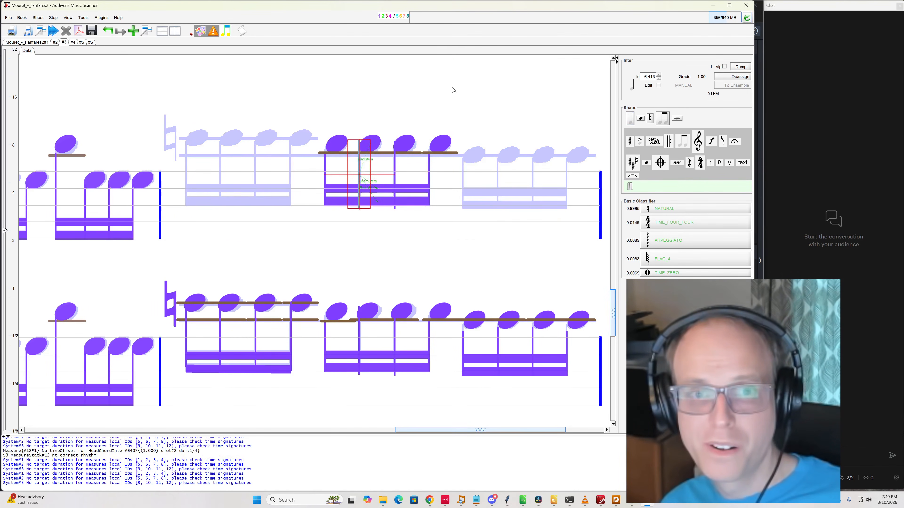
{"action": "left_click", "coordinate": [452, 88]}
Add black noteheads on all four notes of the first staff's third group
{"action": "left_click_drag", "start_coordinate": [475, 211], "coordinate": [473, 153]}
{"action": "left_click_drag", "start_coordinate": [632, 119], "coordinate": [507, 153]}
{"action": "left_click_drag", "start_coordinate": [629, 120], "coordinate": [542, 153]}
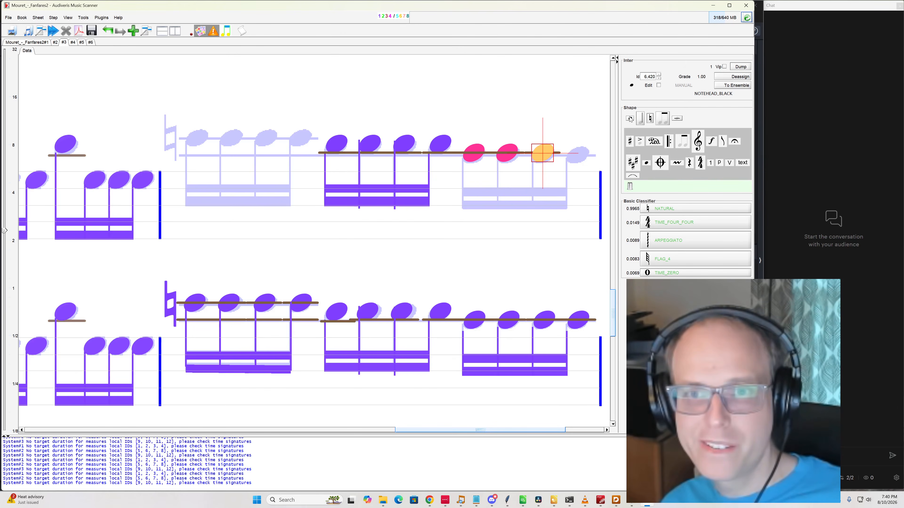
{"action": "left_click_drag", "start_coordinate": [630, 120], "coordinate": [578, 156]}
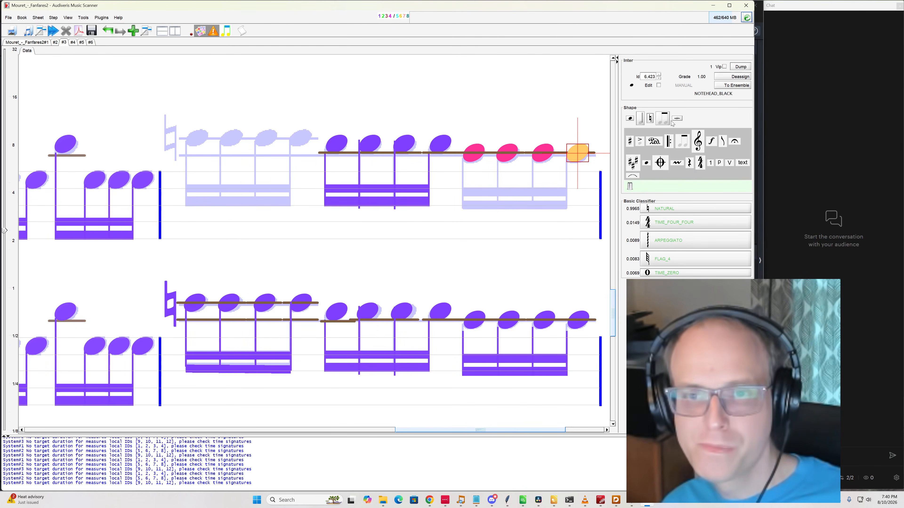
Add stems to all four notes of the first staff's third group
{"action": "left_click_drag", "start_coordinate": [643, 118], "coordinate": [567, 185]}
{"action": "left_click_drag", "start_coordinate": [633, 122], "coordinate": [534, 183]}
{"action": "left_click_drag", "start_coordinate": [640, 117], "coordinate": [505, 186]}
{"action": "left_click_drag", "start_coordinate": [629, 120], "coordinate": [466, 190]}
Add two beams spanning all four stems of the first staff's third group
{"action": "left_click_drag", "start_coordinate": [662, 119], "coordinate": [573, 196]}
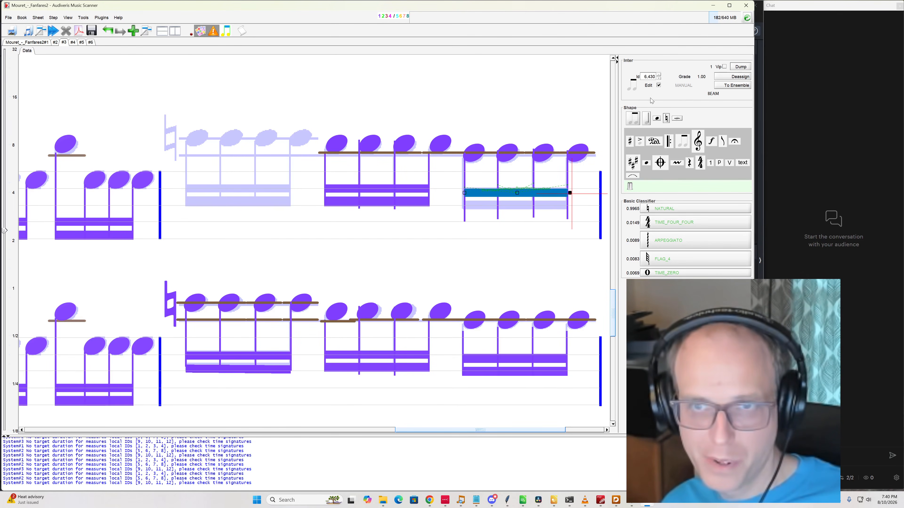
{"action": "left_click_drag", "start_coordinate": [637, 119], "coordinate": [569, 209]}
{"action": "left_click", "coordinate": [659, 86]}
{"action": "left_click", "coordinate": [433, 90]}
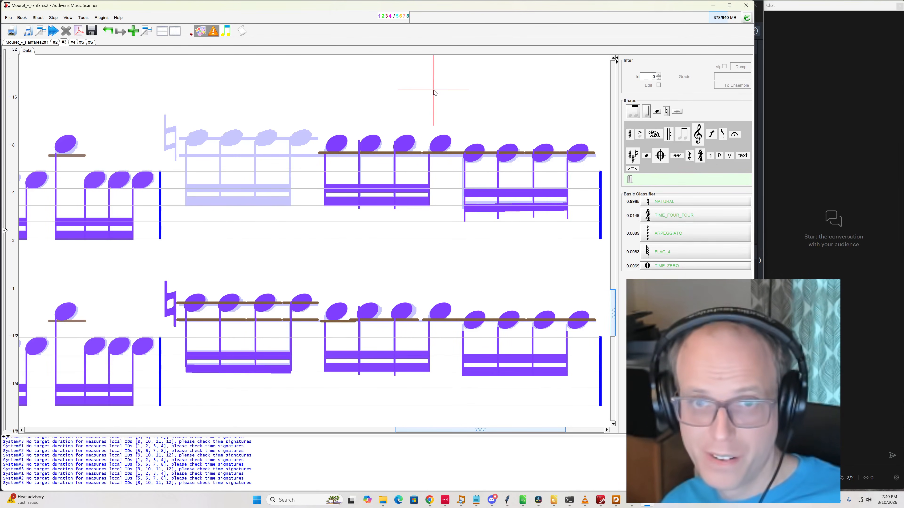
Add black noteheads on the first staff's first four-note group, using repetitive input mode for the remaining three and switching it off when done
{"action": "left_click_drag", "start_coordinate": [657, 114], "coordinate": [196, 138]}
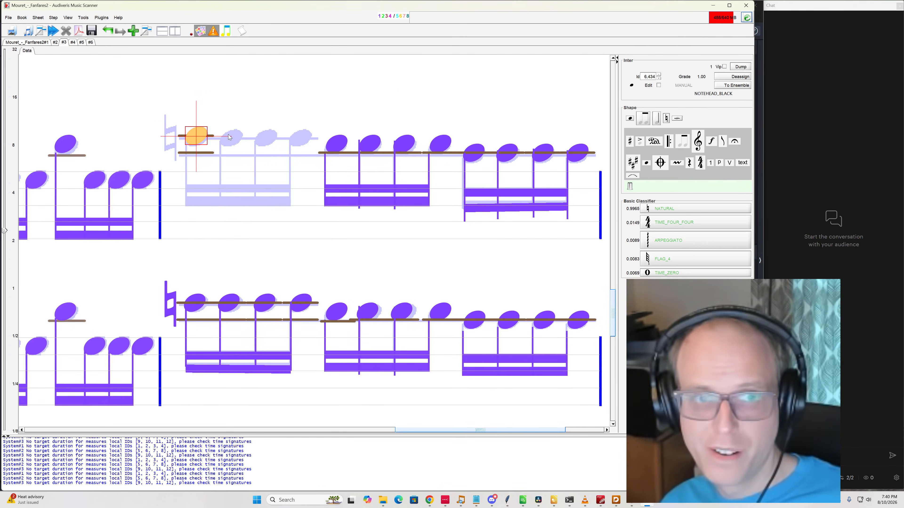
{"action": "key", "text": "ctrl+shift+n"}
{"action": "left_click", "coordinate": [231, 137]}
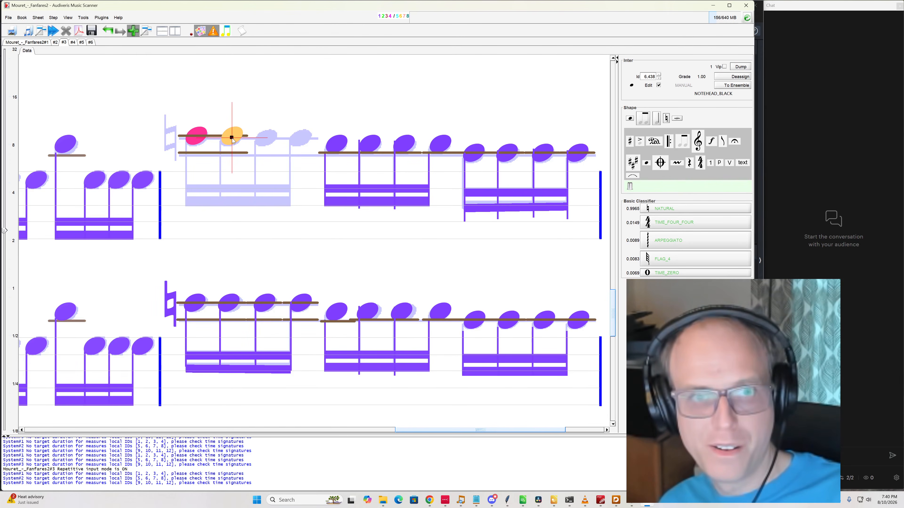
{"action": "left_click", "coordinate": [265, 137]}
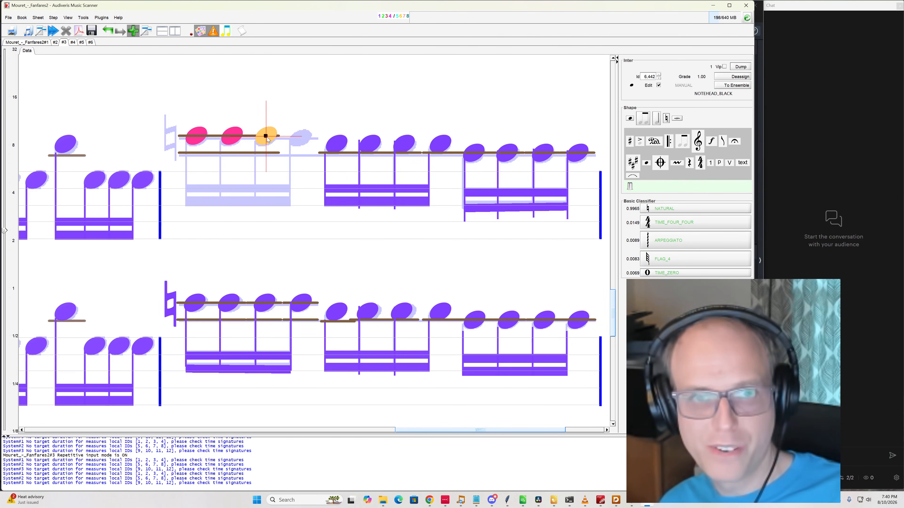
{"action": "left_click", "coordinate": [299, 138]}
{"action": "key", "text": "ctrl+shift+n"}
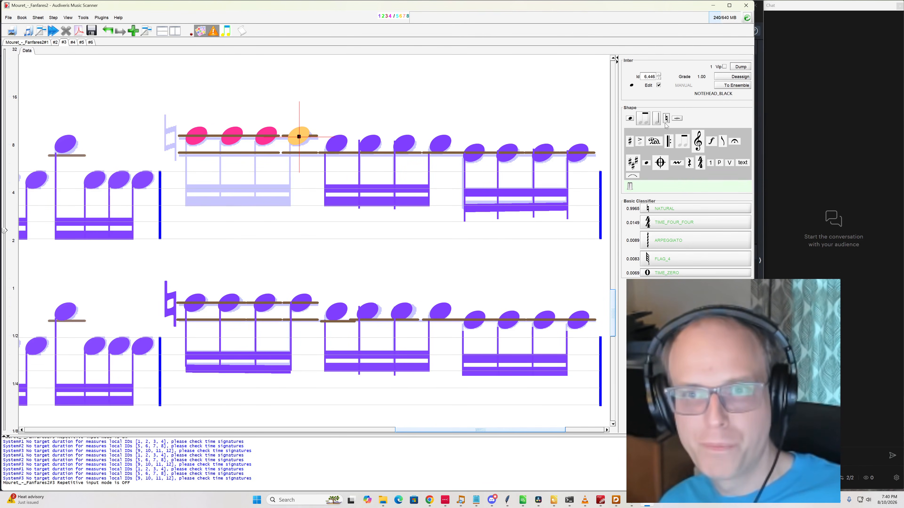
Add stems to the first staff's first four notes, using repetitive input mode for the remaining three and switching it off when done
{"action": "left_click_drag", "start_coordinate": [655, 121], "coordinate": [188, 172]}
{"action": "key", "text": "ctrl+shift+n"}
{"action": "left_click", "coordinate": [220, 168]}
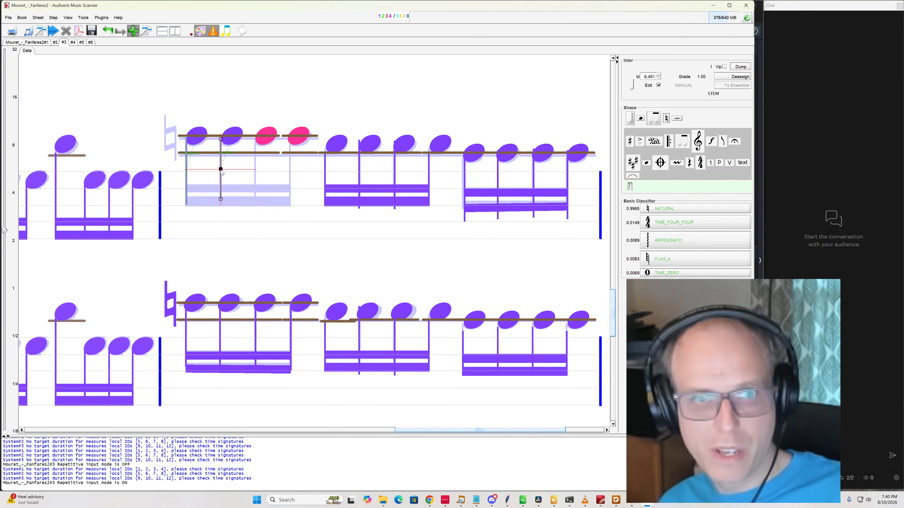
{"action": "left_click", "coordinate": [255, 173]}
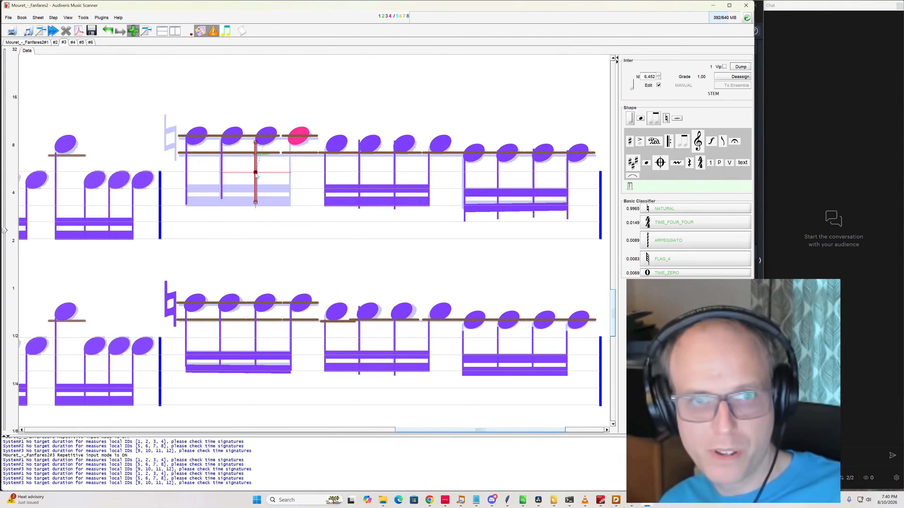
{"action": "left_click", "coordinate": [291, 170]}
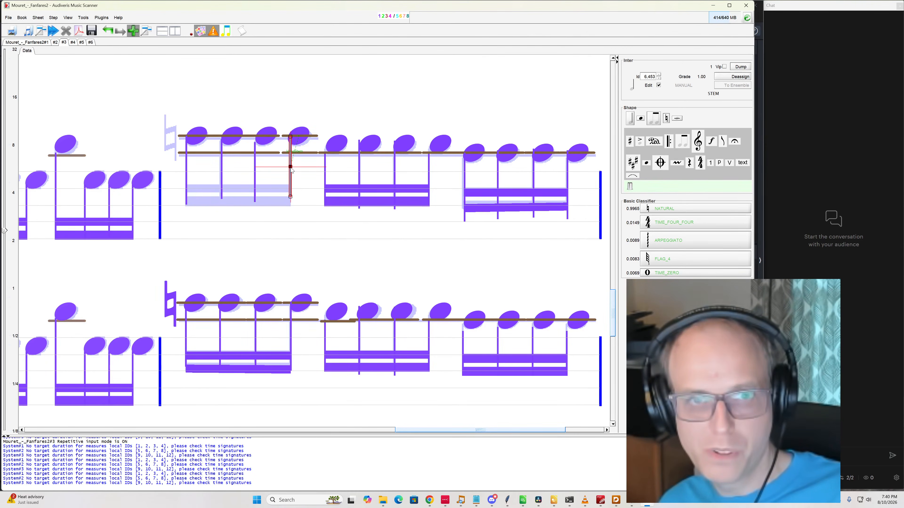
{"action": "key", "text": "ctrl+shift+n"}
Assign the natural shape to the unrecognized accidental before the first staff's first group
{"action": "left_click", "coordinate": [397, 92]}
{"action": "left_click", "coordinate": [170, 134]}
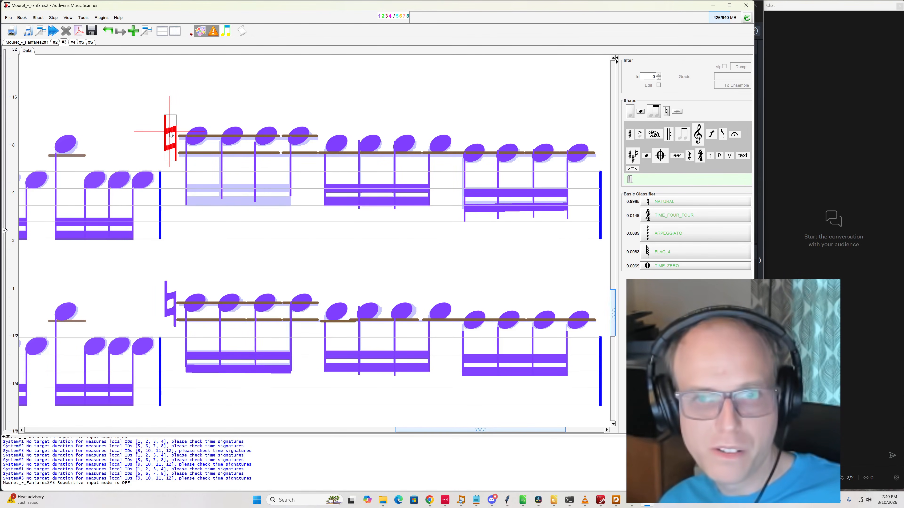
{"action": "key", "text": "a"}
{"action": "key", "text": "n"}
{"action": "left_click", "coordinate": [221, 102]}
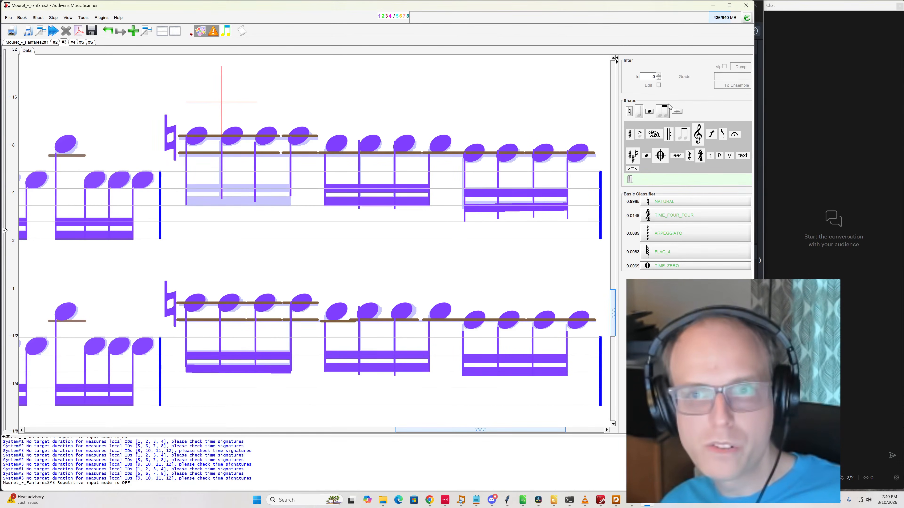
Add two beams to the first staff's first group, extending each one to the fourth note's stem
{"action": "left_click_drag", "start_coordinate": [663, 113], "coordinate": [204, 188]}
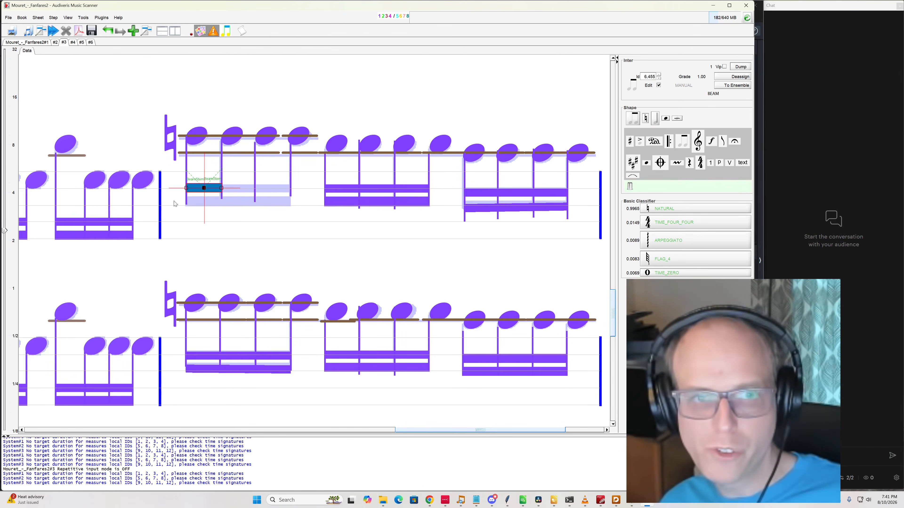
{"action": "left_click_drag", "start_coordinate": [223, 189], "coordinate": [295, 192]}
{"action": "left_click_drag", "start_coordinate": [638, 122], "coordinate": [205, 202]}
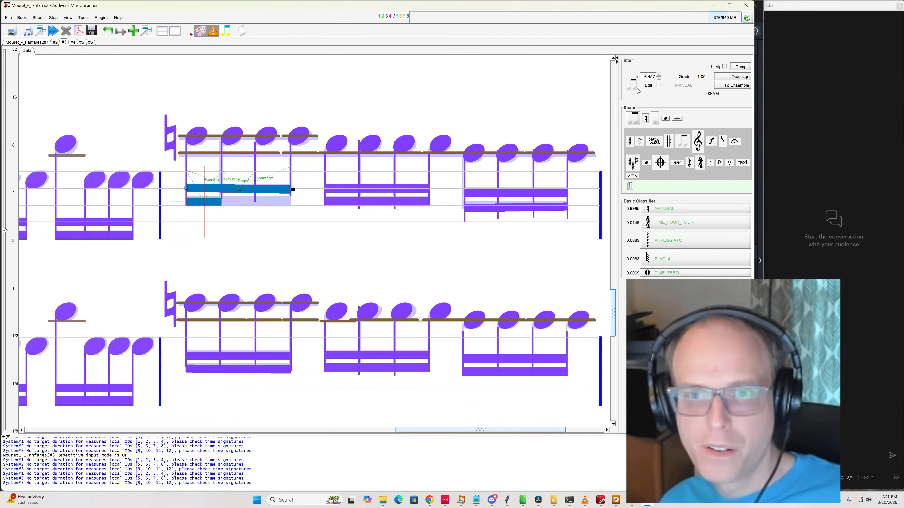
{"action": "left_click", "coordinate": [658, 86]}
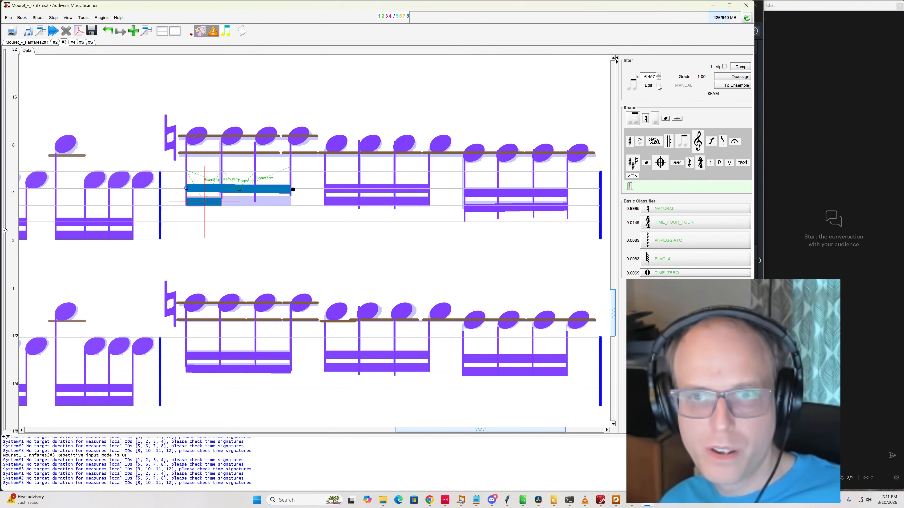
{"action": "left_click", "coordinate": [659, 85]}
{"action": "left_click_drag", "start_coordinate": [221, 202], "coordinate": [292, 201]}
{"action": "left_click", "coordinate": [314, 233]}
Examine the last system for remaining unrecognized notes, focusing on the second staff of its second measure
{"action": "scroll", "coordinate": [326, 274], "scroll_direction": "down", "scroll_amount": 4}
{"action": "scroll", "coordinate": [328, 283], "scroll_direction": "down", "scroll_amount": 3}
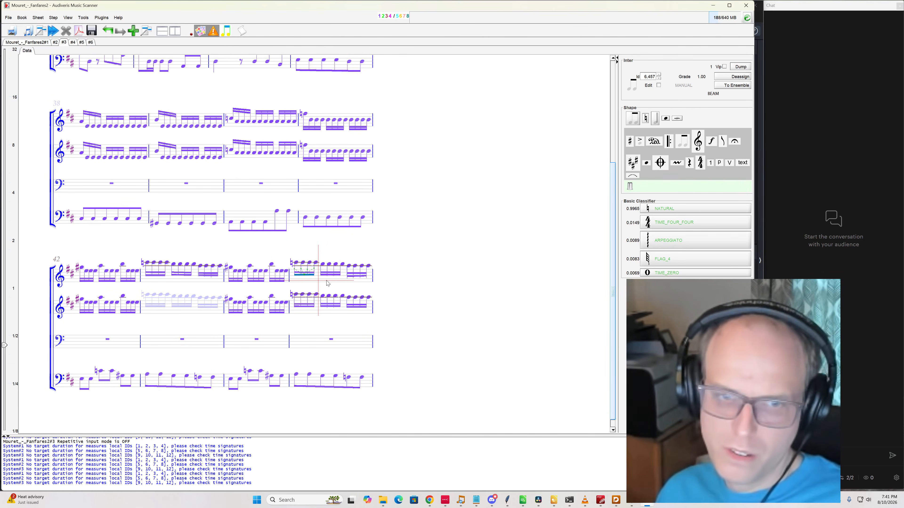
{"action": "scroll", "coordinate": [182, 357], "scroll_direction": "down", "scroll_amount": 1}
{"action": "scroll", "coordinate": [182, 356], "scroll_direction": "up", "scroll_amount": 3}
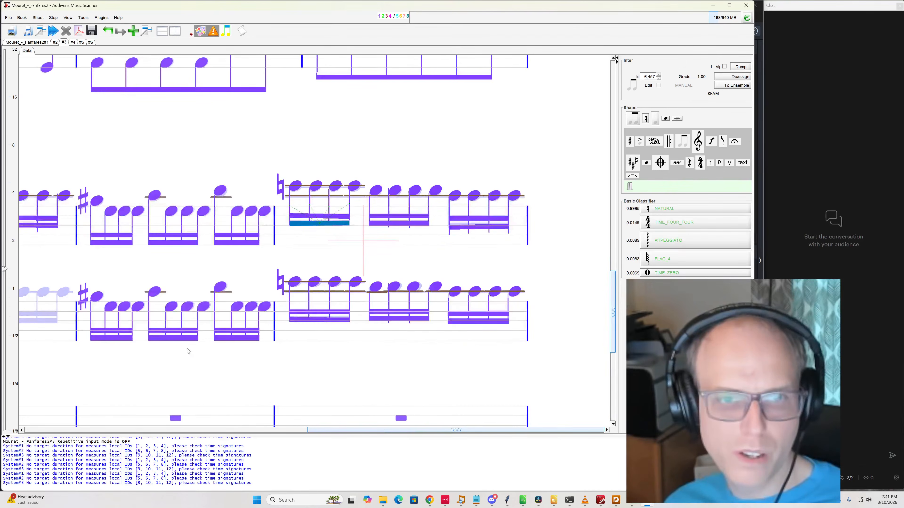
{"action": "scroll", "coordinate": [189, 351], "scroll_direction": "right", "scroll_amount": 6}
{"action": "left_click", "coordinate": [205, 278]}
{"action": "scroll", "coordinate": [210, 323], "scroll_direction": "up", "scroll_amount": 3}
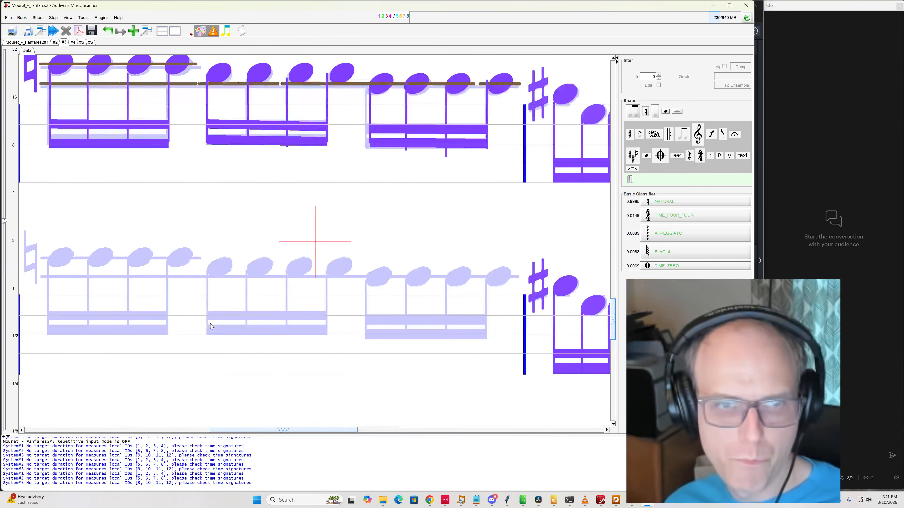
{"action": "scroll", "coordinate": [214, 332], "scroll_direction": "down", "scroll_amount": 1}
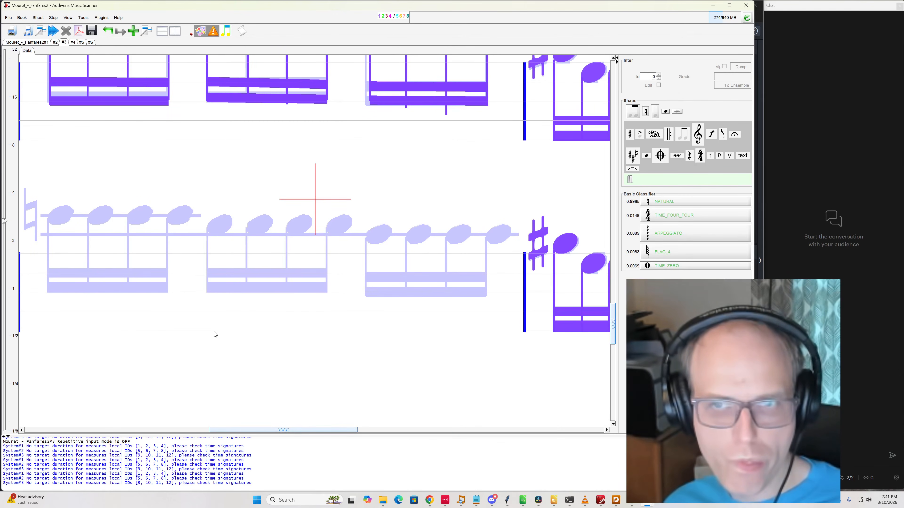
{"action": "scroll", "coordinate": [215, 334], "scroll_direction": "down", "scroll_amount": 2}
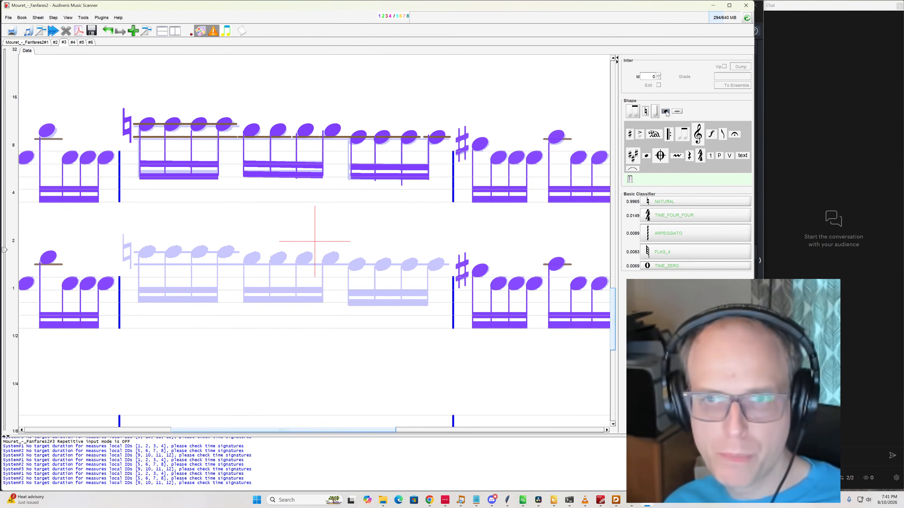
Add black noteheads to all twelve unrecognized notes in the second staff's second measure, using repetitive input mode and switching it off when done
{"action": "left_click_drag", "start_coordinate": [666, 112], "coordinate": [146, 250]}
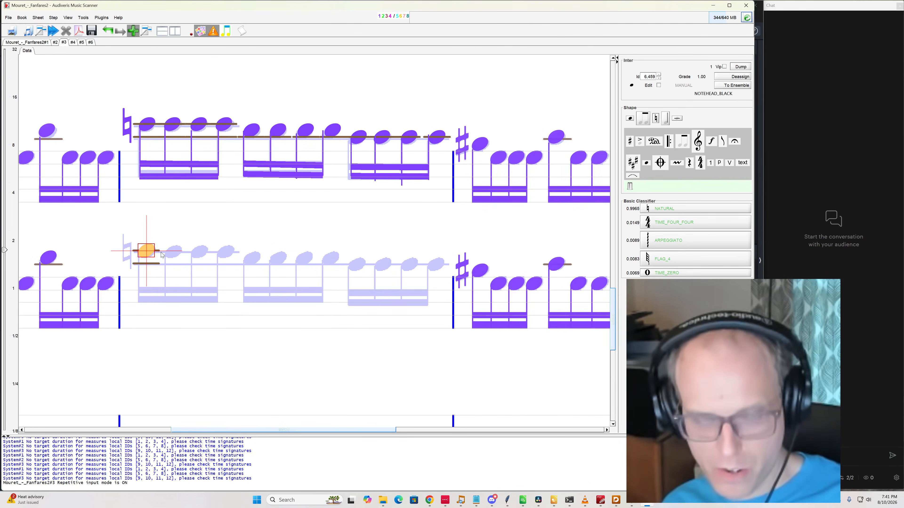
{"action": "left_click", "coordinate": [173, 252]}
{"action": "left_click", "coordinate": [199, 251]}
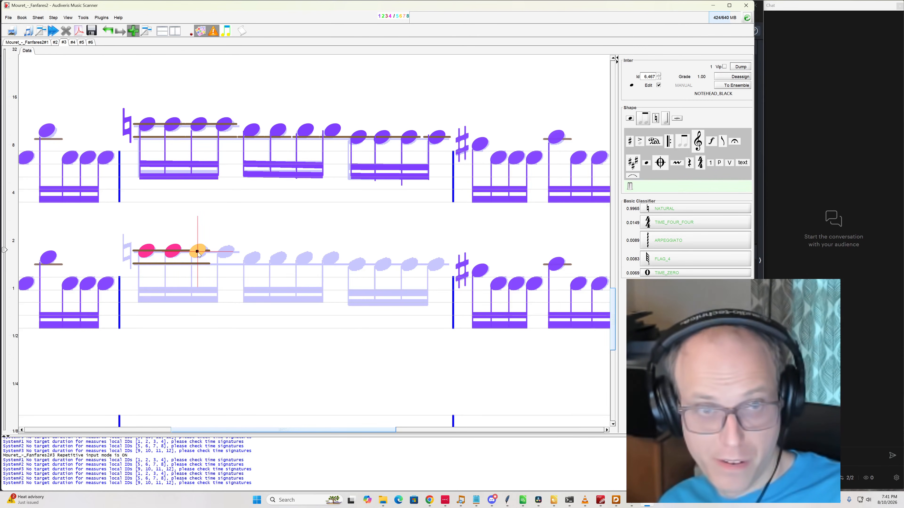
{"action": "left_click", "coordinate": [227, 251]}
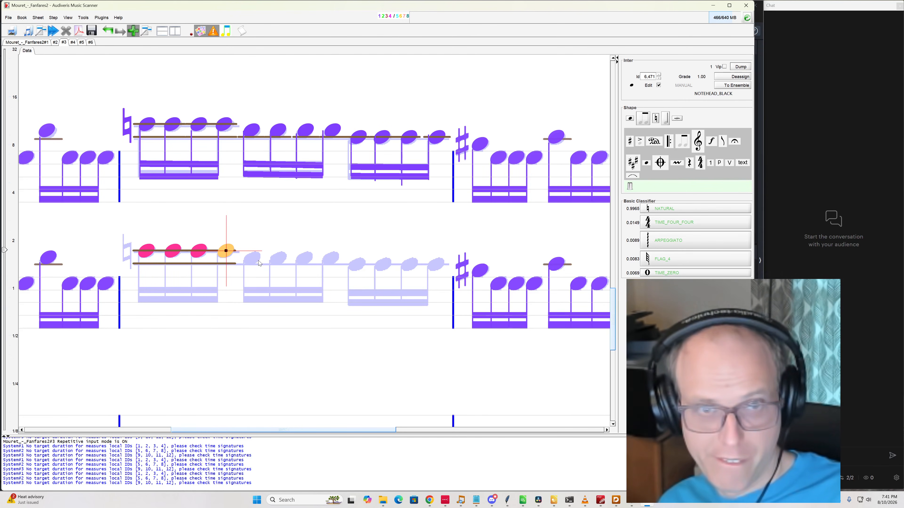
{"action": "left_click", "coordinate": [252, 256]}
{"action": "left_click", "coordinate": [280, 258]}
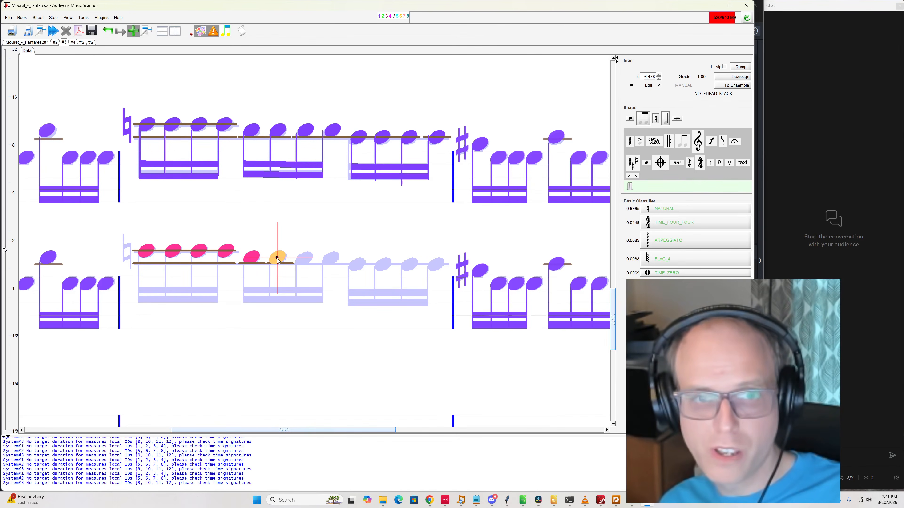
{"action": "left_click", "coordinate": [303, 257]}
{"action": "left_click", "coordinate": [329, 258]}
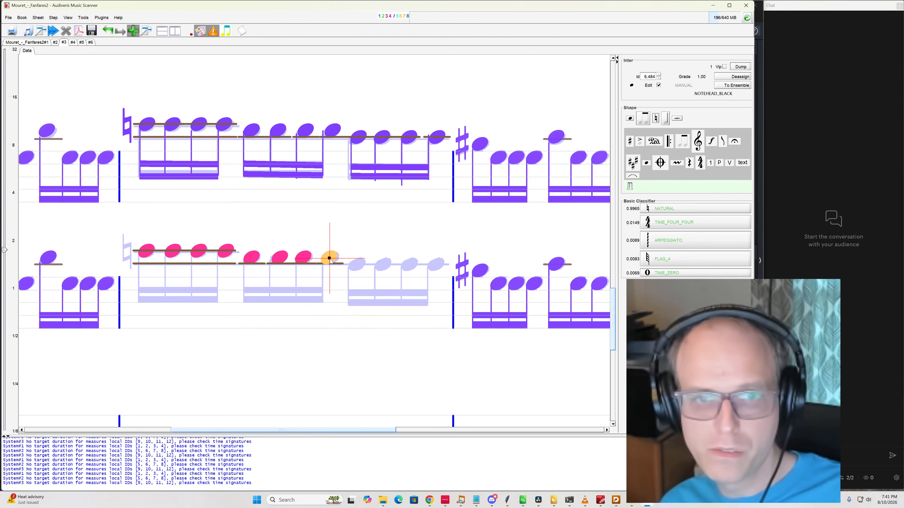
{"action": "left_click", "coordinate": [358, 266]}
{"action": "left_click", "coordinate": [383, 265]}
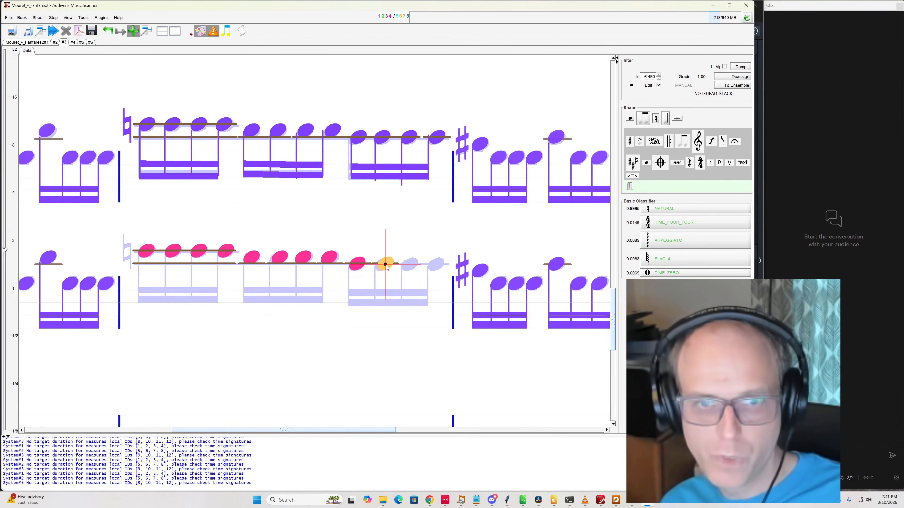
{"action": "left_click", "coordinate": [411, 266]}
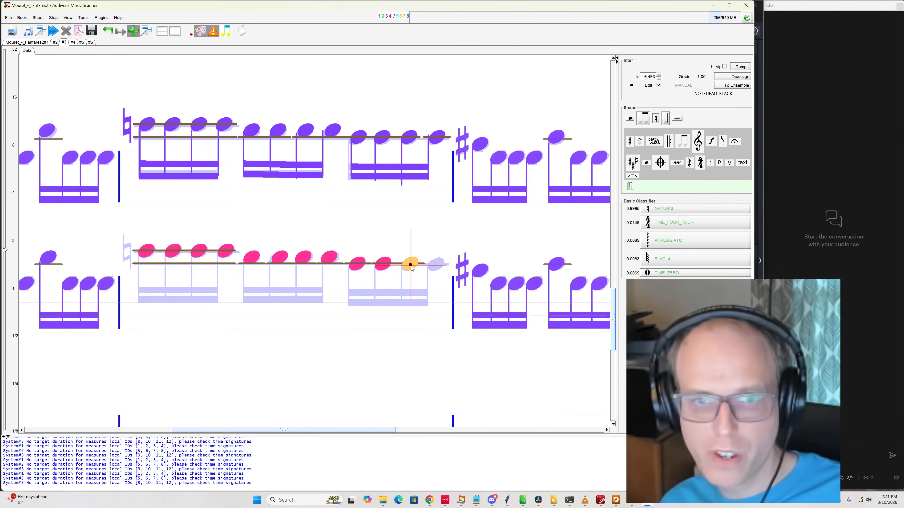
{"action": "left_click", "coordinate": [435, 264]}
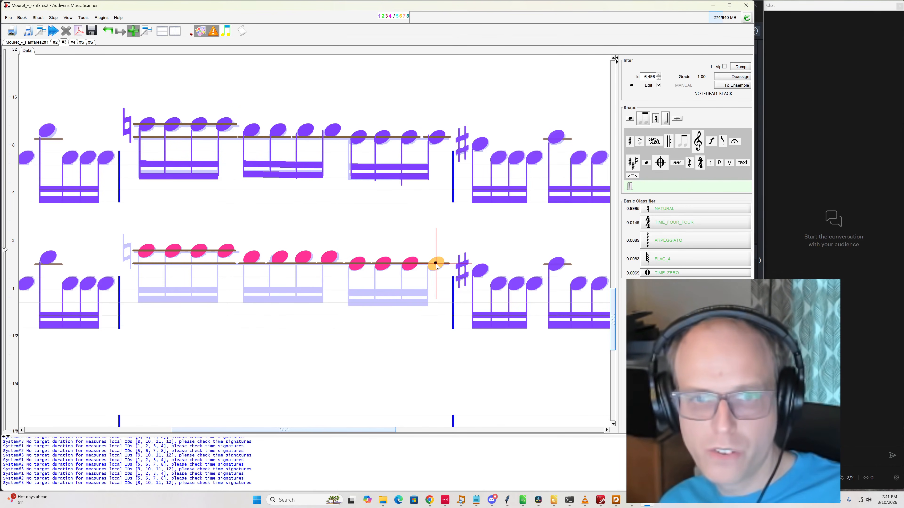
{"action": "key", "text": "ctrl+shift+n"}
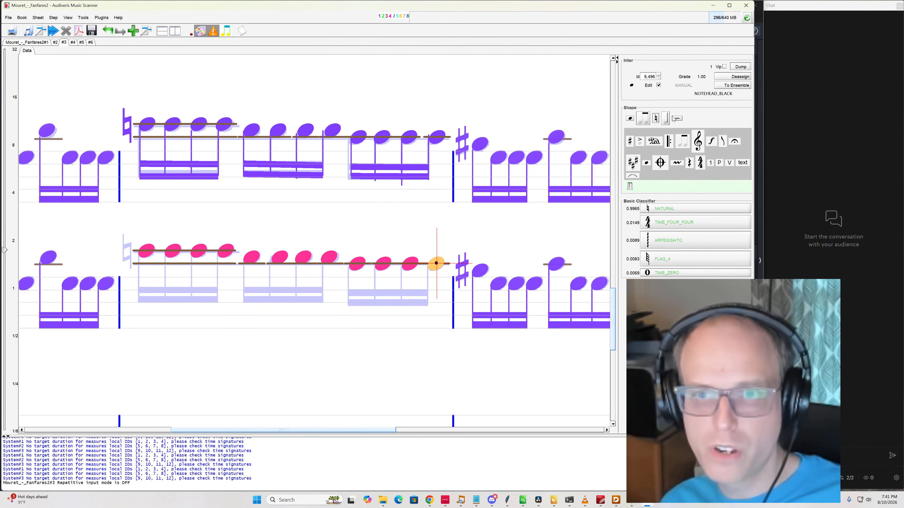
Add stems to the second staff's twelve new noteheads, using repetitive input mode after the first stem and switching it off when done
{"action": "left_click_drag", "start_coordinate": [666, 118], "coordinate": [140, 277]}
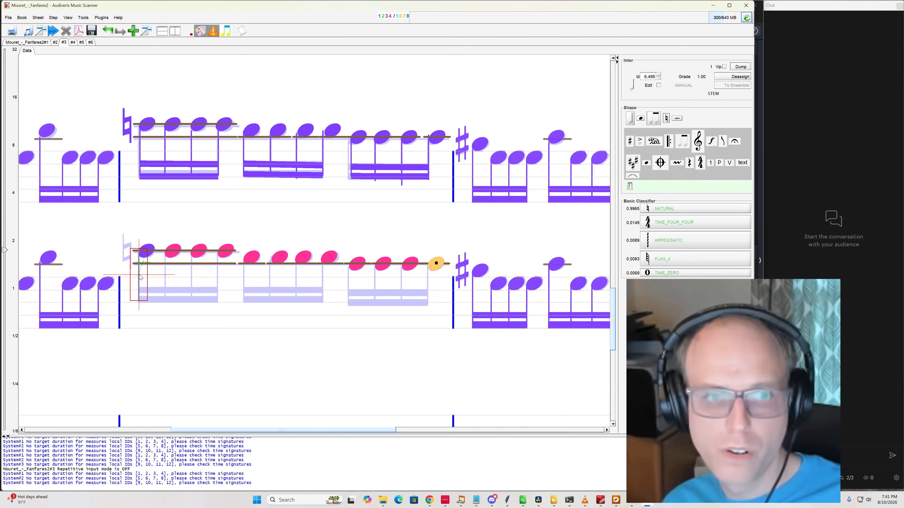
{"action": "key", "text": "ctrl+shift+n"}
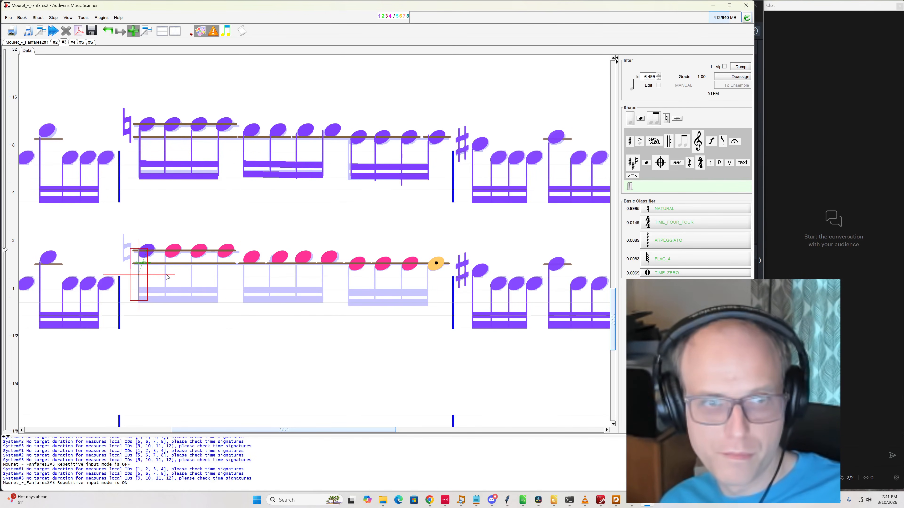
{"action": "left_click", "coordinate": [165, 282]}
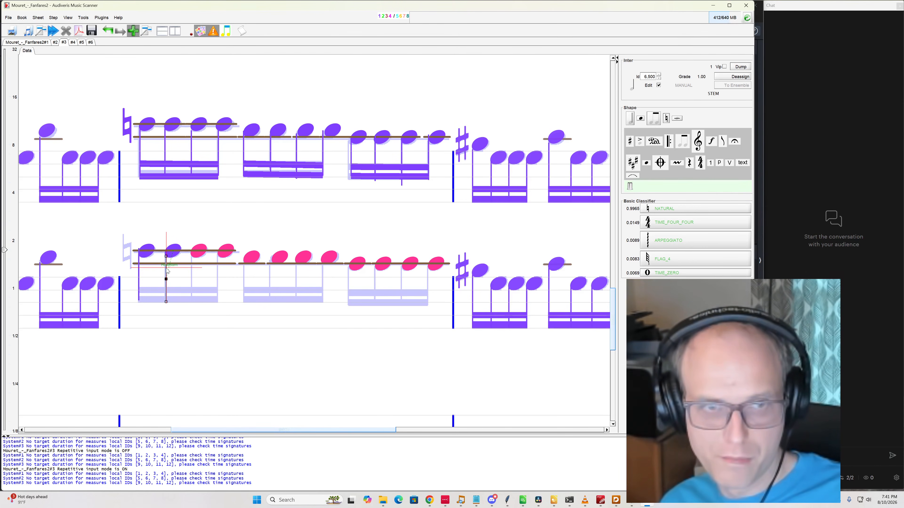
{"action": "left_click", "coordinate": [192, 278]}
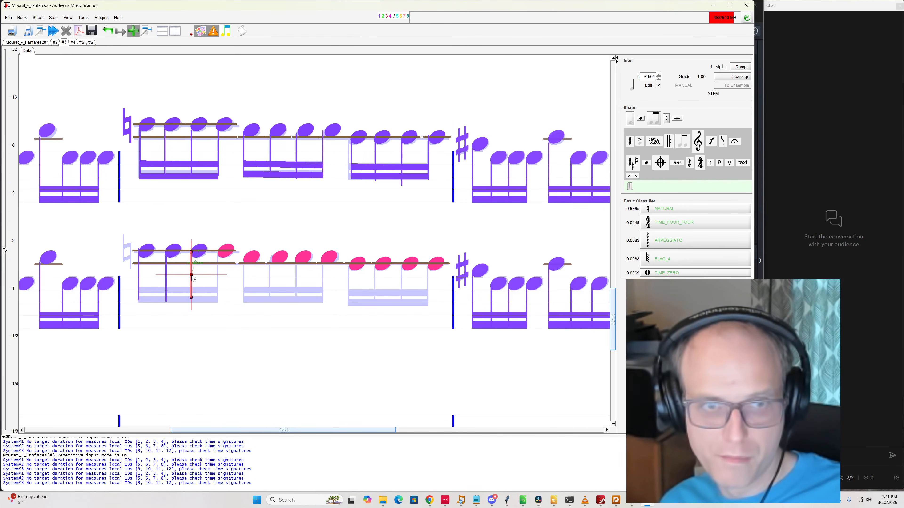
{"action": "left_click", "coordinate": [219, 279]}
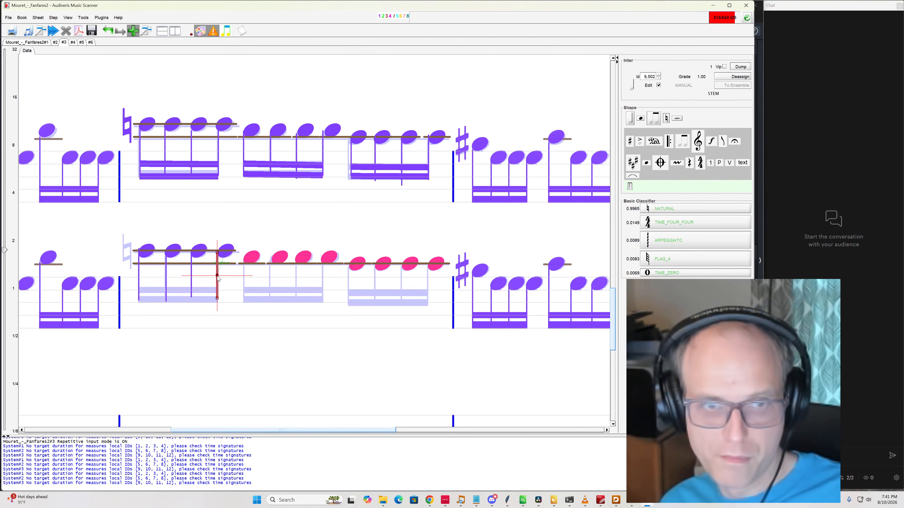
{"action": "left_click", "coordinate": [245, 280]}
{"action": "left_click", "coordinate": [269, 283]}
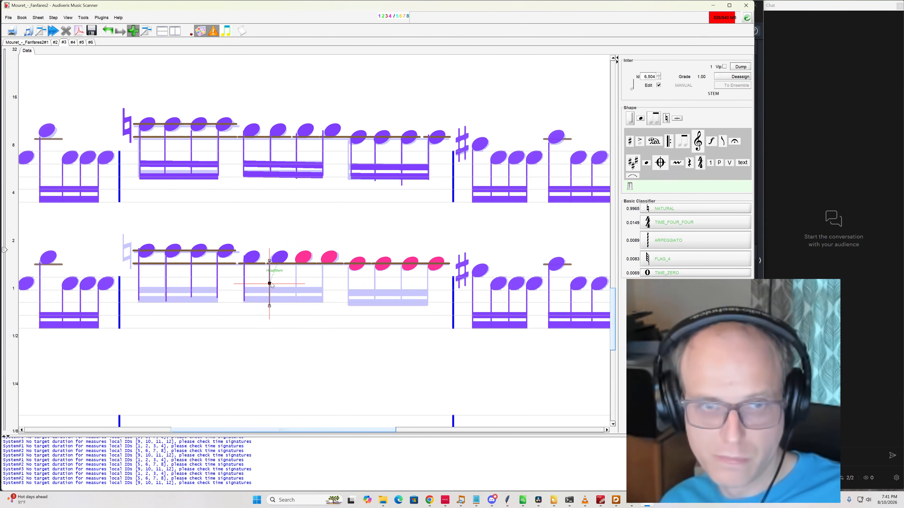
{"action": "left_click", "coordinate": [296, 277]}
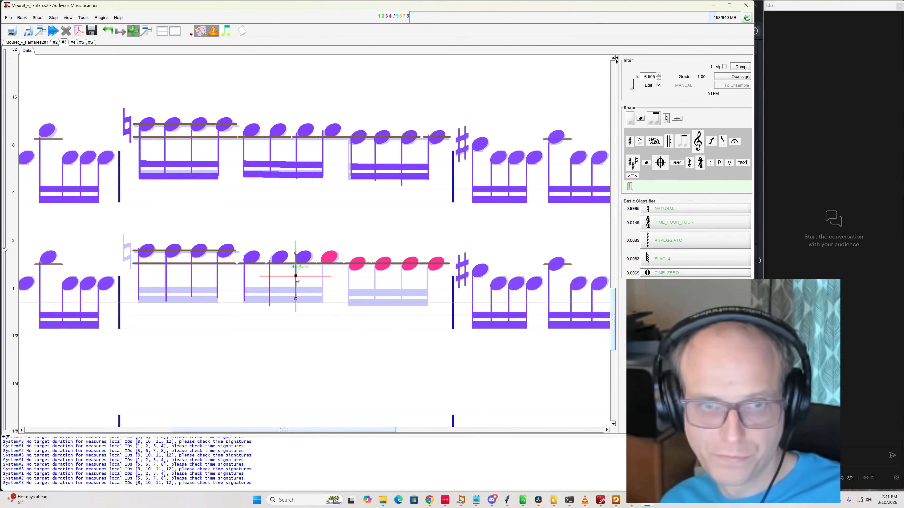
{"action": "left_click", "coordinate": [324, 285]}
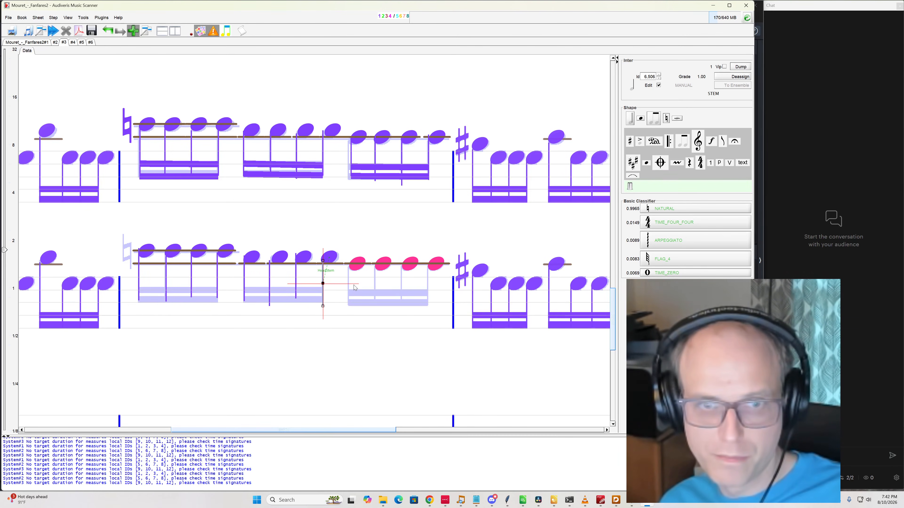
{"action": "left_click", "coordinate": [350, 287]}
{"action": "left_click", "coordinate": [374, 282]}
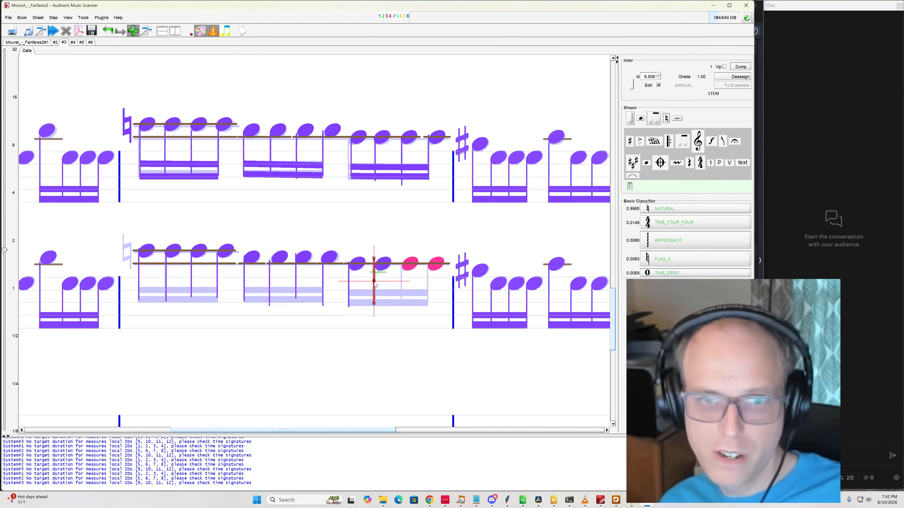
{"action": "left_click_drag", "start_coordinate": [374, 281], "coordinate": [375, 282]}
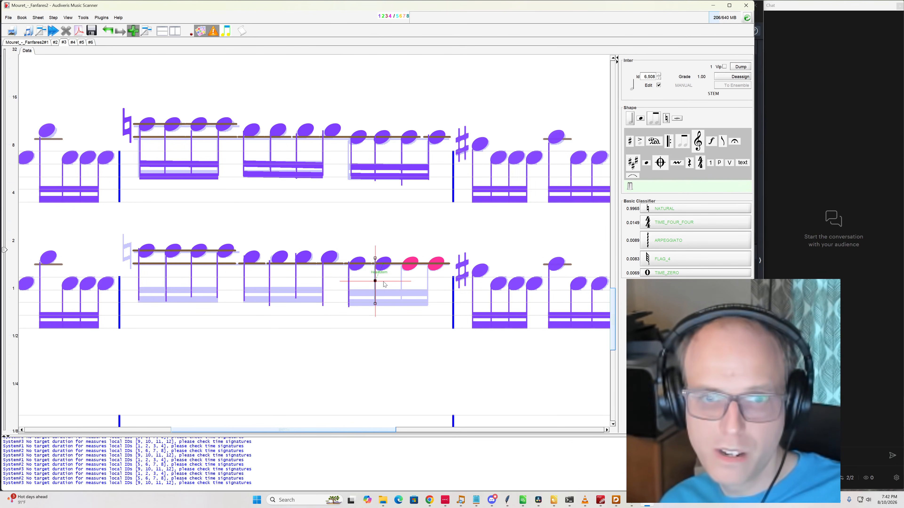
{"action": "left_click", "coordinate": [401, 286]}
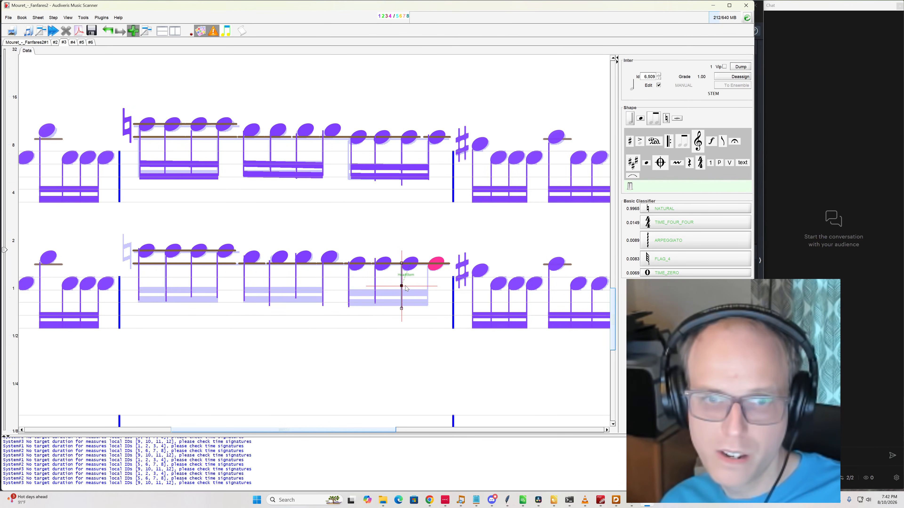
{"action": "left_click", "coordinate": [429, 287]}
{"action": "key", "text": "ctrl+shift+n"}
Add two beams to the second staff's first four-note group, spanning the upper one to the fourth note's stem
{"action": "left_click_drag", "start_coordinate": [654, 119], "coordinate": [153, 290]}
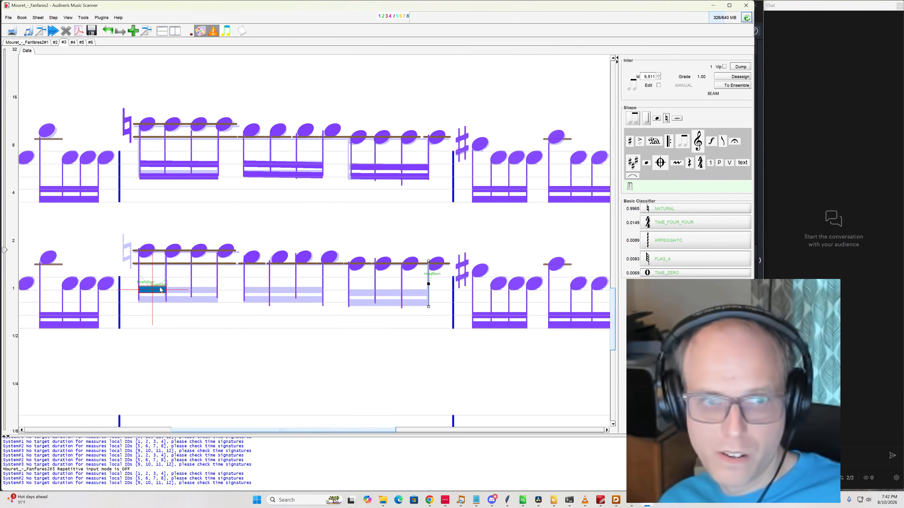
{"action": "left_click", "coordinate": [658, 86]}
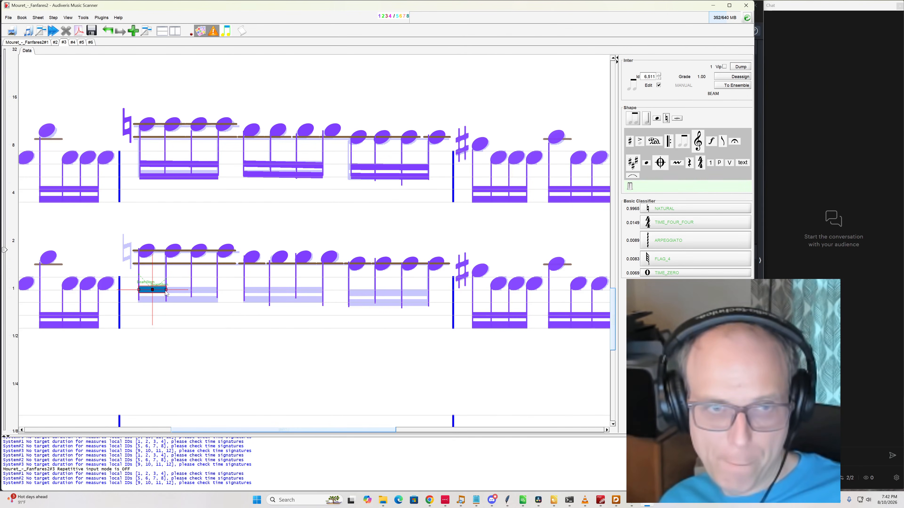
{"action": "left_click_drag", "start_coordinate": [166, 290], "coordinate": [217, 292]}
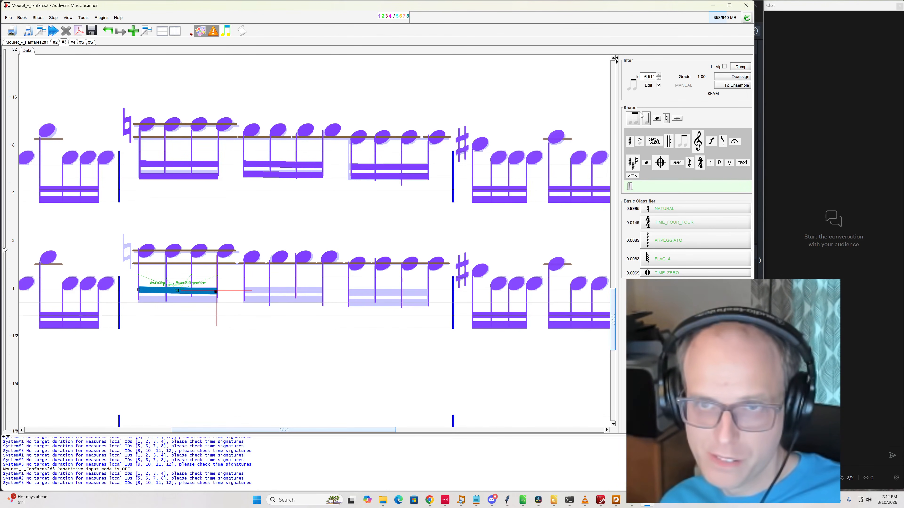
{"action": "left_click_drag", "start_coordinate": [633, 121], "coordinate": [219, 300]}
{"action": "left_click", "coordinate": [659, 86]}
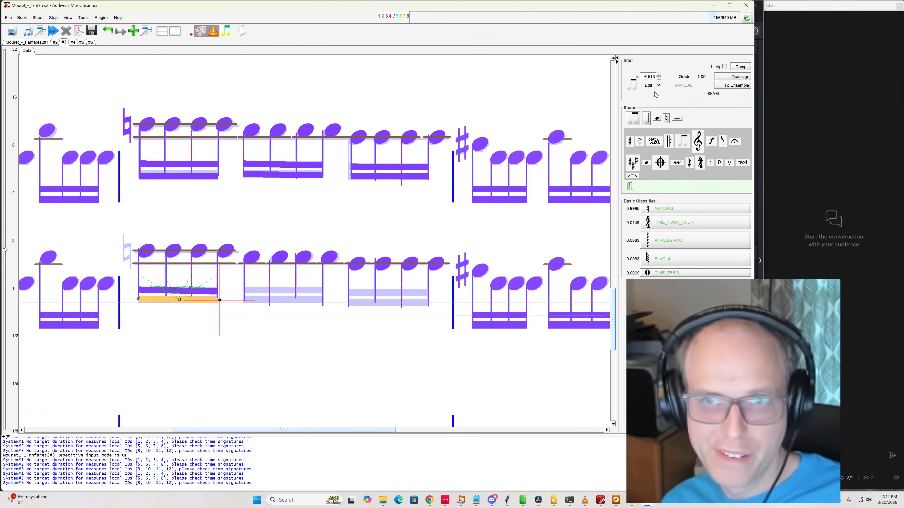
Add two beams to the second staff's middle four-note group, extending each one to the group's last stem
{"action": "left_click_drag", "start_coordinate": [633, 119], "coordinate": [257, 290]}
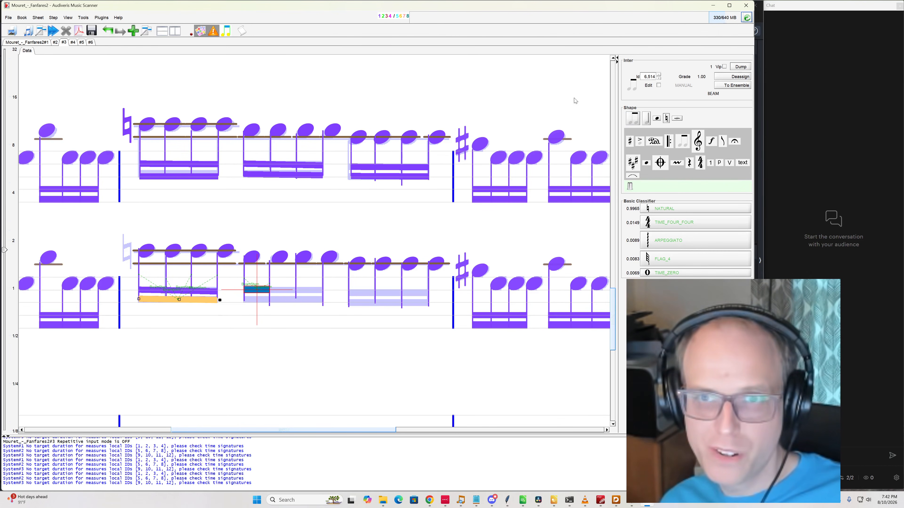
{"action": "left_click", "coordinate": [658, 85]}
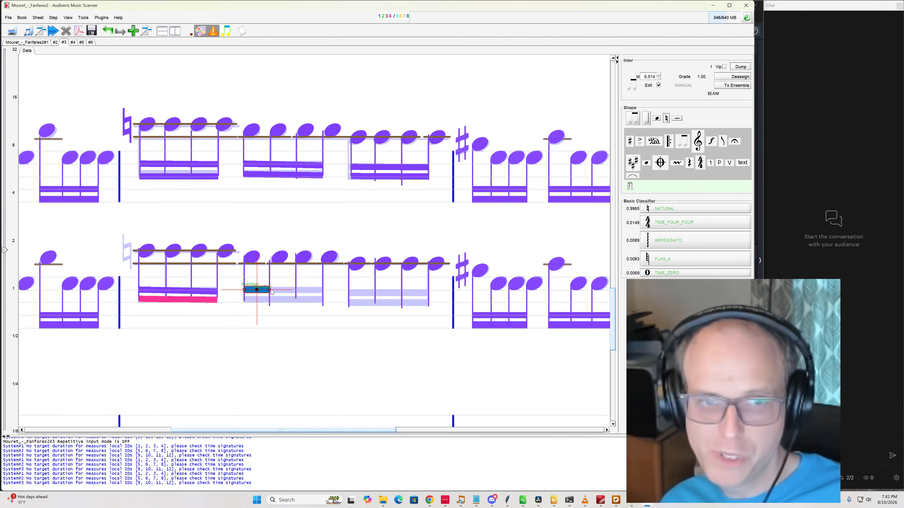
{"action": "left_click_drag", "start_coordinate": [270, 291], "coordinate": [324, 293]}
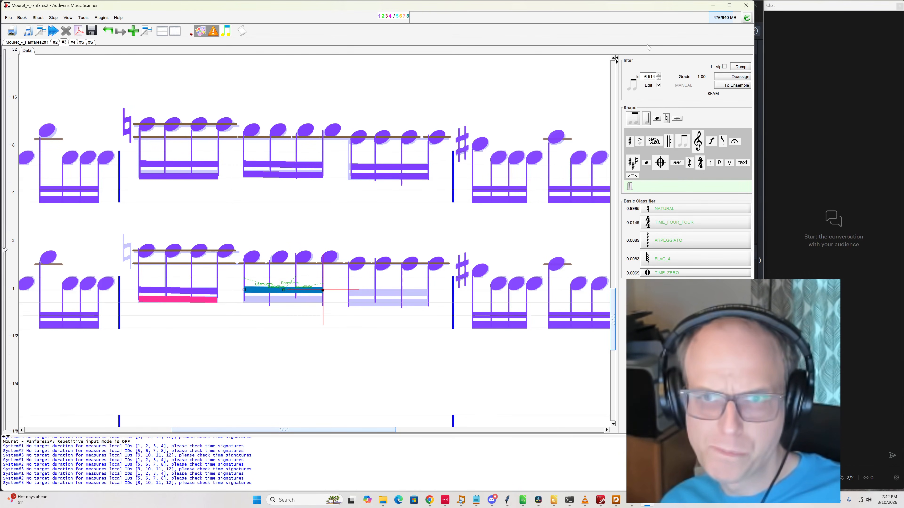
{"action": "left_click_drag", "start_coordinate": [639, 127], "coordinate": [257, 298]}
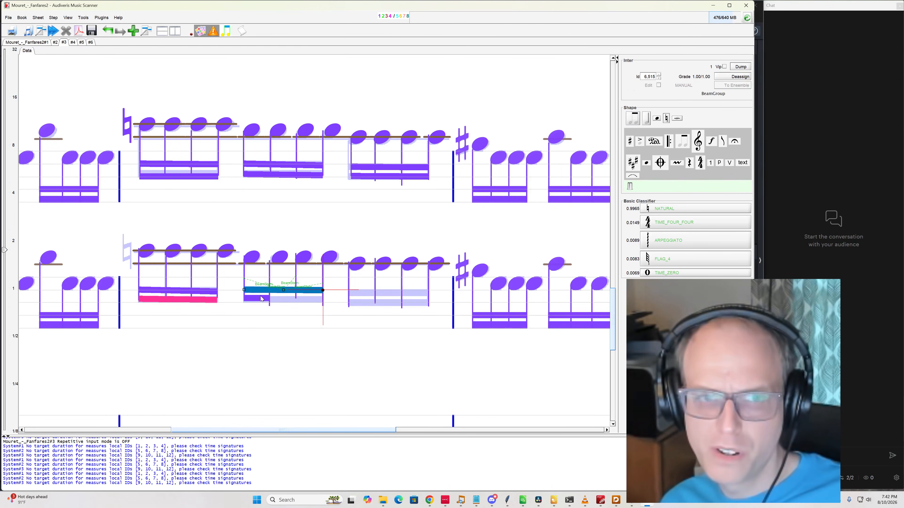
{"action": "left_click", "coordinate": [658, 85]}
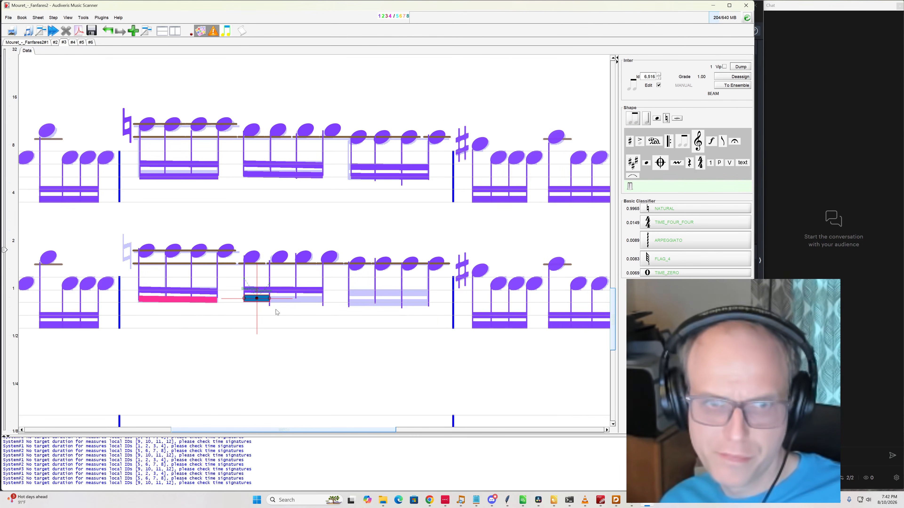
{"action": "left_click_drag", "start_coordinate": [270, 299], "coordinate": [324, 301]}
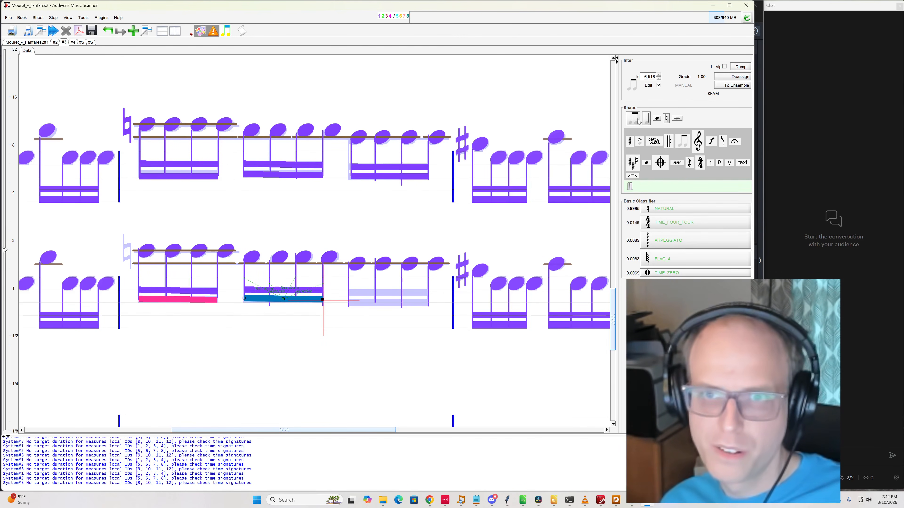
Add two beams to the second staff's third four-note group, extending the lower one to the last stem, and finish editing
{"action": "left_click_drag", "start_coordinate": [636, 119], "coordinate": [429, 294]}
{"action": "left_click", "coordinate": [658, 86]}
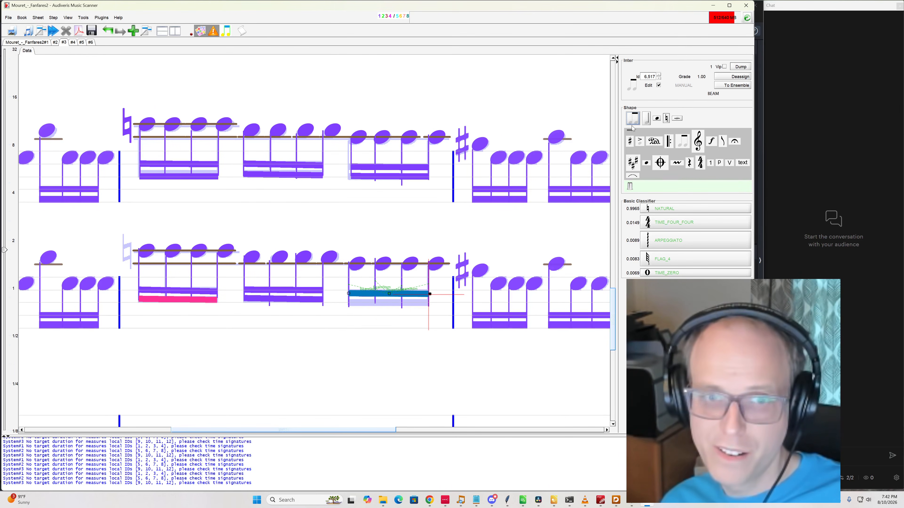
{"action": "left_click_drag", "start_coordinate": [632, 126], "coordinate": [362, 303]}
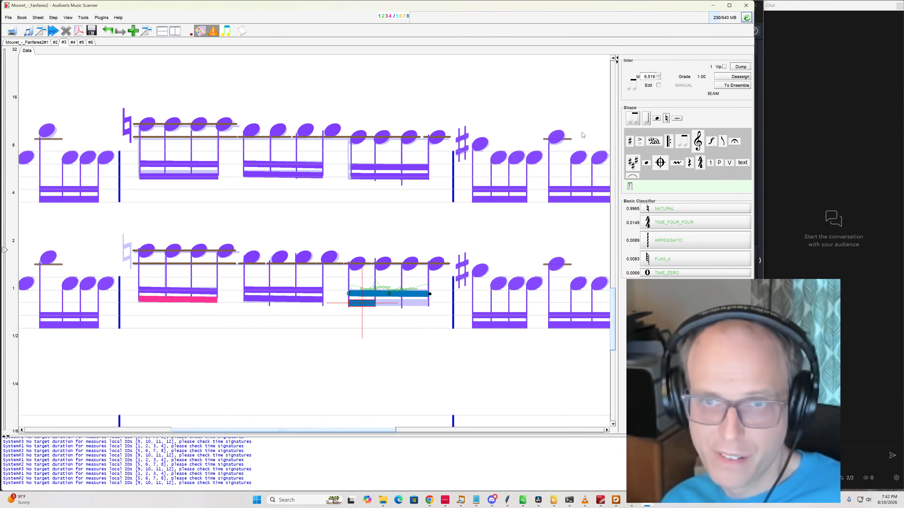
{"action": "left_click", "coordinate": [658, 86]}
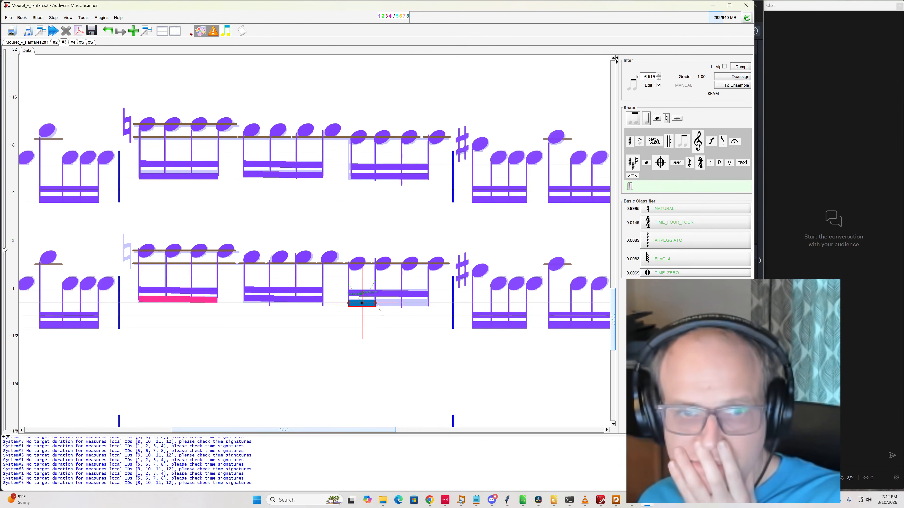
{"action": "left_click_drag", "start_coordinate": [375, 304], "coordinate": [429, 305]}
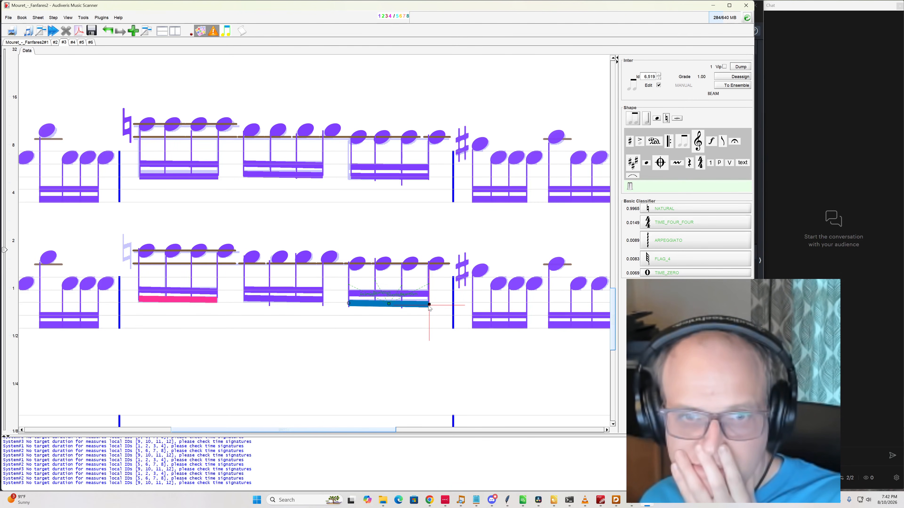
{"action": "left_click", "coordinate": [387, 353]}
Link the lower beam of the second staff's first four-note group to the group's second stem
{"action": "left_click", "coordinate": [205, 301]}
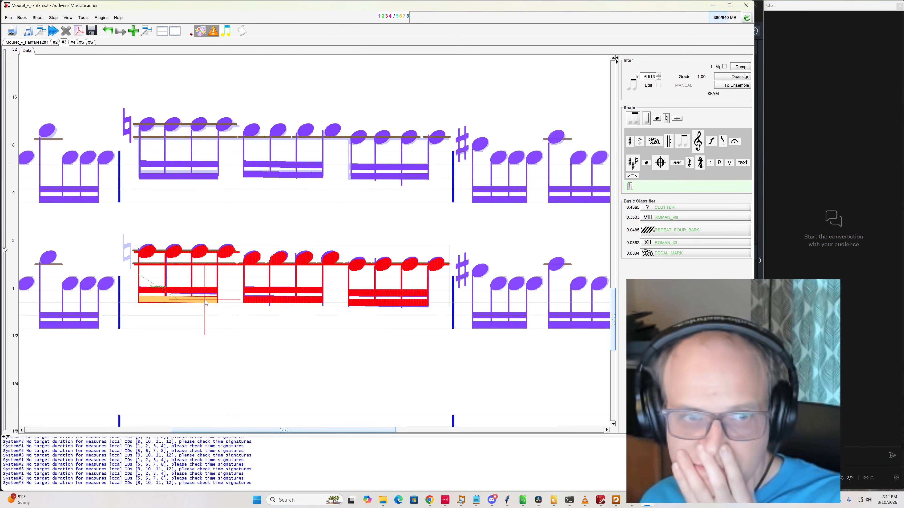
{"action": "left_click", "coordinate": [275, 396]}
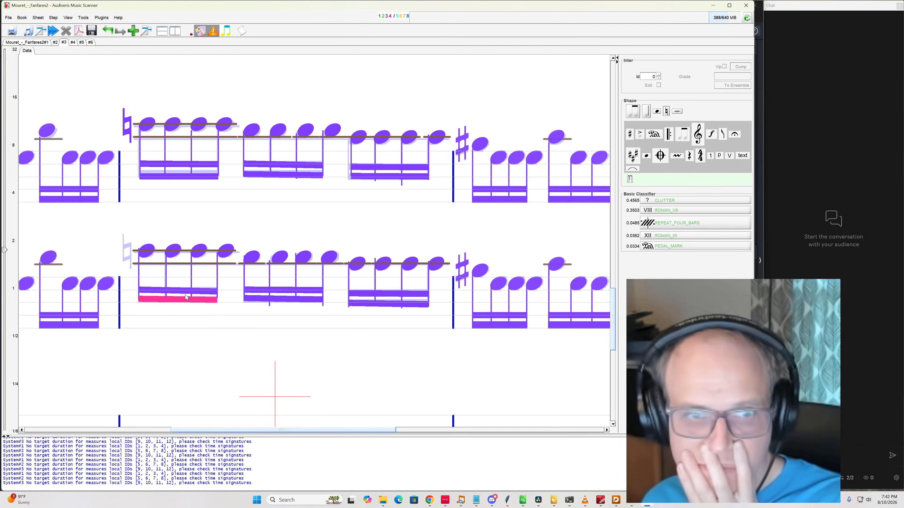
{"action": "left_click", "coordinate": [218, 277]}
{"action": "left_click", "coordinate": [195, 272]}
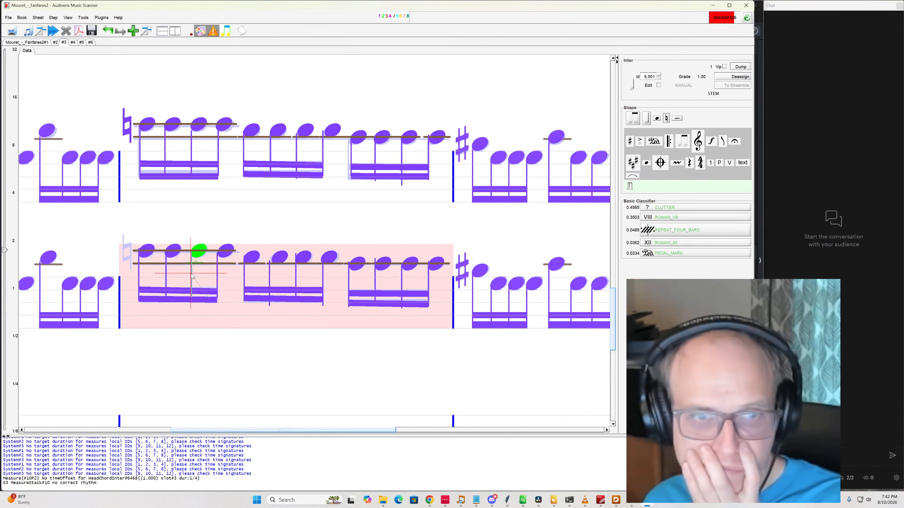
{"action": "left_click", "coordinate": [179, 298]}
{"action": "left_click_drag", "start_coordinate": [187, 300], "coordinate": [165, 277]}
{"action": "left_click", "coordinate": [187, 213]}
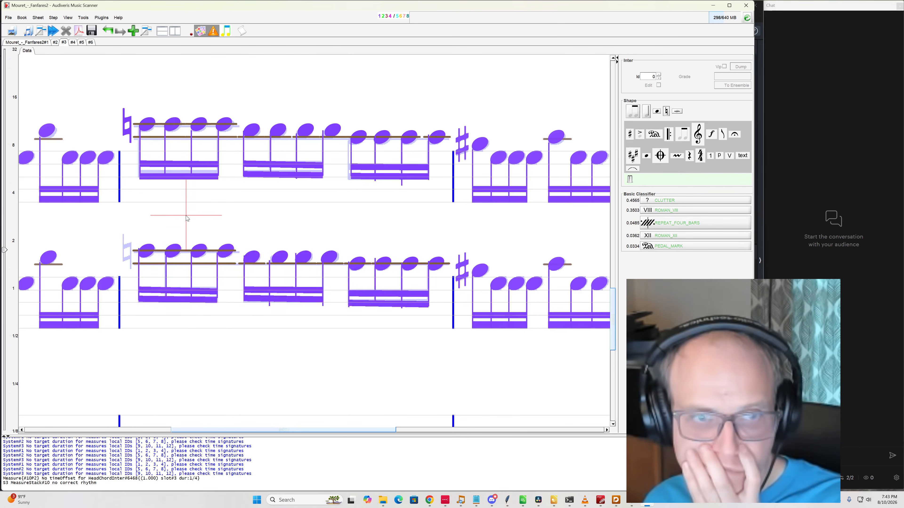
{"action": "left_click", "coordinate": [185, 300]}
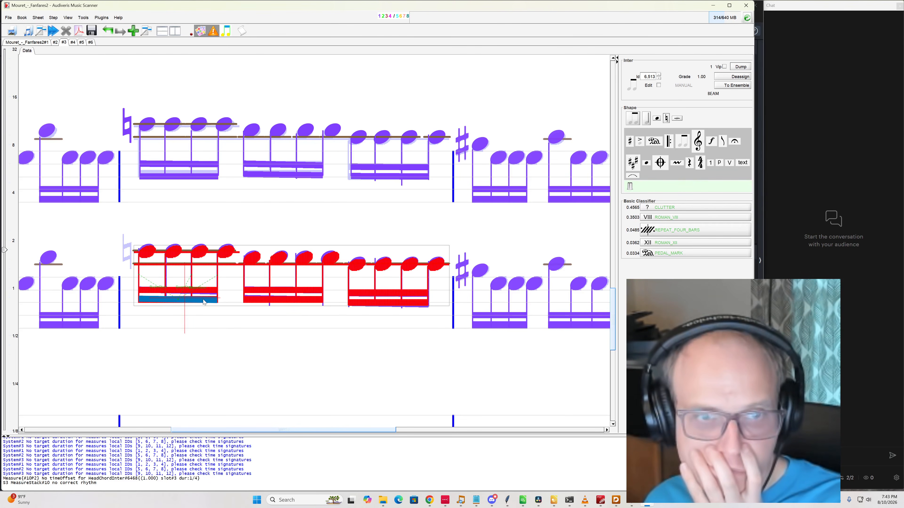
{"action": "left_click_drag", "start_coordinate": [185, 300], "coordinate": [165, 277]}
{"action": "left_click", "coordinate": [166, 220]}
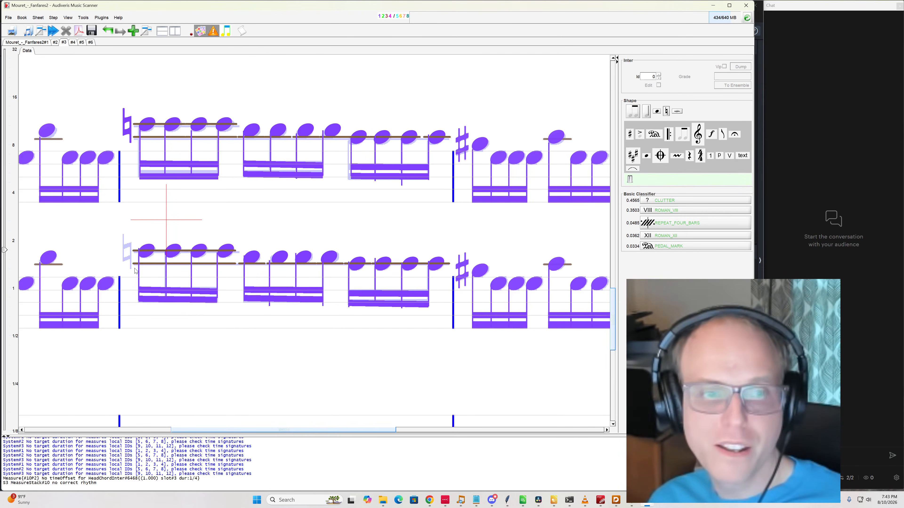
Assign the natural shape to the unrecognised accidental before the second staff's first four-note group and save the book
{"action": "left_click", "coordinate": [128, 249]}
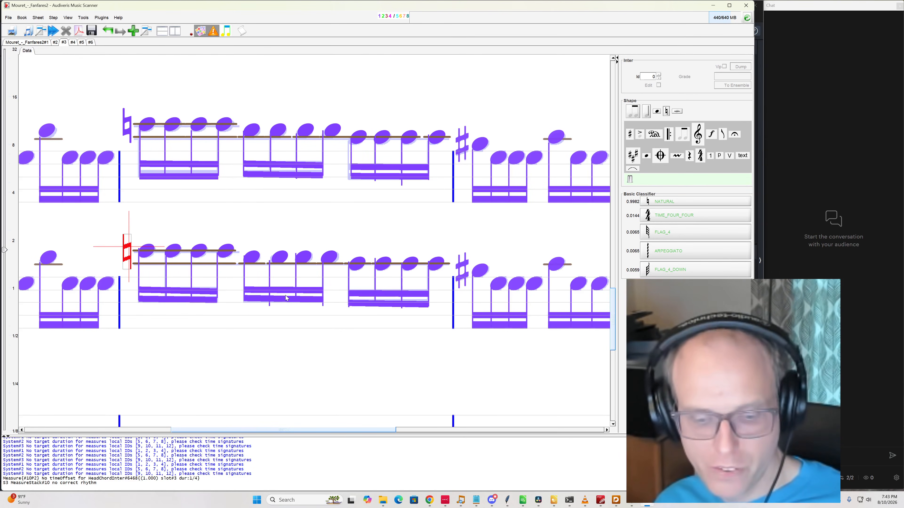
{"action": "key", "text": "a"}
{"action": "key", "text": "n"}
{"action": "left_click", "coordinate": [272, 218]}
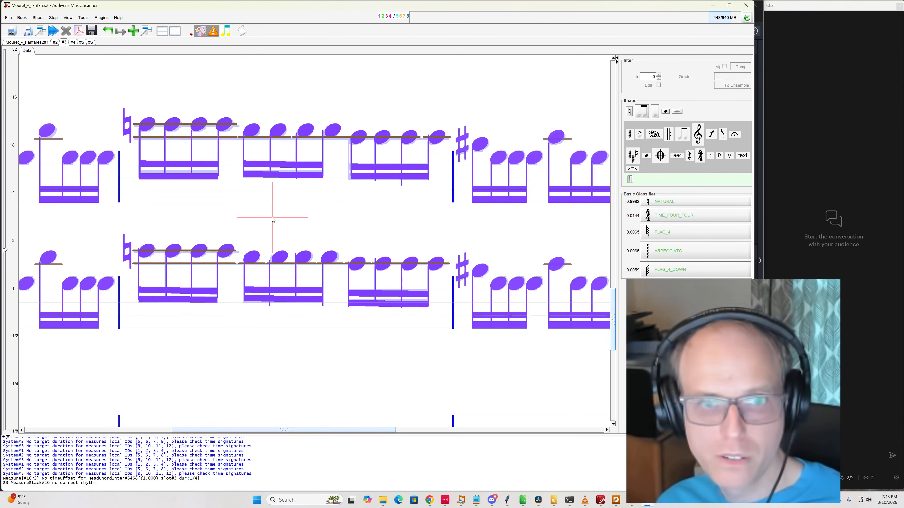
{"action": "key", "text": "ctrl+s"}
On sheet 4, add two-sharp key signatures to the two treble staves of the system starting at measure 51
{"action": "scroll", "coordinate": [288, 231], "scroll_direction": "down", "scroll_amount": 3}
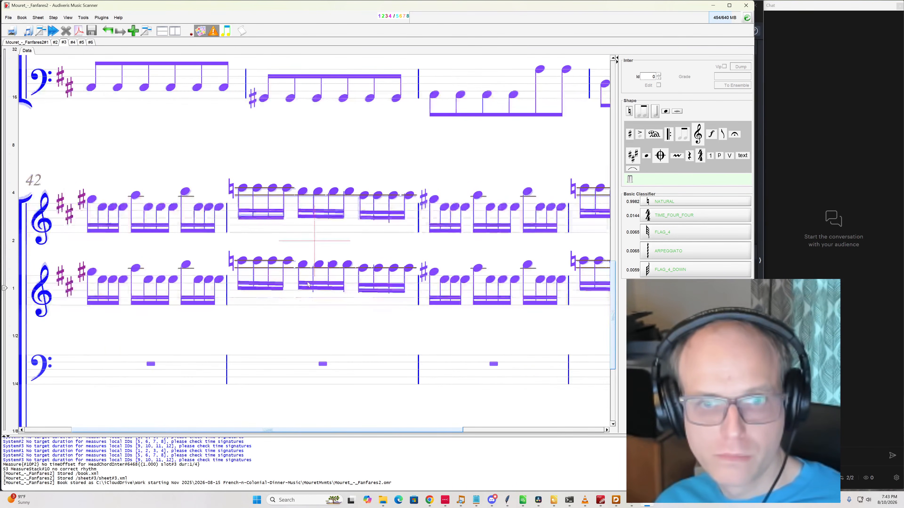
{"action": "scroll", "coordinate": [305, 294], "scroll_direction": "up", "scroll_amount": 6}
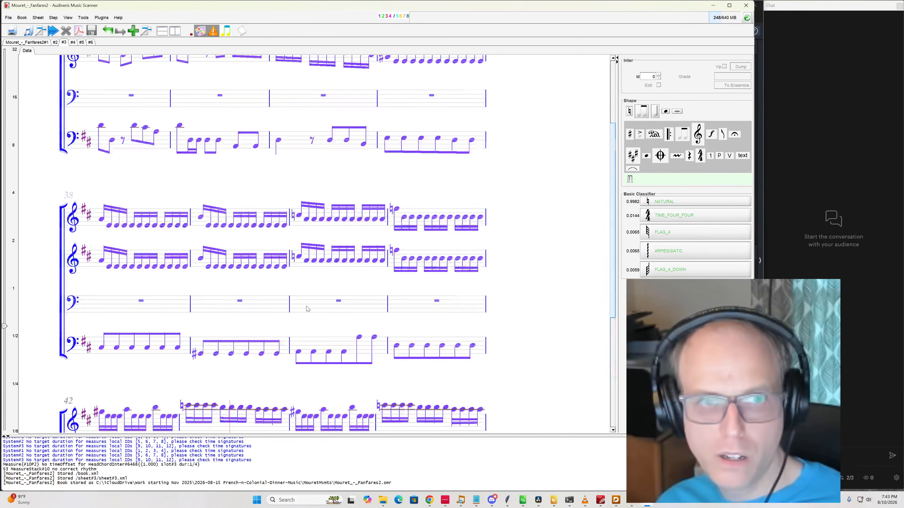
{"action": "left_click", "coordinate": [74, 42]}
{"action": "scroll", "coordinate": [347, 255], "scroll_direction": "down", "scroll_amount": 2}
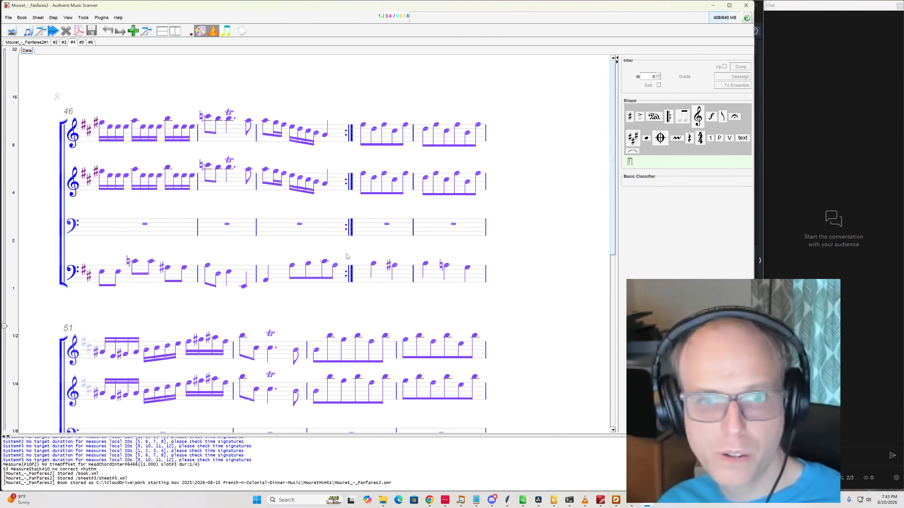
{"action": "scroll", "coordinate": [347, 256], "scroll_direction": "down", "scroll_amount": 4}
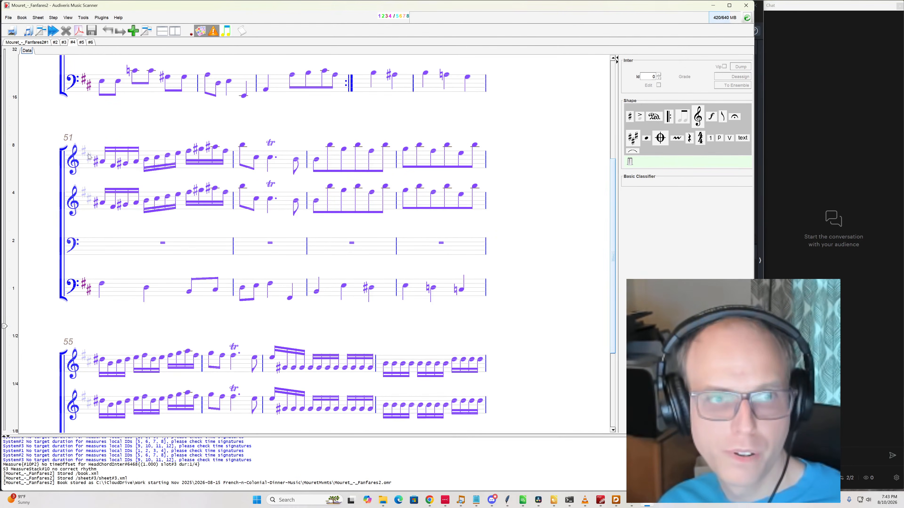
{"action": "left_click", "coordinate": [85, 152]}
{"action": "scroll", "coordinate": [103, 221], "scroll_direction": "up", "scroll_amount": 1}
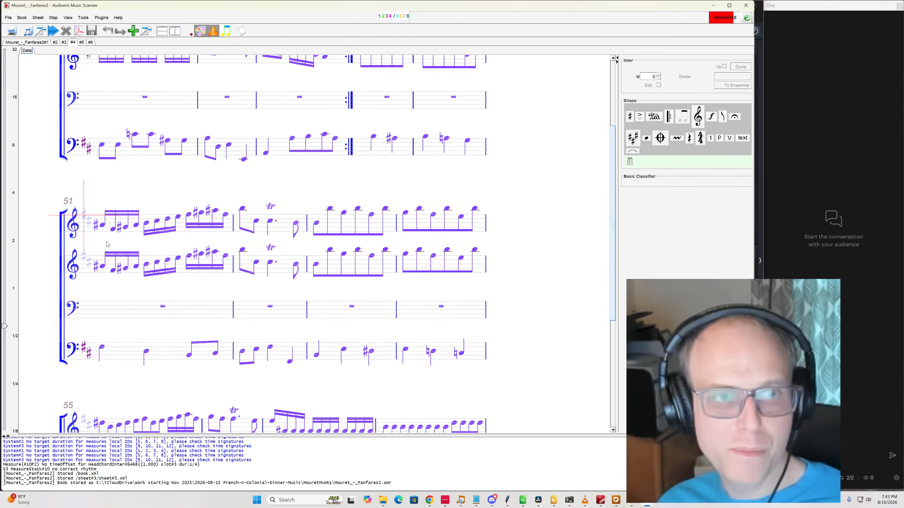
{"action": "scroll", "coordinate": [108, 244], "scroll_direction": "up", "scroll_amount": 2}
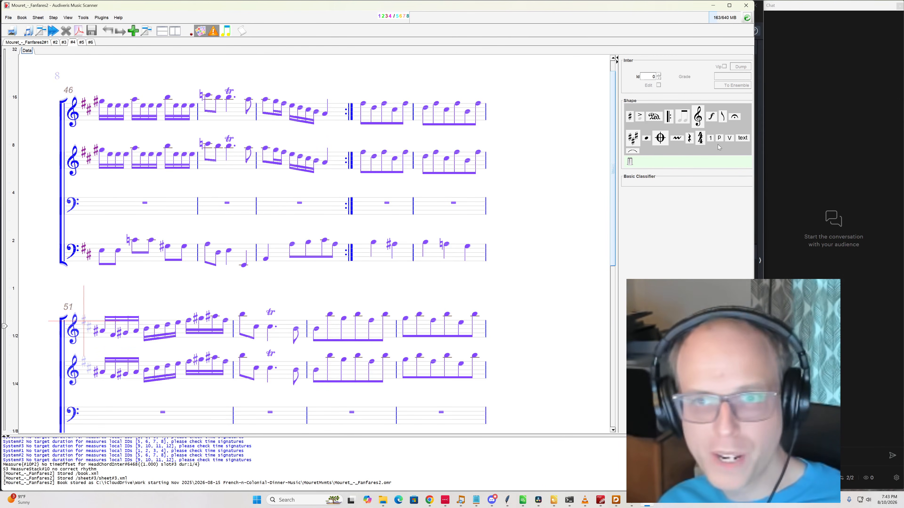
{"action": "left_click", "coordinate": [633, 138]}
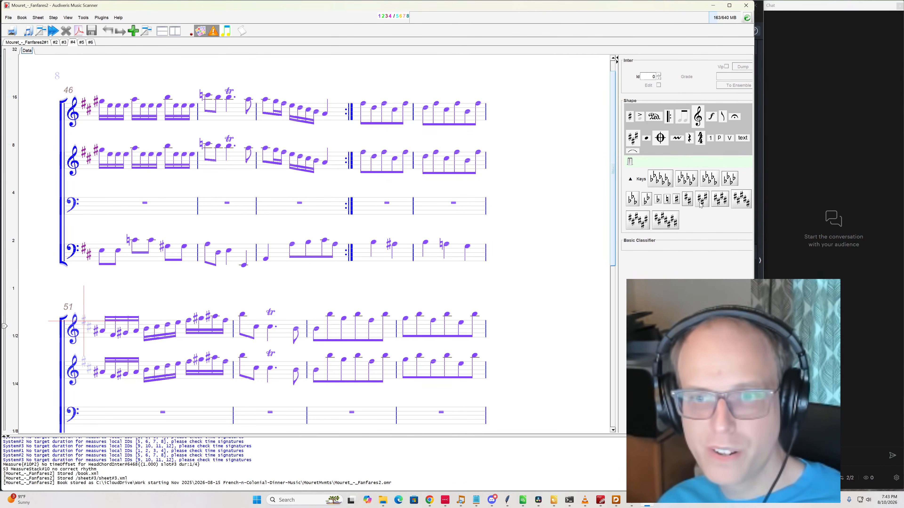
{"action": "mouse_move", "coordinate": [689, 199]}
{"action": "left_mouse_down"}
{"action": "mouse_move", "coordinate": [650, 223]}
{"action": "mouse_move", "coordinate": [88, 329]}
{"action": "left_mouse_up"}
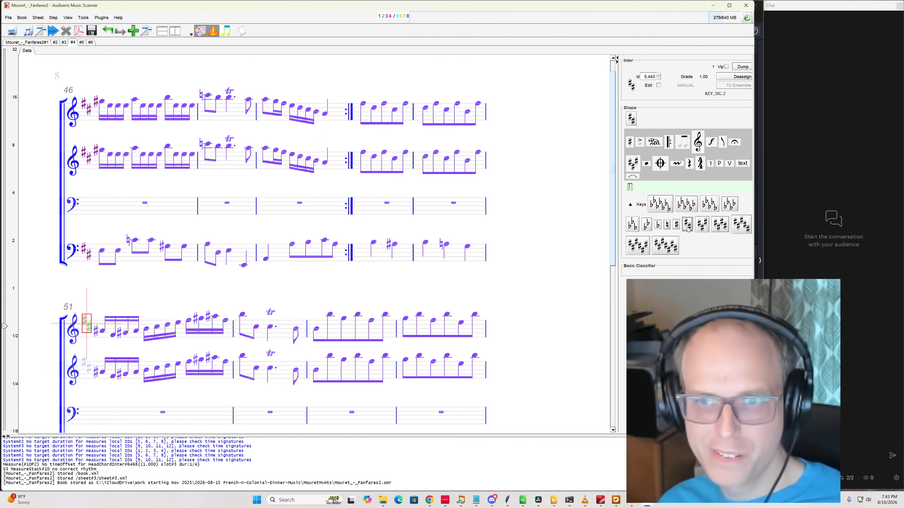
{"action": "mouse_move", "coordinate": [687, 228]}
{"action": "left_mouse_down"}
{"action": "mouse_move", "coordinate": [130, 407]}
{"action": "mouse_move", "coordinate": [88, 365]}
{"action": "left_mouse_up"}
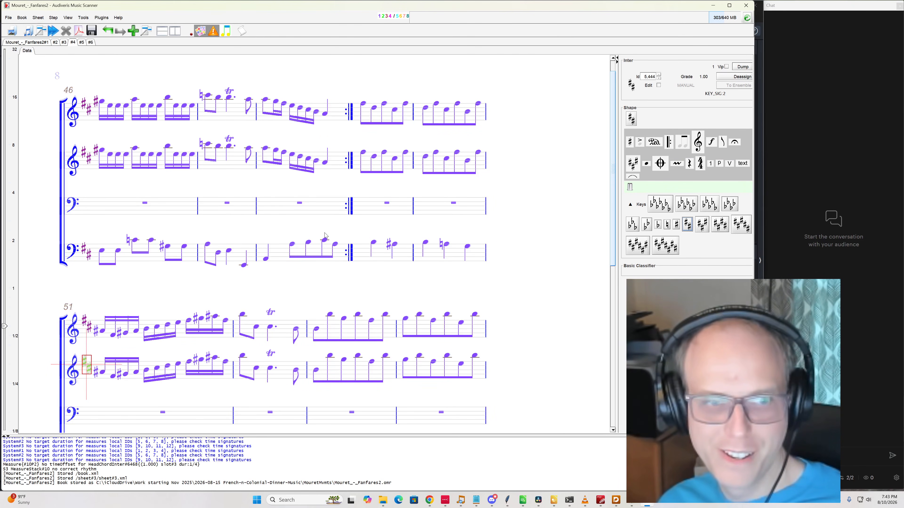
{"action": "left_click", "coordinate": [374, 282]}
Add eighth rests right after the repeat barline on the first system's two treble staves, using repetitive input mode for the second
{"action": "scroll", "coordinate": [356, 331], "scroll_direction": "down", "scroll_amount": 3}
{"action": "scroll", "coordinate": [357, 339], "scroll_direction": "up", "scroll_amount": 2}
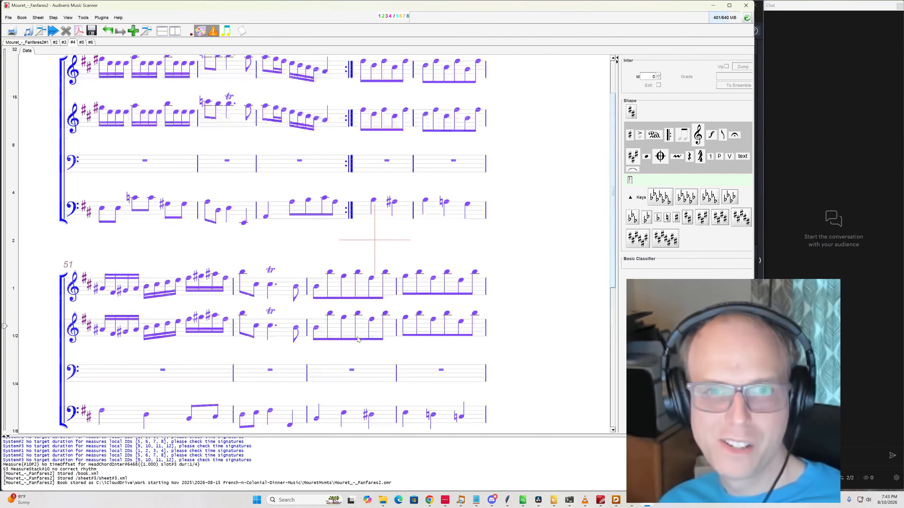
{"action": "scroll", "coordinate": [357, 339], "scroll_direction": "up", "scroll_amount": 3}
{"action": "left_click", "coordinate": [507, 293]}
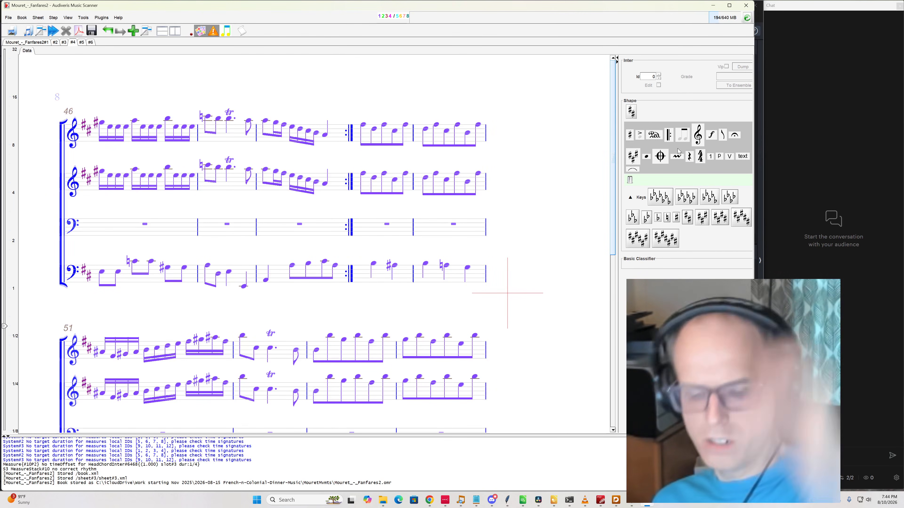
{"action": "key", "text": "r"}
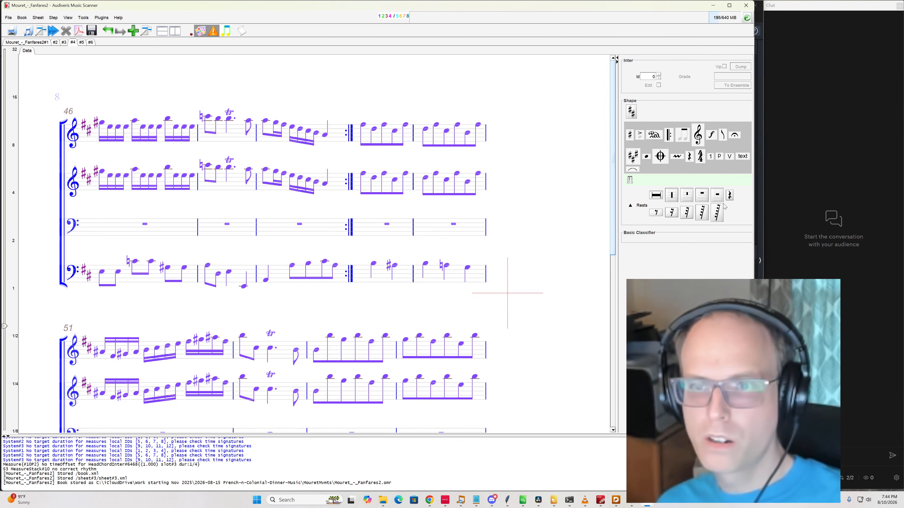
{"action": "left_click_drag", "start_coordinate": [656, 213], "coordinate": [357, 135]}
{"action": "key", "text": "ctrl+shift+n"}
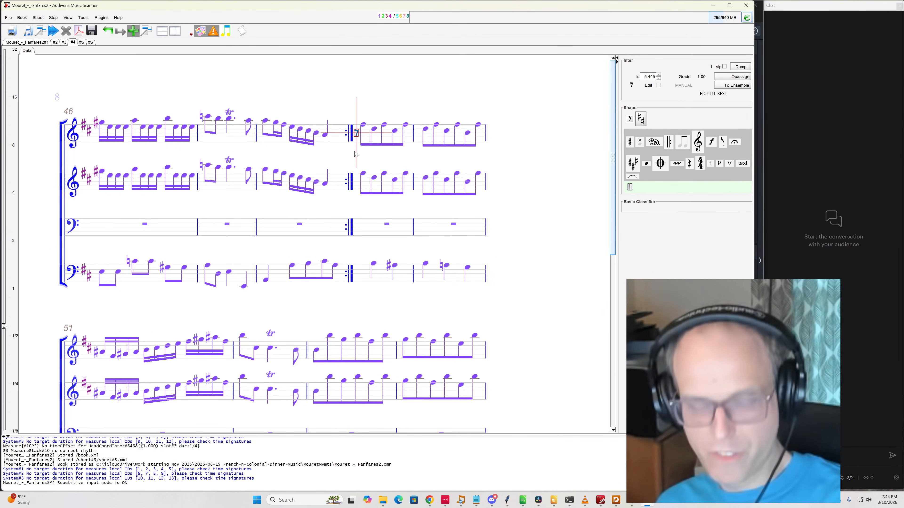
{"action": "left_click", "coordinate": [358, 183]}
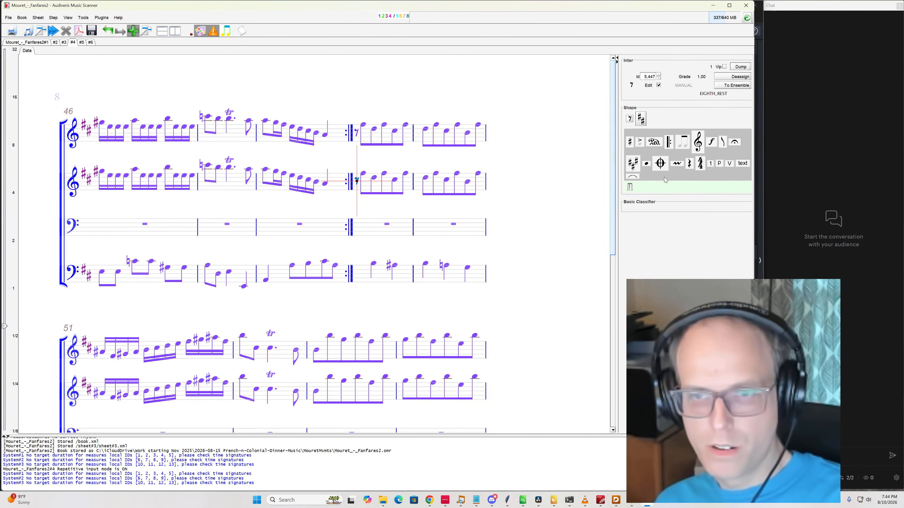
{"action": "key", "text": "ctrl+shift+n"}
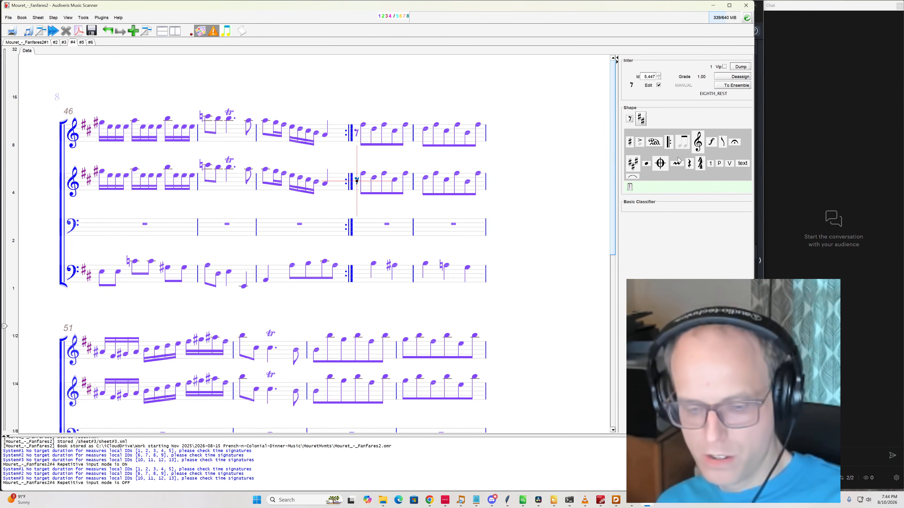
Add a quarter rest right after the repeat barline on the first system's lowest bass staff
{"action": "key", "text": "r"}
{"action": "left_click_drag", "start_coordinate": [730, 202], "coordinate": [361, 268]}
{"action": "left_click", "coordinate": [516, 289]}
Add two-sharp key signatures to the two treble staves of the system starting at measure 55 and save the book
{"action": "scroll", "coordinate": [496, 325], "scroll_direction": "down", "scroll_amount": 3}
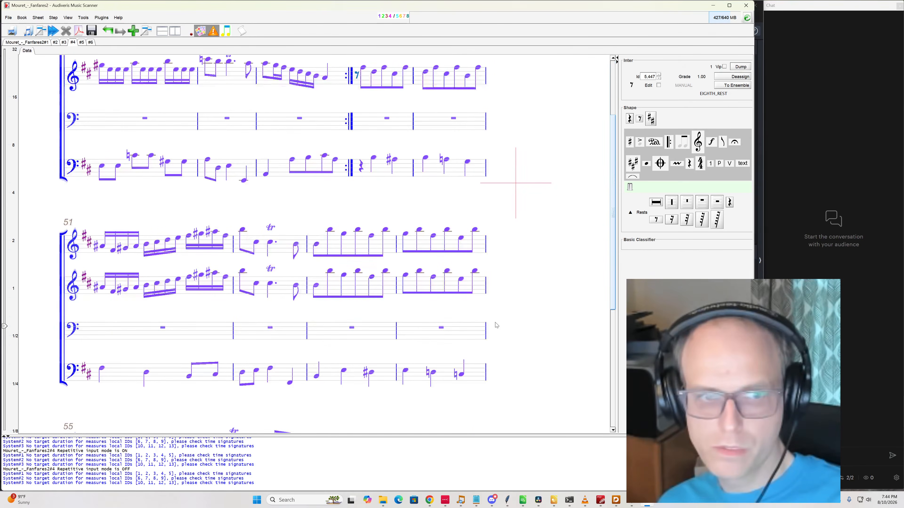
{"action": "scroll", "coordinate": [522, 314], "scroll_direction": "down", "scroll_amount": 3}
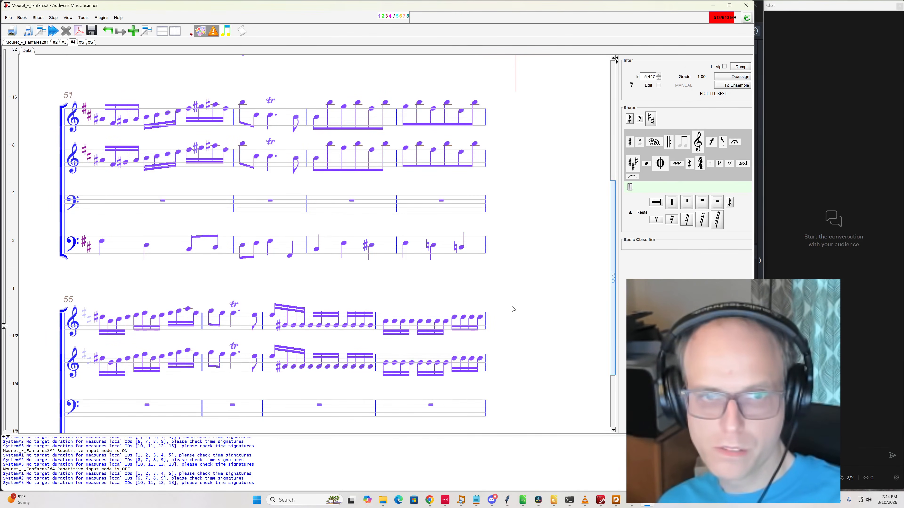
{"action": "scroll", "coordinate": [513, 309], "scroll_direction": "down", "scroll_amount": 3}
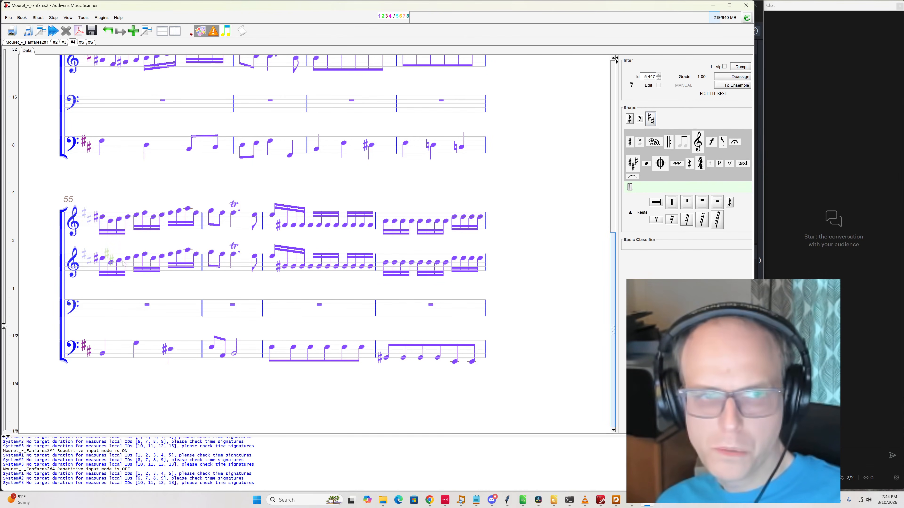
{"action": "left_click", "coordinate": [86, 216]}
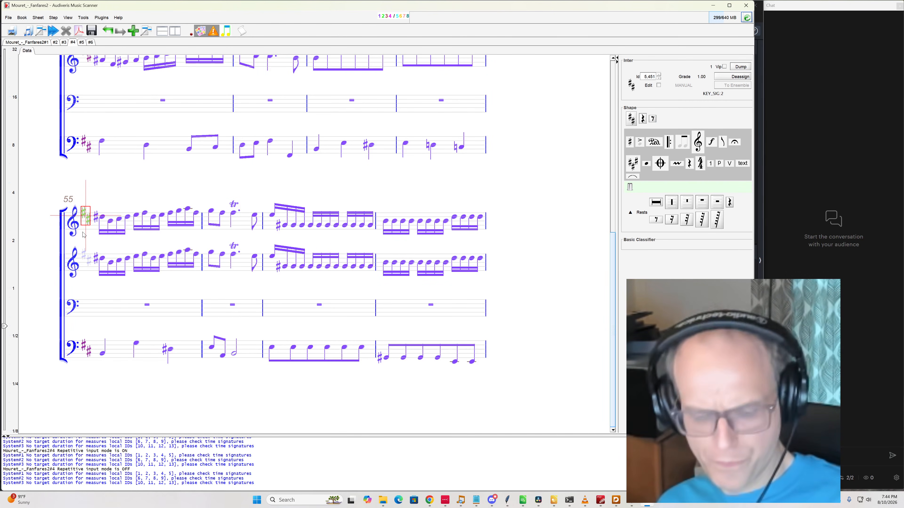
{"action": "left_click", "coordinate": [86, 261]}
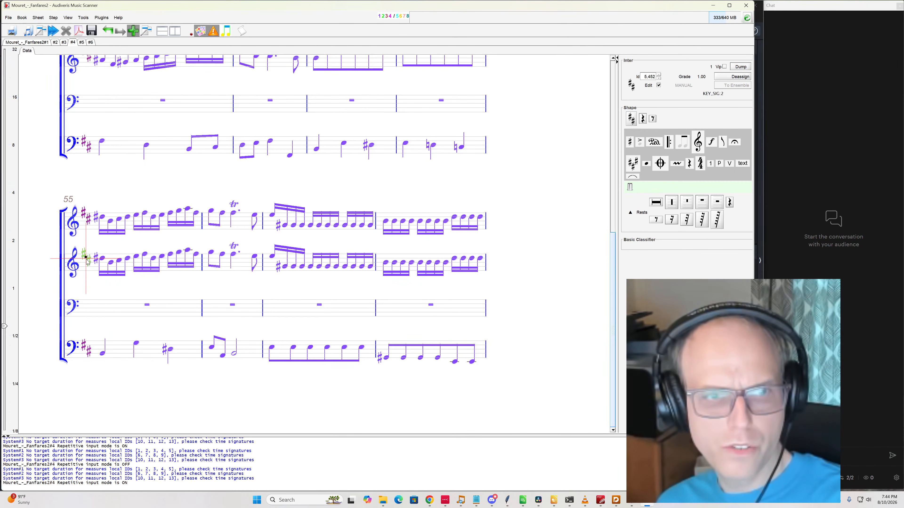
{"action": "key", "text": "ctrl+shift+n"}
{"action": "left_click", "coordinate": [474, 215]}
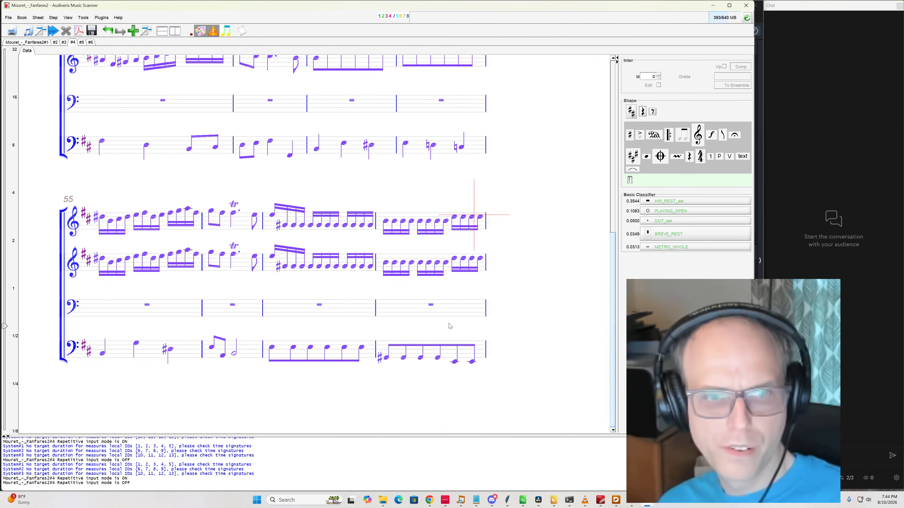
{"action": "scroll", "coordinate": [450, 326], "scroll_direction": "up", "scroll_amount": 6}
{"action": "key", "text": "ctrl+s"}
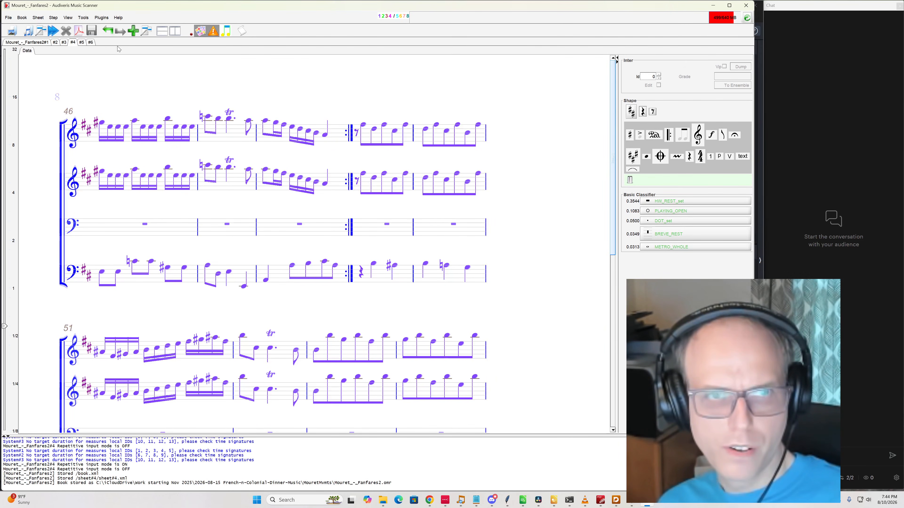
Look through the systems of sheet 5 for recognition errors, and open sheet 6
{"action": "left_click", "coordinate": [81, 42]}
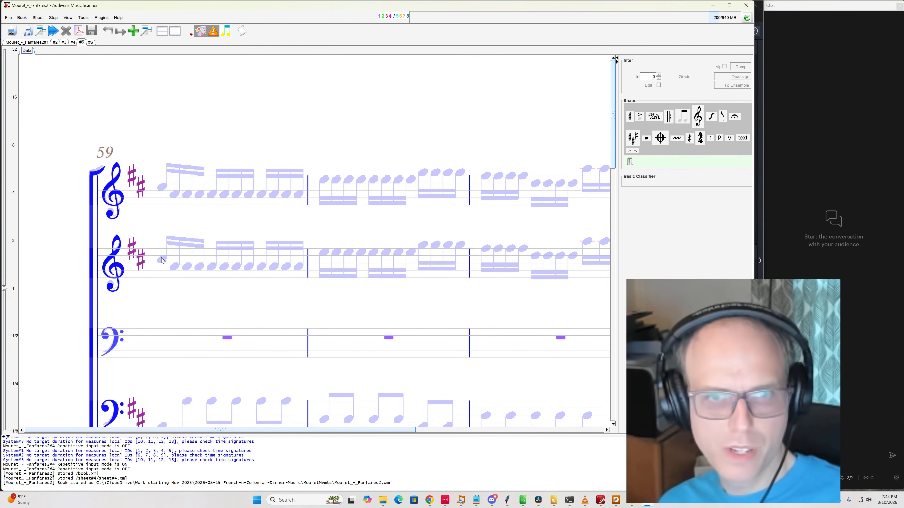
{"action": "scroll", "coordinate": [161, 260], "scroll_direction": "down", "scroll_amount": 3}
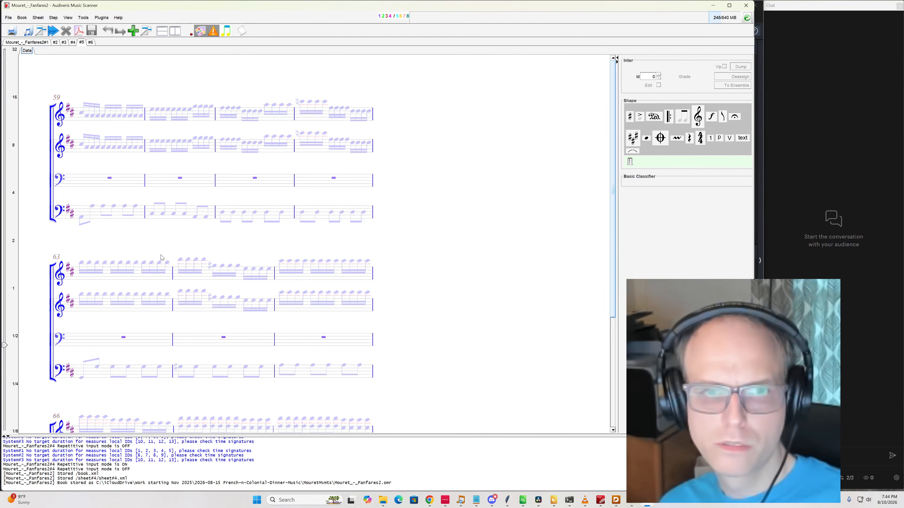
{"action": "scroll", "coordinate": [153, 257], "scroll_direction": "down", "scroll_amount": 2}
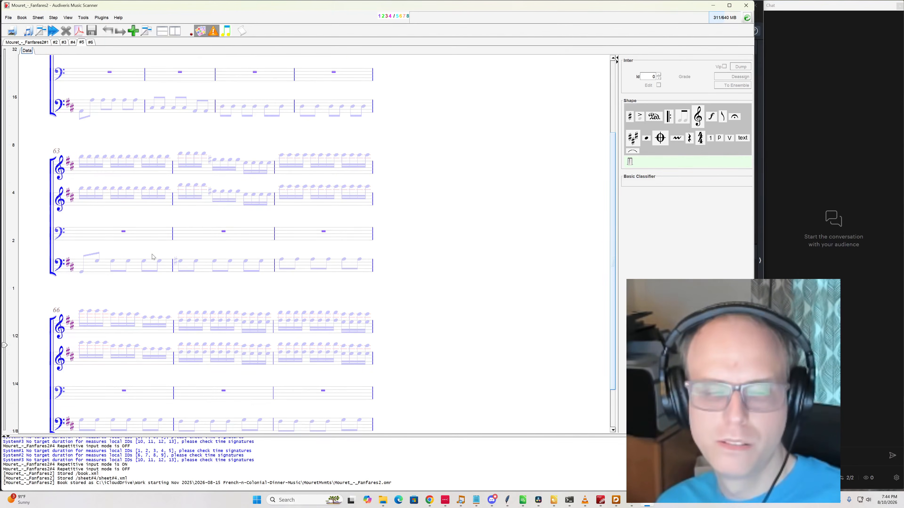
{"action": "scroll", "coordinate": [153, 257], "scroll_direction": "down", "scroll_amount": 2}
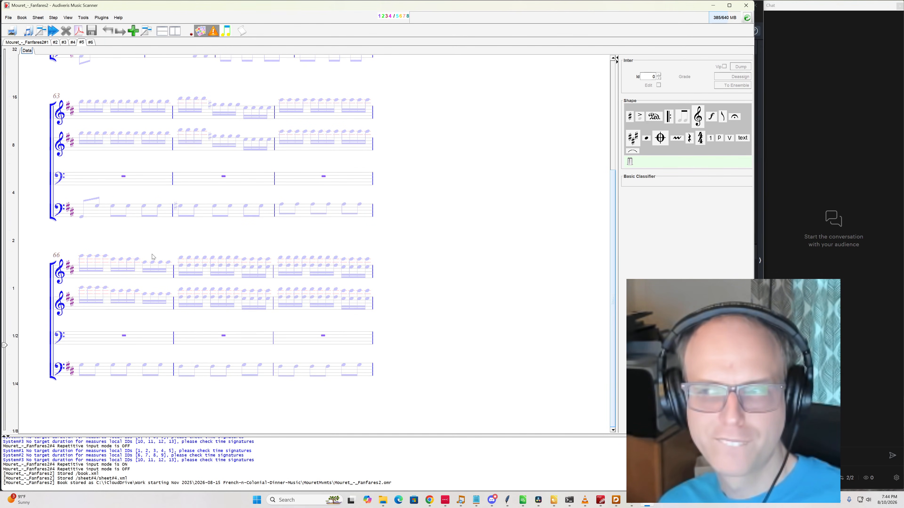
{"action": "left_click", "coordinate": [91, 43]}
{"action": "scroll", "coordinate": [255, 279], "scroll_direction": "up", "scroll_amount": 2}
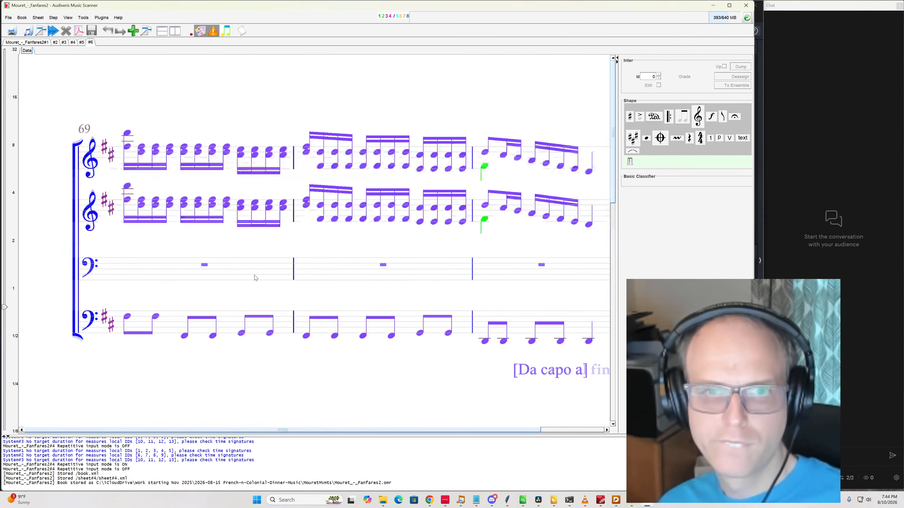
Delete the "[Da capo al fine]" text below the system on sheet 6
{"action": "scroll", "coordinate": [255, 279], "scroll_direction": "down", "scroll_amount": 1}
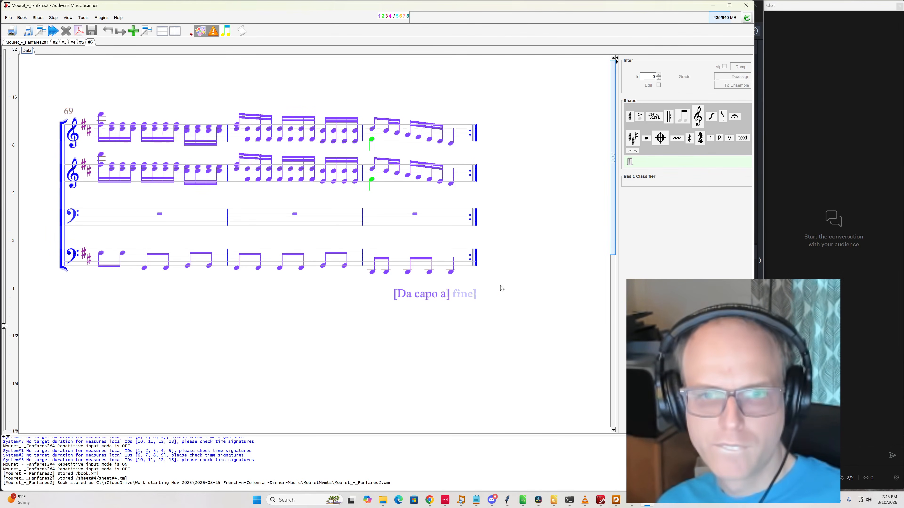
{"action": "left_click_drag", "start_coordinate": [500, 284], "coordinate": [308, 317]}
{"action": "key", "text": "Delete"}
{"action": "key", "text": "Return"}
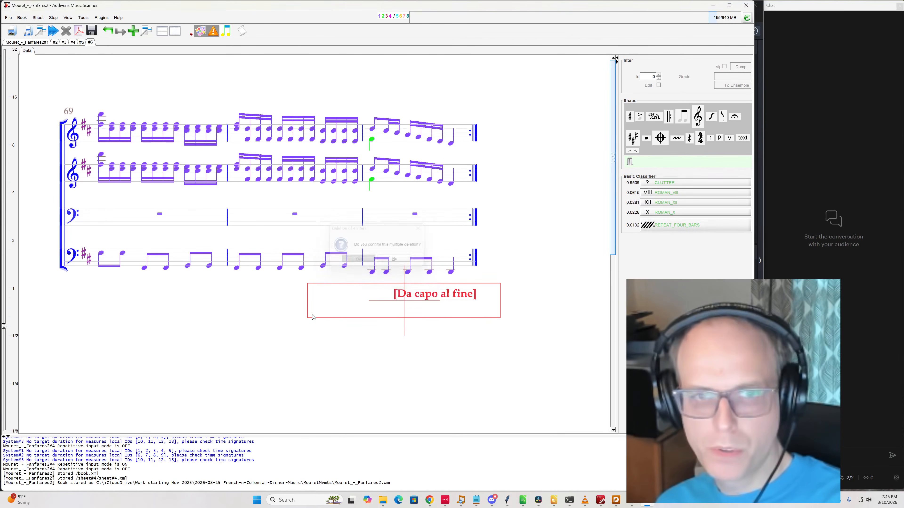
Flag sheet 5 of the book as invalid
{"action": "left_click", "coordinate": [83, 43]}
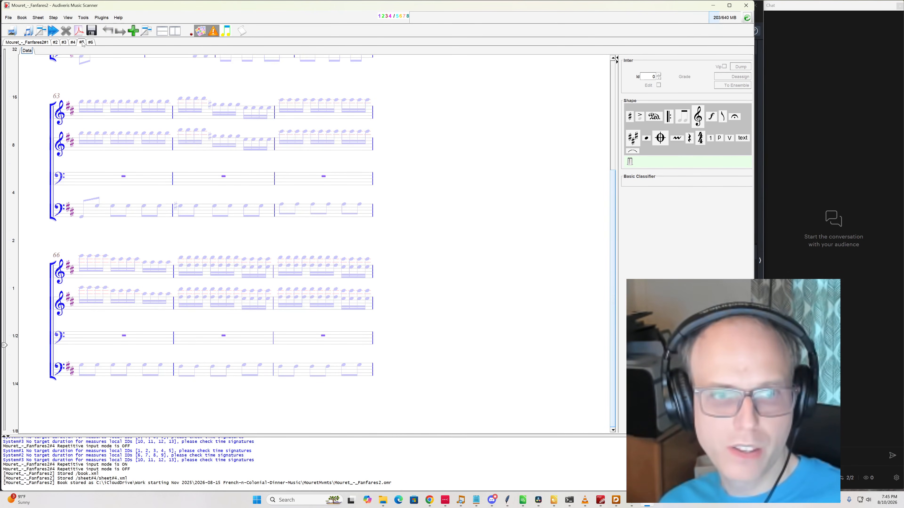
{"action": "left_click", "coordinate": [38, 18]}
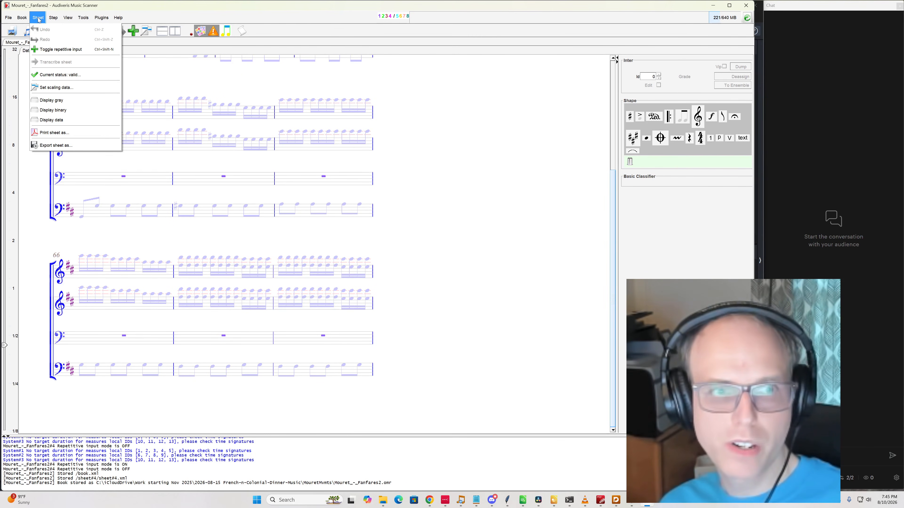
{"action": "left_click", "coordinate": [58, 74]}
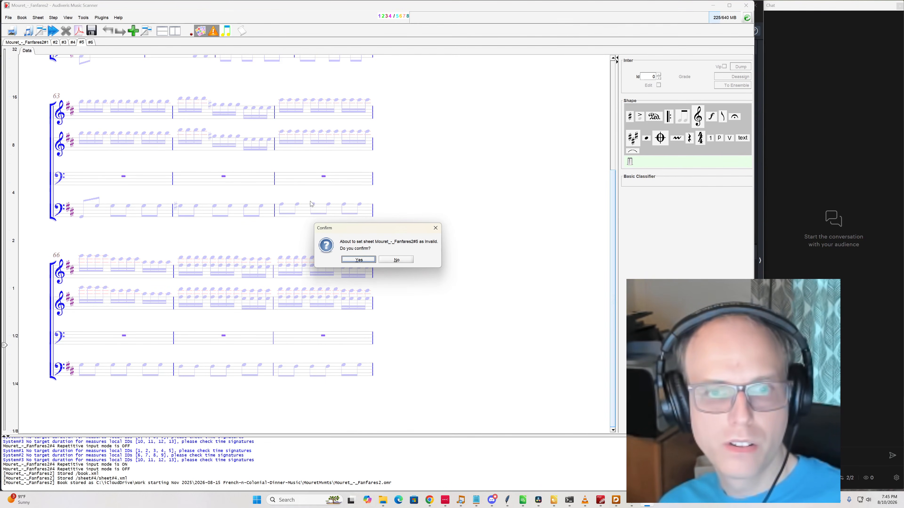
{"action": "left_click", "coordinate": [358, 259]}
{"action": "scroll", "coordinate": [385, 279], "scroll_direction": "up", "scroll_amount": 3}
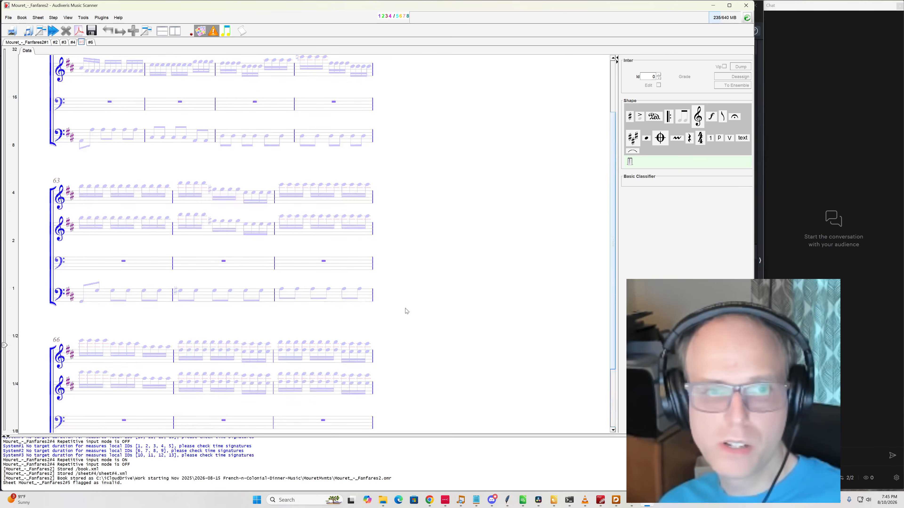
Export the book to the MouretMvmts folder as Mouret_-_Fanfares2.mxl
{"action": "left_click", "coordinate": [39, 43]}
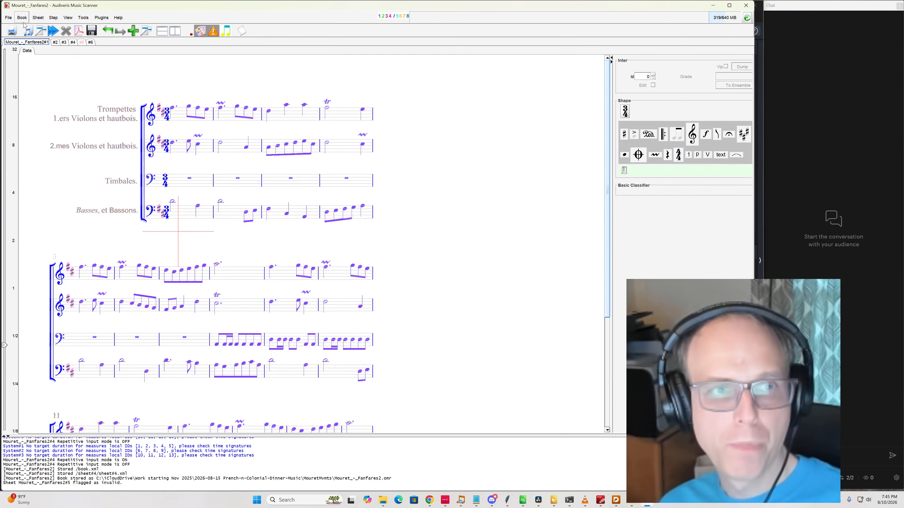
{"action": "left_click", "coordinate": [23, 19]}
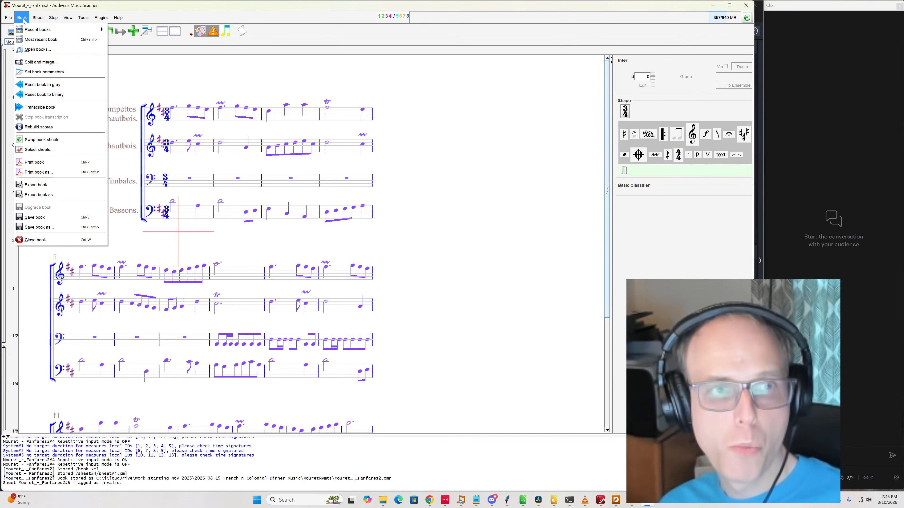
{"action": "left_click", "coordinate": [70, 194]}
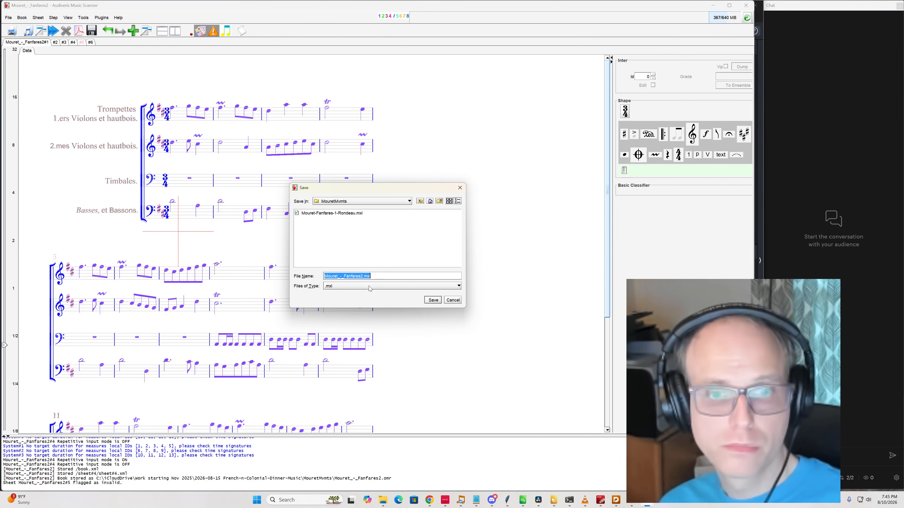
{"action": "left_click", "coordinate": [433, 300]}
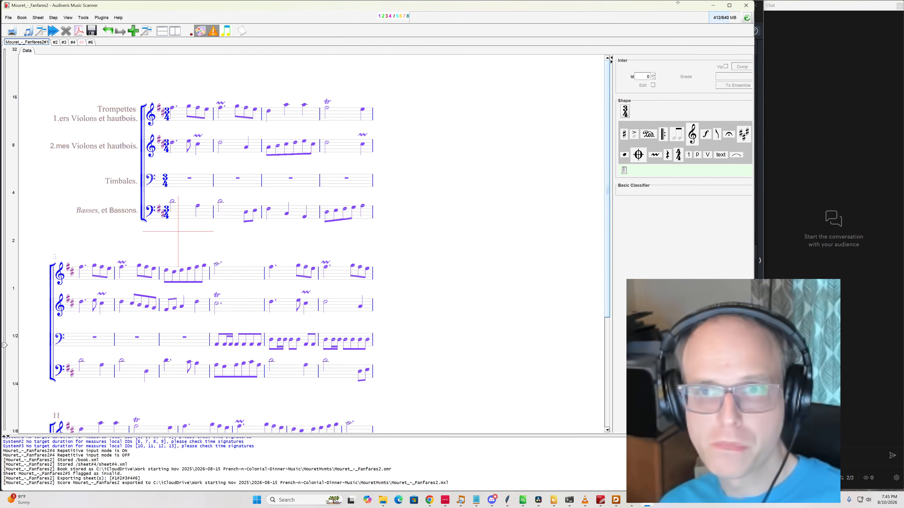
Open the exported Mouret_-_Fanfares2.mxl from the MouretMvmts folder in Dorico
{"action": "left_click", "coordinate": [715, 5]}
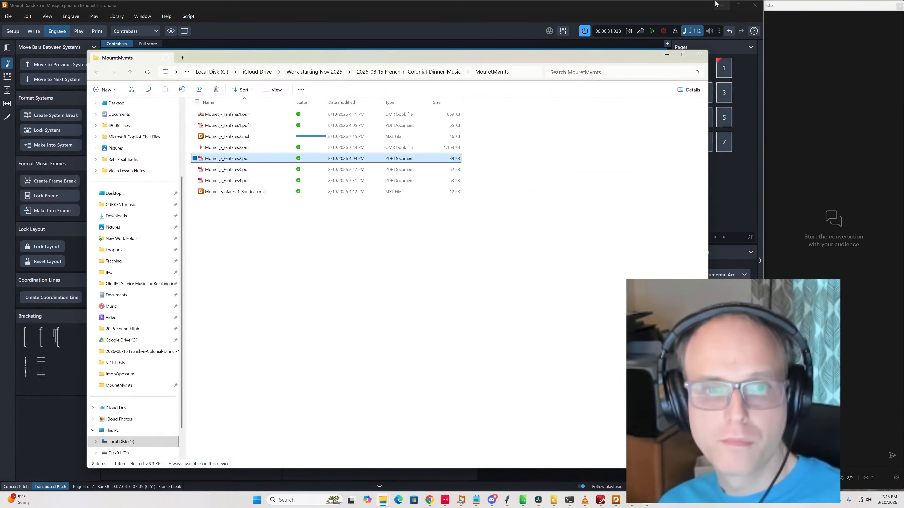
{"action": "left_click", "coordinate": [273, 140]}
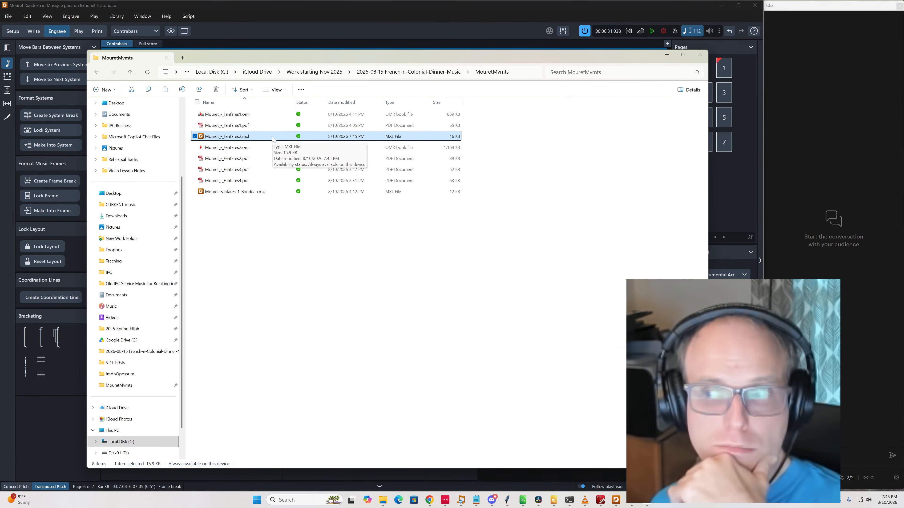
{"action": "double_click", "coordinate": [273, 139]}
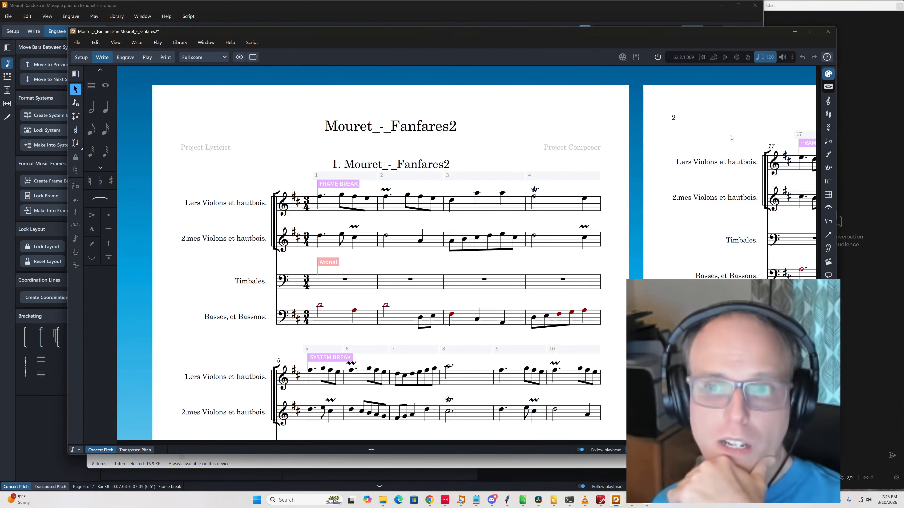
Delete the Atonal key signature from the Timbales staff in bar 1
{"action": "scroll", "coordinate": [409, 354], "scroll_direction": "down", "scroll_amount": 2}
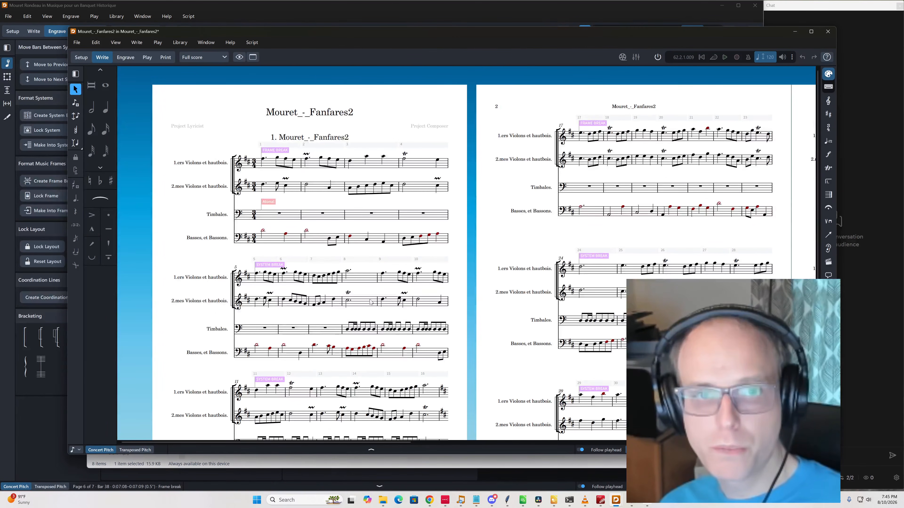
{"action": "left_click", "coordinate": [268, 202]}
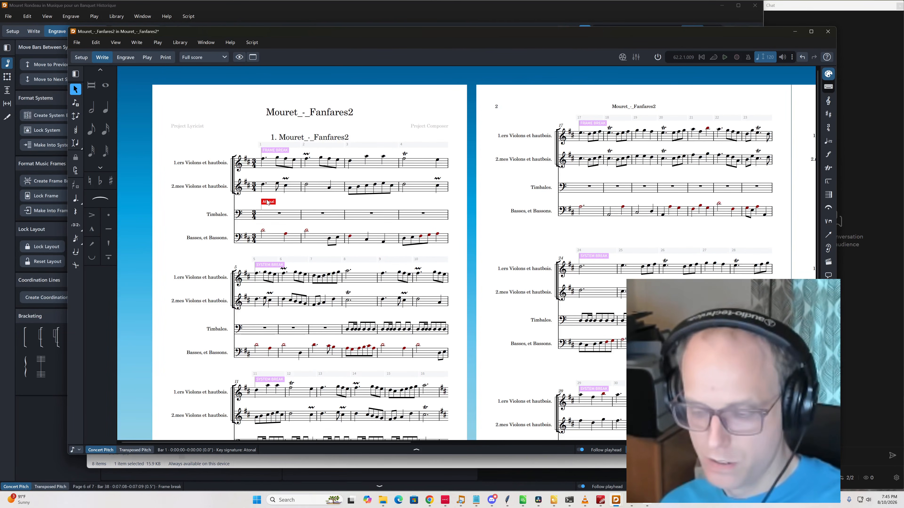
{"action": "key", "text": "Delete"}
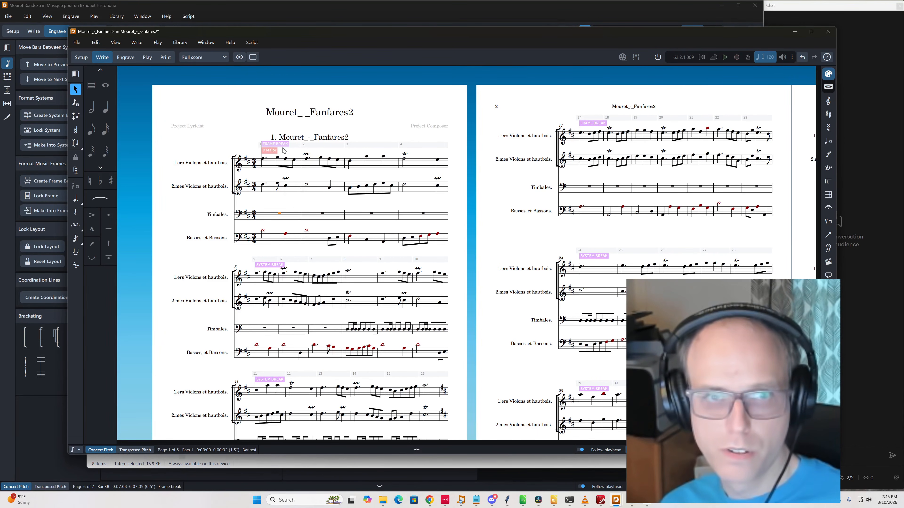
Delete the redundant D Major key signature at bar 17 in Write mode
{"action": "left_click", "coordinate": [129, 58]}
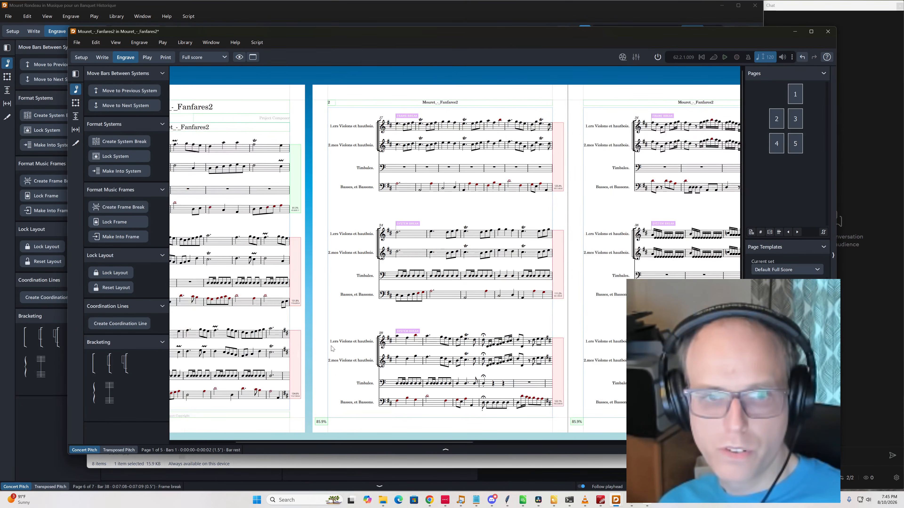
{"action": "left_click", "coordinate": [412, 335]}
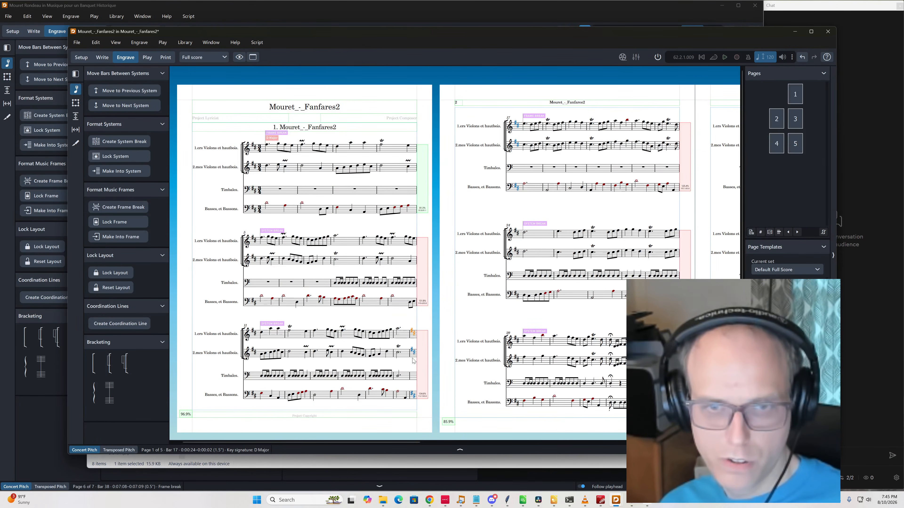
{"action": "key", "text": "Right"}
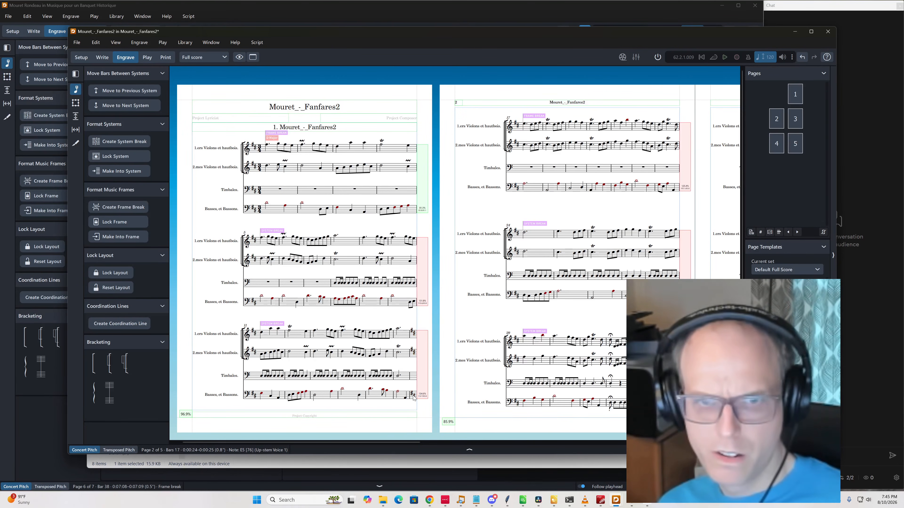
{"action": "key", "text": "ctrl+2"}
{"action": "left_click", "coordinate": [389, 333]}
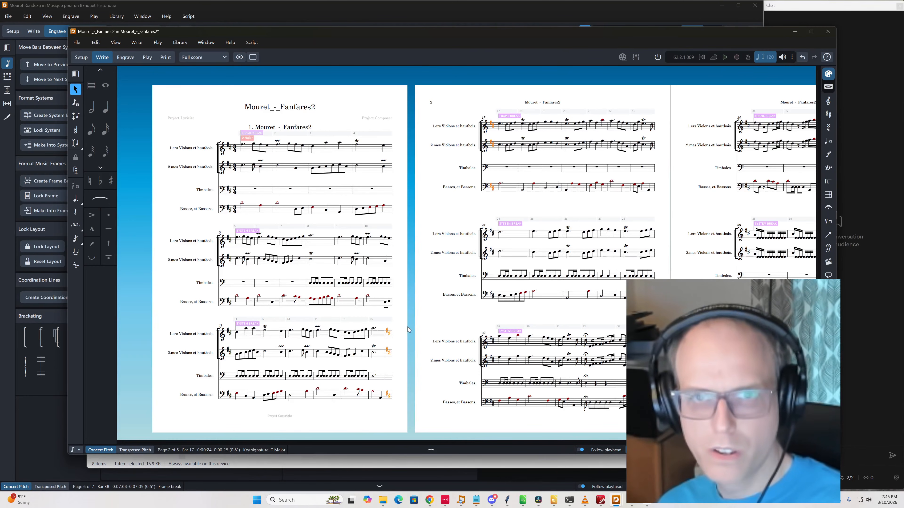
{"action": "key", "text": "Delete"}
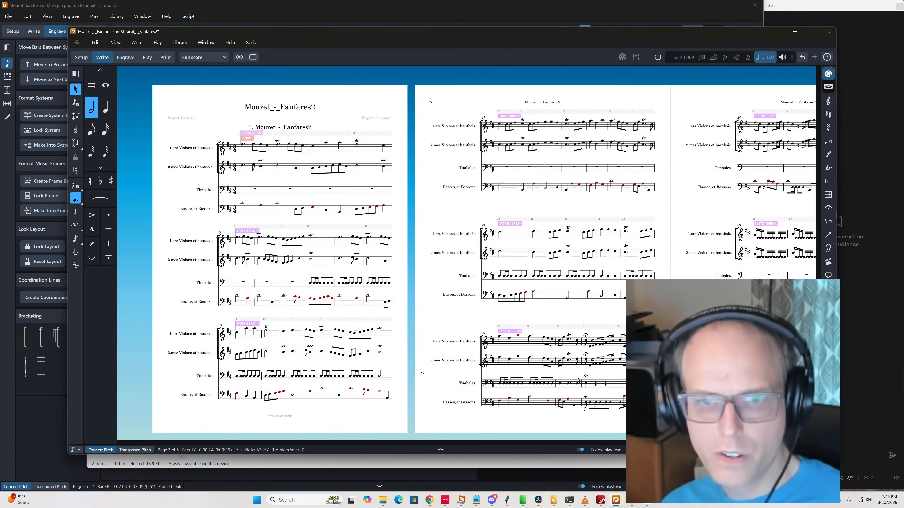
Delete the redundant D Major key signature at bar 34
{"action": "scroll", "coordinate": [421, 370], "scroll_direction": "right", "scroll_amount": 5}
{"action": "scroll", "coordinate": [420, 371], "scroll_direction": "right", "scroll_amount": 4}
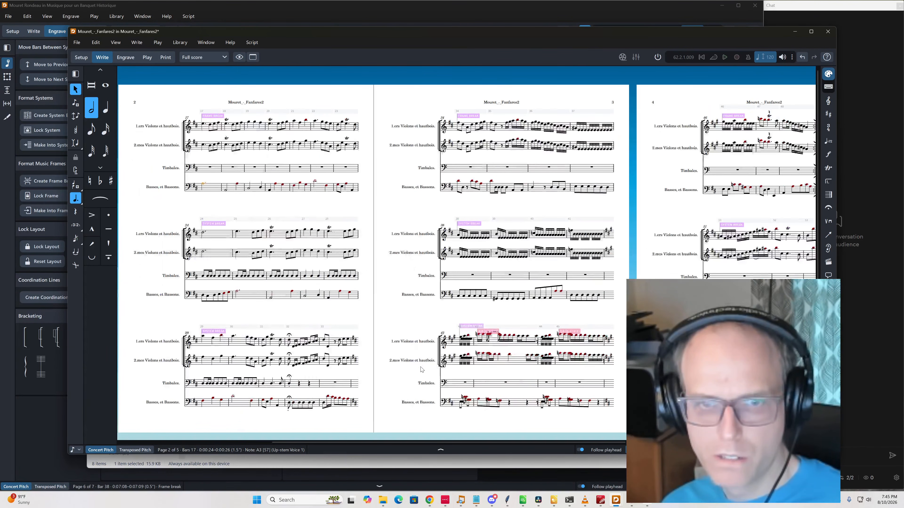
{"action": "left_click", "coordinate": [356, 345]}
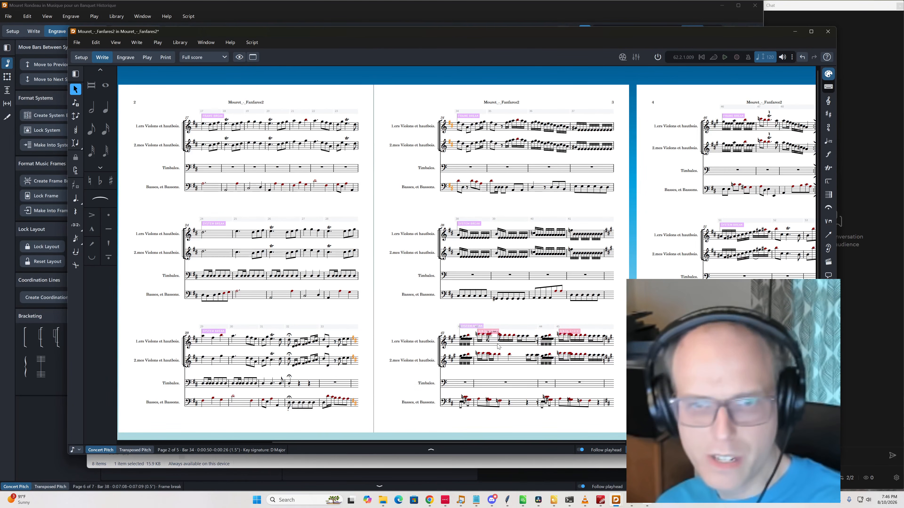
{"action": "key", "text": "Delete"}
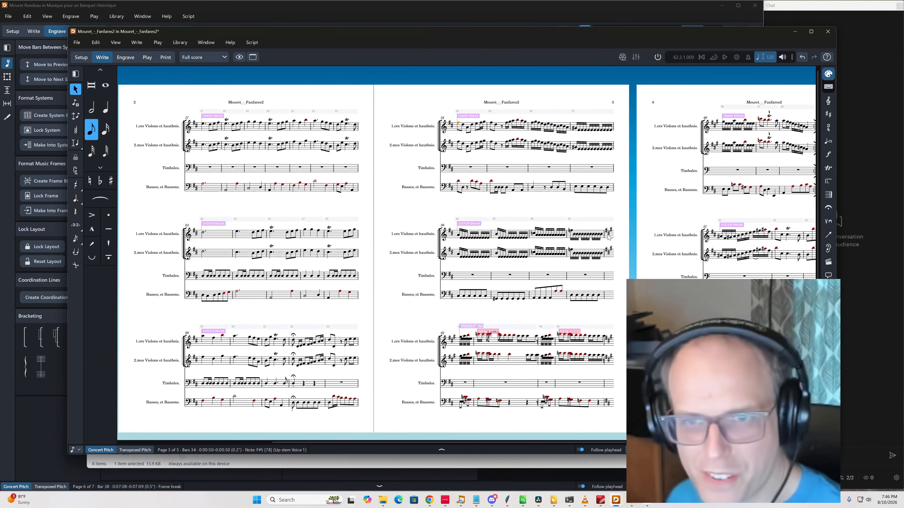
Delete the misplaced A Major key signatures from the two violin staves at bar 42
{"action": "left_click", "coordinate": [459, 337]}
{"action": "left_click", "coordinate": [609, 255]}
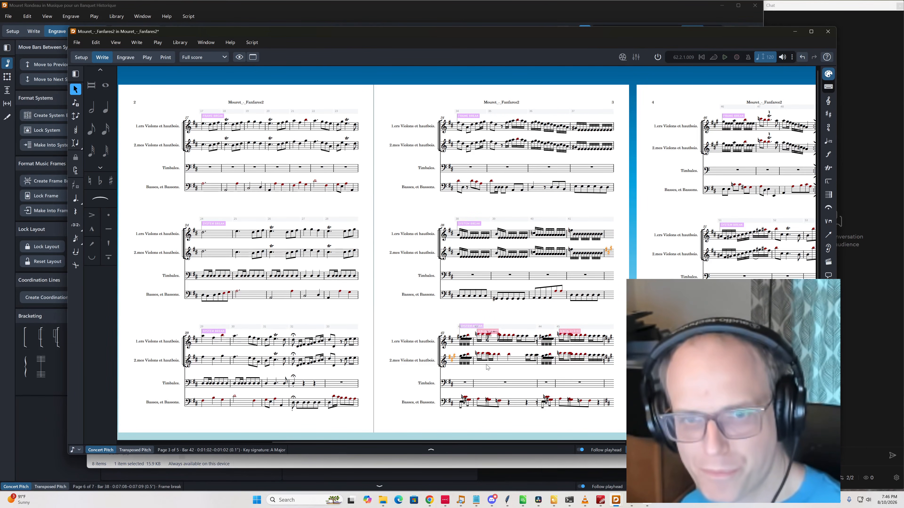
{"action": "key", "text": "Delete"}
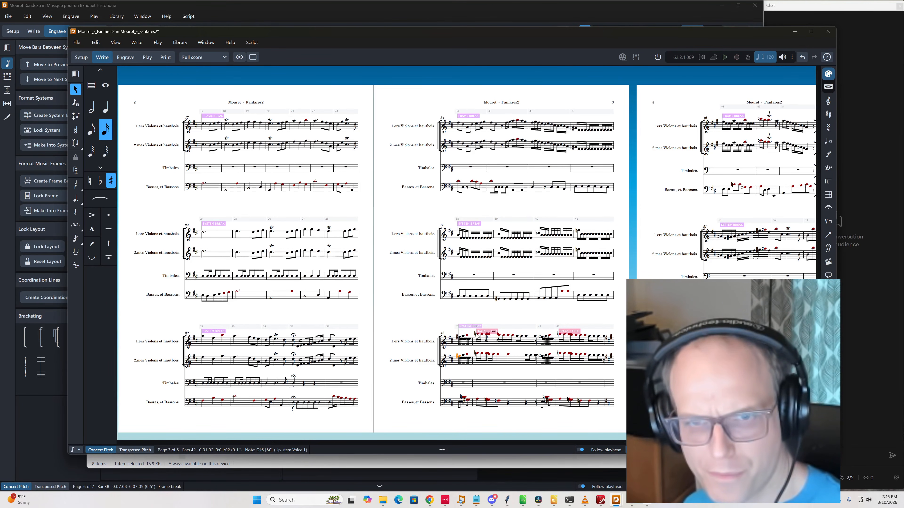
Turn off waiting for the next system break on the bar 42 system break in Engrave mode
{"action": "left_click", "coordinate": [119, 57]}
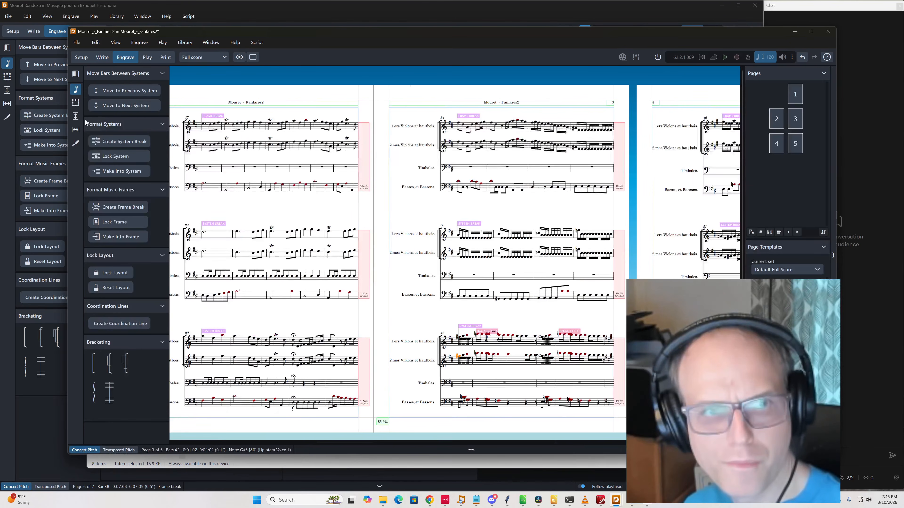
{"action": "left_click", "coordinate": [75, 129]}
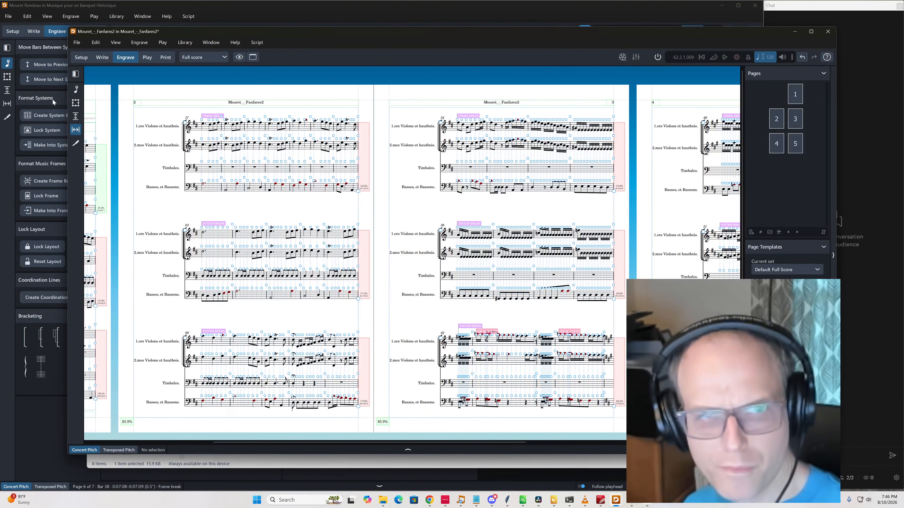
{"action": "left_click", "coordinate": [76, 89]}
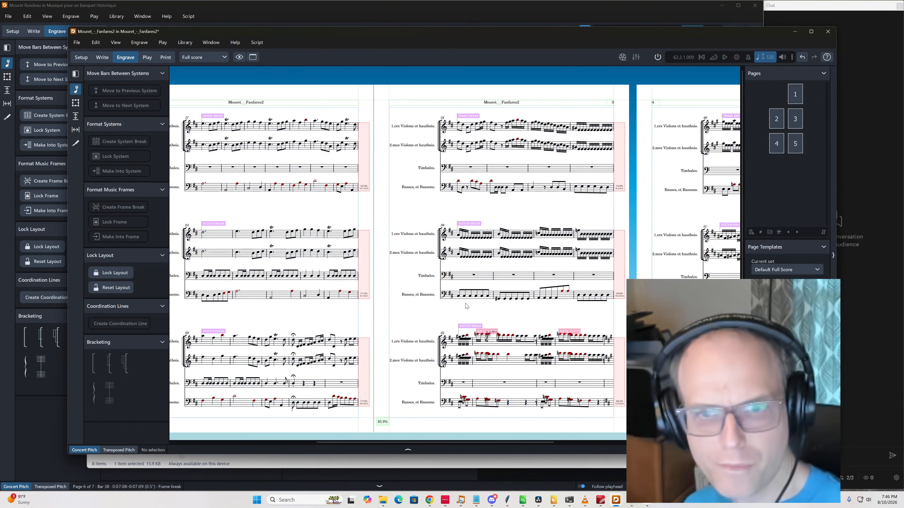
{"action": "left_click", "coordinate": [477, 327]}
{"action": "left_click", "coordinate": [439, 449]}
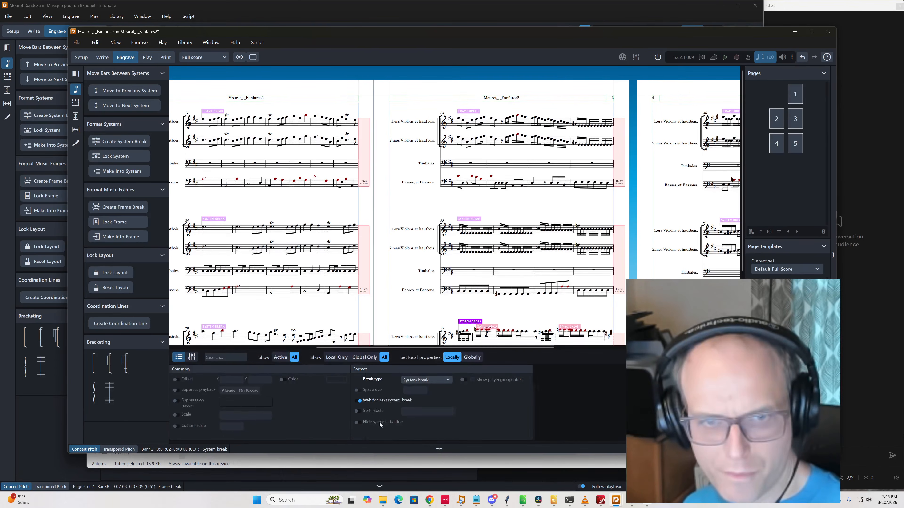
{"action": "left_click", "coordinate": [357, 400]}
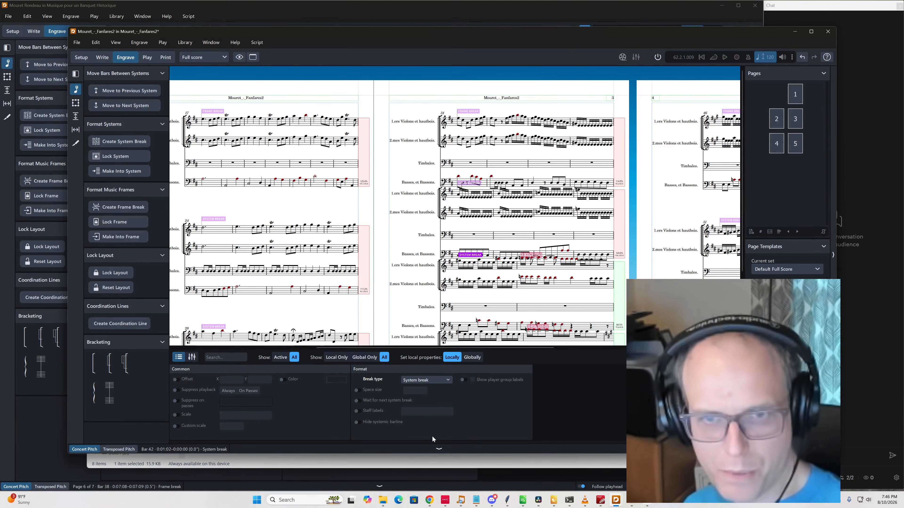
{"action": "left_click", "coordinate": [486, 452]}
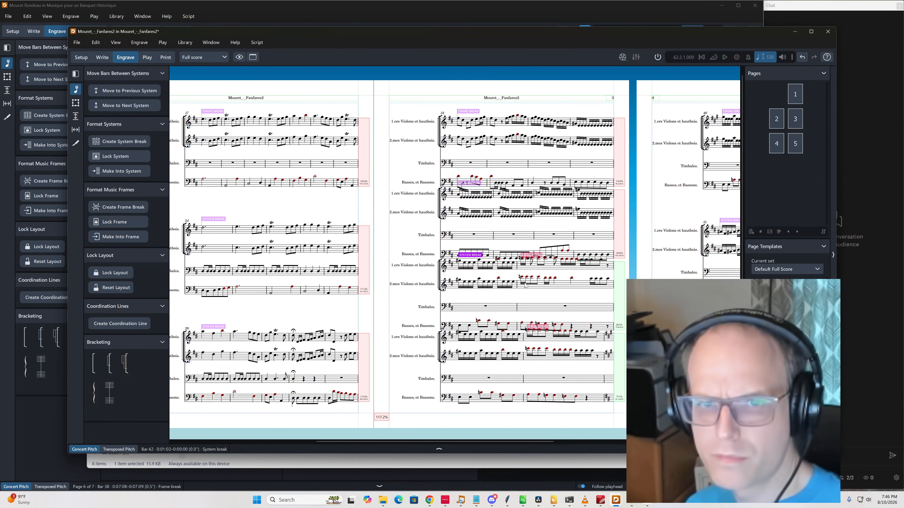
Insert a frame break at bar 44 and select a first-violin note in bar 43
{"action": "left_click", "coordinate": [458, 333]}
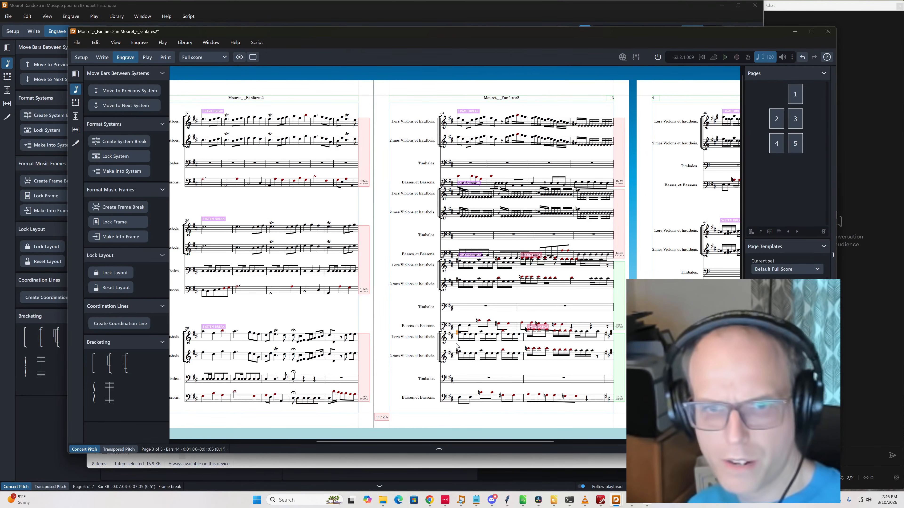
{"action": "key", "text": "shift+f"}
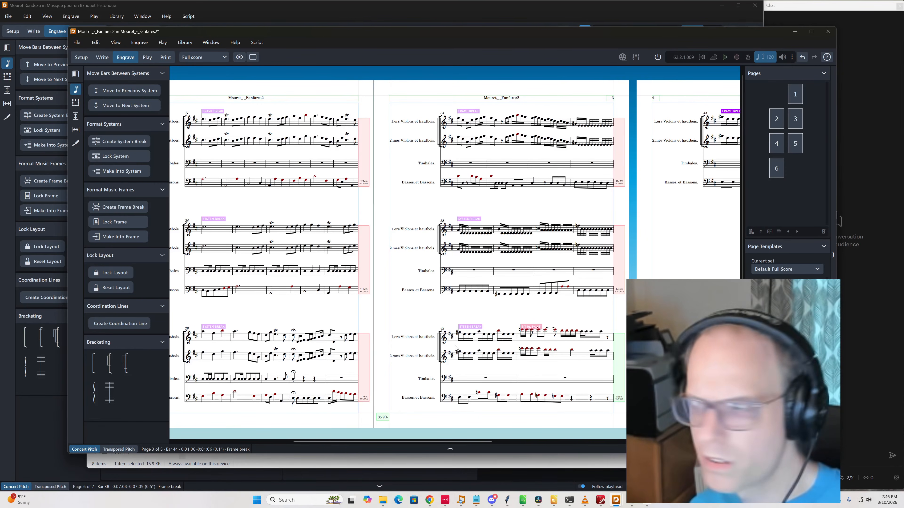
{"action": "left_click", "coordinate": [522, 331]}
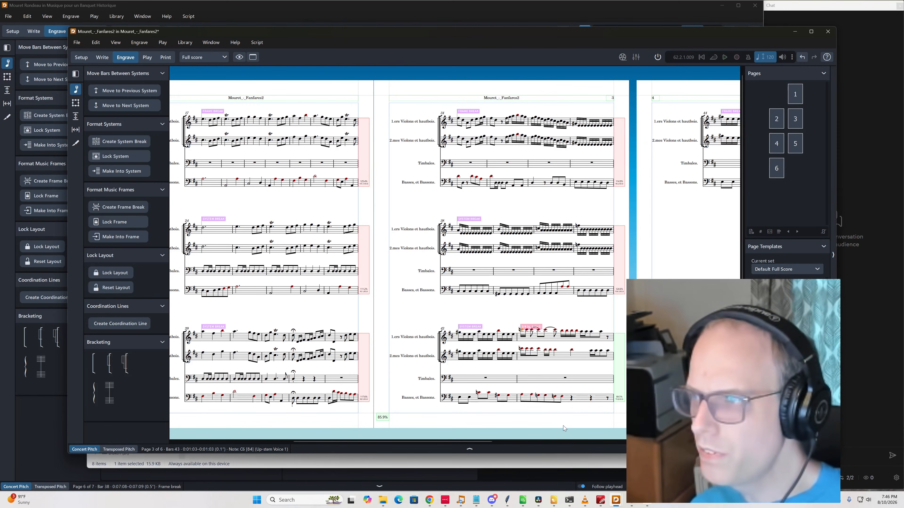
In Write mode with Insert mode on, shorten the second-violin notes in bar 43 to sixteenth notes
{"action": "left_click", "coordinate": [532, 354]}
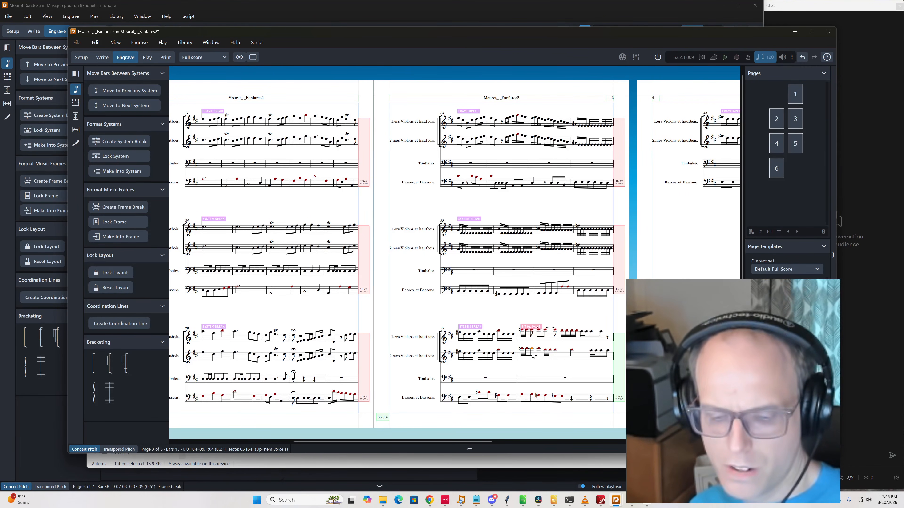
{"action": "key", "text": "ctrl+2"}
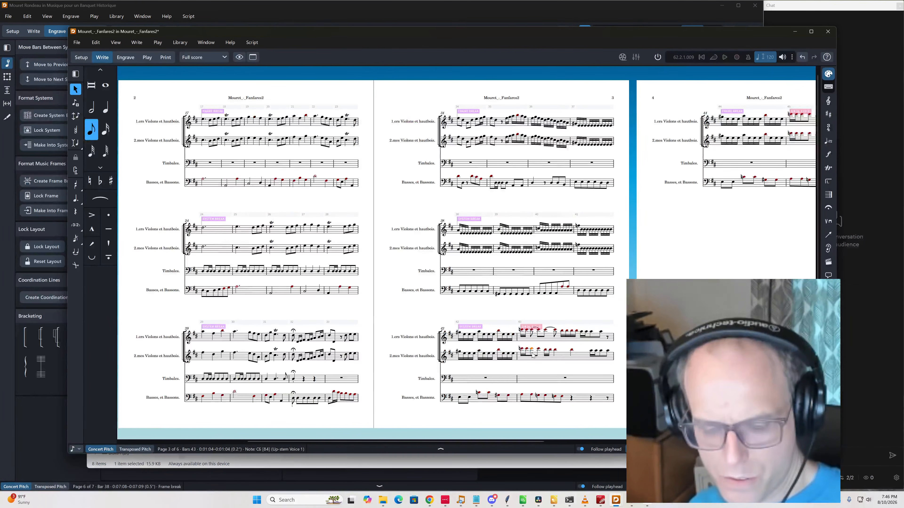
{"action": "key", "text": "6"}
{"action": "key", "text": "i"}
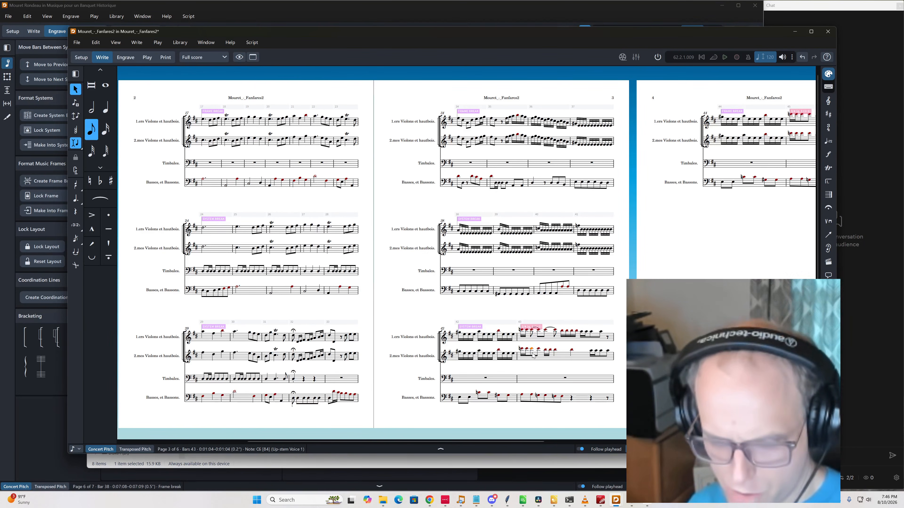
{"action": "key", "text": "5"}
{"action": "key", "text": "Right"}
{"action": "key", "text": "5"}
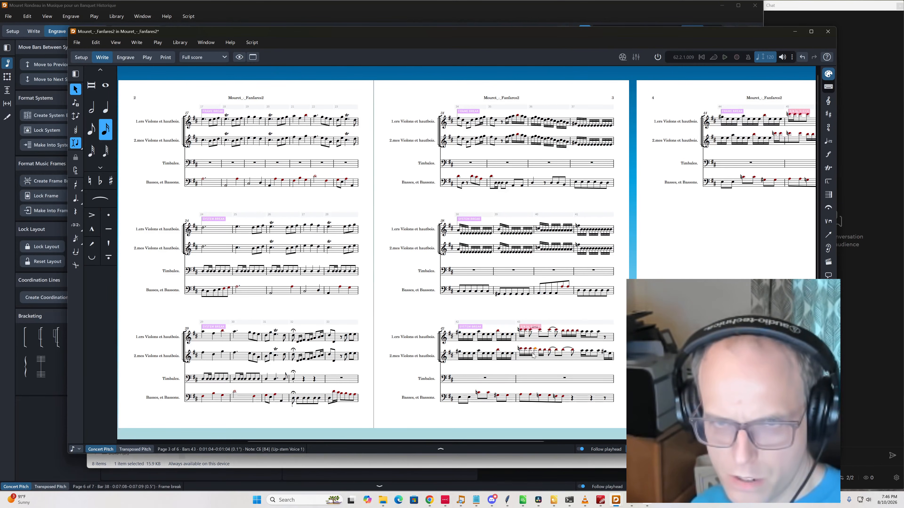
{"action": "key", "text": "Right"}
{"action": "key", "text": "5"}
{"action": "key", "text": "Right"}
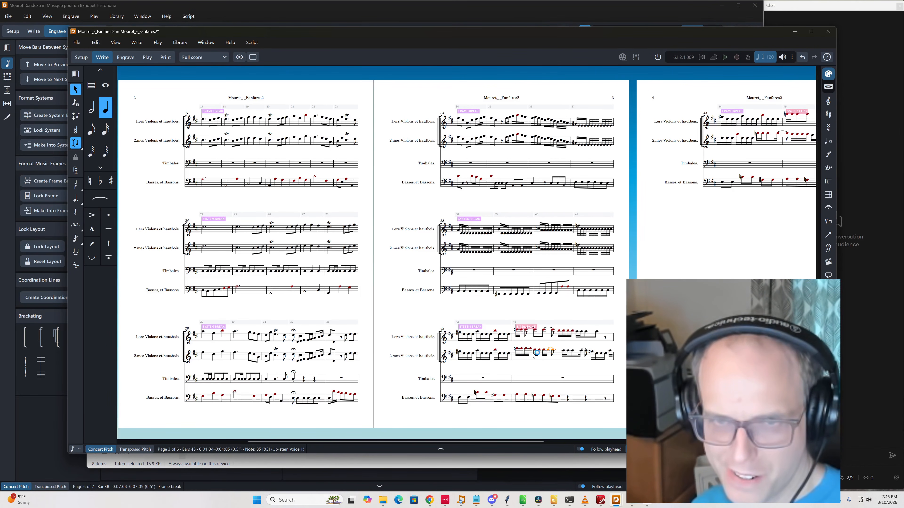
{"action": "key", "text": "5"}
{"action": "key", "text": "Right"}
{"action": "key", "text": "5"}
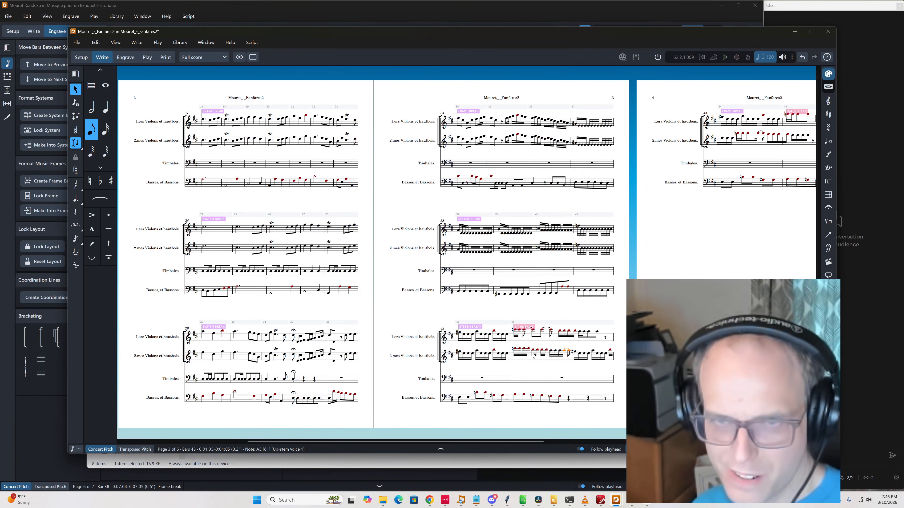
Delete the time signature at bar 43
{"action": "left_click", "coordinate": [534, 328]}
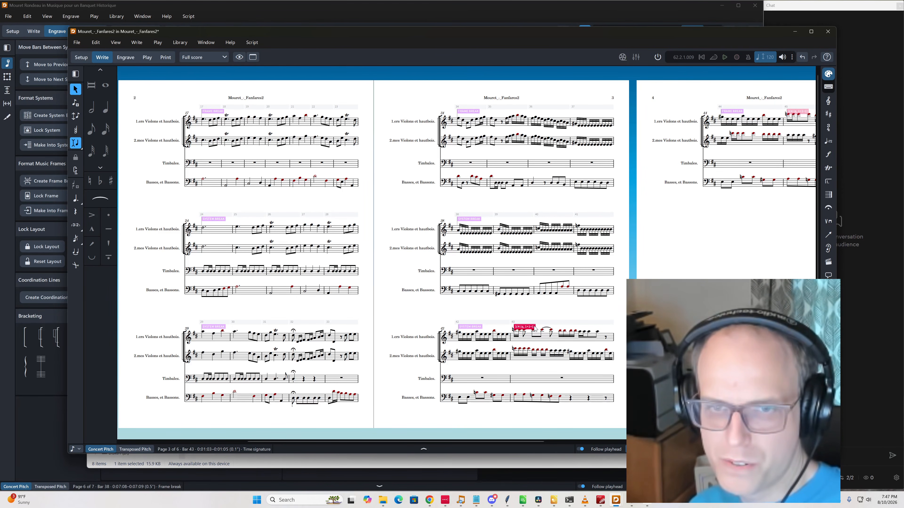
{"action": "key", "text": "Delete"}
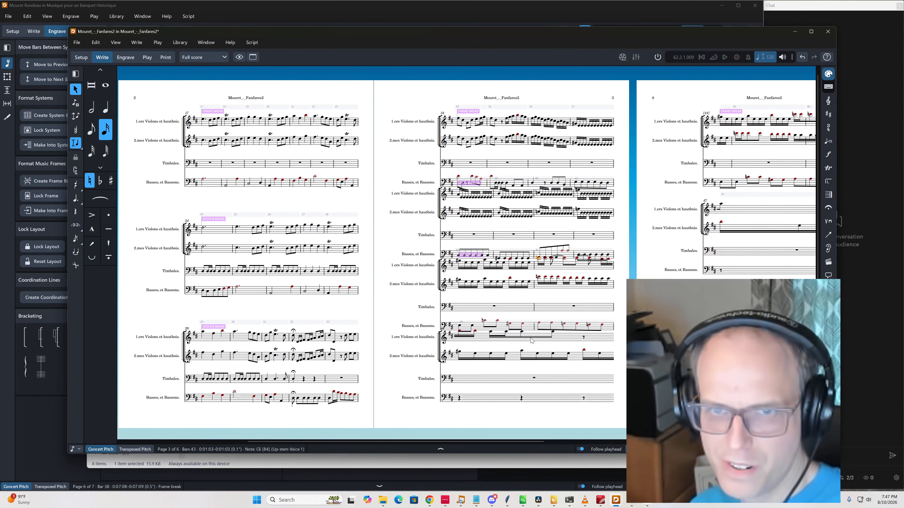
Shorten the first-violin notes in bar 43 to sixteenth notes and delete the eighth rest following them in bar 44
{"action": "key", "text": "Right"}
{"action": "key", "text": "Right"}
{"action": "key", "text": "4"}
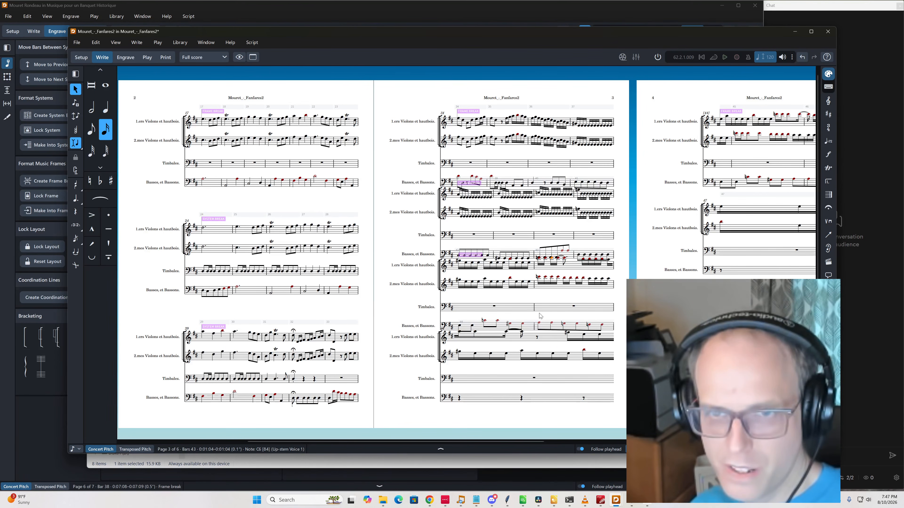
{"action": "key", "text": "Right"}
{"action": "key", "text": "4"}
{"action": "key", "text": "Right"}
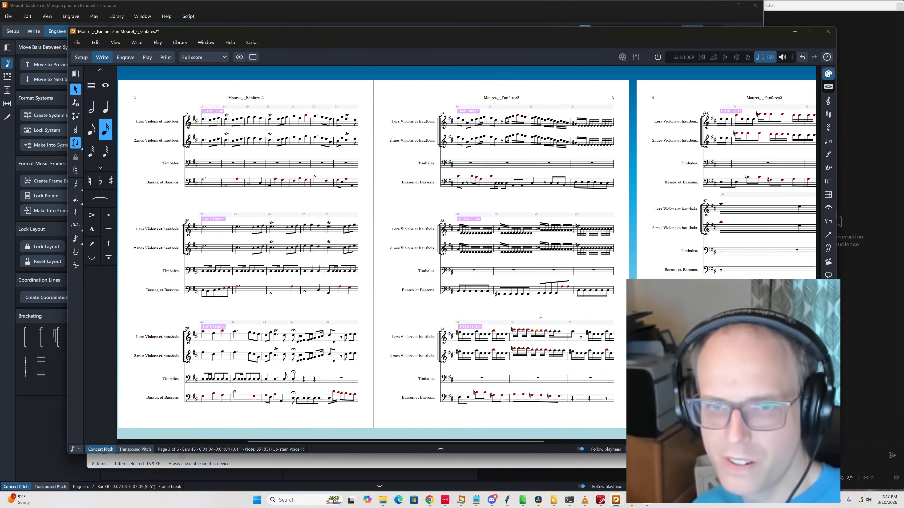
{"action": "key", "text": "4"}
{"action": "key", "text": "Right"}
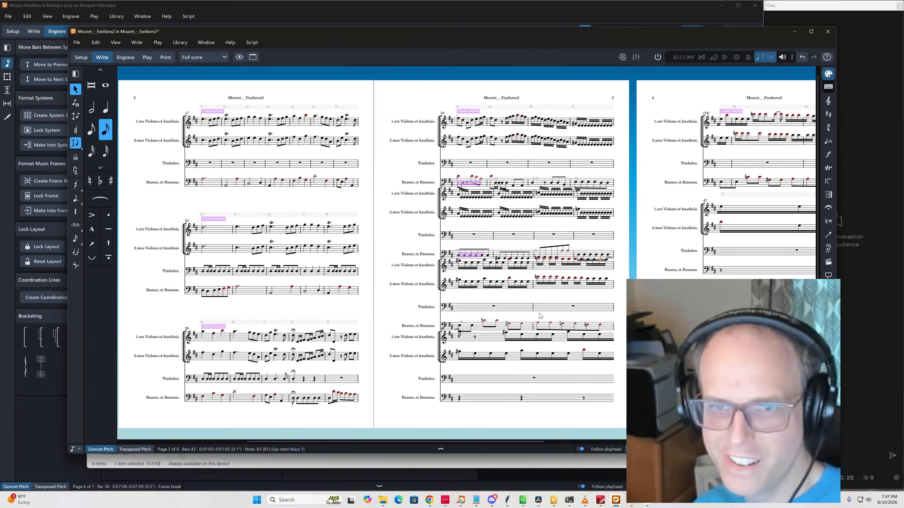
{"action": "key", "text": "4"}
{"action": "key", "text": "Right"}
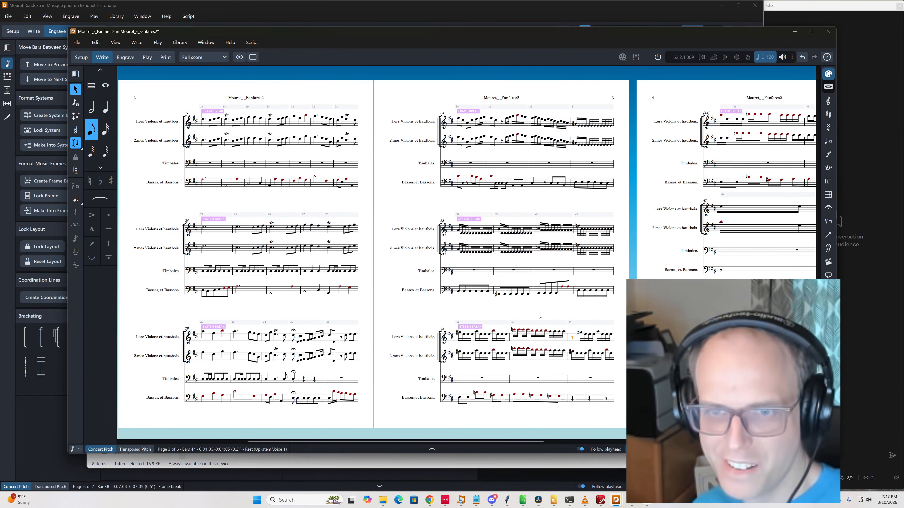
{"action": "key", "text": "Delete"}
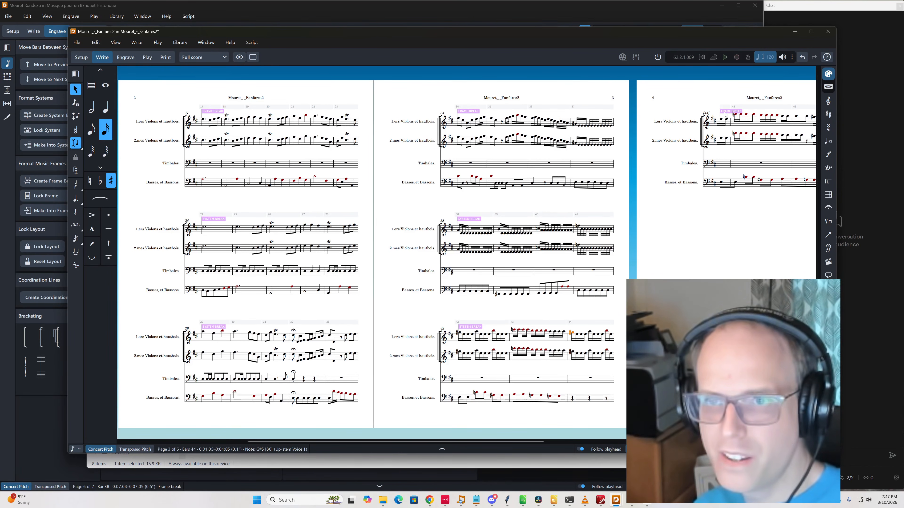
Shorten the first-violin notes in bar 45 to sixteenth notes
{"action": "key", "text": "4"}
{"action": "key", "text": "Right"}
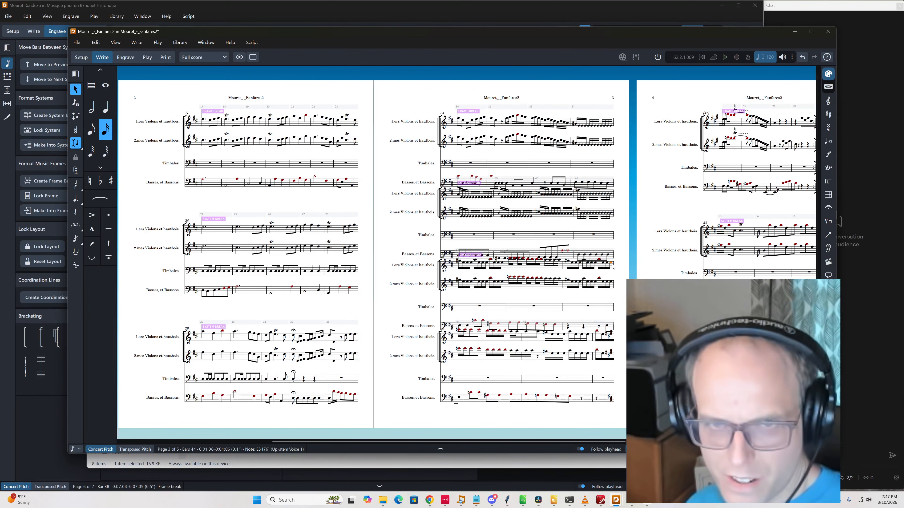
{"action": "key", "text": "Right"}
{"action": "key", "text": "Right"}
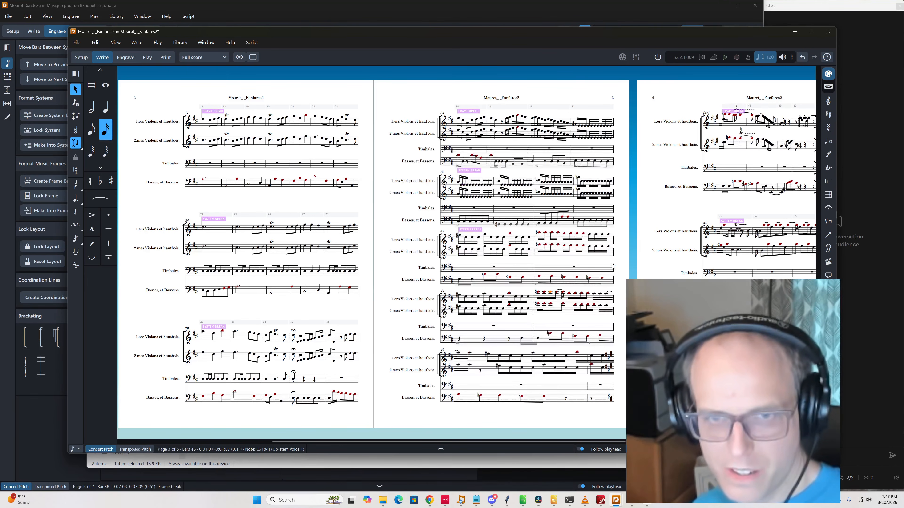
{"action": "key", "text": "Right"}
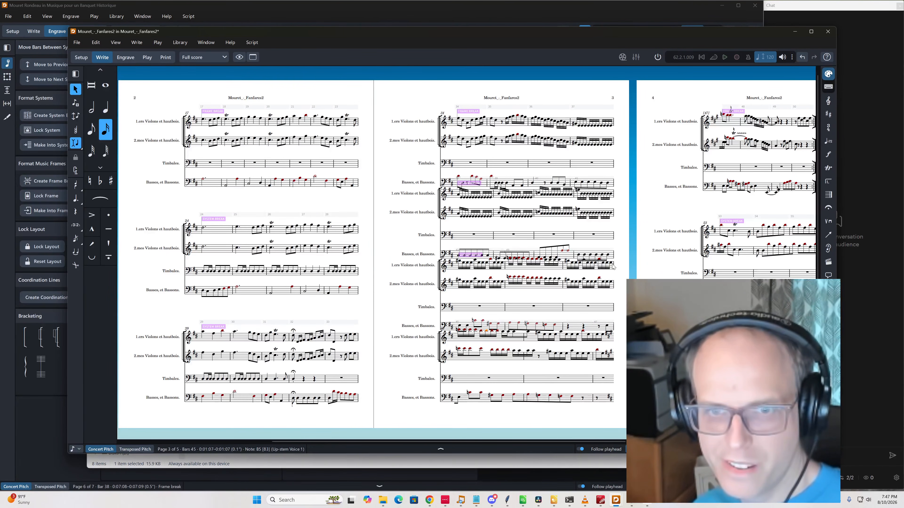
{"action": "key", "text": "Right"}
{"action": "key", "text": "Right"}
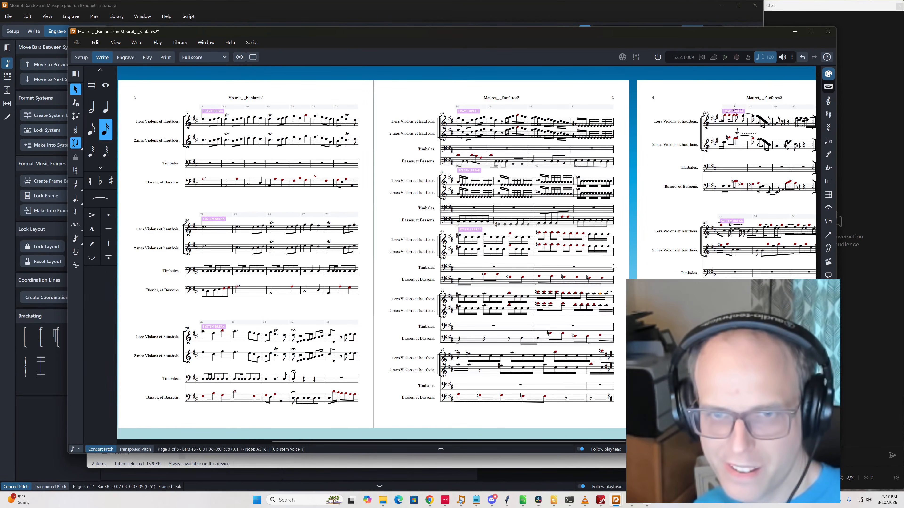
{"action": "key", "text": "Right"}
{"action": "key", "text": "4"}
Shorten the second-violin notes in bar 45 to sixteenth notes and delete the rest at the start of bar 46
{"action": "key", "text": "Down"}
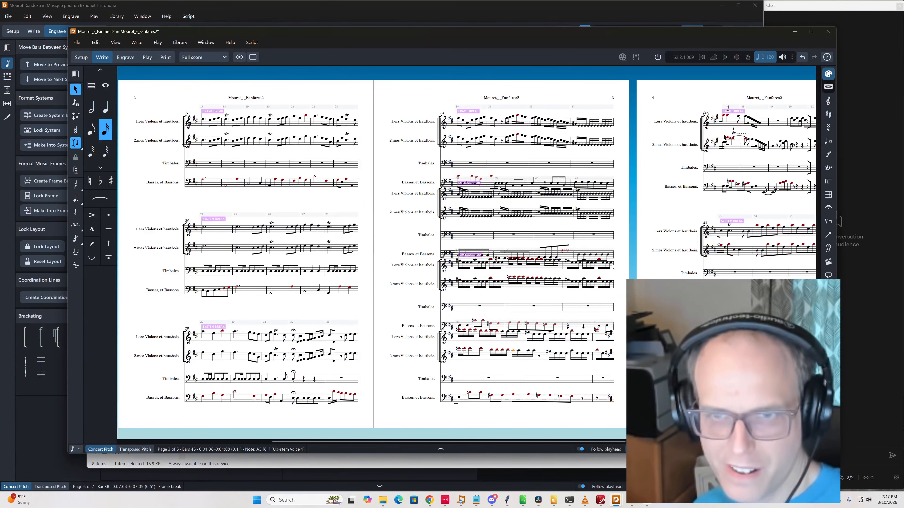
{"action": "key", "text": "Left"}
{"action": "key", "text": "Left"}
{"action": "key", "text": "Left"}
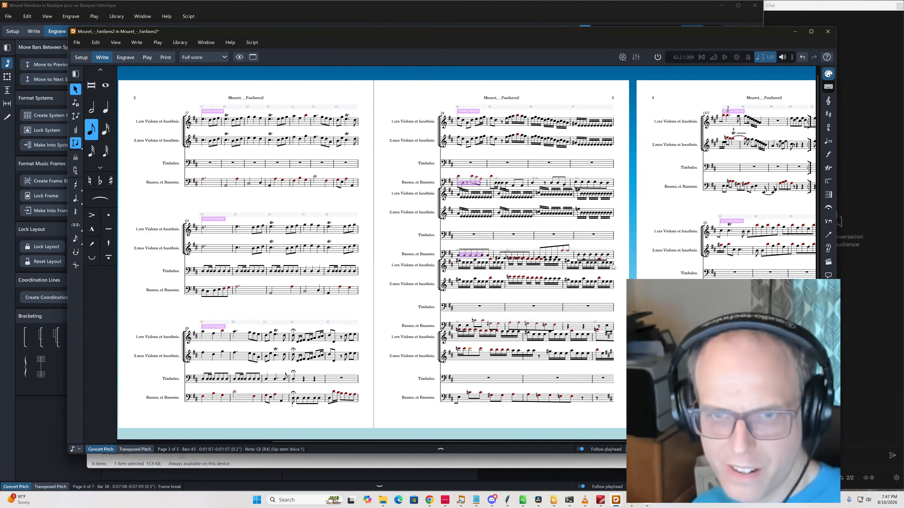
{"action": "key", "text": "4"}
{"action": "key", "text": "Right"}
{"action": "key", "text": "4"}
{"action": "key", "text": "Right"}
{"action": "key", "text": "Right"}
{"action": "key", "text": "Right"}
{"action": "key", "text": "Right"}
{"action": "key", "text": "Right"}
{"action": "key", "text": "Right"}
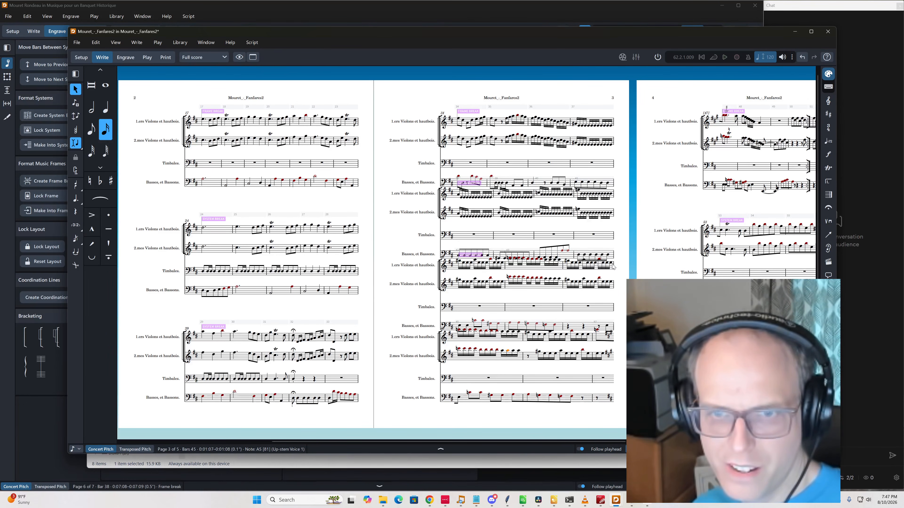
{"action": "key", "text": "Right"}
{"action": "key", "text": "Delete"}
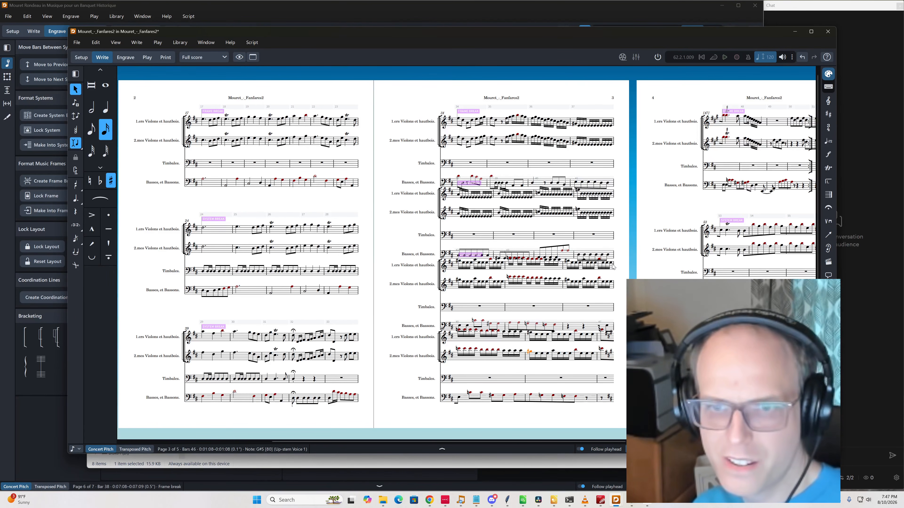
Delete the A Major key signatures from the two violin staves at bar 47
{"action": "left_click", "coordinate": [609, 340]}
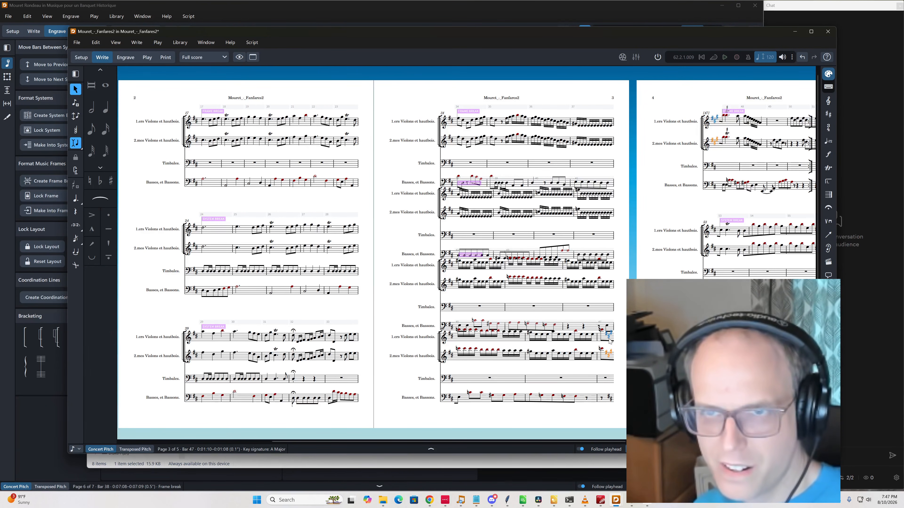
{"action": "key", "text": "Delete"}
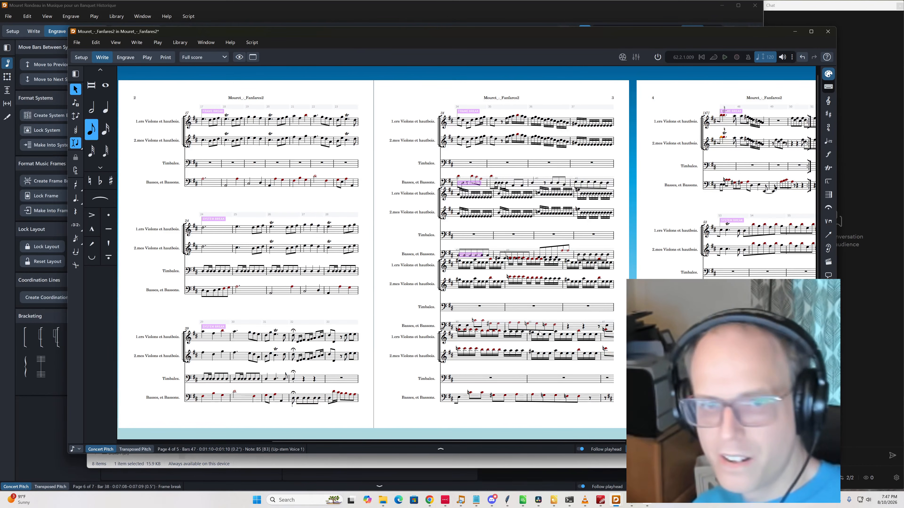
In Engrave mode, make the bar 34 frame break wait for the next system break instead of the next frame break
{"action": "left_click", "coordinate": [470, 112]}
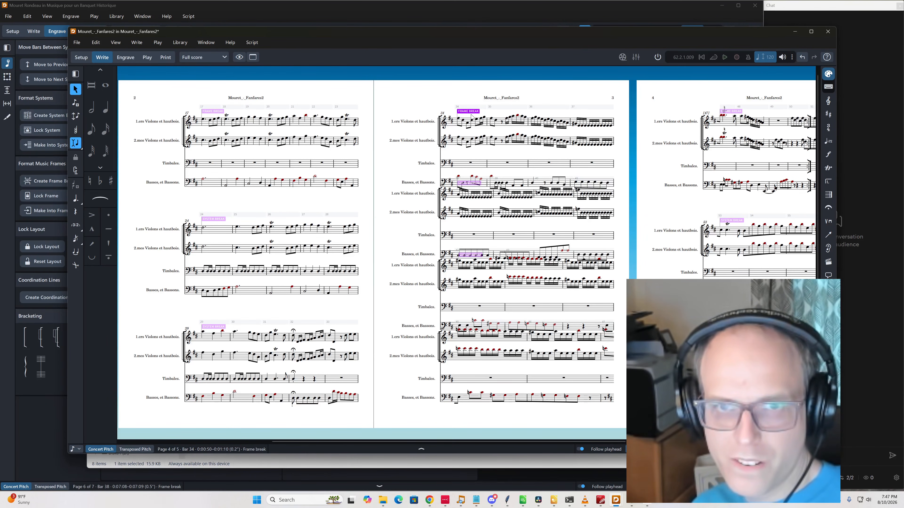
{"action": "left_click", "coordinate": [126, 57]}
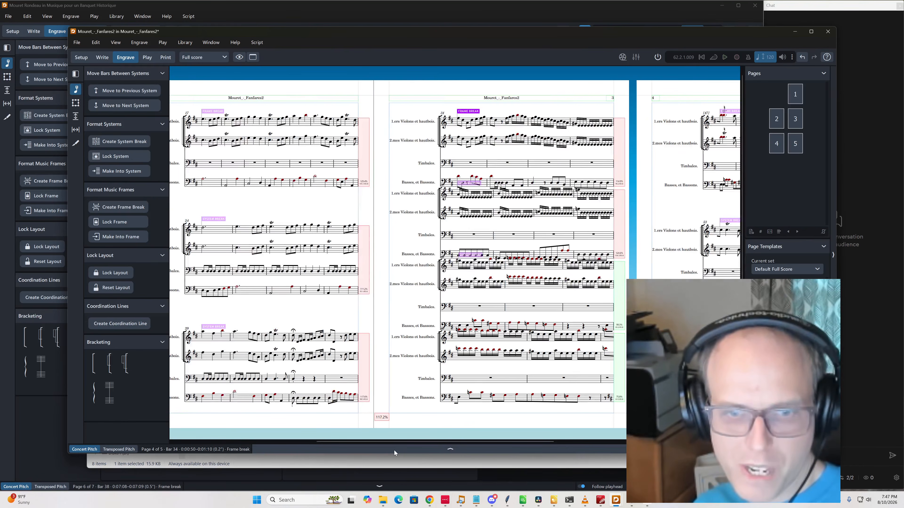
{"action": "left_click", "coordinate": [394, 450]}
{"action": "left_click", "coordinate": [359, 411]}
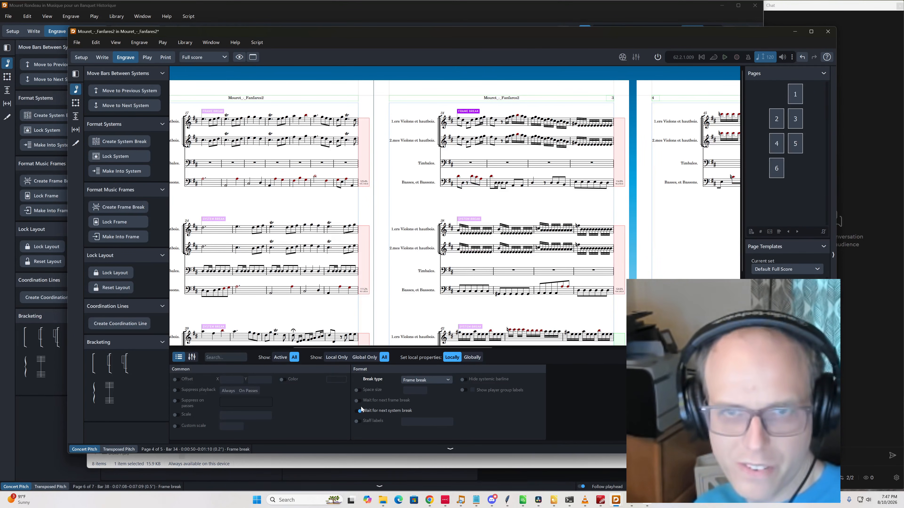
Return to Write mode and delete the frame break at bar 47
{"action": "key", "text": "ctrl+2"}
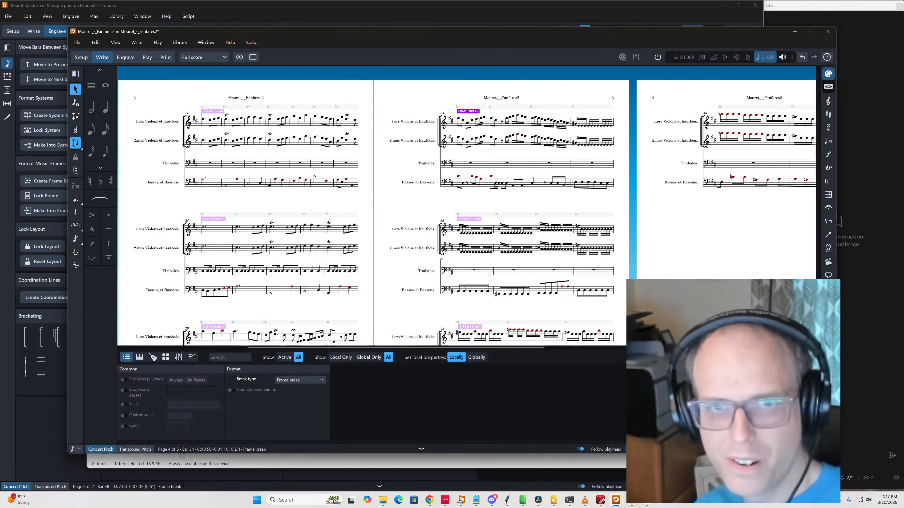
{"action": "scroll", "coordinate": [416, 243], "scroll_direction": "down", "scroll_amount": 3}
{"action": "scroll", "coordinate": [417, 245], "scroll_direction": "right", "scroll_amount": 4}
{"action": "scroll", "coordinate": [591, 283], "scroll_direction": "up", "scroll_amount": 2}
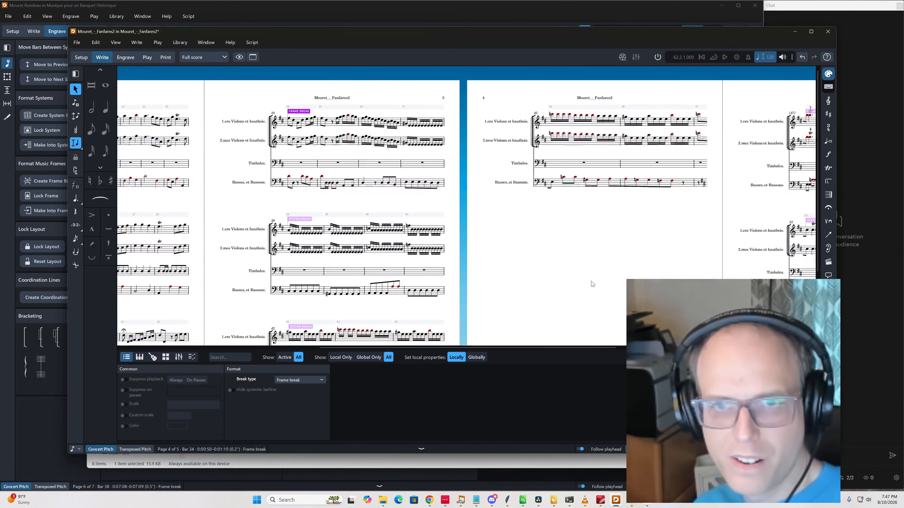
{"action": "scroll", "coordinate": [592, 284], "scroll_direction": "right", "scroll_amount": 4}
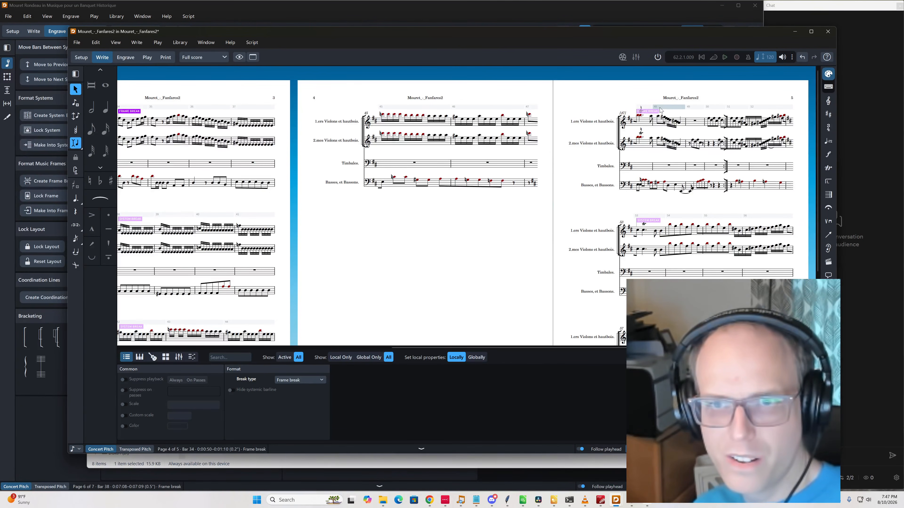
{"action": "left_click", "coordinate": [656, 112]}
{"action": "key", "text": "Delete"}
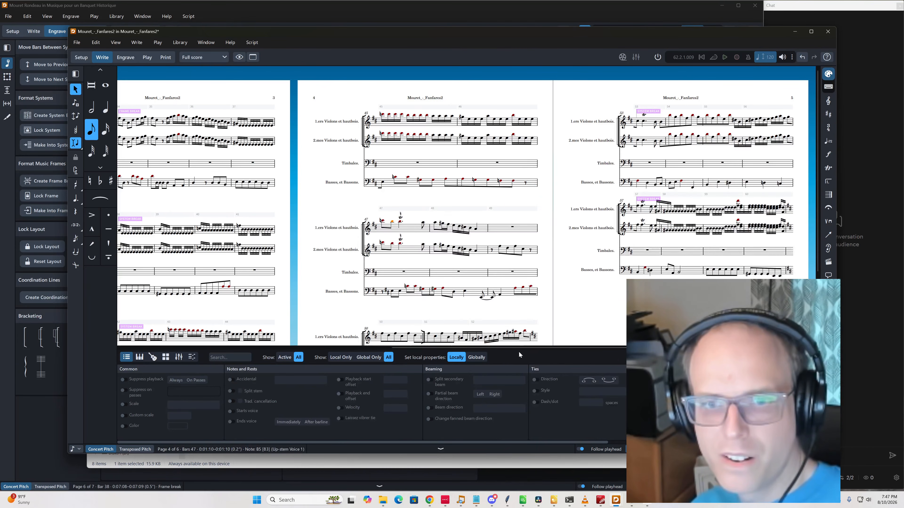
Replace the surplus rests at the start of bar 44 in the Basses et Bassons staff with an E3 eighth note
{"action": "scroll", "coordinate": [409, 257], "scroll_direction": "down", "scroll_amount": 3}
{"action": "scroll", "coordinate": [409, 257], "scroll_direction": "up", "scroll_amount": 2}
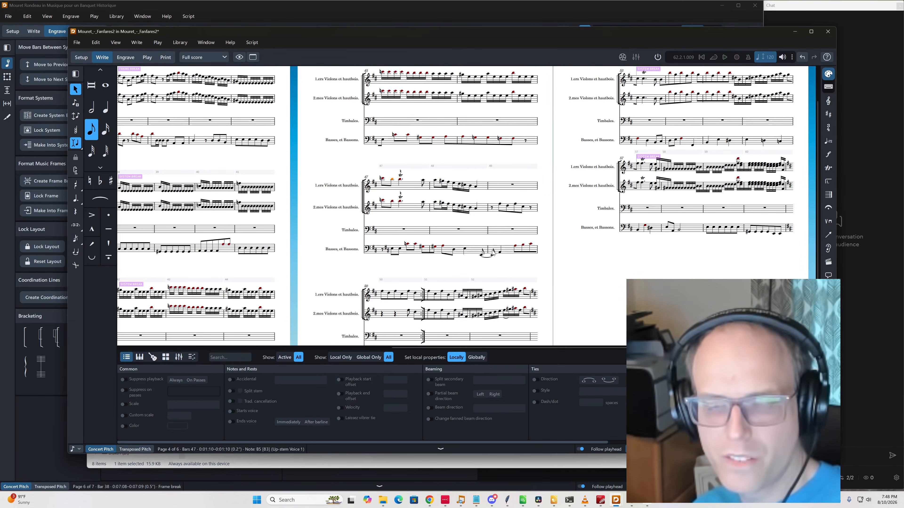
{"action": "scroll", "coordinate": [454, 271], "scroll_direction": "up", "scroll_amount": 2}
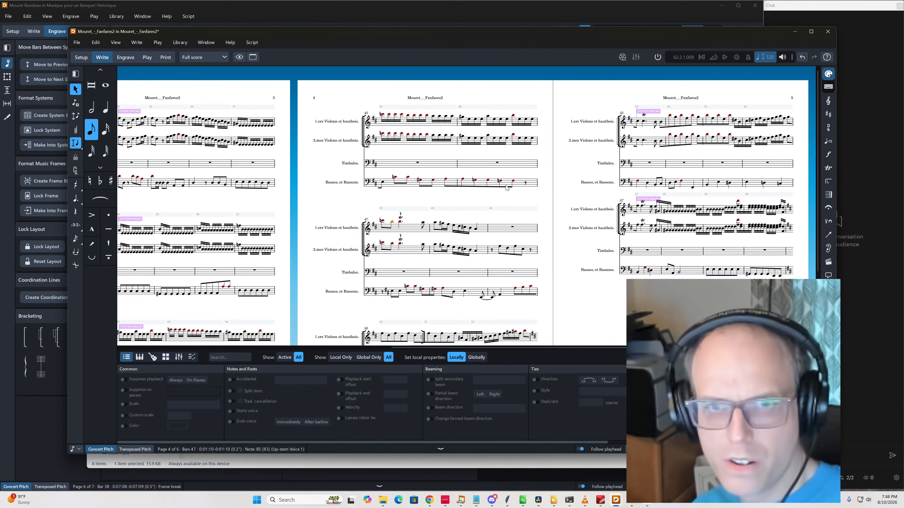
{"action": "scroll", "coordinate": [498, 219], "scroll_direction": "left", "scroll_amount": 4}
{"action": "scroll", "coordinate": [444, 239], "scroll_direction": "down", "scroll_amount": 3}
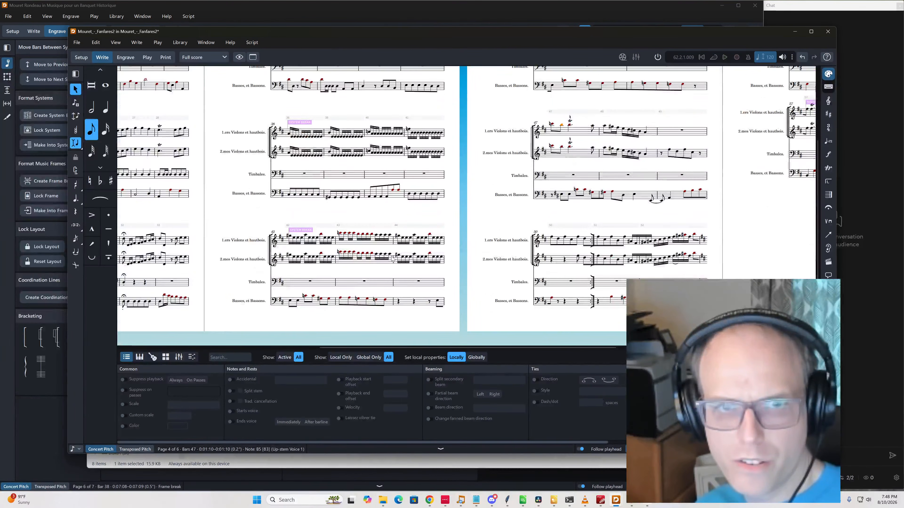
{"action": "left_click", "coordinate": [430, 302]}
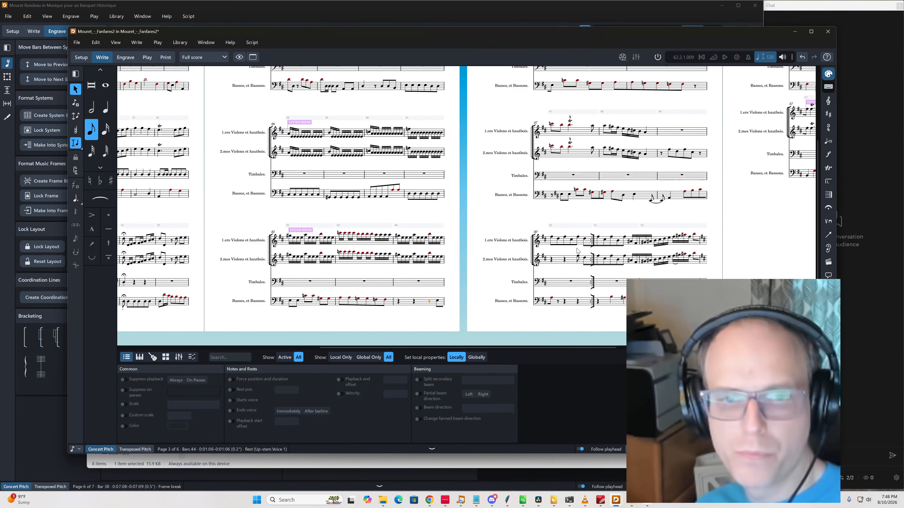
{"action": "left_click", "coordinate": [398, 303]}
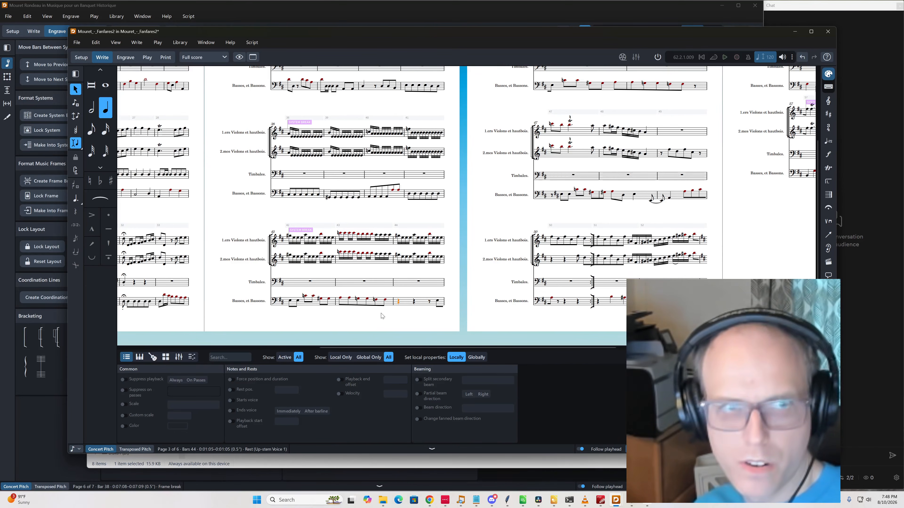
{"action": "key", "text": "5"}
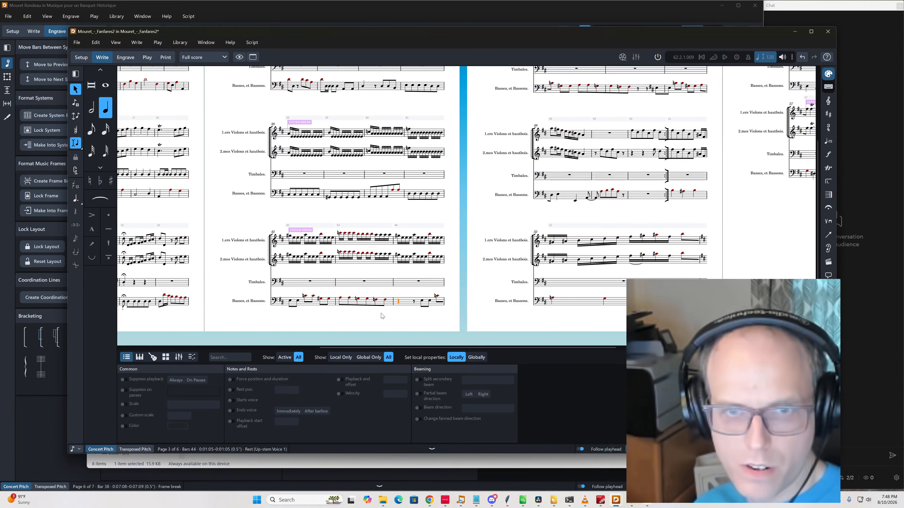
{"action": "key", "text": "e"}
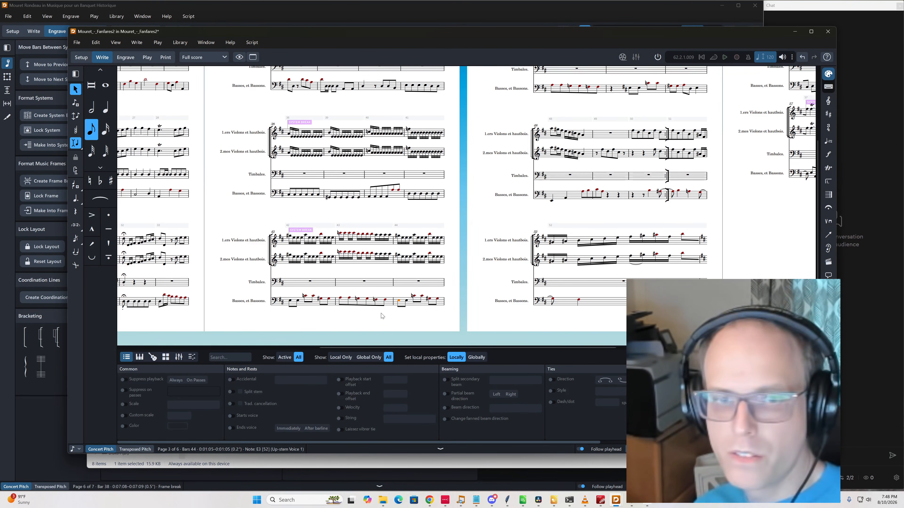
Replace the quarter rest at the start of bar 46 in the Basses et Bassons staff with an E3 eighth note
{"action": "scroll", "coordinate": [624, 242], "scroll_direction": "up", "scroll_amount": 3}
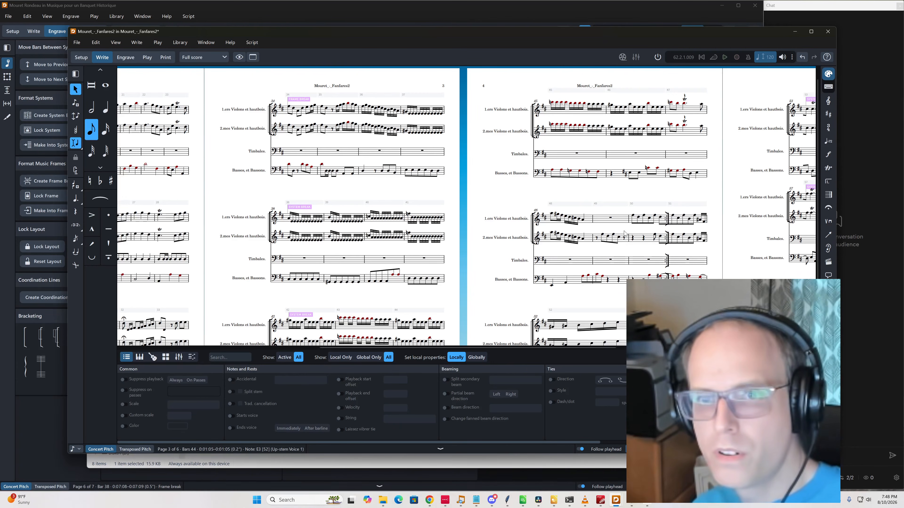
{"action": "left_click", "coordinate": [624, 175]}
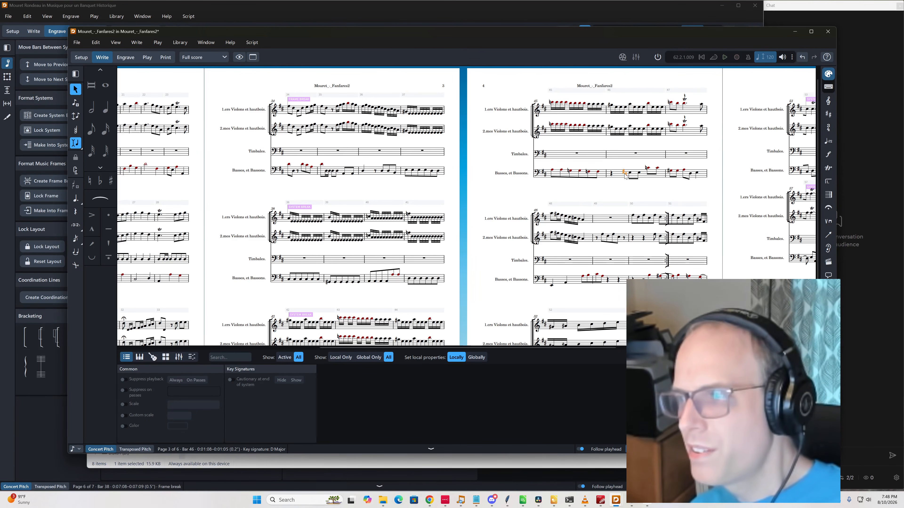
{"action": "left_click", "coordinate": [611, 175]}
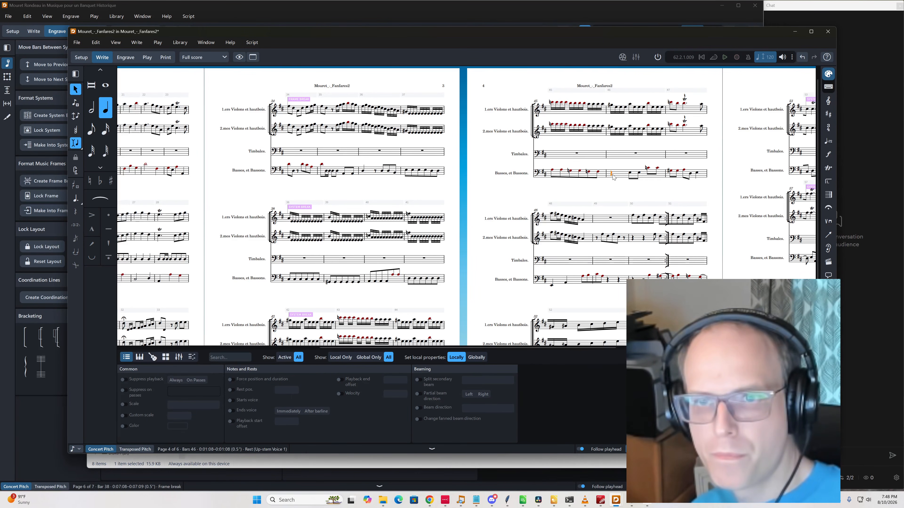
{"action": "key", "text": "e"}
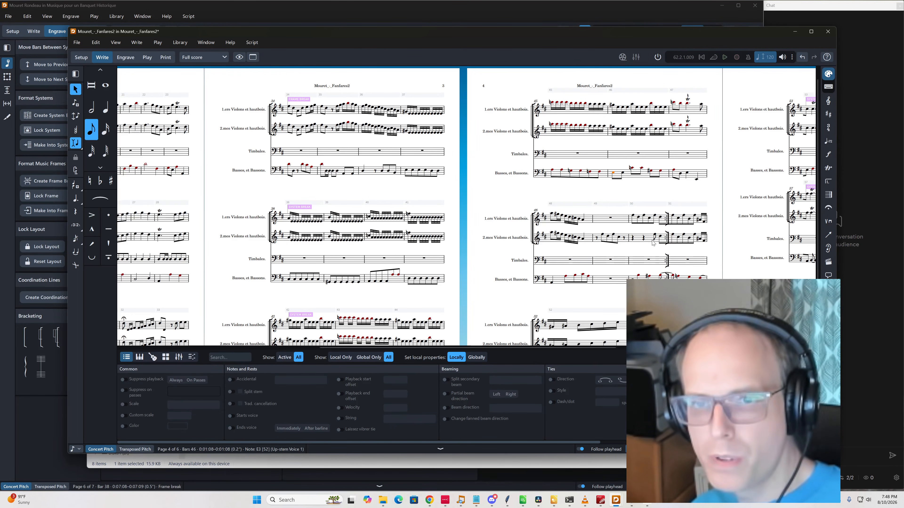
Add an end repeat barline between bars 48 and 49
{"action": "left_click", "coordinate": [593, 239]}
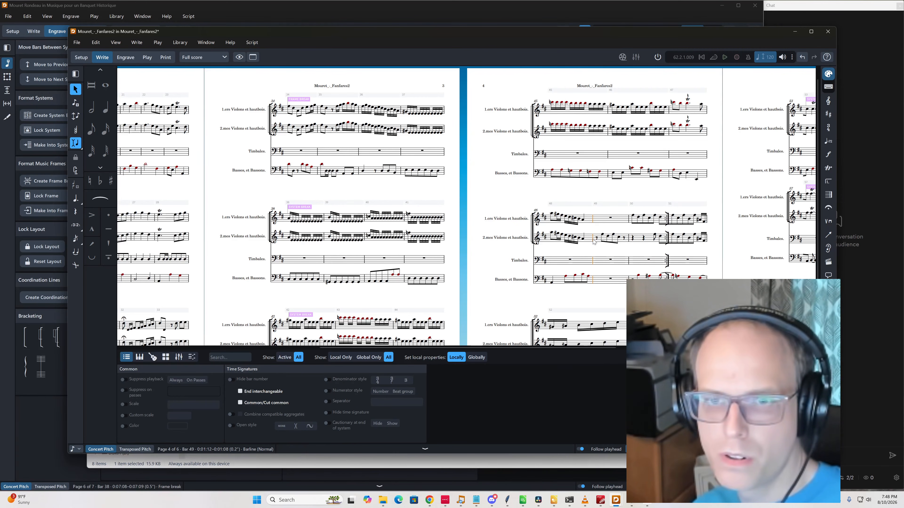
{"action": "left_click", "coordinate": [829, 196]}
{"action": "left_click", "coordinate": [791, 201]}
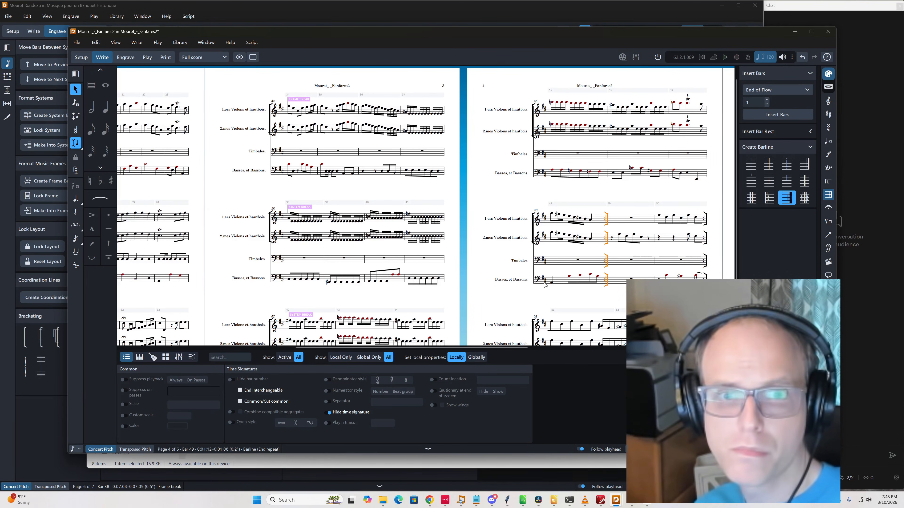
Try to insert one bar at the fermata notes in bar 32, and undo the insertion
{"action": "scroll", "coordinate": [481, 266], "scroll_direction": "up", "scroll_amount": 1}
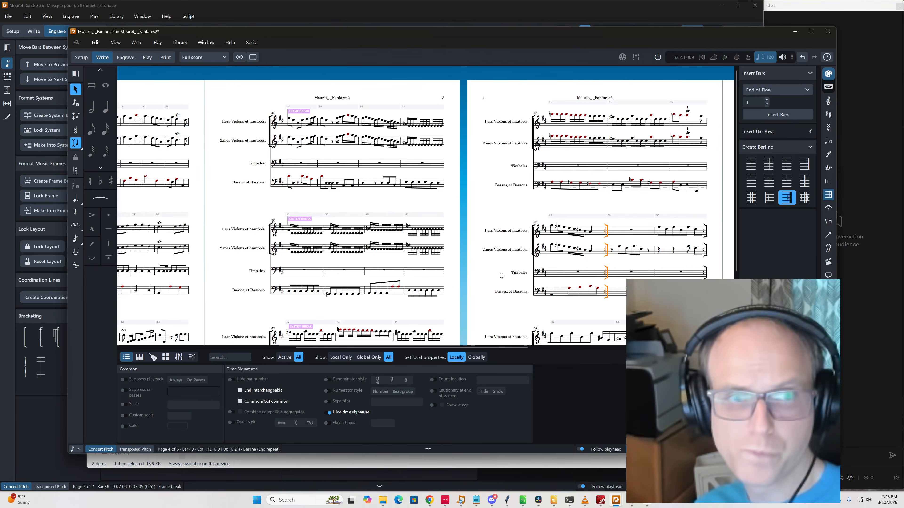
{"action": "scroll", "coordinate": [501, 276], "scroll_direction": "left", "scroll_amount": 10}
{"action": "scroll", "coordinate": [501, 275], "scroll_direction": "down", "scroll_amount": 5}
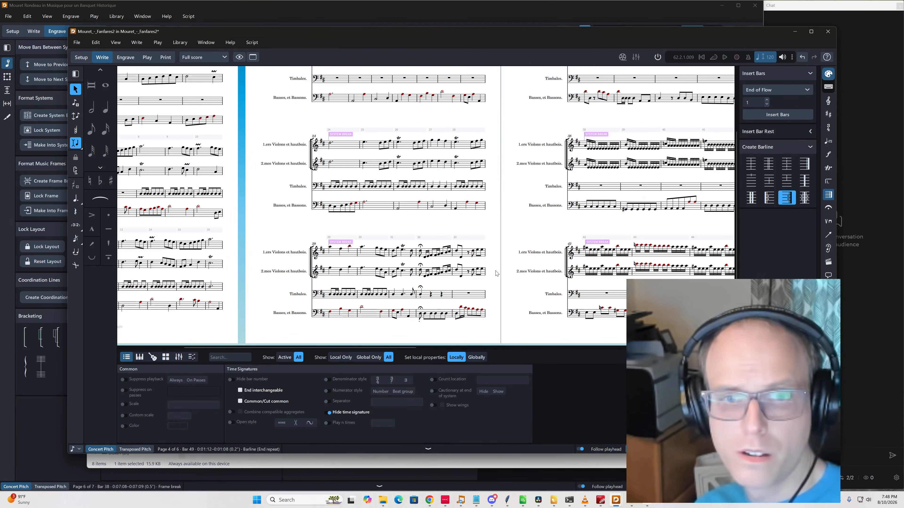
{"action": "left_click", "coordinate": [423, 254]}
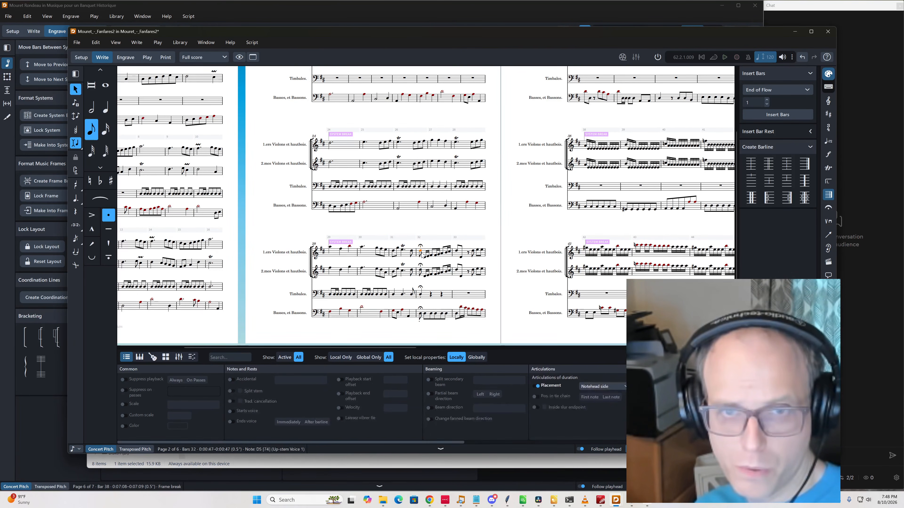
{"action": "left_click", "coordinate": [425, 315]}
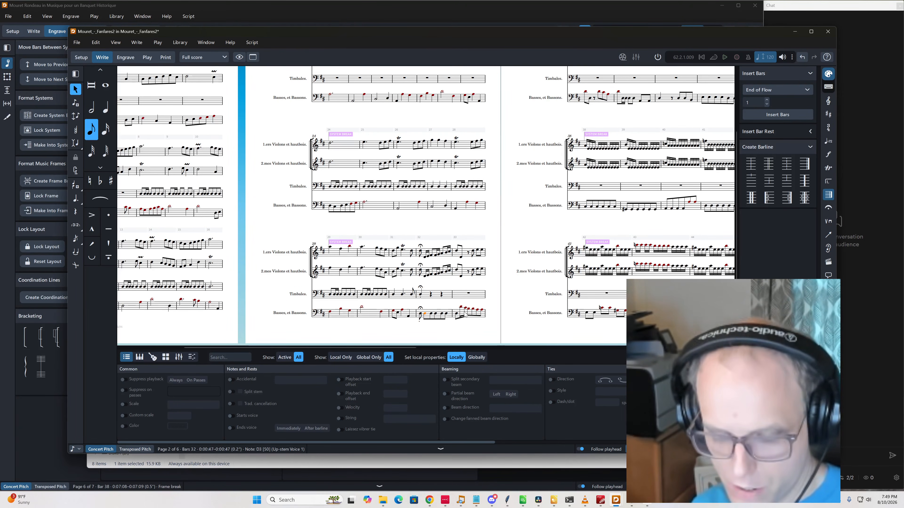
{"action": "key", "text": "shift+b"}
{"action": "type", "text": "1"}
{"action": "key", "text": "Return"}
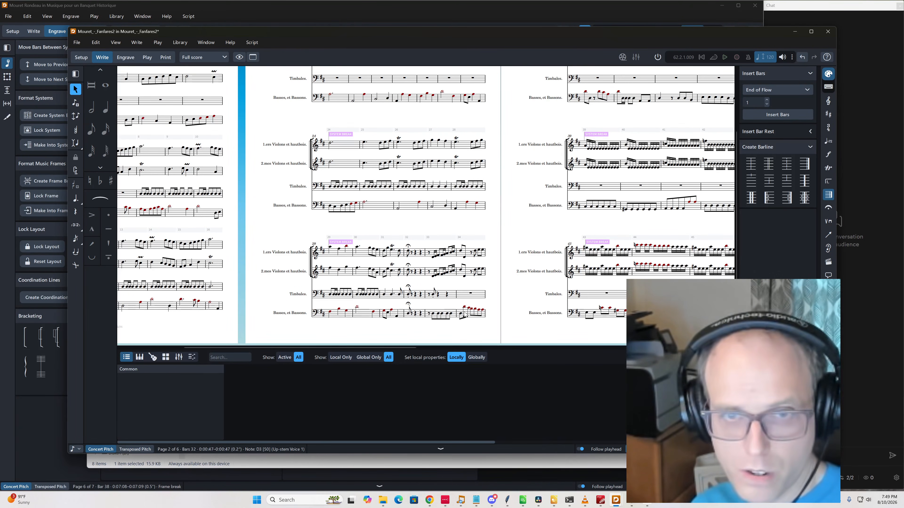
{"action": "left_click", "coordinate": [410, 253]}
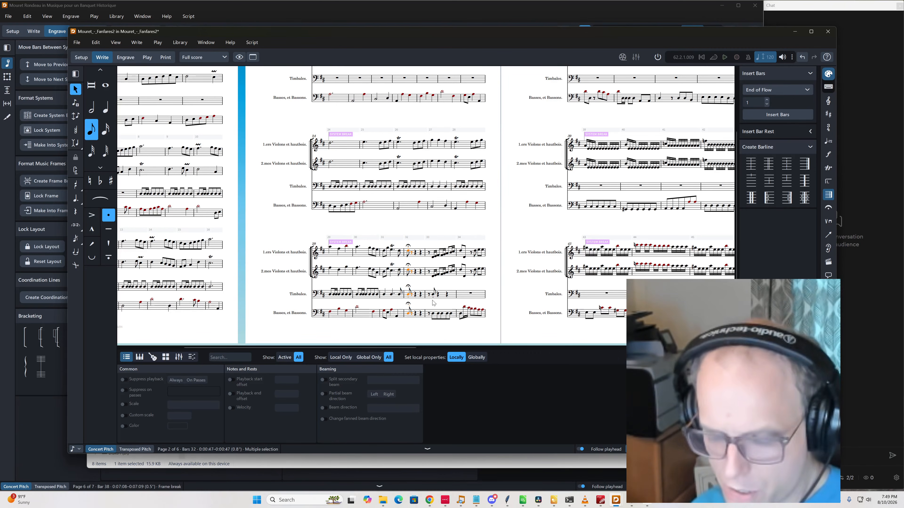
{"action": "key", "text": "]"}
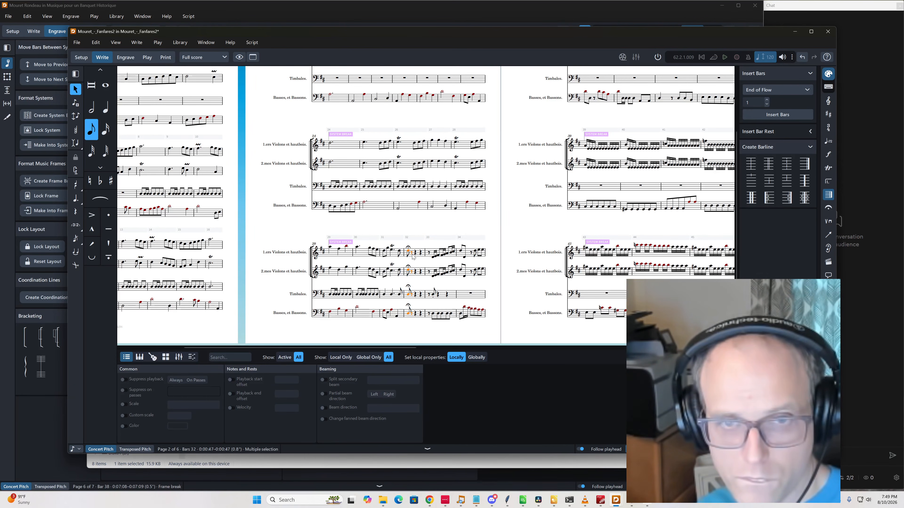
{"action": "key", "text": "ctrl+BackSpace"}
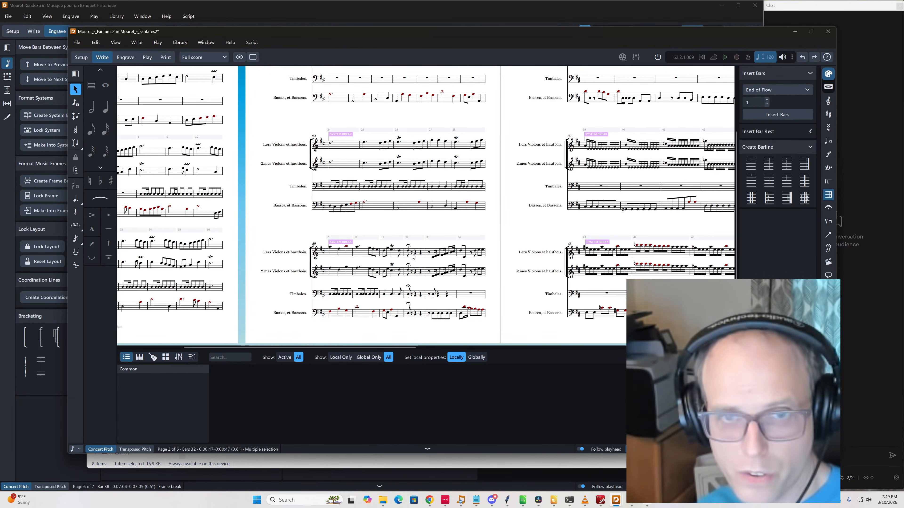
{"action": "left_click", "coordinate": [420, 252]}
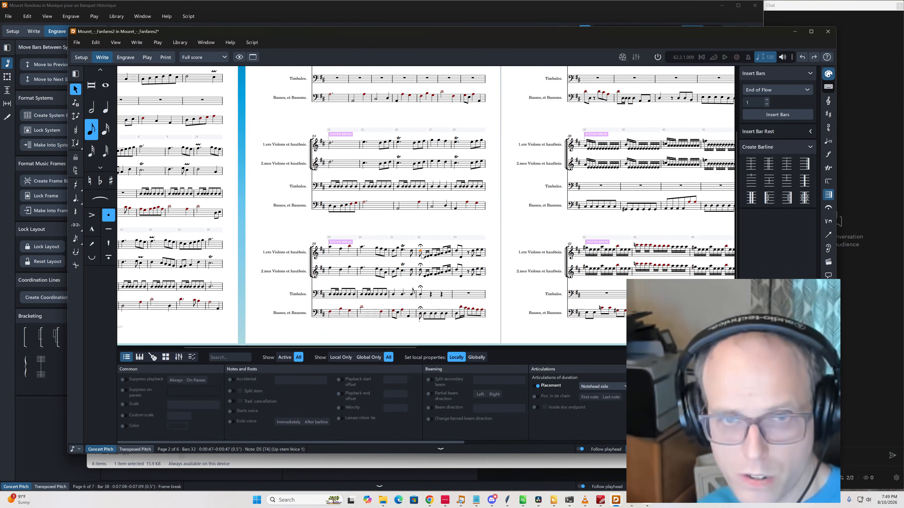
{"action": "left_click", "coordinate": [420, 316], "text": "shift"}
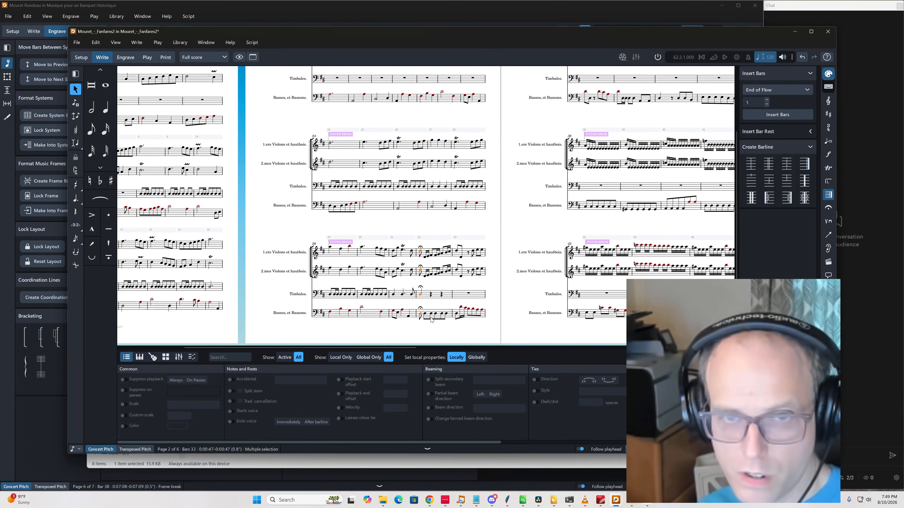
Delete the full-bar rest from bar 49 of the Basses et Bassons staff and make the rest before the following notes a quarter rest
{"action": "scroll", "coordinate": [503, 305], "scroll_direction": "right", "scroll_amount": 6}
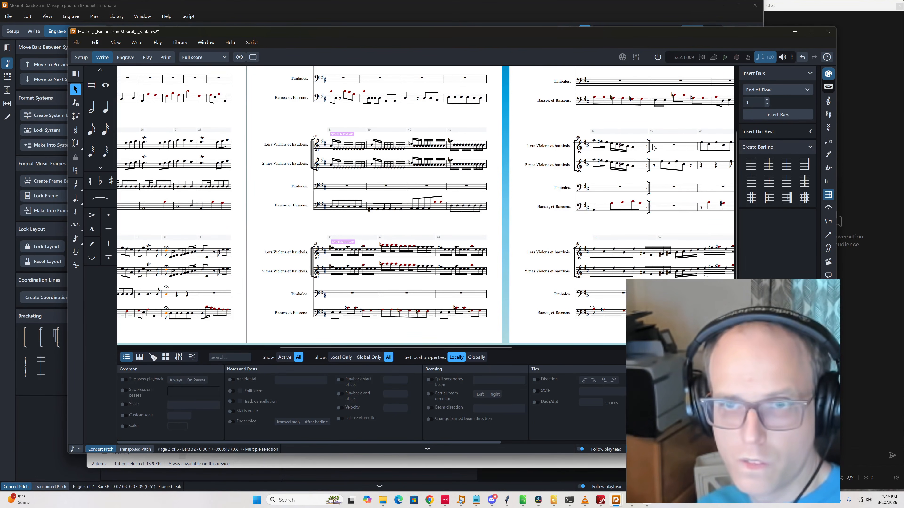
{"action": "left_click", "coordinate": [655, 166]}
{"action": "scroll", "coordinate": [672, 217], "scroll_direction": "right", "scroll_amount": 3}
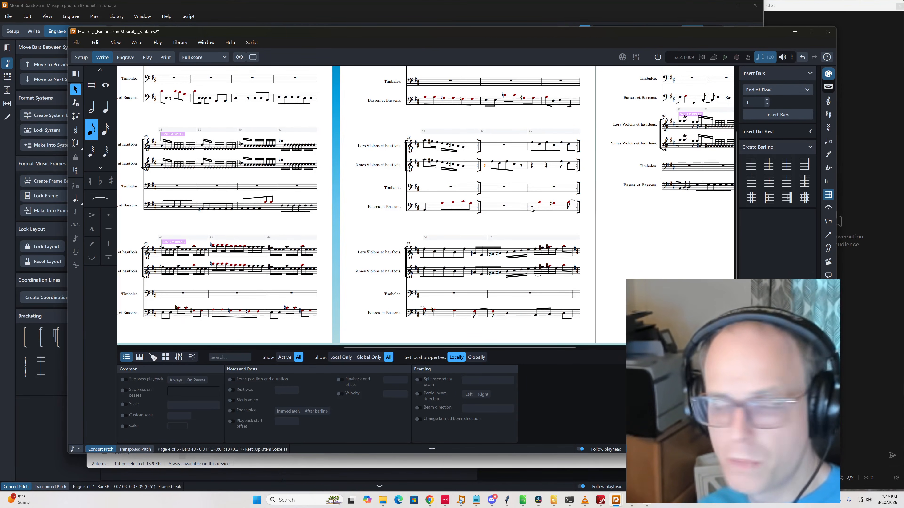
{"action": "left_click", "coordinate": [504, 206]}
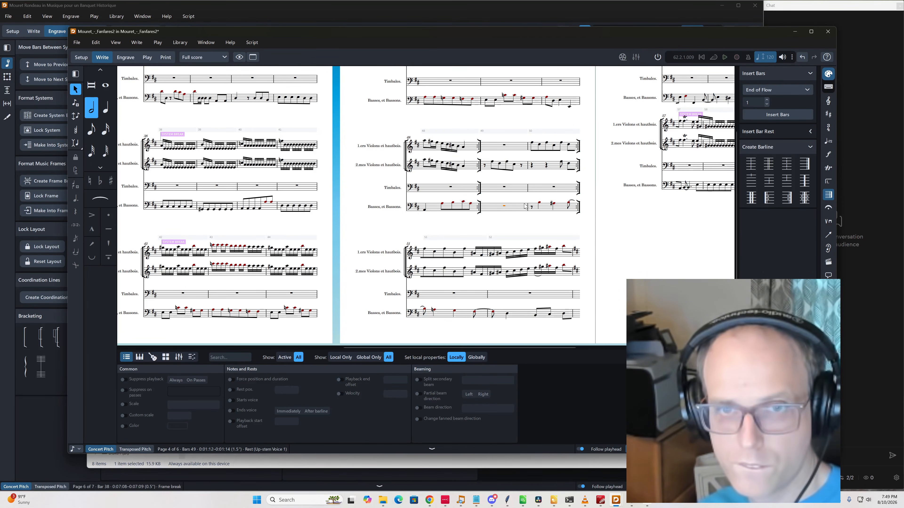
{"action": "key", "text": "ctrl+z"}
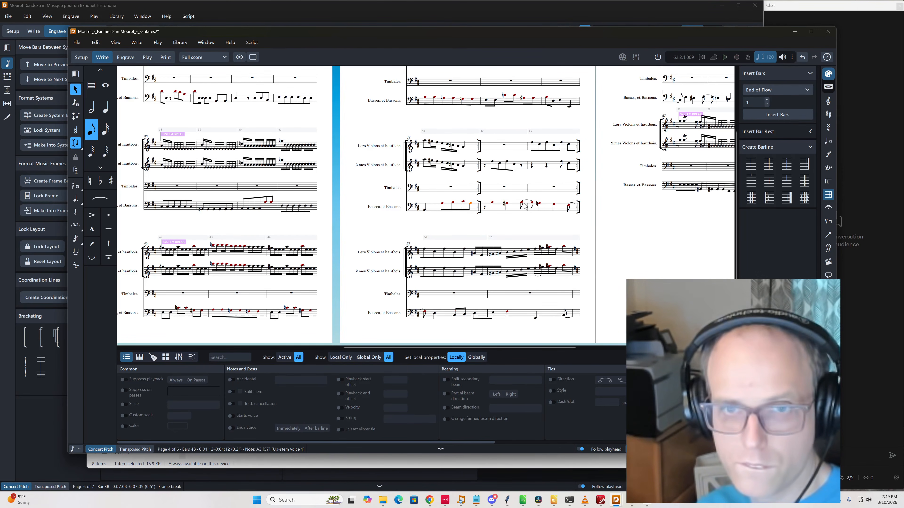
{"action": "left_click", "coordinate": [485, 207]}
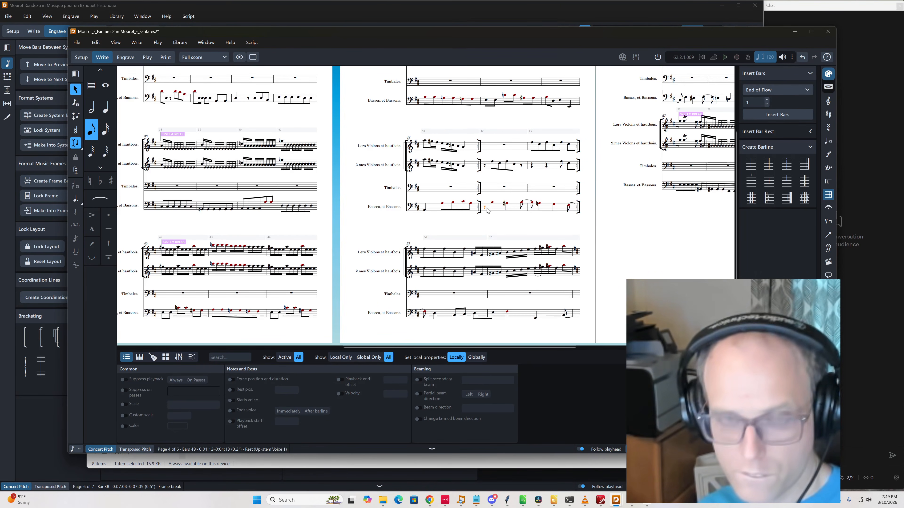
{"action": "key", "text": "6"}
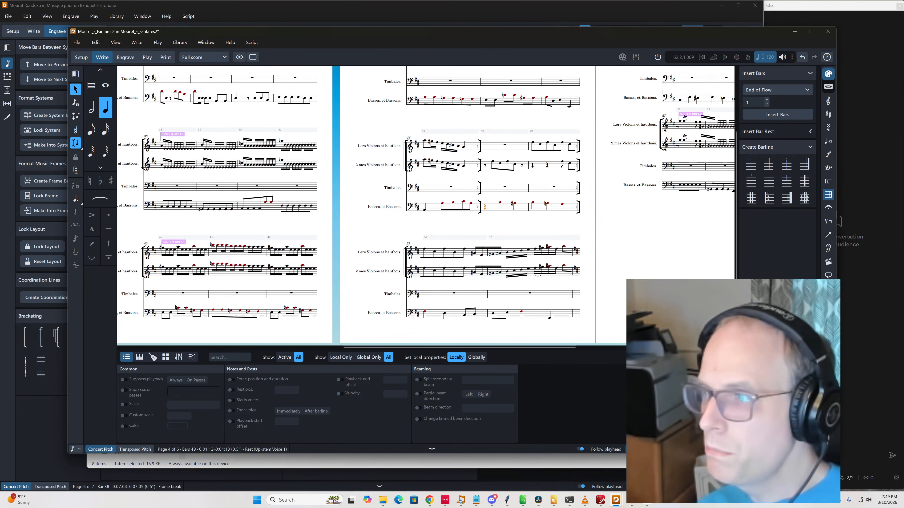
Delete the end repeat barline at bar 51 and move the second-violin notes in bar 49 up to the first-violin staff
{"action": "left_click", "coordinate": [578, 148]}
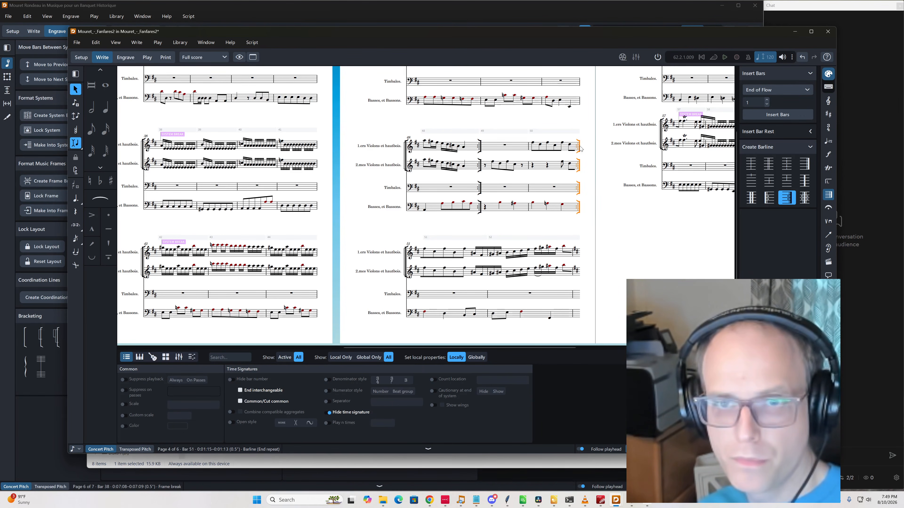
{"action": "key", "text": "Delete"}
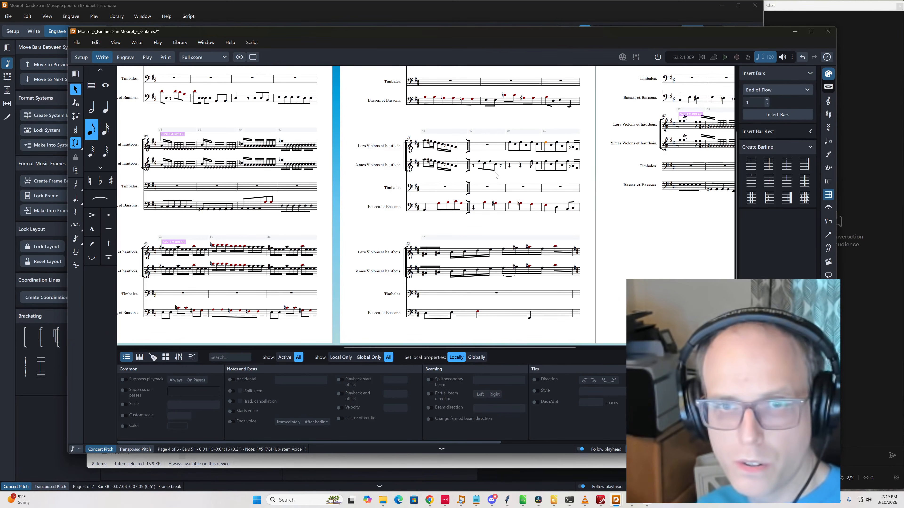
{"action": "left_click", "coordinate": [487, 172]}
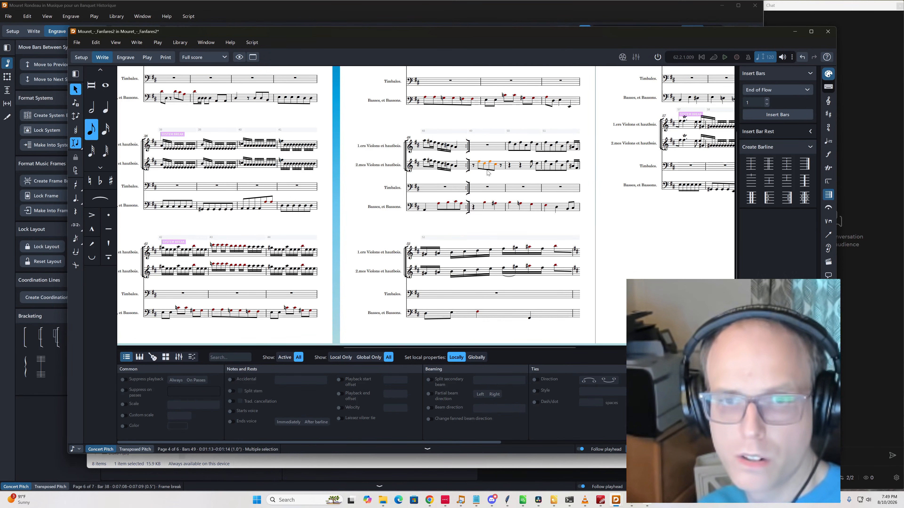
{"action": "key", "text": "alt+n"}
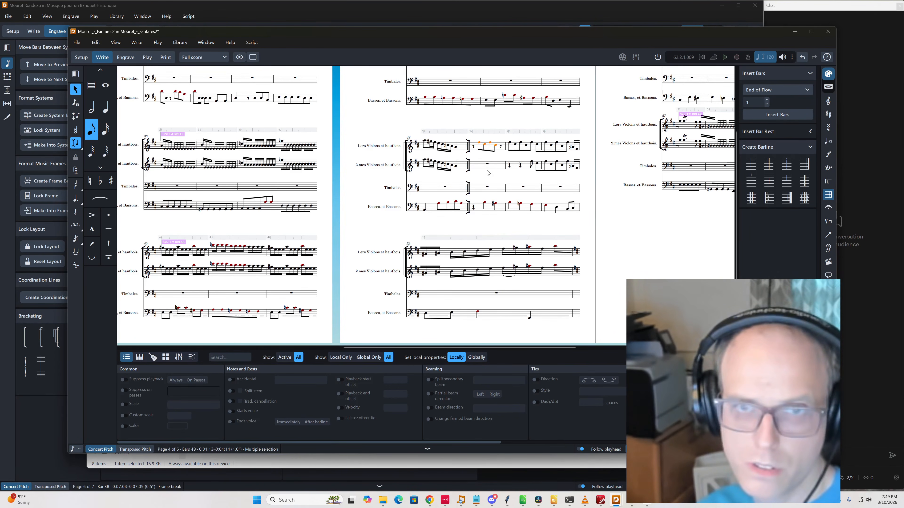